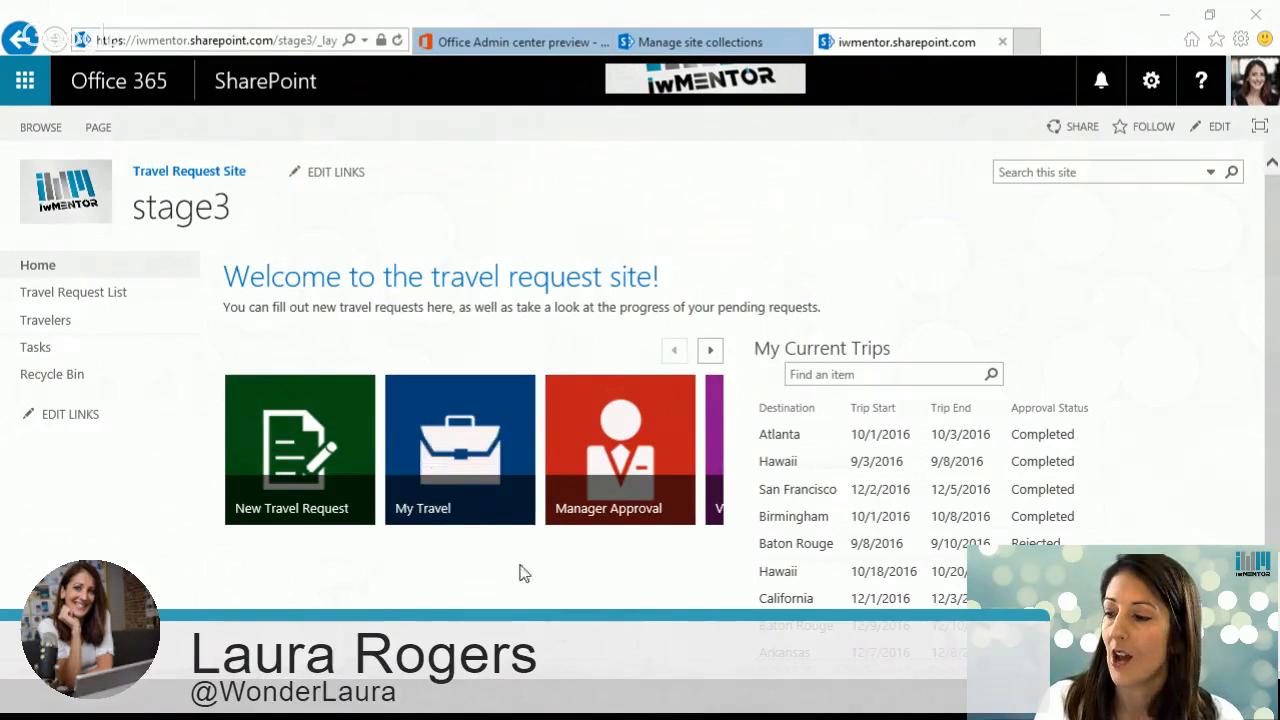
Step: Open the My Travel page from the travel request site's home page
left_click(453, 455)
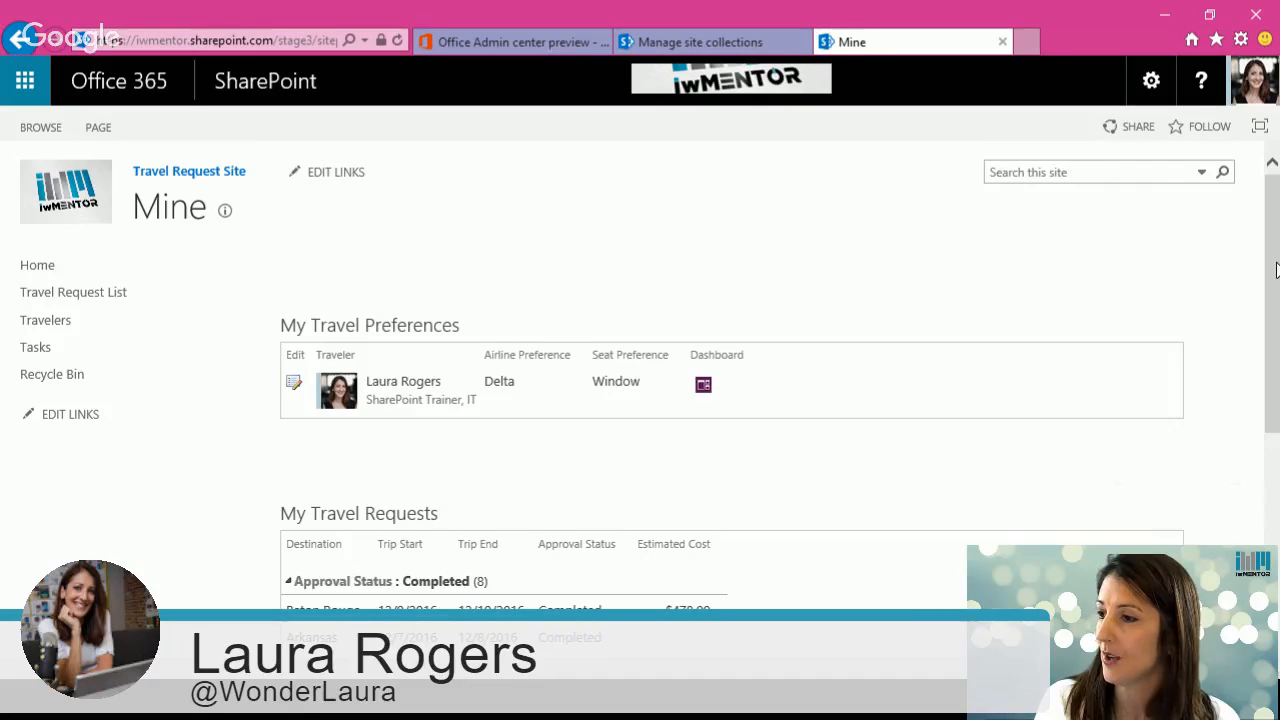
mouse_move(1276, 268)
left_mouse_down()
mouse_move(1277, 386)
mouse_move(1277, 266)
left_mouse_up()
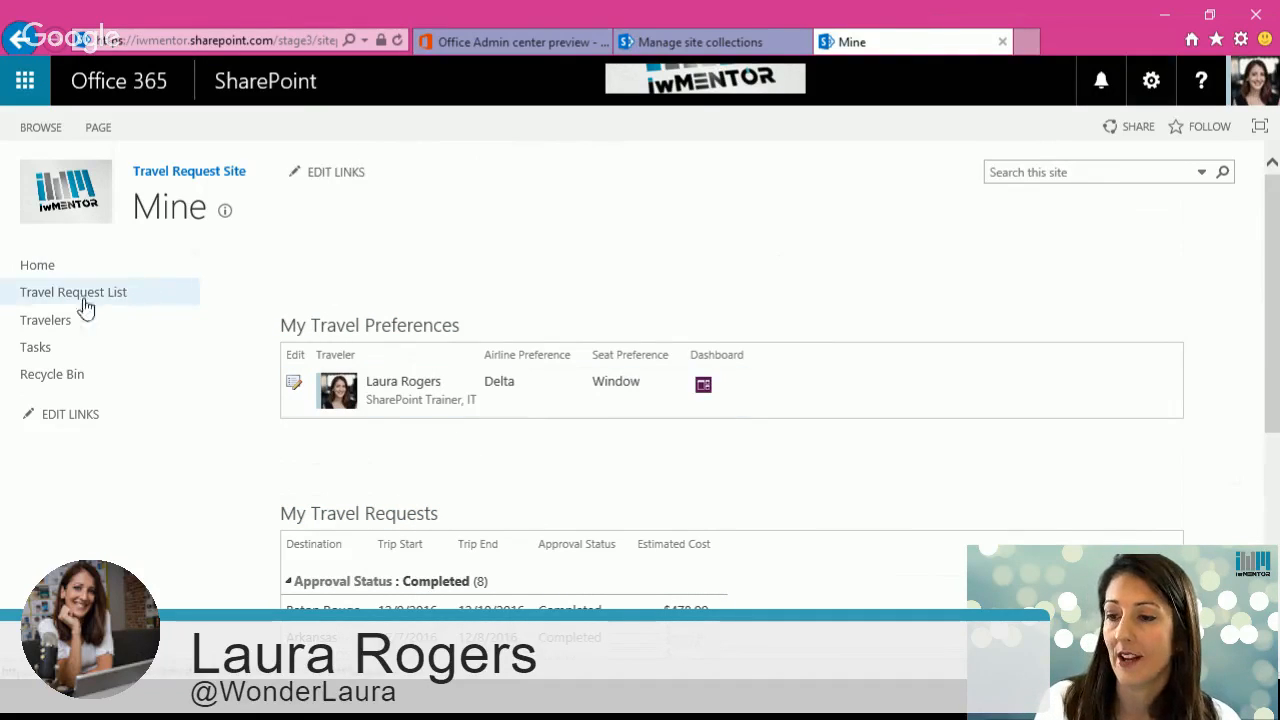
Step: Open the Travelers list, return to the My Travel page and scroll down its travel requests
left_click(53, 320)
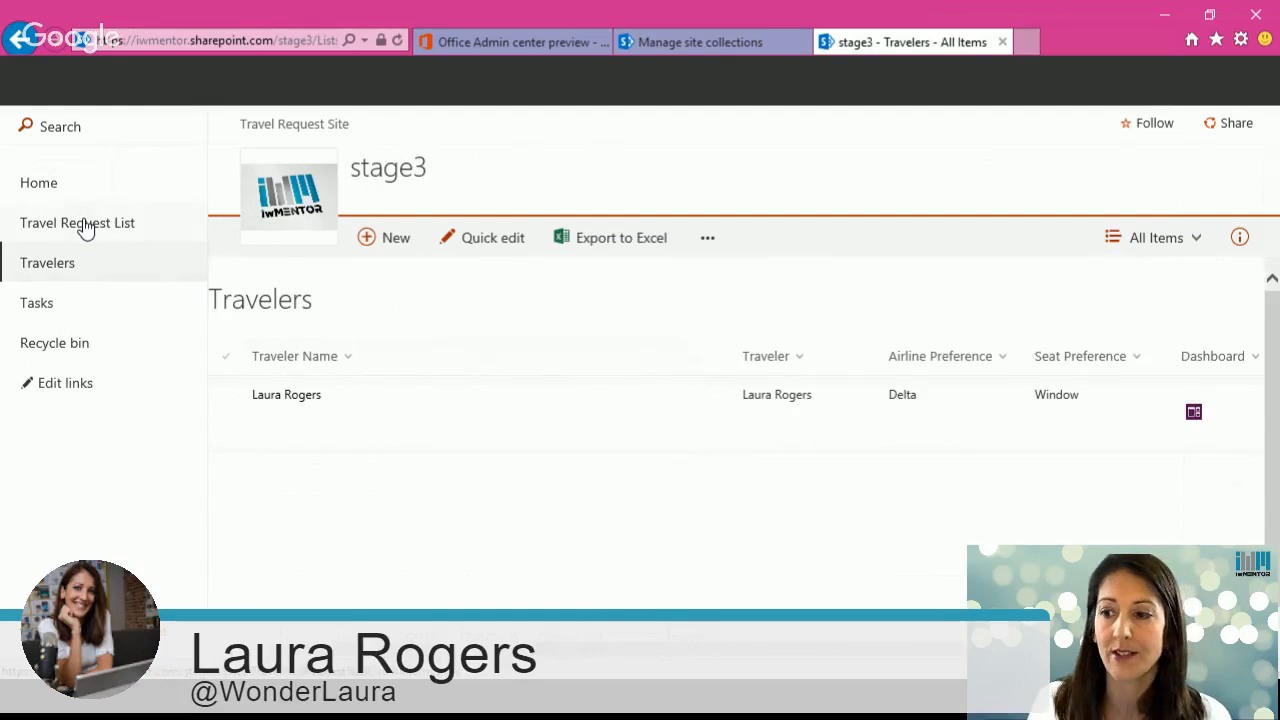
left_click(24, 46)
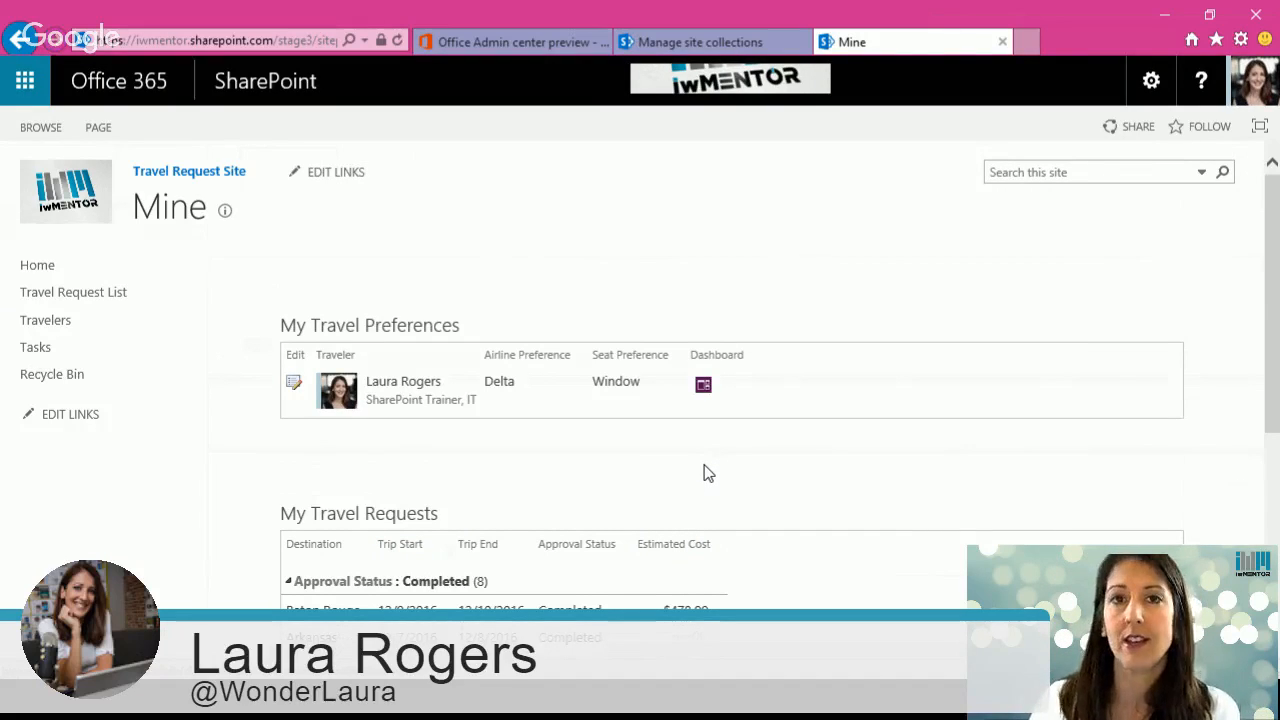
left_click_drag(1274, 380, 1277, 461)
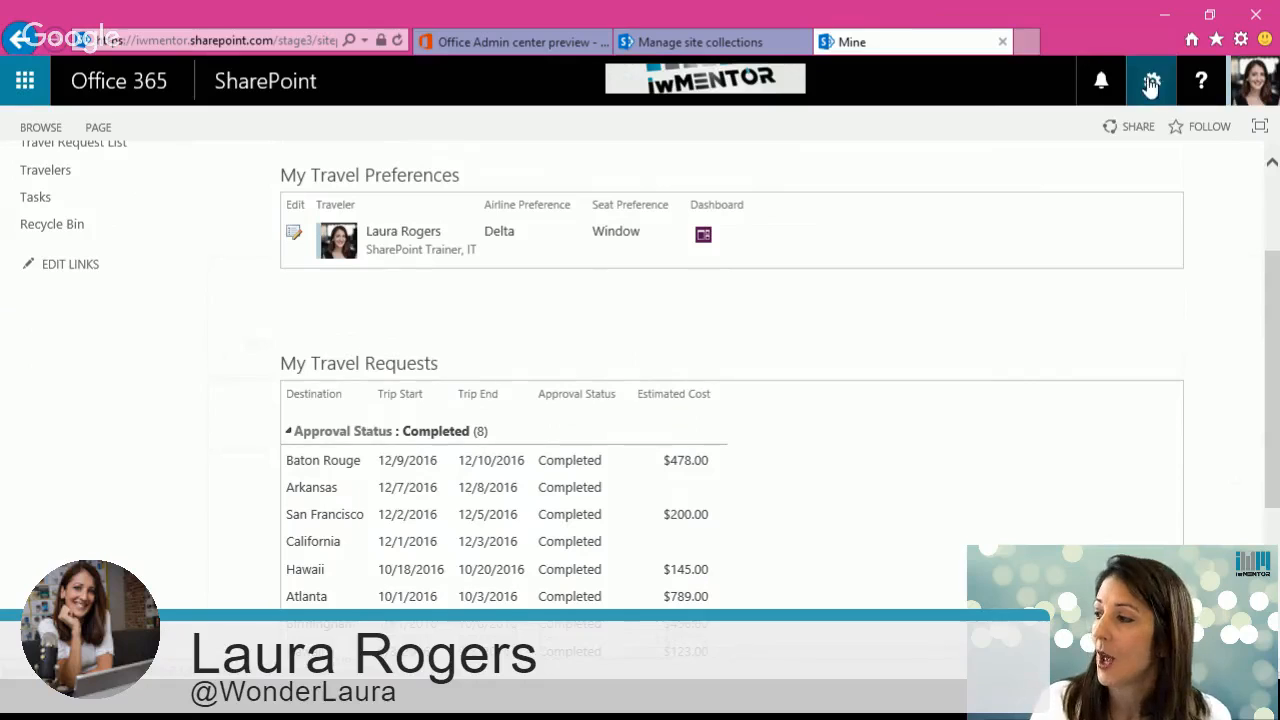
Step: Open the Site Pages library from Site contents and view its new document page types
left_click(1150, 85)
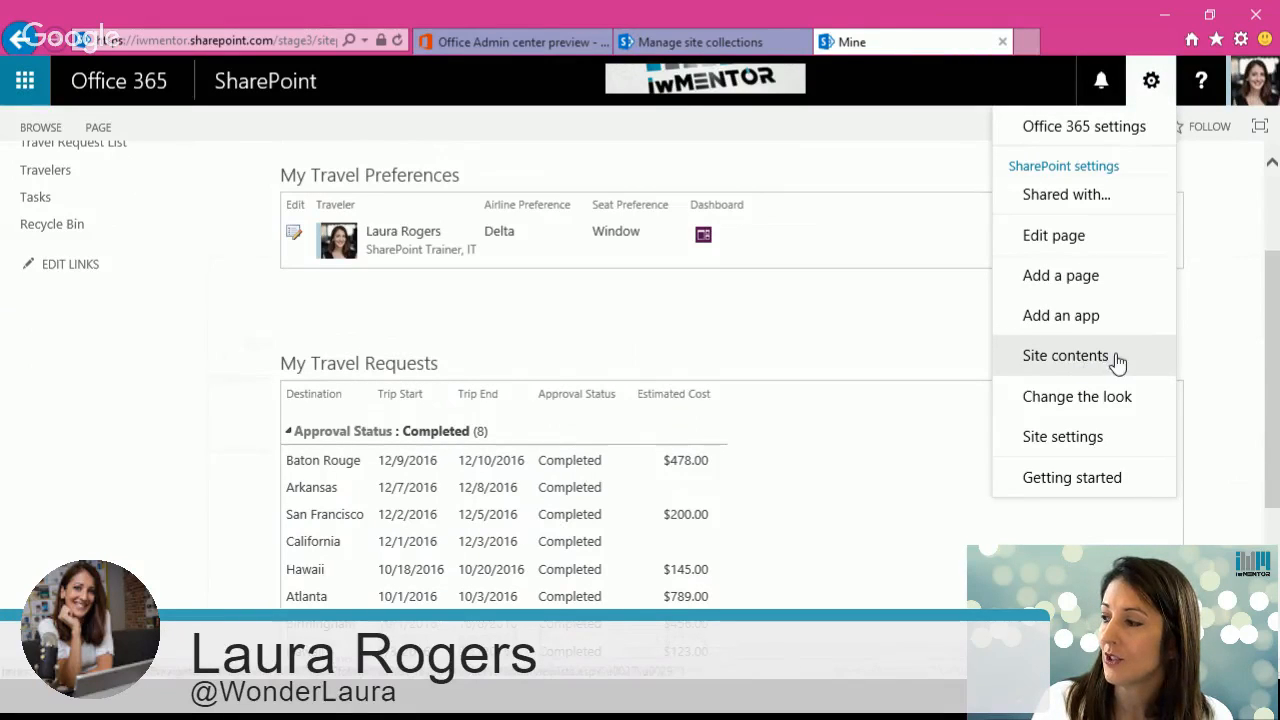
left_click(1069, 356)
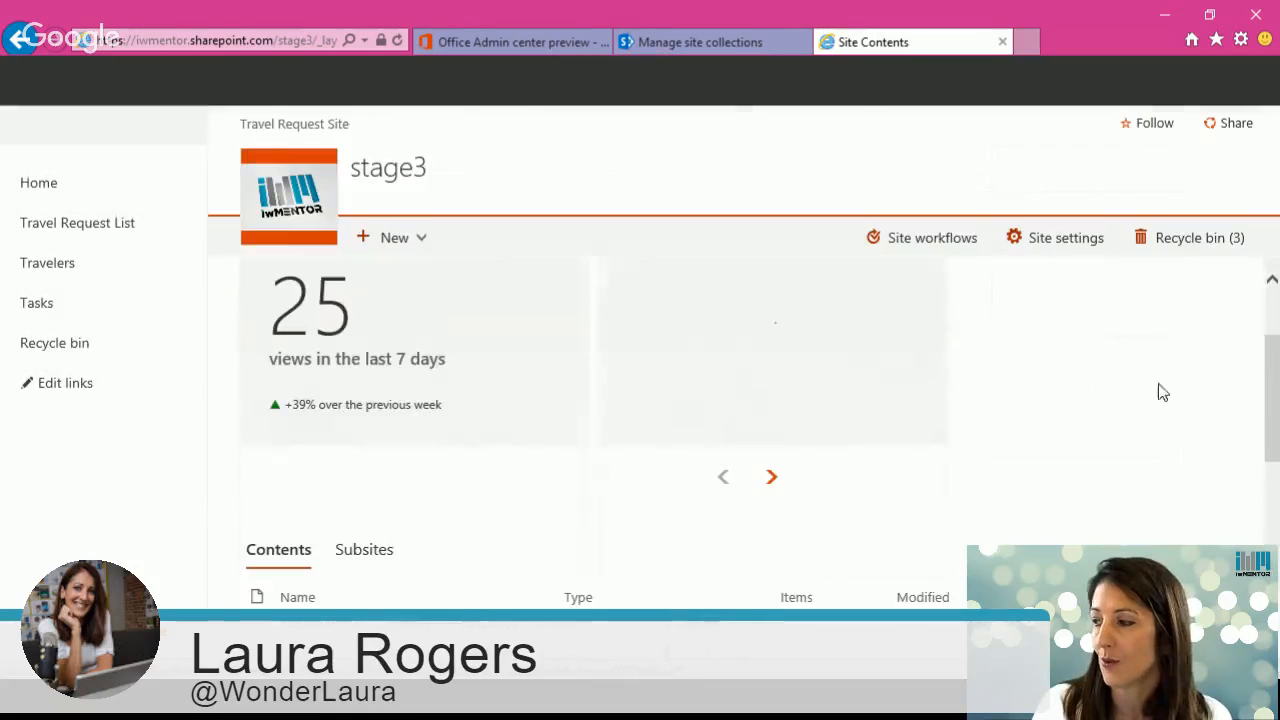
scroll(1272, 367, "down", 3)
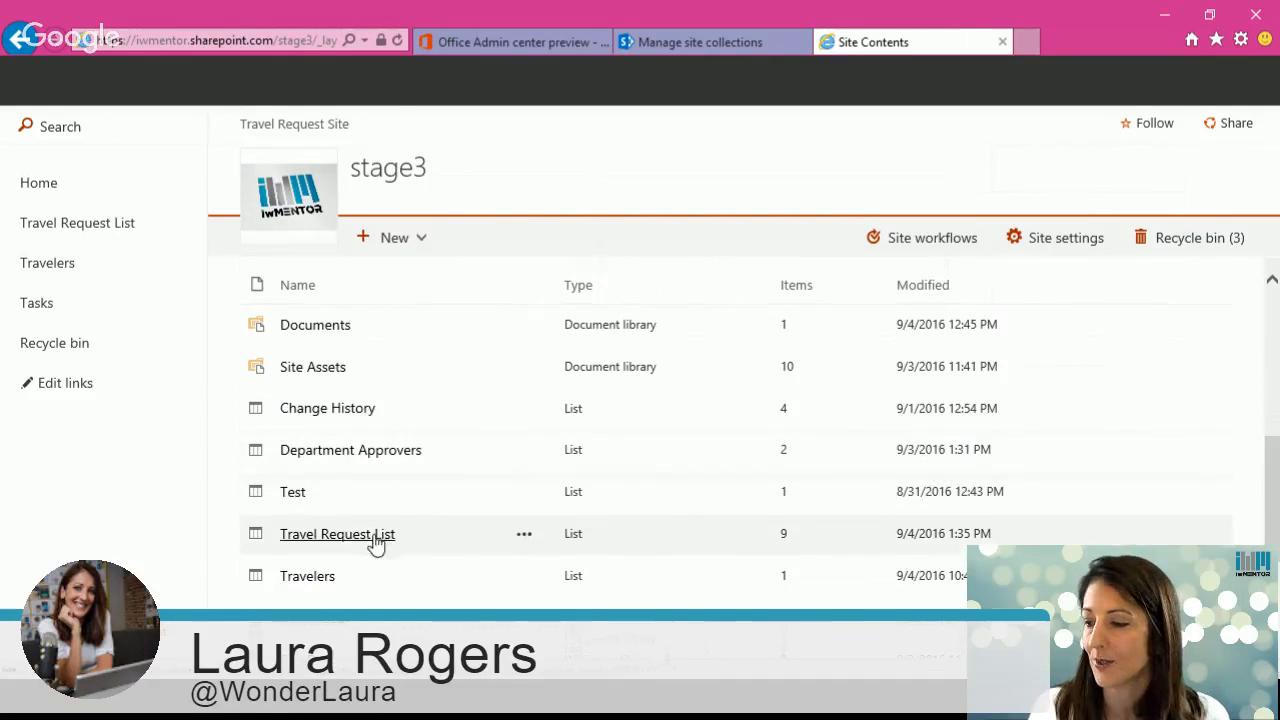
scroll(520, 549, "down", 2)
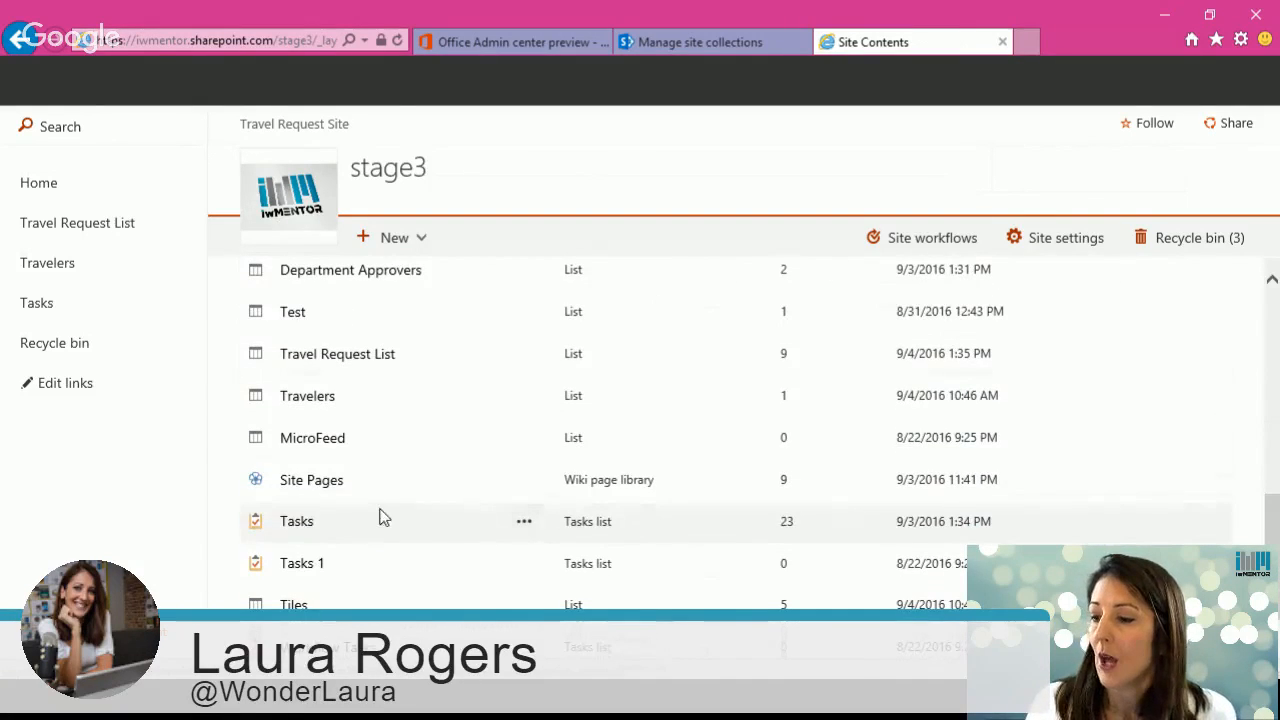
left_click(327, 484)
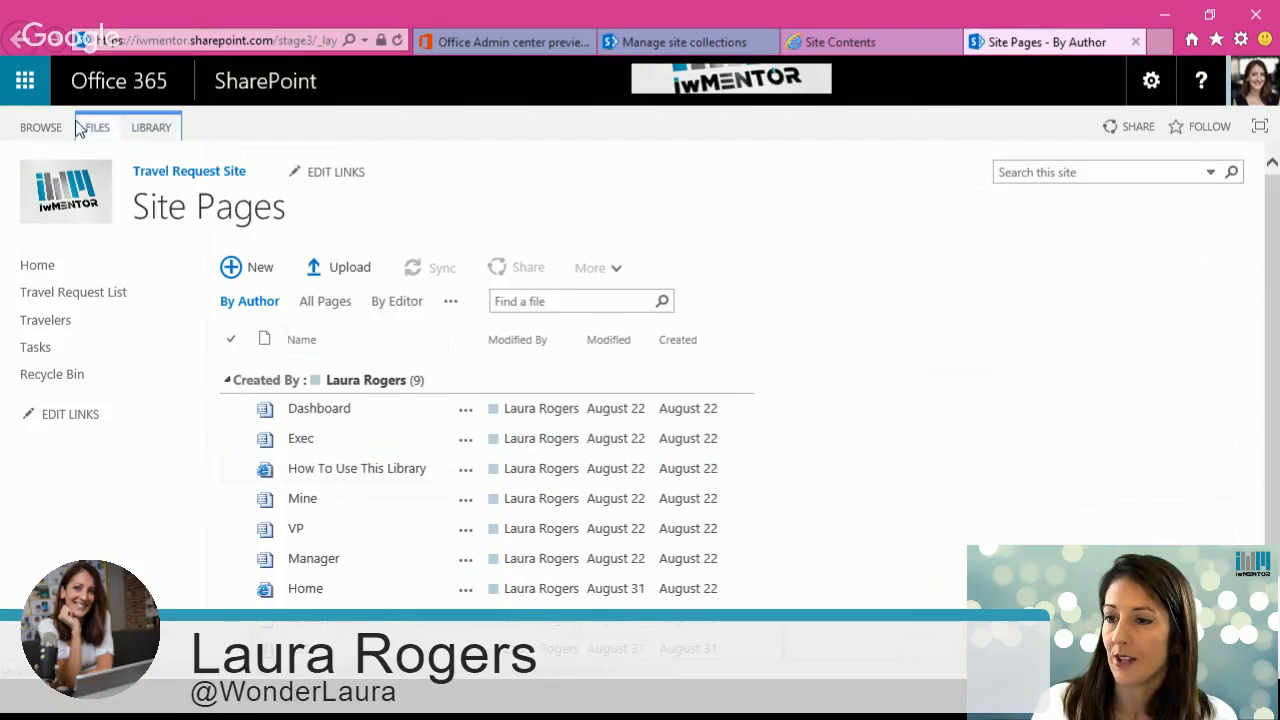
left_click(100, 128)
left_click(36, 190)
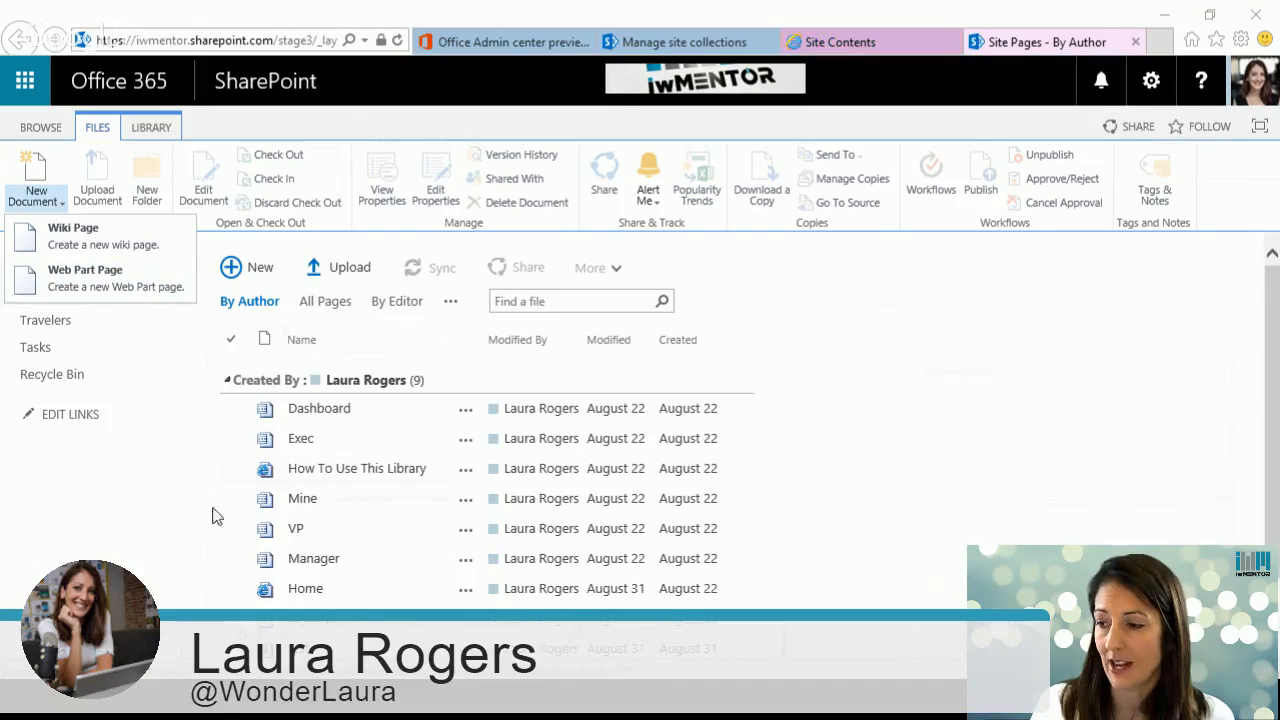
Step: Add a new document library named dashboards with Web Part page as its document template
left_click(1148, 81)
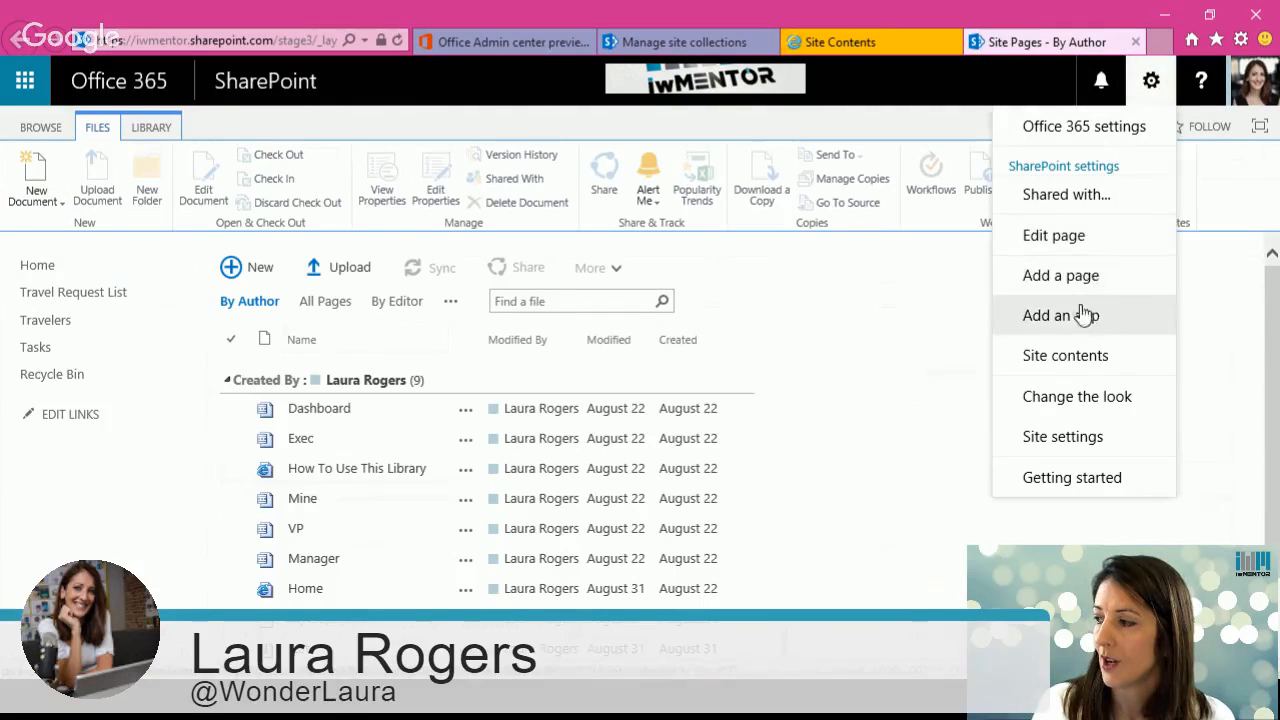
left_click(1085, 315)
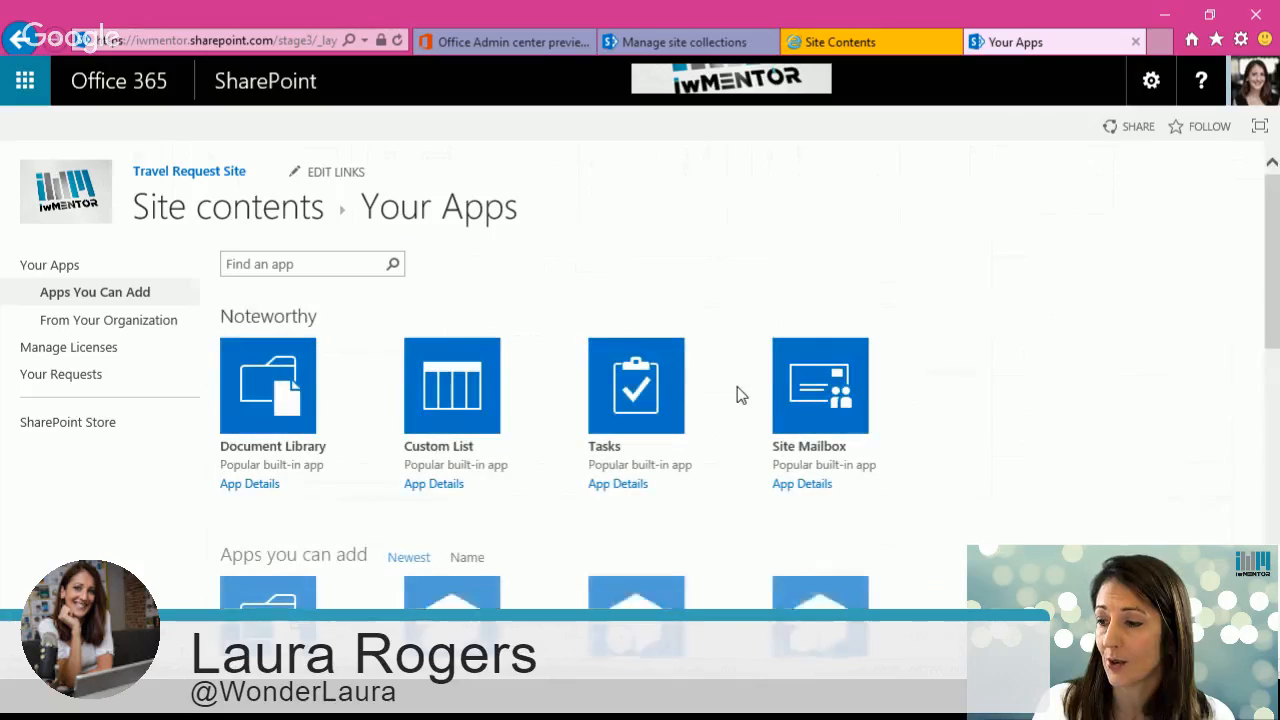
left_click(294, 397)
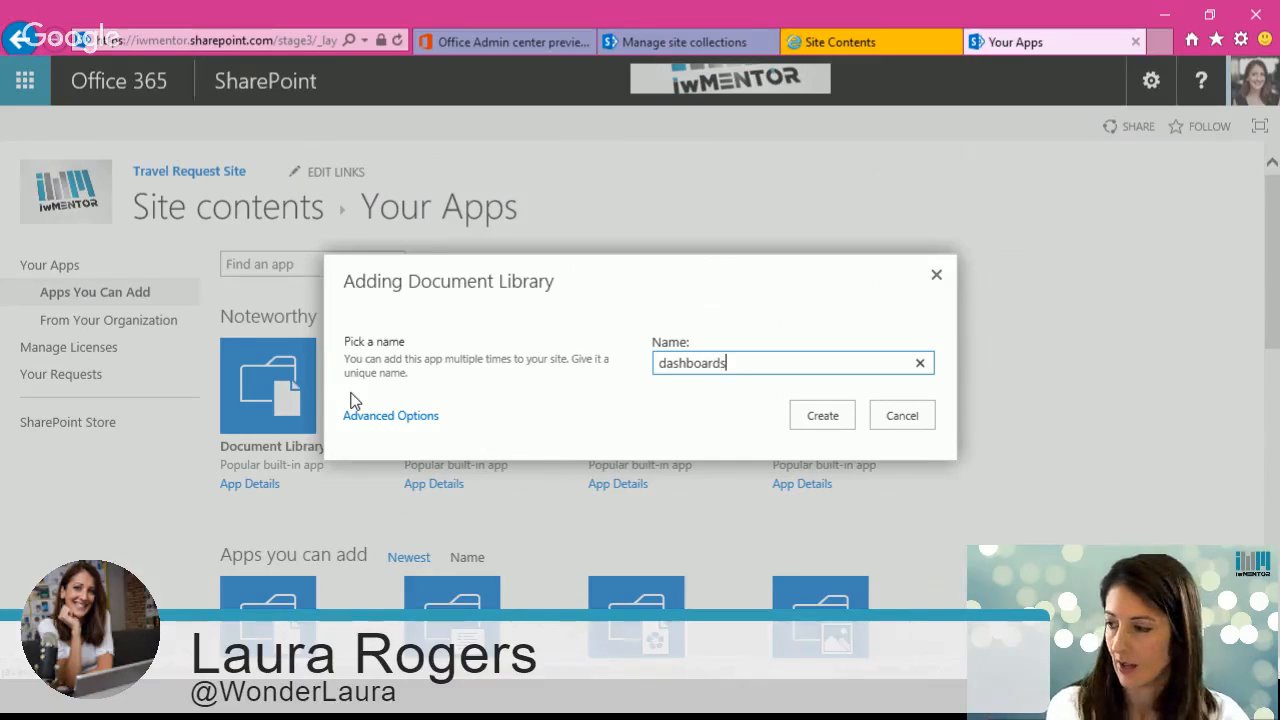
left_click(385, 422)
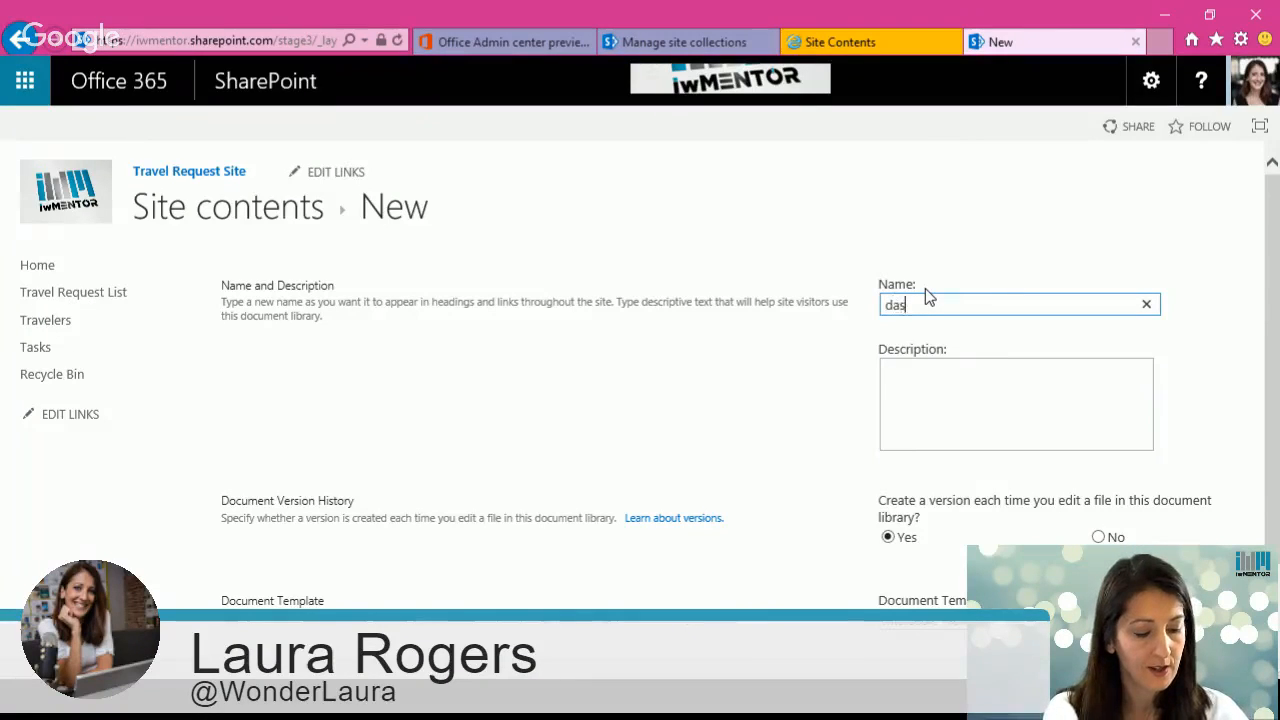
type("dashboard")
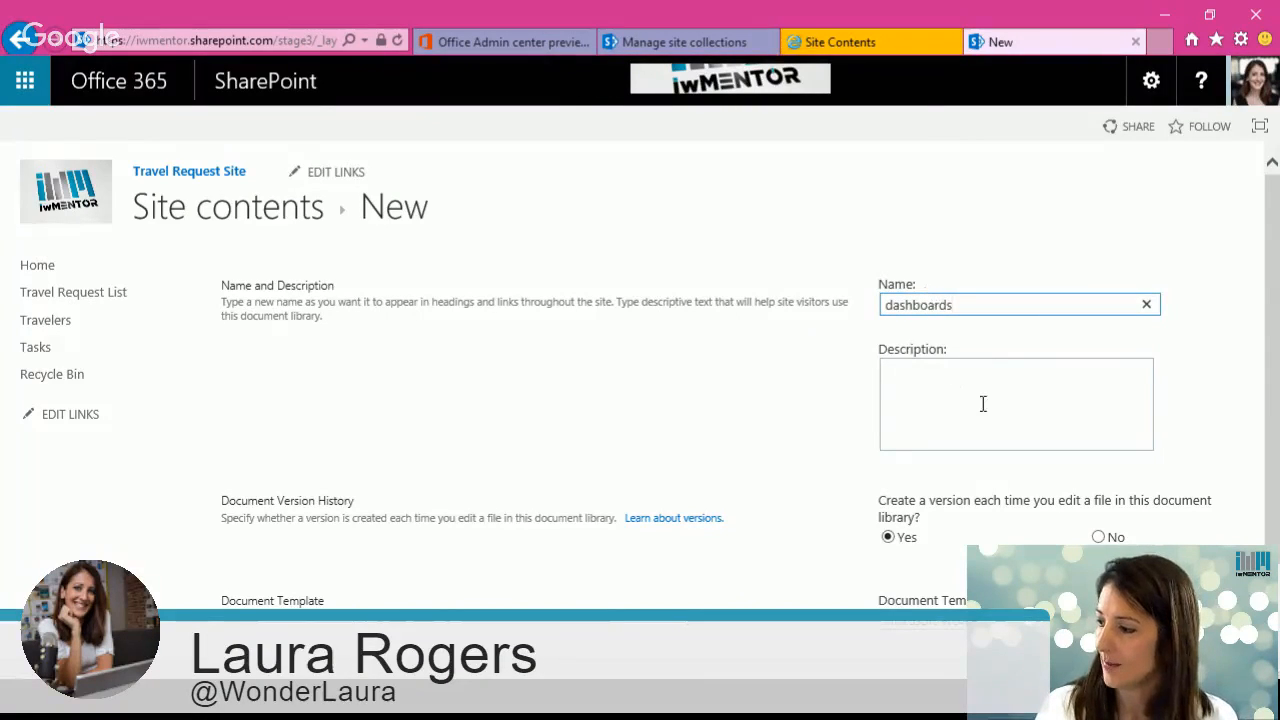
type("s")
scroll(1270, 413, "down", 1)
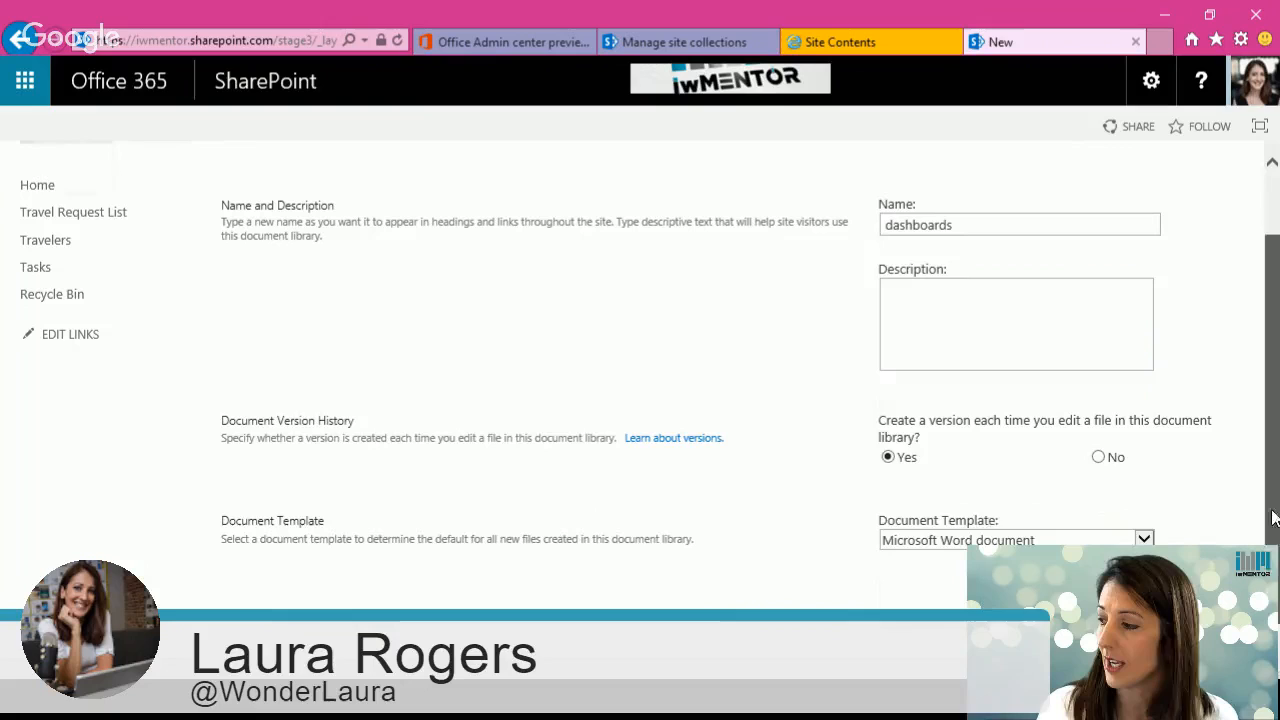
left_click(972, 535)
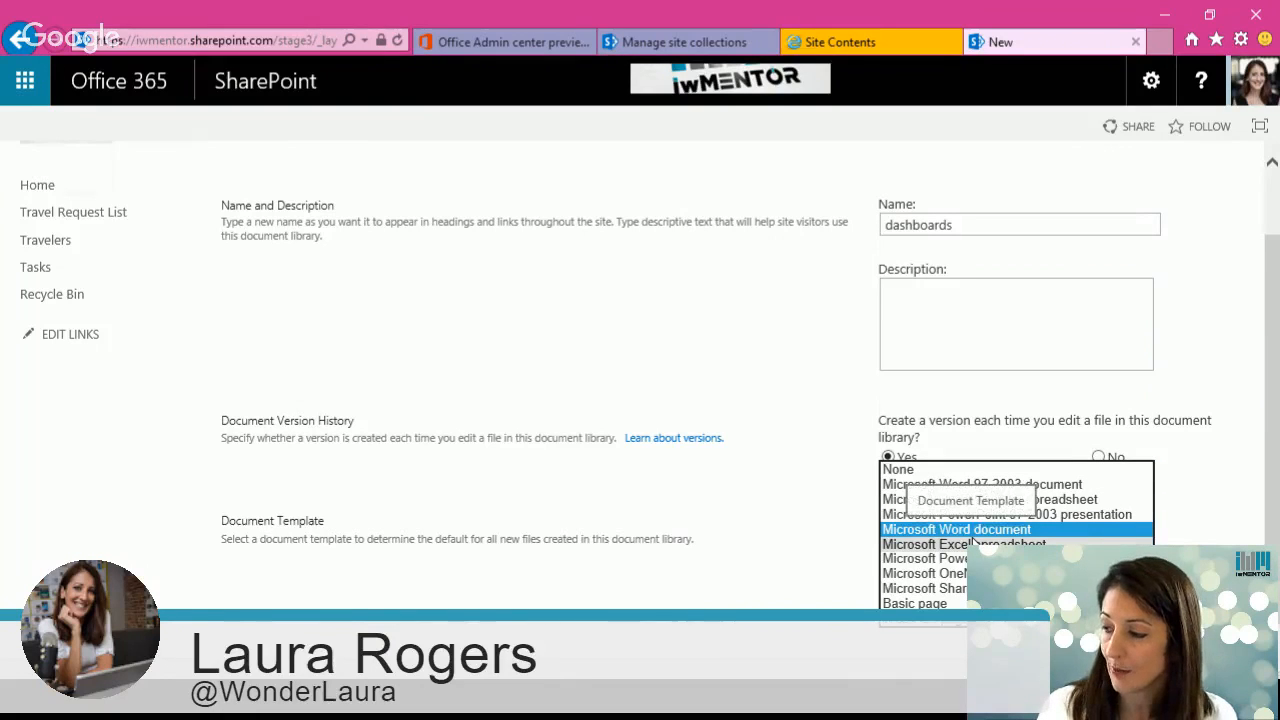
left_click(947, 622)
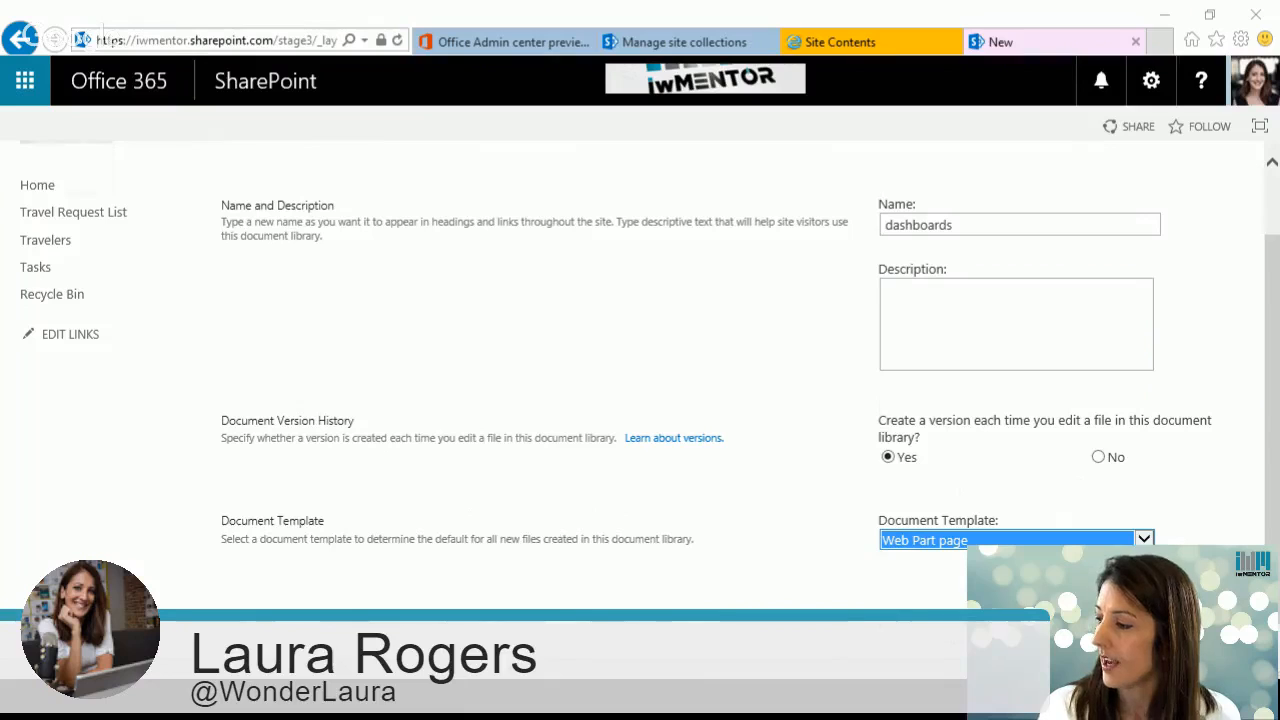
left_click(1050, 589)
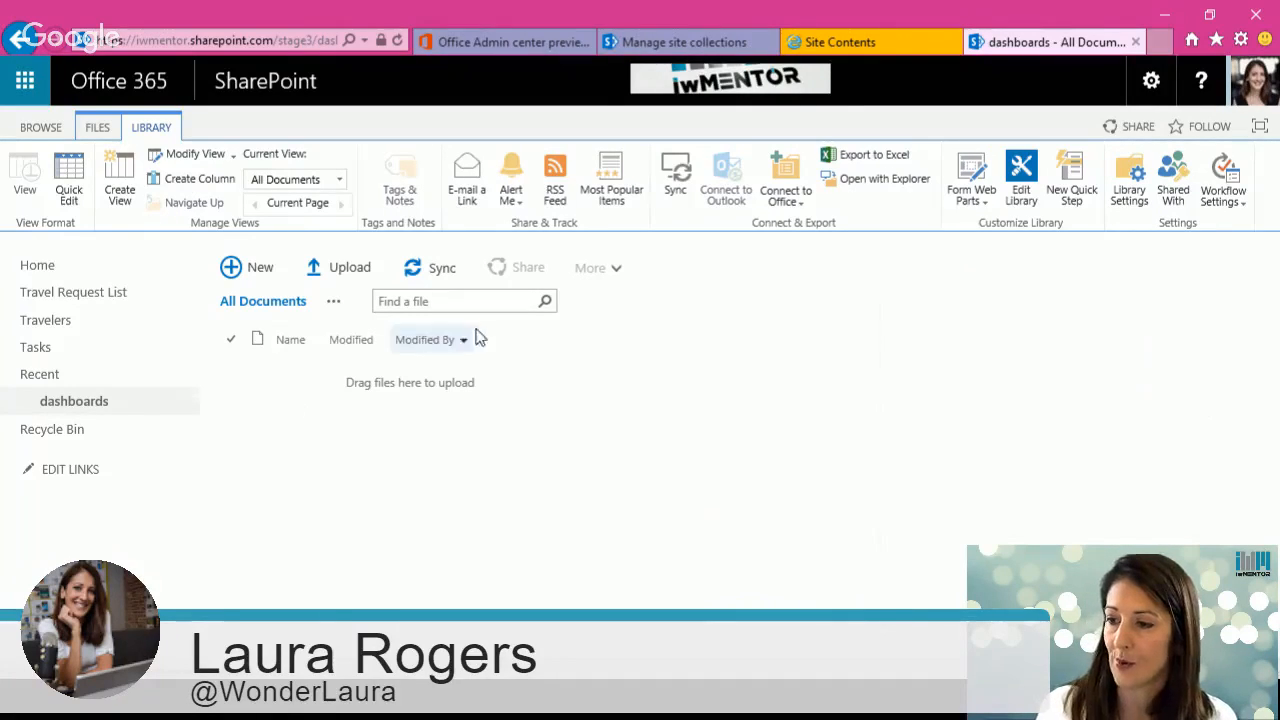
Step: Create a new Web Part Page named mine in the dashboards library
left_click(260, 268)
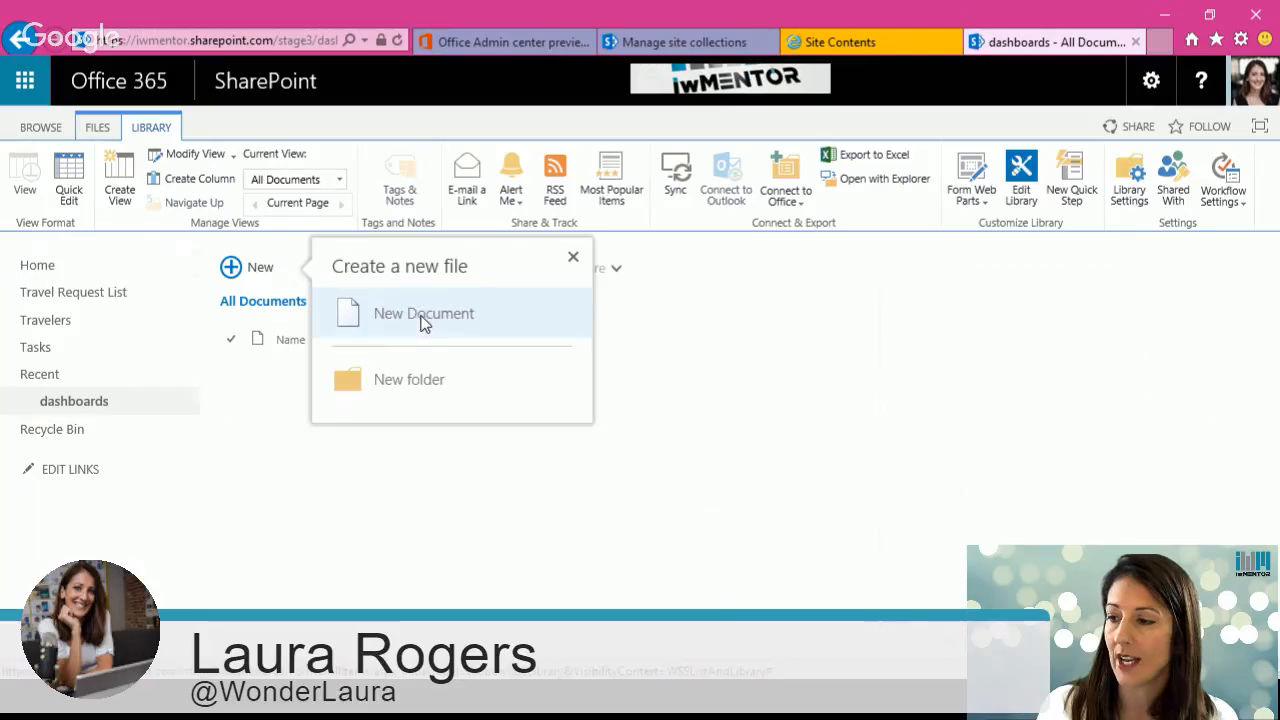
left_click(424, 316)
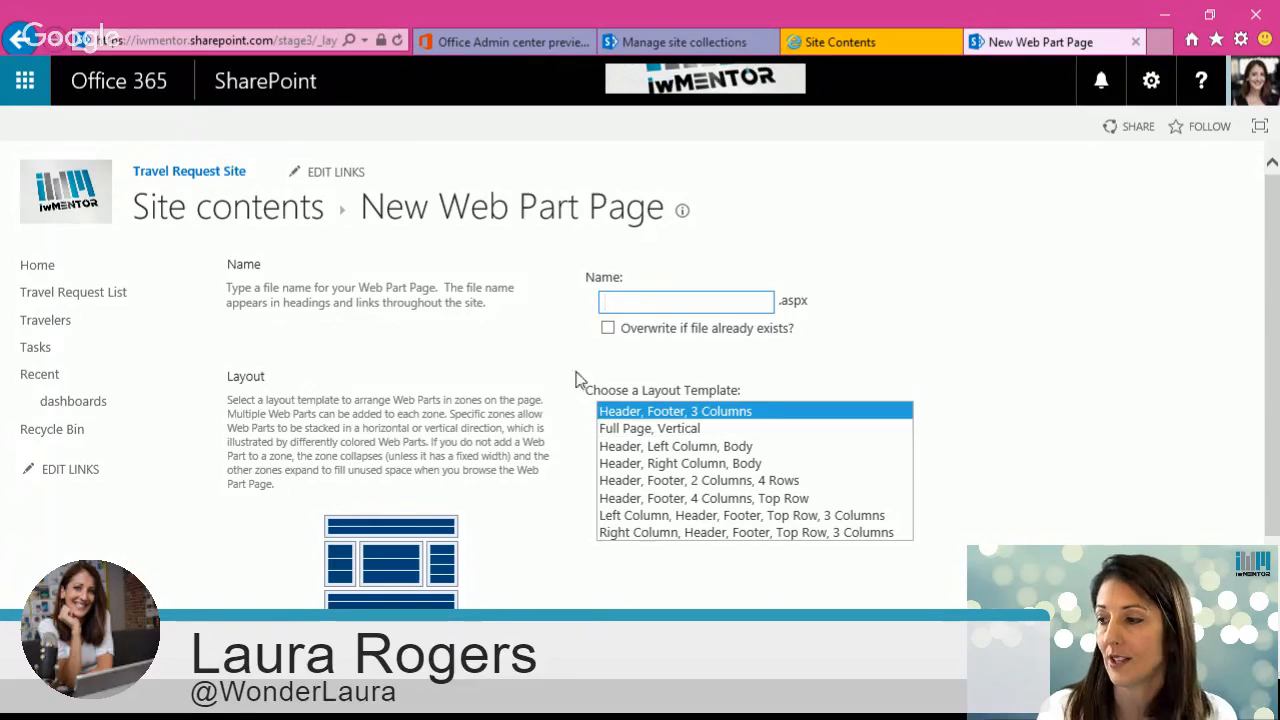
left_click(660, 308)
type("mine")
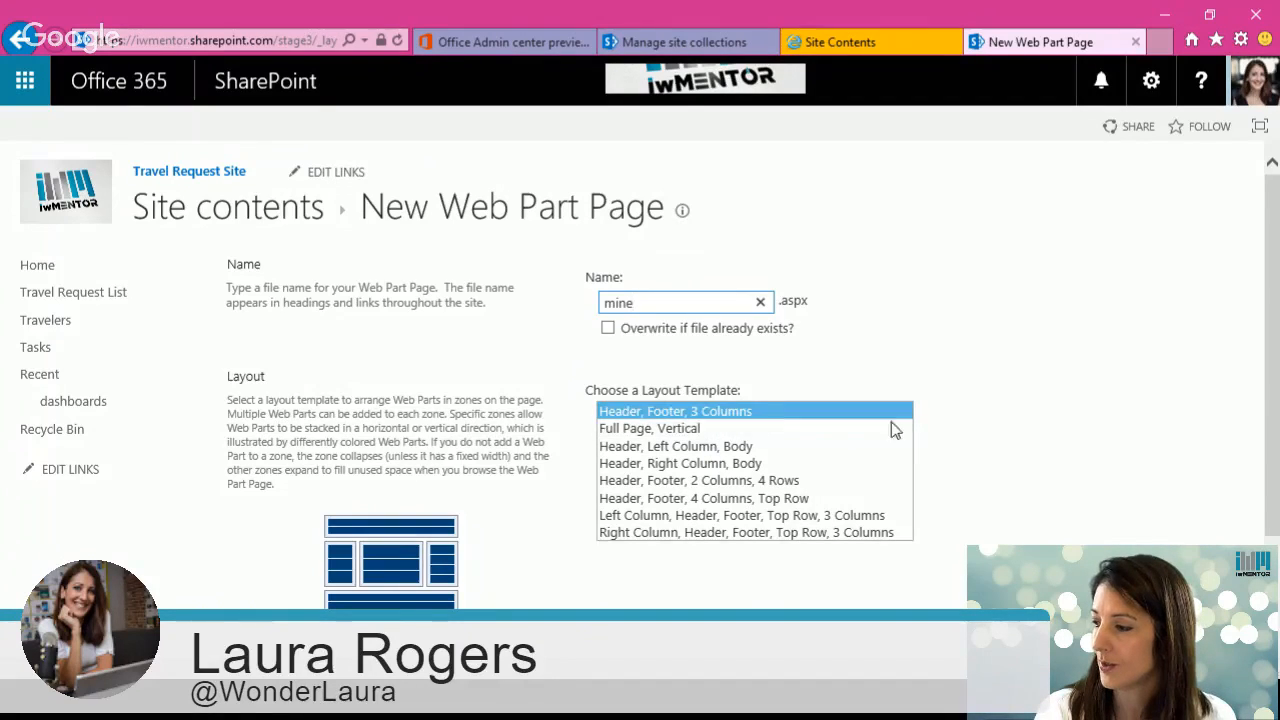
scroll(640, 400, "down", 3)
left_click(800, 640)
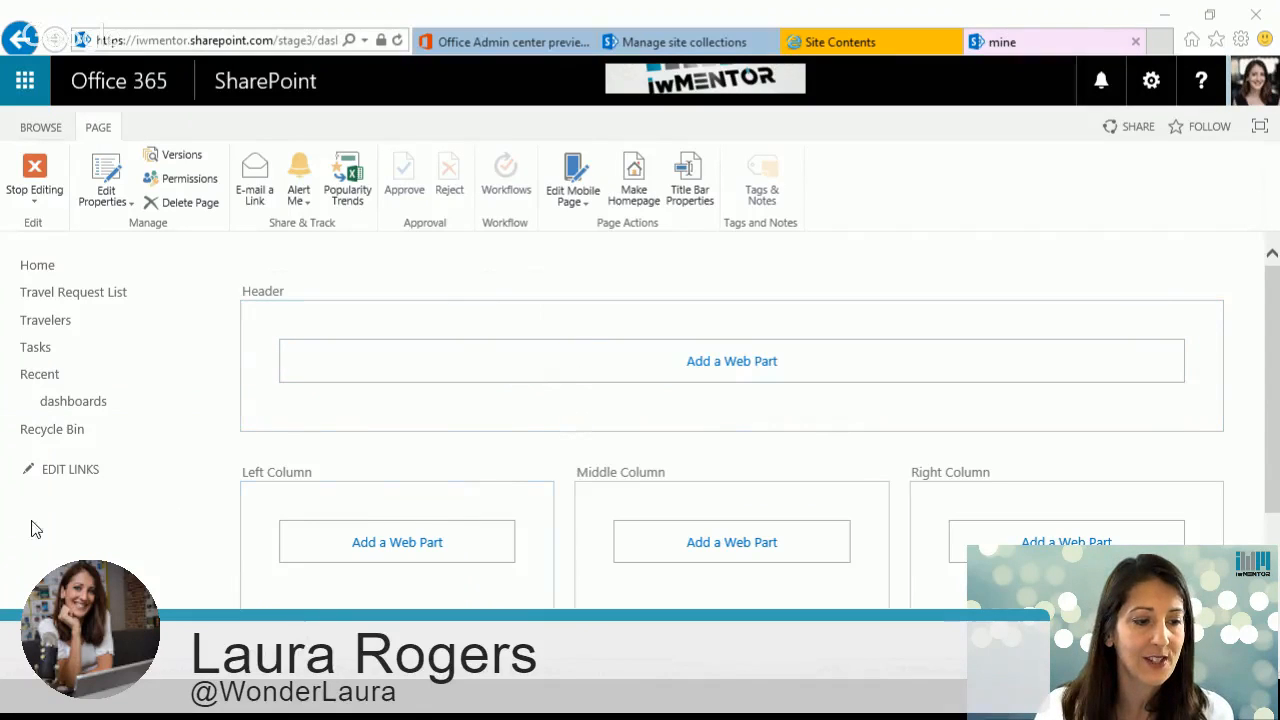
Step: Add the Travelers list web part to the page's Header zone
left_click(686, 368)
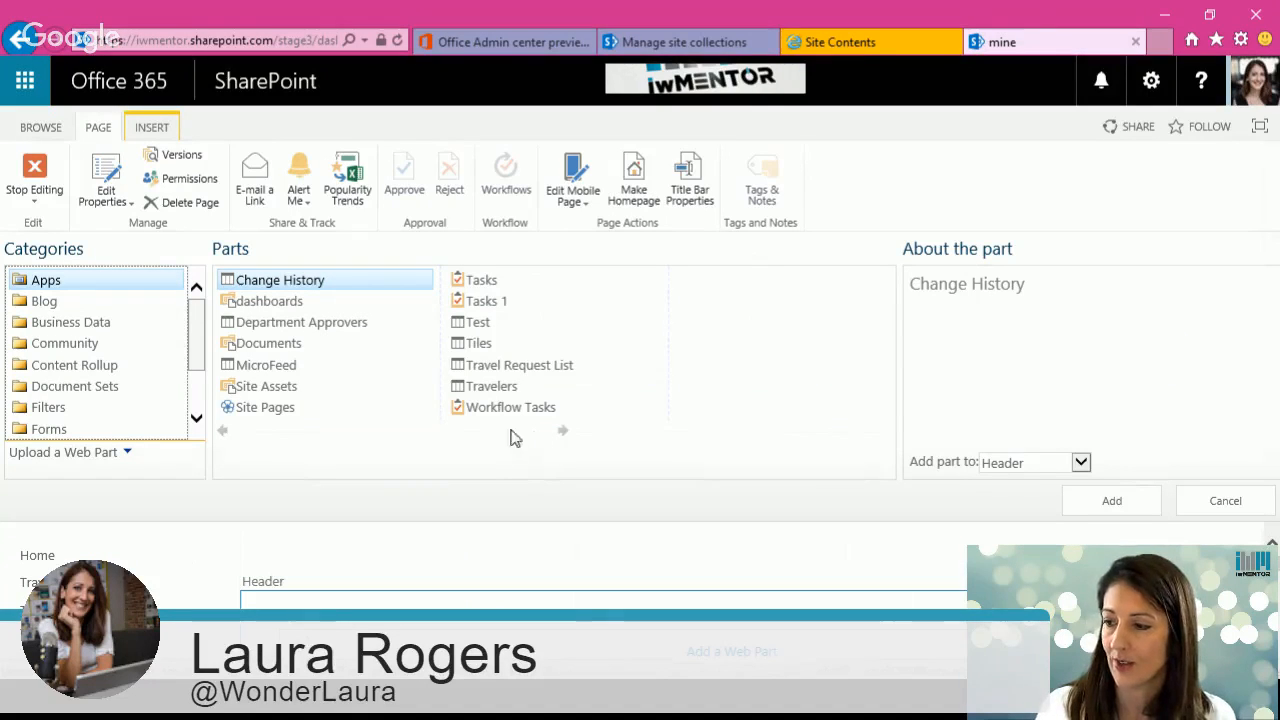
left_click(499, 391)
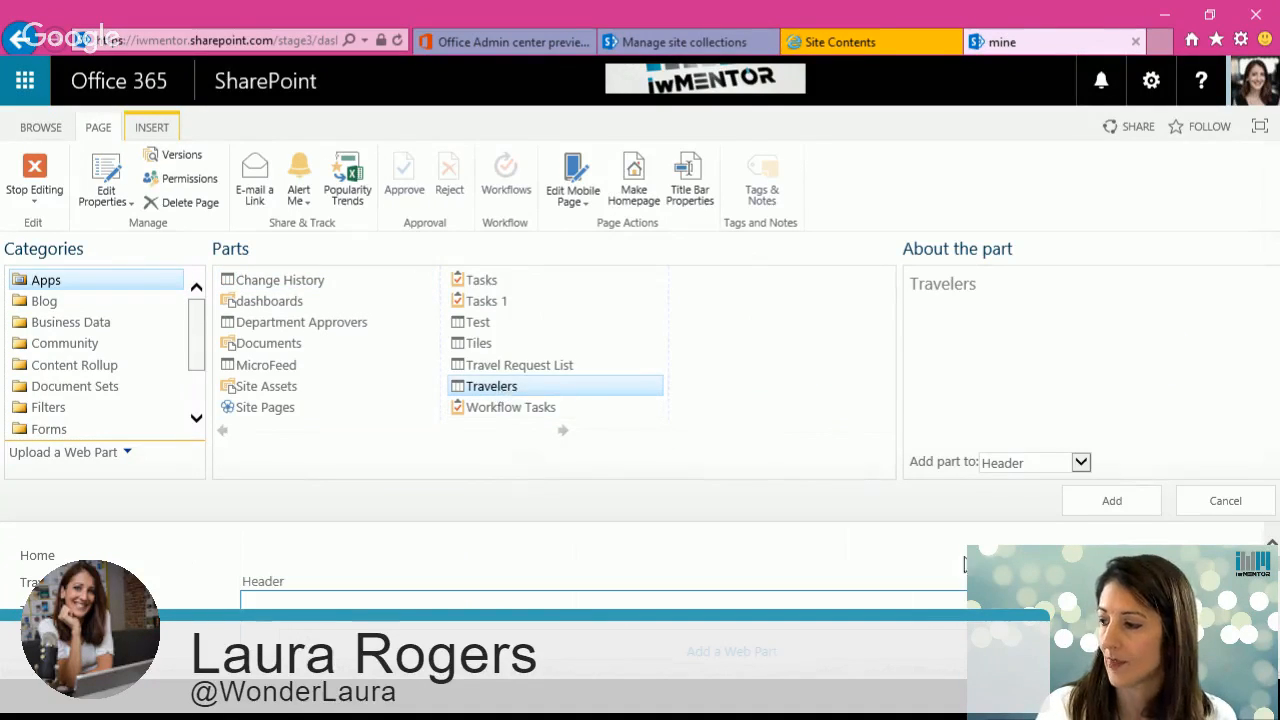
left_click(1094, 501)
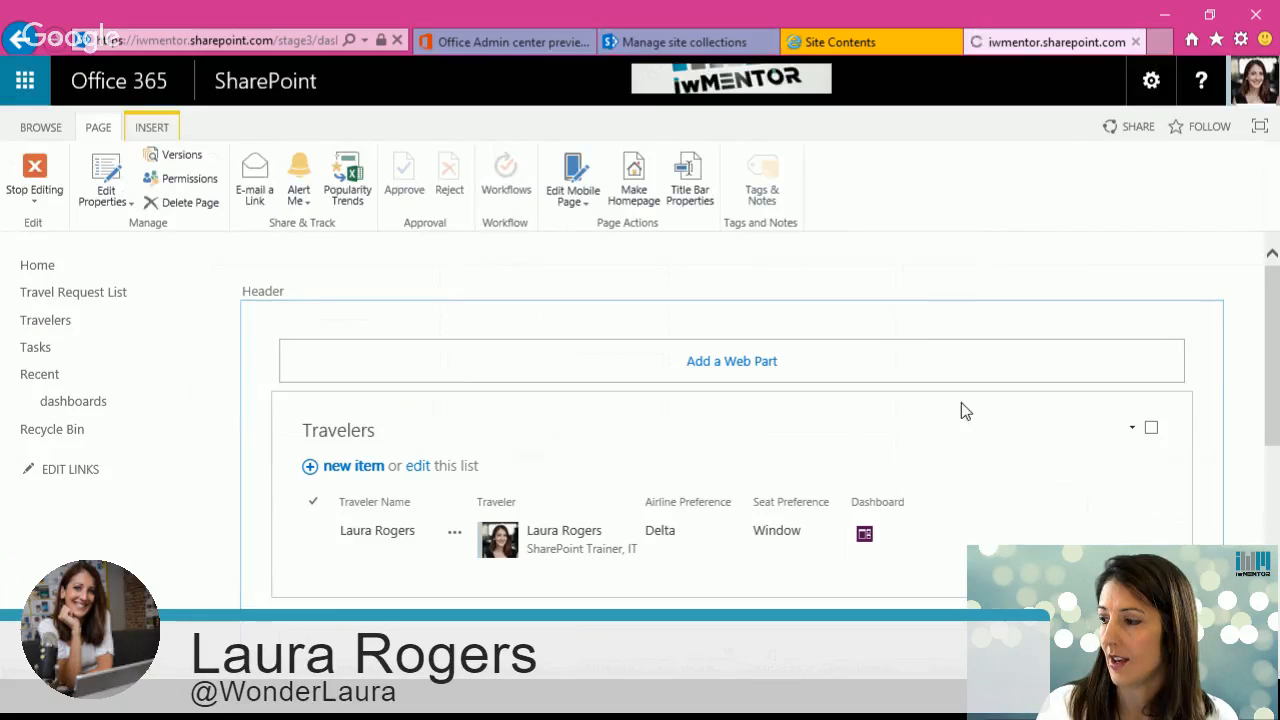
Step: Edit the Travelers web part to use the Web Part view and No Toolbar, and apply the changes
left_click(1133, 428)
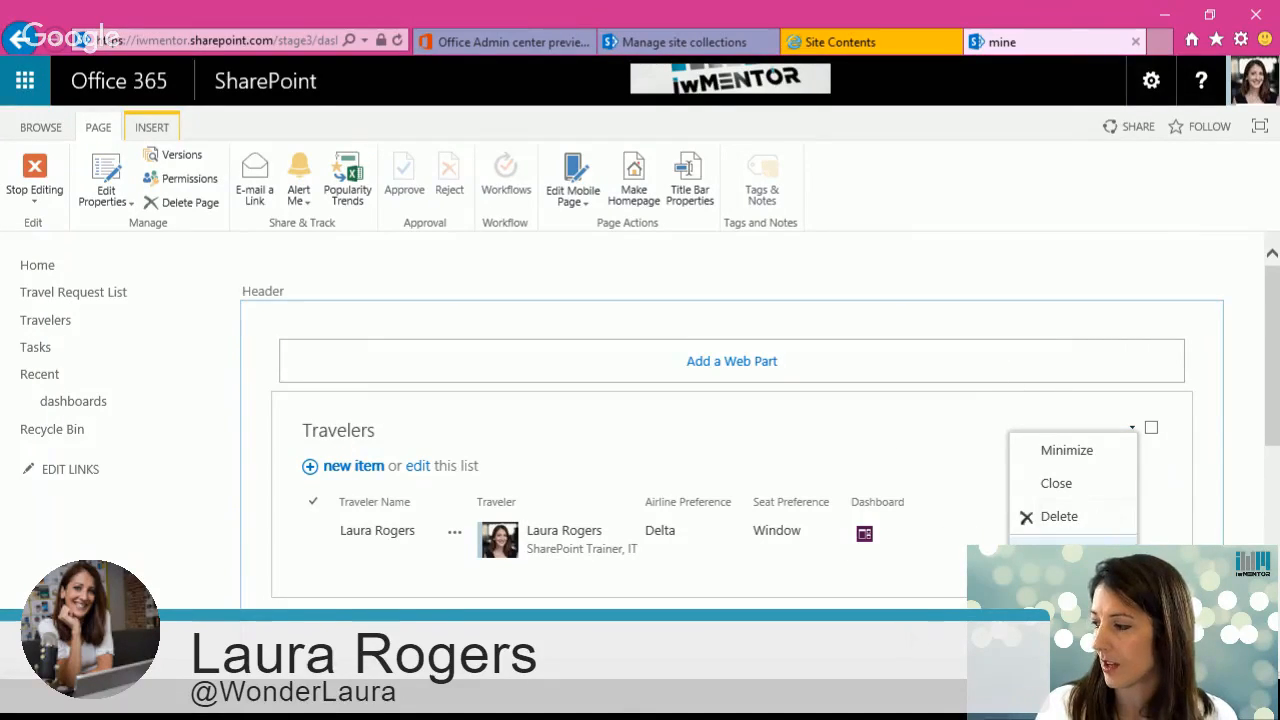
left_click(1086, 550)
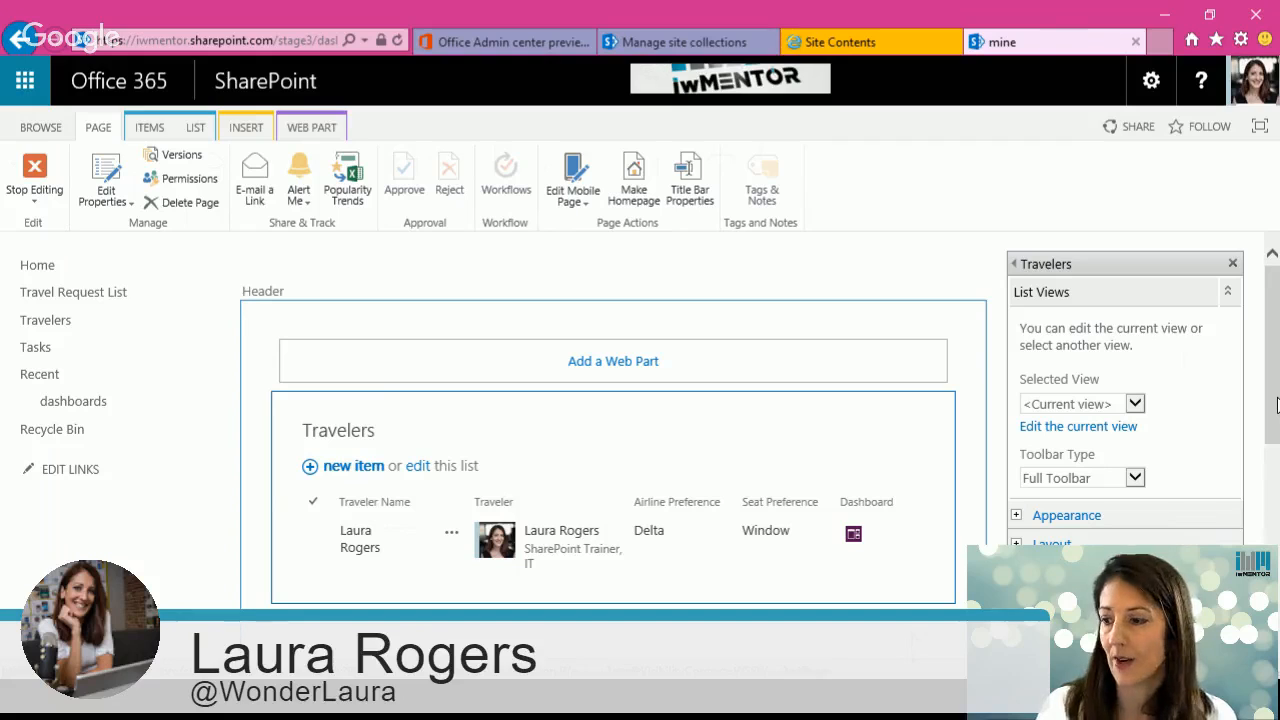
left_click(1110, 404)
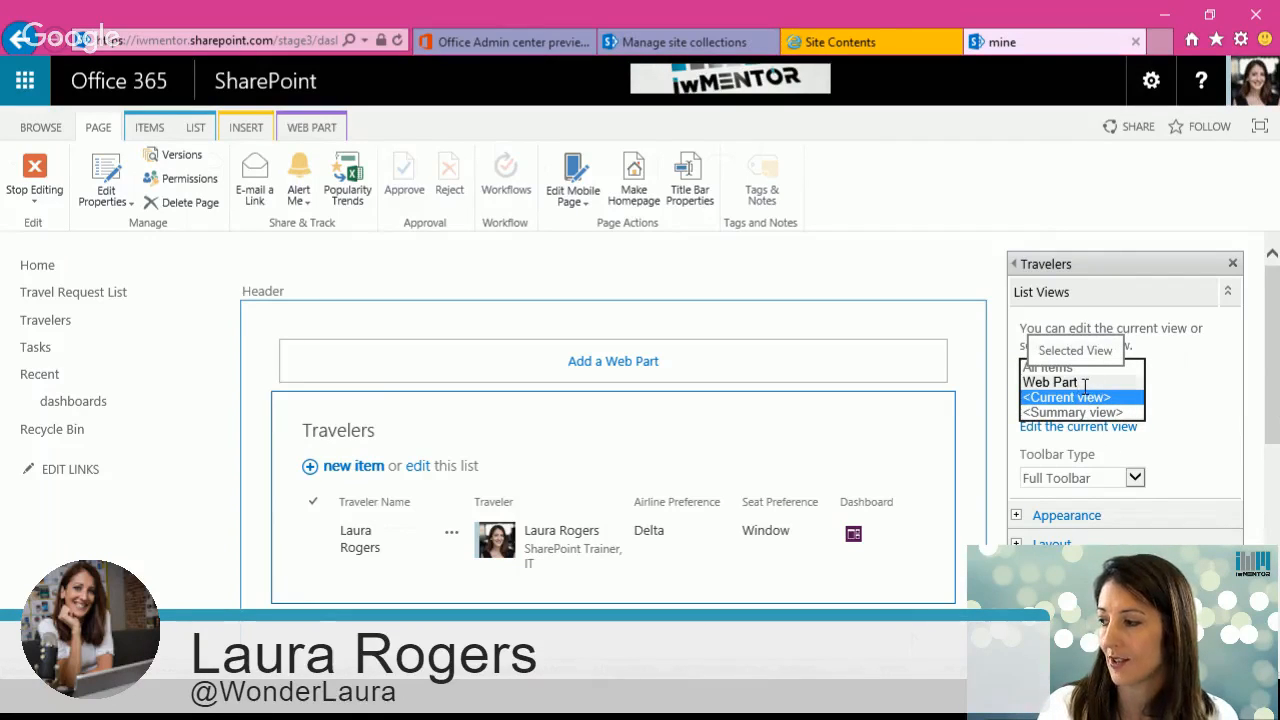
left_click(1087, 384)
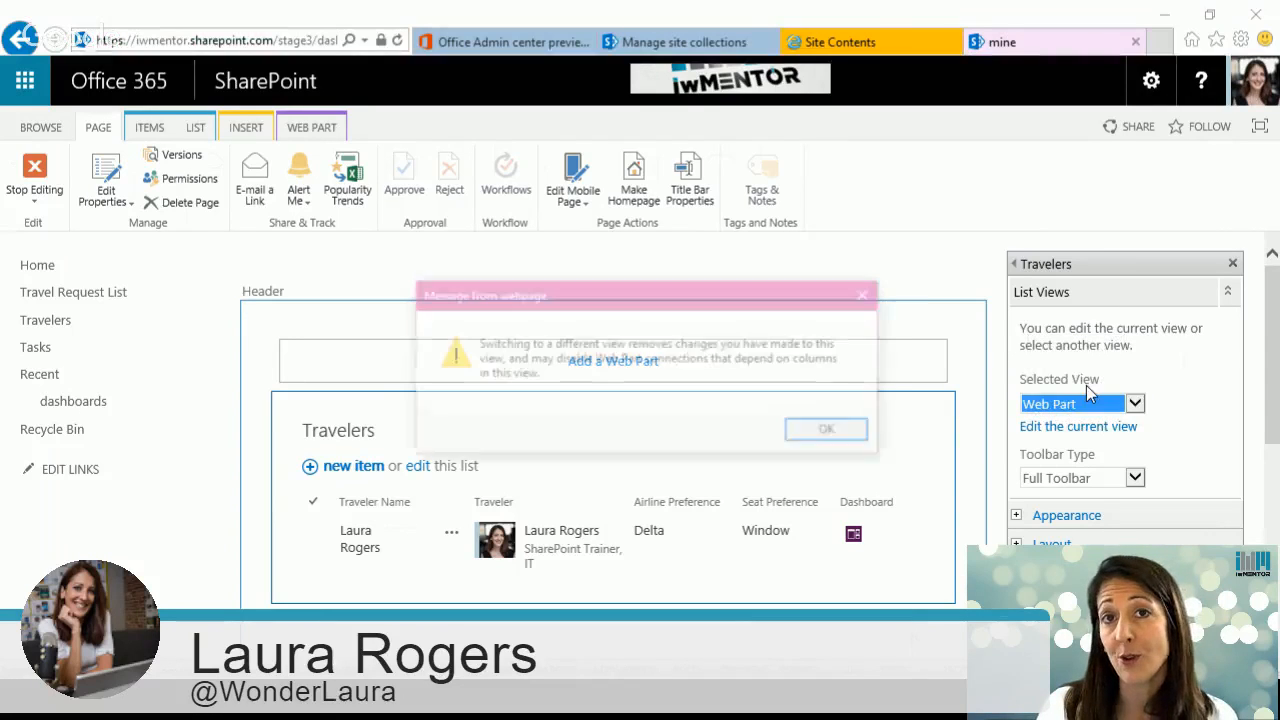
left_click(832, 431)
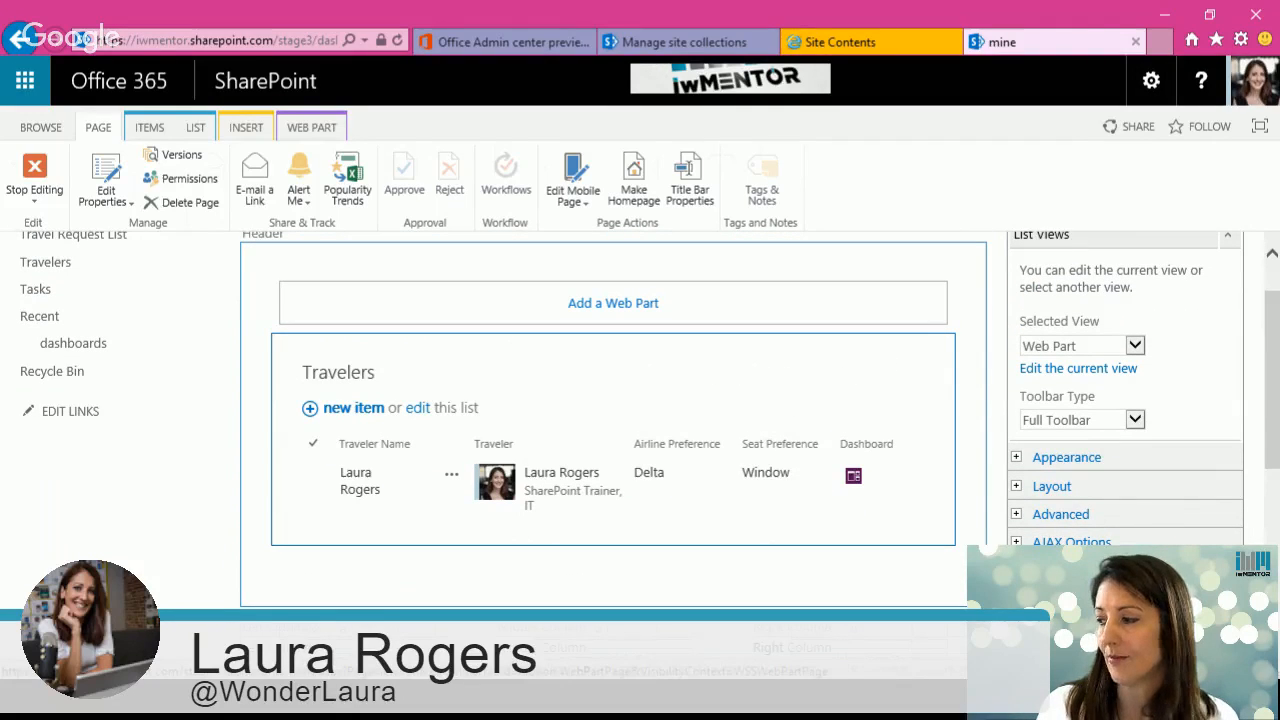
left_click(1087, 424)
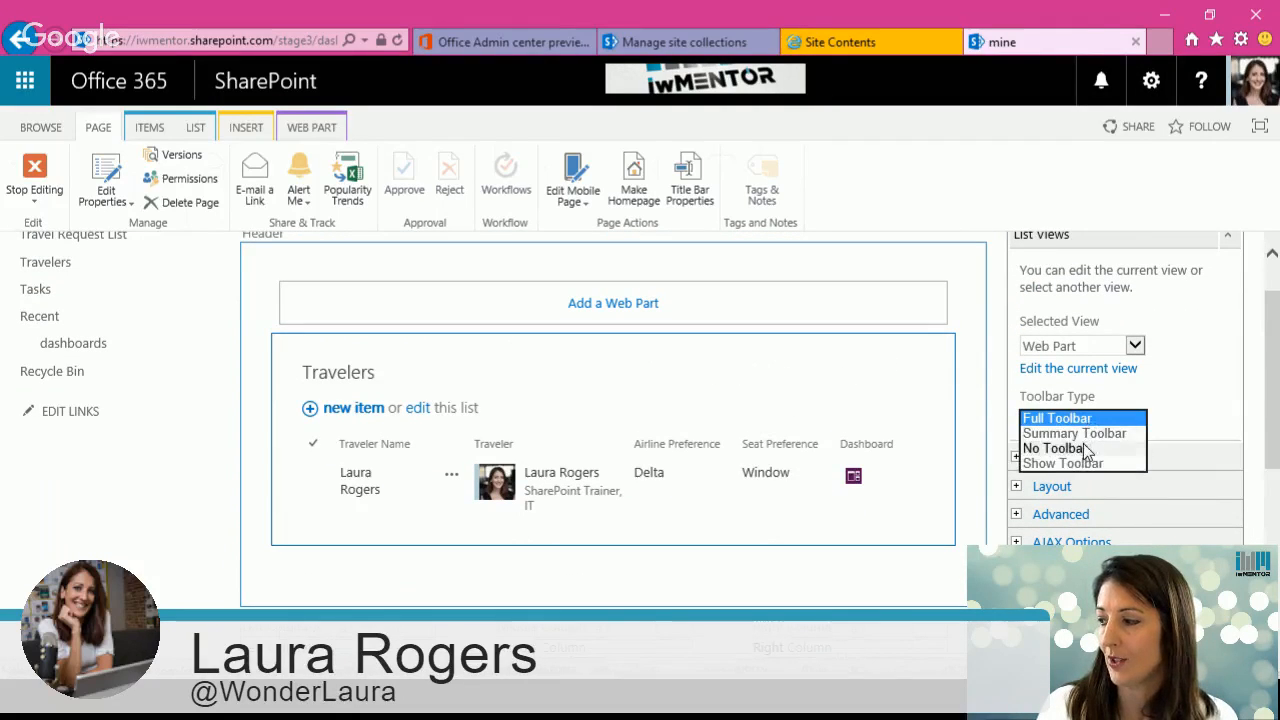
left_click(1087, 449)
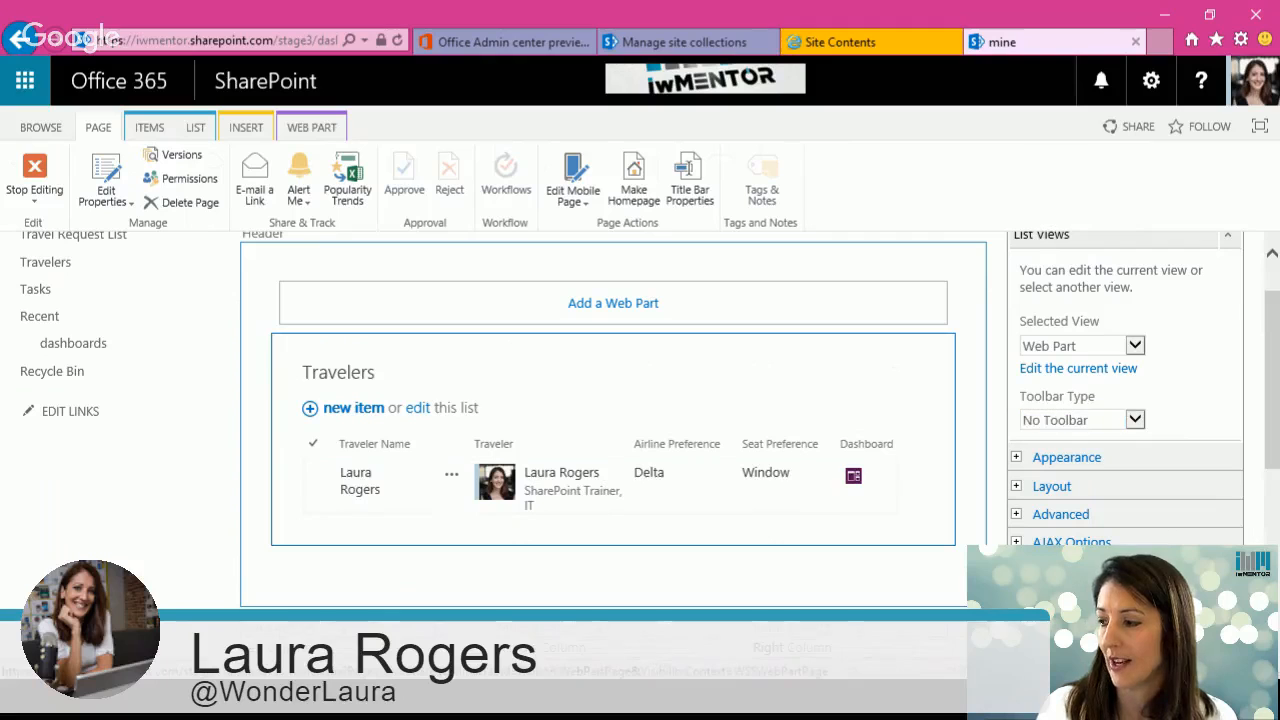
left_click(1062, 604)
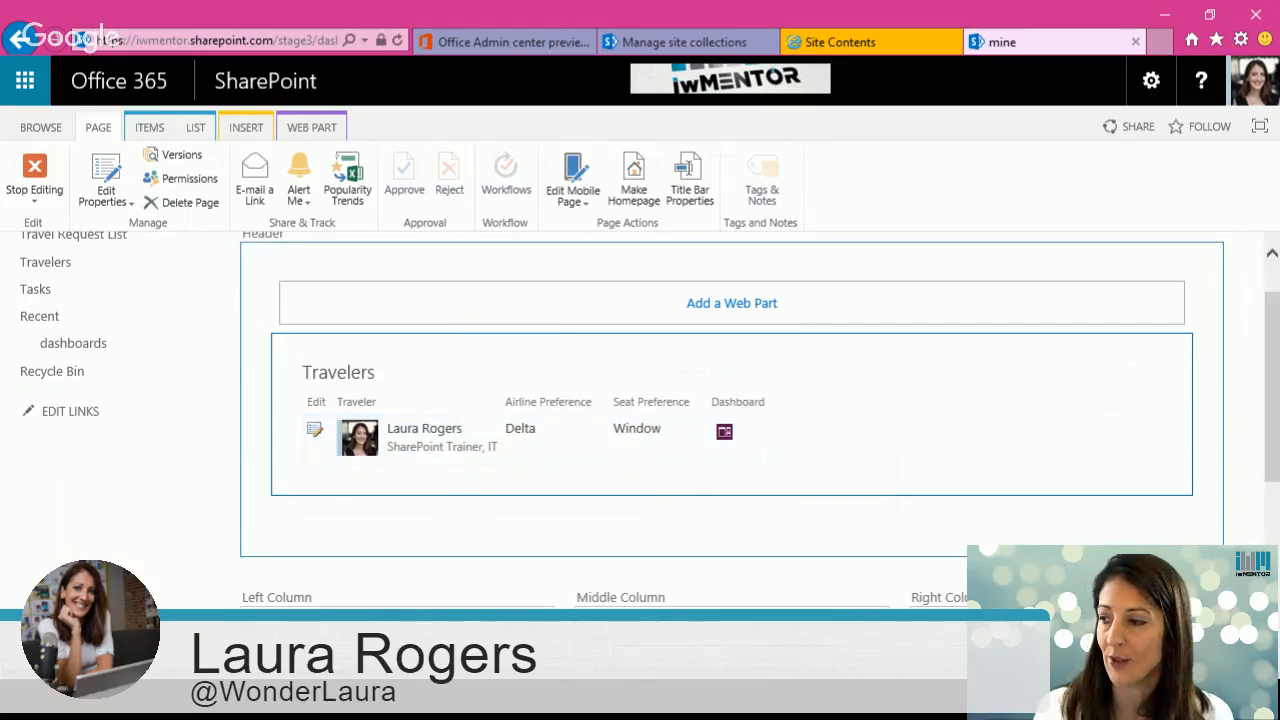
Step: Open the Travelers web part's current view settings and review its columns and tabular view options
left_click(1133, 374)
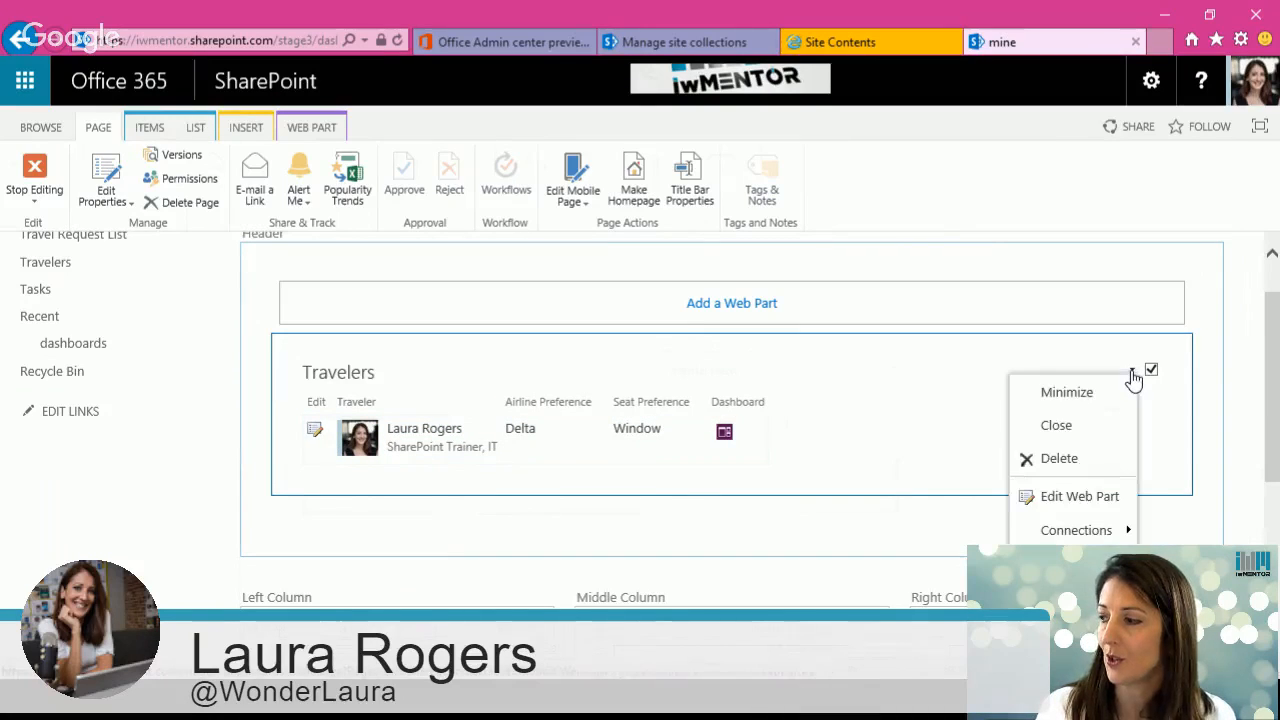
left_click(1085, 497)
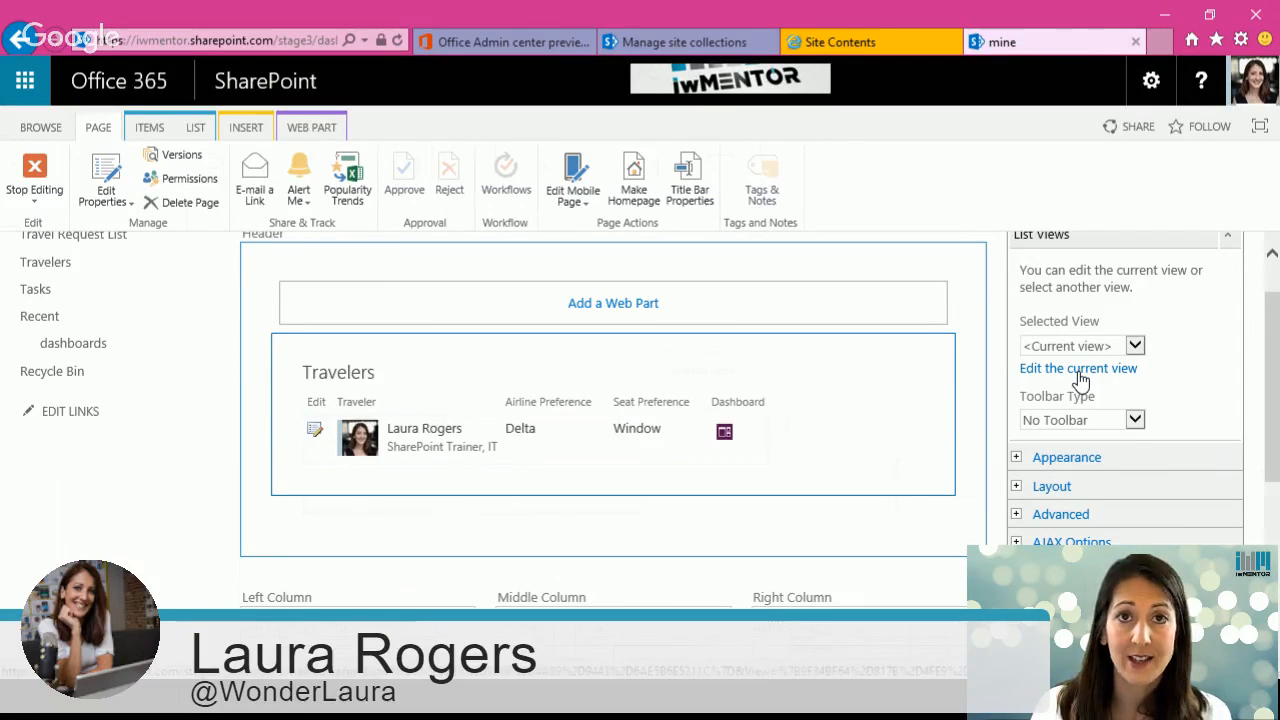
left_click(1079, 370)
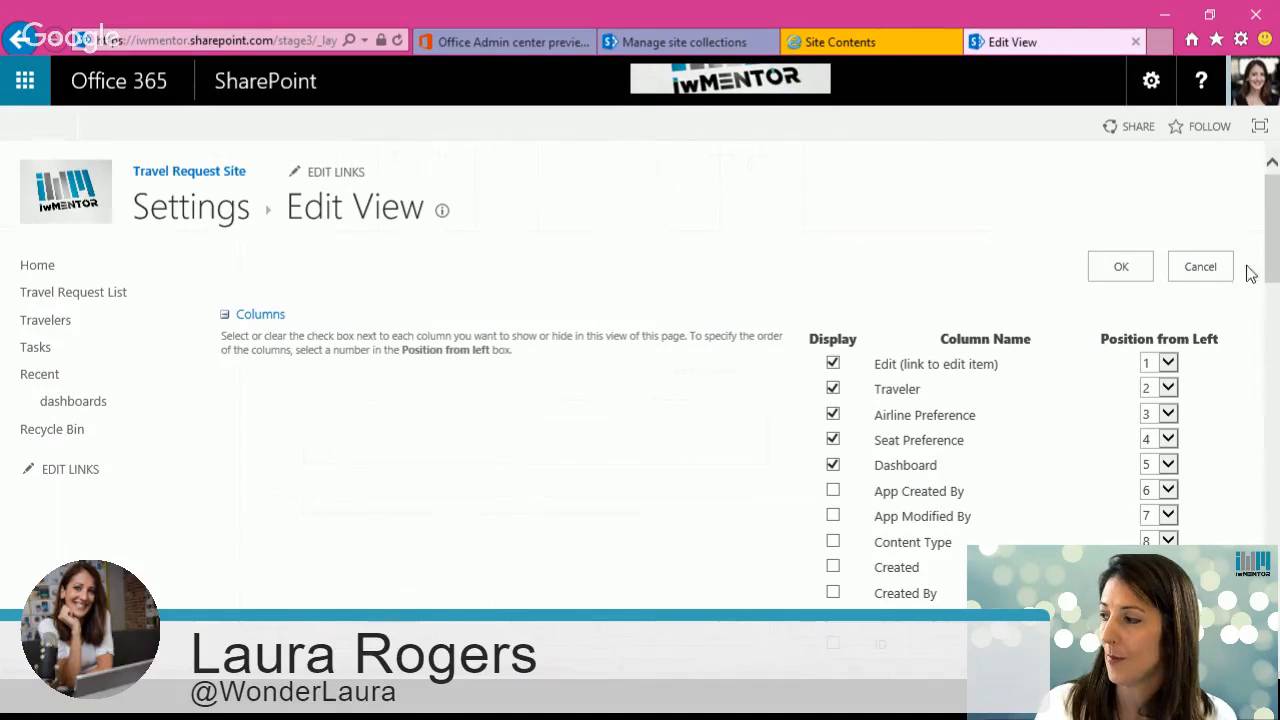
scroll(1252, 280, "down", 2)
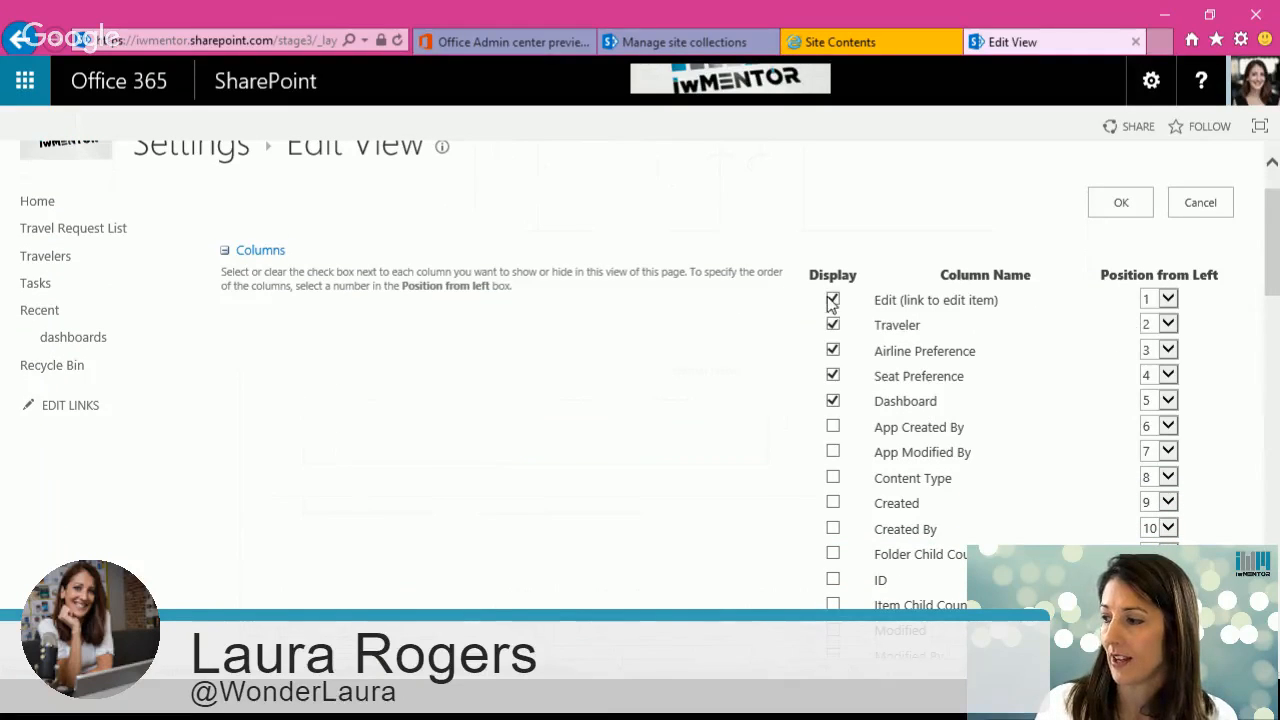
scroll(847, 305, "down", 3)
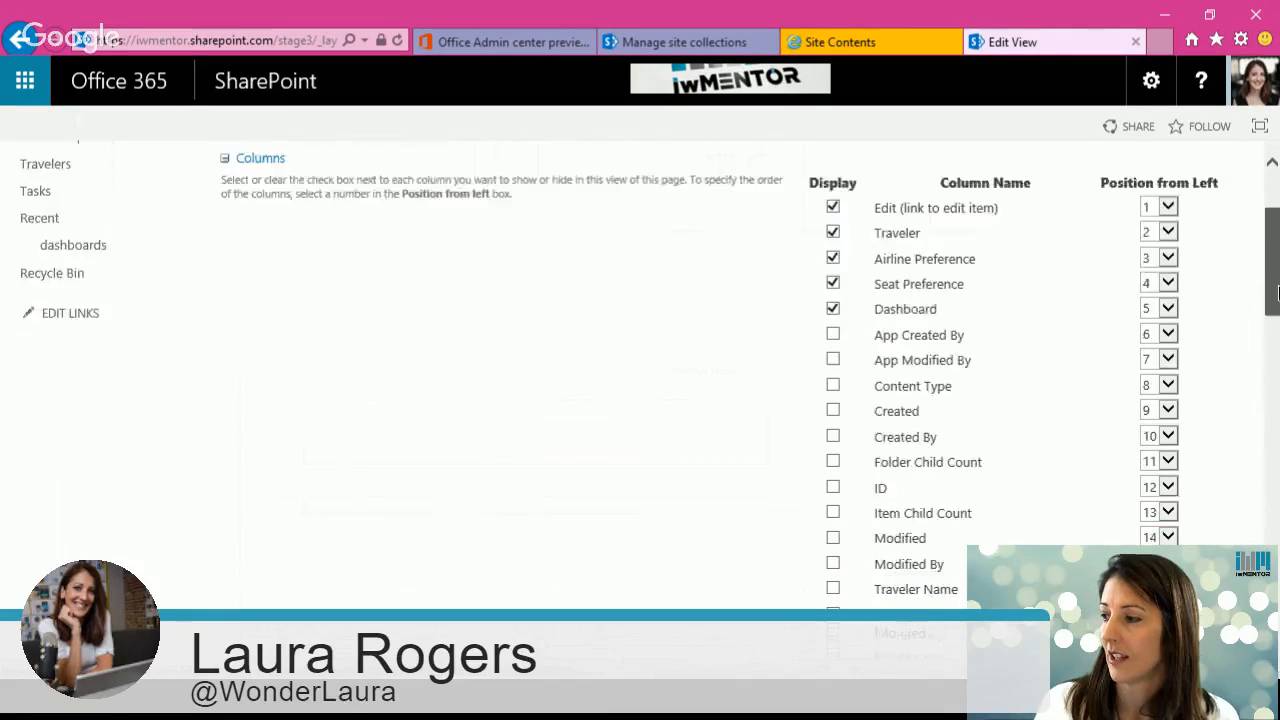
scroll(700, 350, "down", 5)
scroll(700, 400, "down", 10)
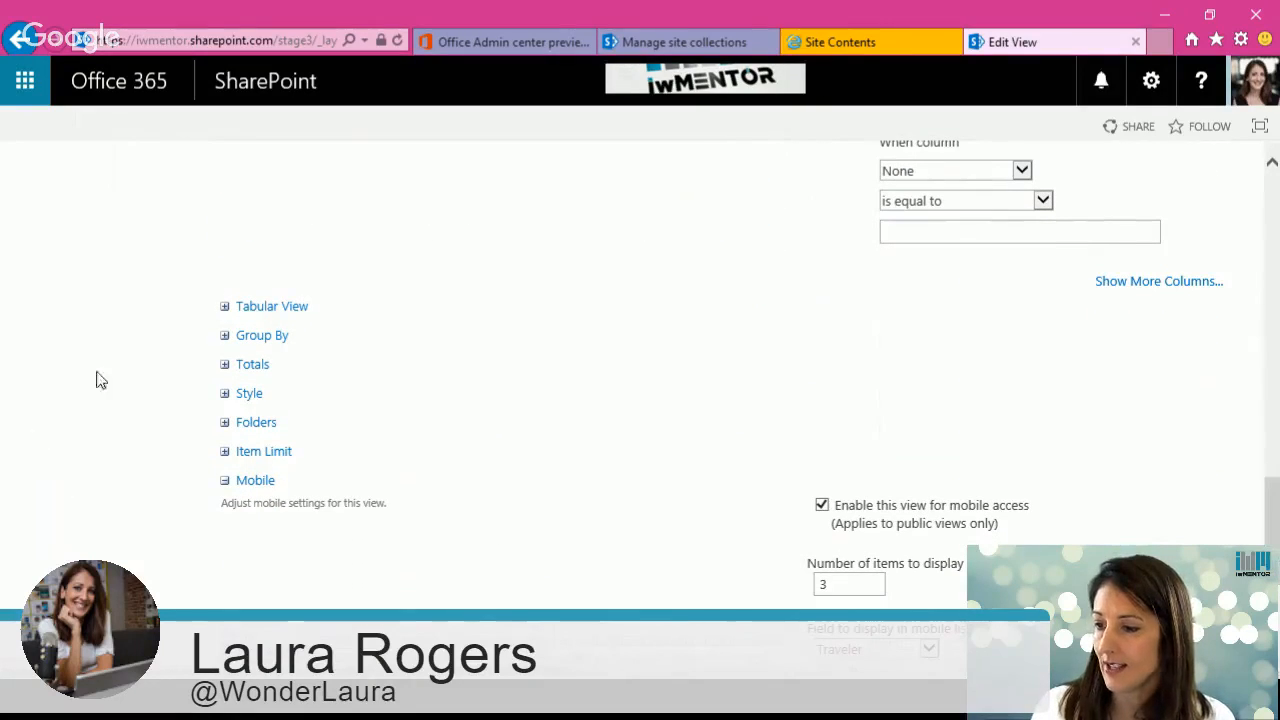
left_click(229, 307)
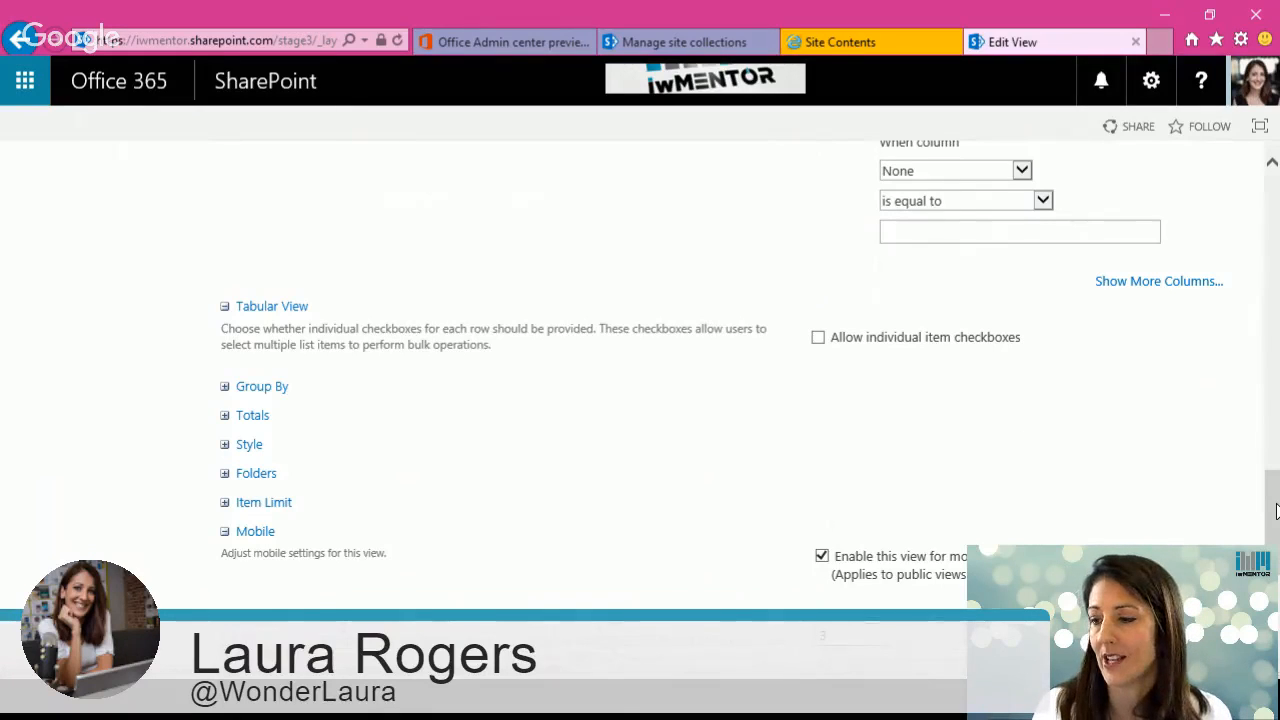
scroll(1200, 520, "down", 3)
left_click(1119, 538)
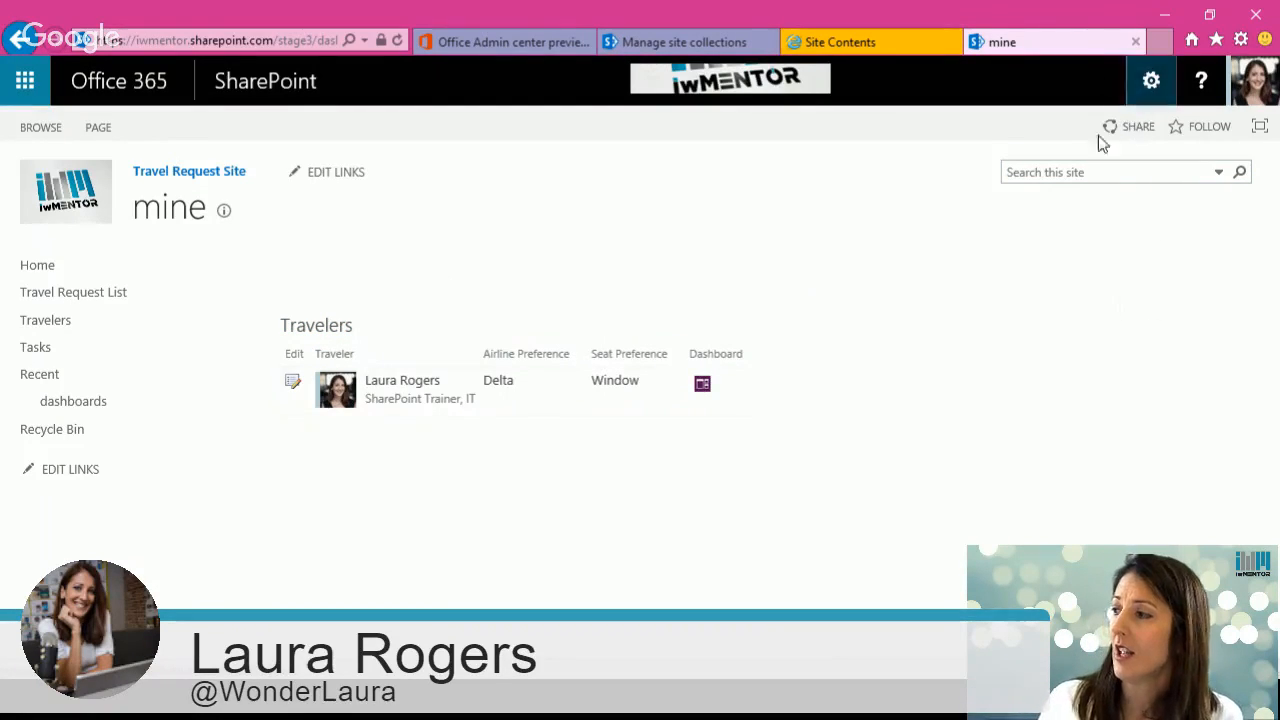
Step: Edit the page and add the Travel Request List web part to the Header zone
left_click(1151, 80)
left_click(1072, 240)
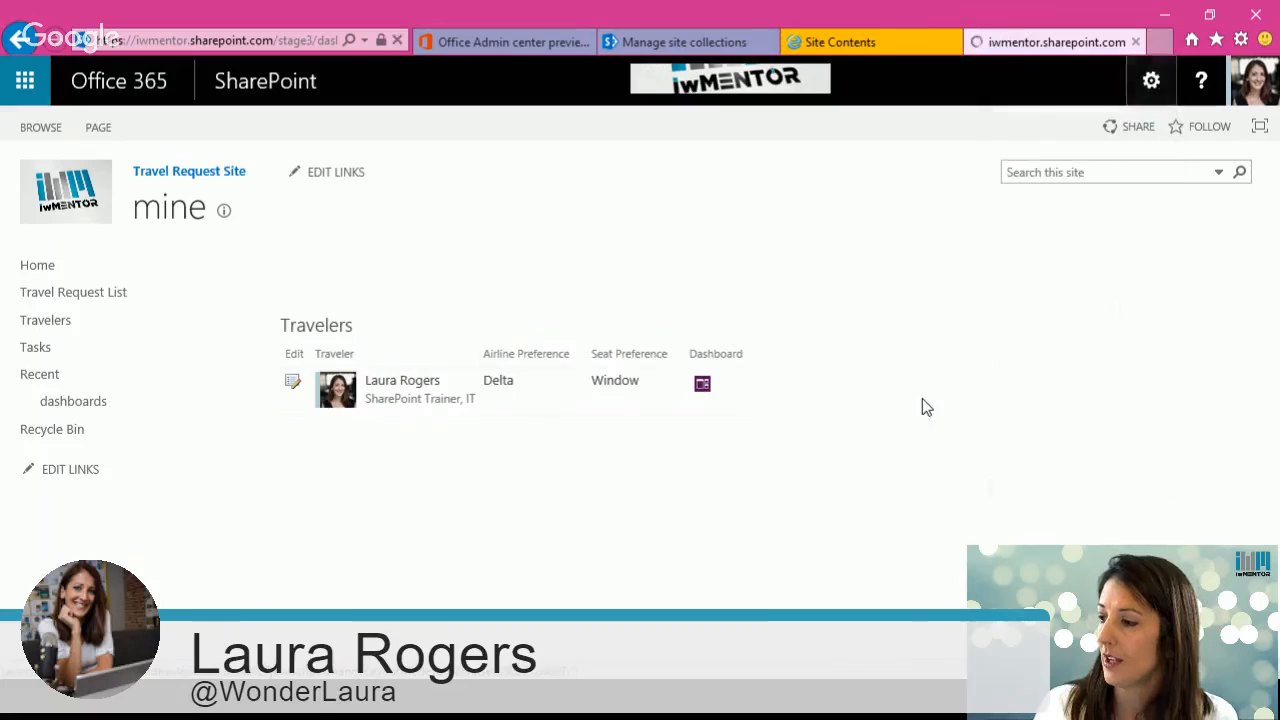
scroll(805, 600, "down", 3)
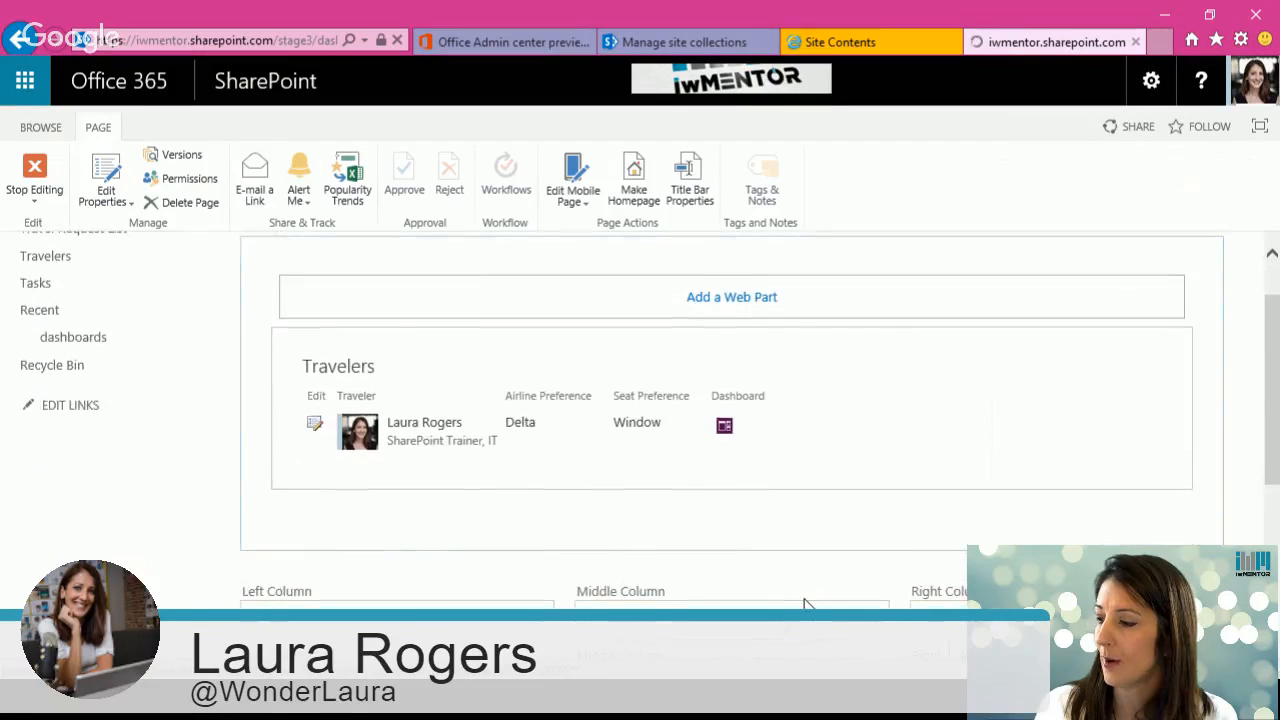
scroll(806, 600, "up", 1)
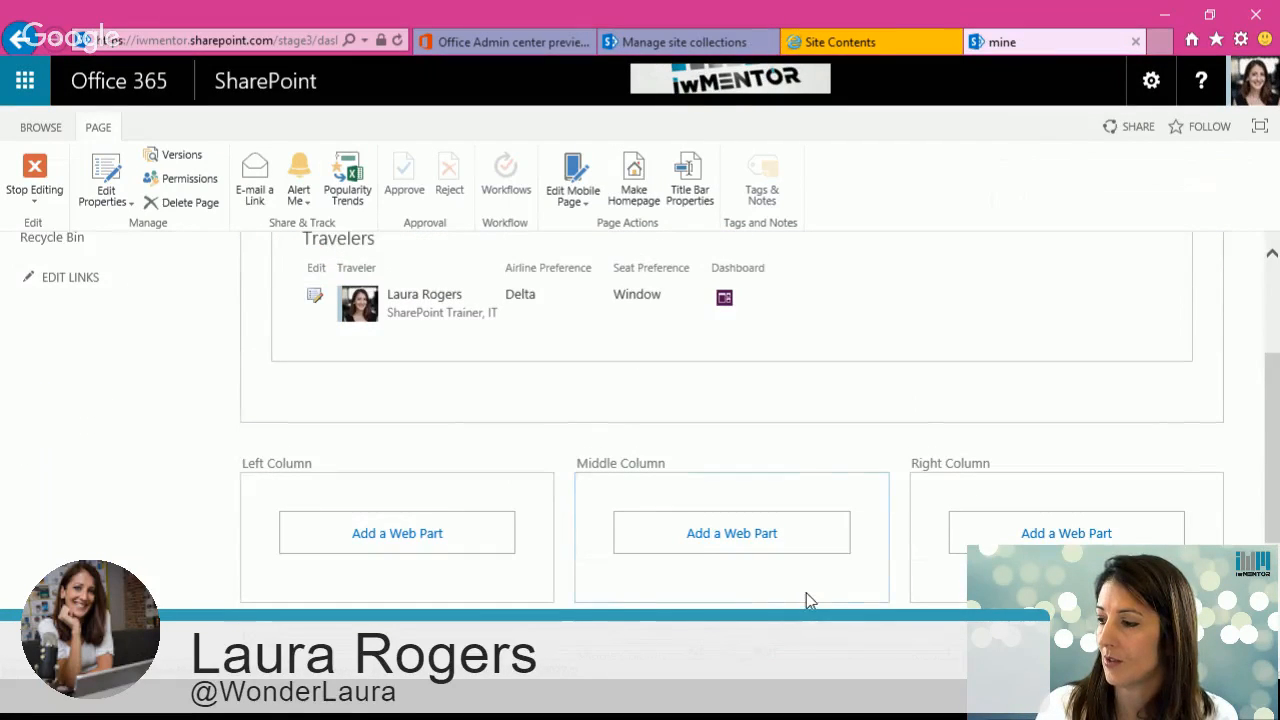
scroll(811, 577, "up", 2)
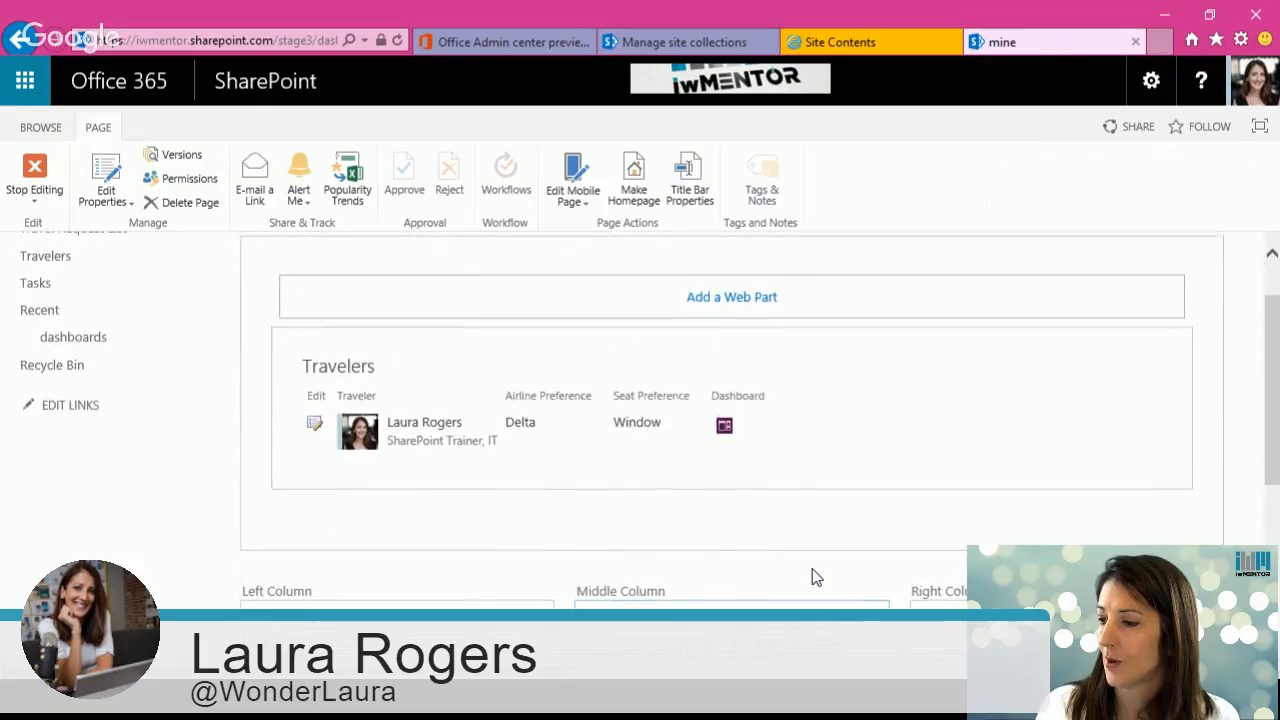
left_click(675, 305)
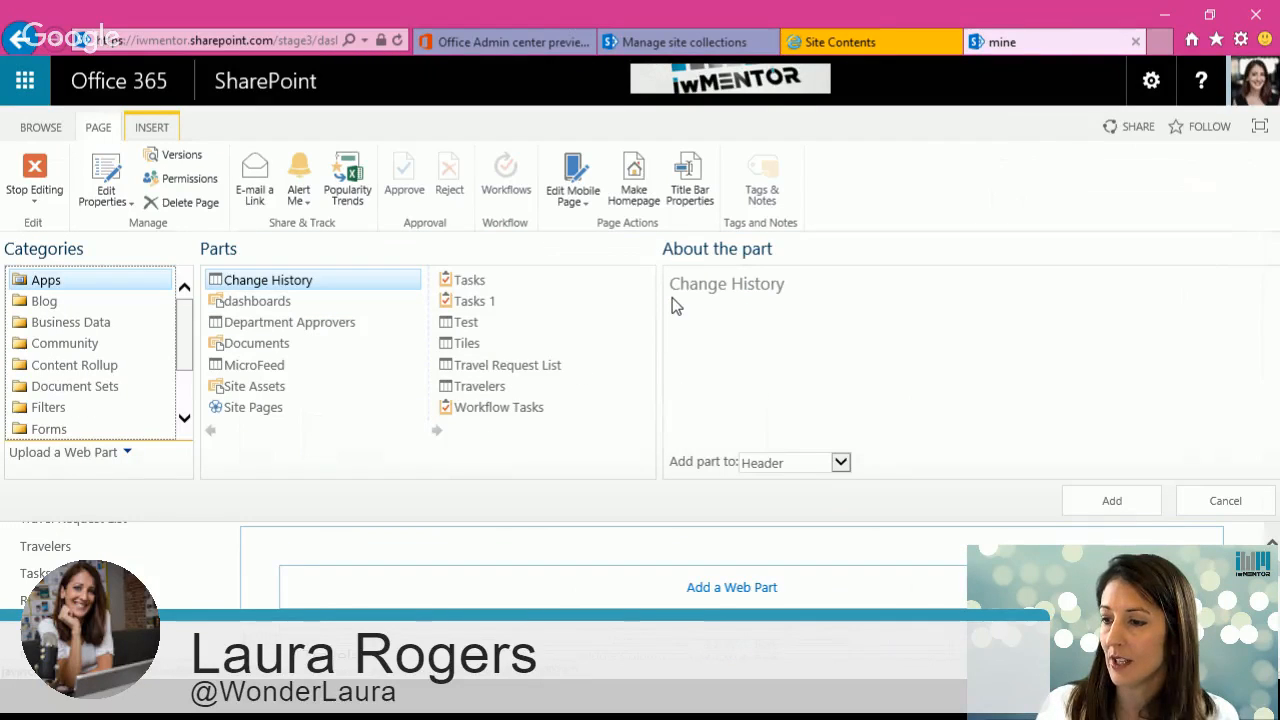
left_click(526, 366)
left_click(1148, 506)
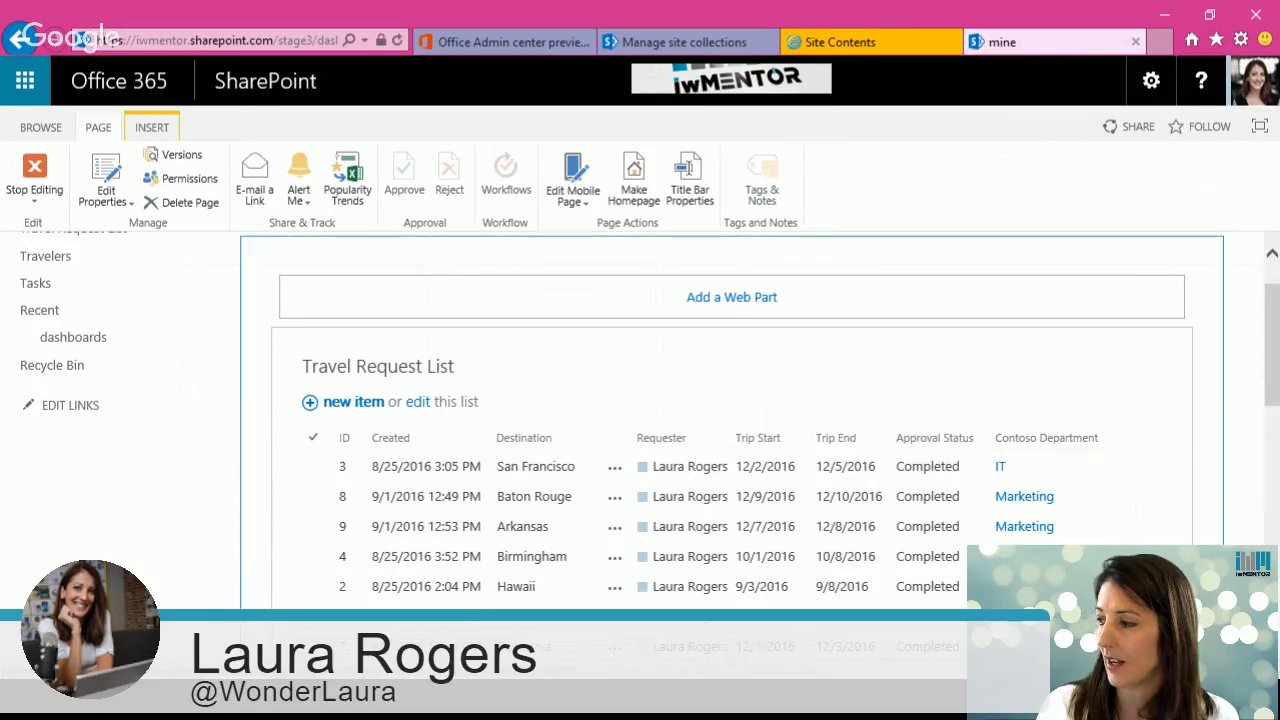
Step: Filter the Travelers web part's current view to show only items where Traveler is equal to [me]
scroll(700, 440, "down", 3)
left_click_drag(350, 548, 359, 264)
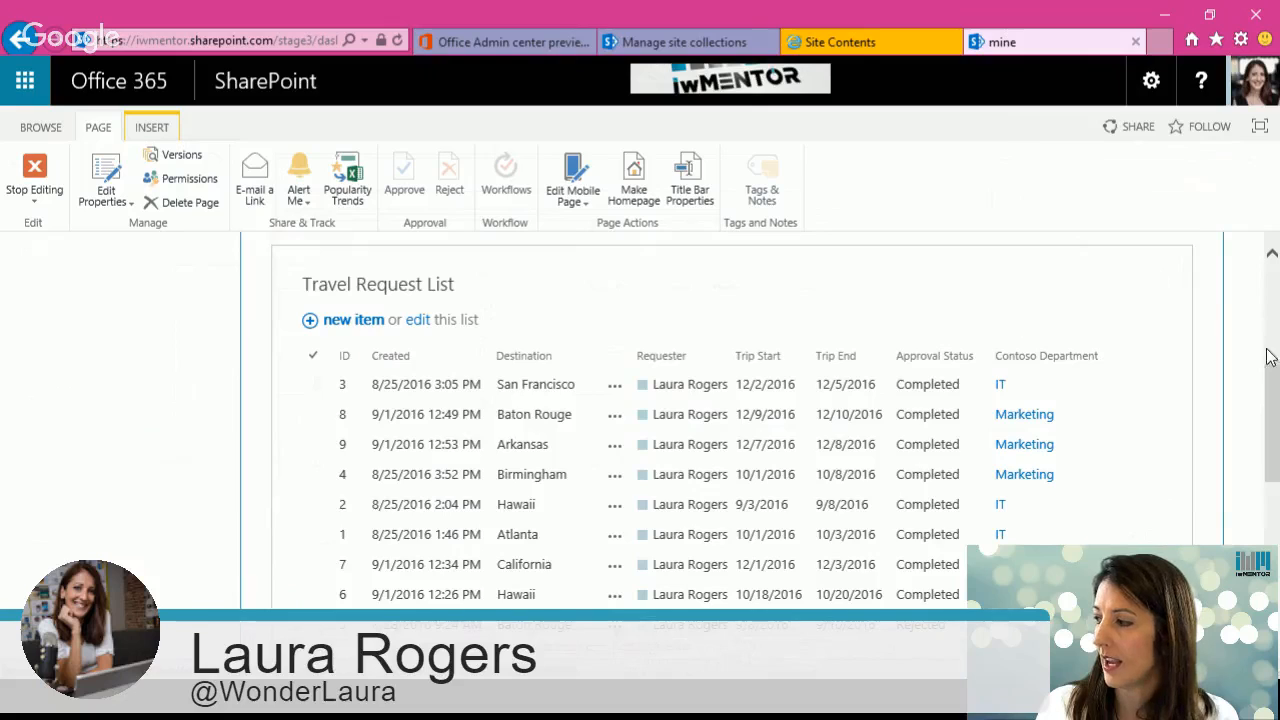
scroll(1148, 372, "up", 5)
scroll(1148, 372, "down", 1)
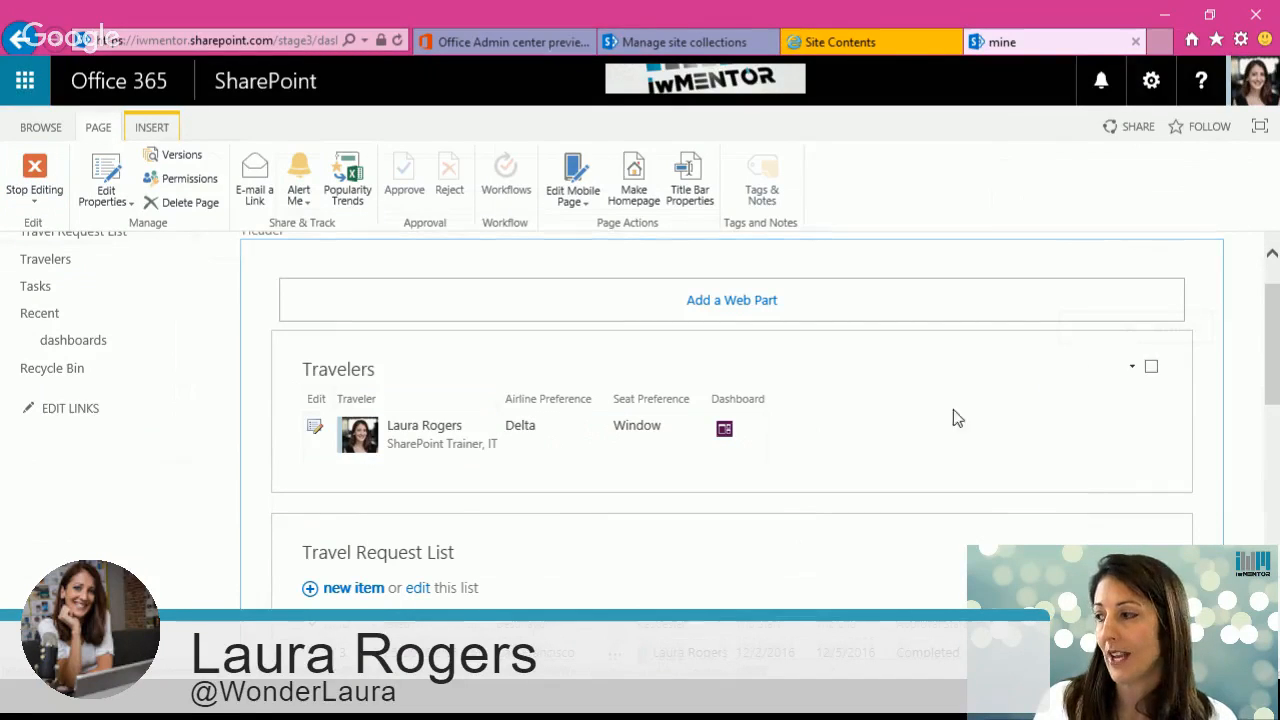
left_click(1133, 372)
left_click(1078, 494)
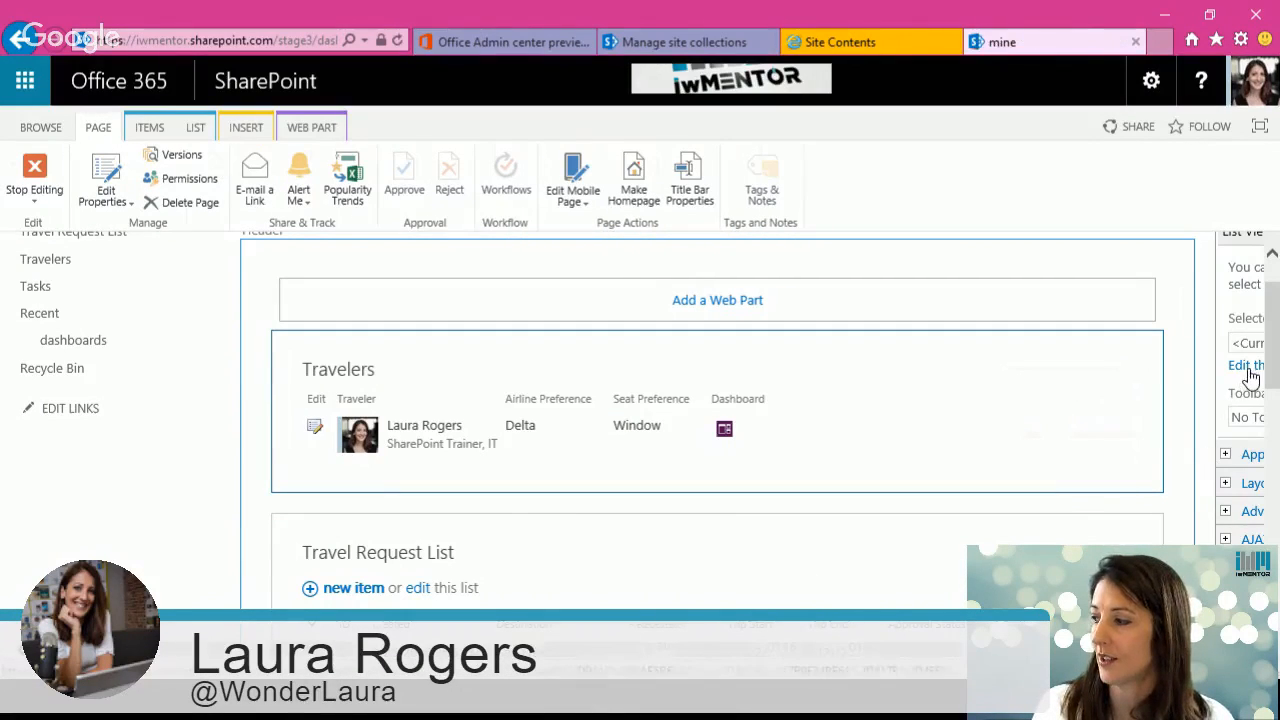
left_click(1248, 368)
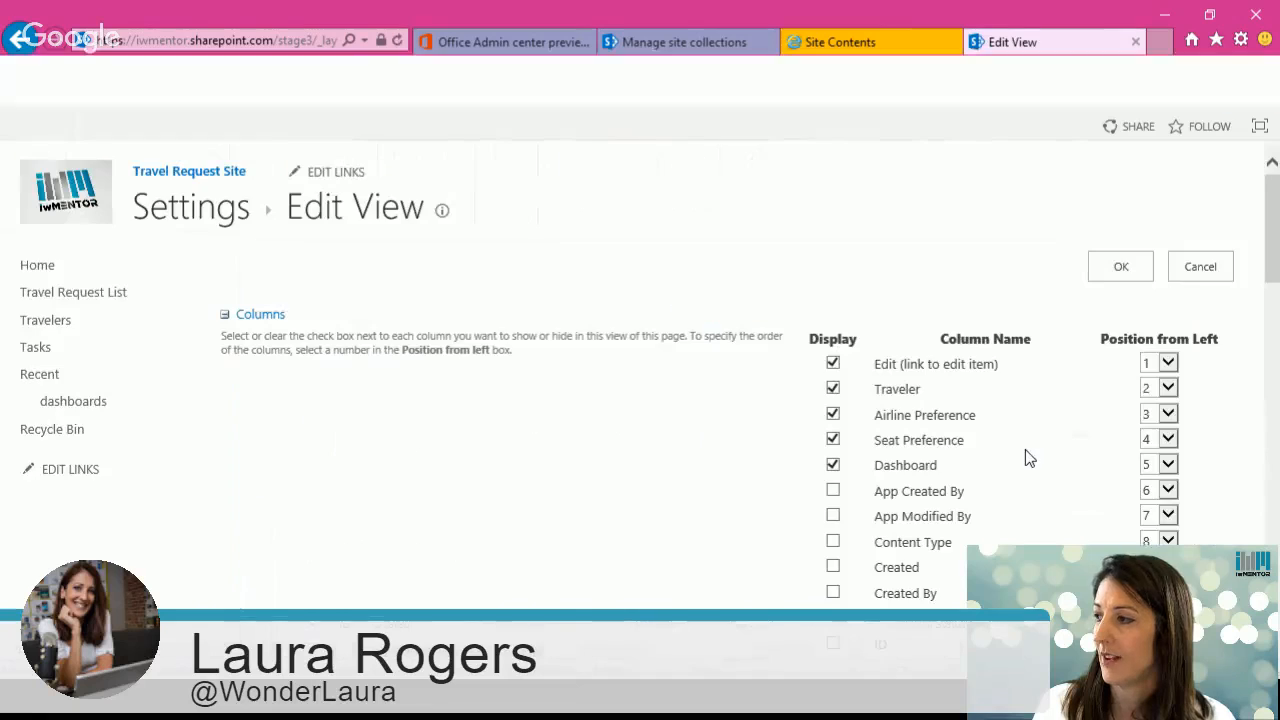
scroll(1026, 455, "down", 5)
scroll(830, 340, "down", 8)
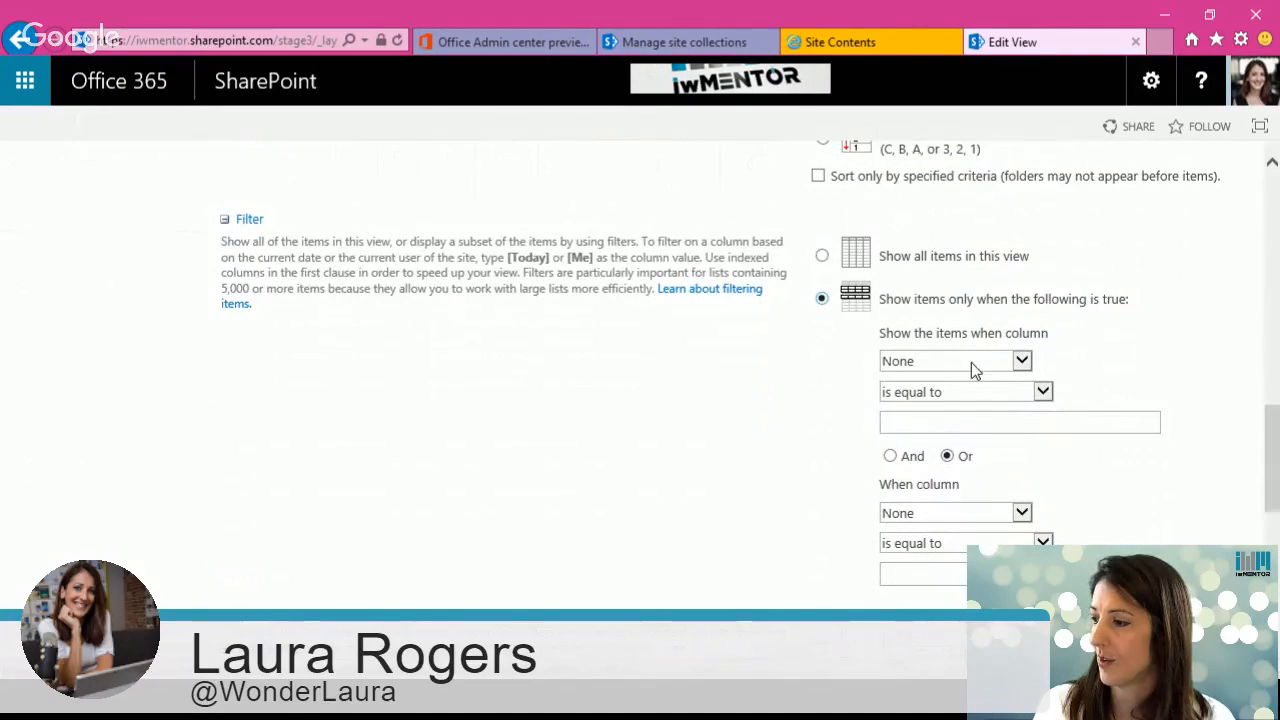
left_click(971, 362)
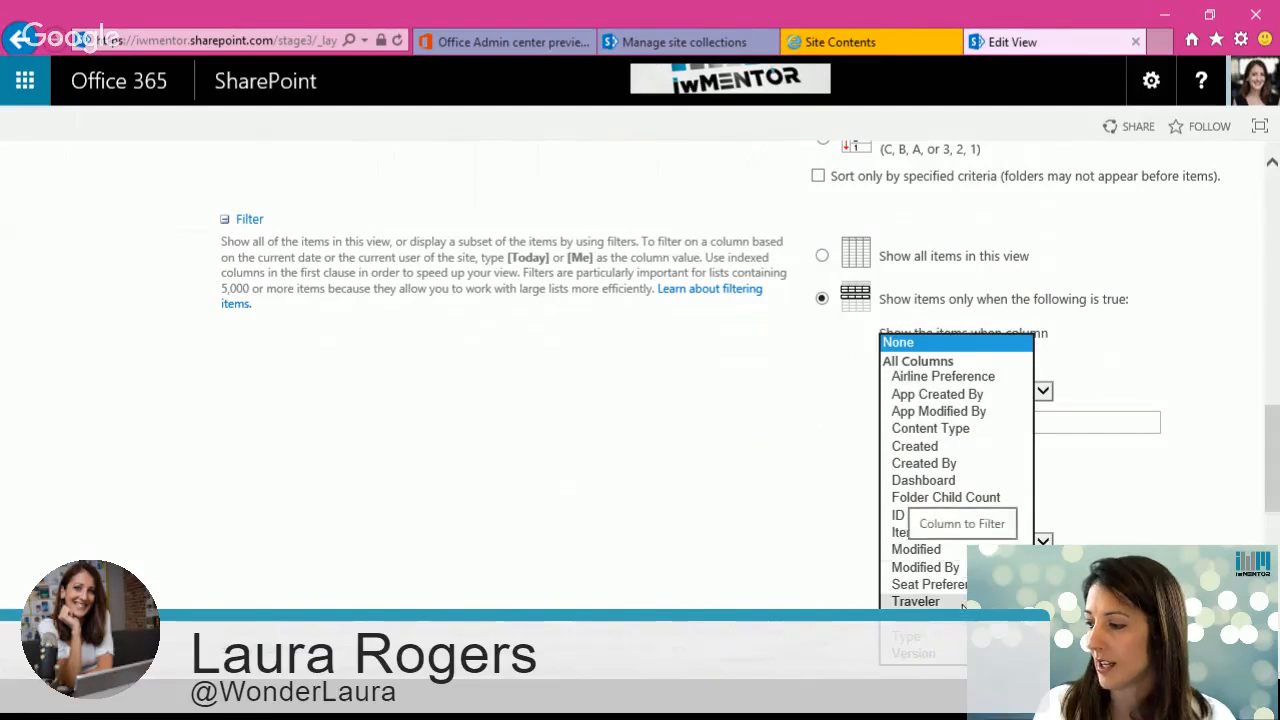
left_click(915, 601)
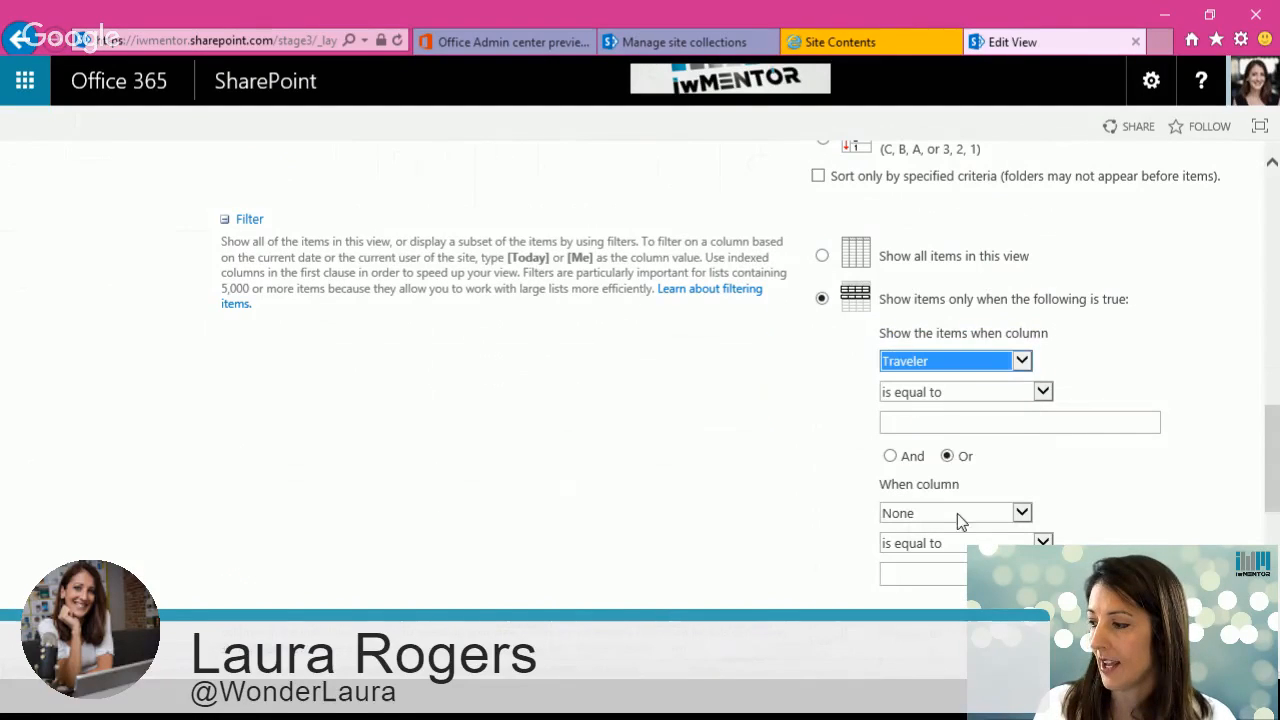
left_click(923, 424)
type("[me]")
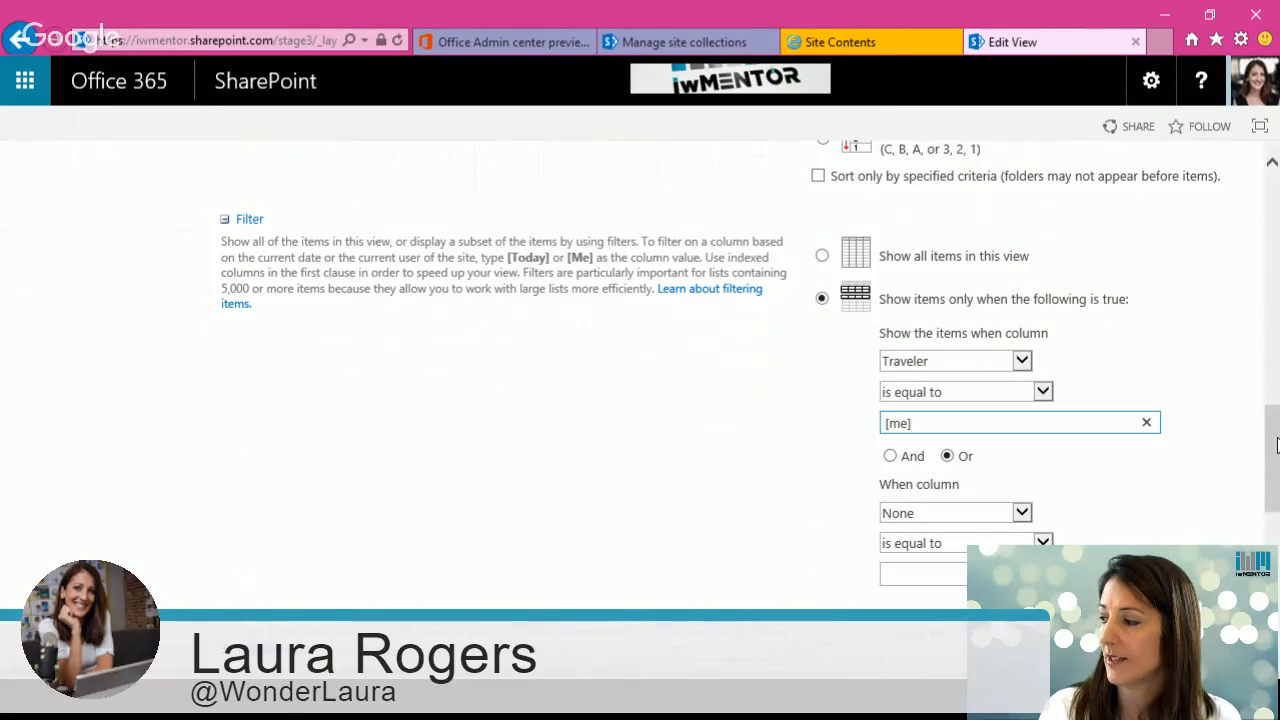
left_click_drag(1277, 445, 1277, 554)
left_click(1120, 555)
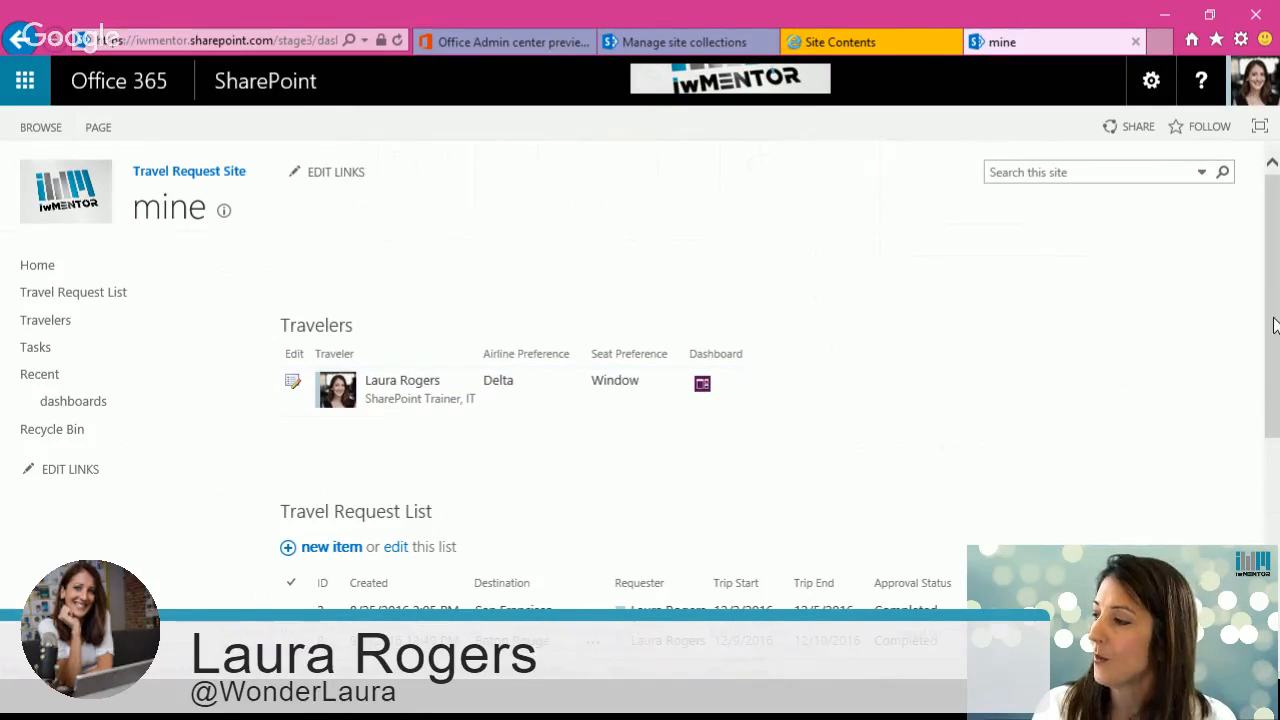
Step: Edit the page and start a connection sending rows from the Travelers web part to the Travel Request List as Get Filter Values From
left_click_drag(1275, 325, 1277, 380)
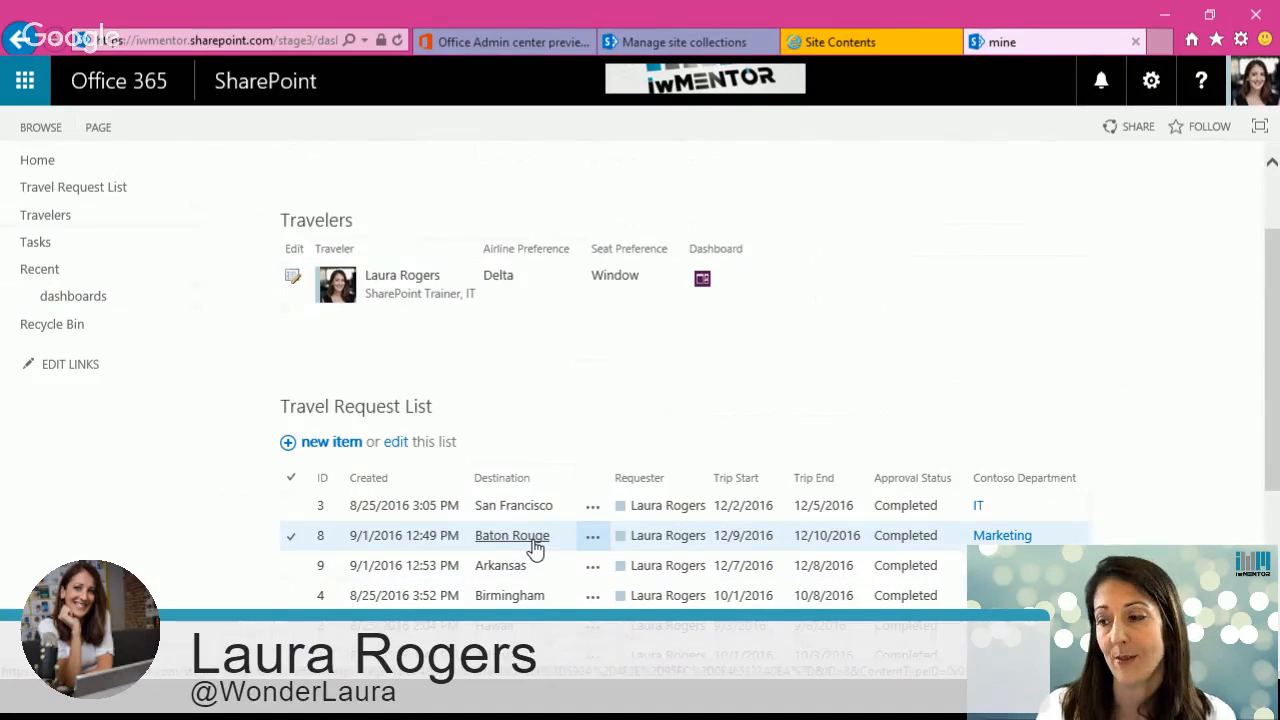
left_click(1151, 80)
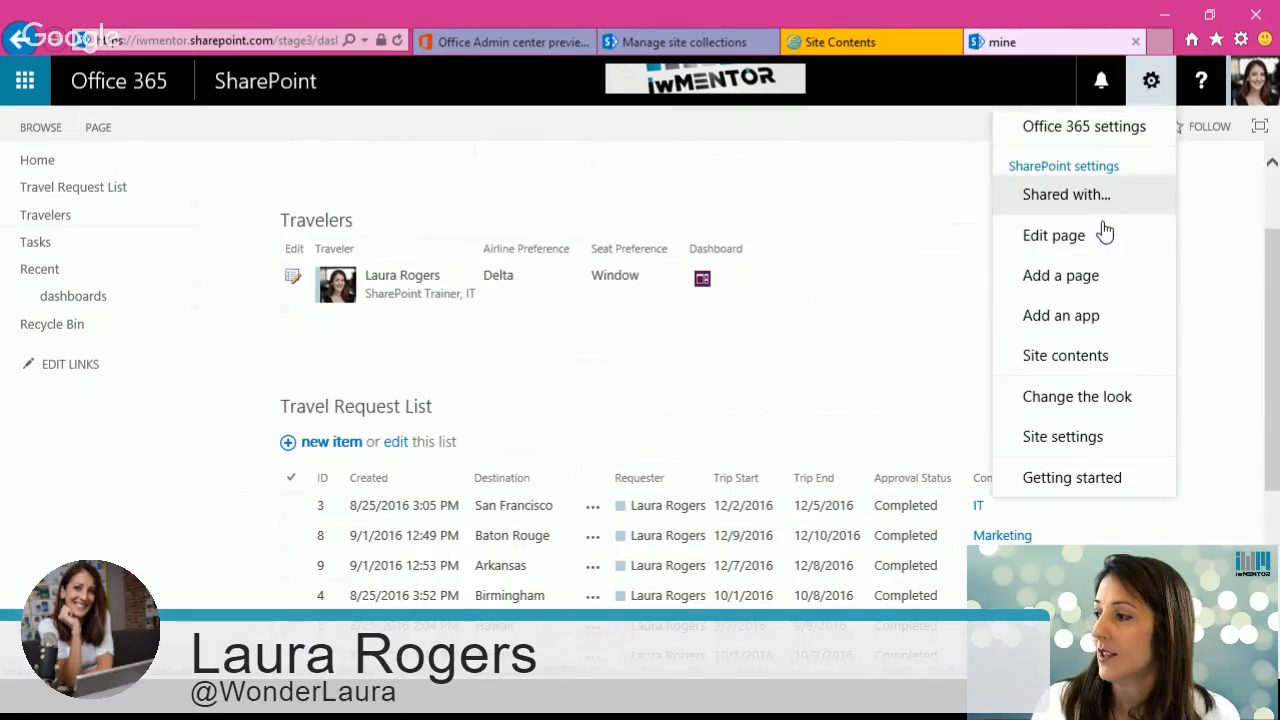
left_click(1105, 234)
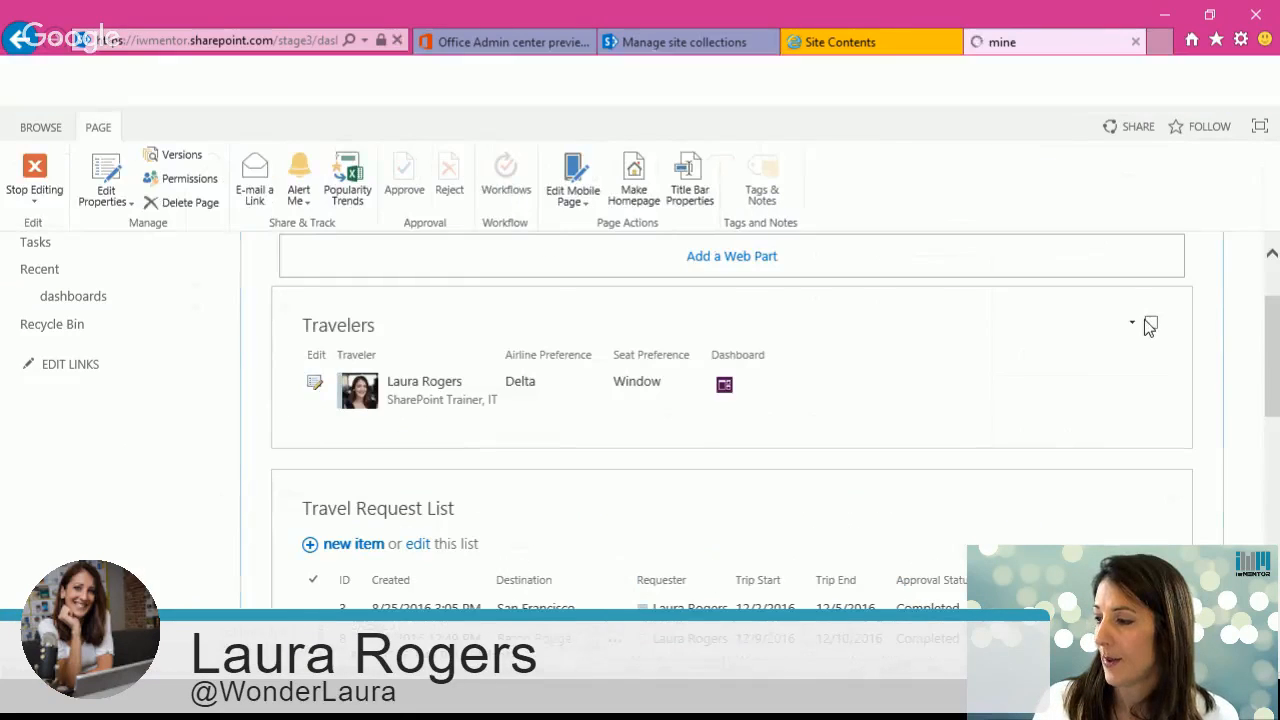
left_click(1132, 323)
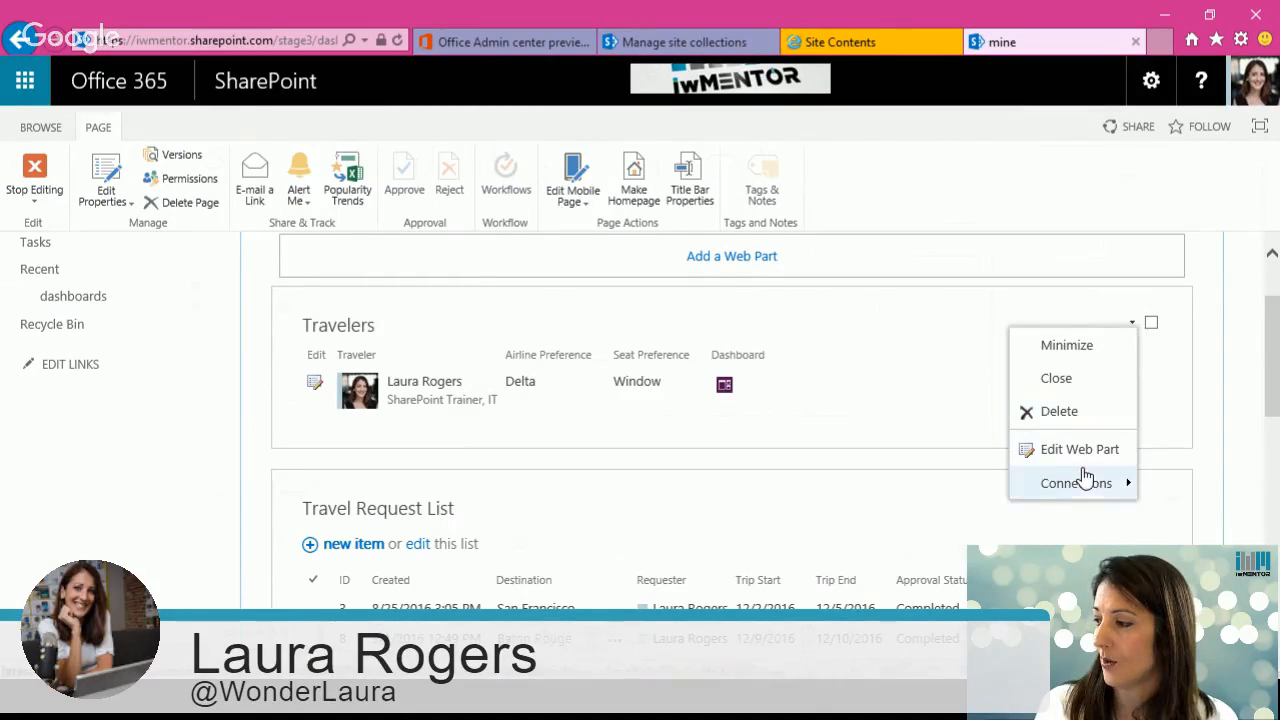
mouse_move(1086, 479)
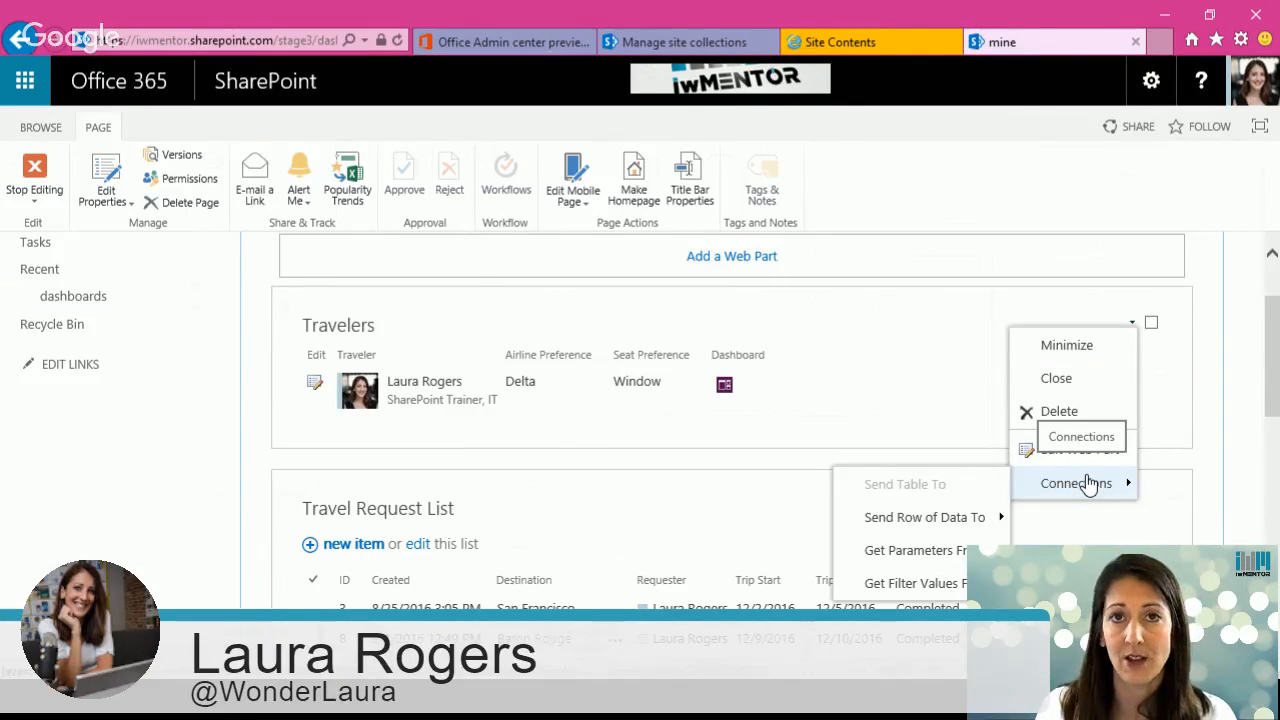
left_click(1088, 483)
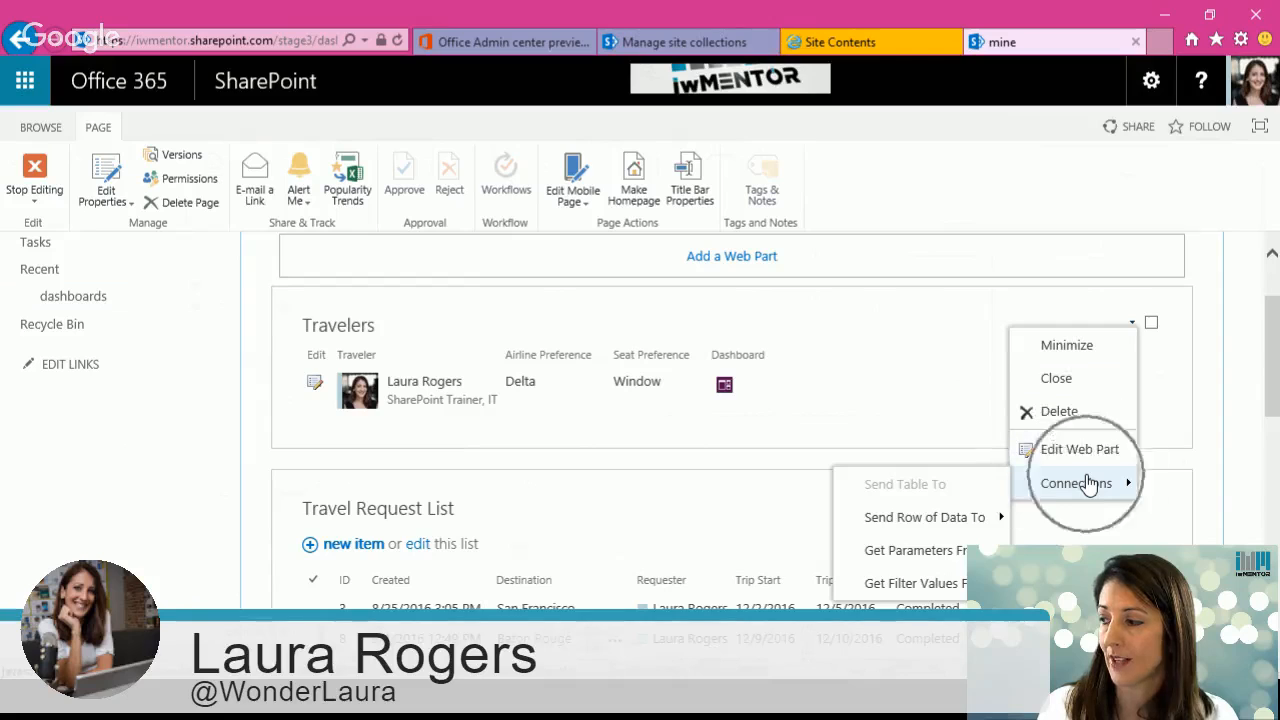
mouse_move(953, 525)
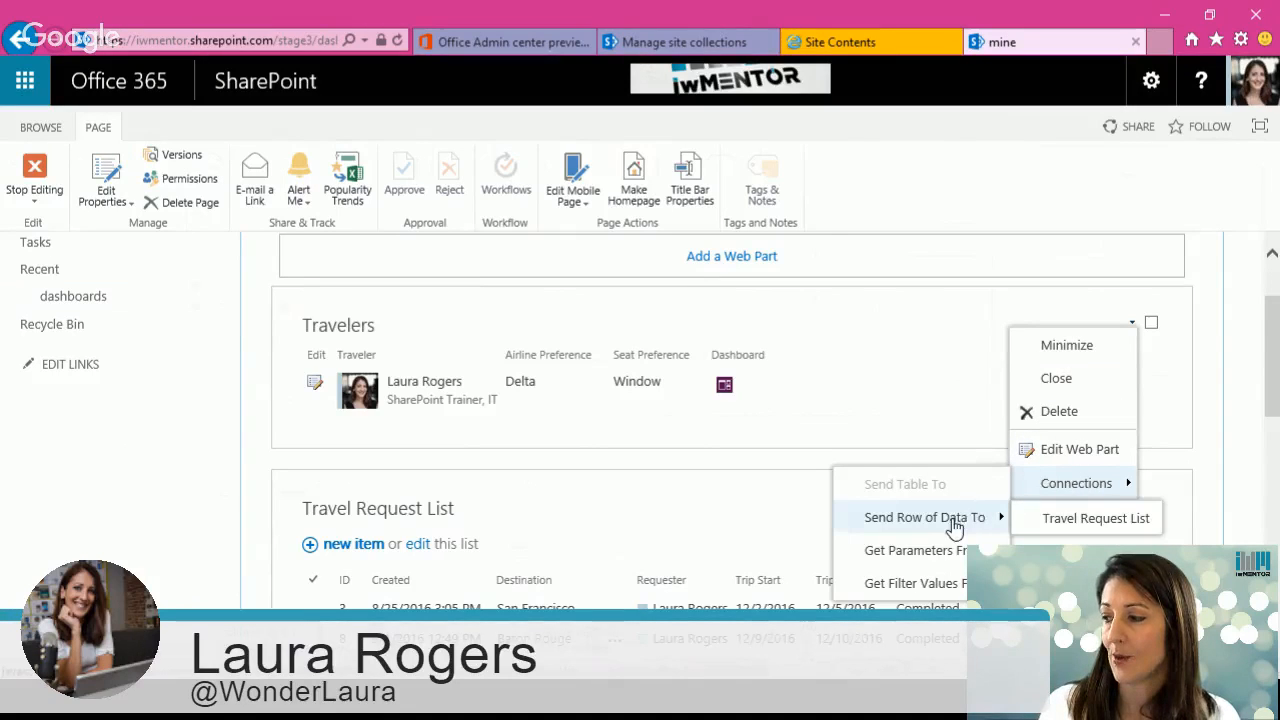
left_click(1080, 519)
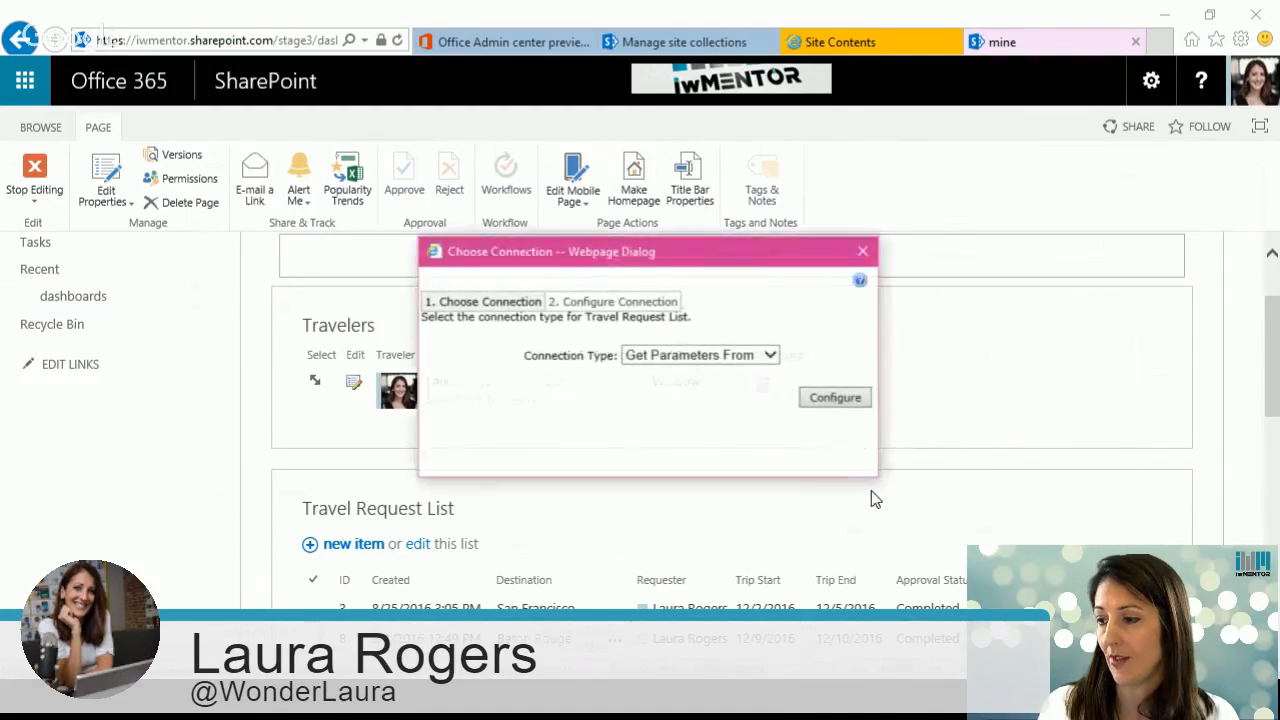
left_click(706, 362)
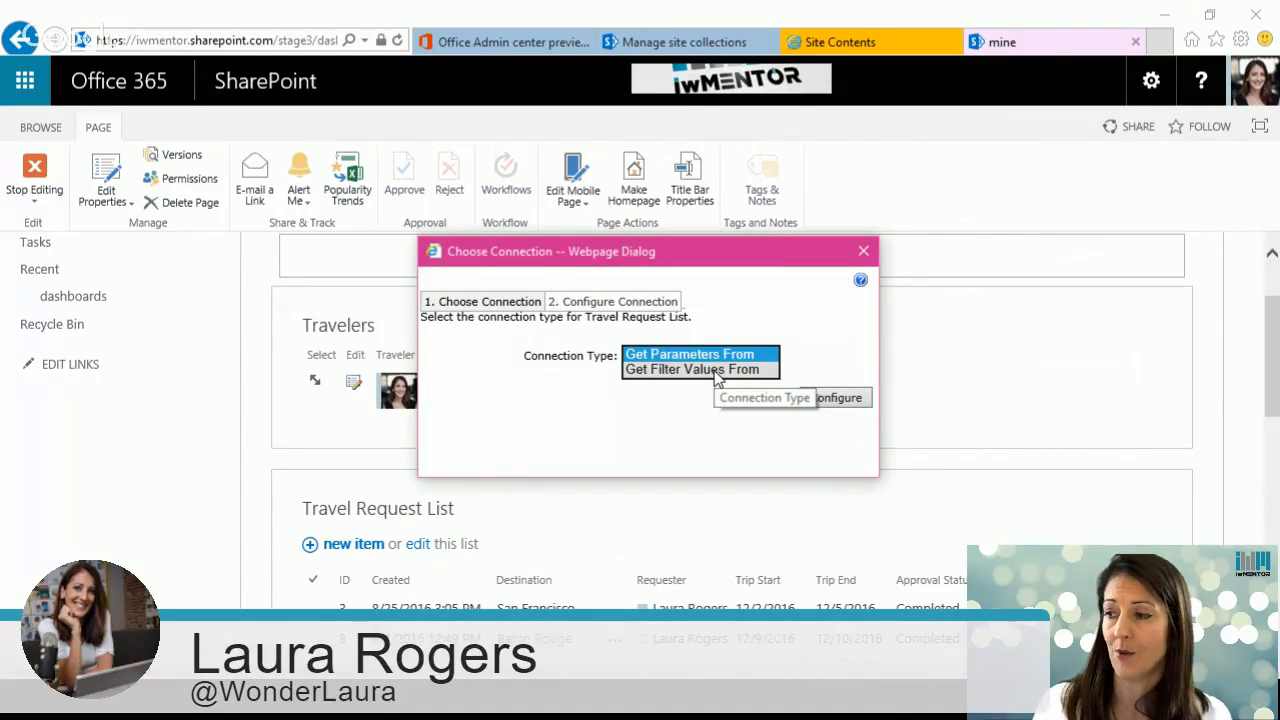
left_click(714, 370)
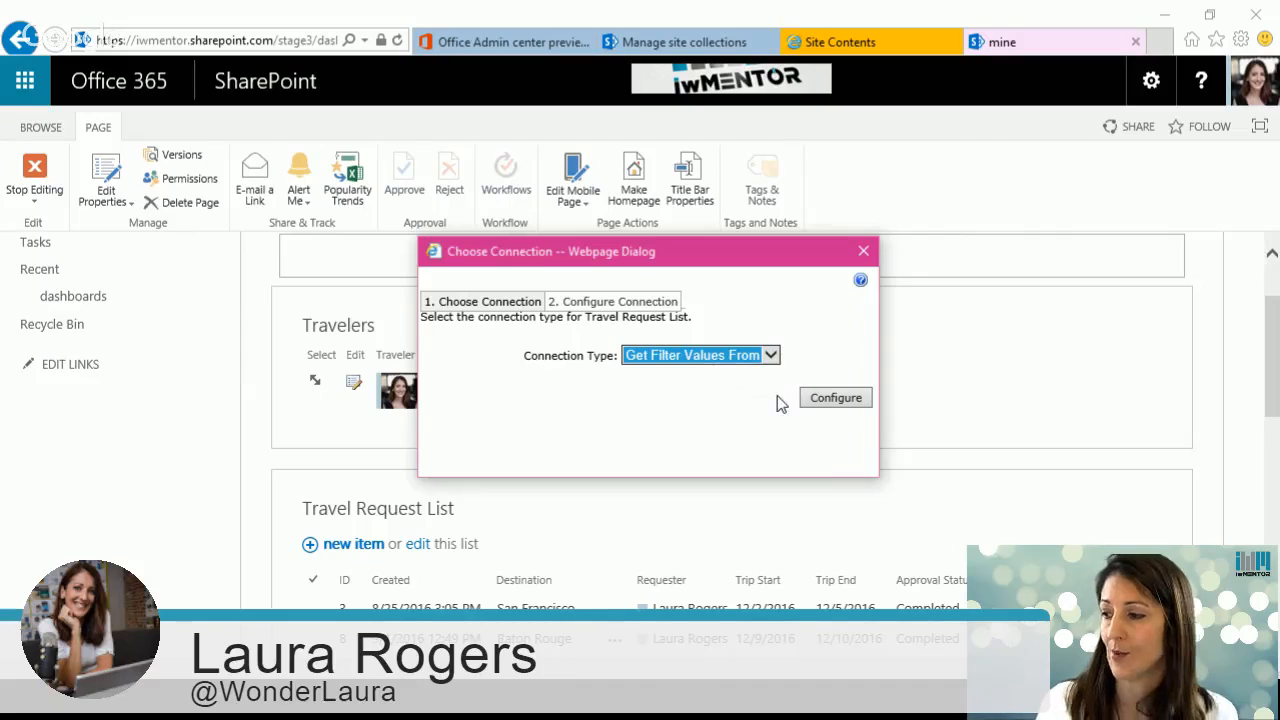
left_click(829, 398)
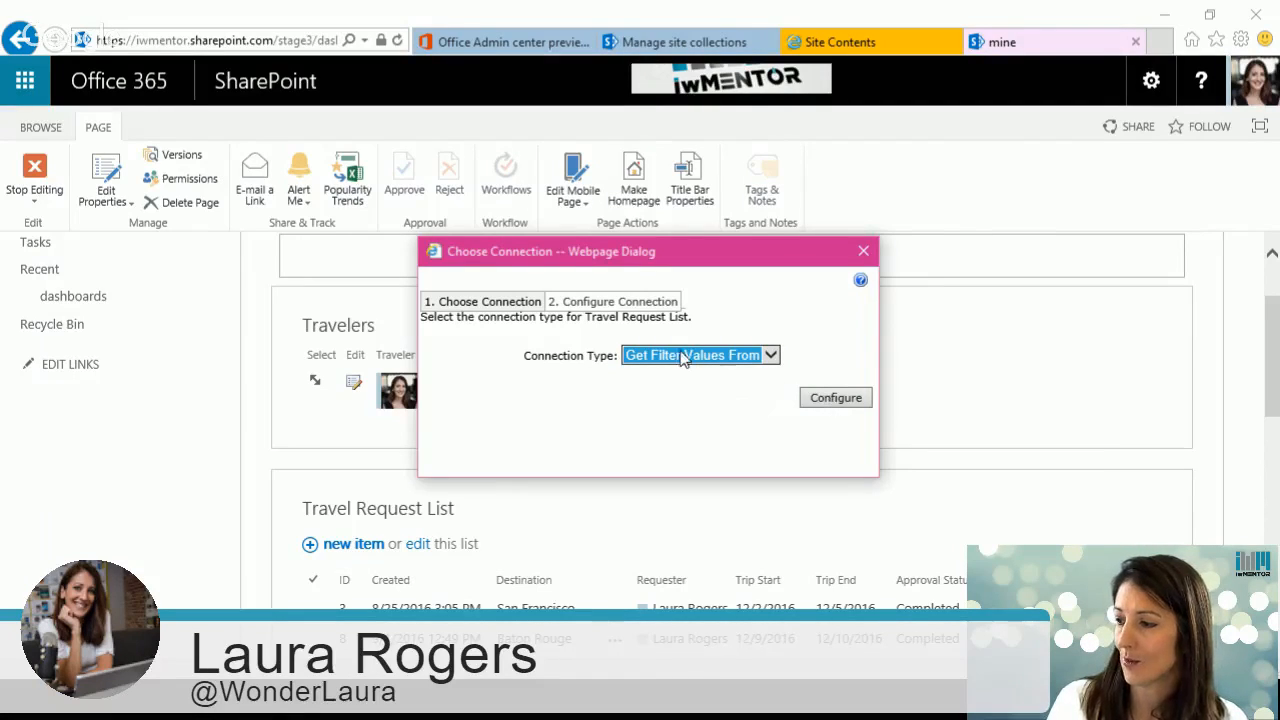
left_click(830, 397)
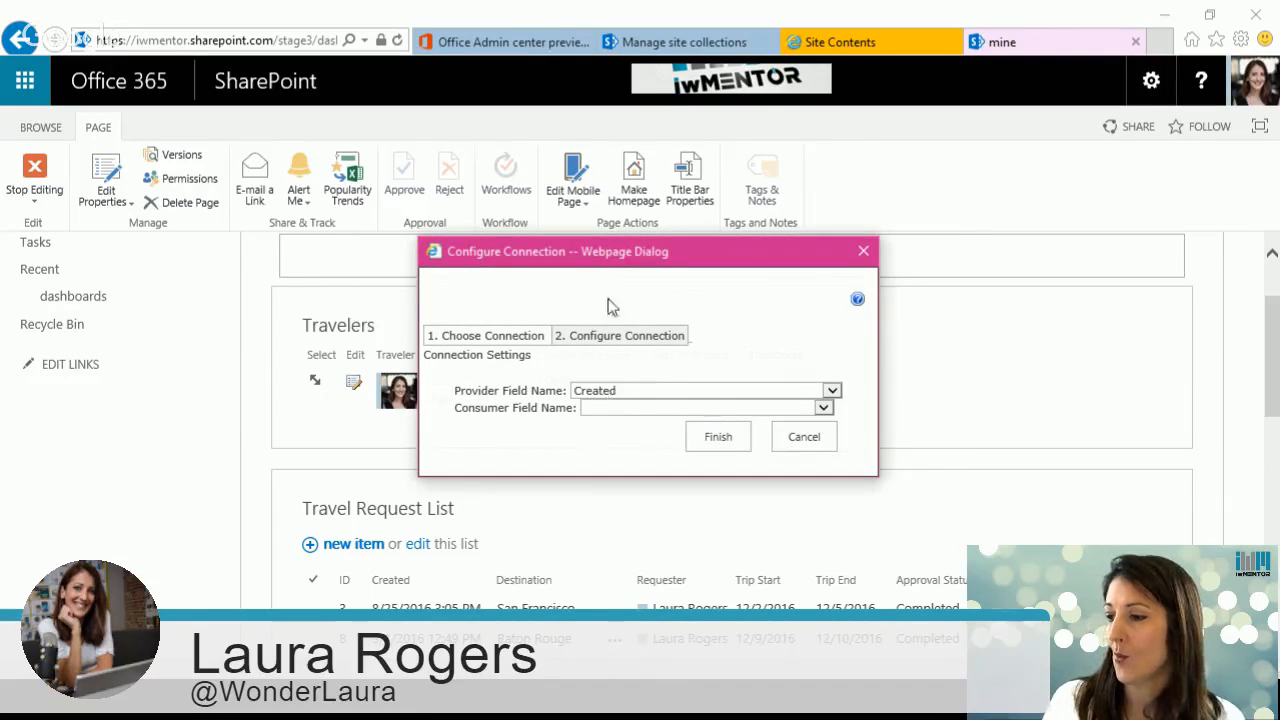
Step: Map the provider field Traveler to the consumer field Requester and finish the connection
left_click_drag(612, 262, 930, 312)
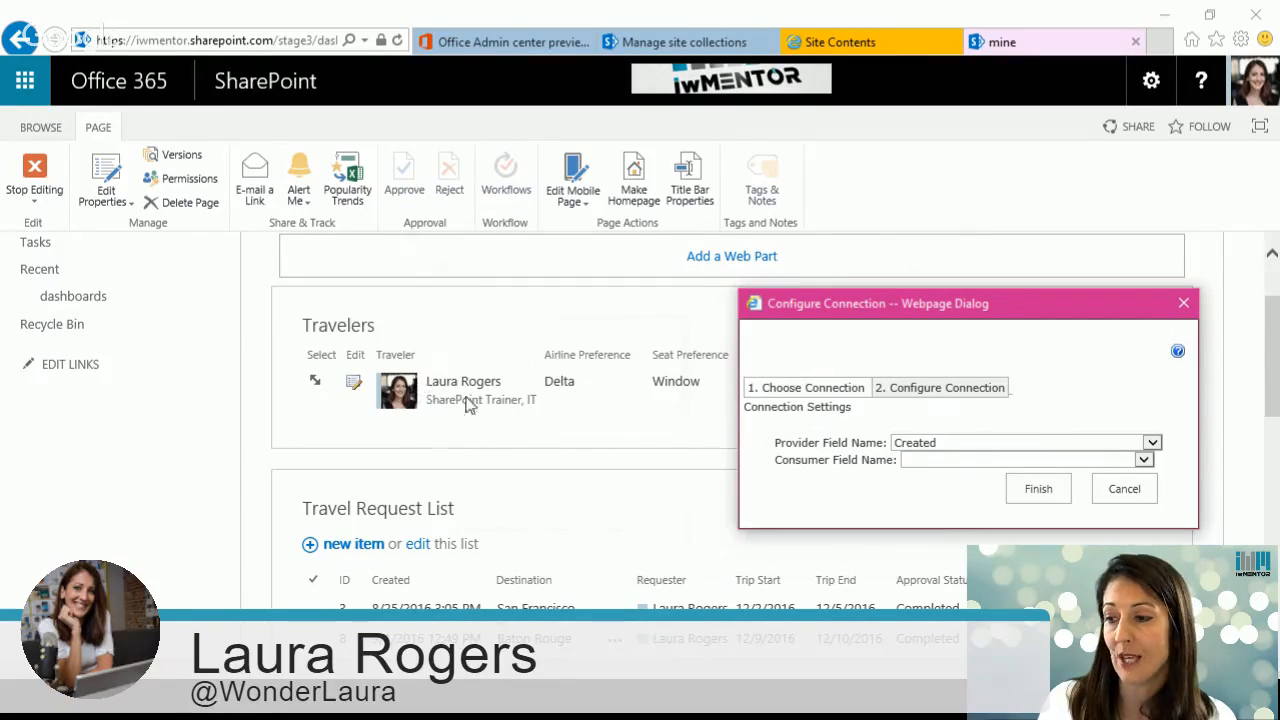
left_click(984, 442)
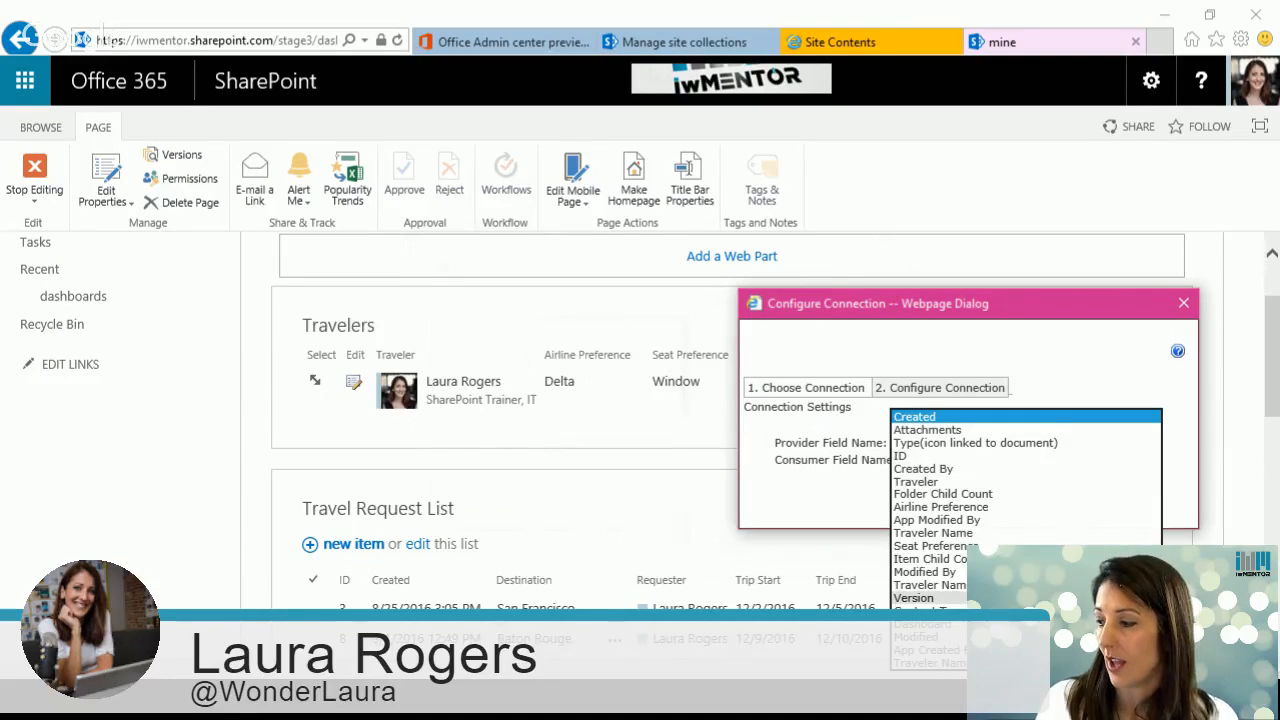
left_click(946, 482)
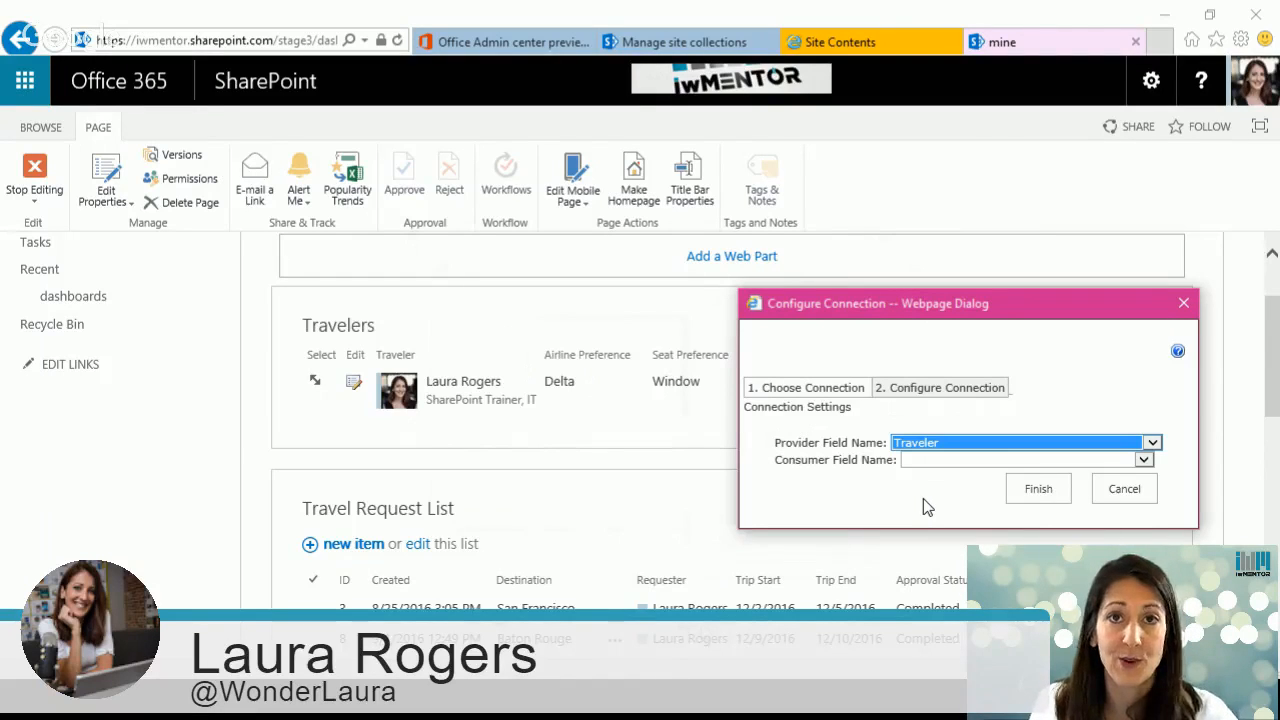
left_click(943, 462)
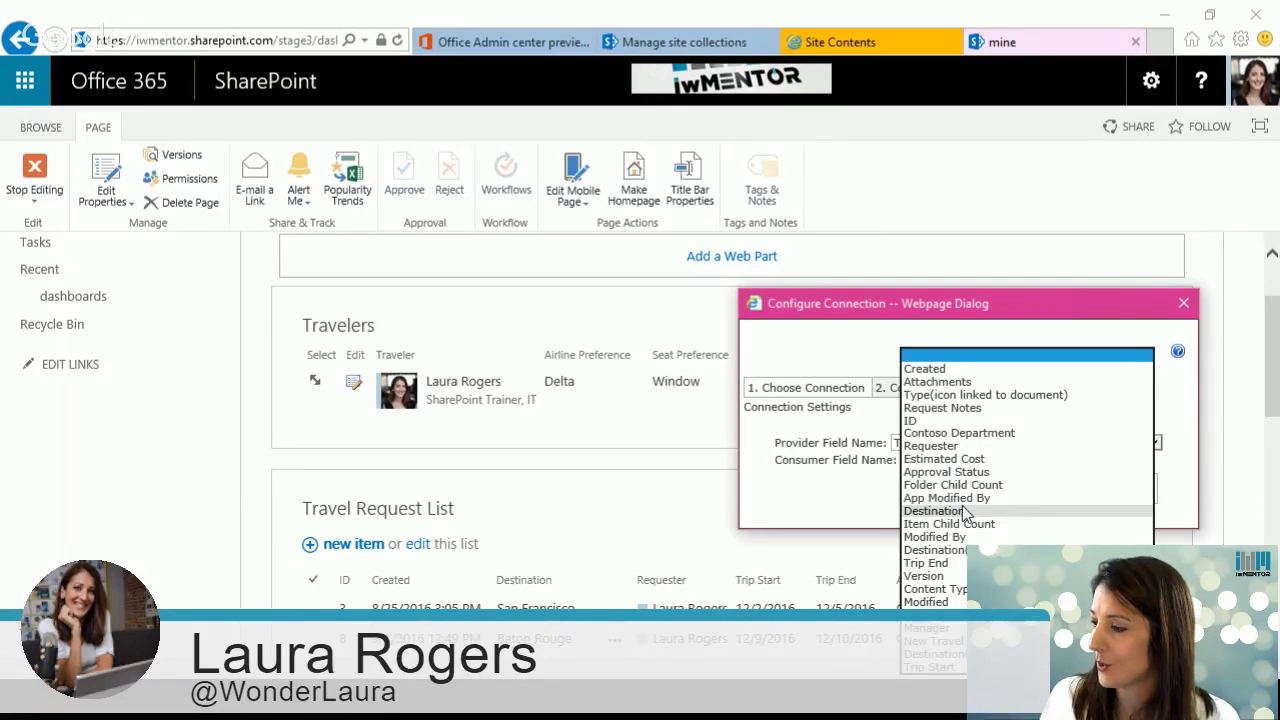
left_click(930, 446)
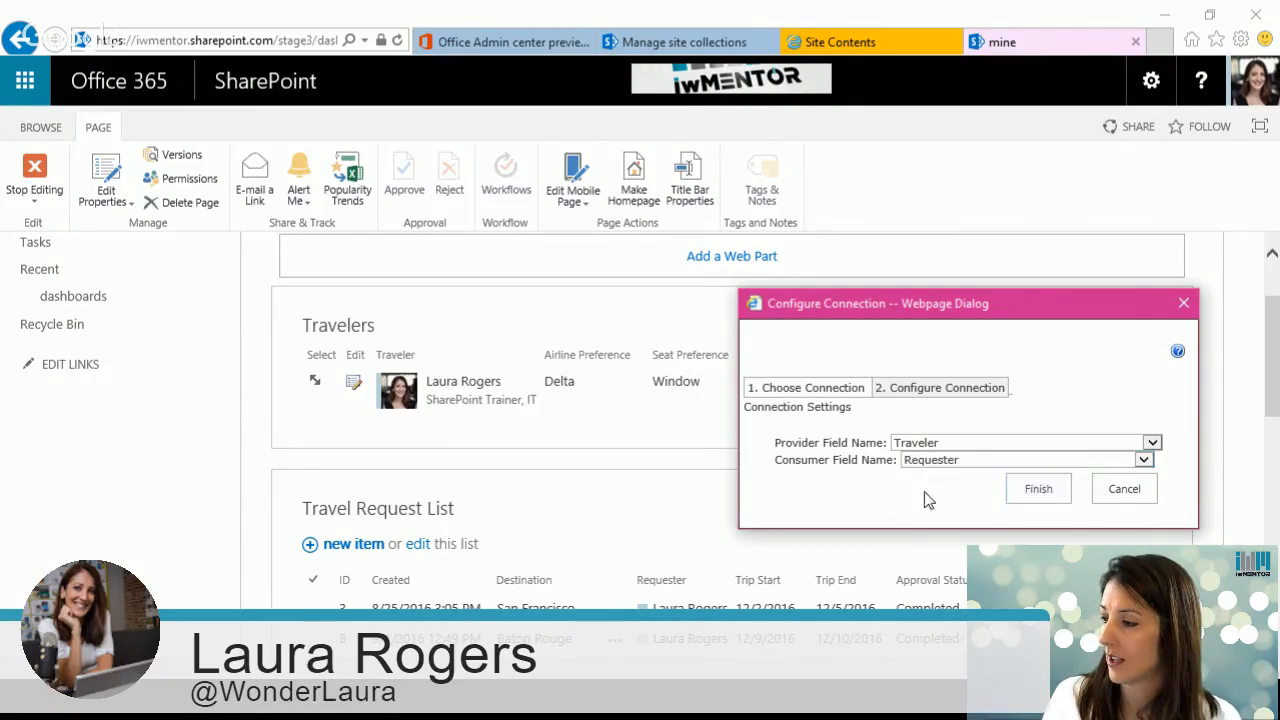
left_click(1038, 489)
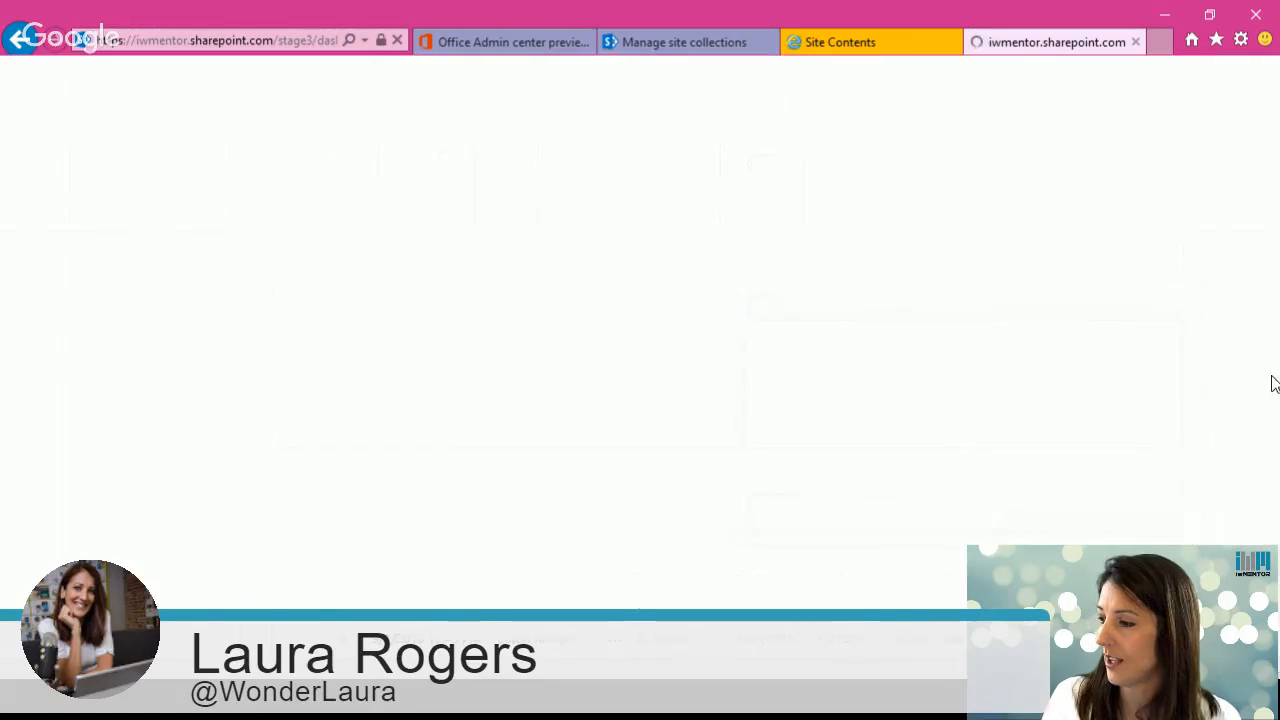
Step: Stop editing the page after checking the filtered Travel Request List web part
scroll(1270, 385, "down", 3)
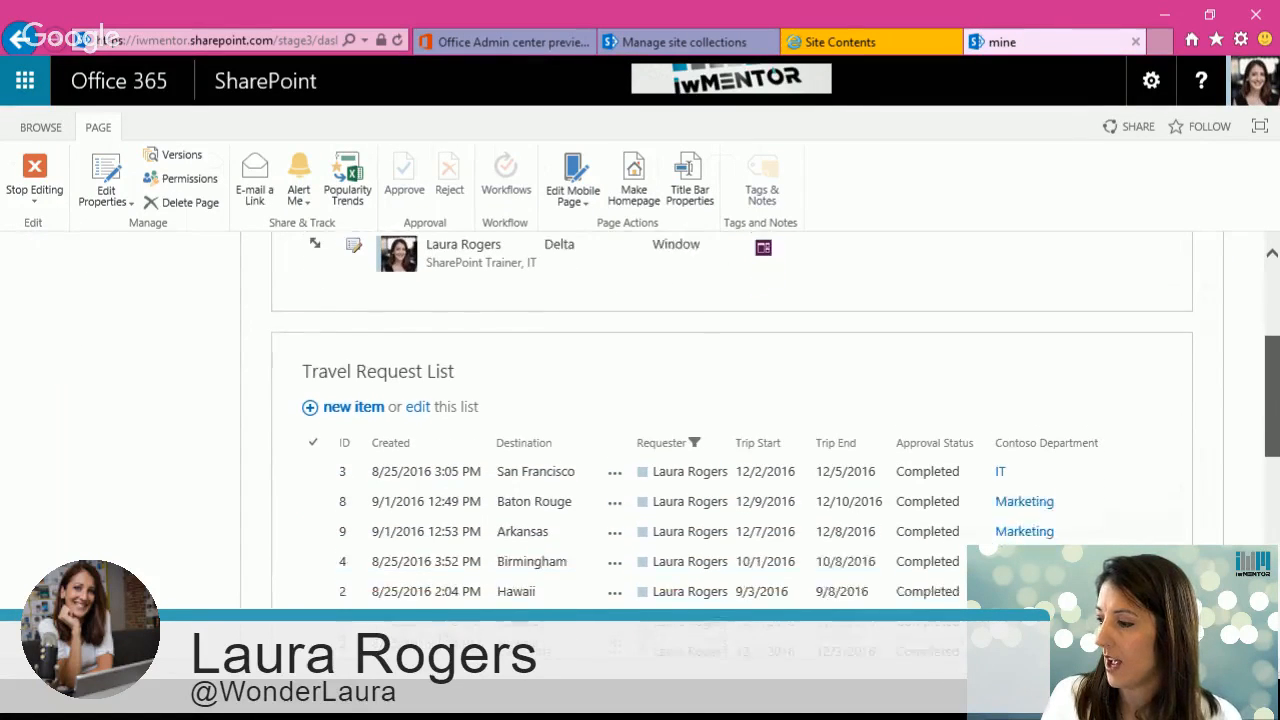
mouse_move(1271, 396)
left_mouse_down()
mouse_move(1271, 438)
mouse_move(1271, 416)
left_mouse_up()
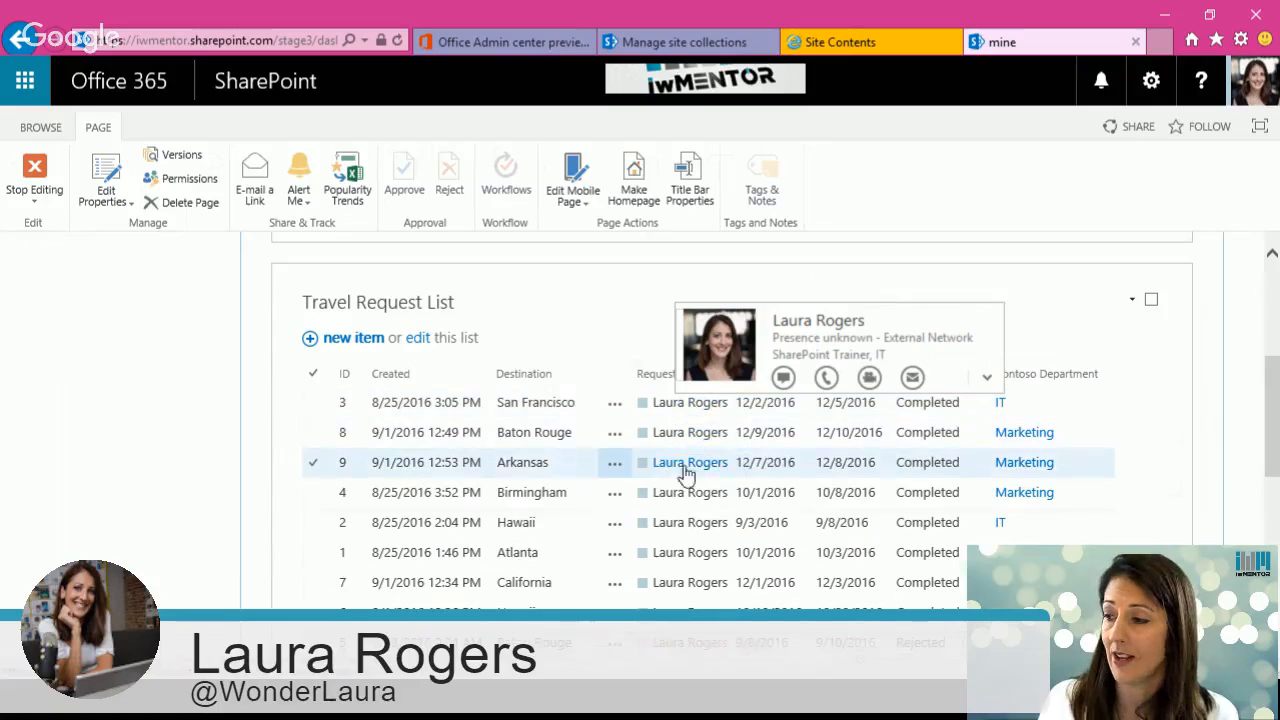
scroll(1050, 466, "up", 2)
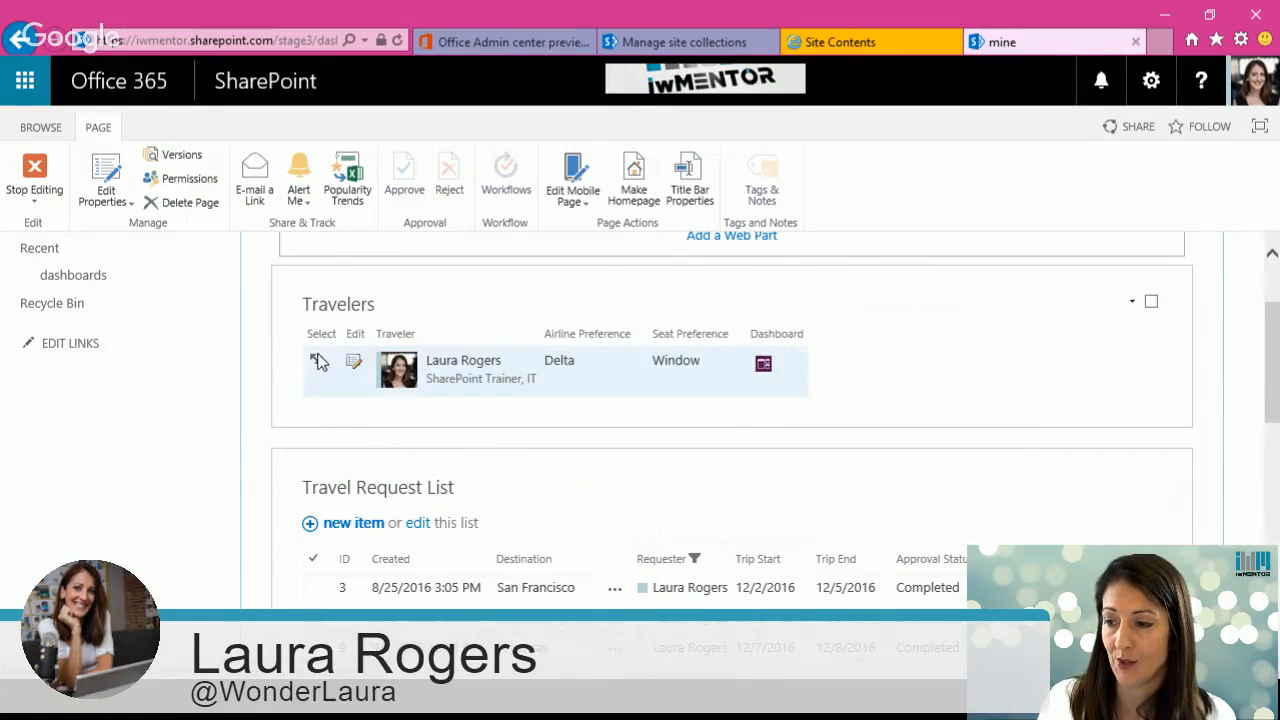
left_click(36, 178)
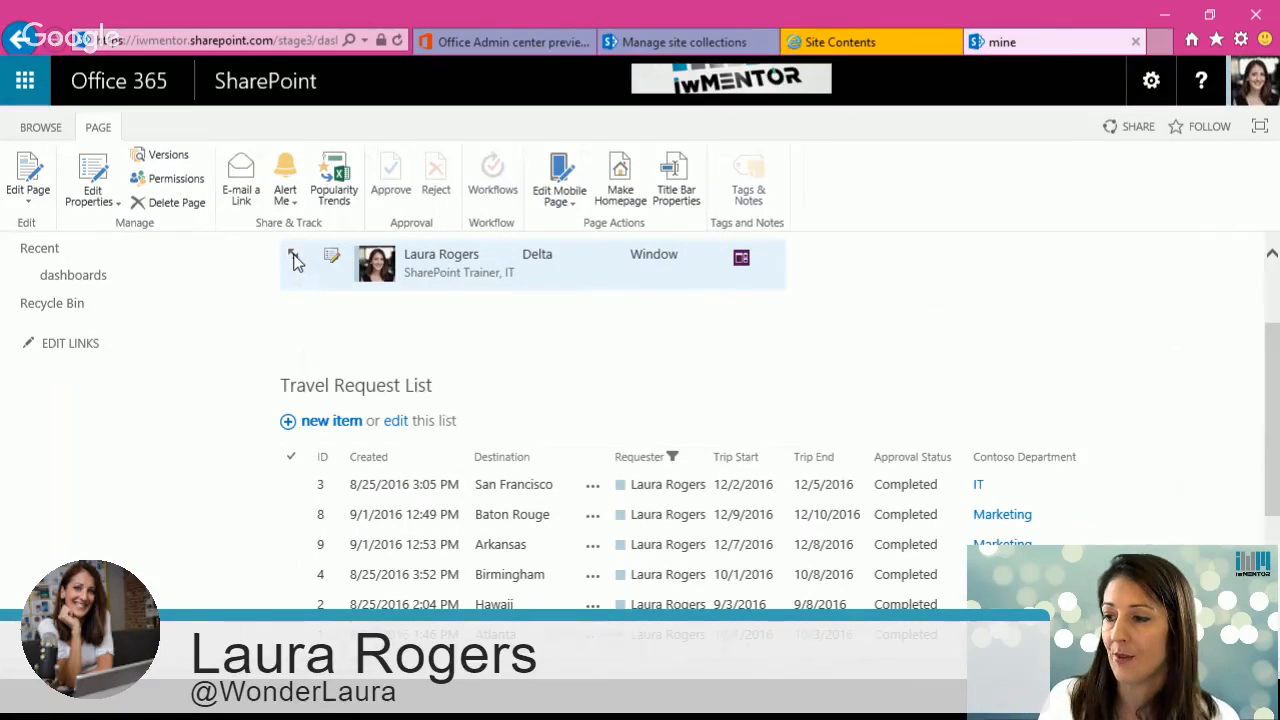
left_click_drag(1268, 370, 1254, 317)
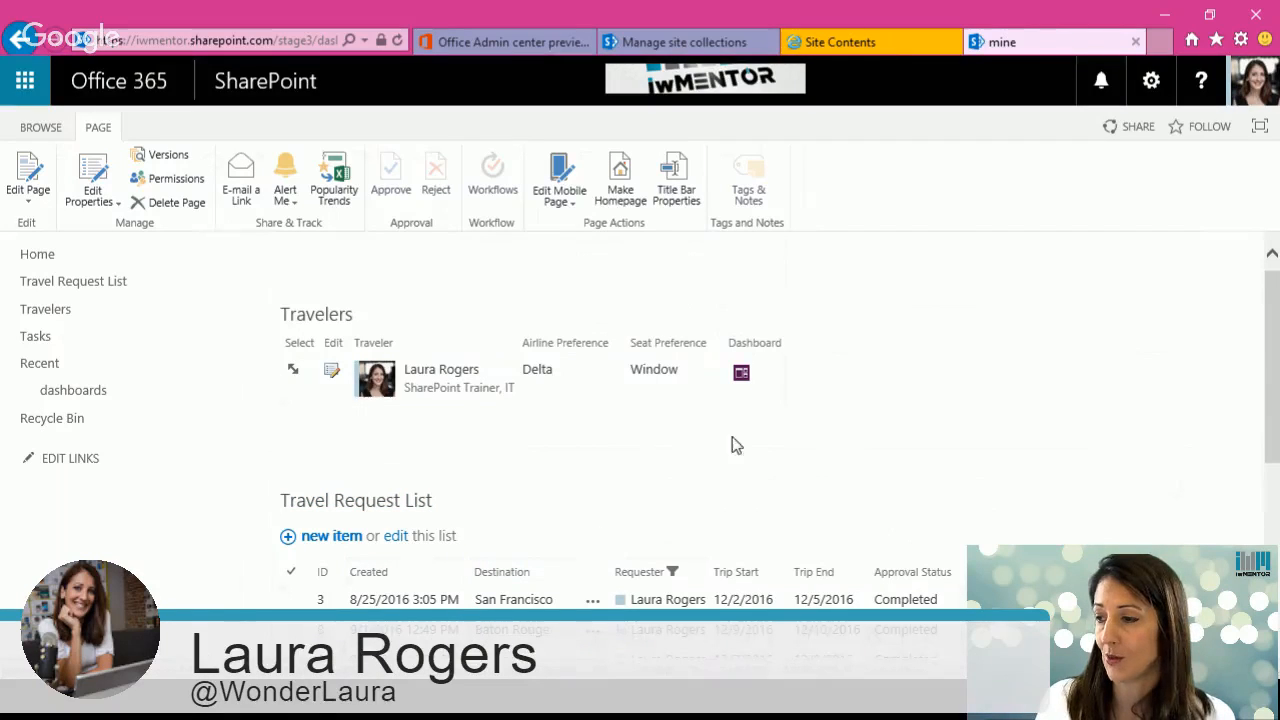
left_click(1151, 80)
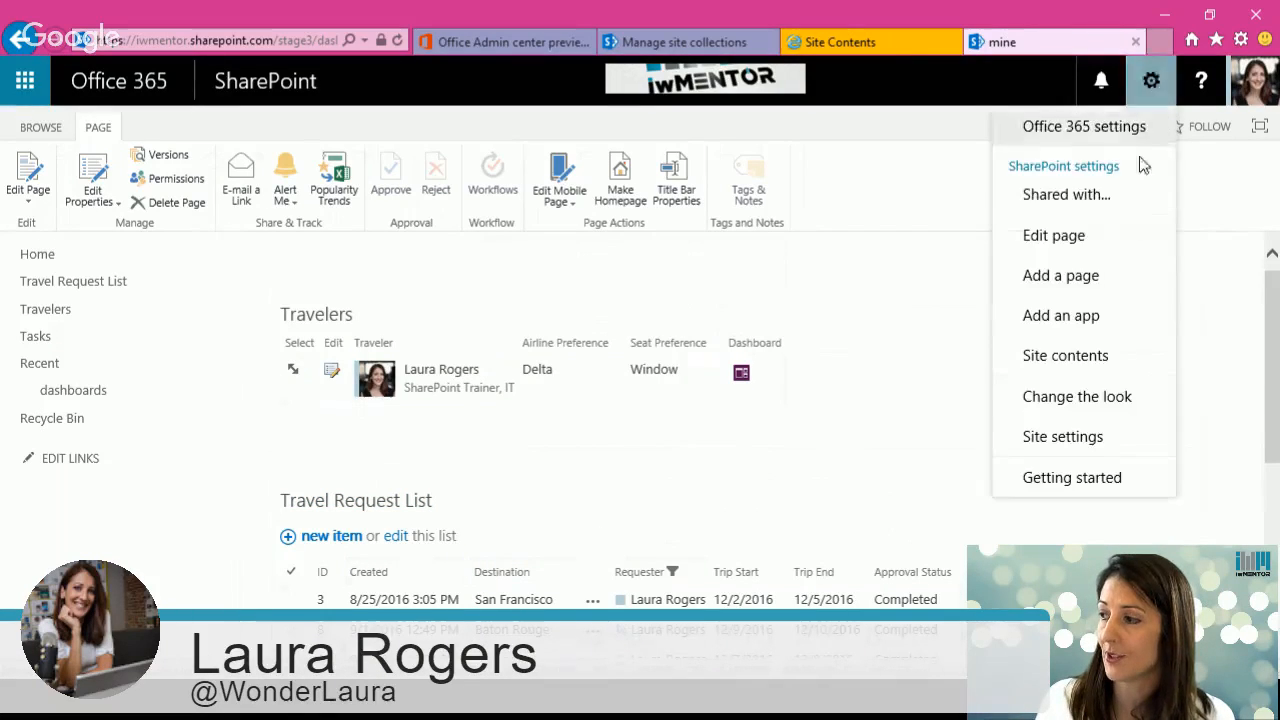
left_click(1086, 242)
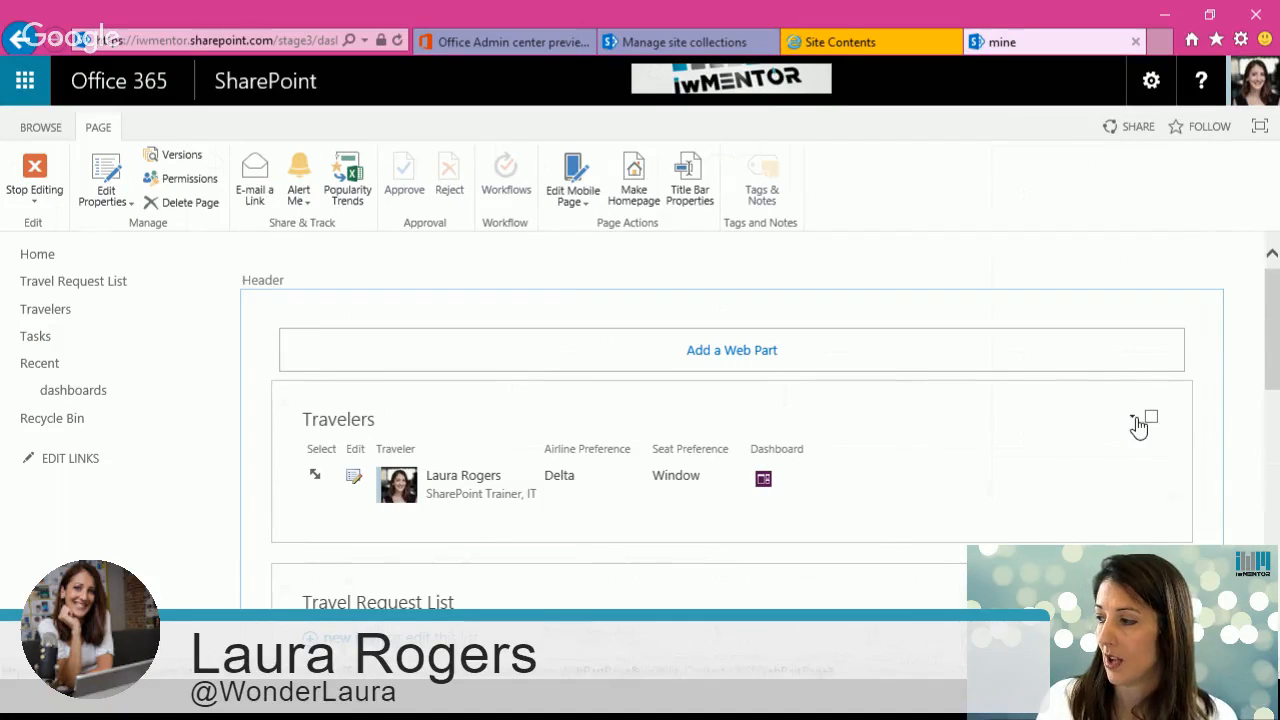
left_click(1133, 417)
left_click(1080, 542)
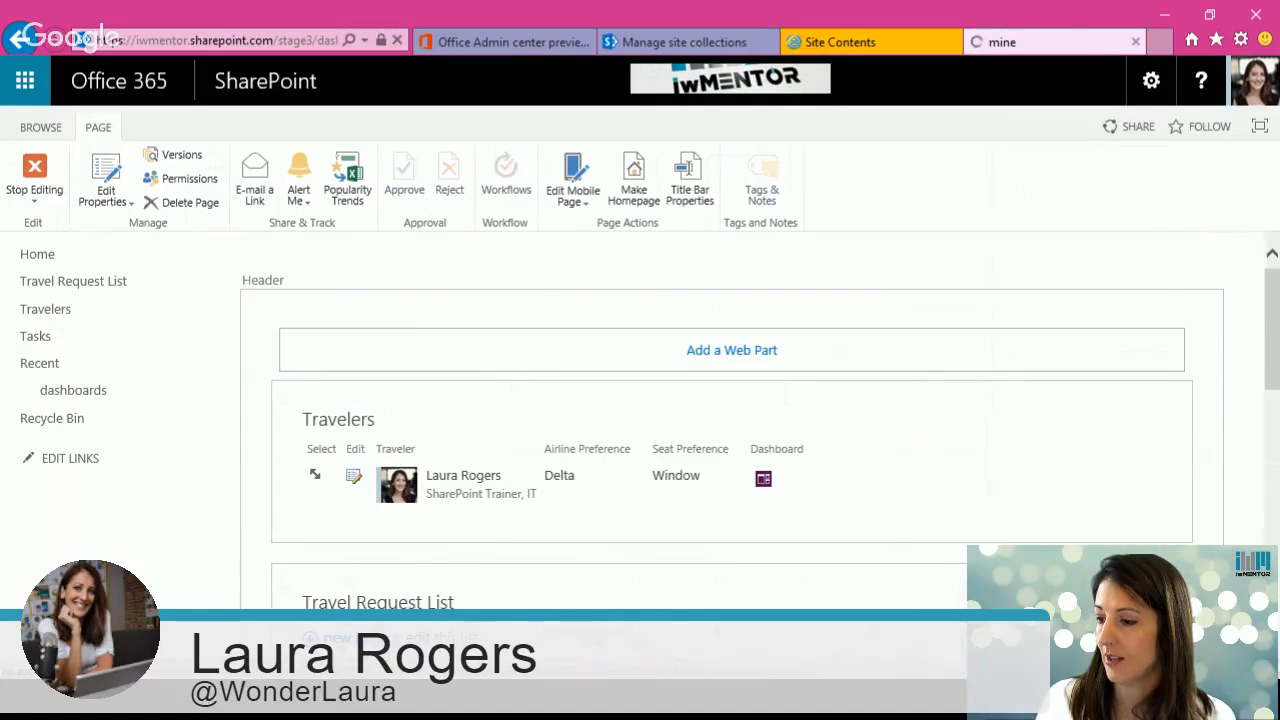
left_click(35, 175)
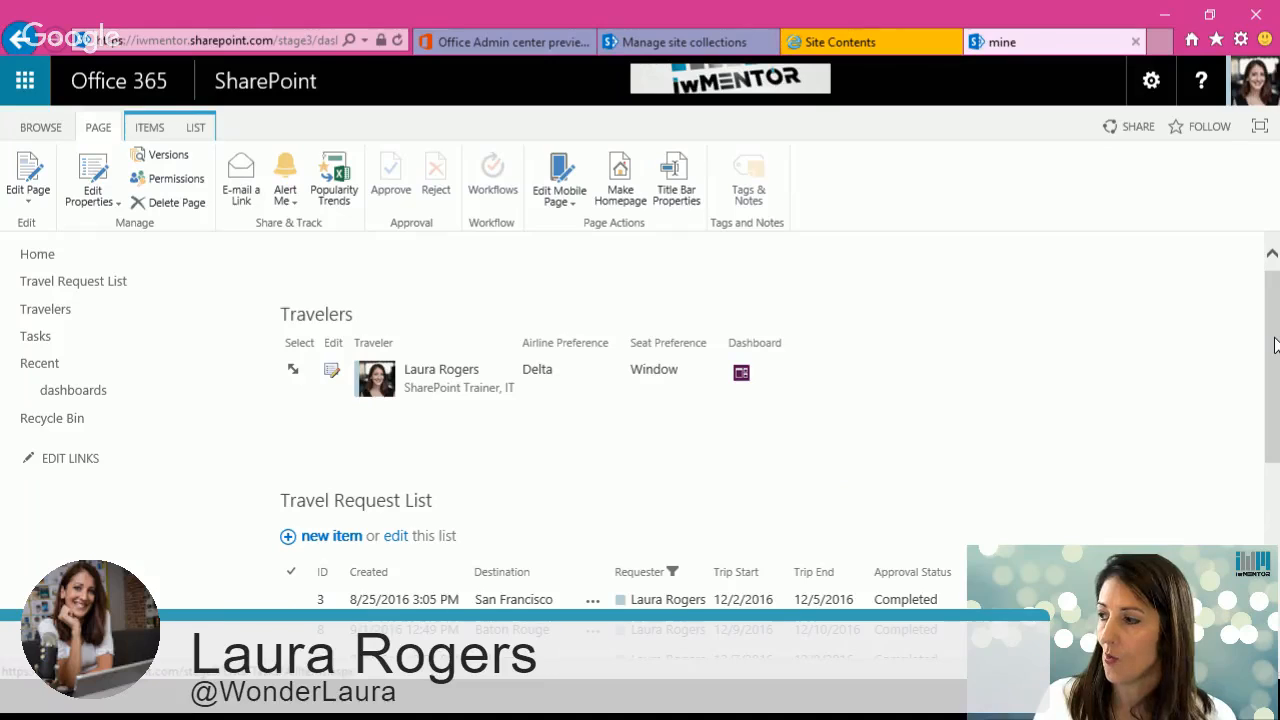
Step: Open the Department Approvers list from the site contents
left_click_drag(1274, 345, 1274, 330)
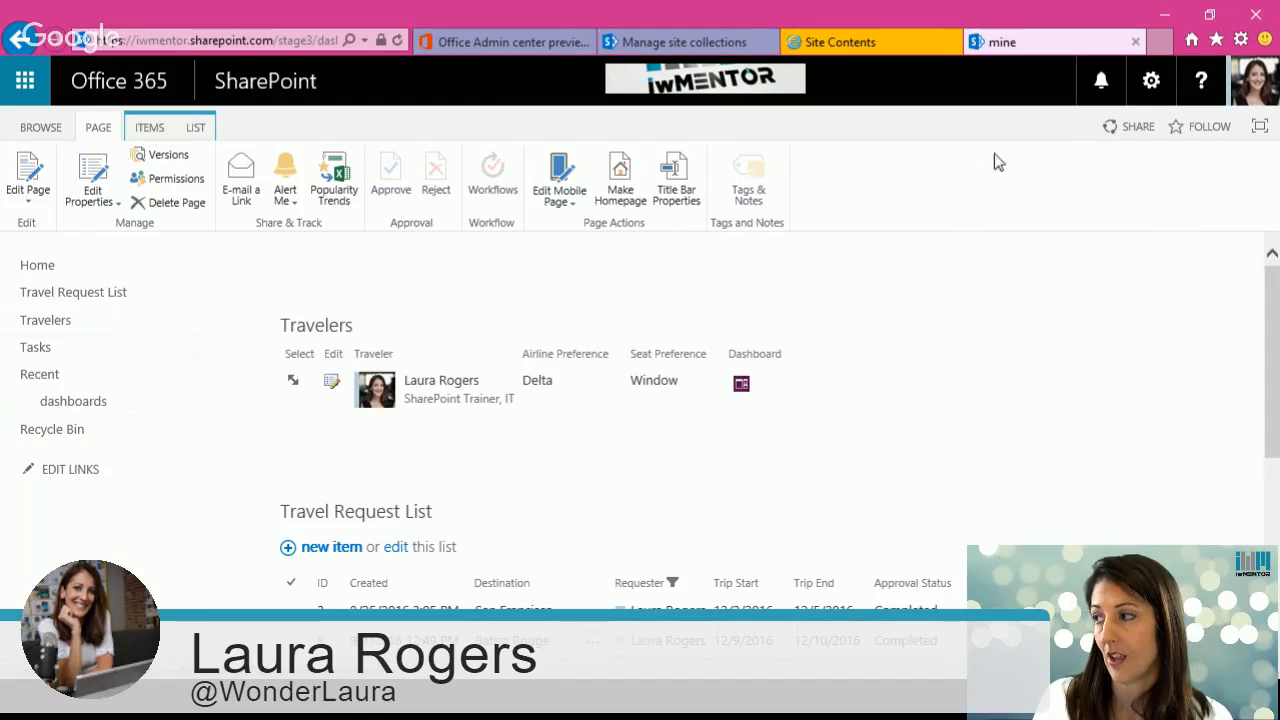
left_click(1152, 86)
left_click(1110, 352)
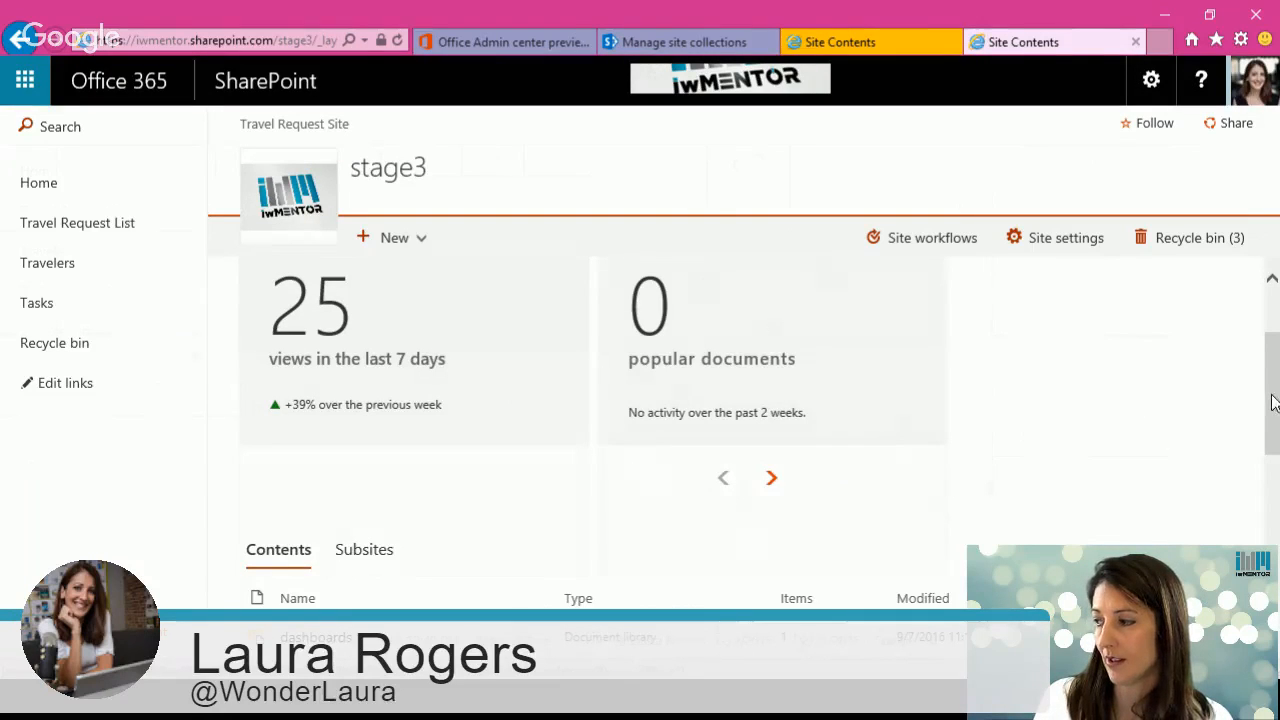
left_click_drag(1274, 405, 1276, 503)
left_click(378, 442)
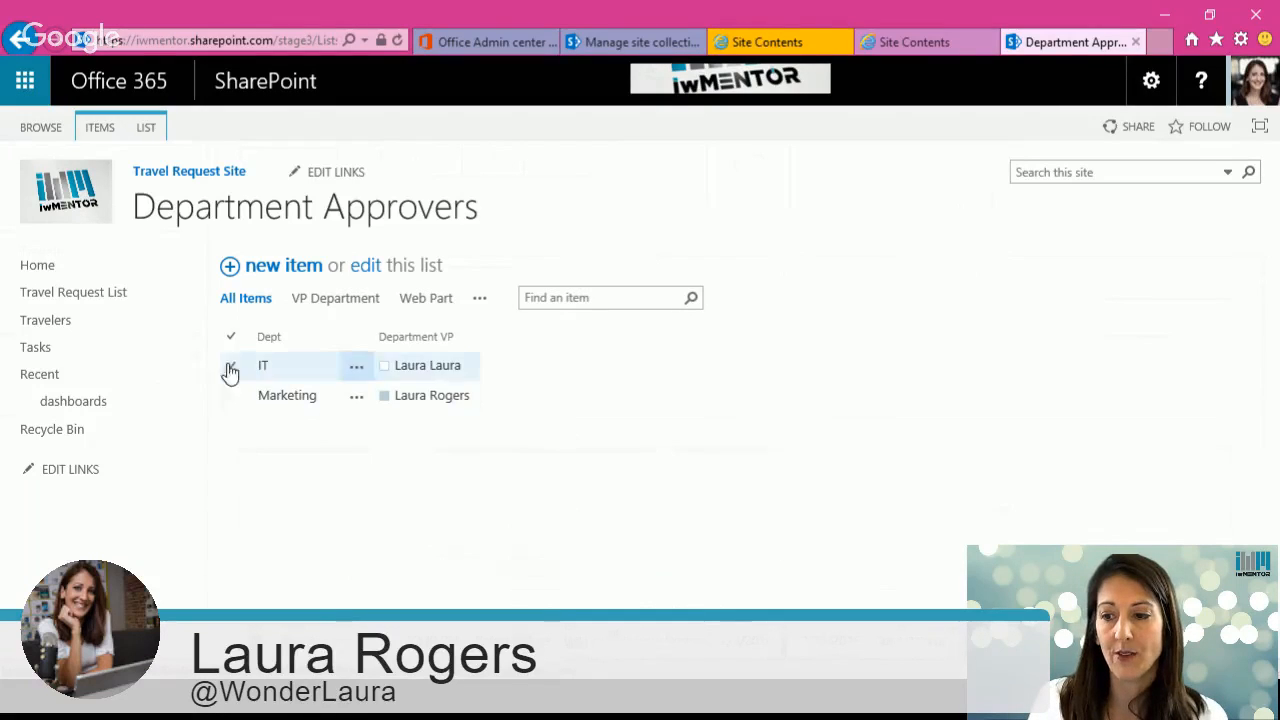
Step: Open a new Travel Request List item form and examine the Contoso Department choices
left_click(87, 292)
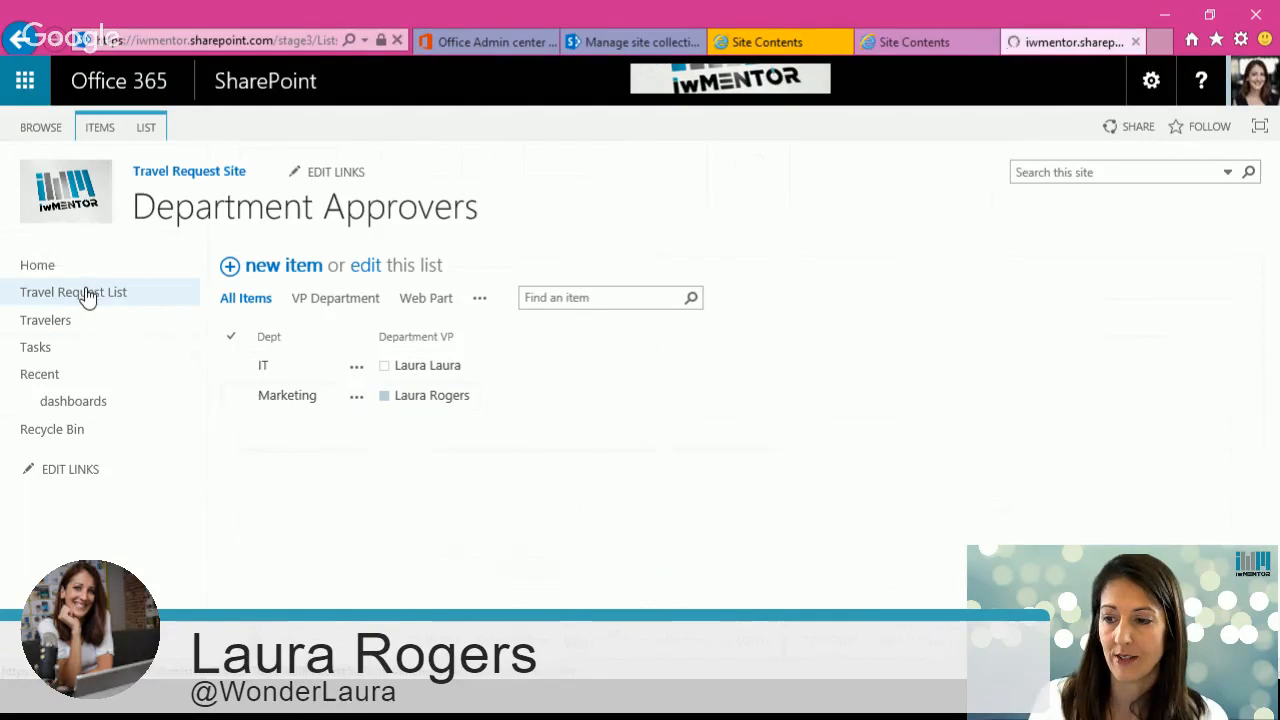
left_click(272, 265)
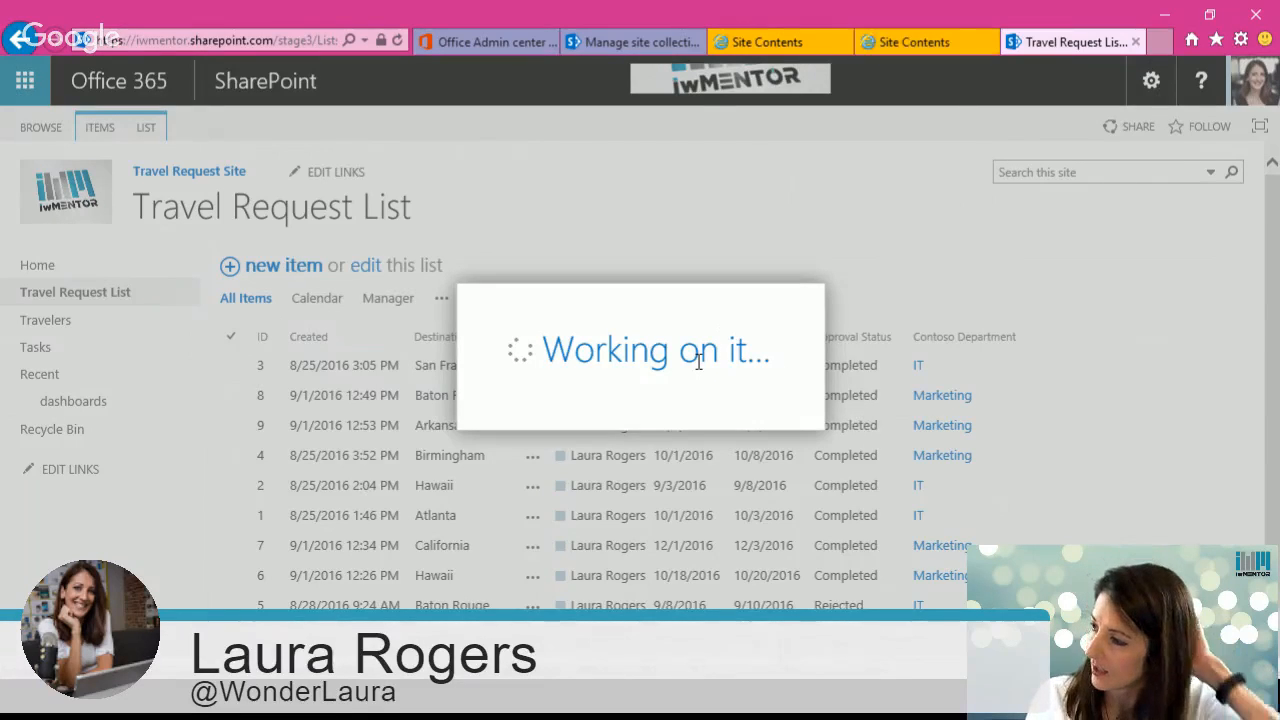
scroll(929, 423, "down", 2)
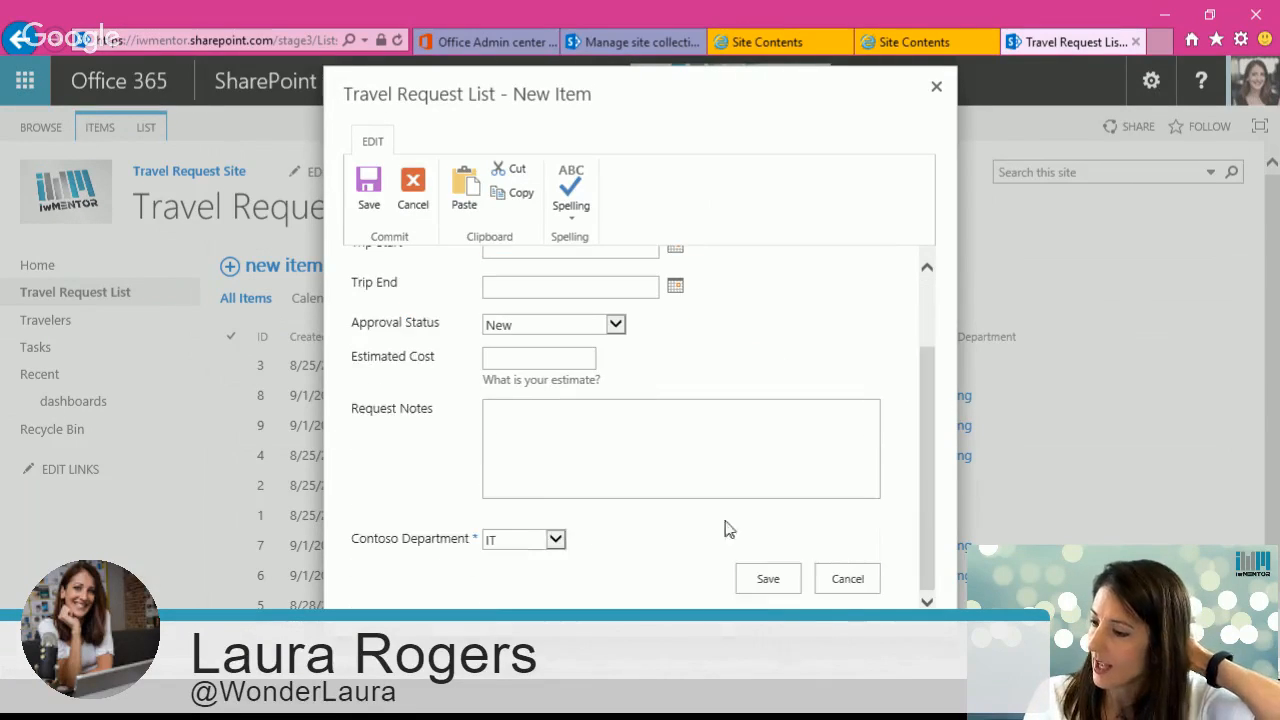
left_click(553, 540)
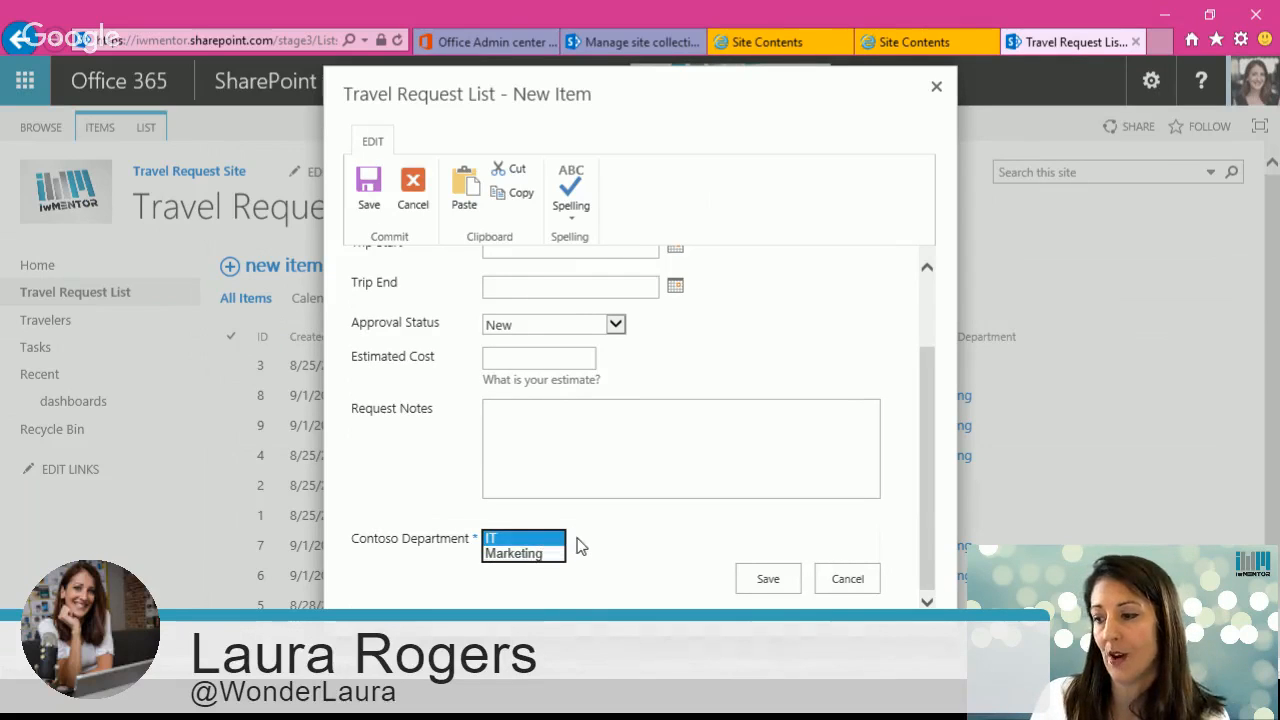
left_click(508, 541)
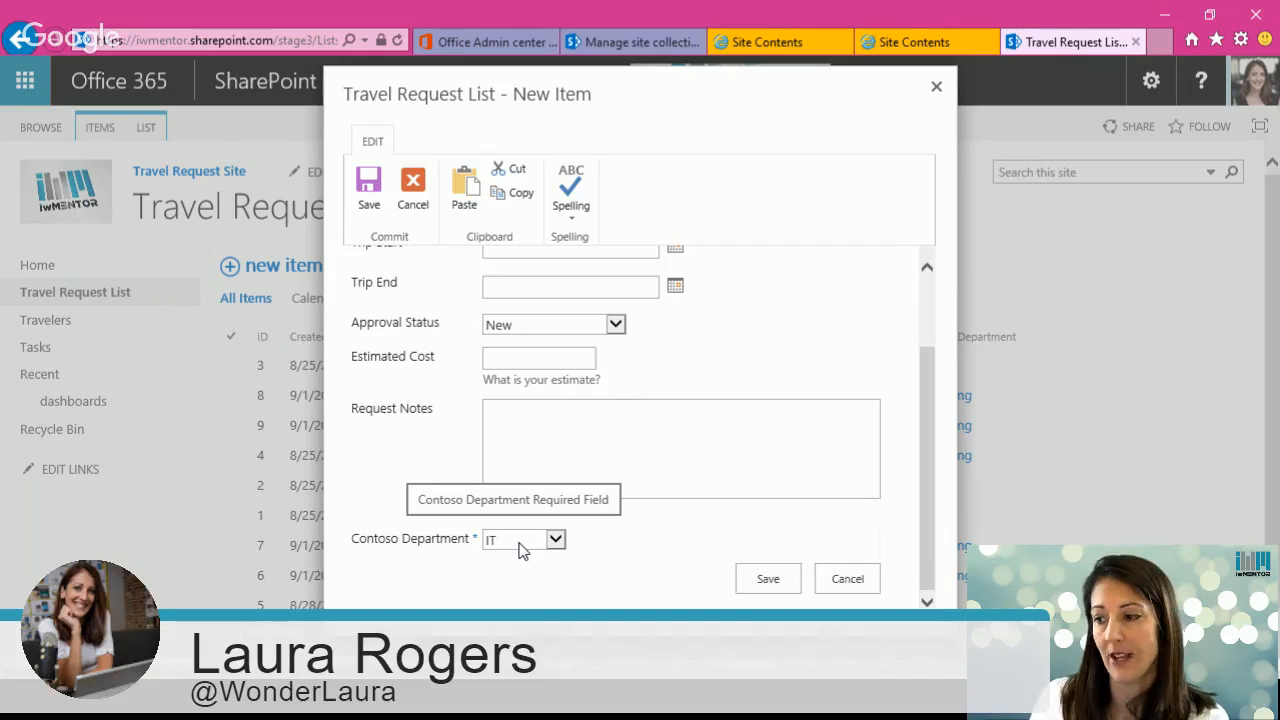
Step: Cancel the new item form and go back to the Department Approvers list
left_click(838, 581)
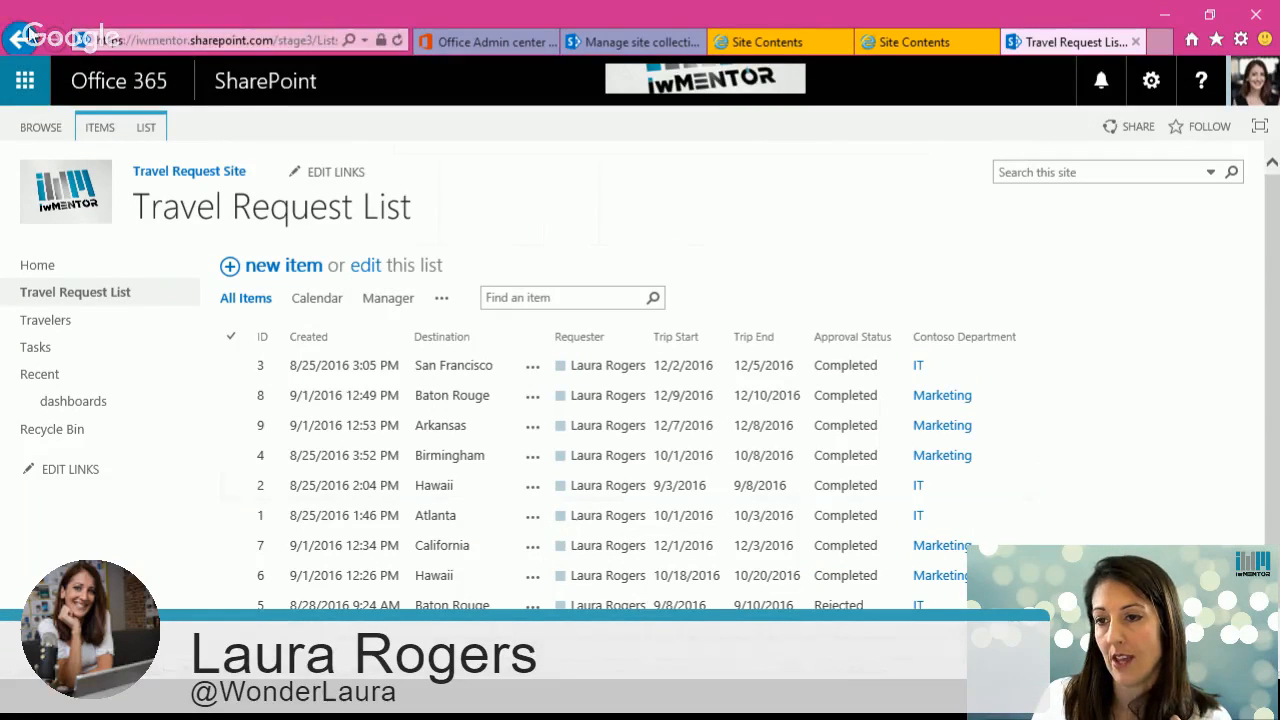
right_click(22, 42)
left_click(37, 85)
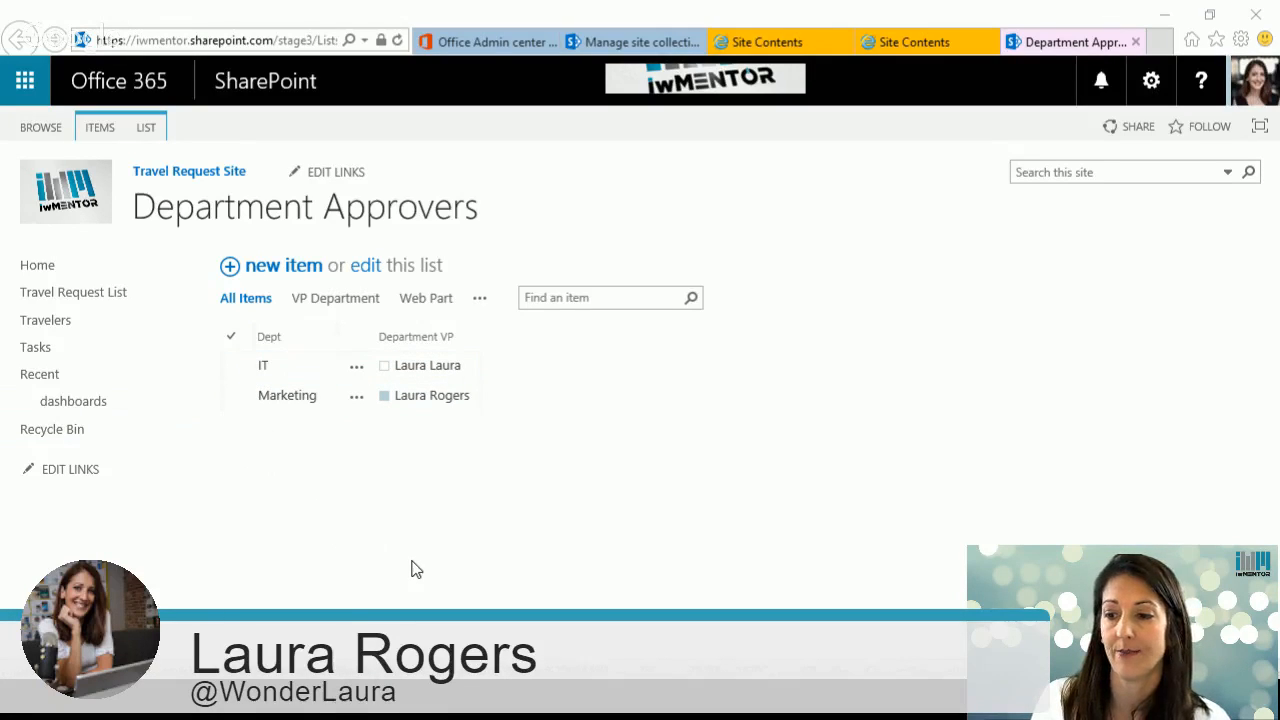
Step: Open the VP Approval page from the home page tiles and examine its web parts
left_click(41, 264)
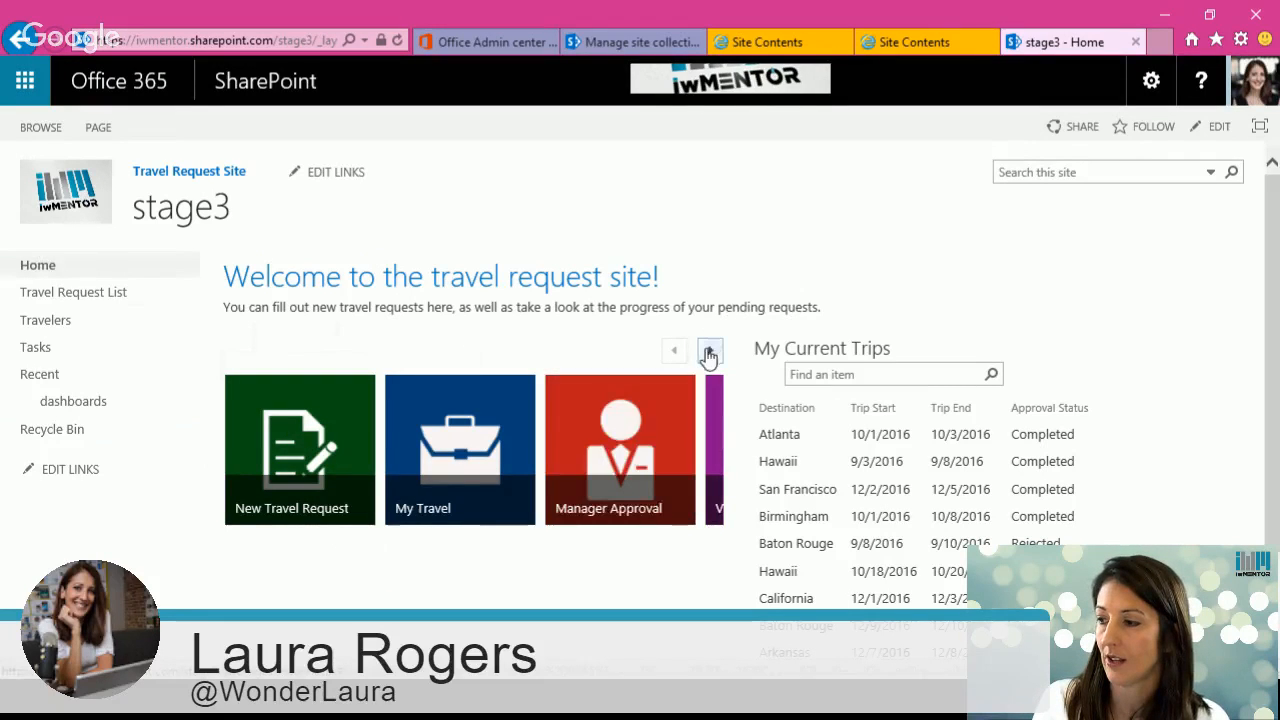
left_click(708, 352)
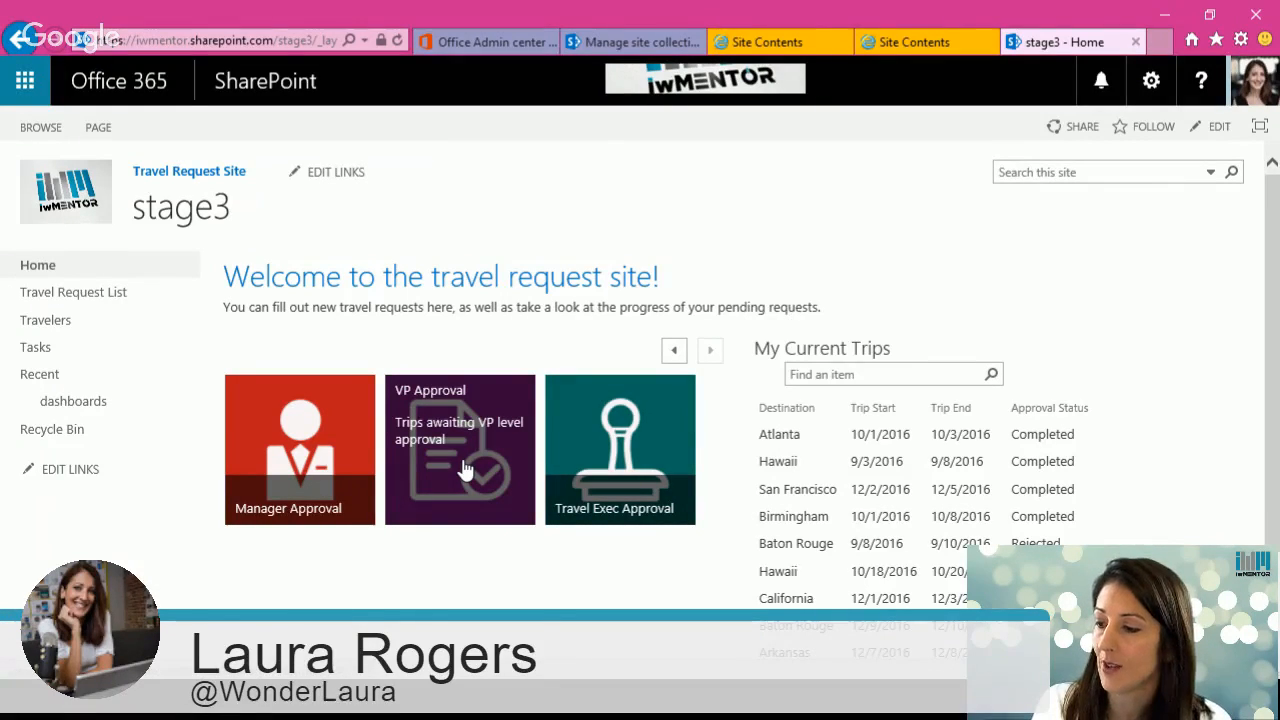
left_click(465, 470)
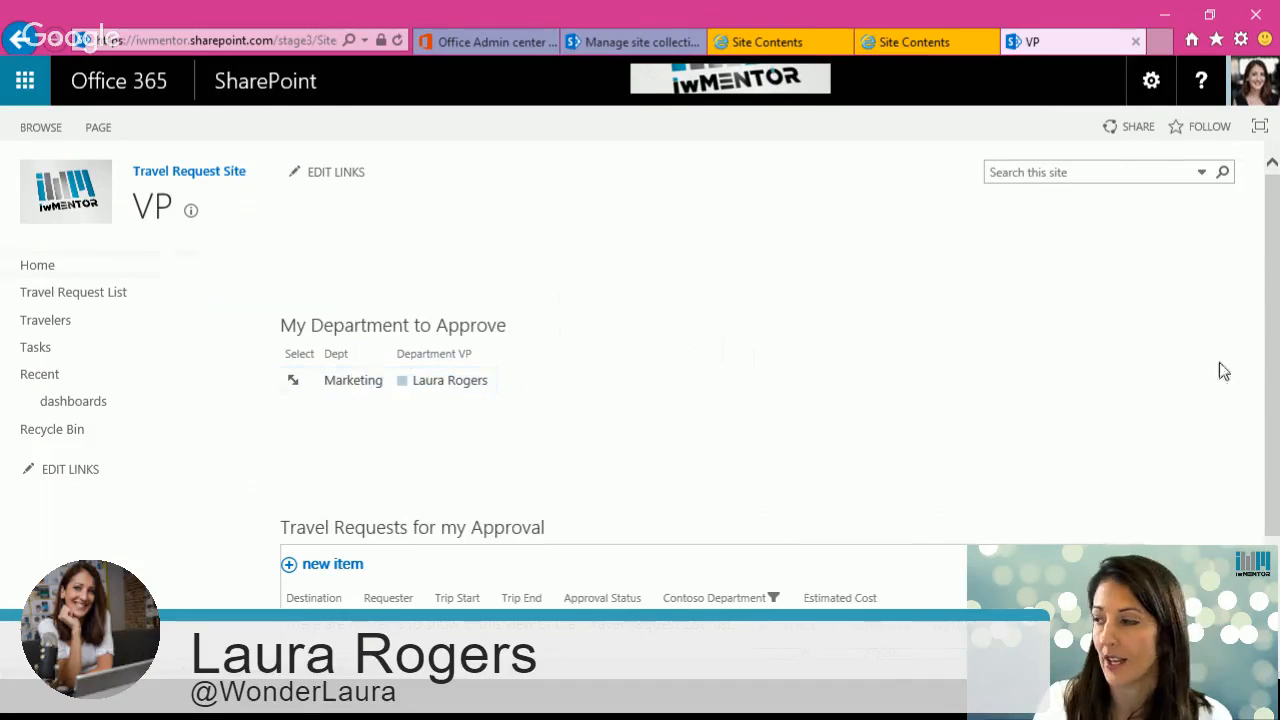
scroll(1268, 362, "down", 1)
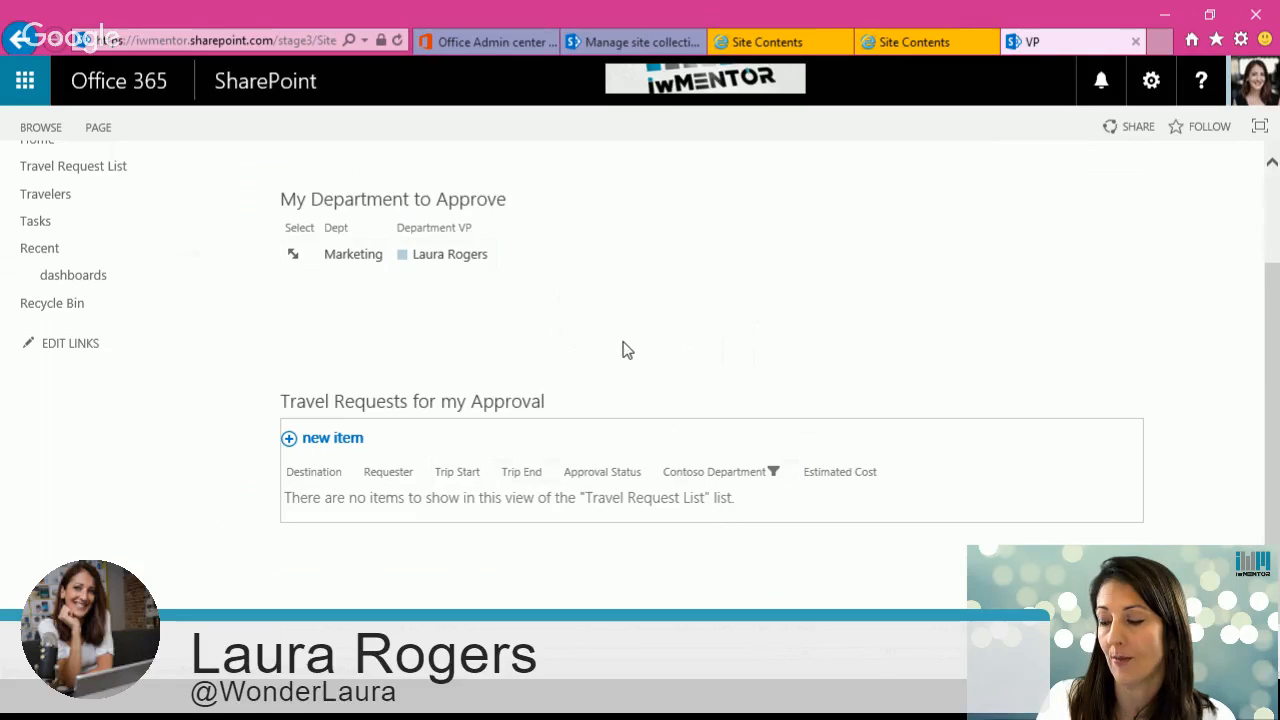
scroll(650, 347, "up", 2)
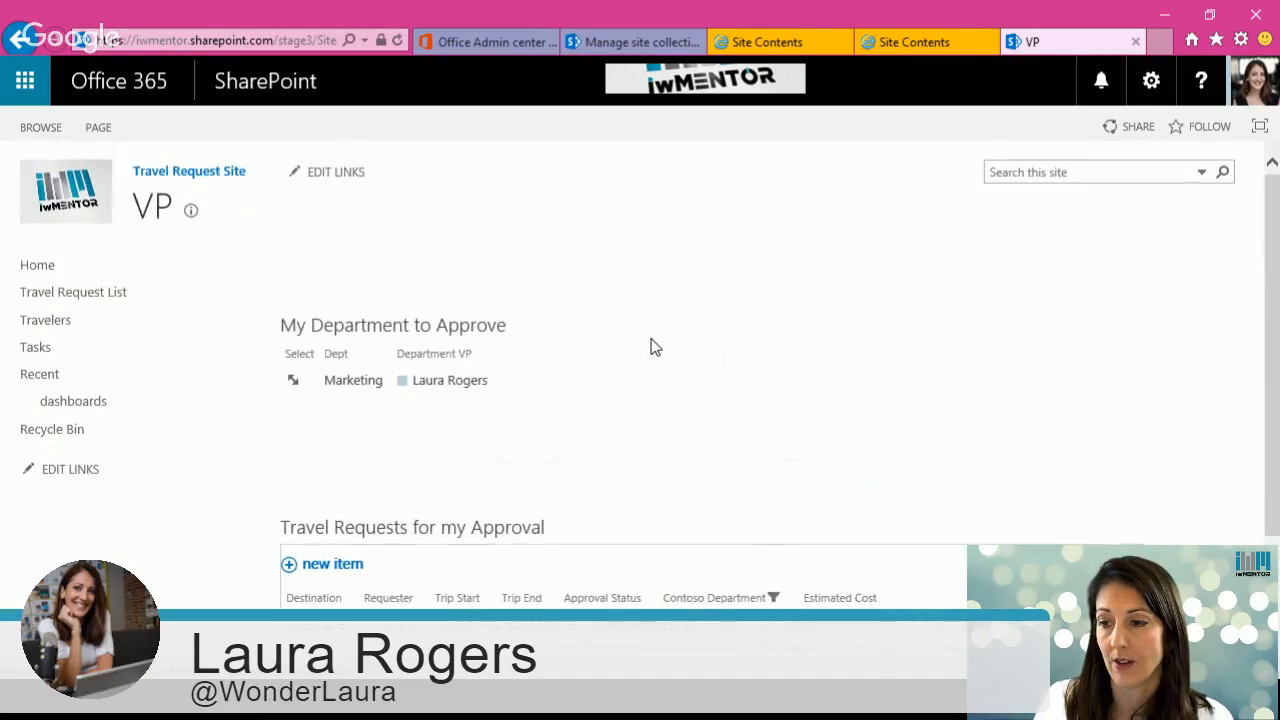
Step: Start a new Travel Request List item with destination Atlanta and pick the manager
left_click(48, 294)
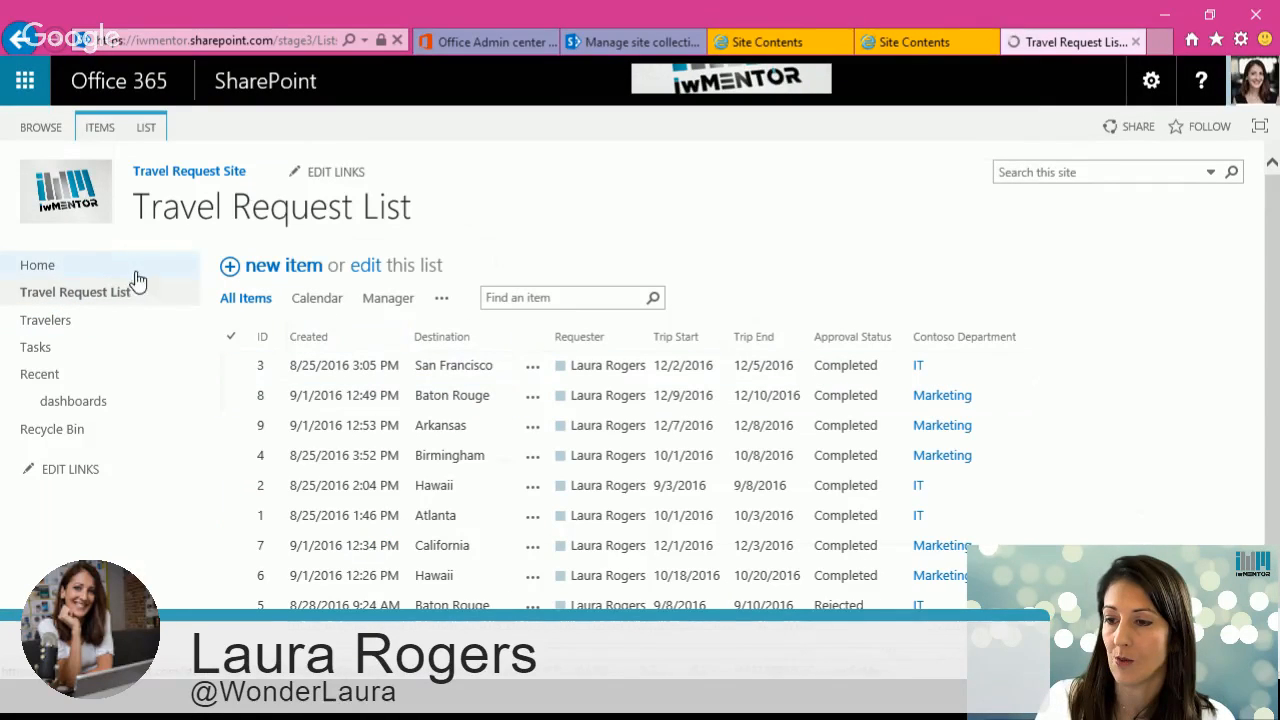
left_click(297, 269)
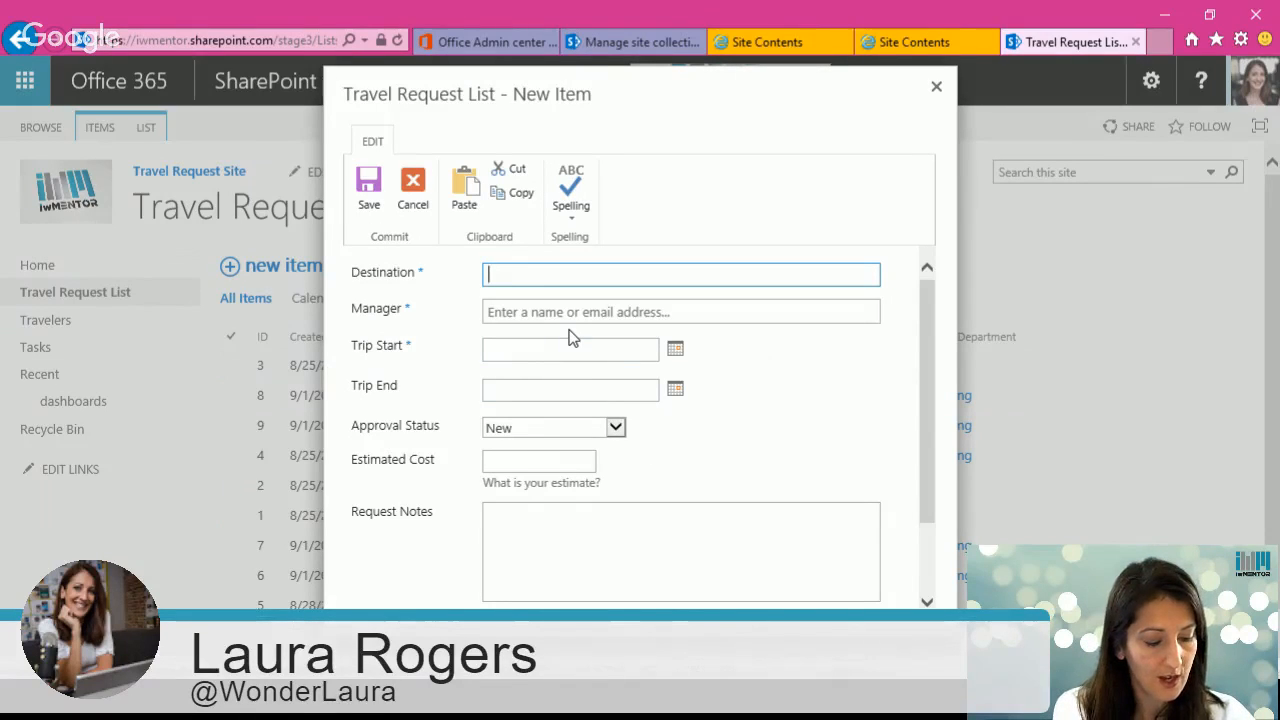
type("Atlanta")
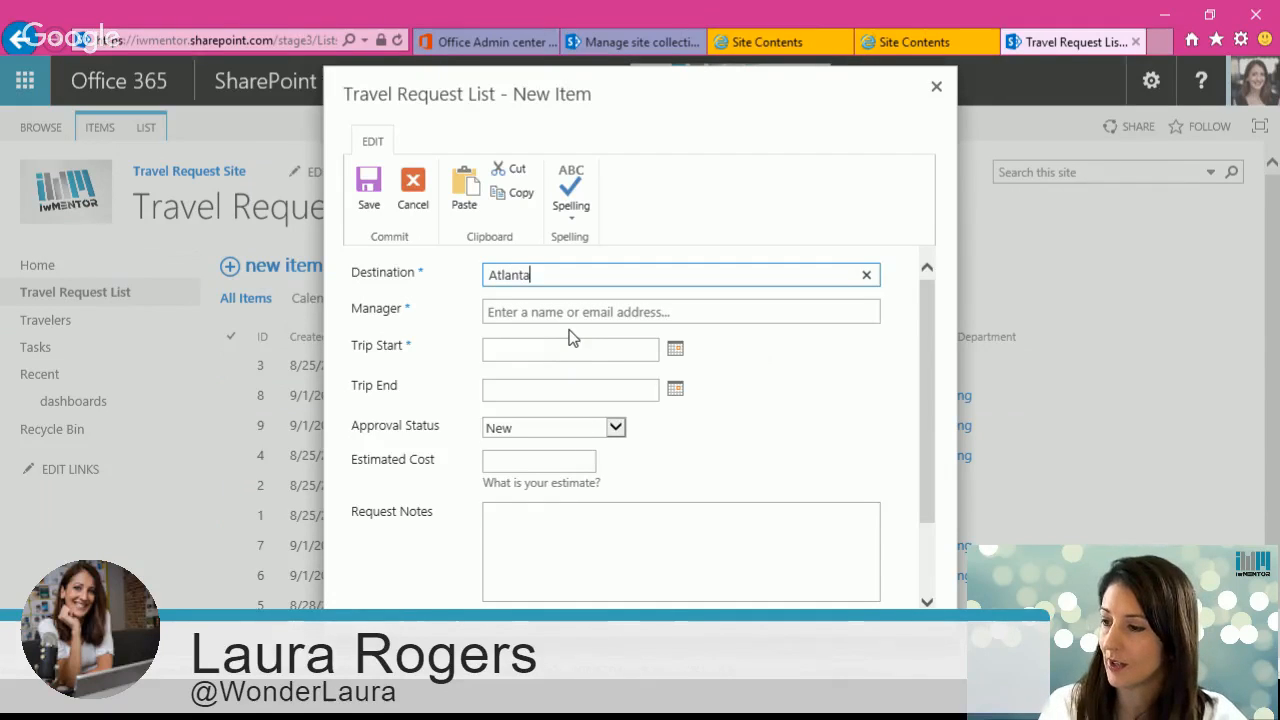
left_click(616, 310)
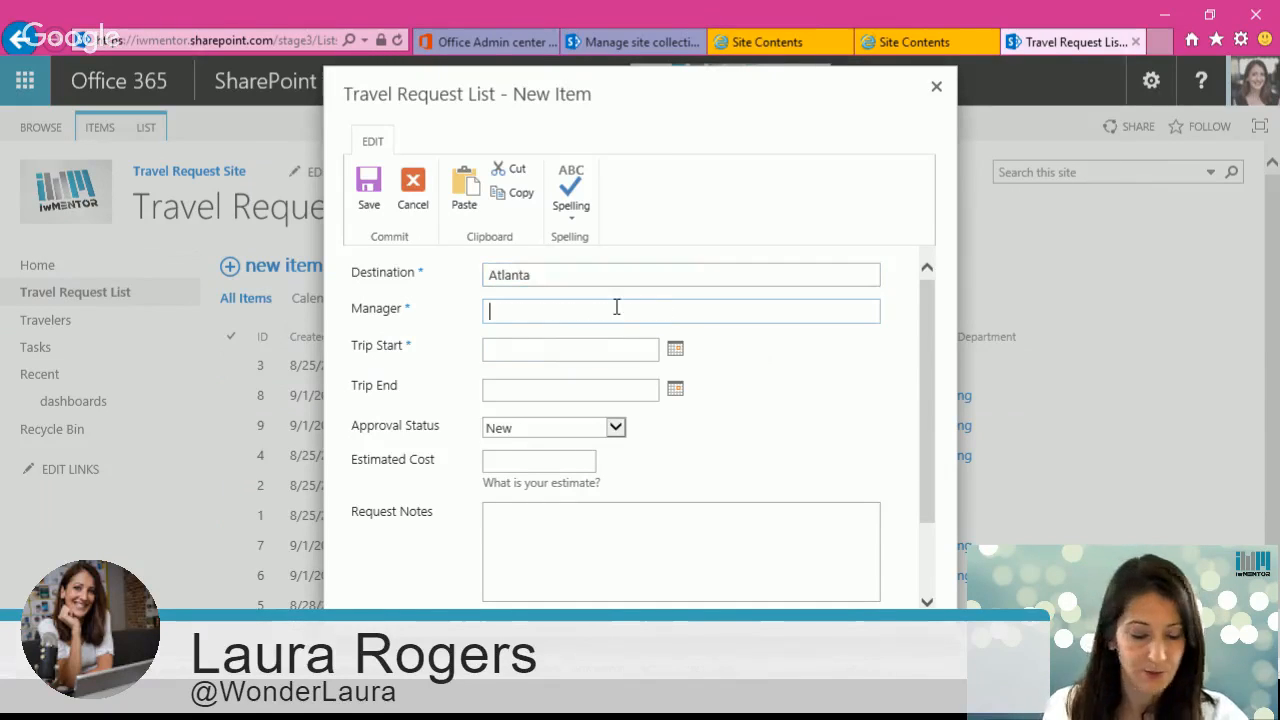
type("co")
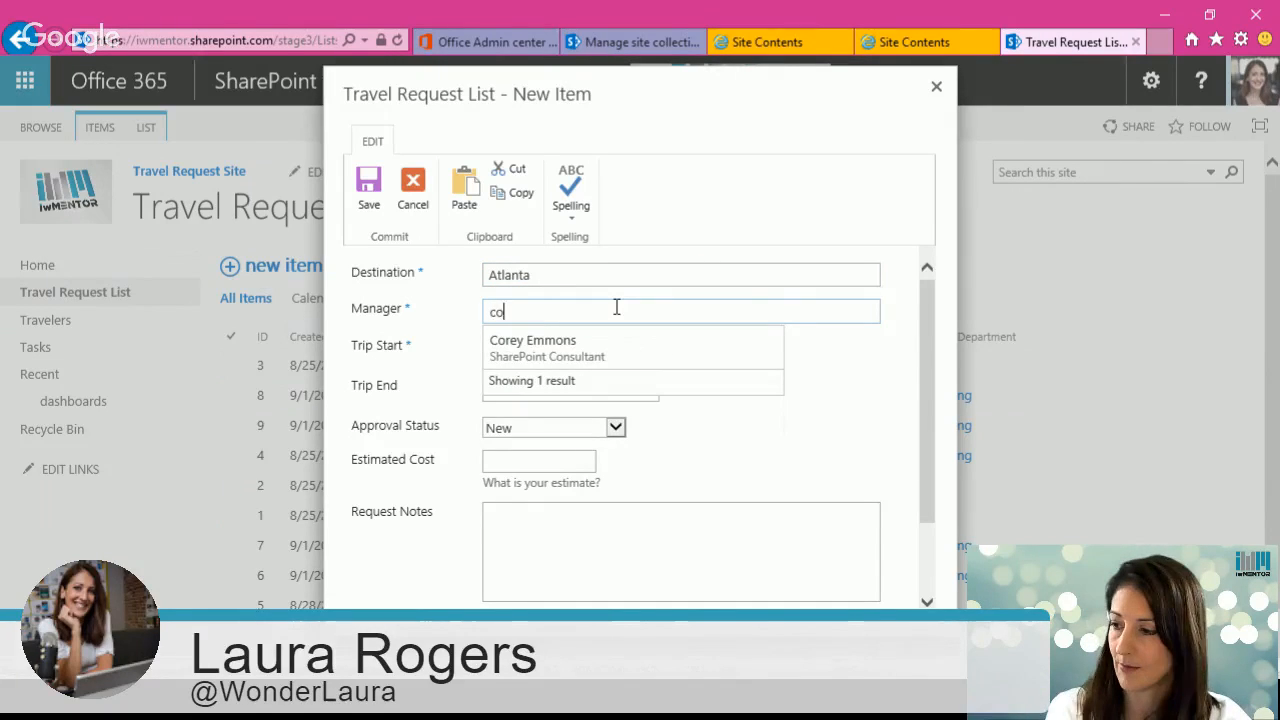
left_click(552, 341)
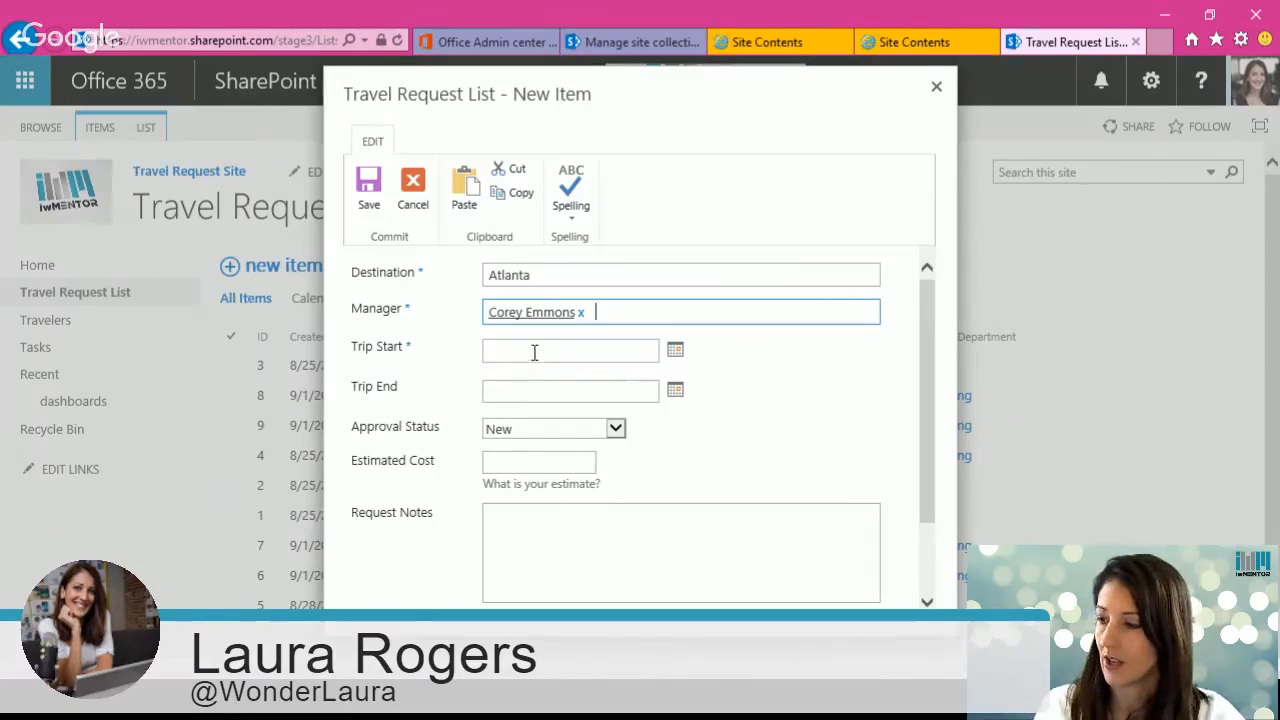
Step: Set the trip dates 9/25 to 9/30, estimated cost 200, department Marketing, and save the request
left_click(514, 352)
type("9")
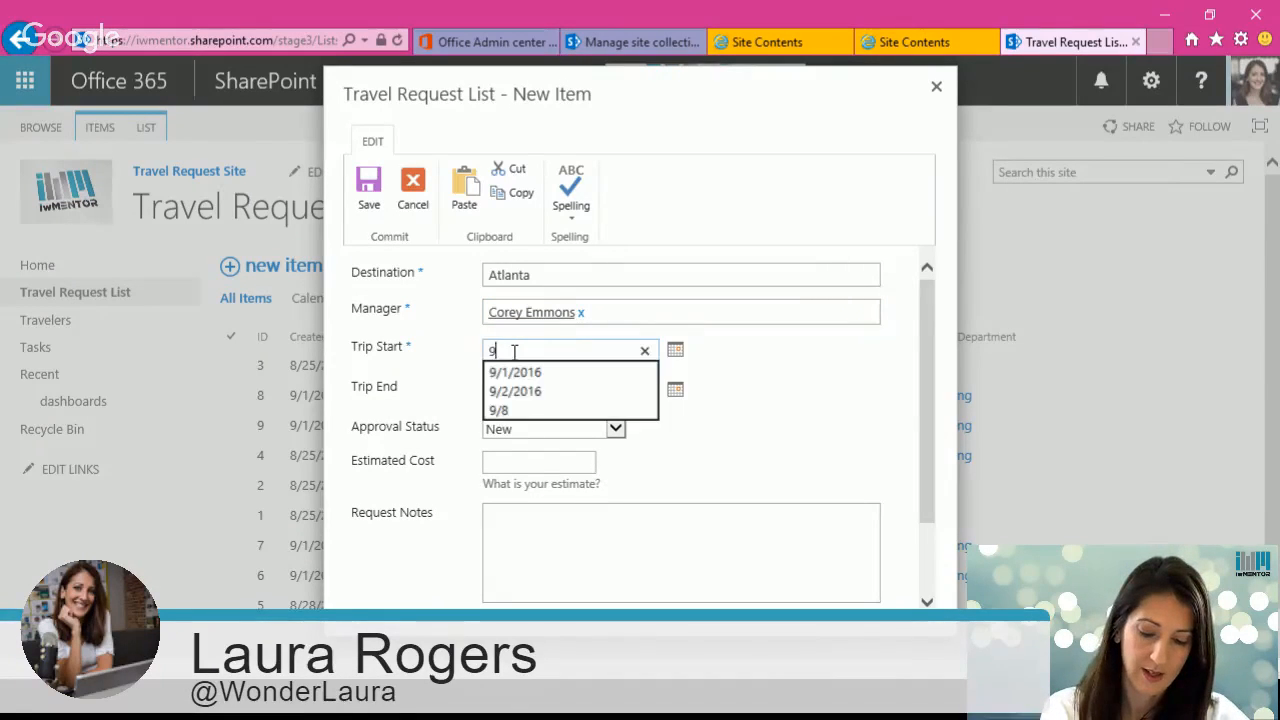
type("/25")
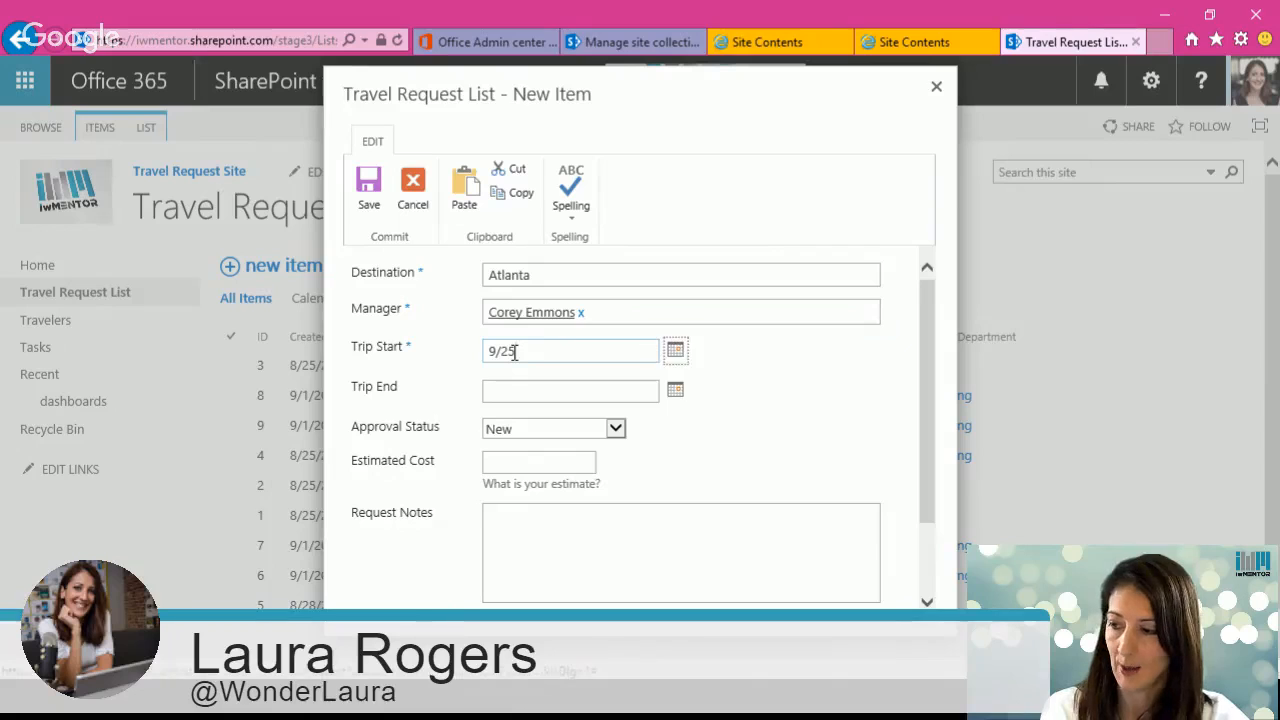
key("Tab")
type("9/")
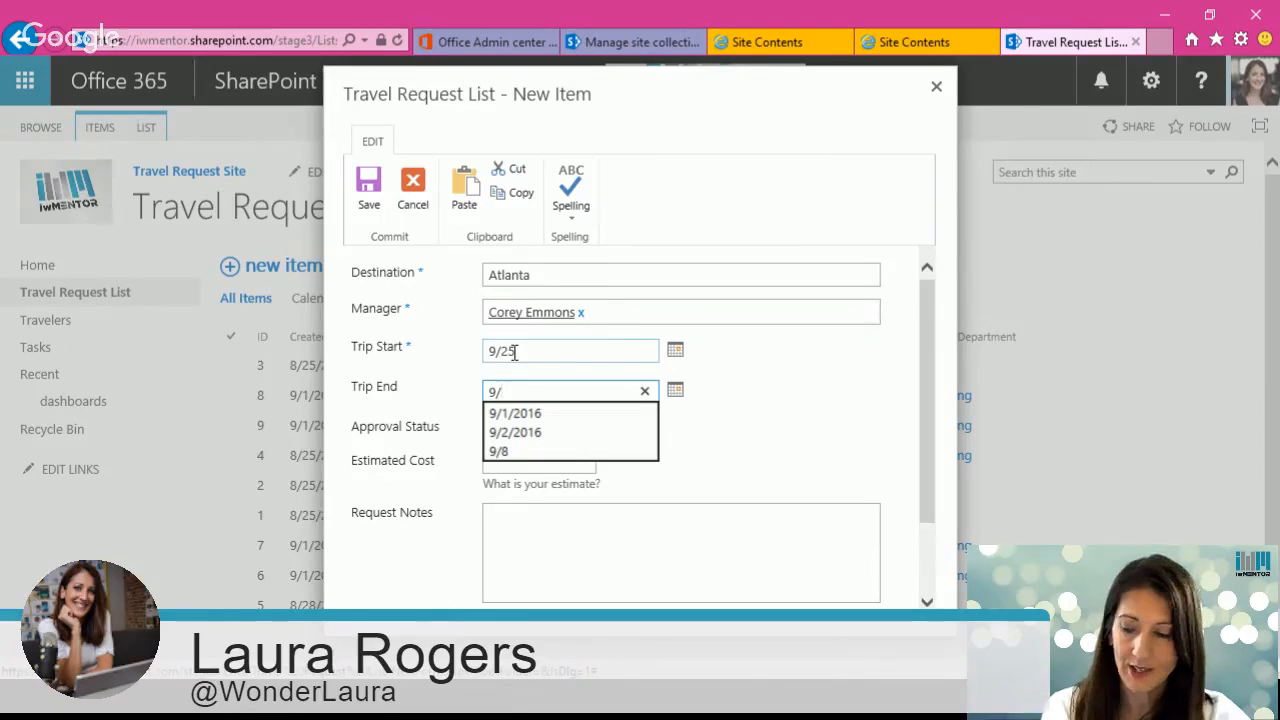
type("30")
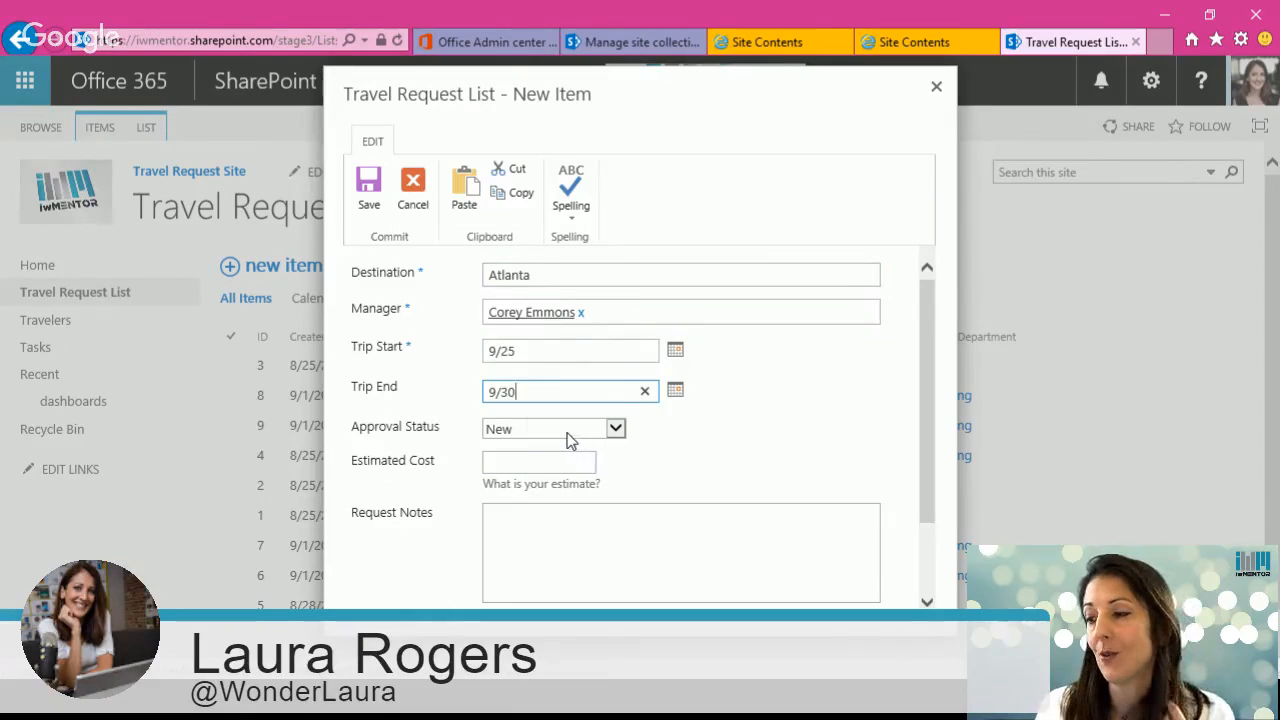
left_click(524, 463)
type("200")
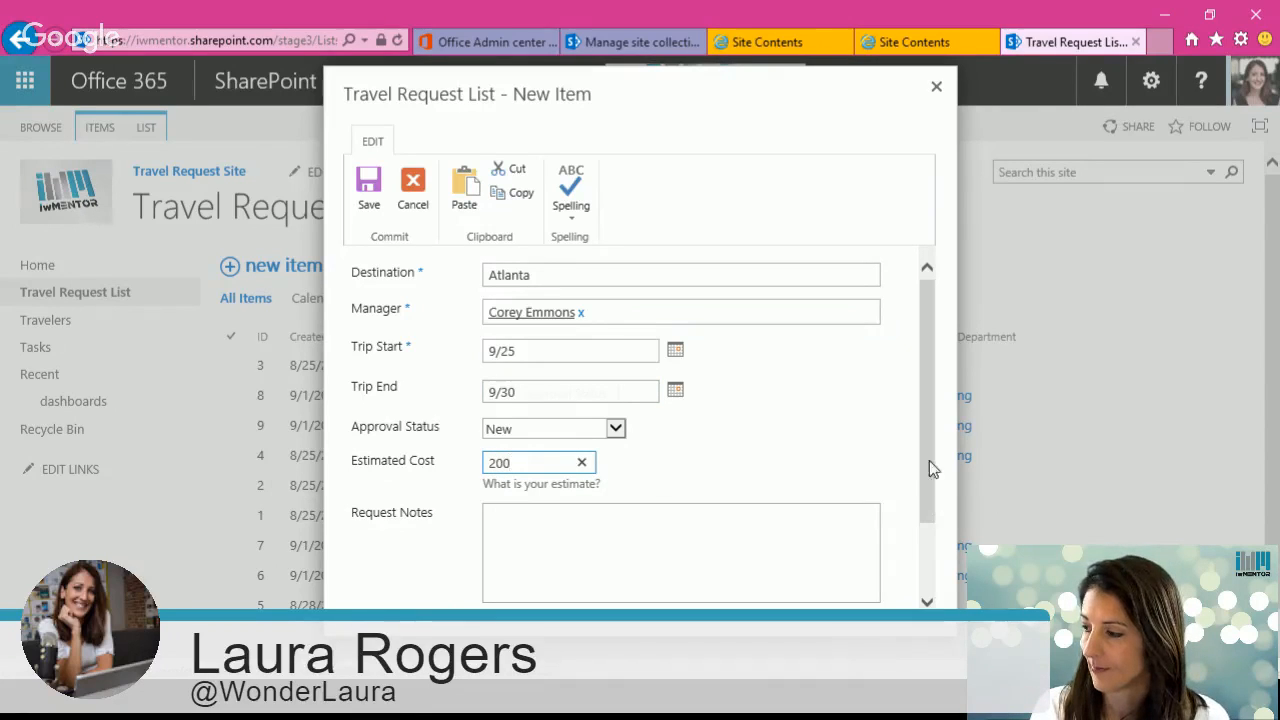
scroll(929, 460, "down", 2)
left_click(506, 543)
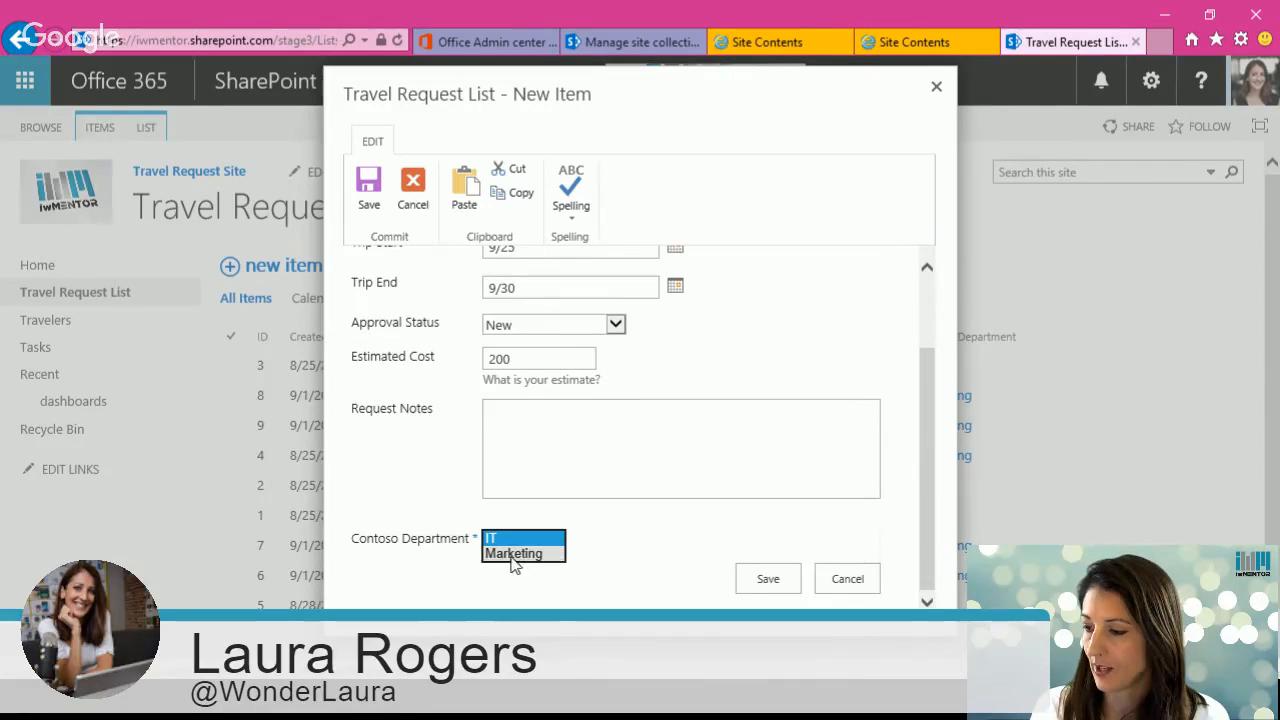
left_click(513, 556)
left_click(766, 582)
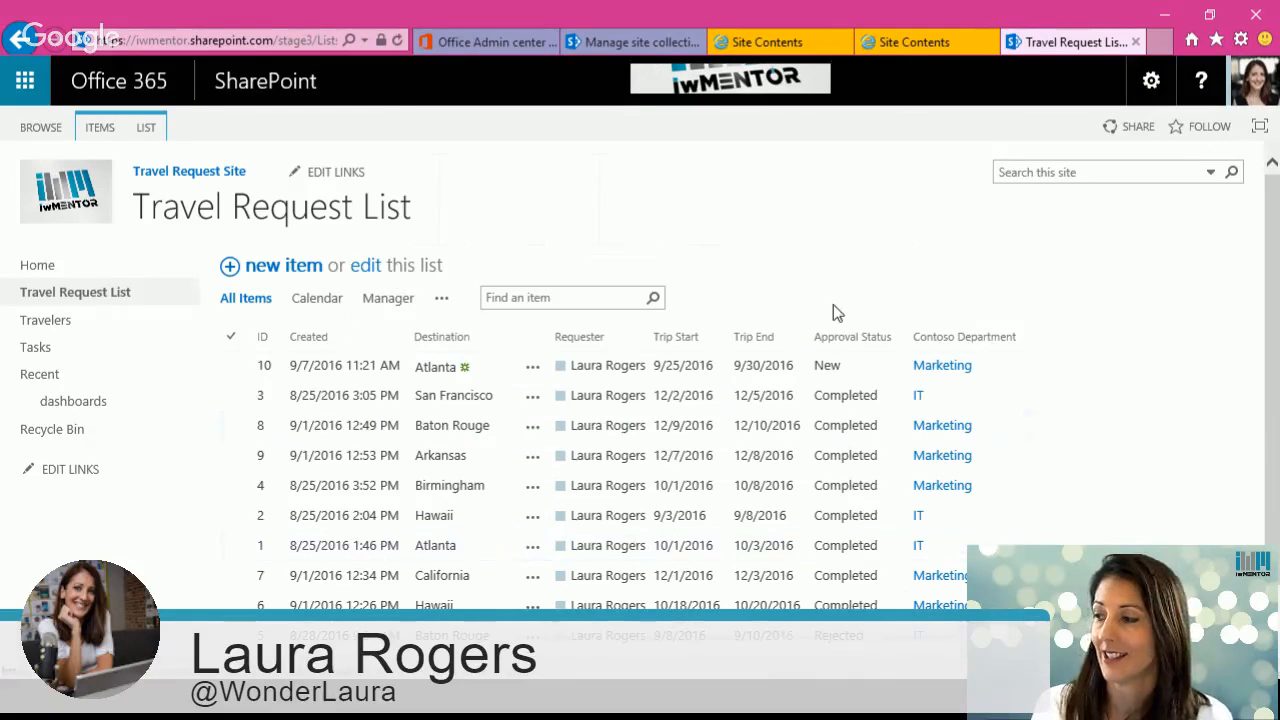
Step: Open the new Atlanta request and review its pending workflow tasks
left_click(530, 552)
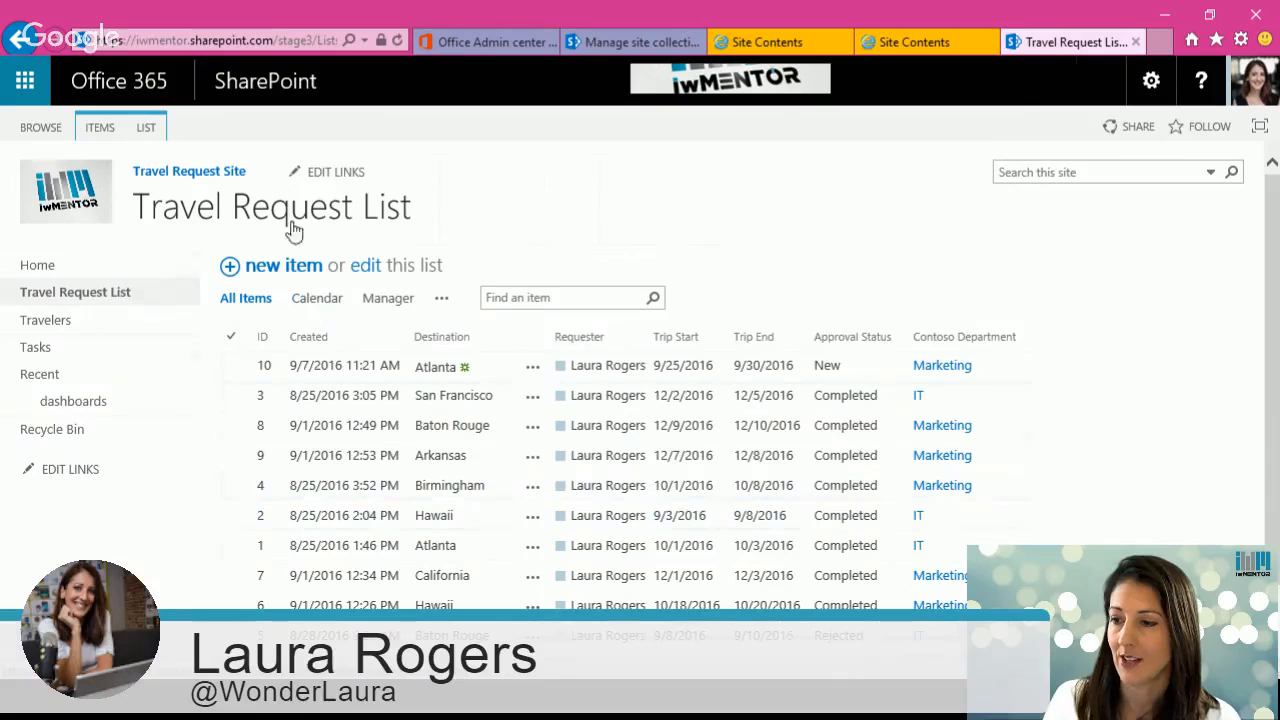
key("F5")
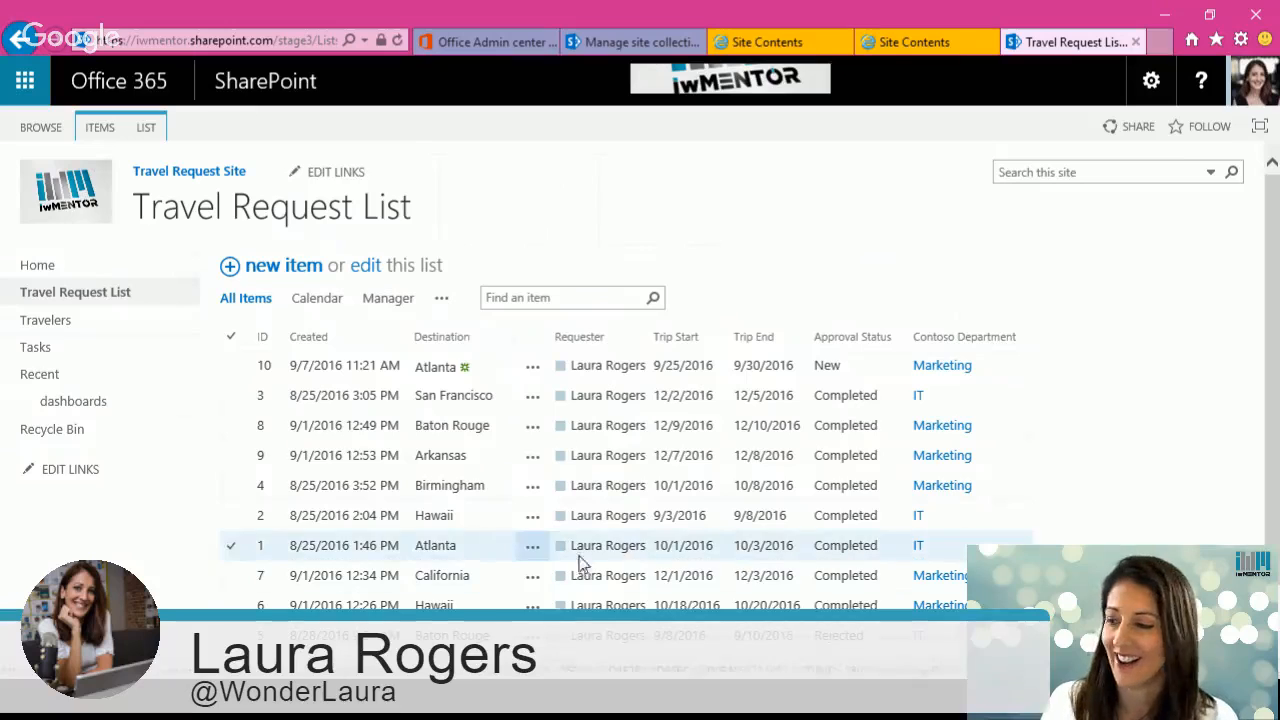
left_click(436, 368)
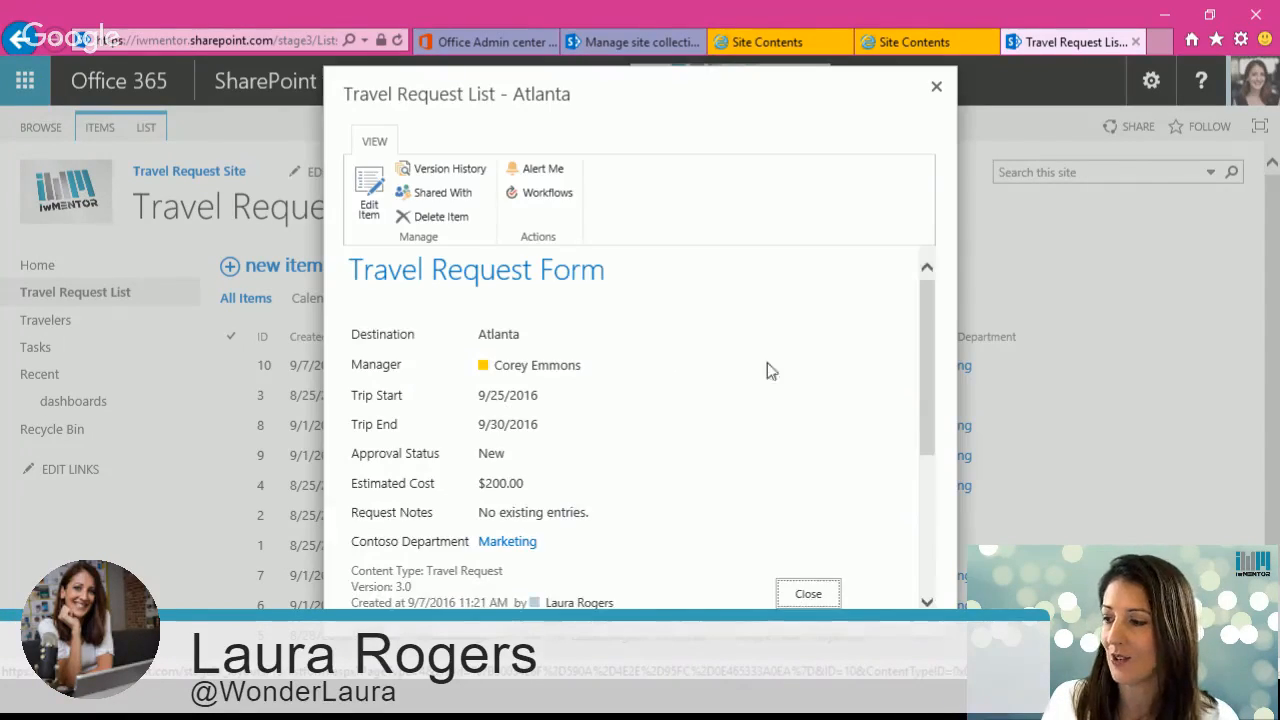
left_click_drag(927, 418, 920, 554)
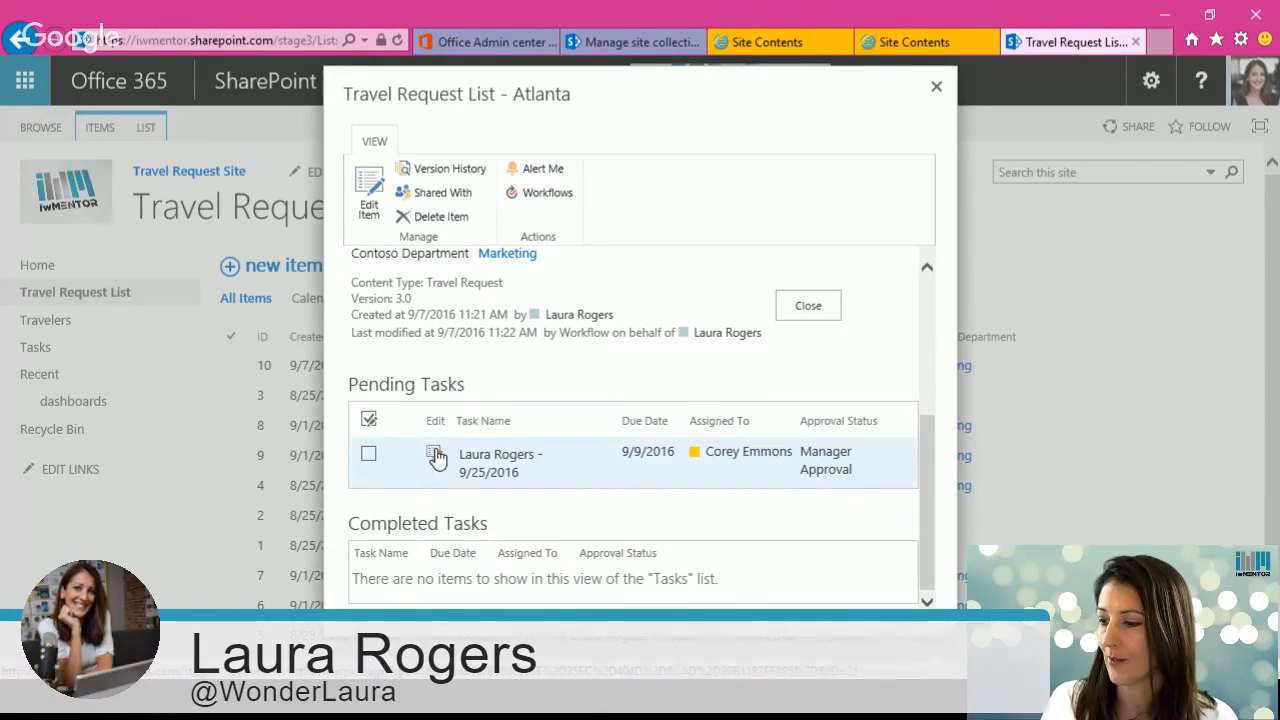
left_click(369, 454)
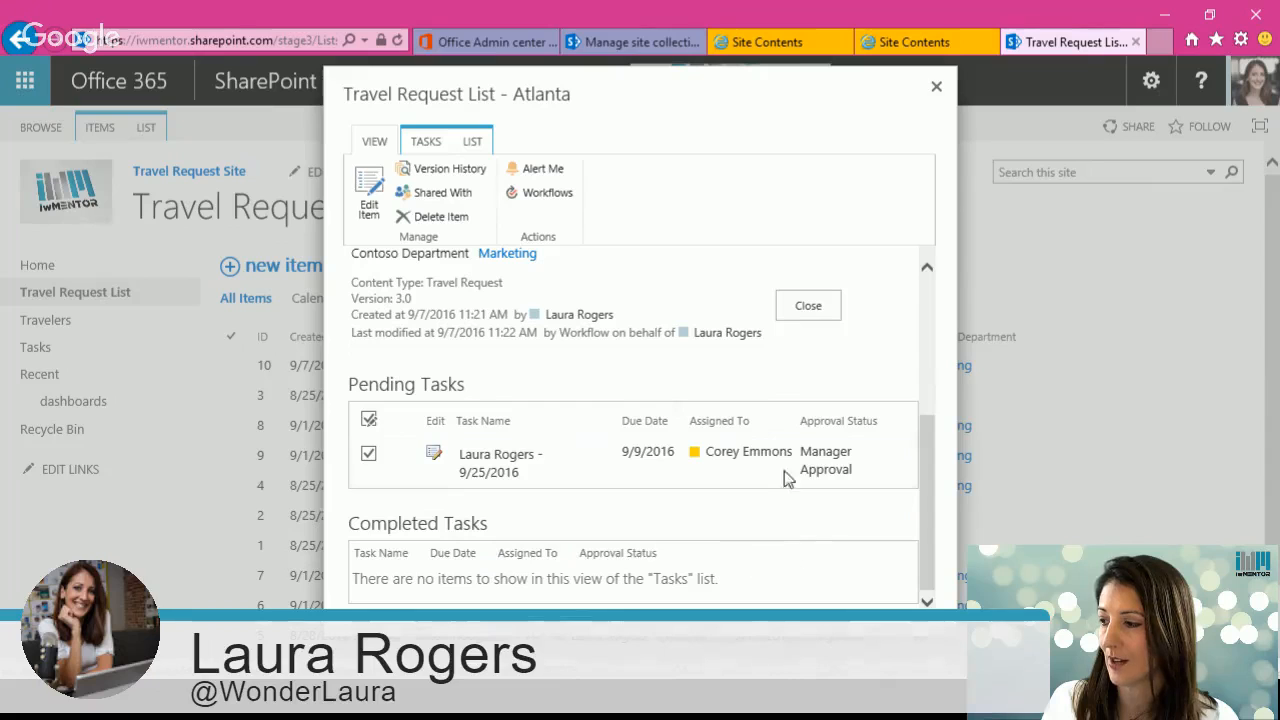
left_click(808, 308)
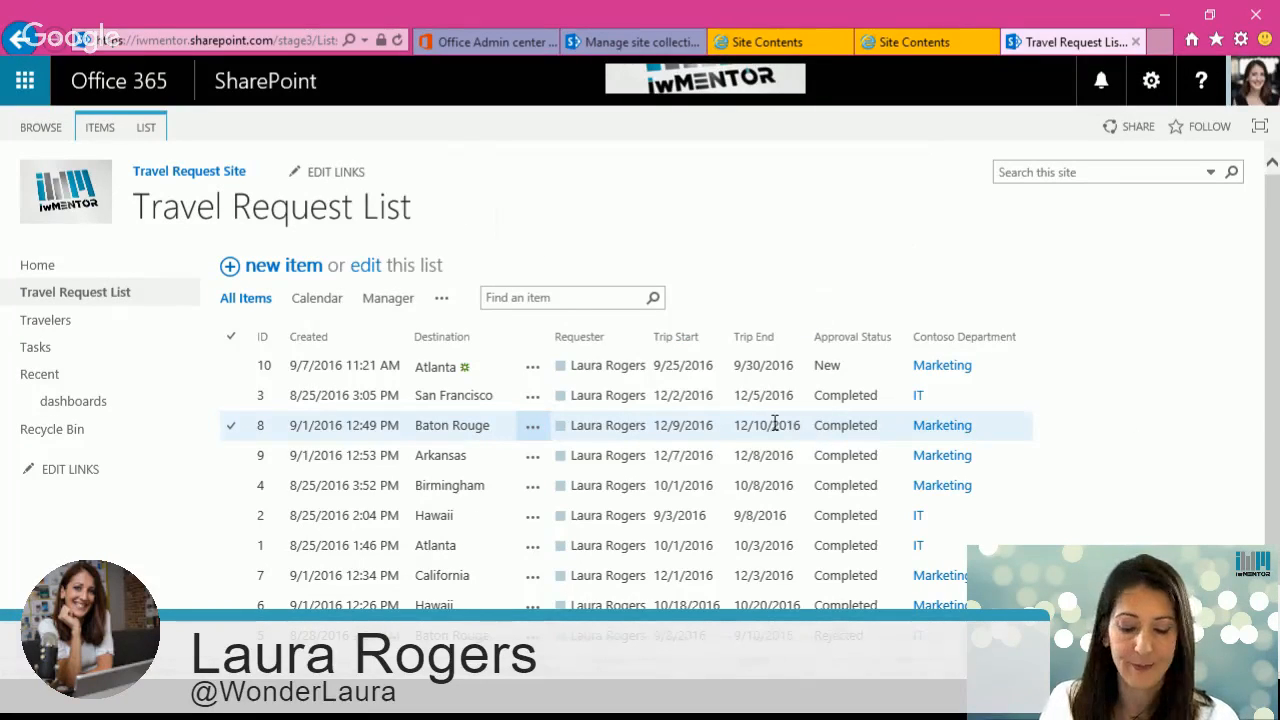
Step: Reload the Travel Request List to check the Atlanta request's approval status
left_click(249, 303)
left_click(313, 38)
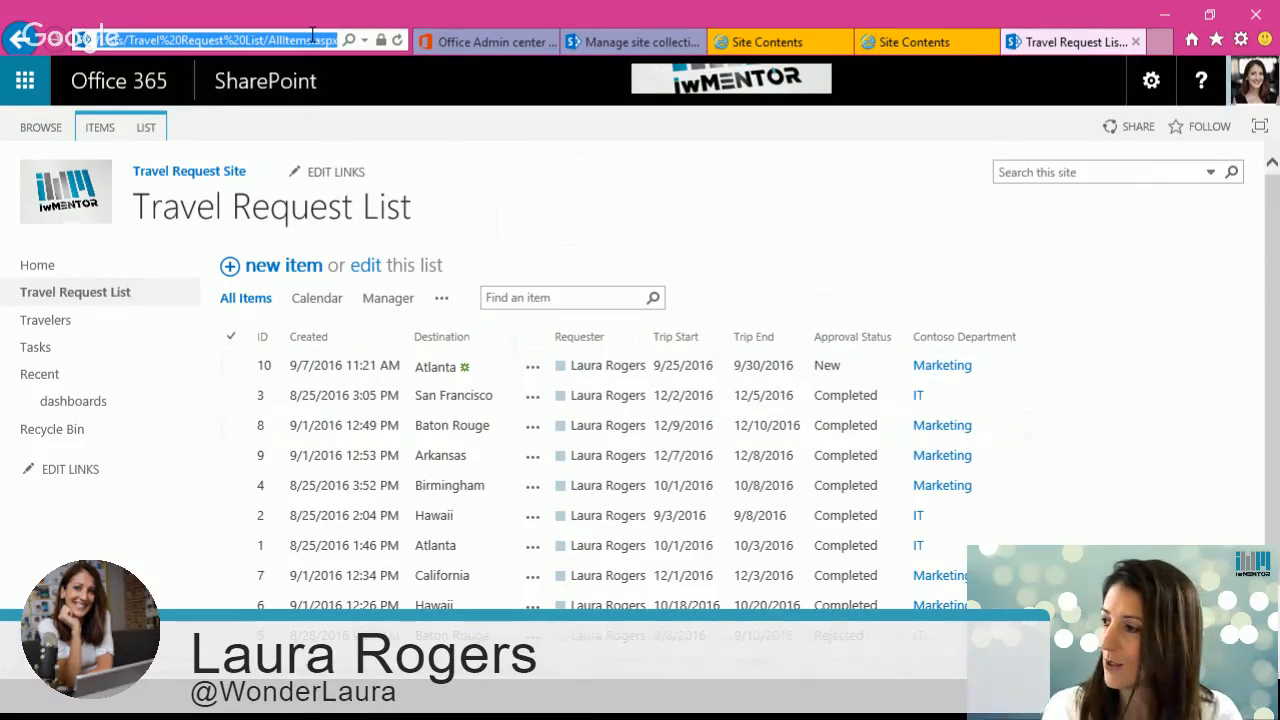
key("Return")
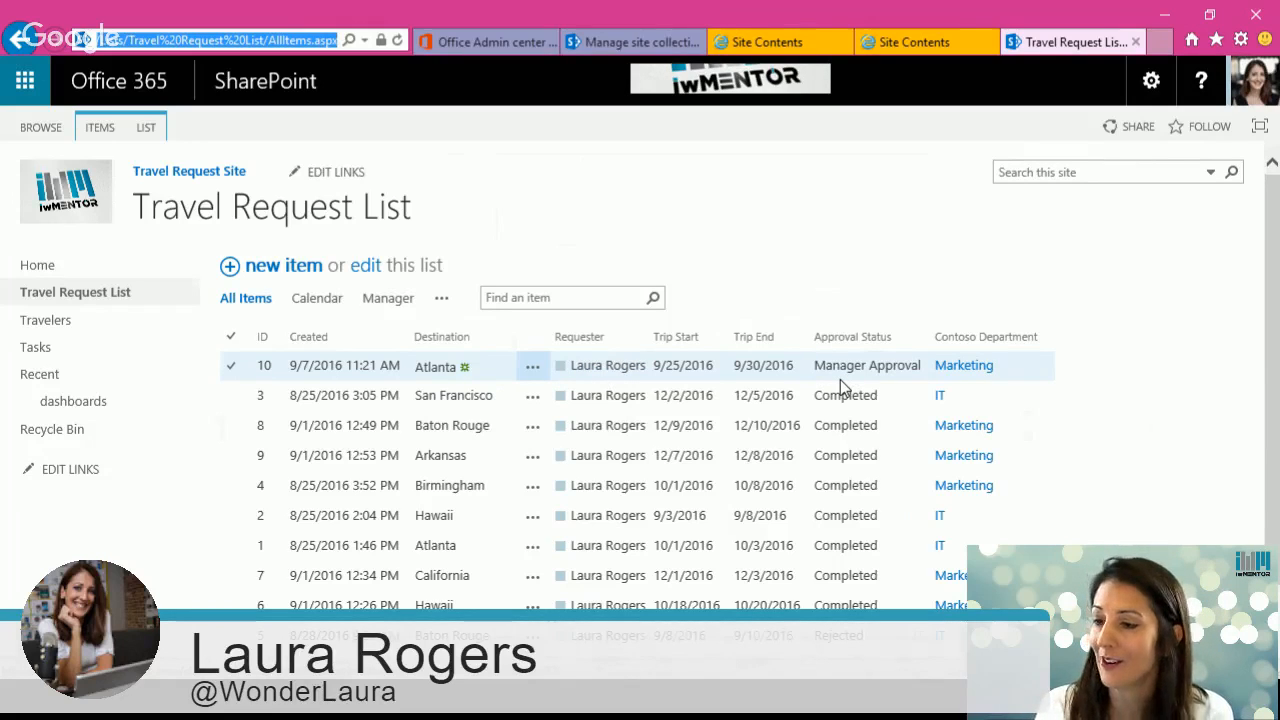
Step: Open the dashboards library from the site contents
left_click(1152, 80)
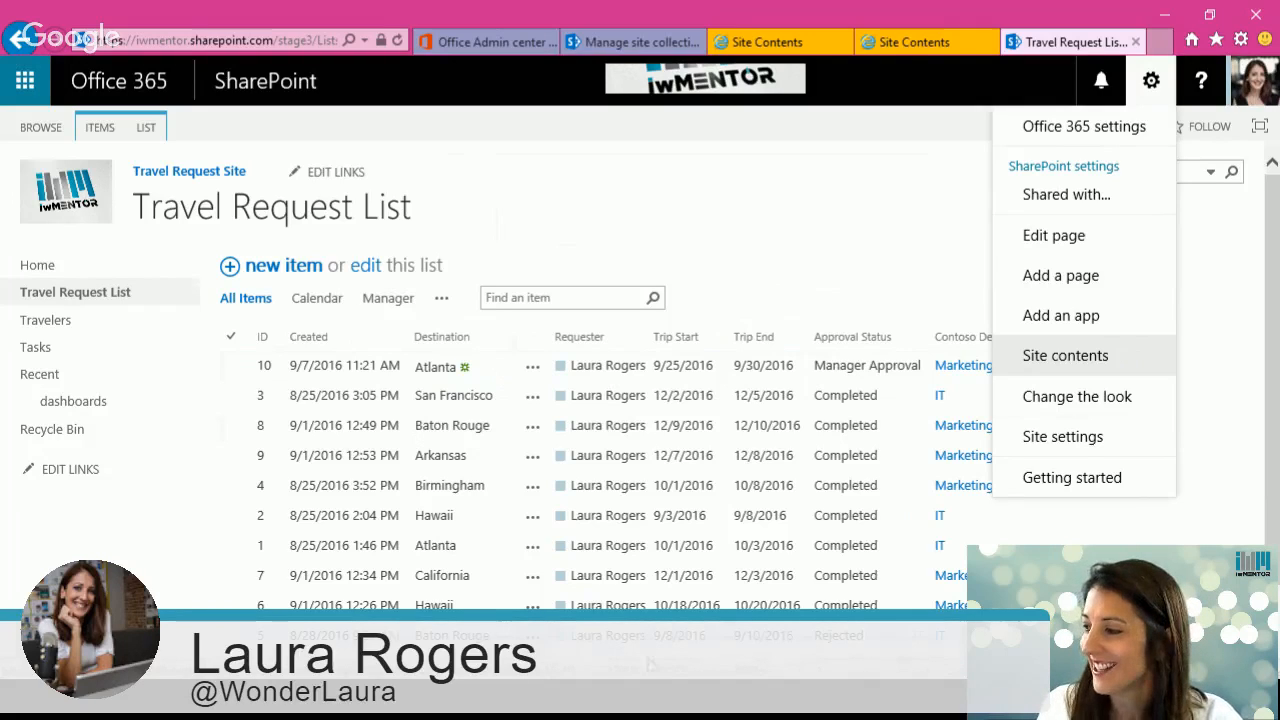
left_click(1094, 355)
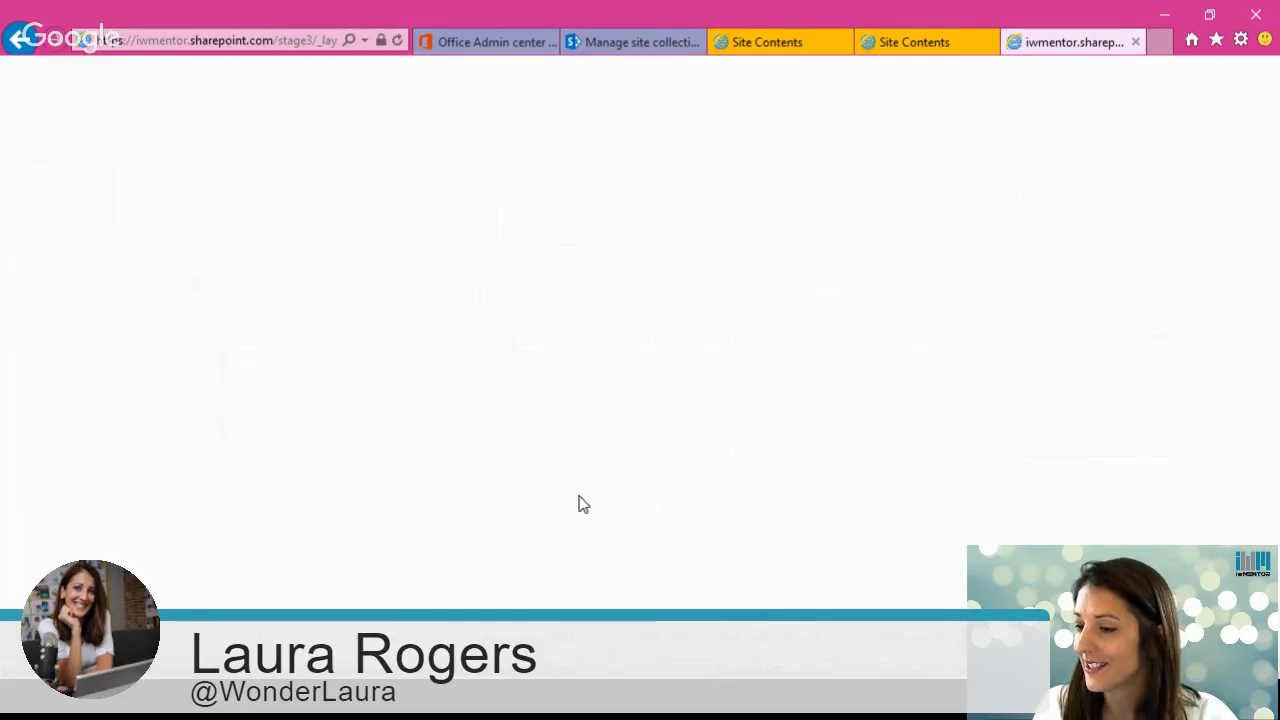
scroll(386, 457, "down", 3)
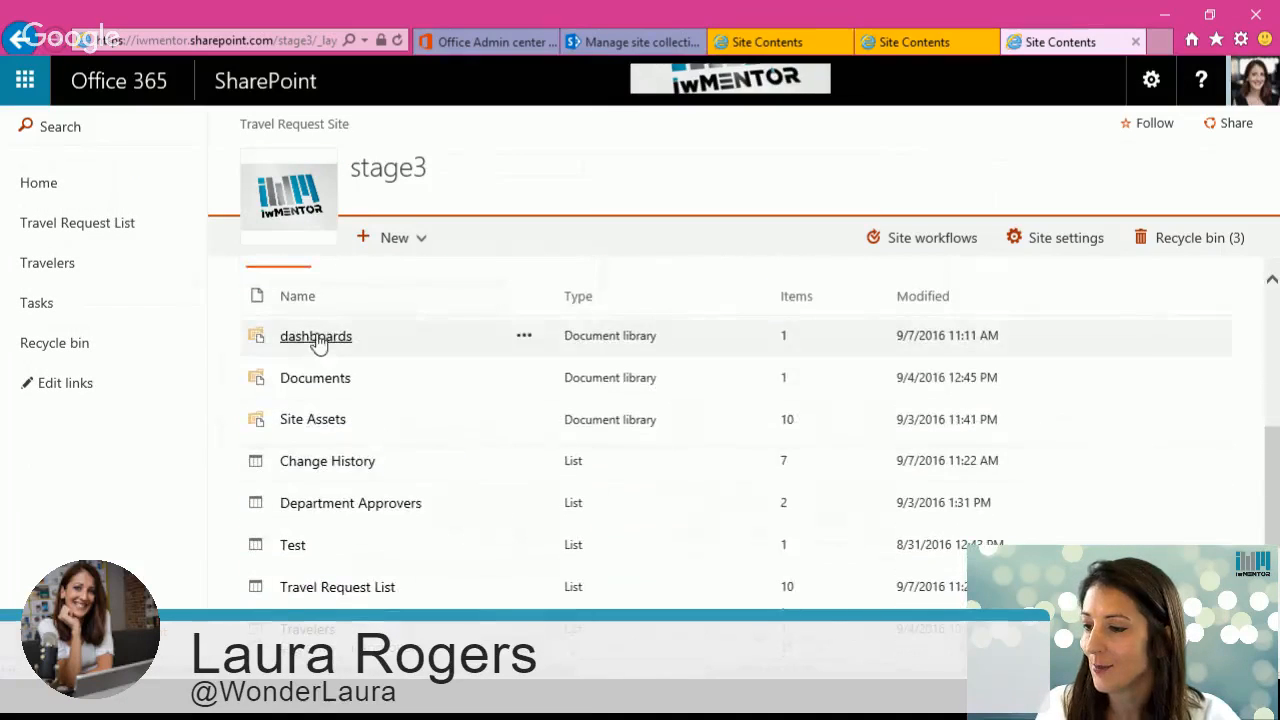
left_click(316, 337)
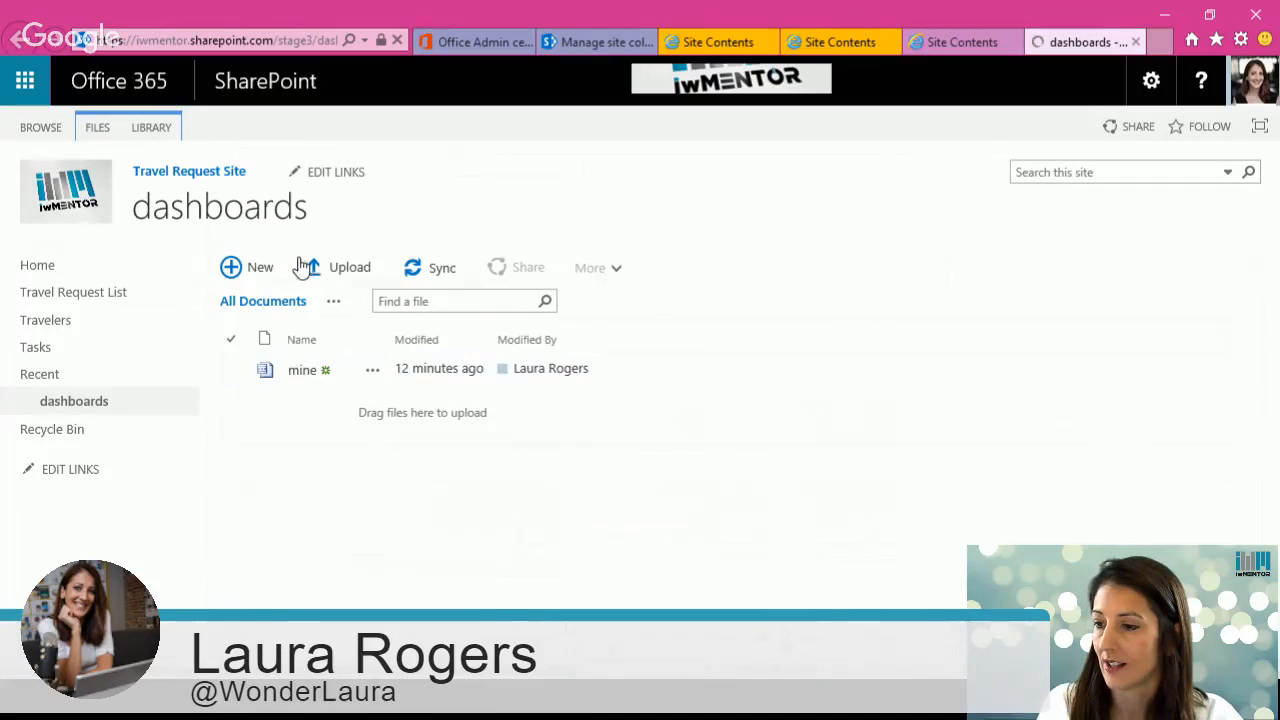
Step: Create a new web part page named vp approval with the Header, Footer, 3 Columns layout
left_click(262, 268)
key("Escape")
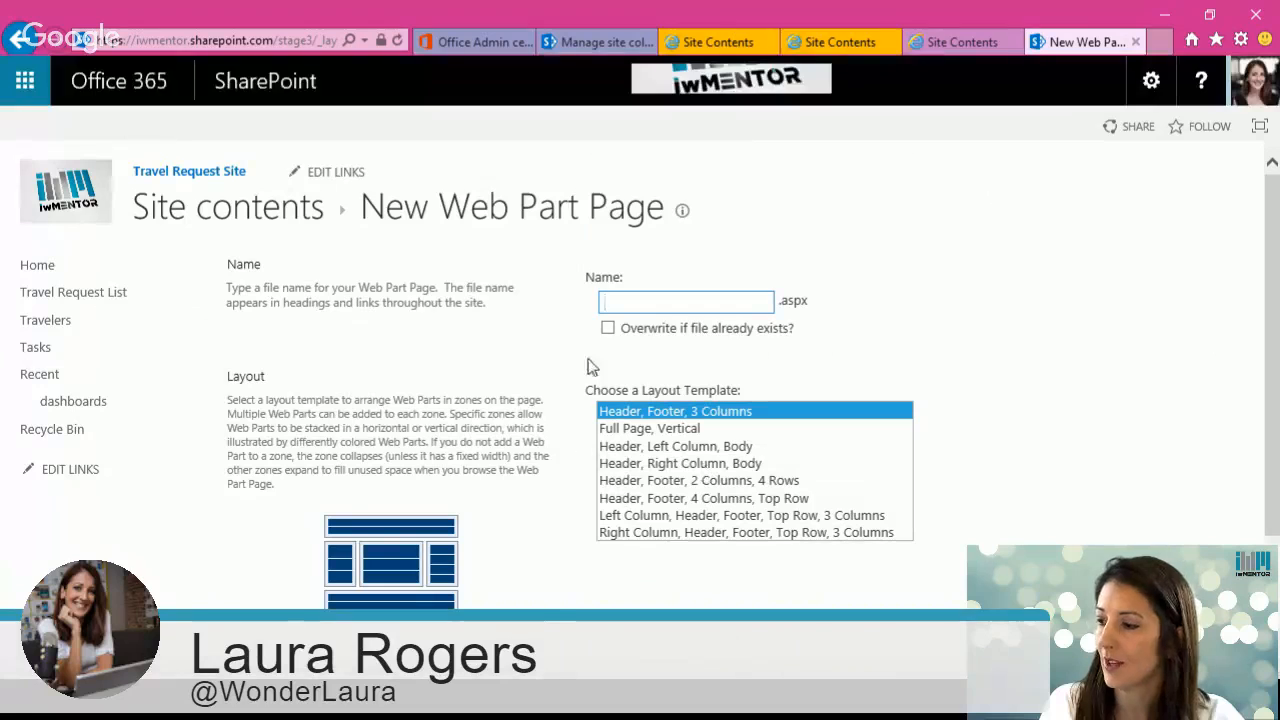
type("vp approval")
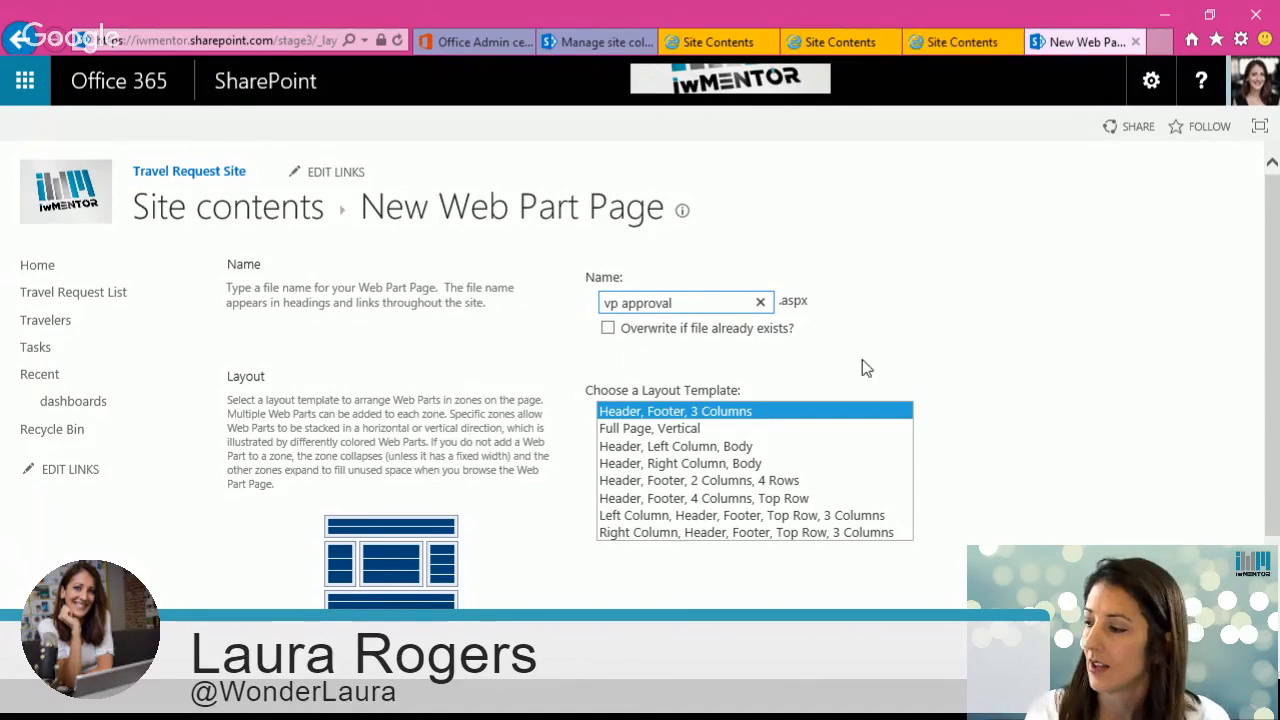
left_click_drag(1272, 538, 1272, 626)
left_click(840, 640)
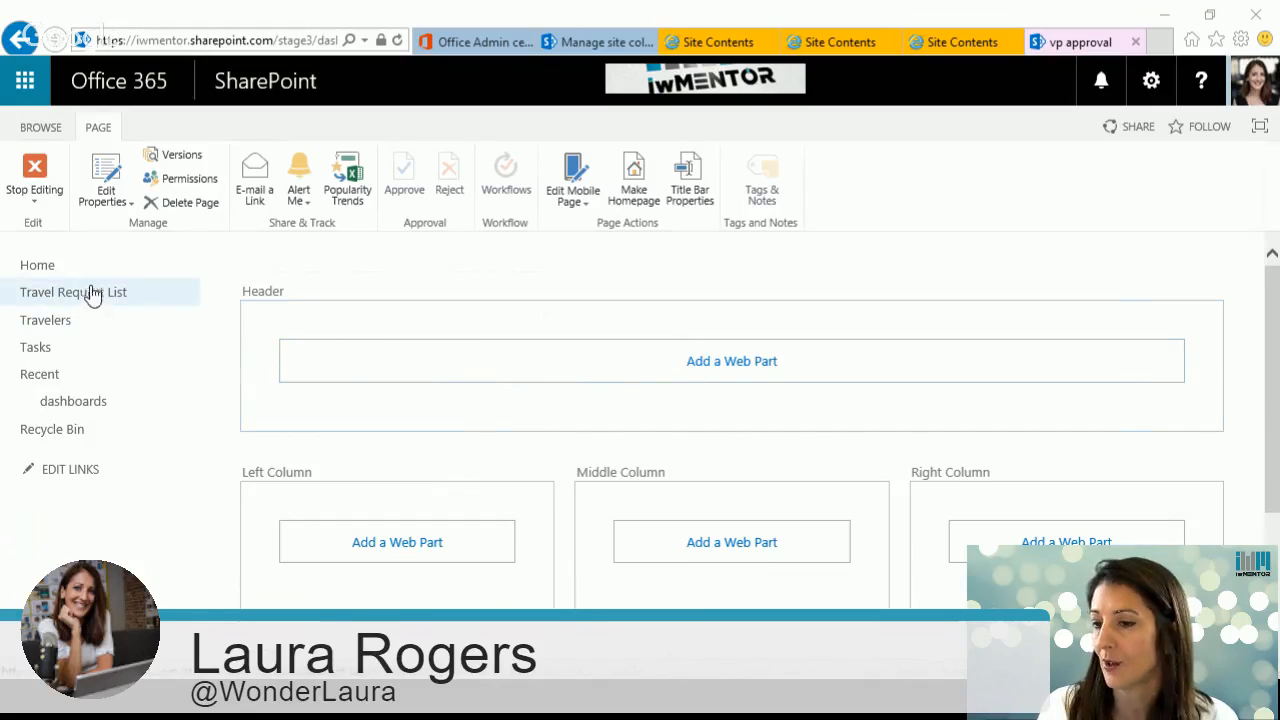
Step: Add the Department Approvers list web part to the Header zone of the vp approval page
left_click(665, 368)
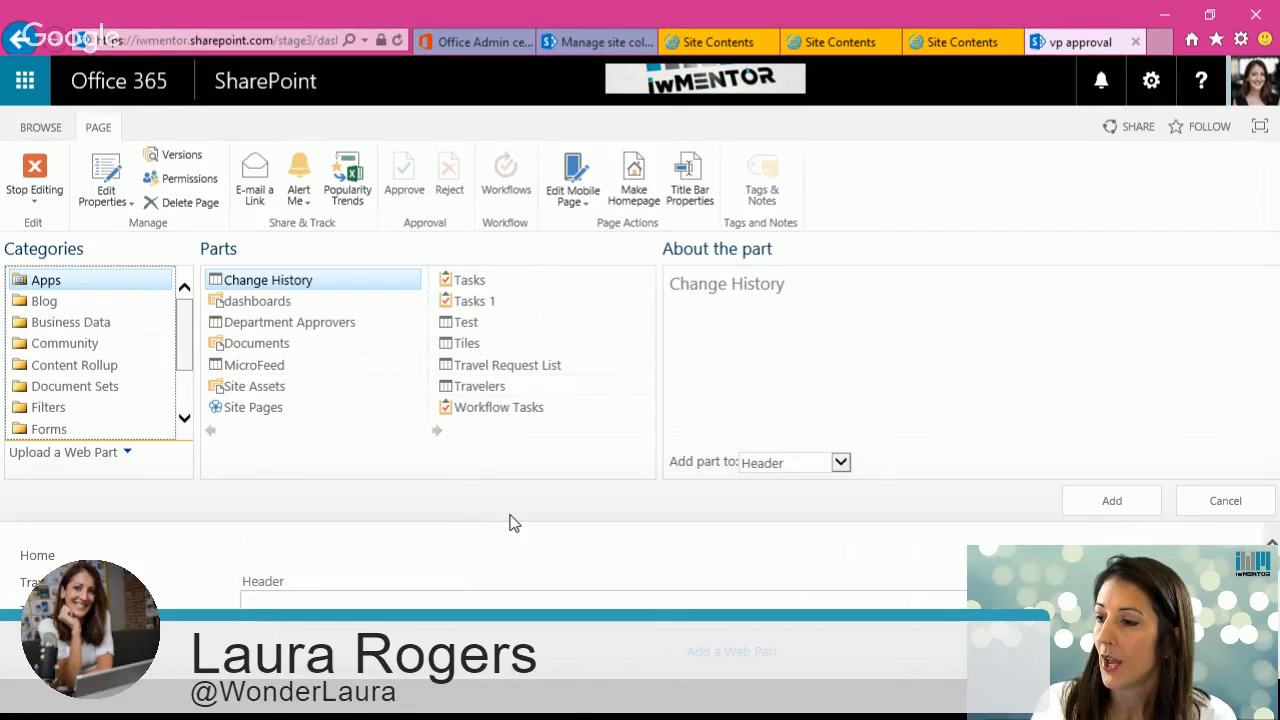
left_click(305, 325)
left_click(1110, 501)
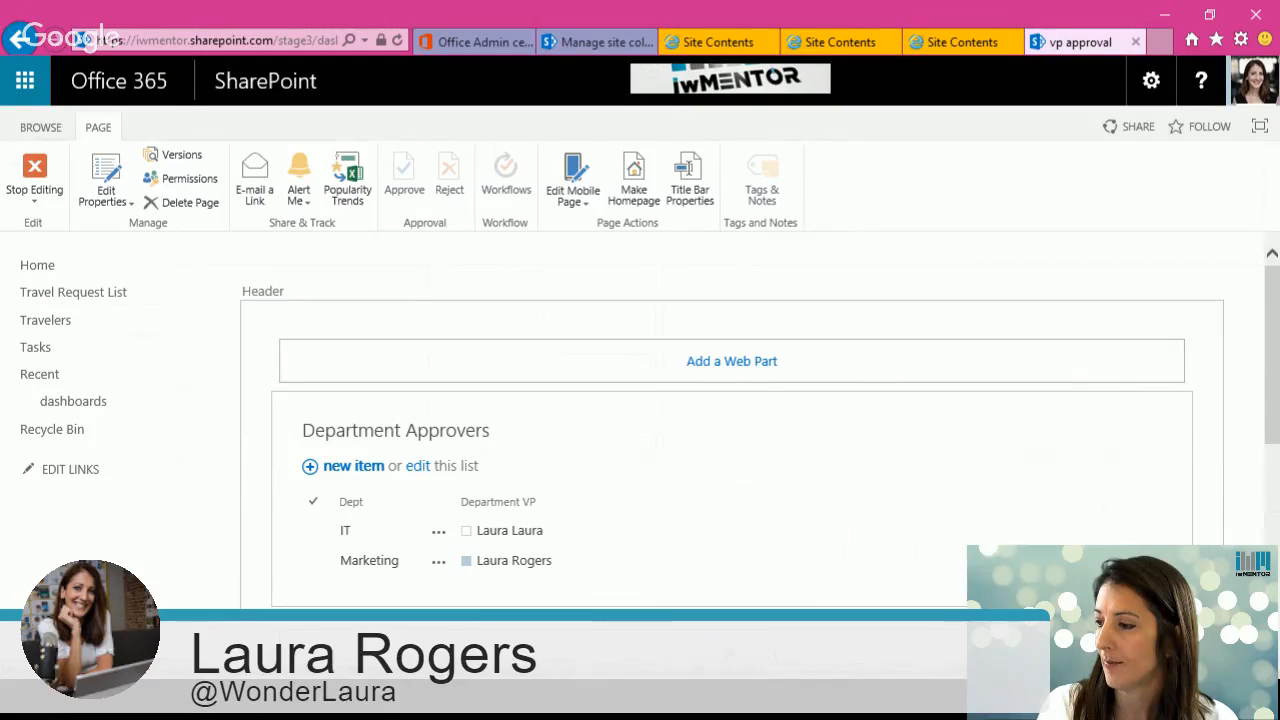
Step: Add the Travel Request List web part to the Header zone as well
left_click(731, 362)
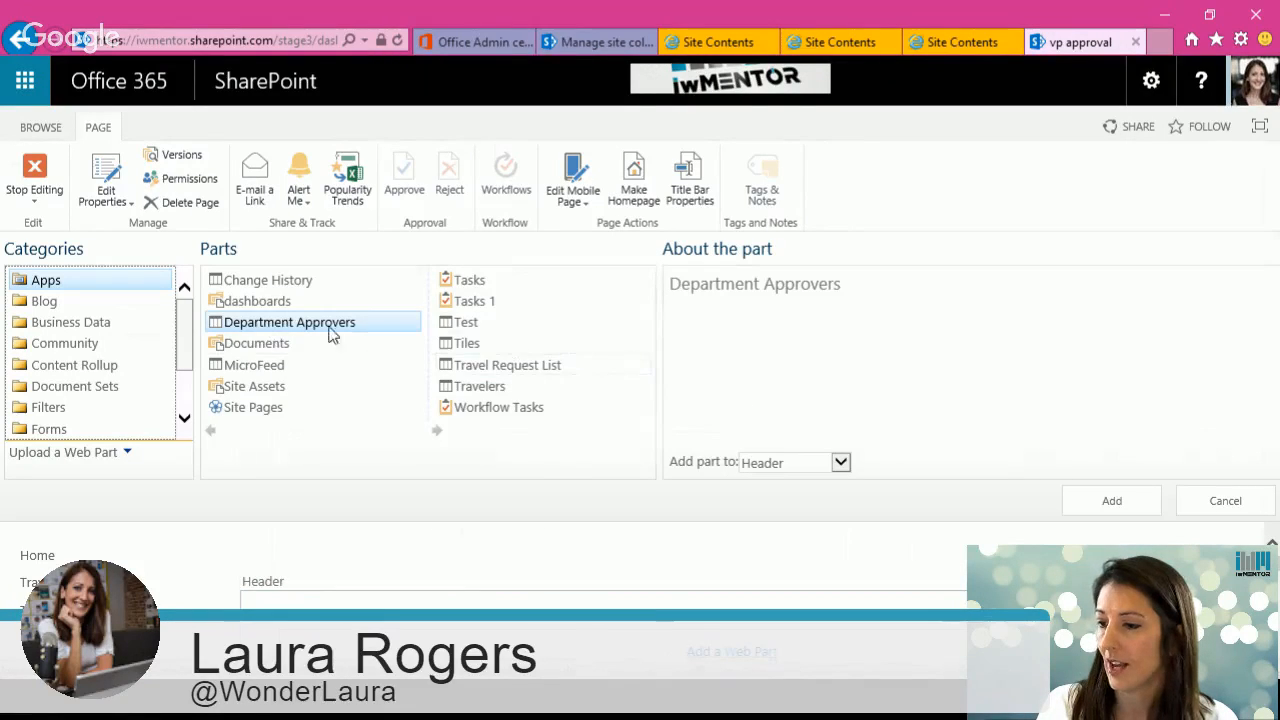
left_click(578, 366)
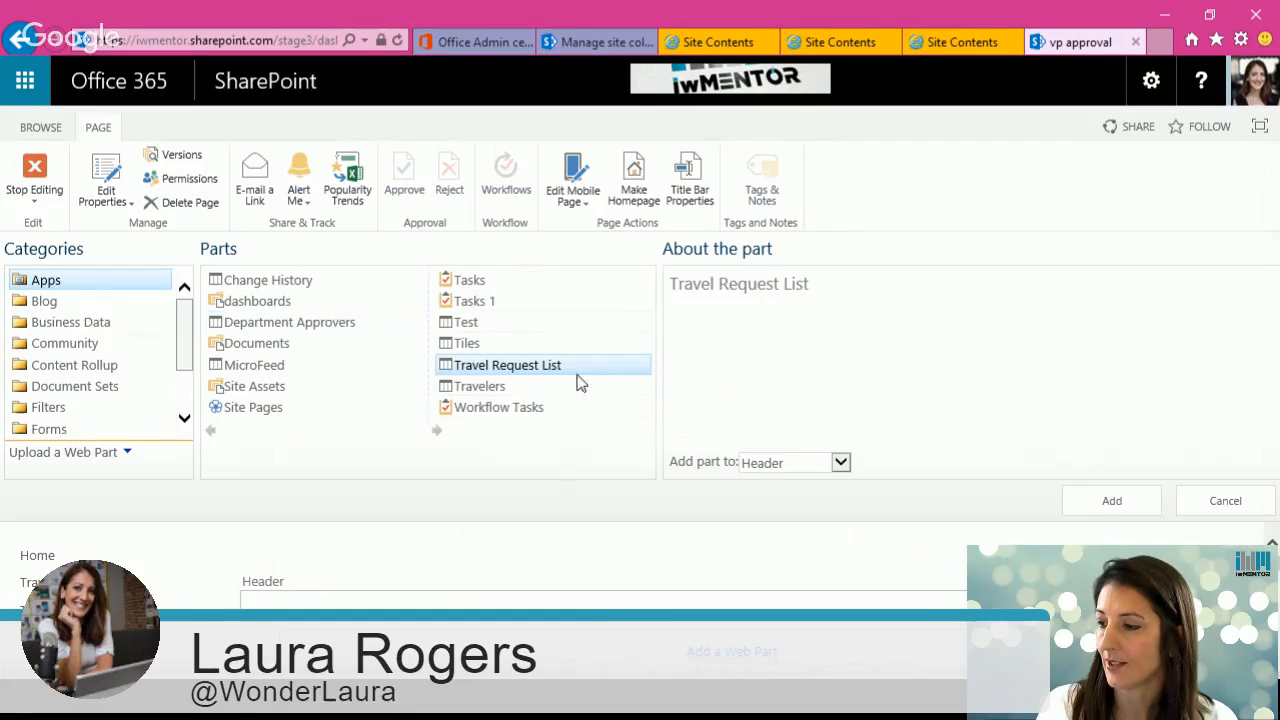
left_click(1114, 500)
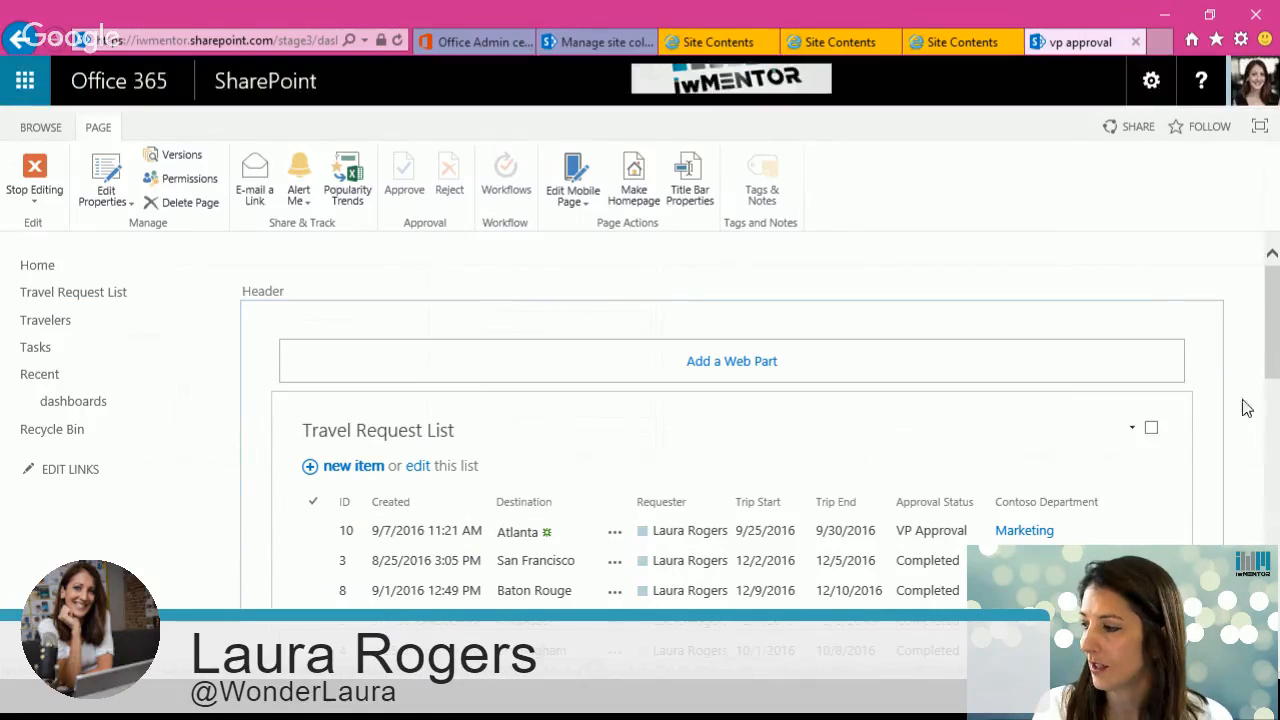
Step: Move the Department Approvers web part above the Travel Request List web part
scroll(588, 530, "down", 4)
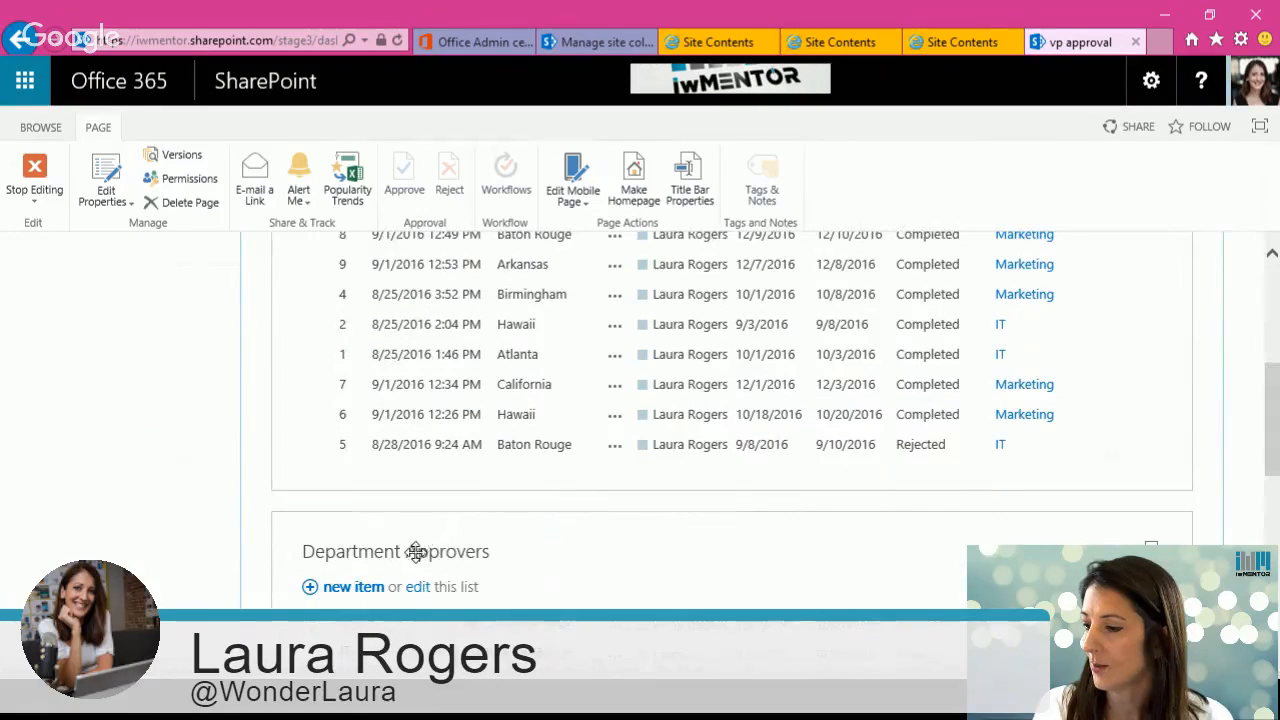
left_click_drag(416, 553, 395, 249)
scroll(1193, 305, "up", 5)
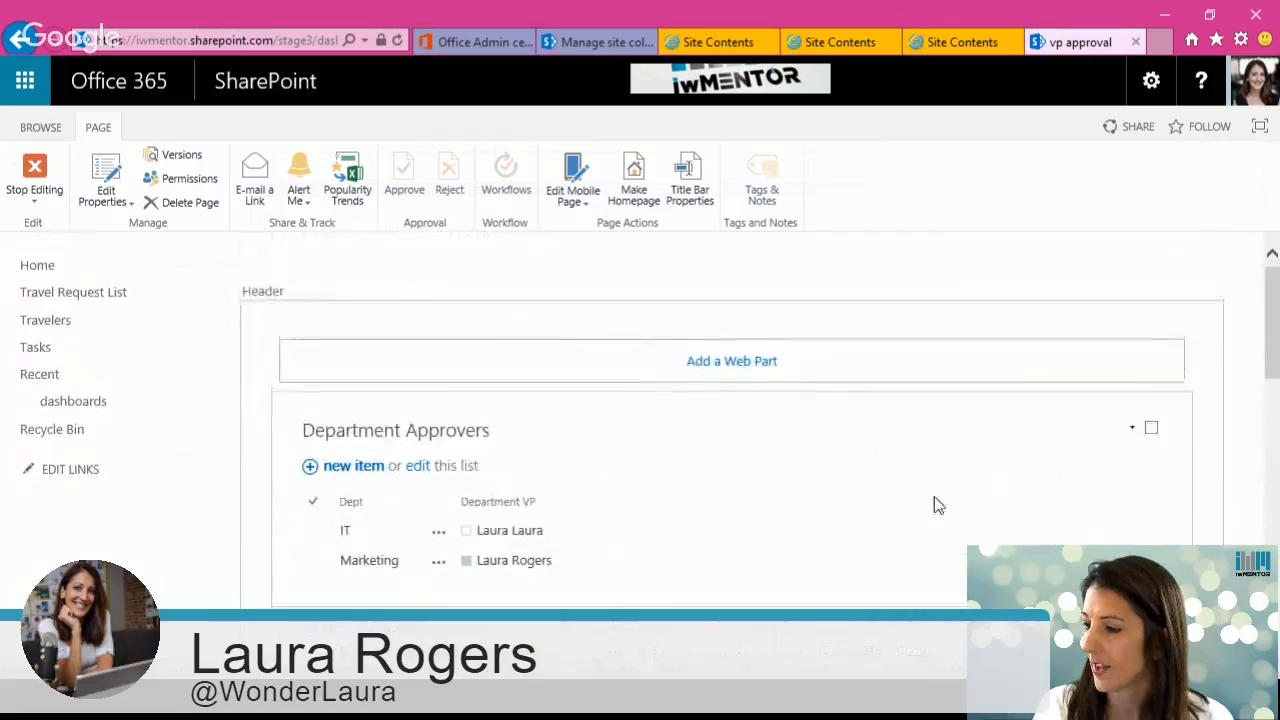
Step: Edit the Department Approvers web part to use the VP Department view with No Toolbar
left_click(1132, 428)
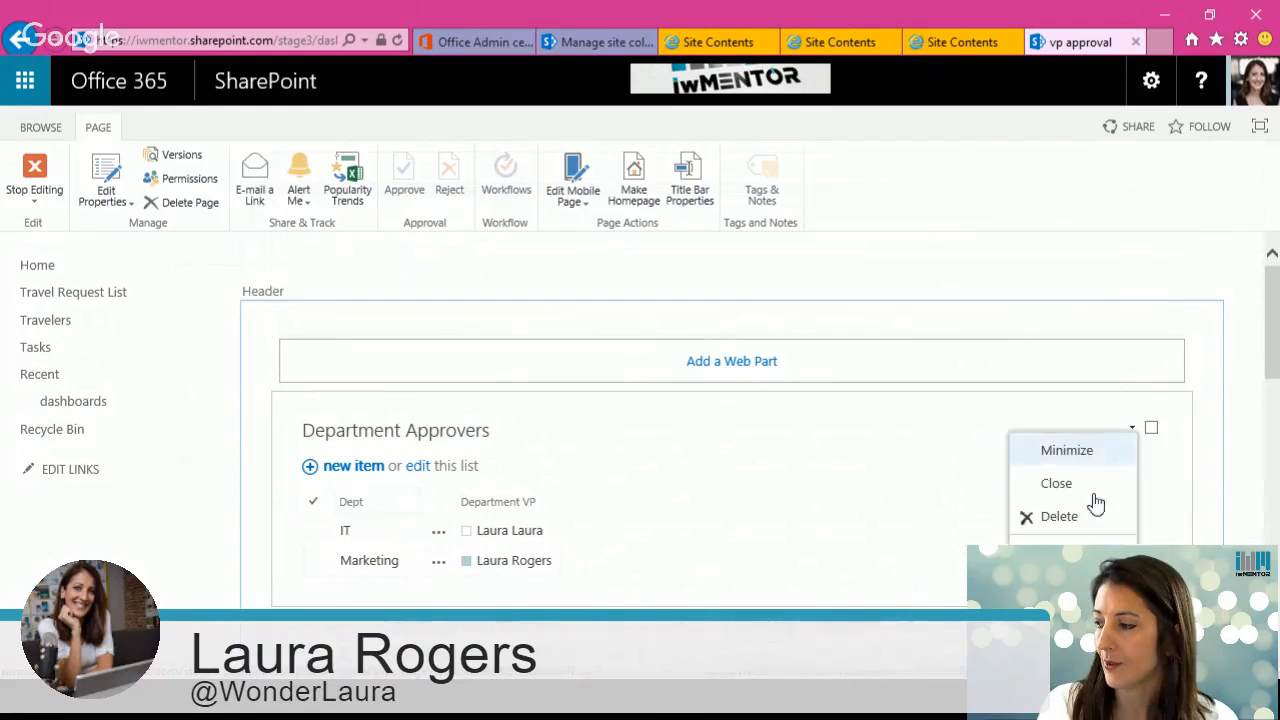
left_click(1080, 476)
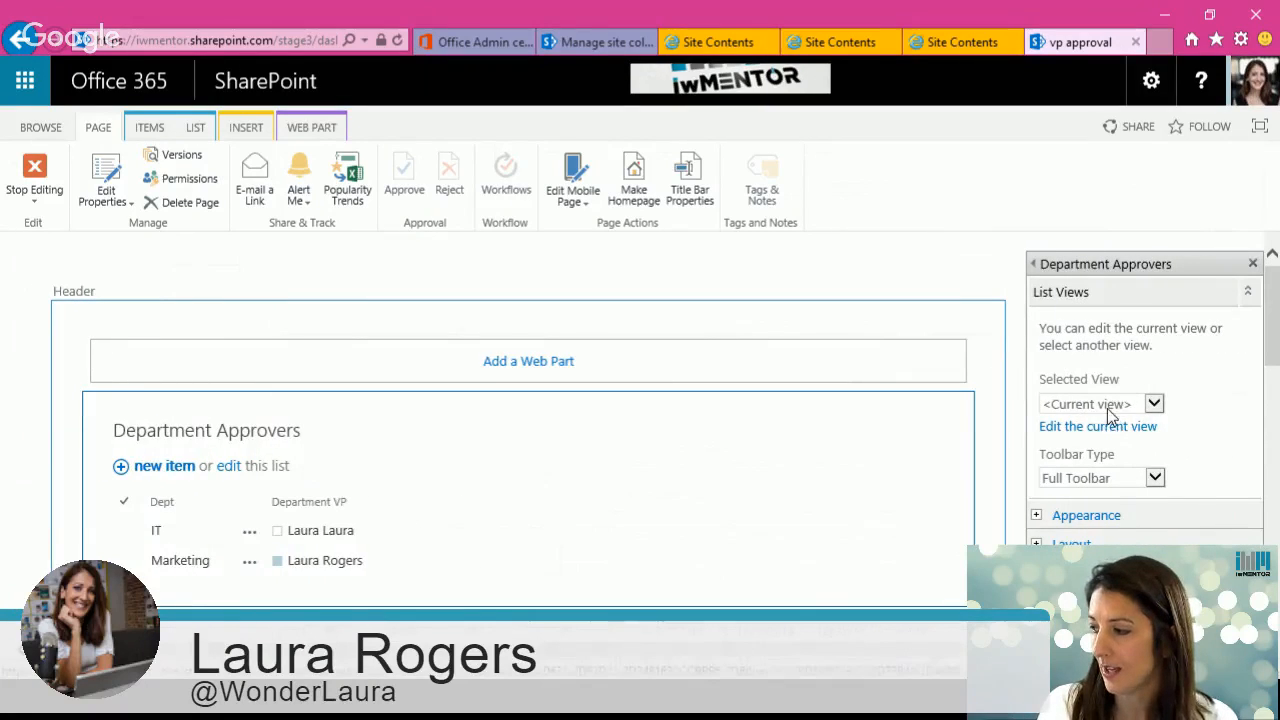
left_click(1105, 404)
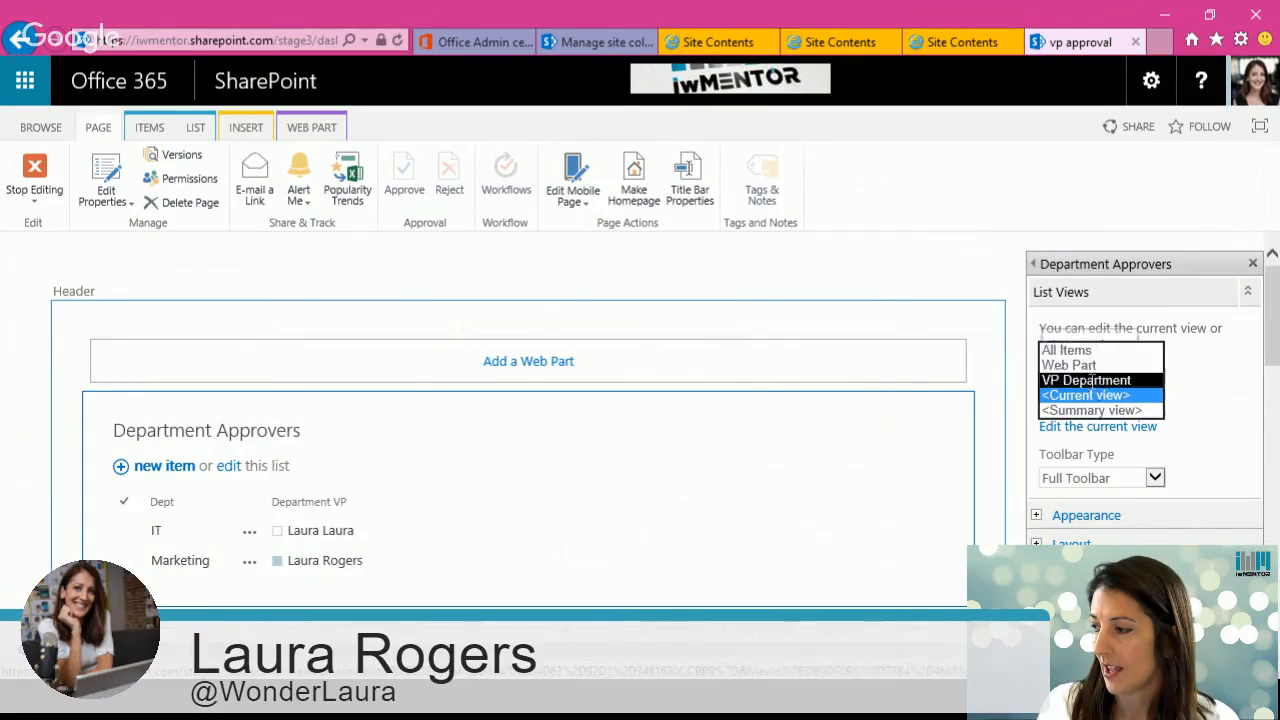
left_click(1086, 380)
left_click(837, 431)
left_click(1153, 478)
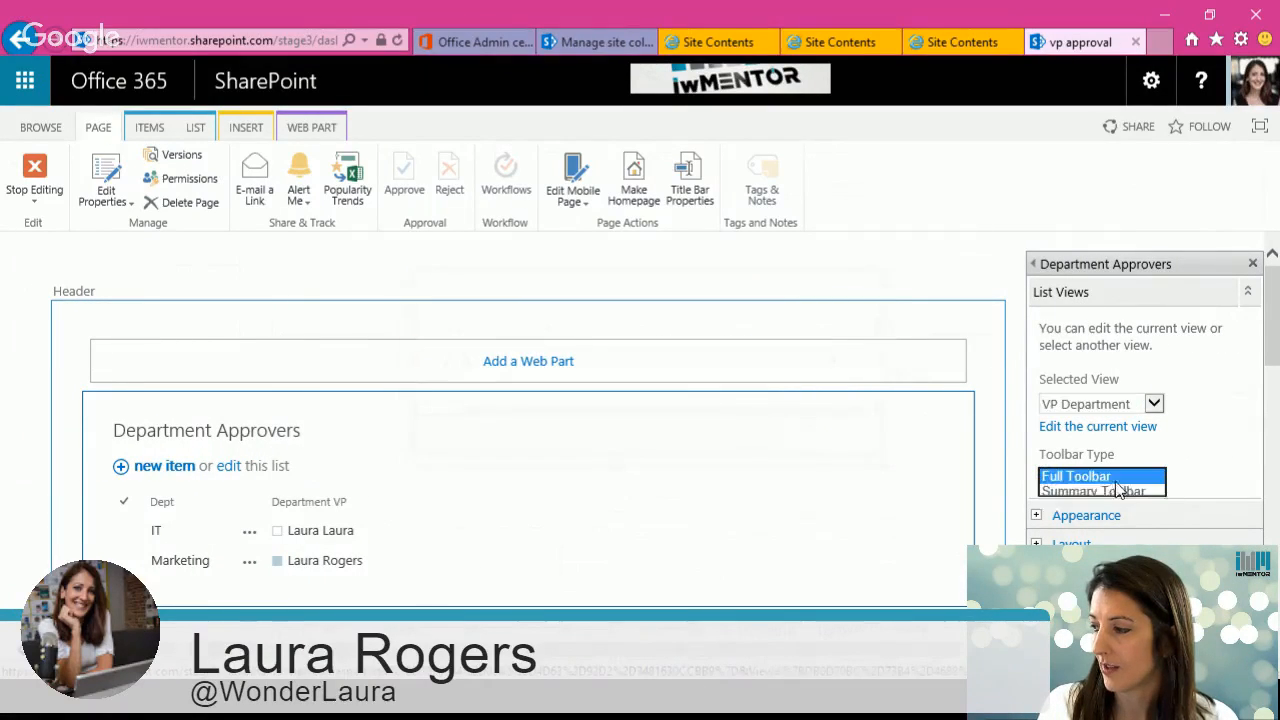
left_click(1065, 506)
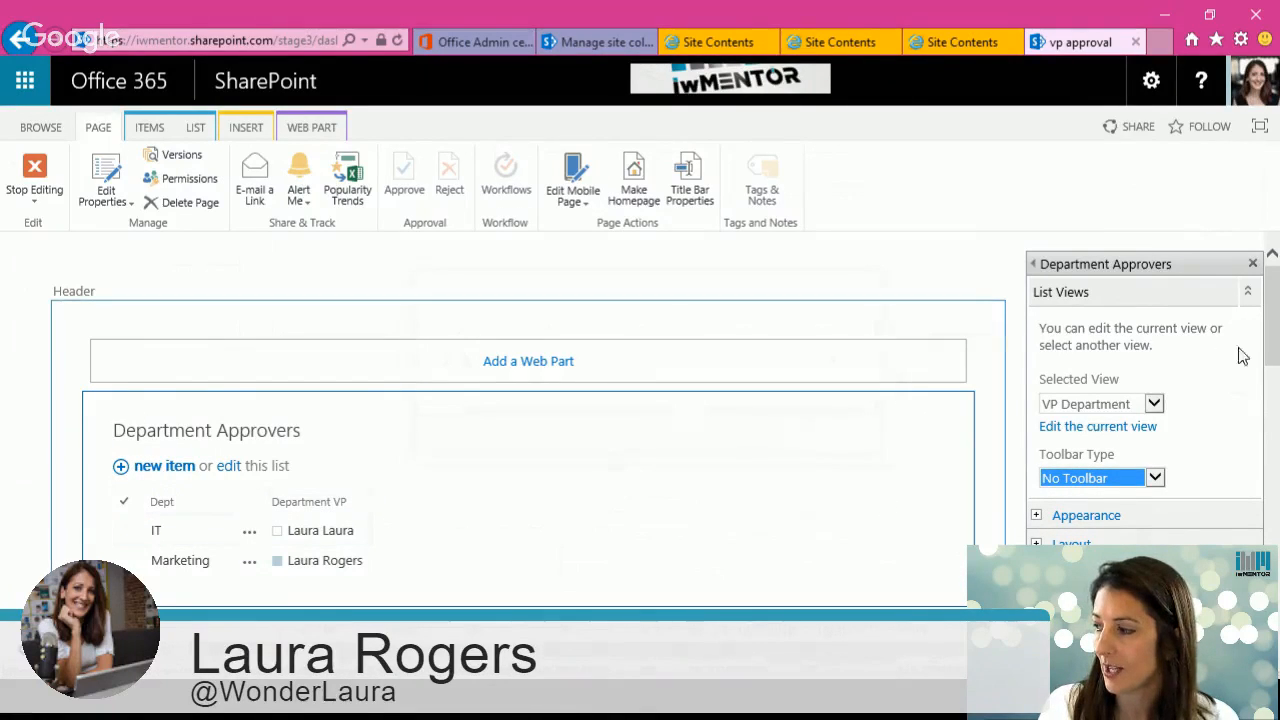
scroll(1237, 351, "down", 3)
left_click(1227, 418)
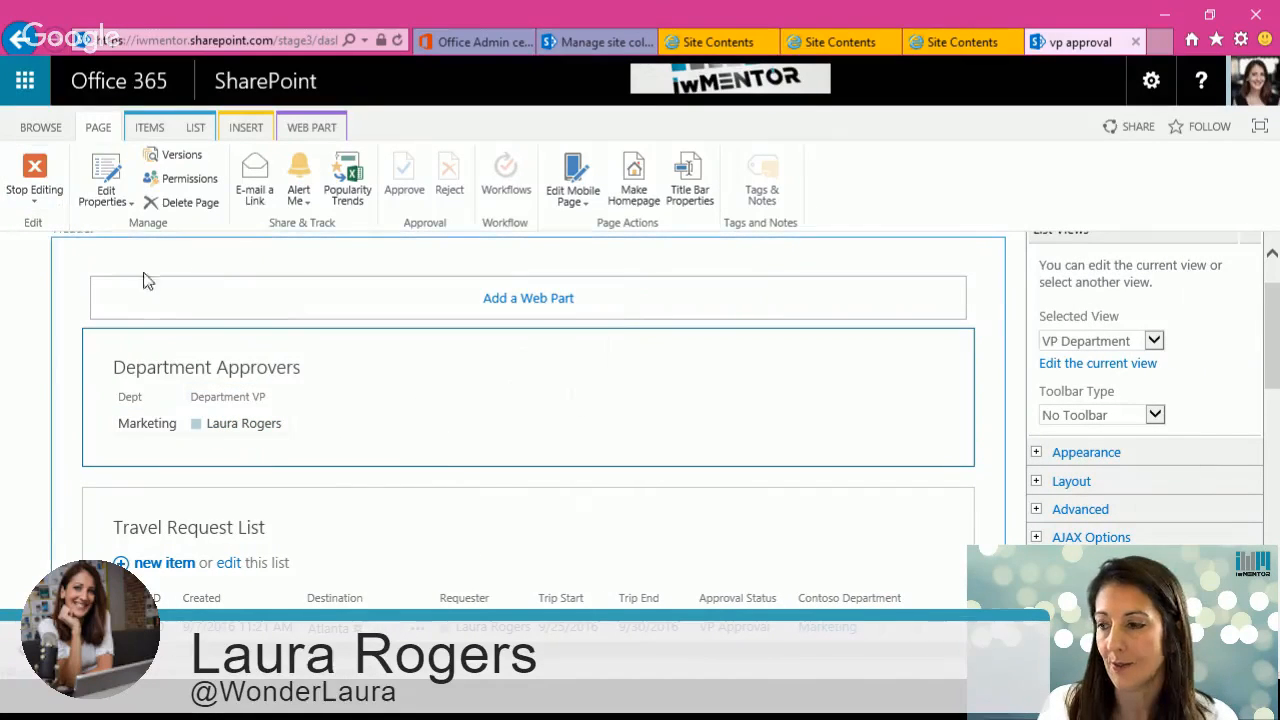
Step: Edit the Travel Request List web part to use the VP view
left_click(915, 528)
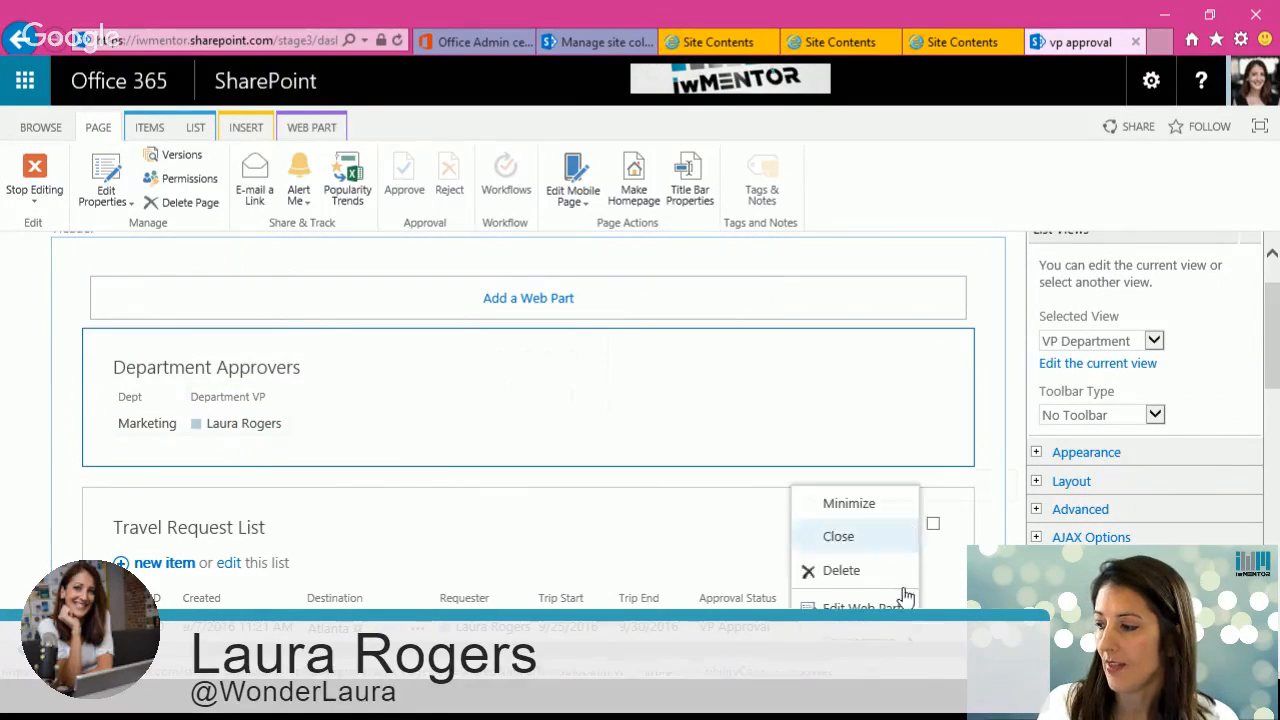
left_click(900, 604)
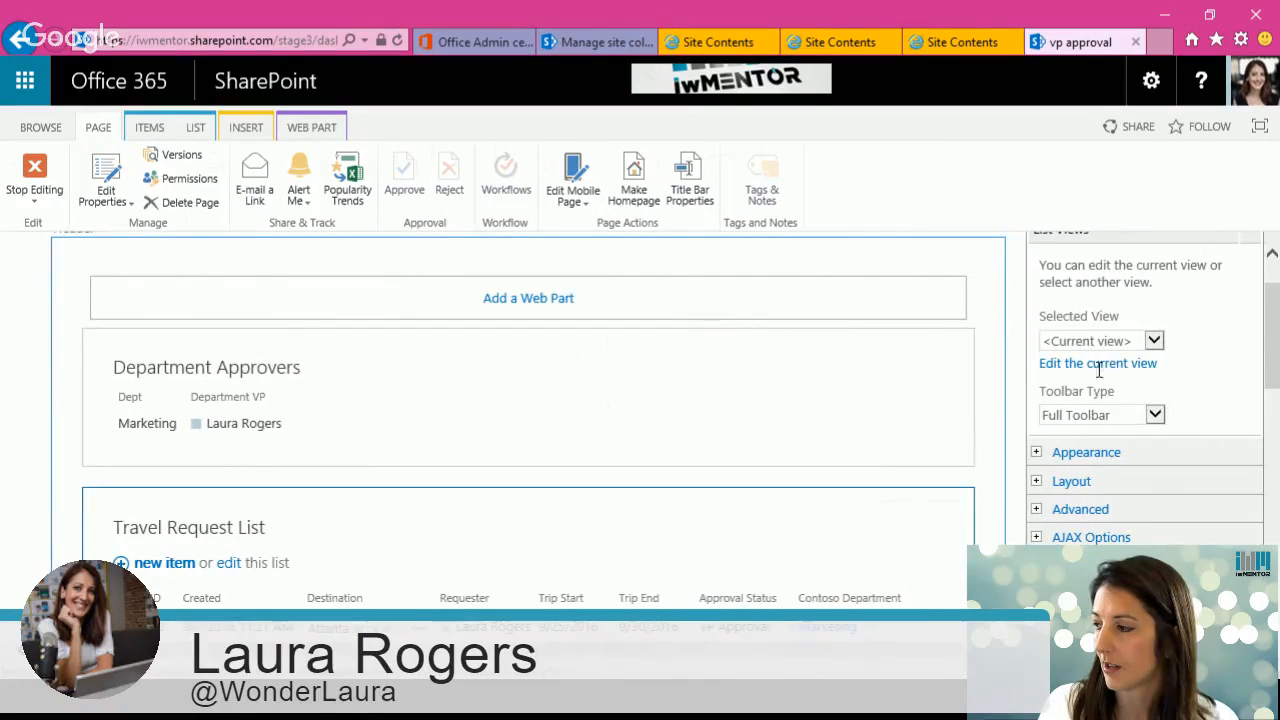
left_click(1097, 340)
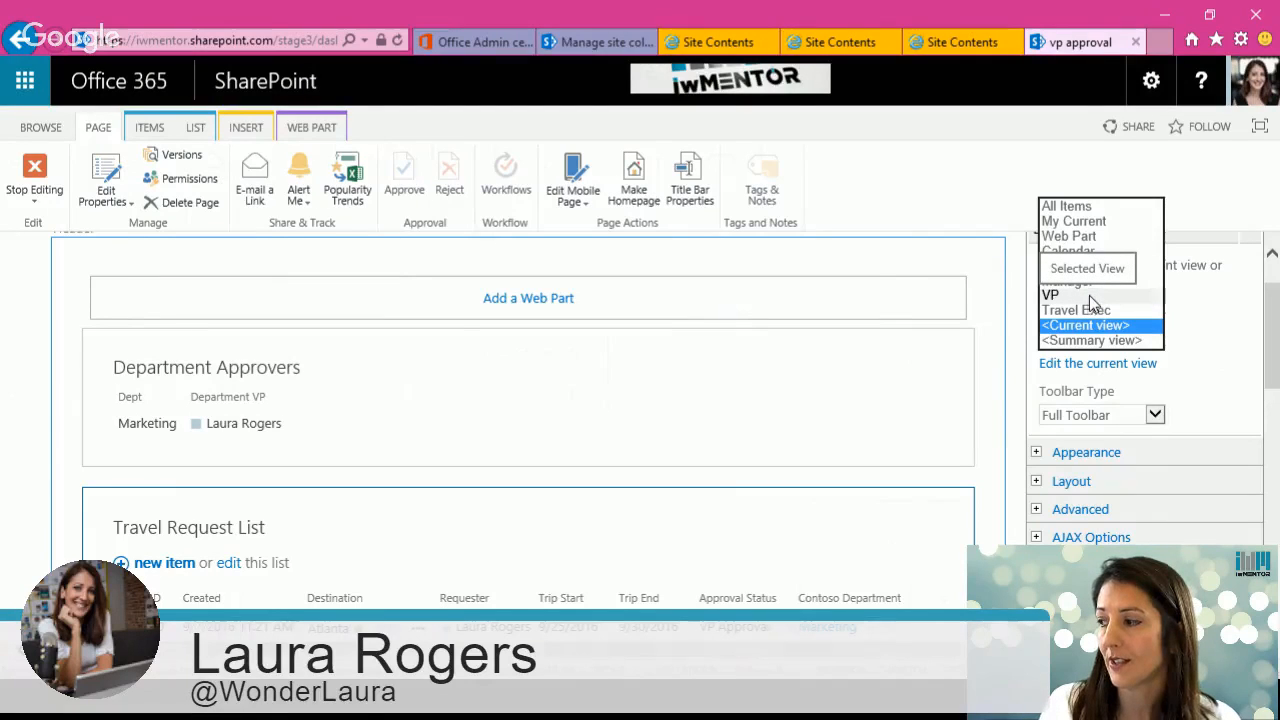
left_click(1088, 297)
left_click(832, 431)
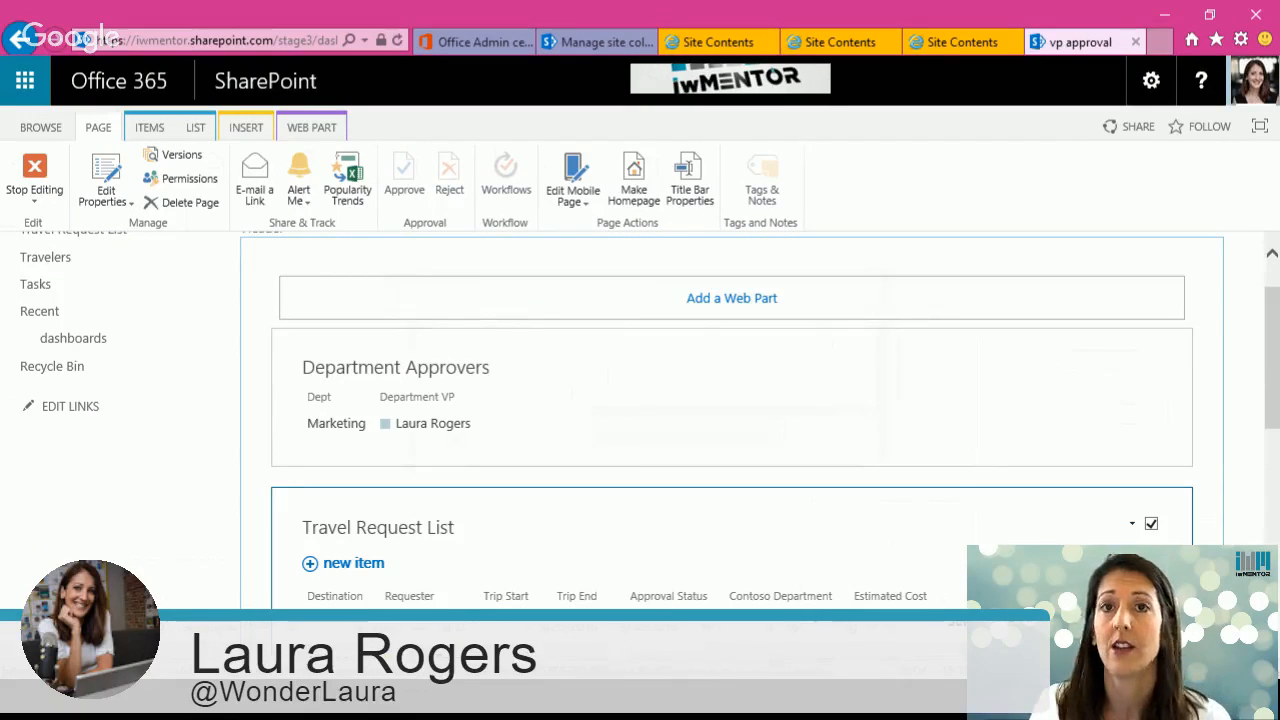
Step: Collapse and expand the Manager group in the Travel Request List web part to inspect its items
scroll(1272, 395, "down", 3)
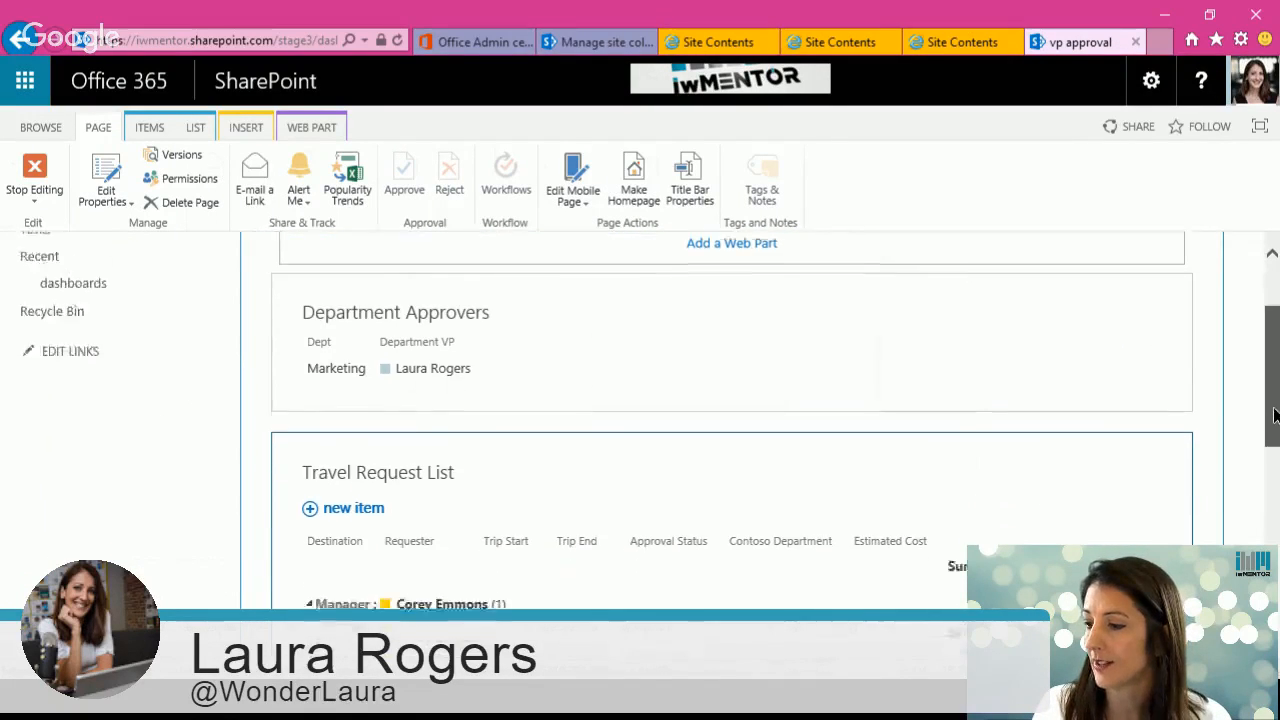
left_click_drag(1272, 420, 1272, 412)
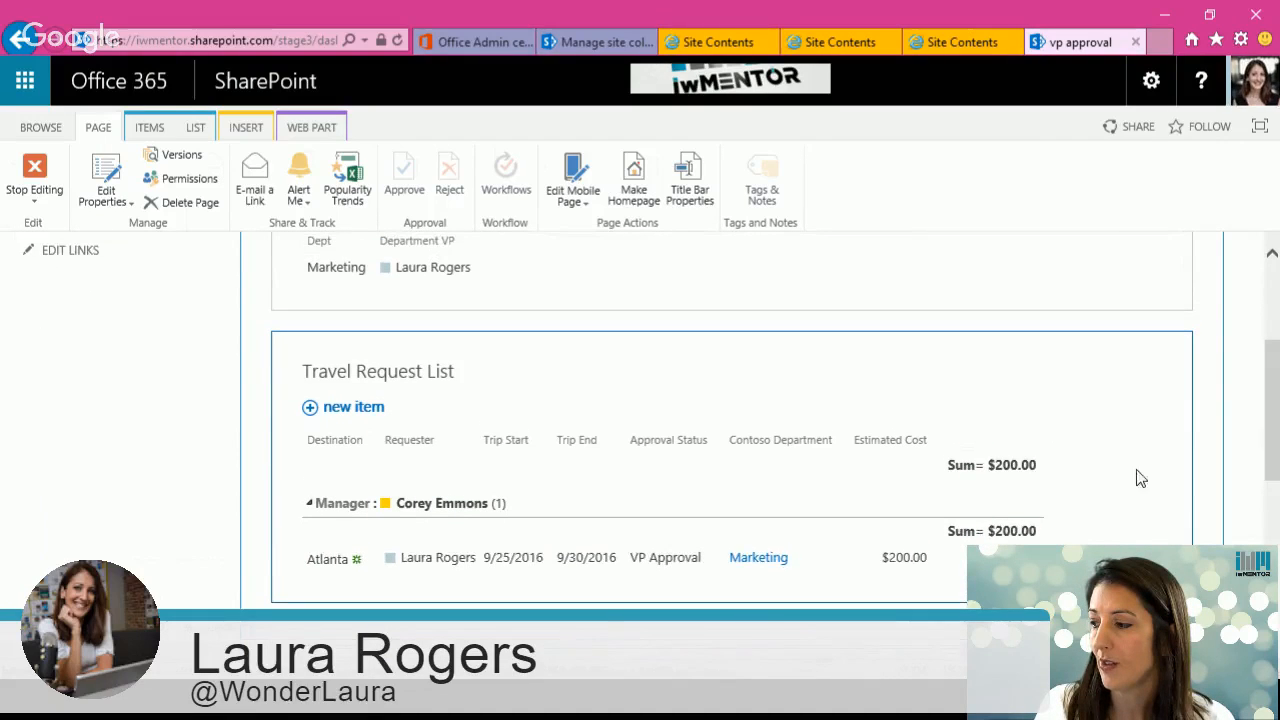
left_click(310, 505)
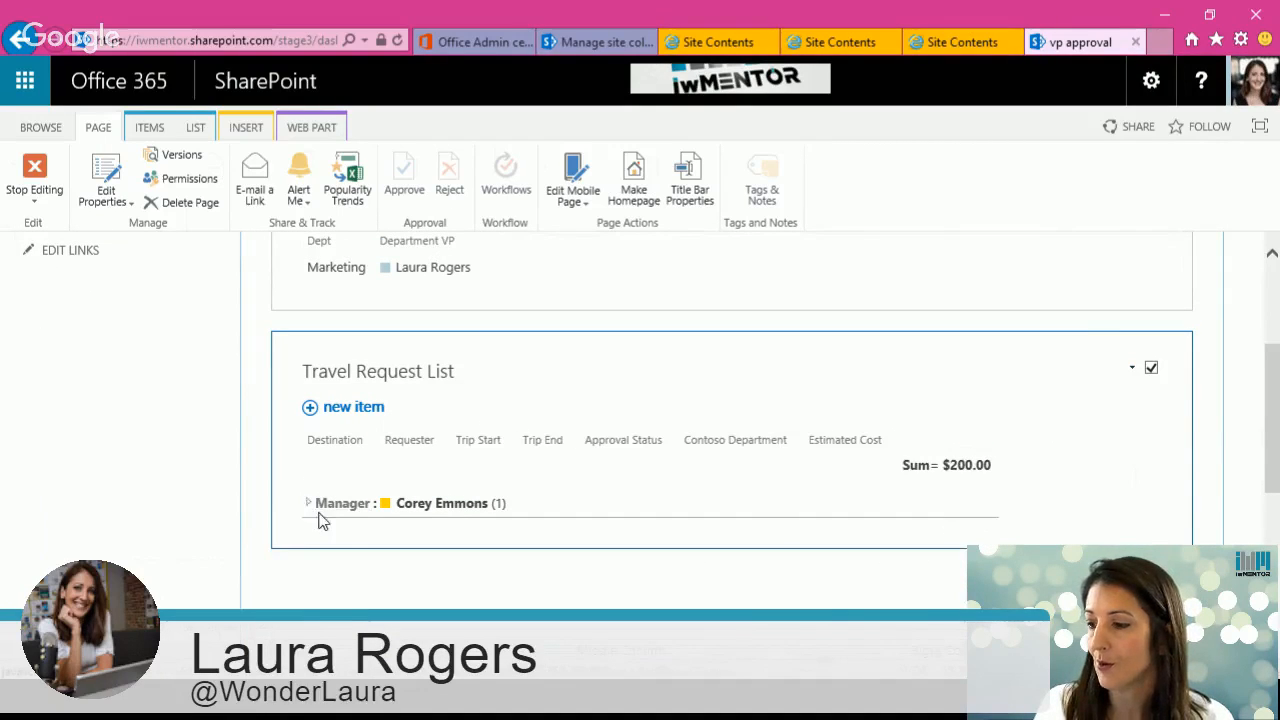
left_click(310, 505)
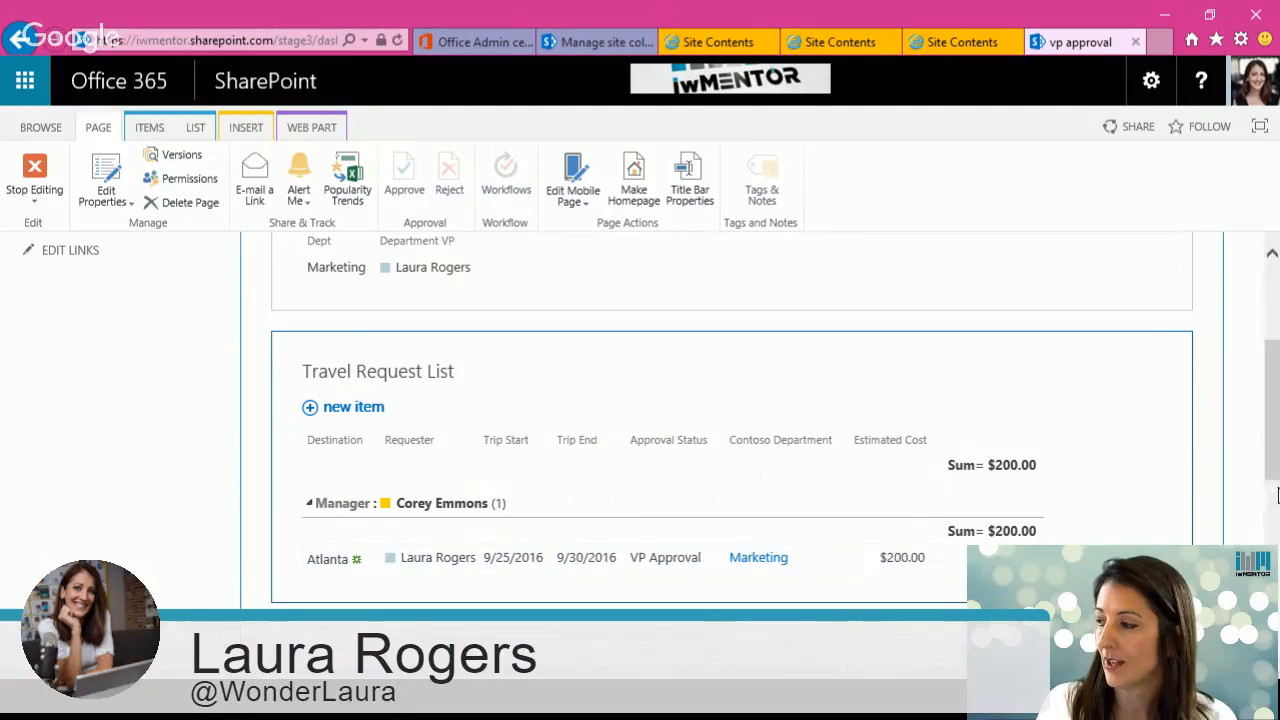
left_click_drag(1275, 470, 1273, 425)
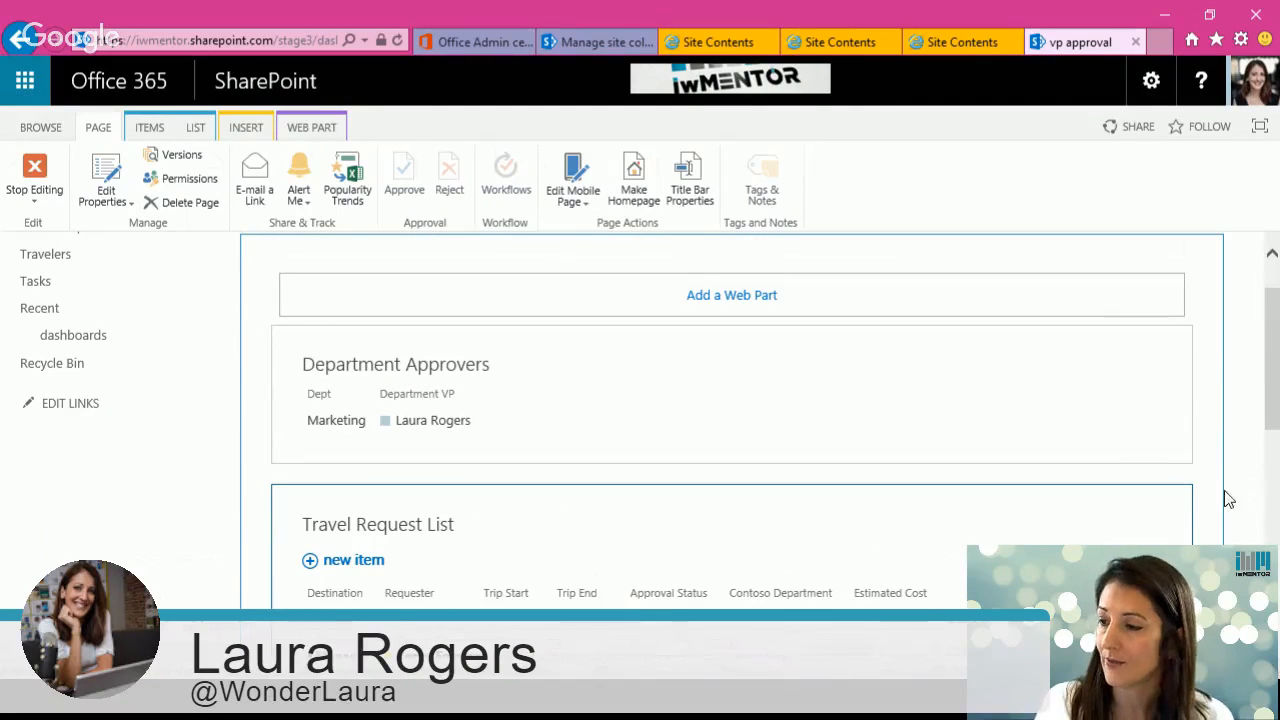
left_click(1133, 363)
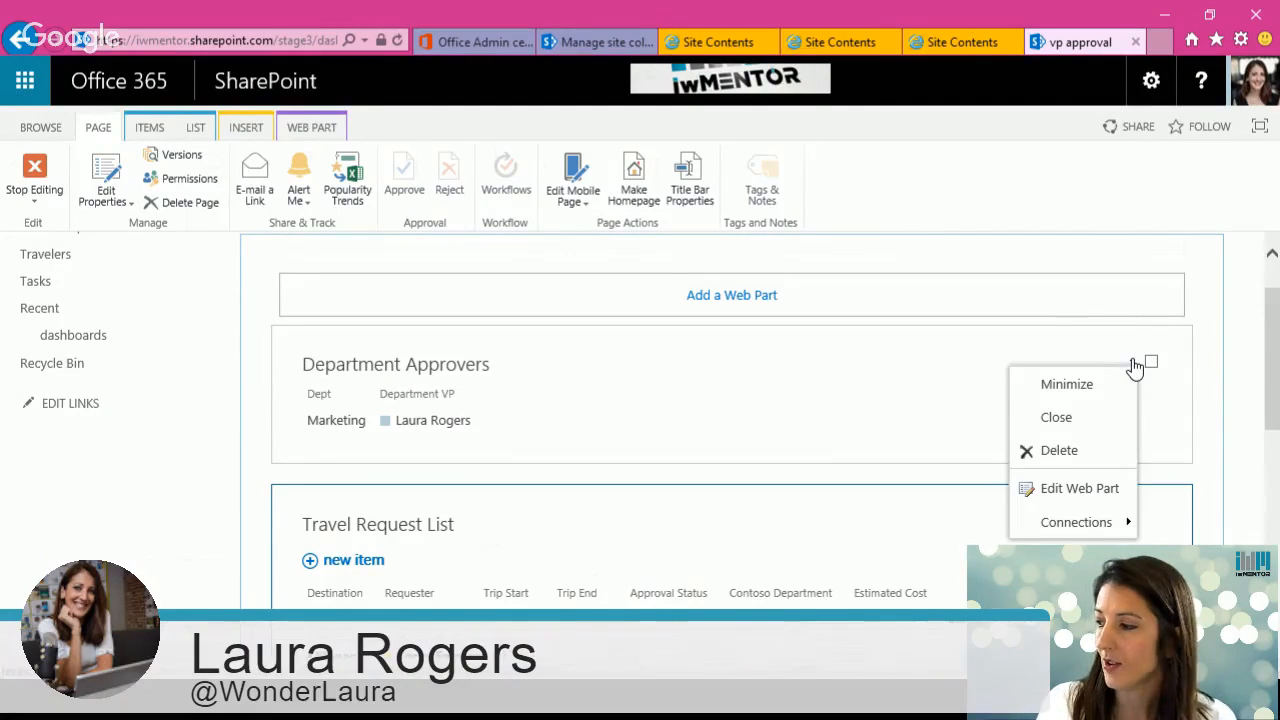
mouse_move(1097, 522)
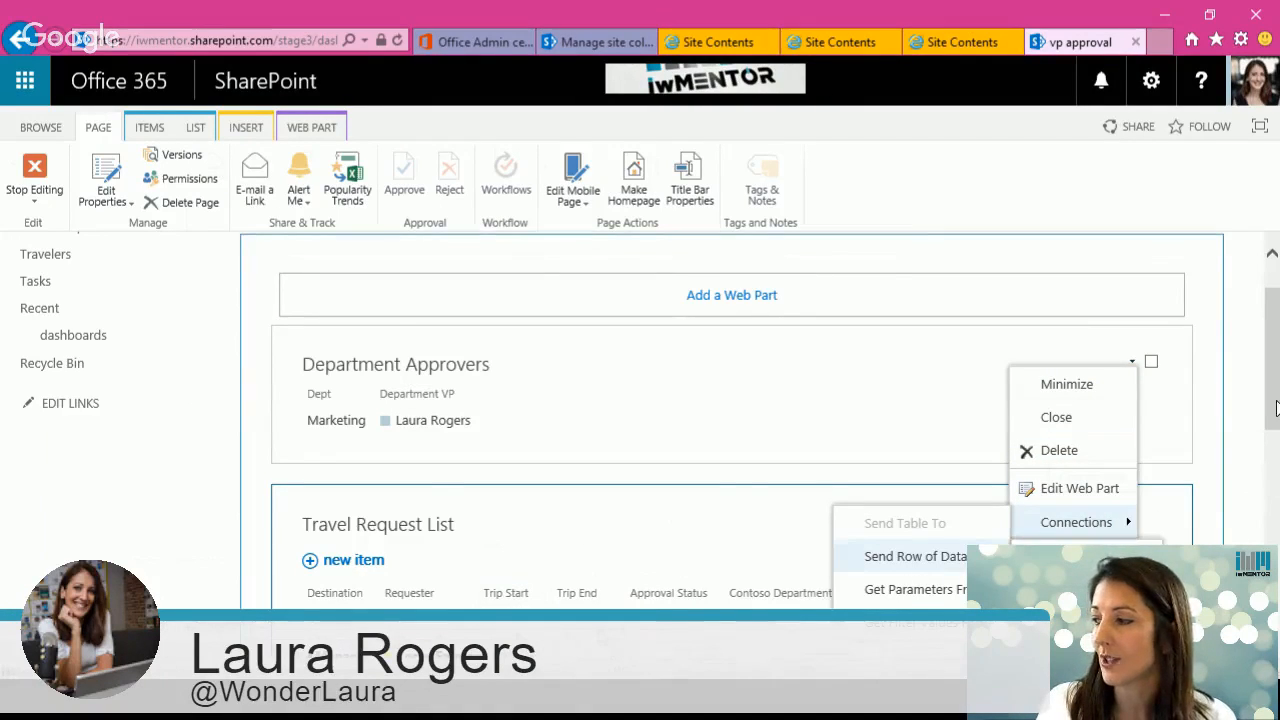
scroll(1275, 408, "down", 3)
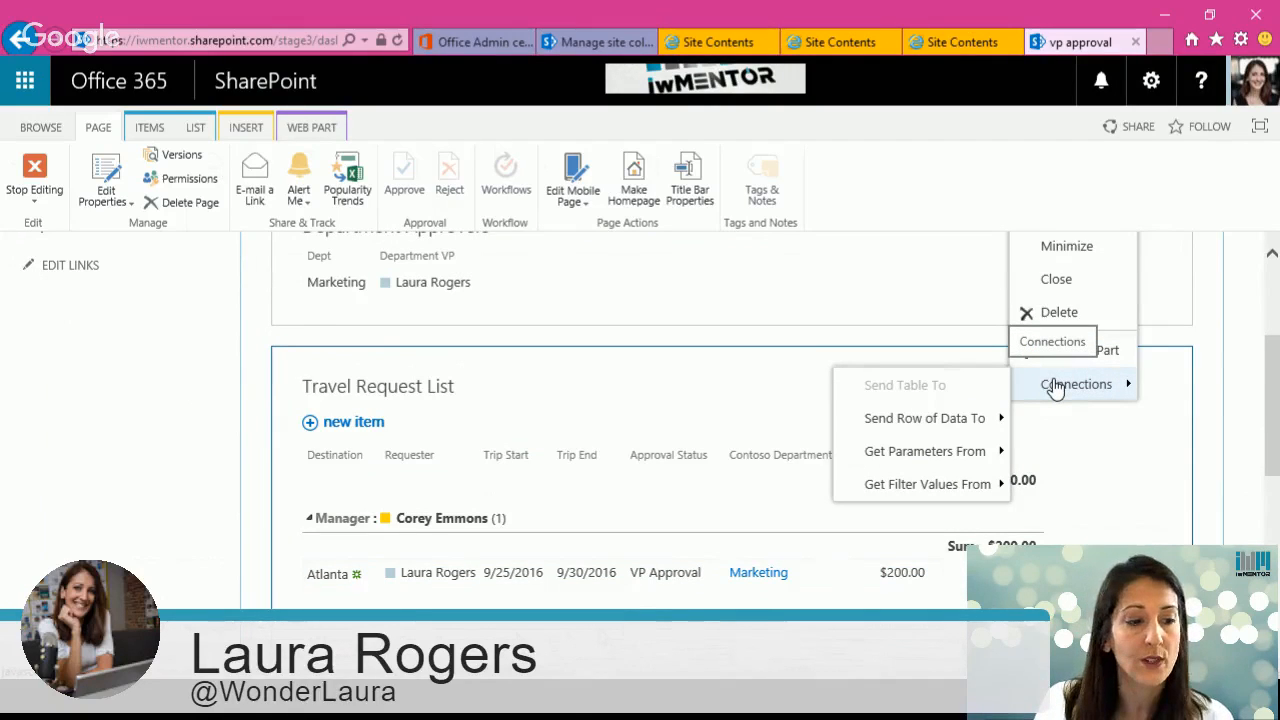
mouse_move(933, 425)
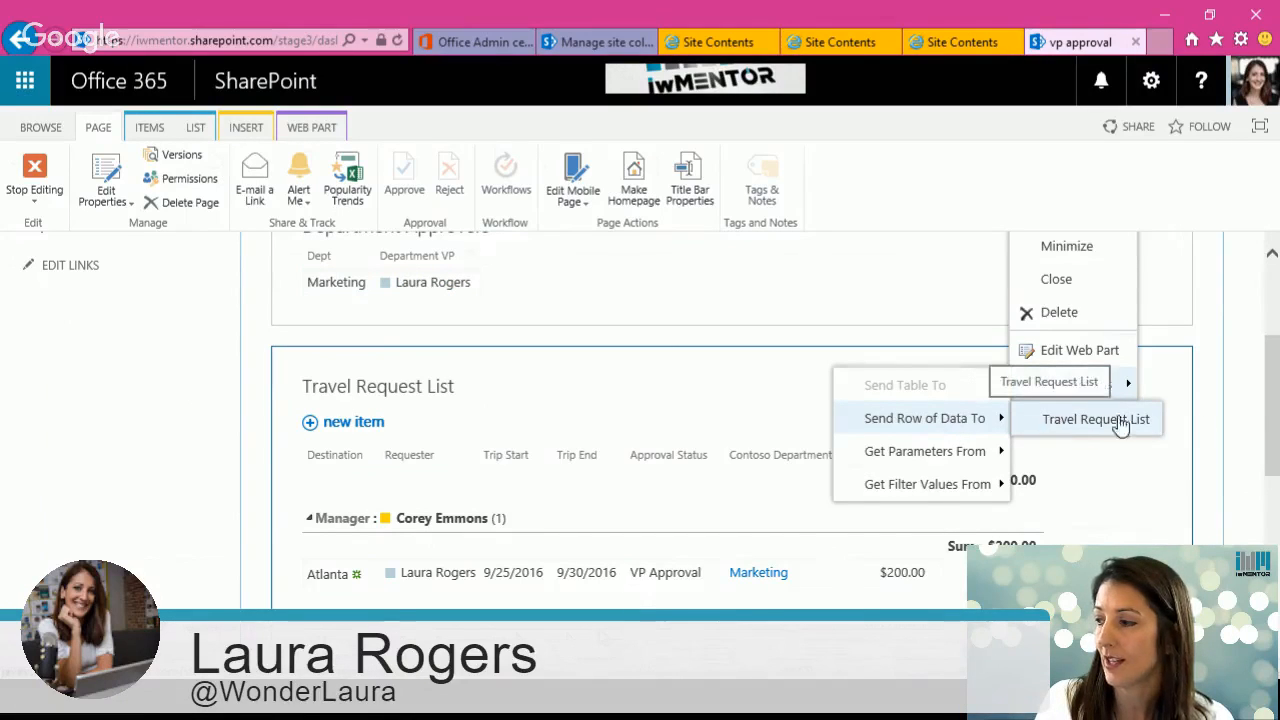
left_click(1248, 338)
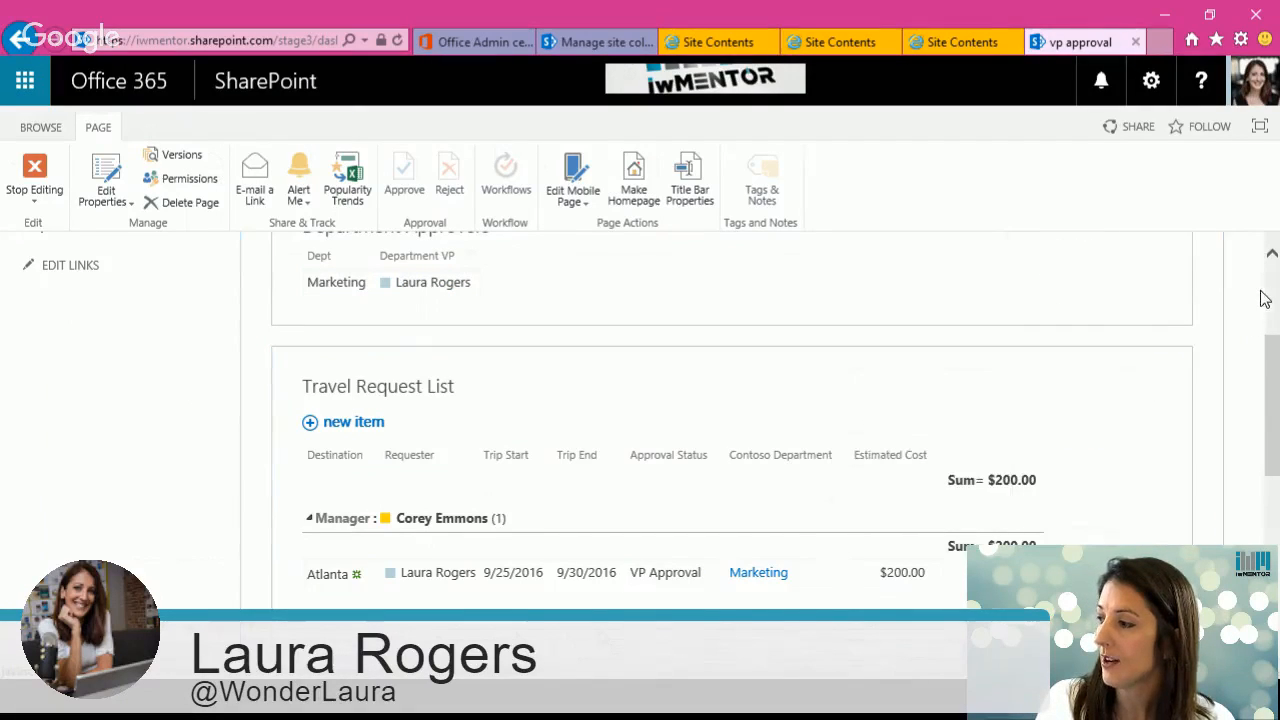
Step: Create a connection from the Department Approvers web part to the Travel Request List using the Get Filter Values From connection type
scroll(1260, 294, "up", 2)
left_click(1135, 432)
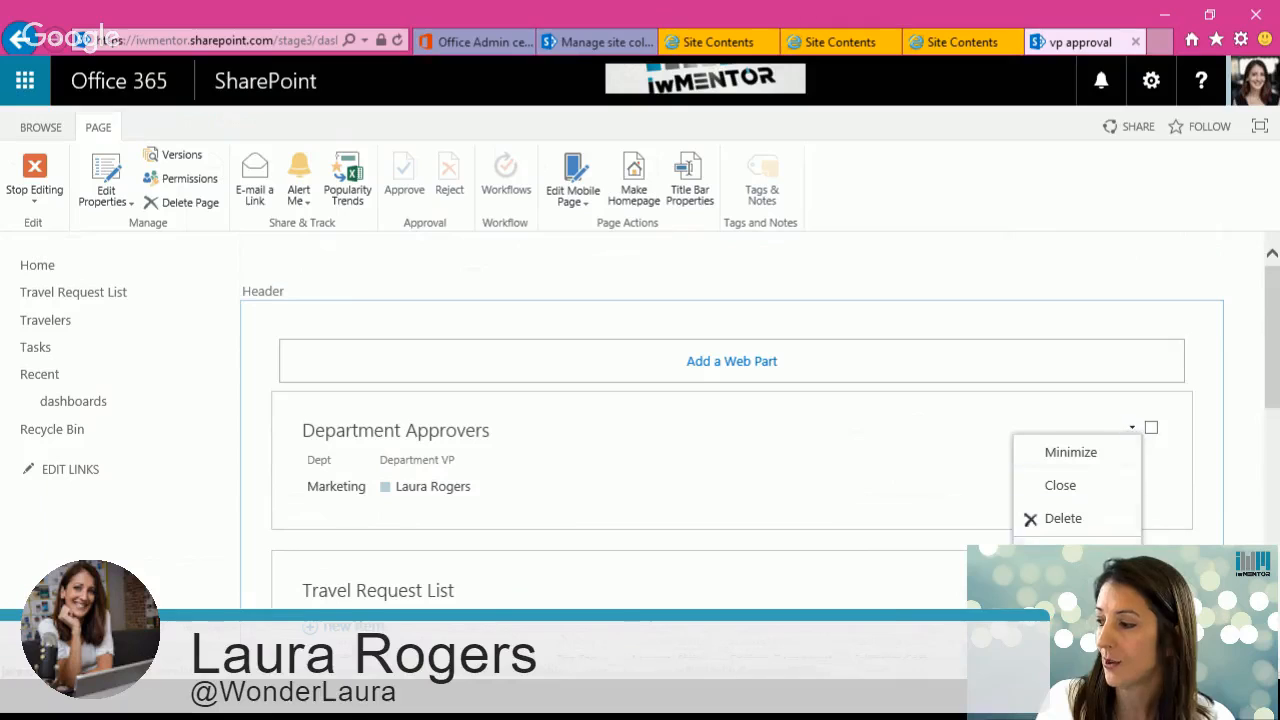
mouse_move(1070, 550)
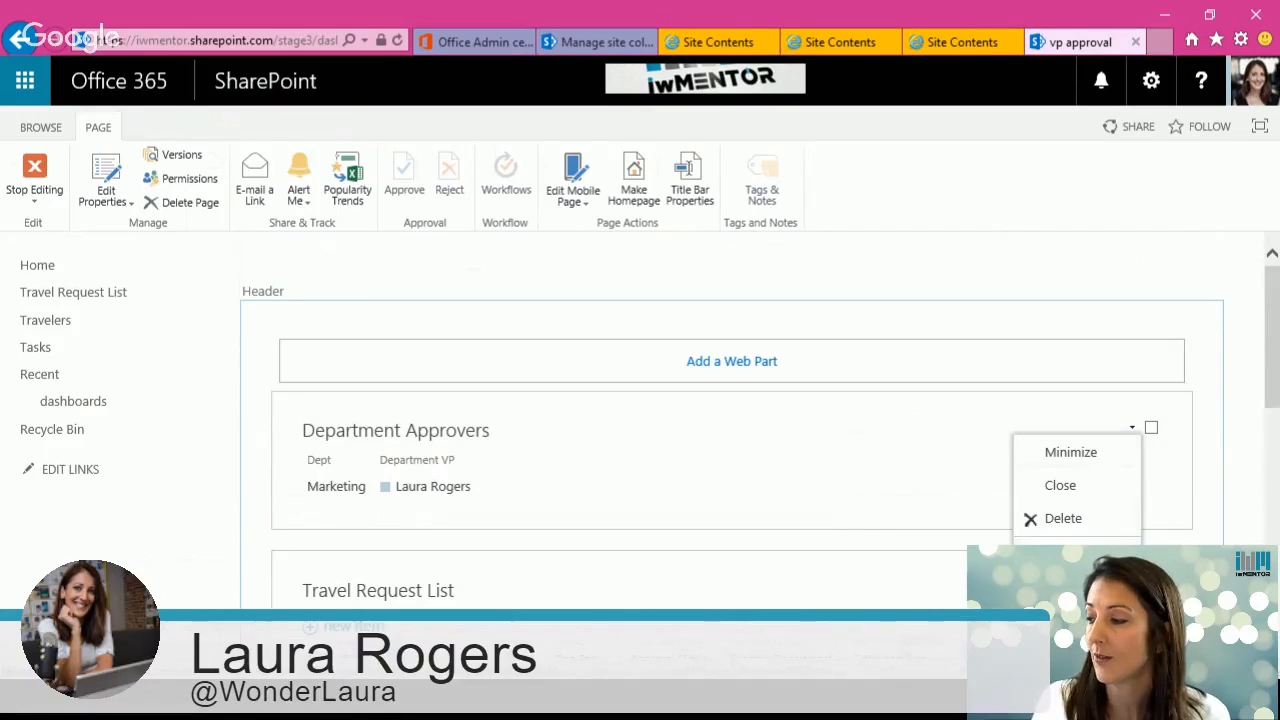
left_click(763, 573)
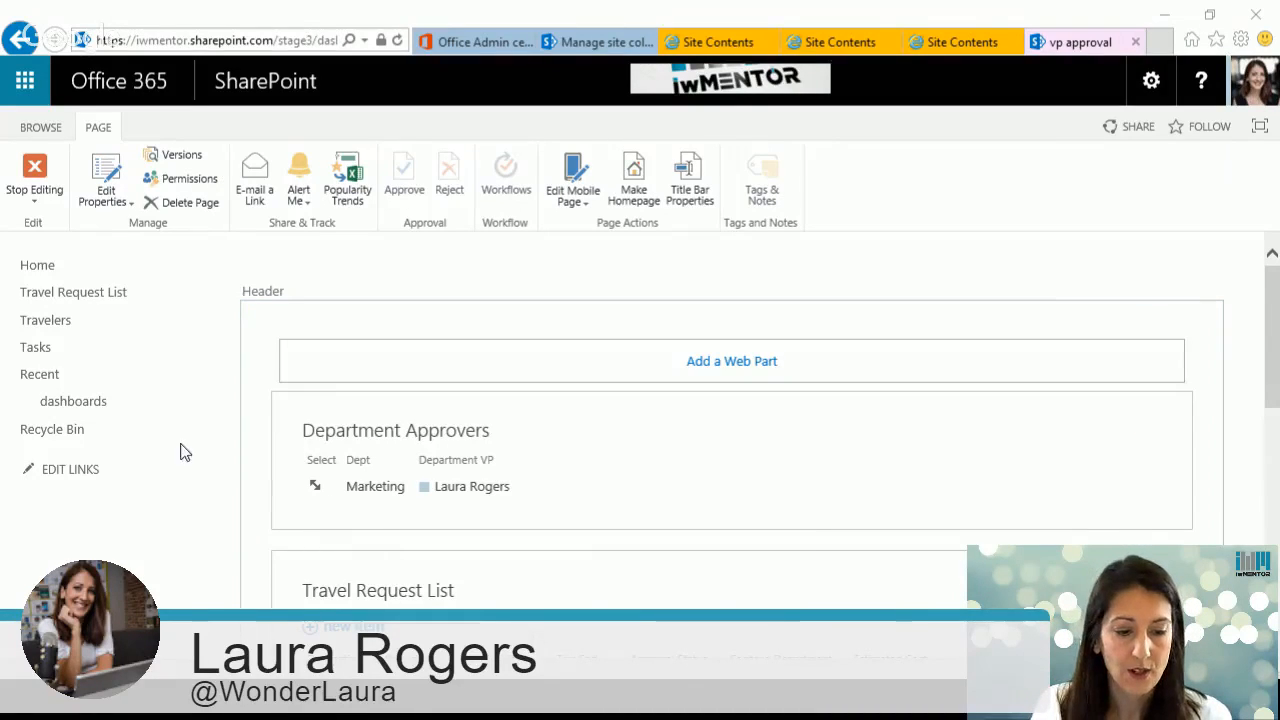
left_click(730, 360)
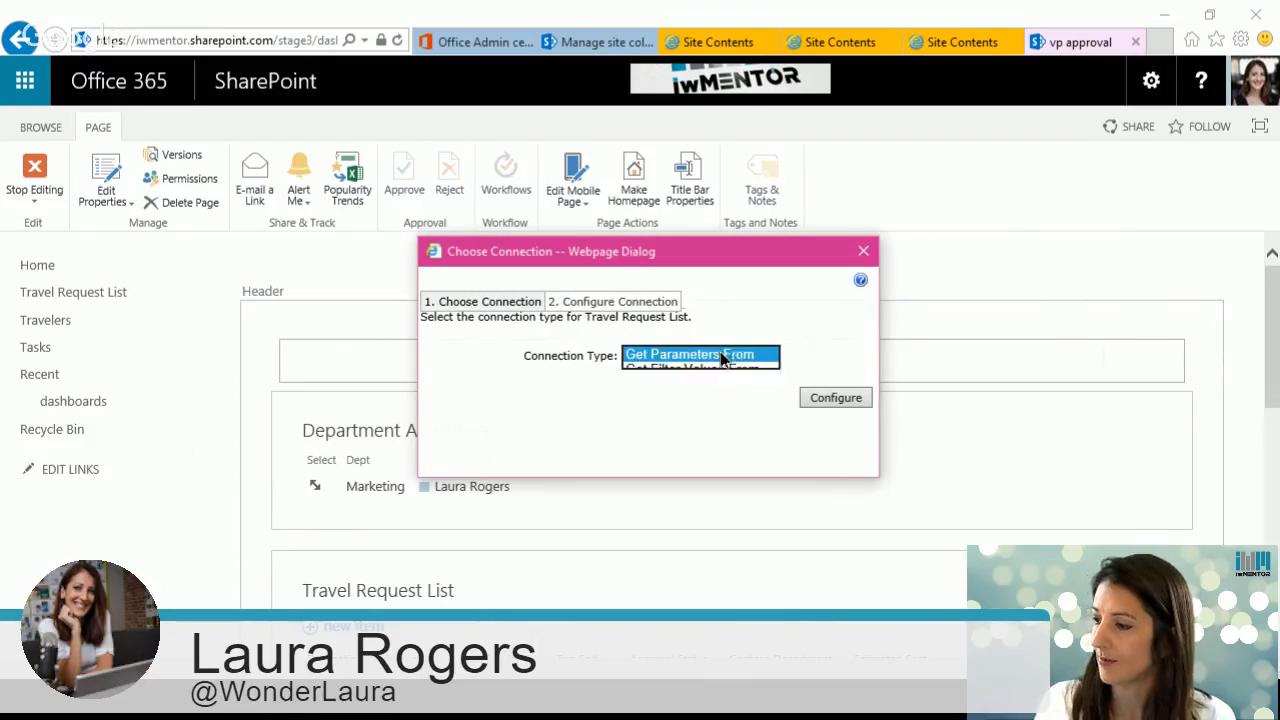
left_click(722, 369)
left_click(848, 399)
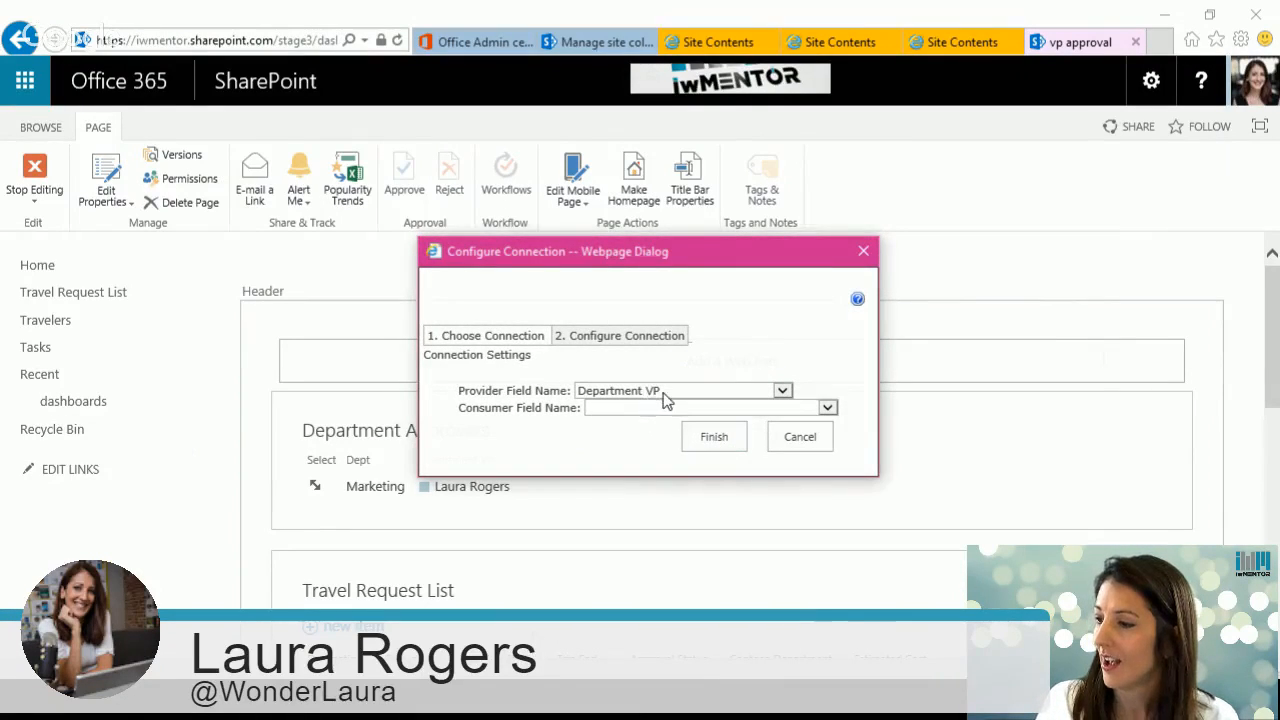
Step: Map the provider field Dept to the consumer field Contoso Department and finish the connection
left_click_drag(617, 266, 880, 269)
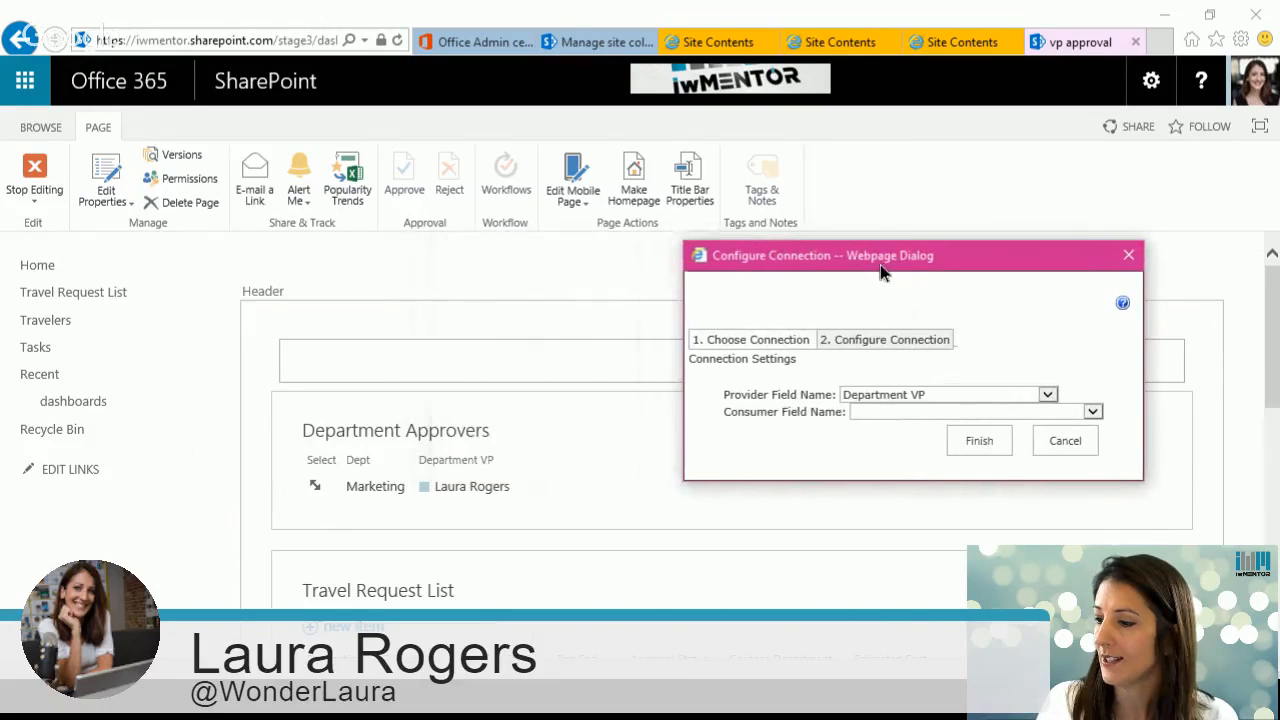
left_click(877, 398)
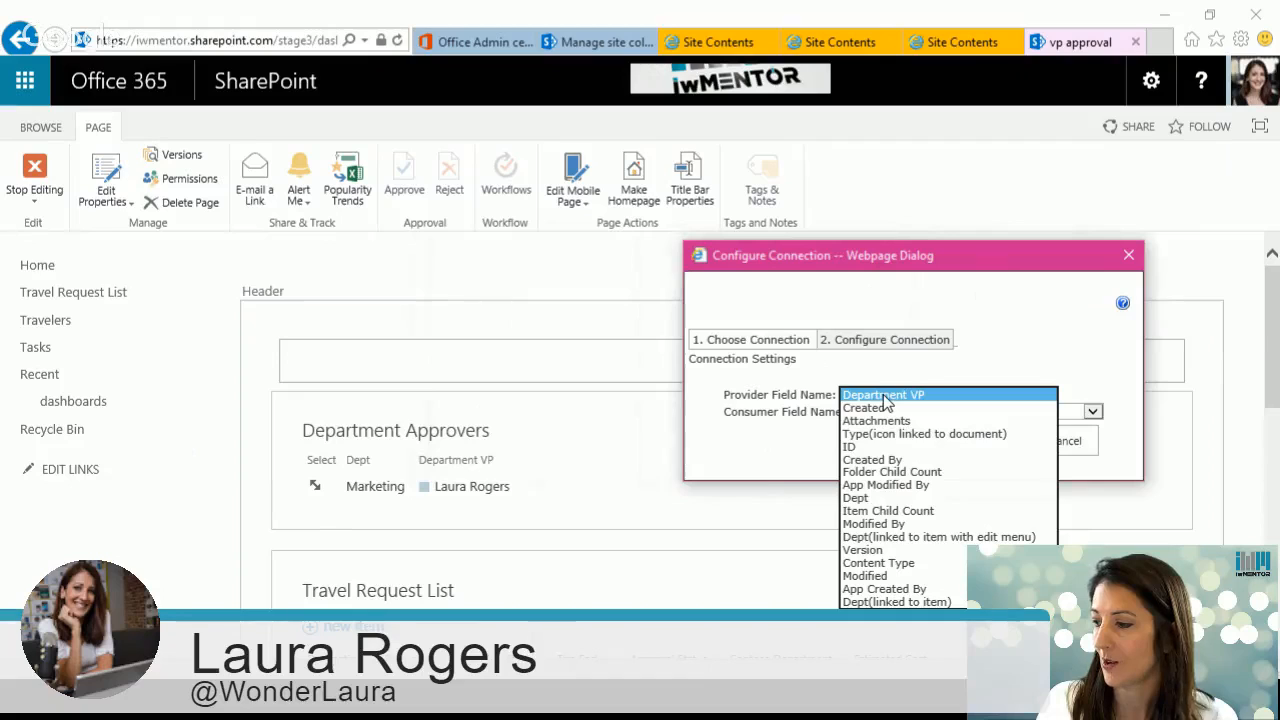
left_click(870, 497)
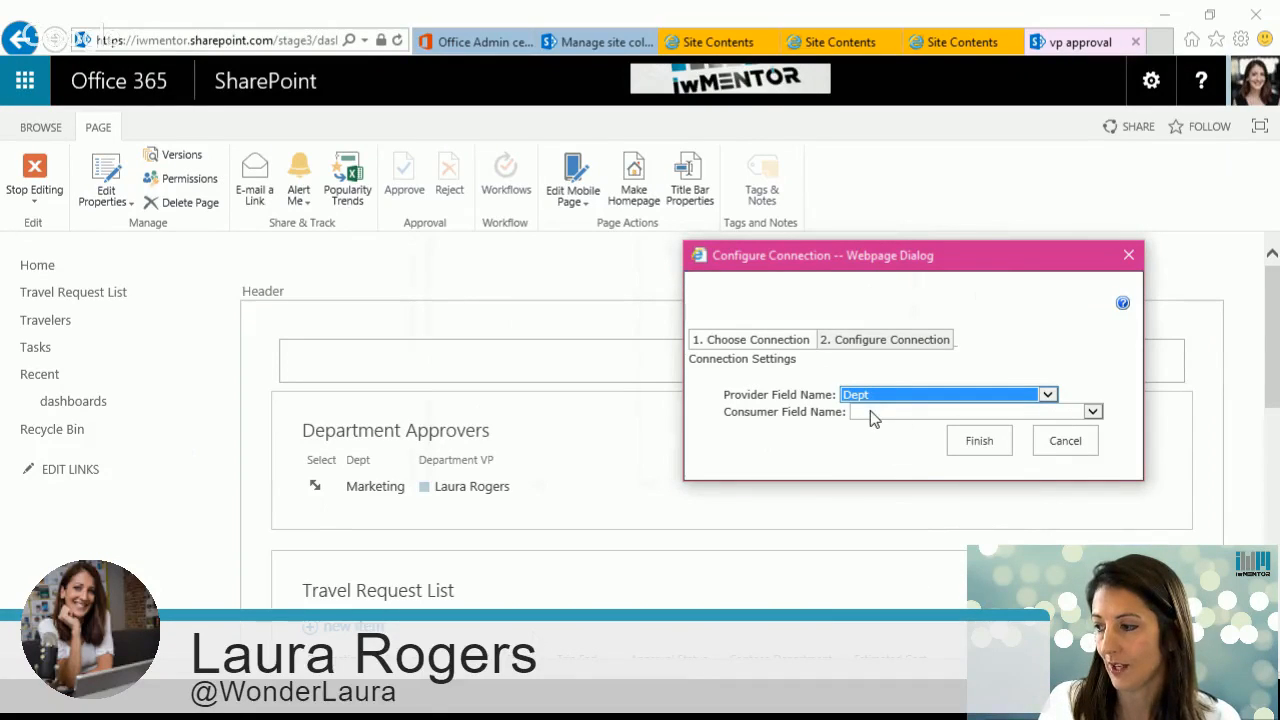
left_click(870, 412)
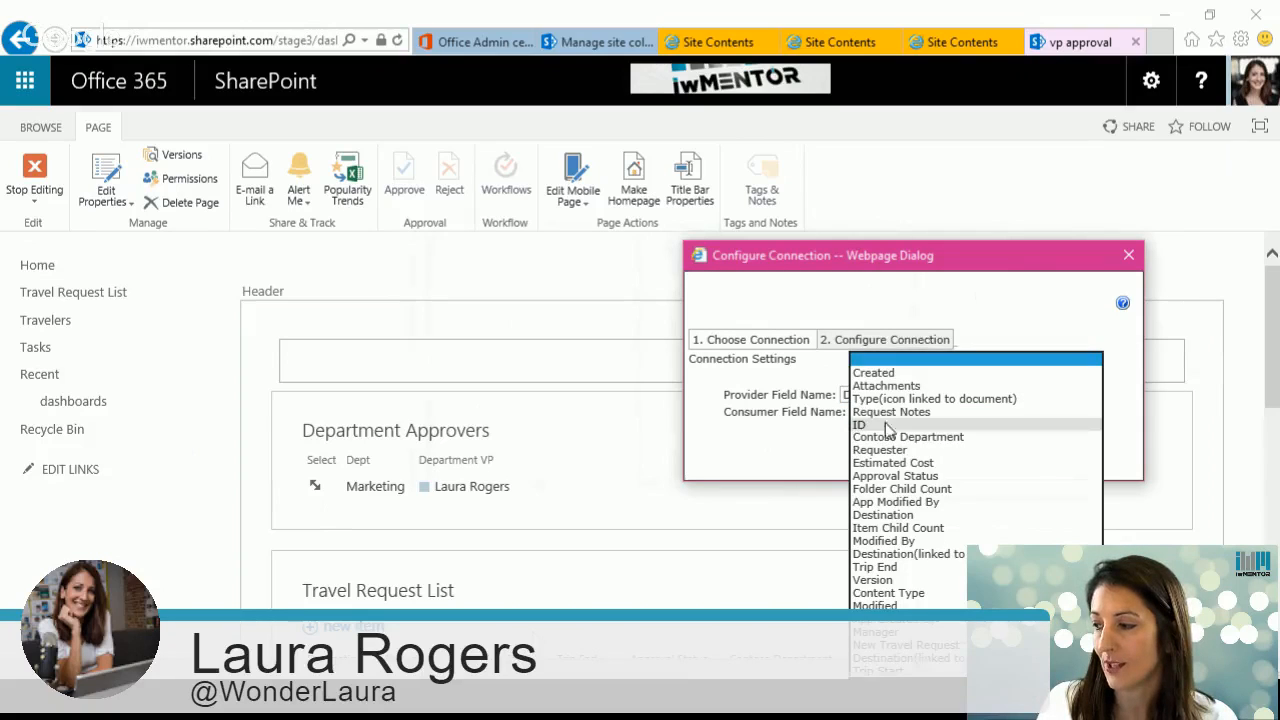
left_click(882, 424)
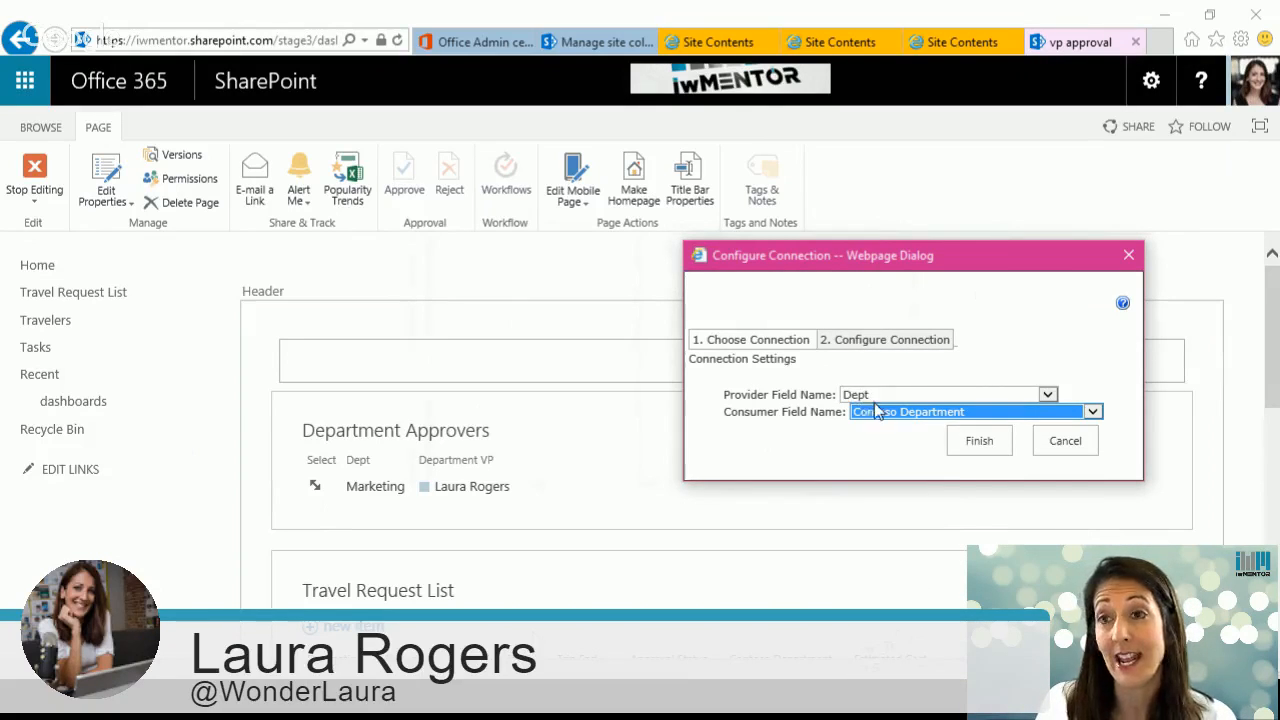
left_click(979, 440)
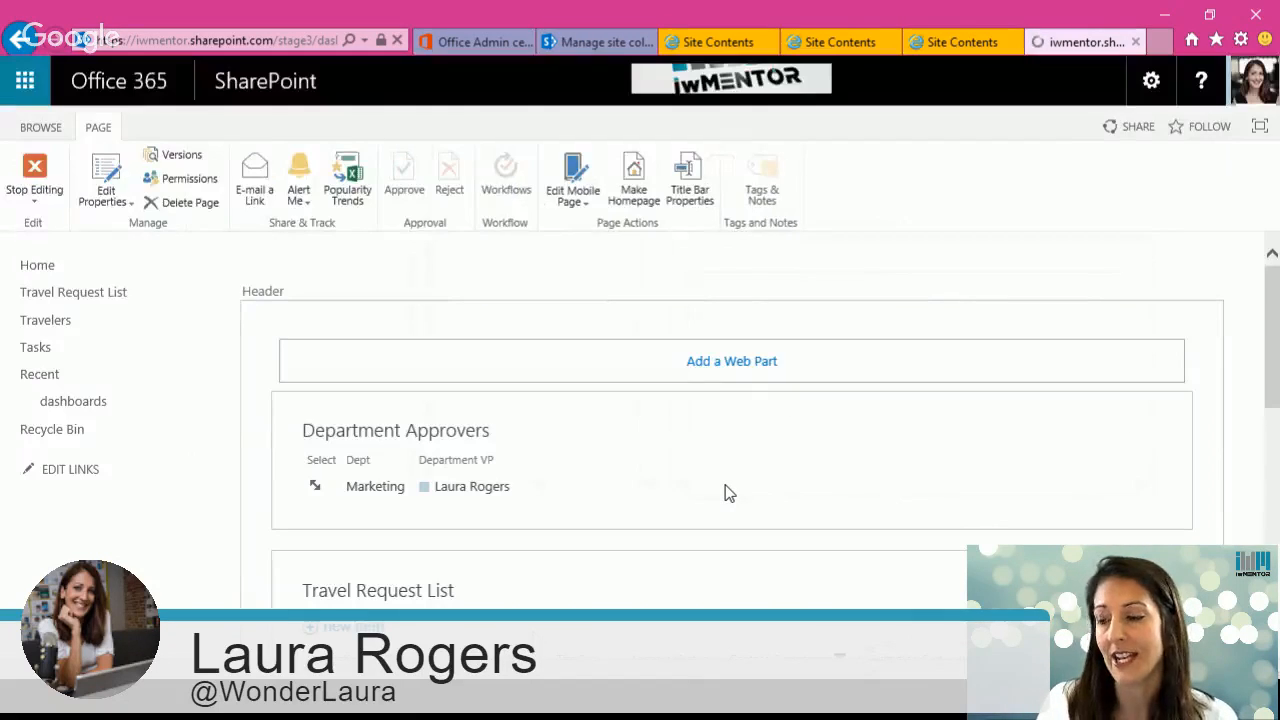
Step: Review the filtered Travel Request List beneath the Department Approvers web part
mouse_move(1273, 375)
left_mouse_down()
mouse_move(1276, 455)
mouse_move(1274, 375)
left_mouse_up()
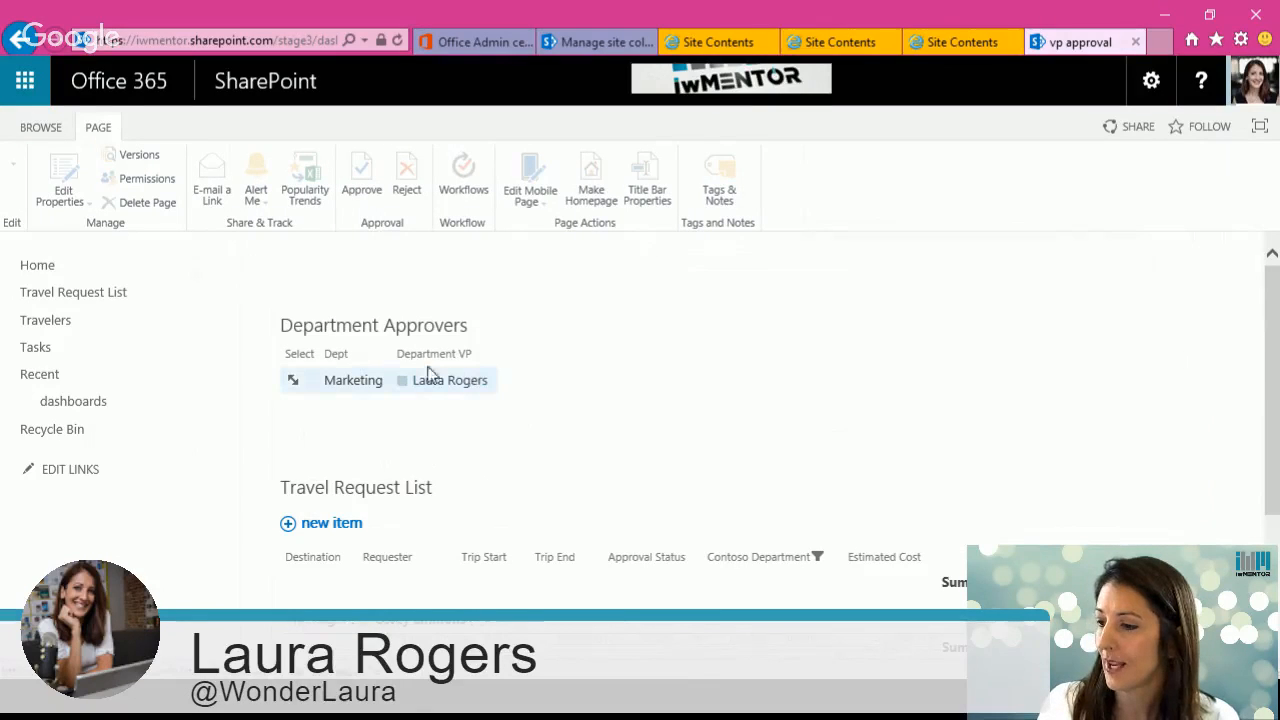
scroll(1275, 422, "down", 3)
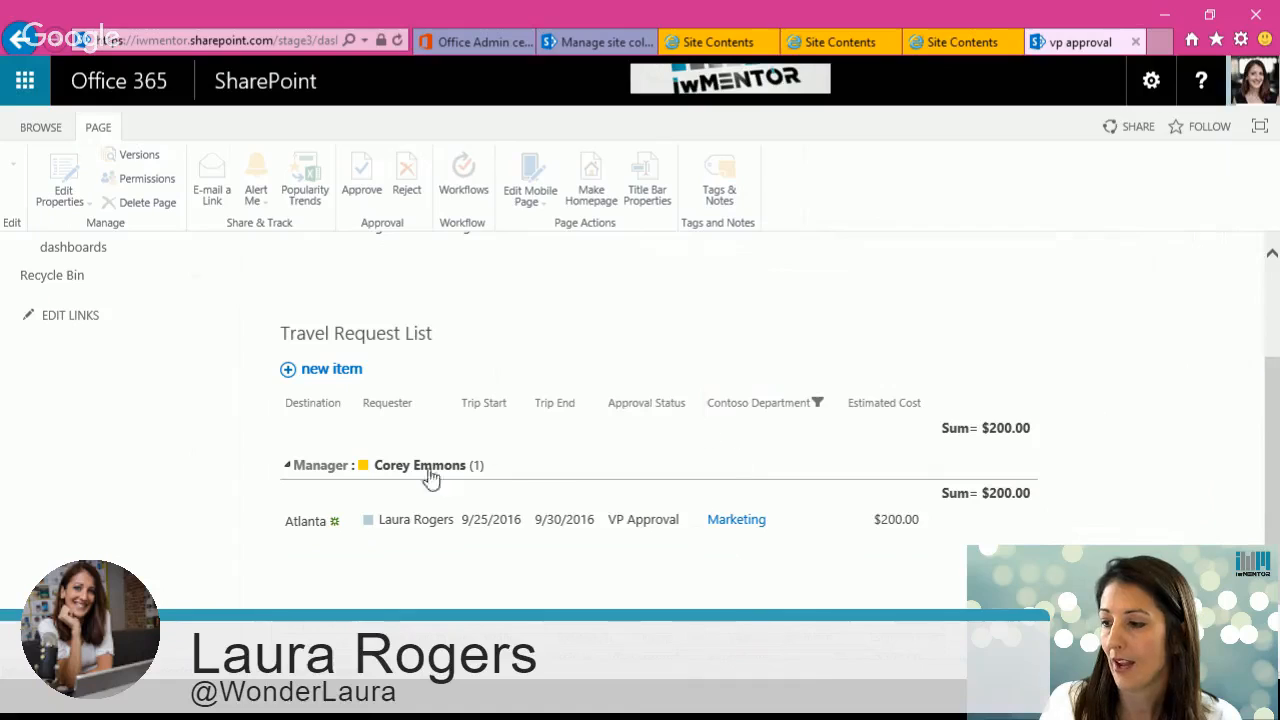
scroll(1262, 391, "up", 3)
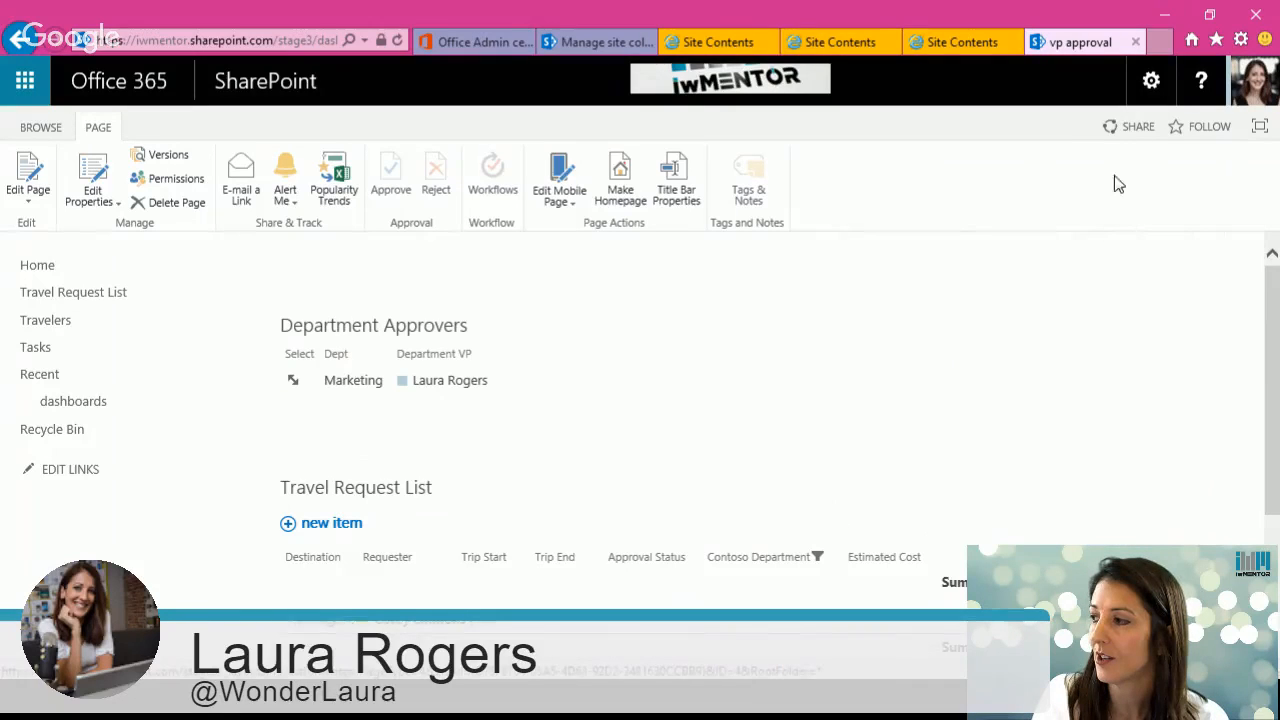
Step: Create a new web part page named my dept in the dashboards library
left_click(1151, 80)
left_click(1074, 357)
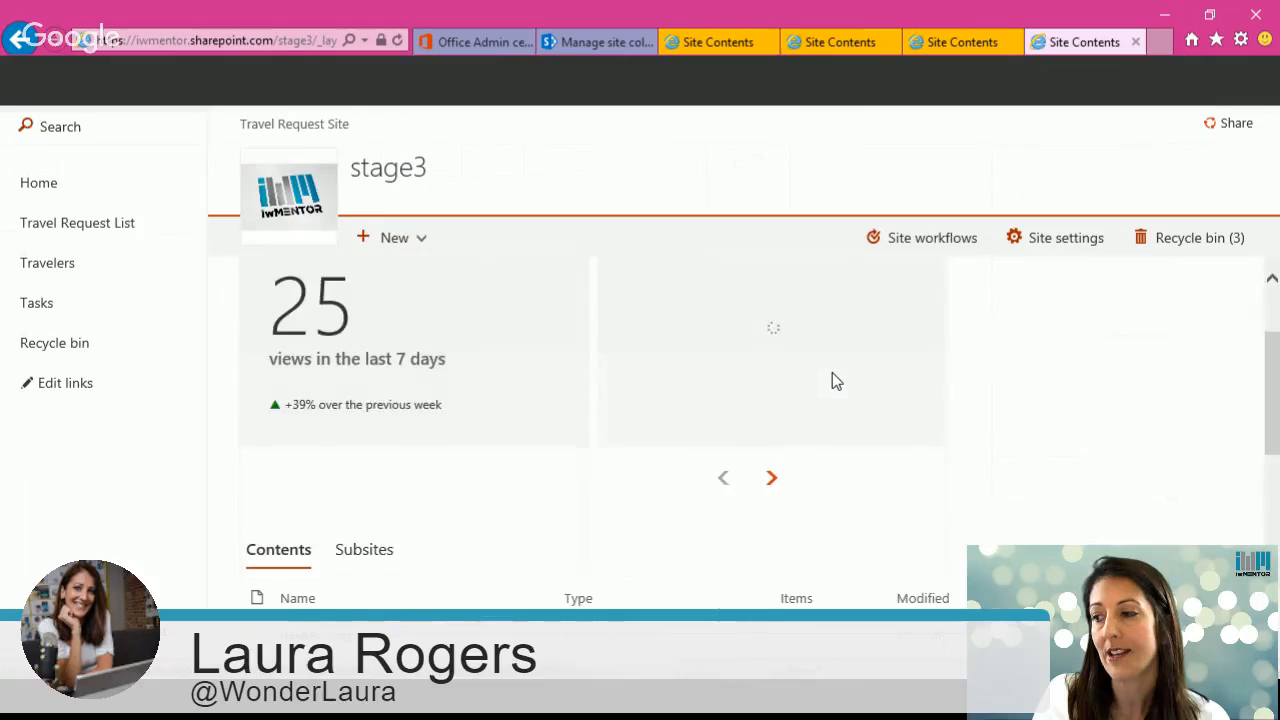
left_click_drag(1275, 350, 1268, 480)
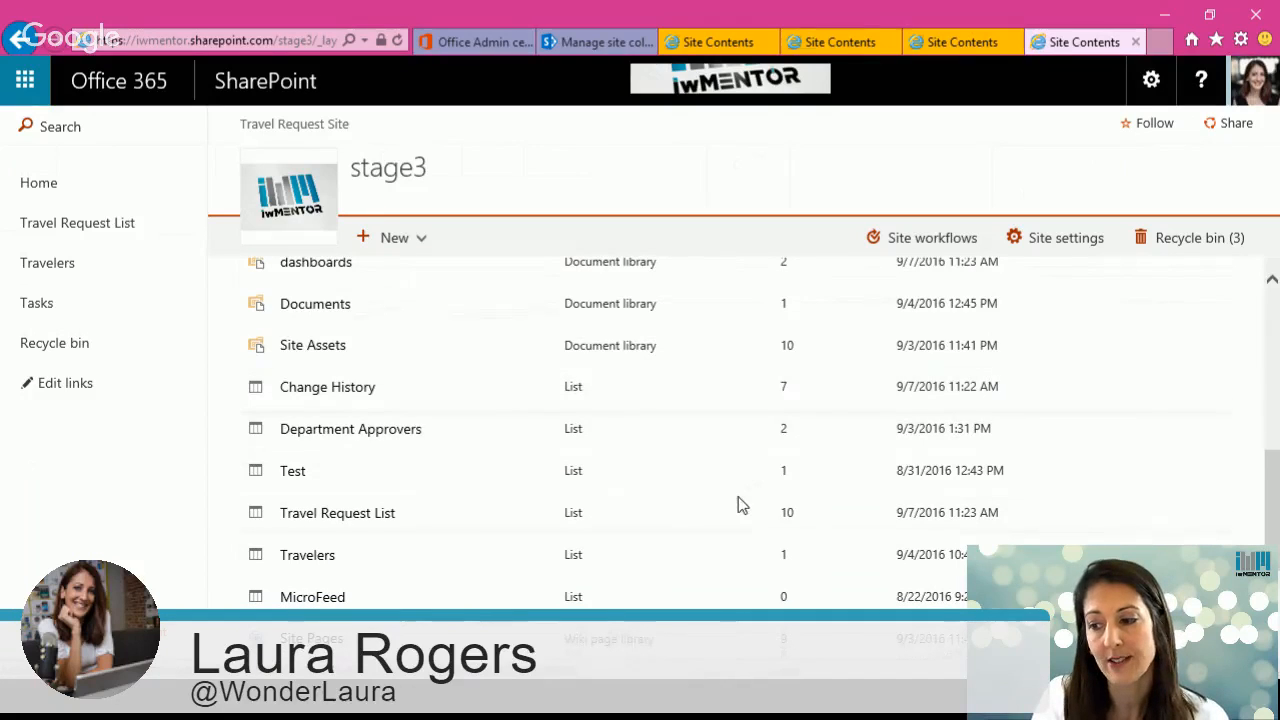
left_click(308, 264)
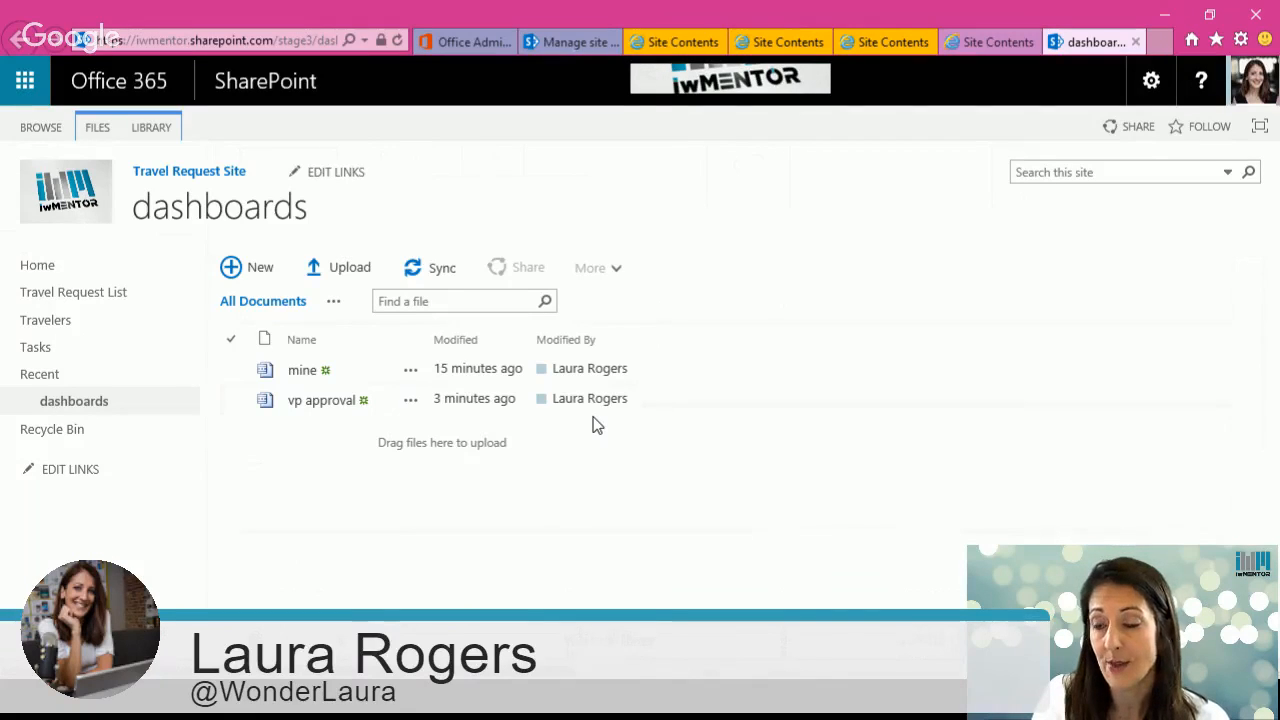
left_click(251, 276)
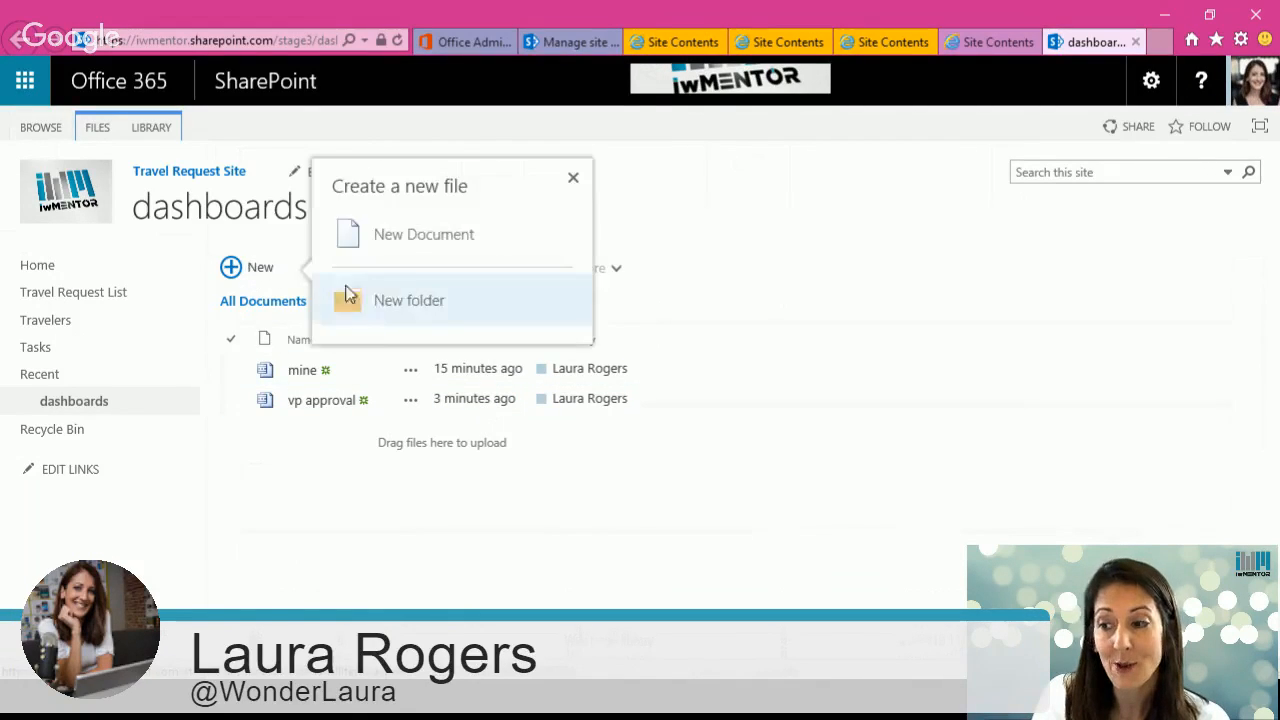
left_click(492, 291)
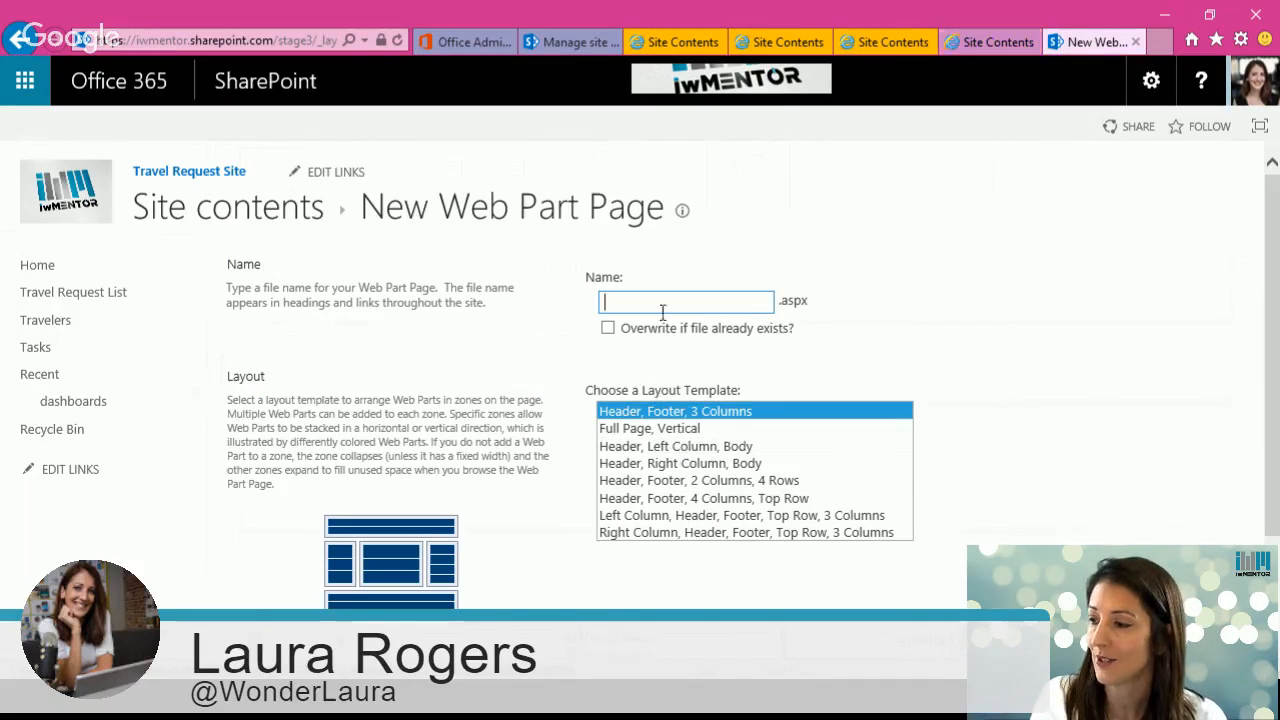
type("my d")
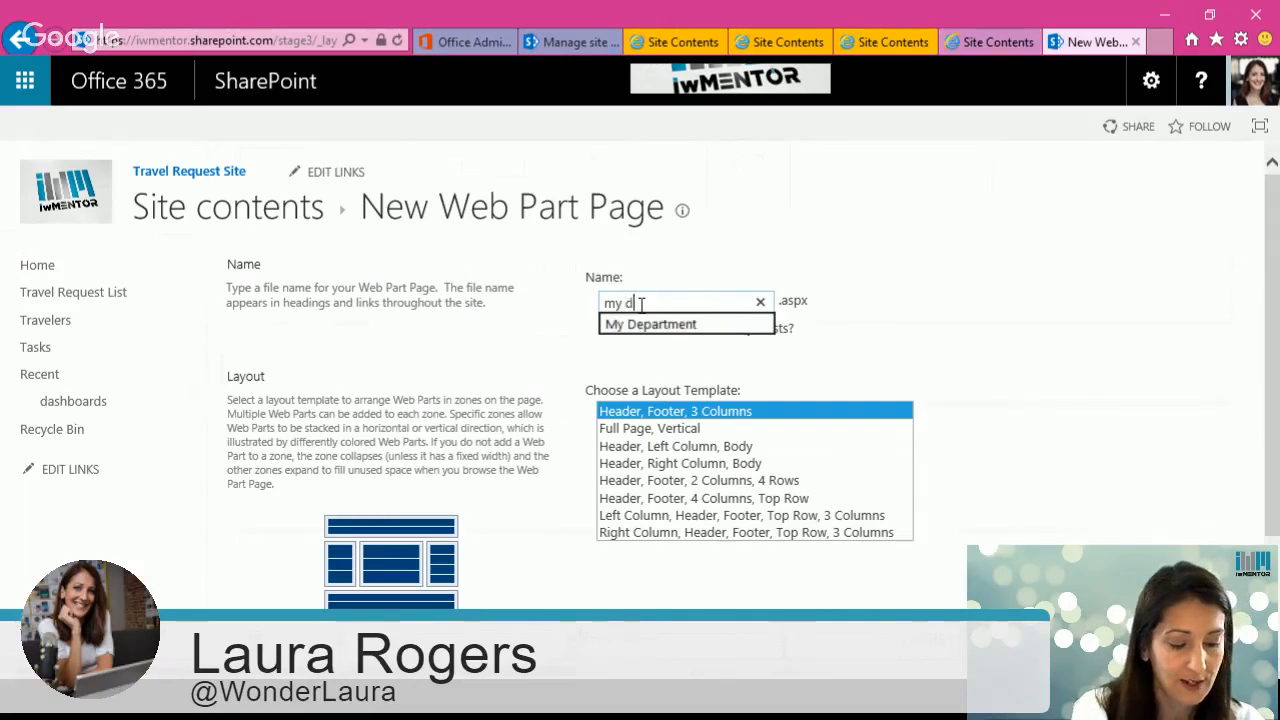
type("ept")
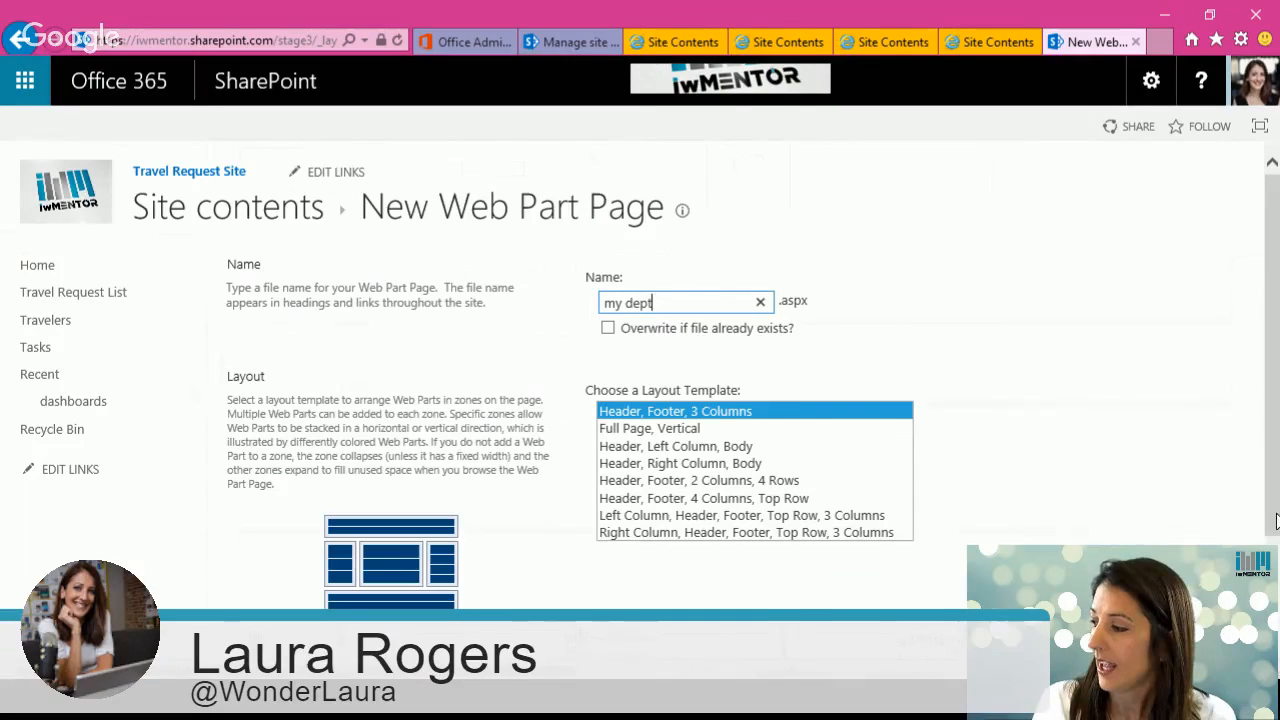
scroll(960, 449, "down", 1)
left_click(920, 640)
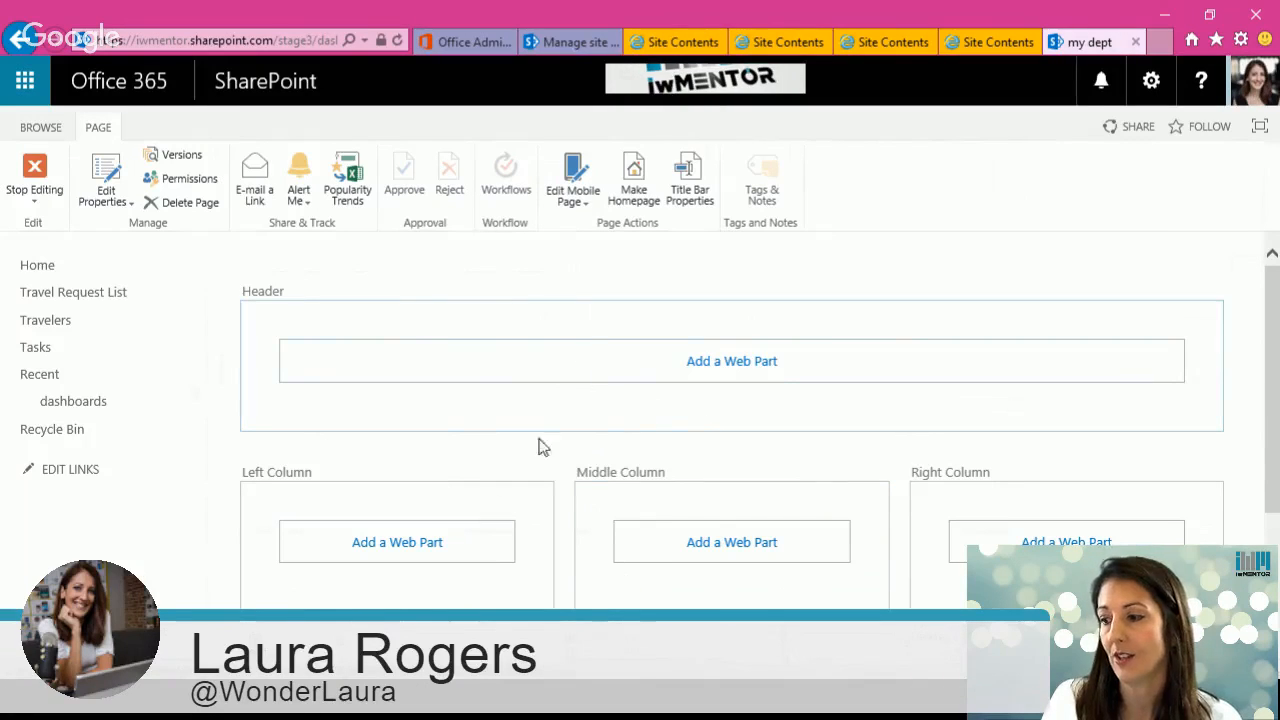
Step: Add the Travel Request List web part to the Header zone of the new page
left_click(568, 379)
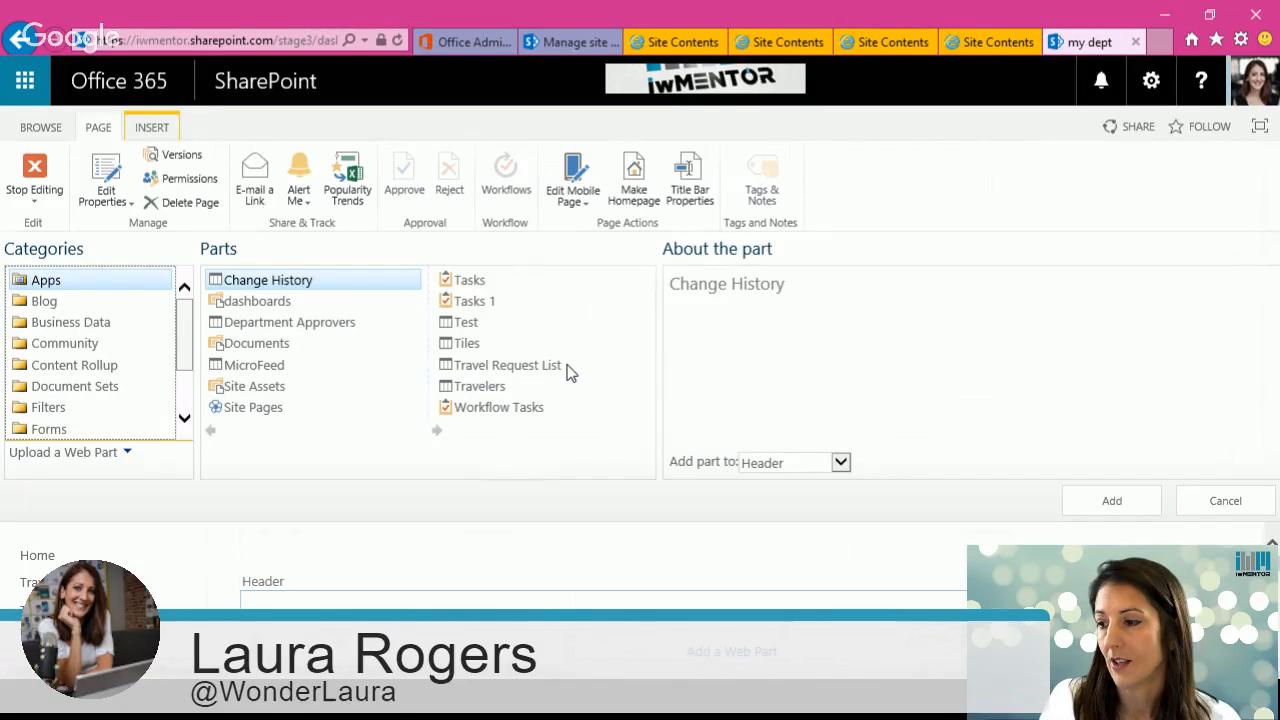
left_click(490, 366)
left_click(1110, 503)
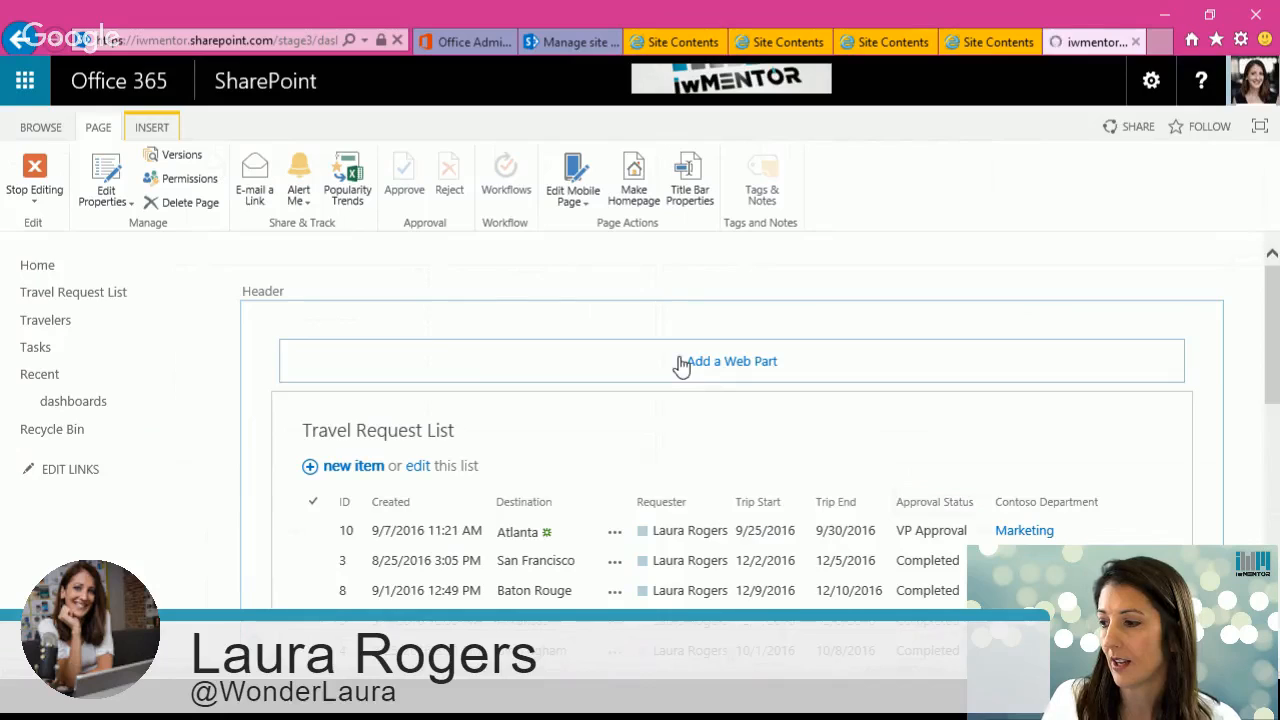
Step: Add a Current User Filter web part from the Filters category to the Header zone
left_click(680, 364)
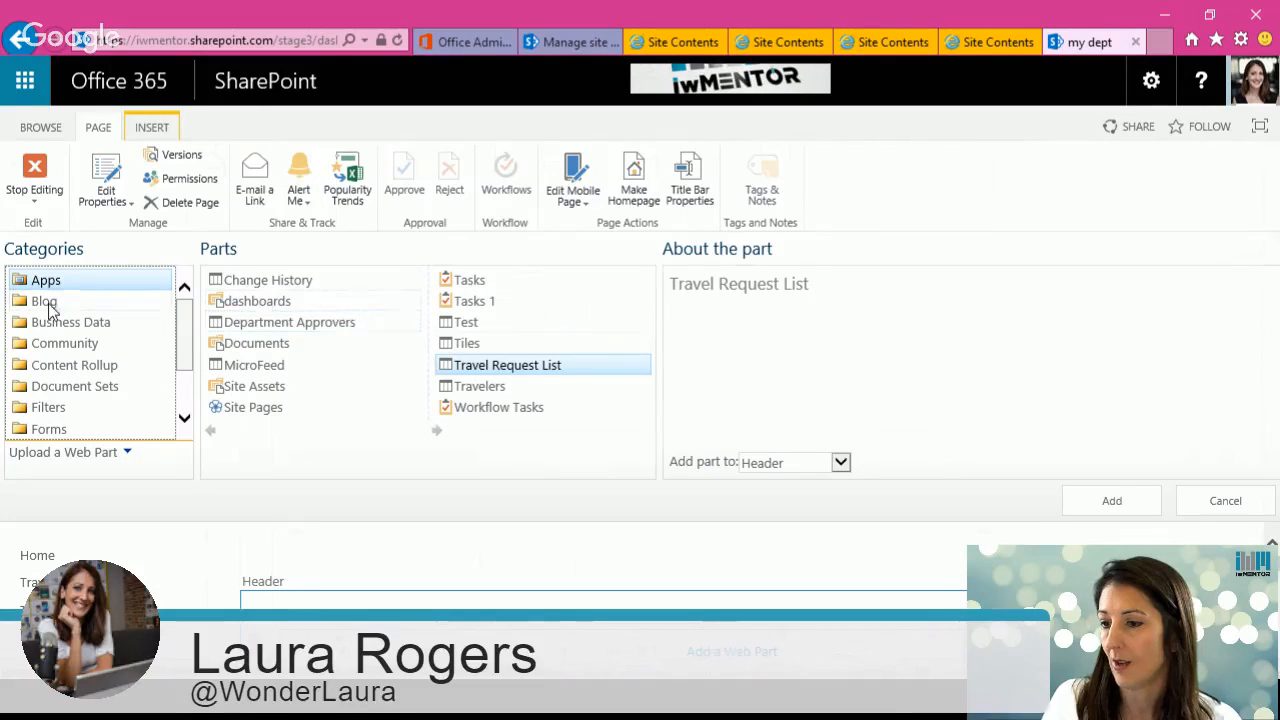
left_click(80, 408)
left_click(295, 322)
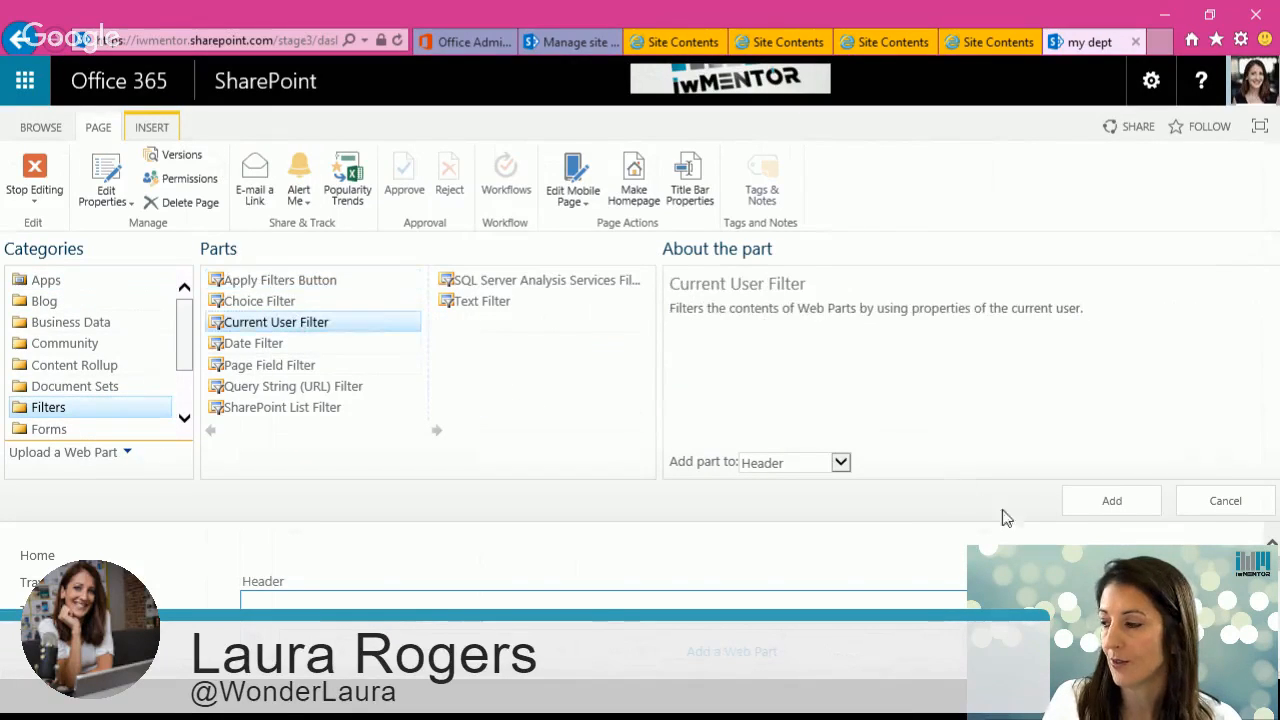
left_click(1100, 501)
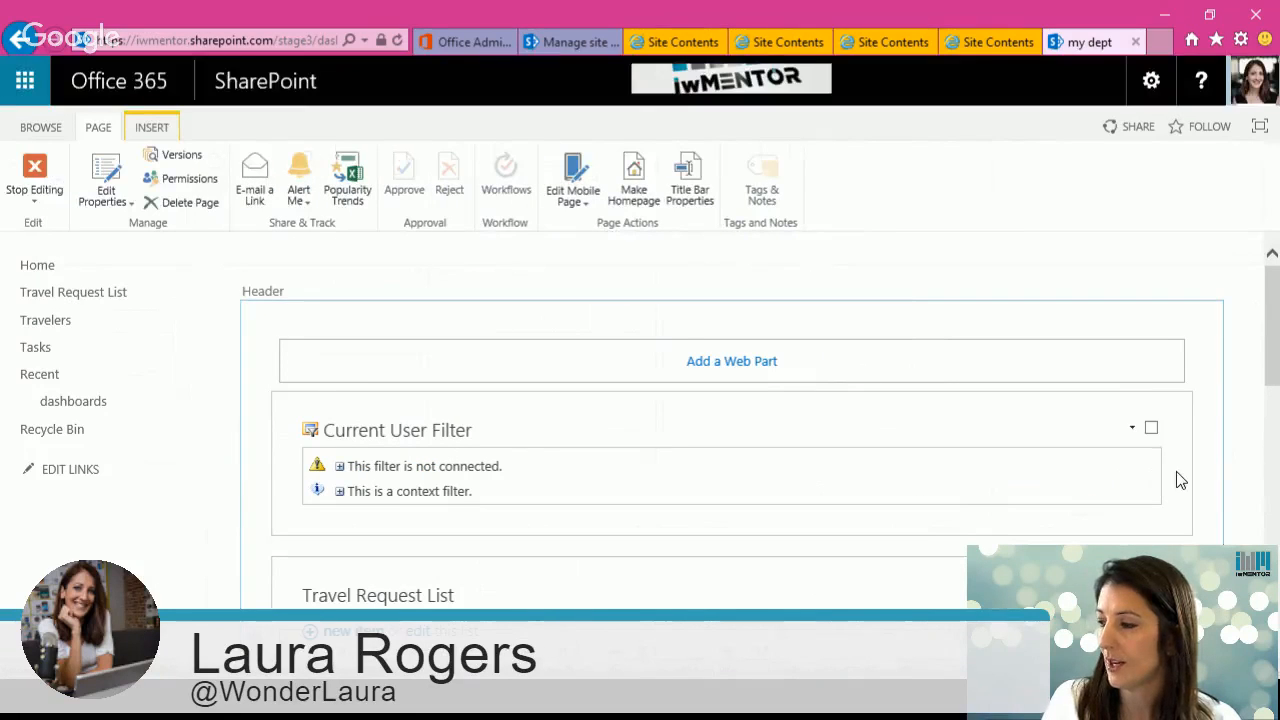
Step: Edit the Current User Filter to provide the current user's SharePoint profile value Department and save it
left_click(1132, 428)
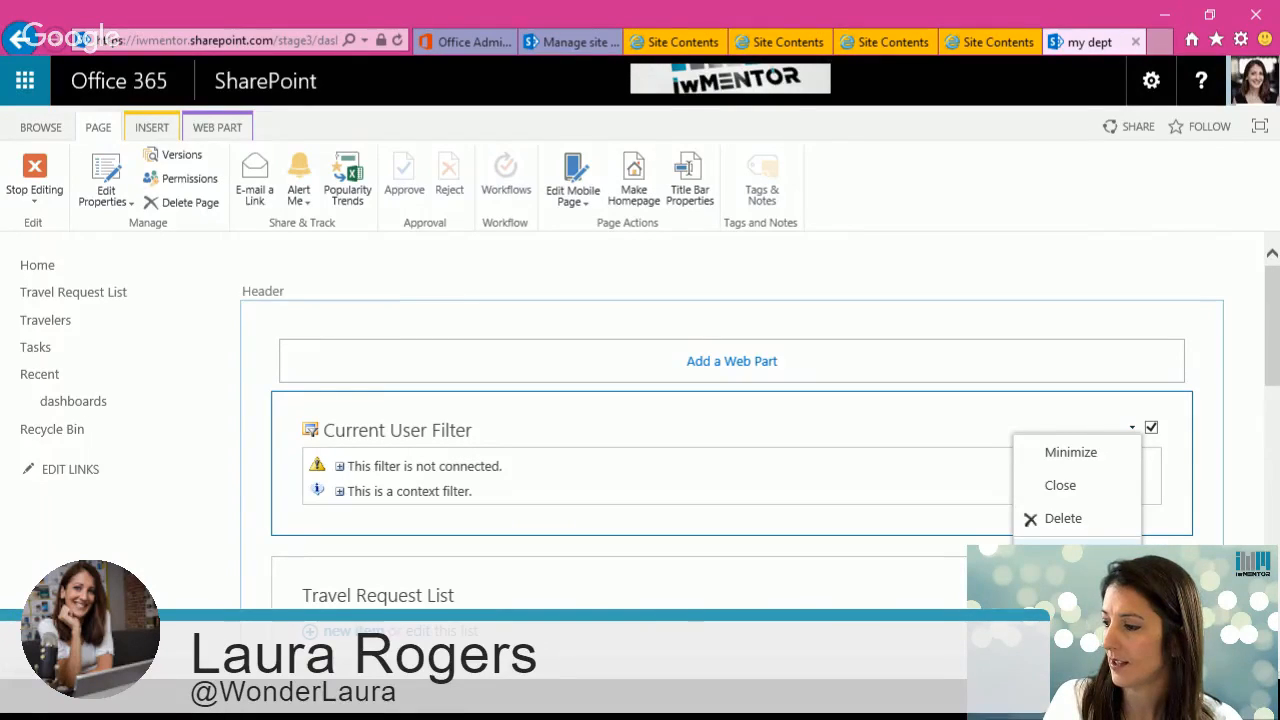
left_click(1079, 552)
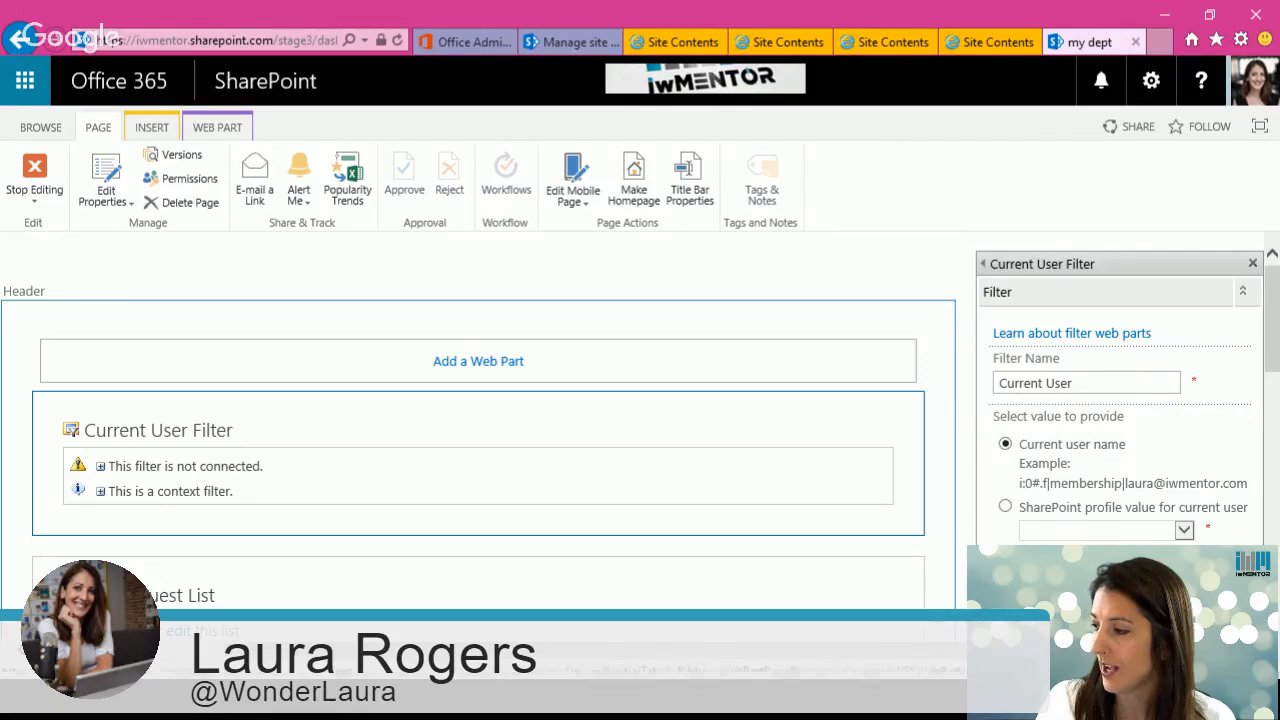
left_click(1005, 507)
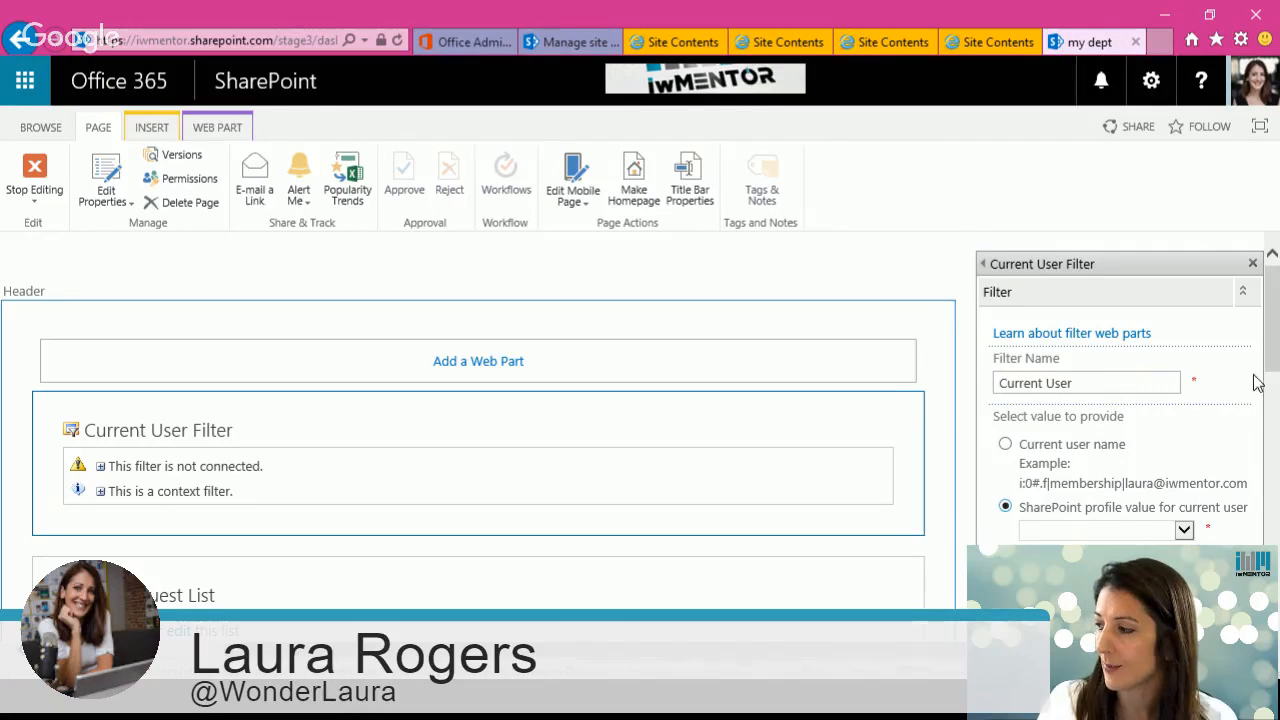
scroll(1273, 370, "down", 1)
scroll(1273, 370, "down", 2)
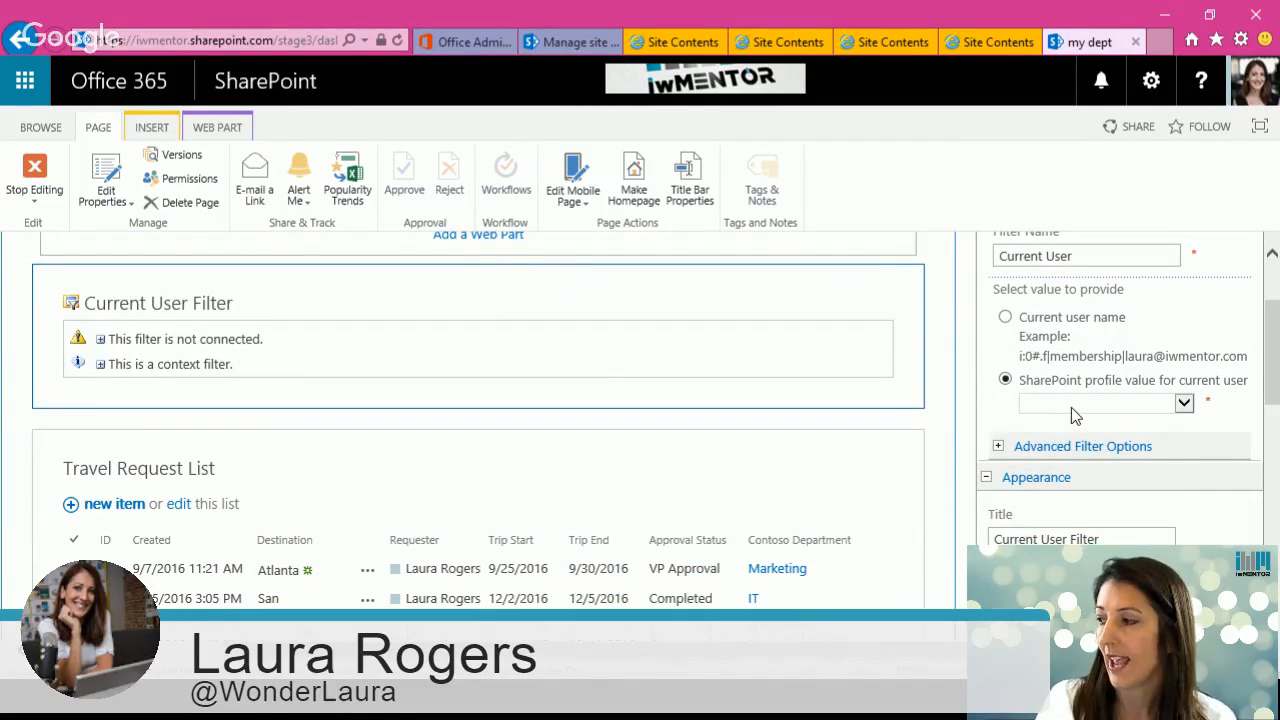
left_click(1071, 406)
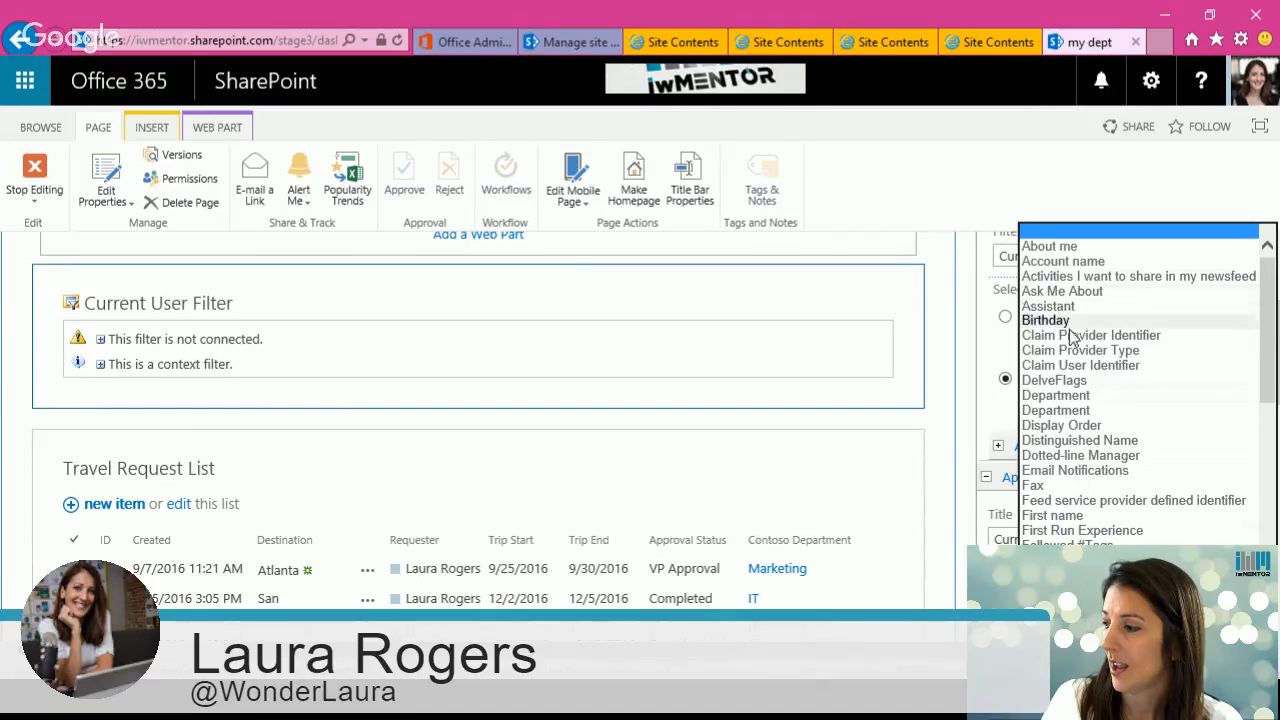
left_click(1056, 395)
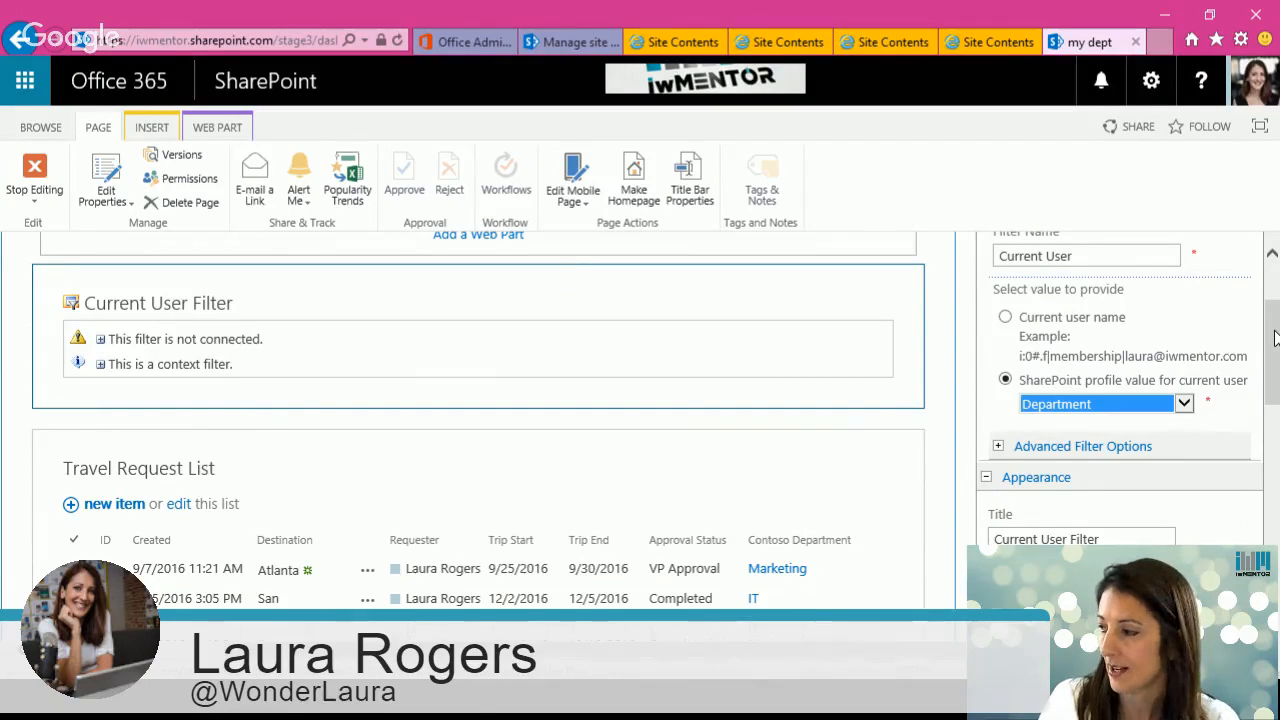
left_click_drag(1274, 338, 1276, 481)
left_click(1058, 448)
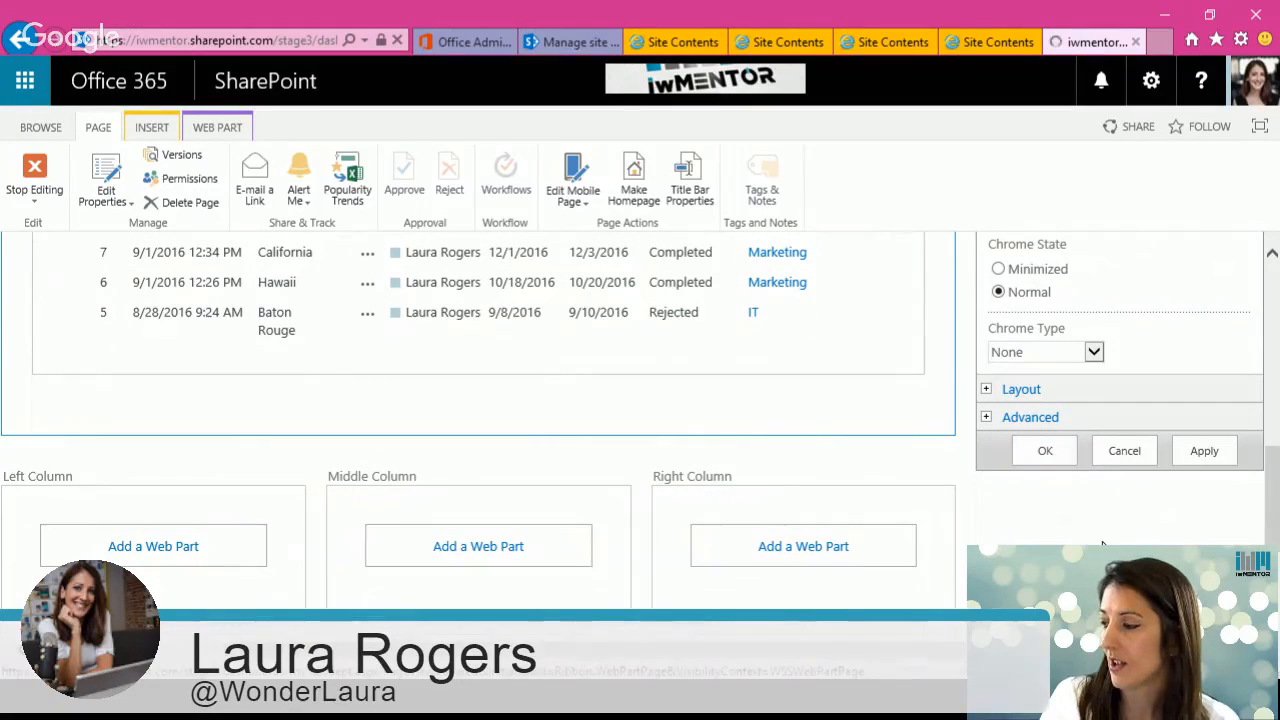
left_click_drag(1273, 503, 1273, 328)
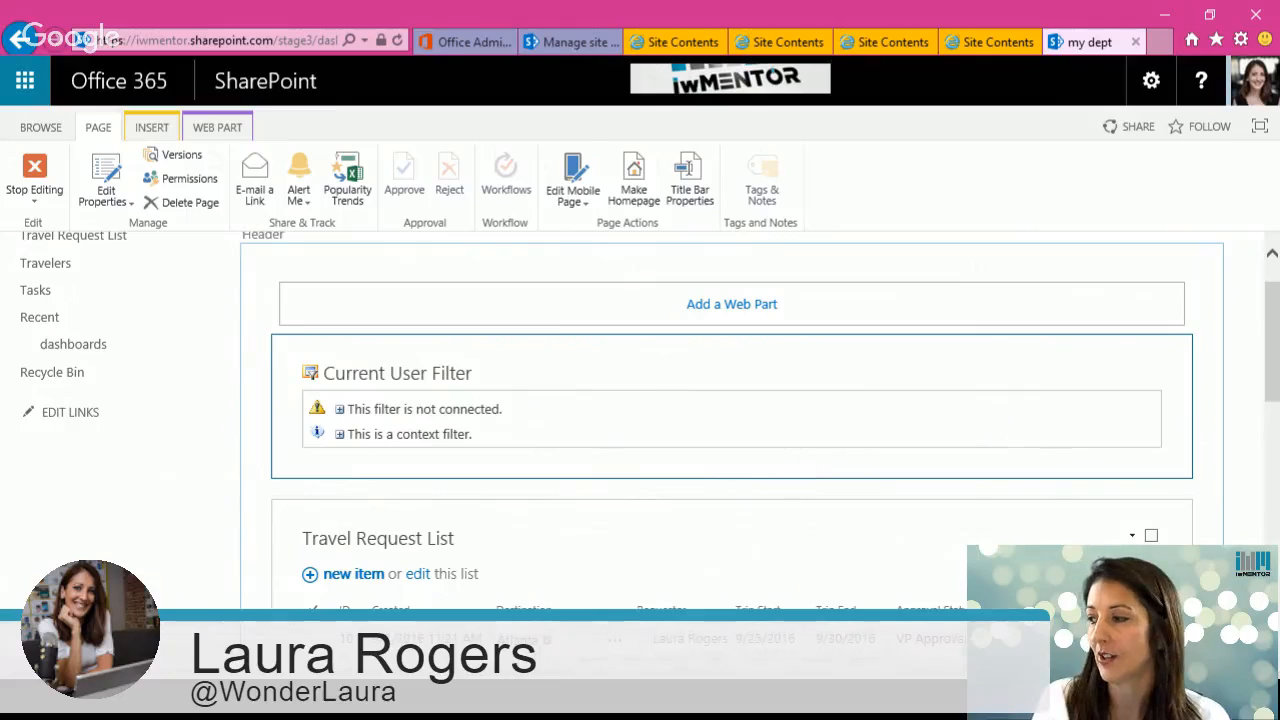
Step: Connect the Current User Filter to send filter values to the Travel Request List, mapped to the Contoso Department field
left_click(1132, 371)
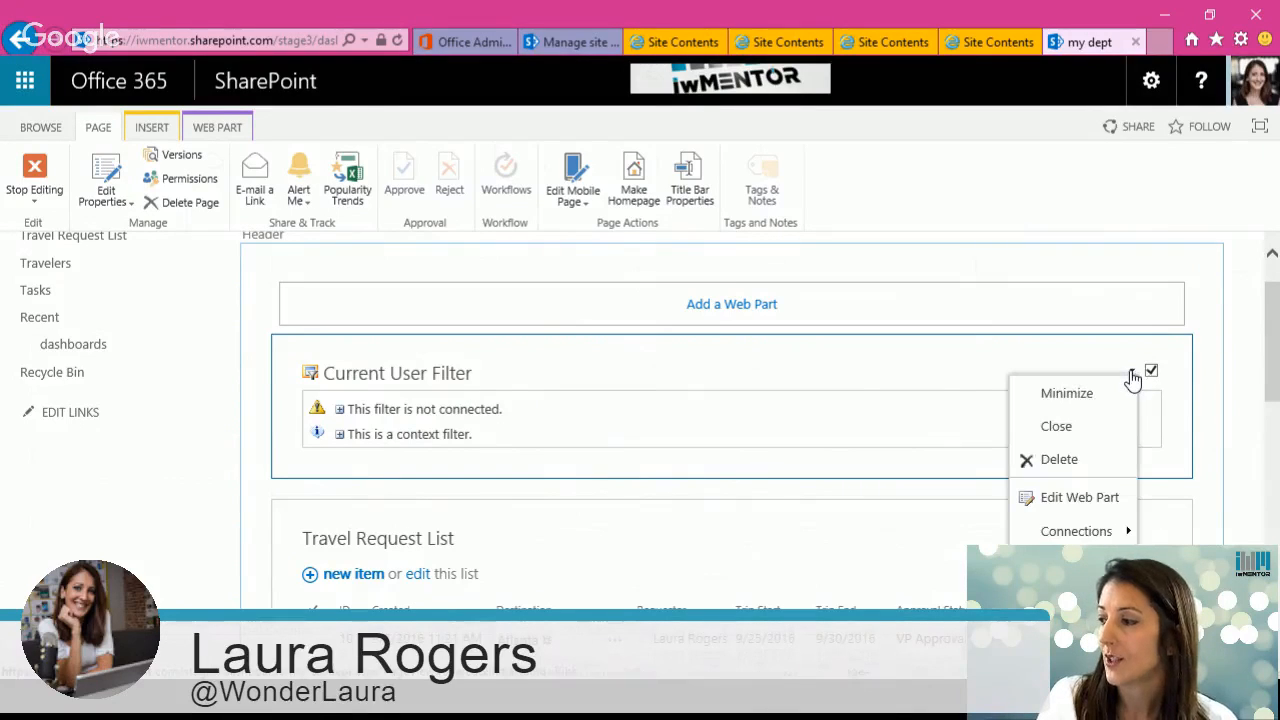
mouse_move(1103, 538)
mouse_move(980, 538)
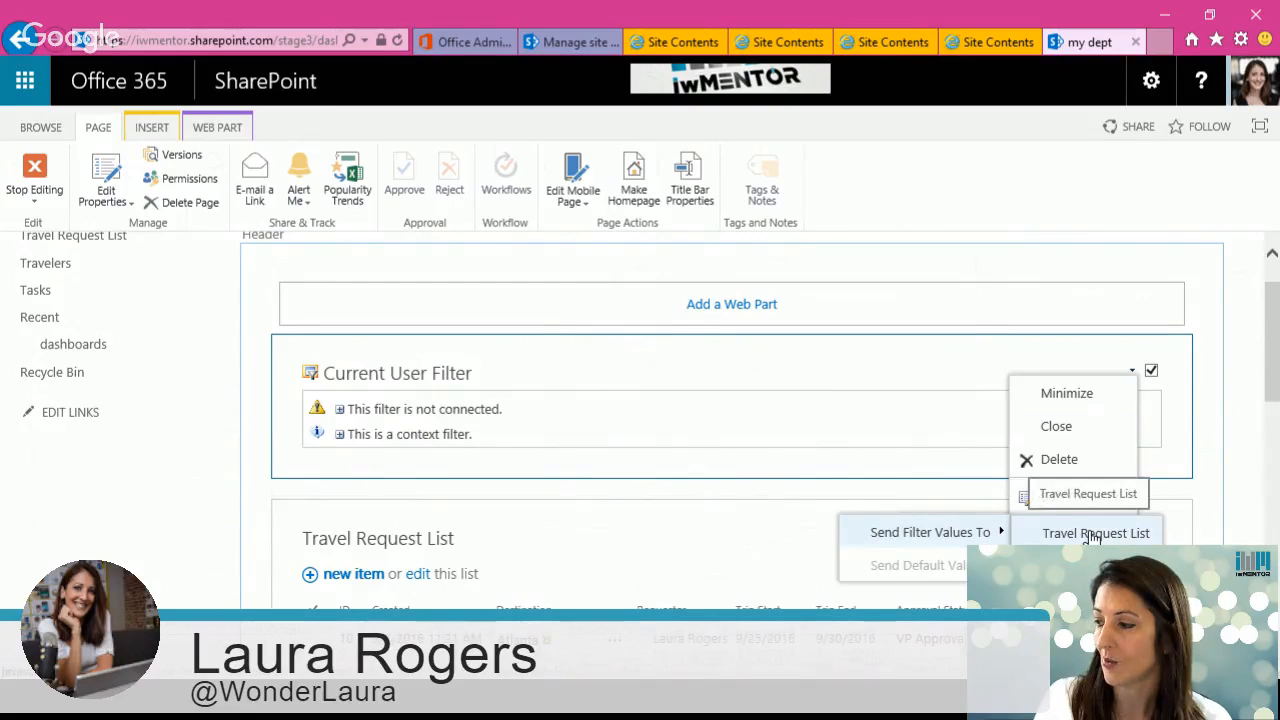
left_click(1058, 534)
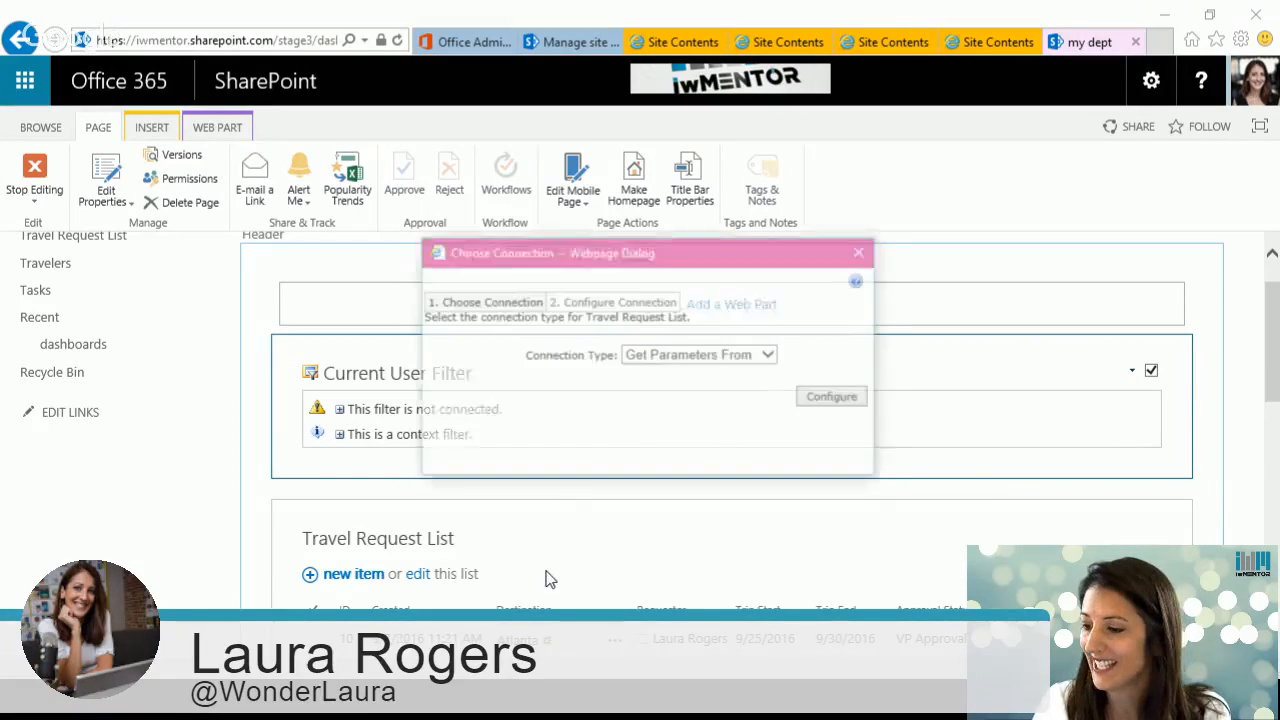
left_click(712, 359)
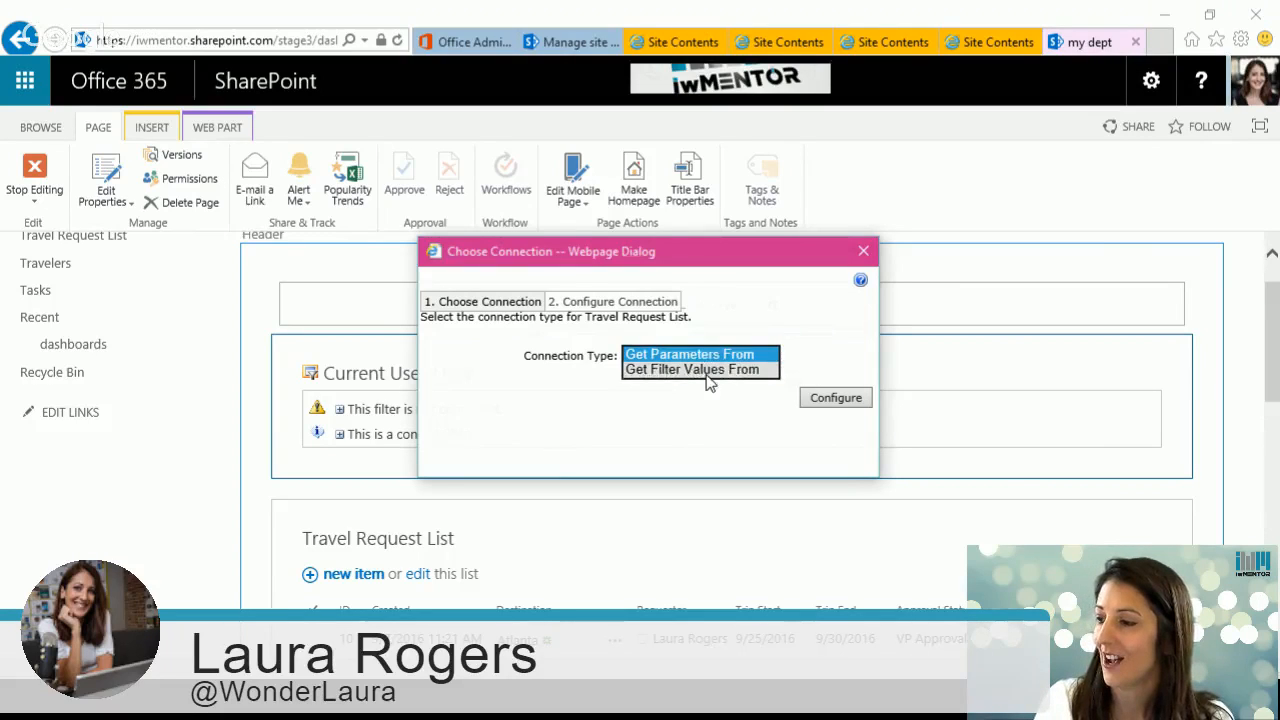
left_click(737, 371)
left_click(831, 399)
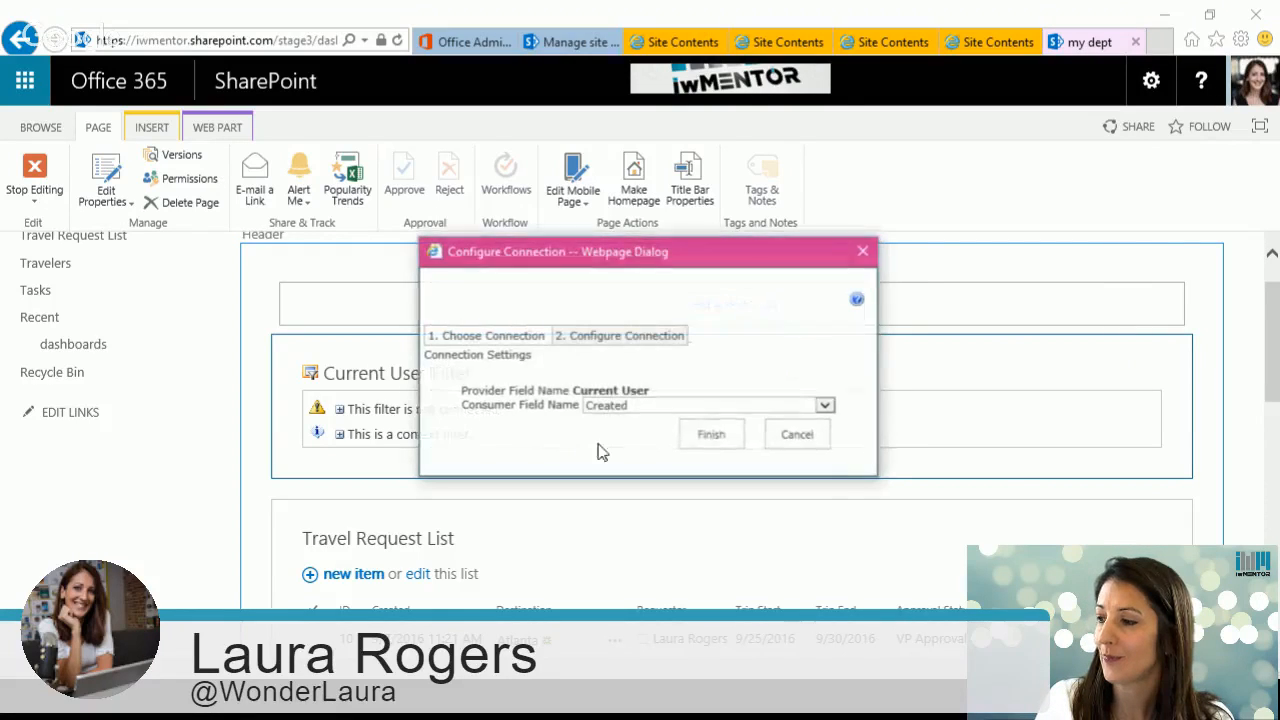
left_click(647, 410)
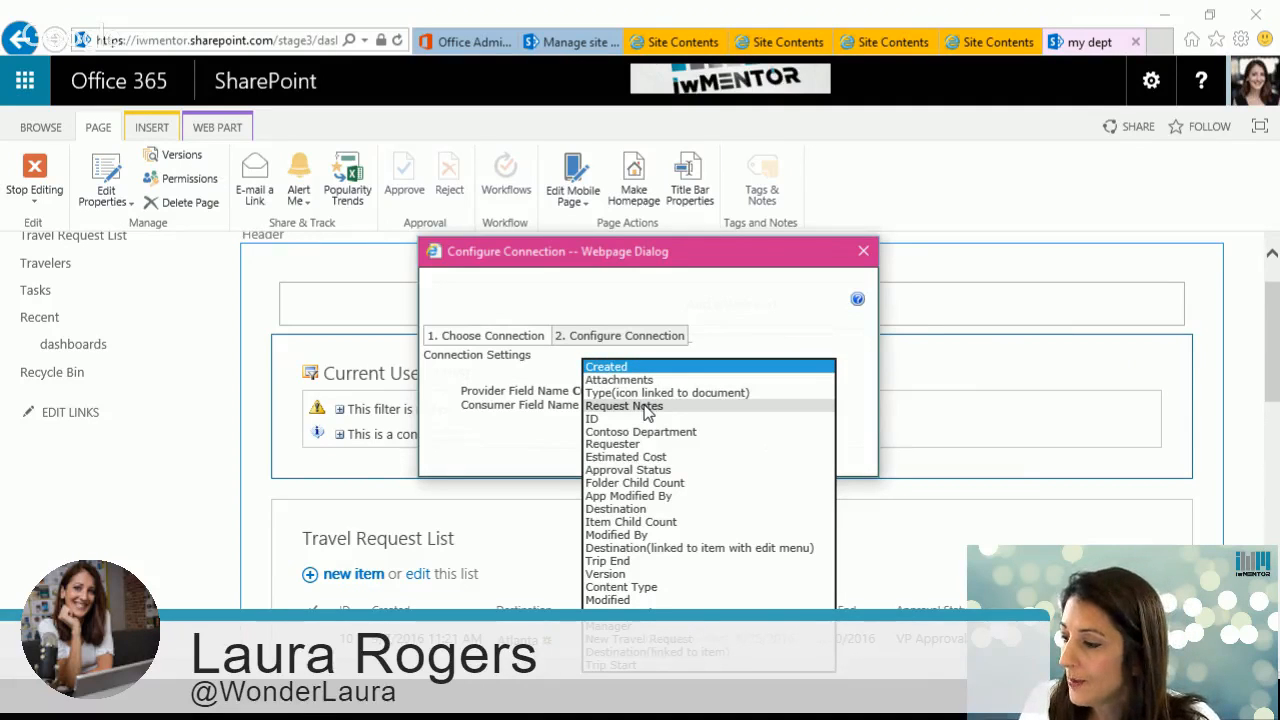
left_click(645, 426)
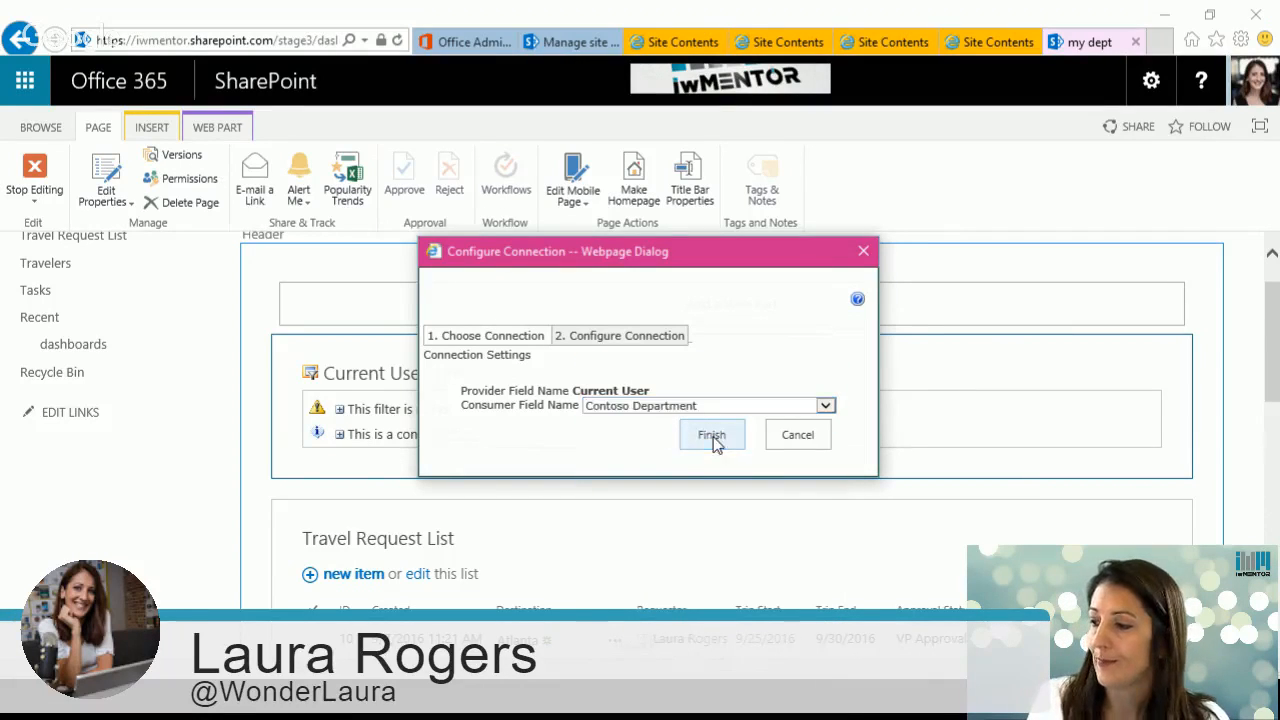
left_click(712, 437)
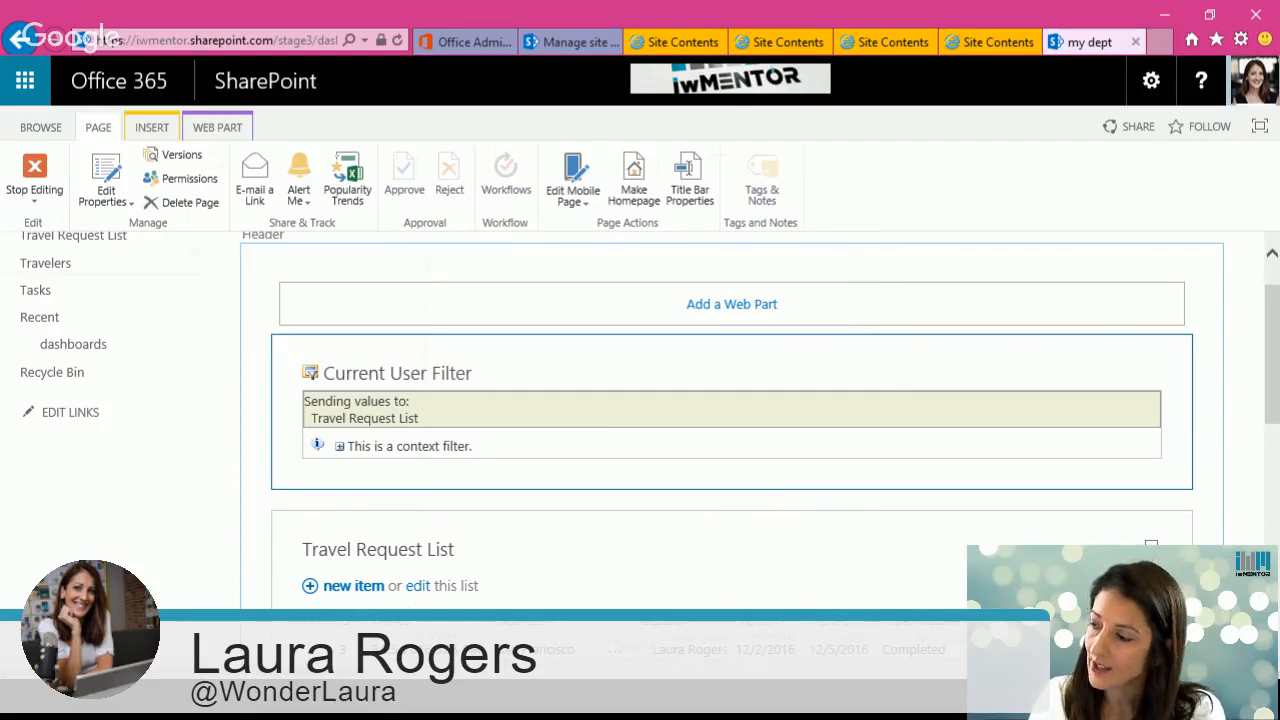
Step: Stop editing the page, then open the Travel Request List and its list settings
left_click(35, 172)
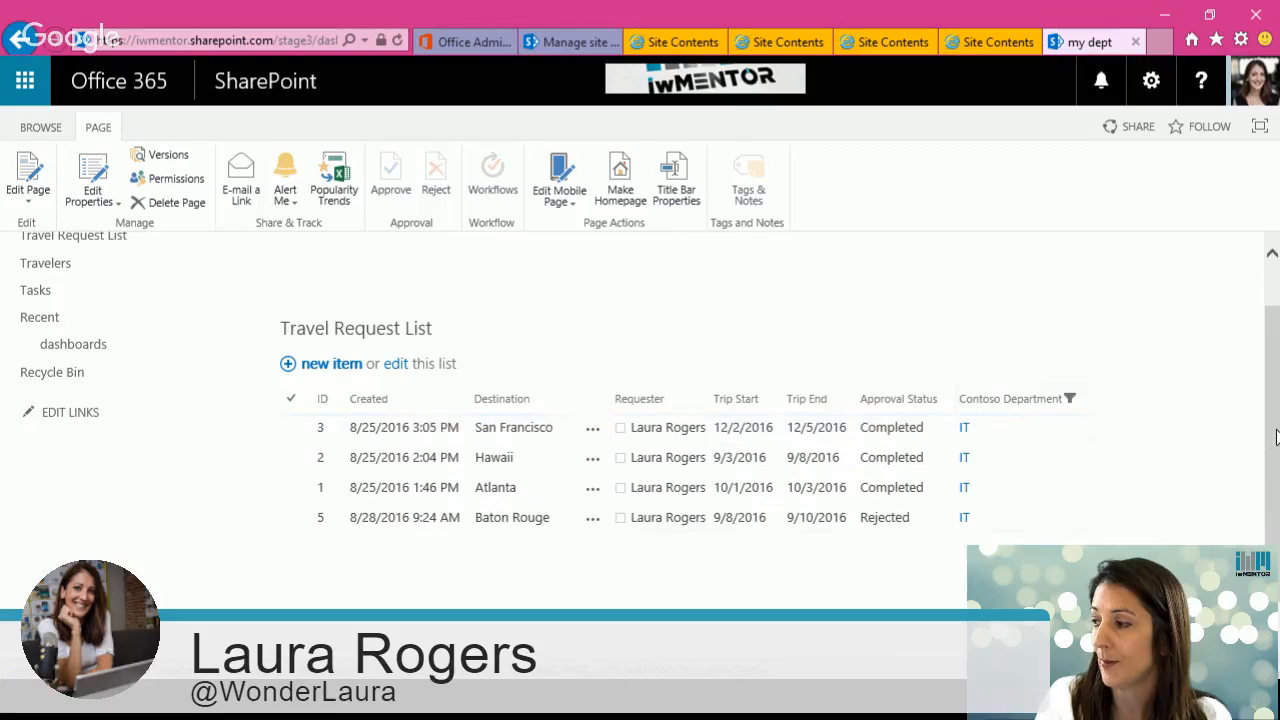
scroll(1272, 389, "up", 1)
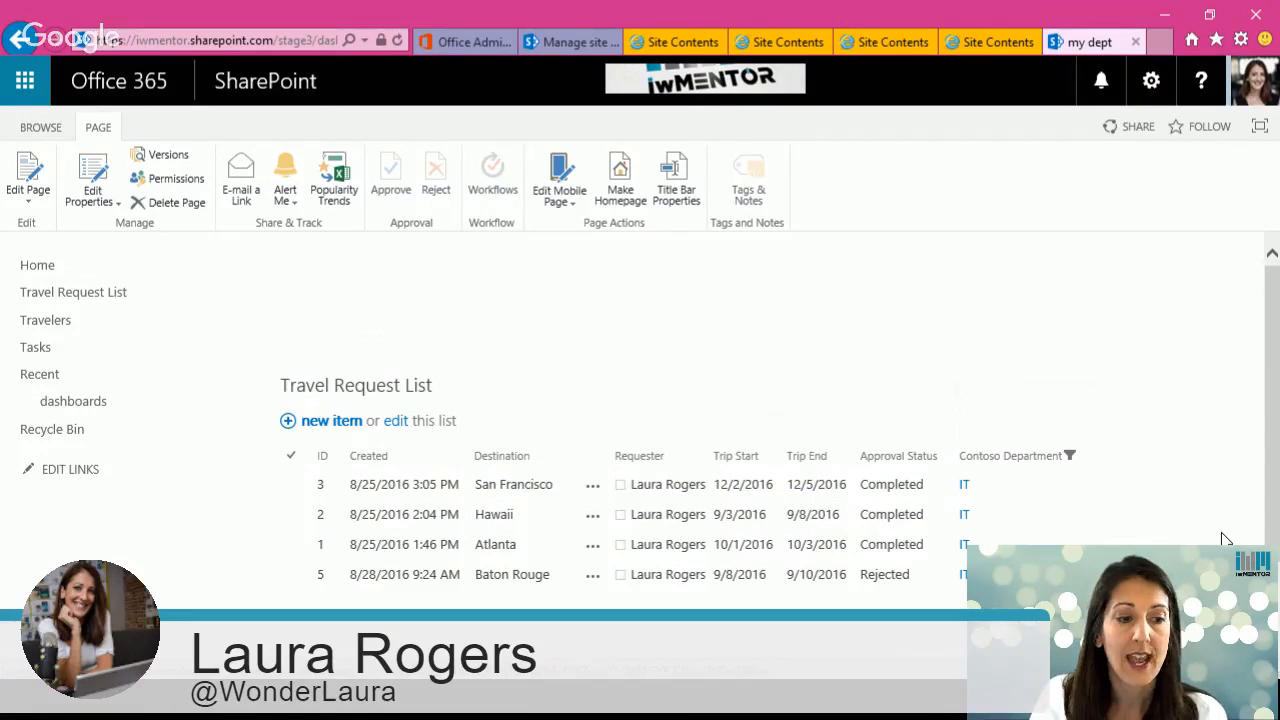
left_click(386, 392)
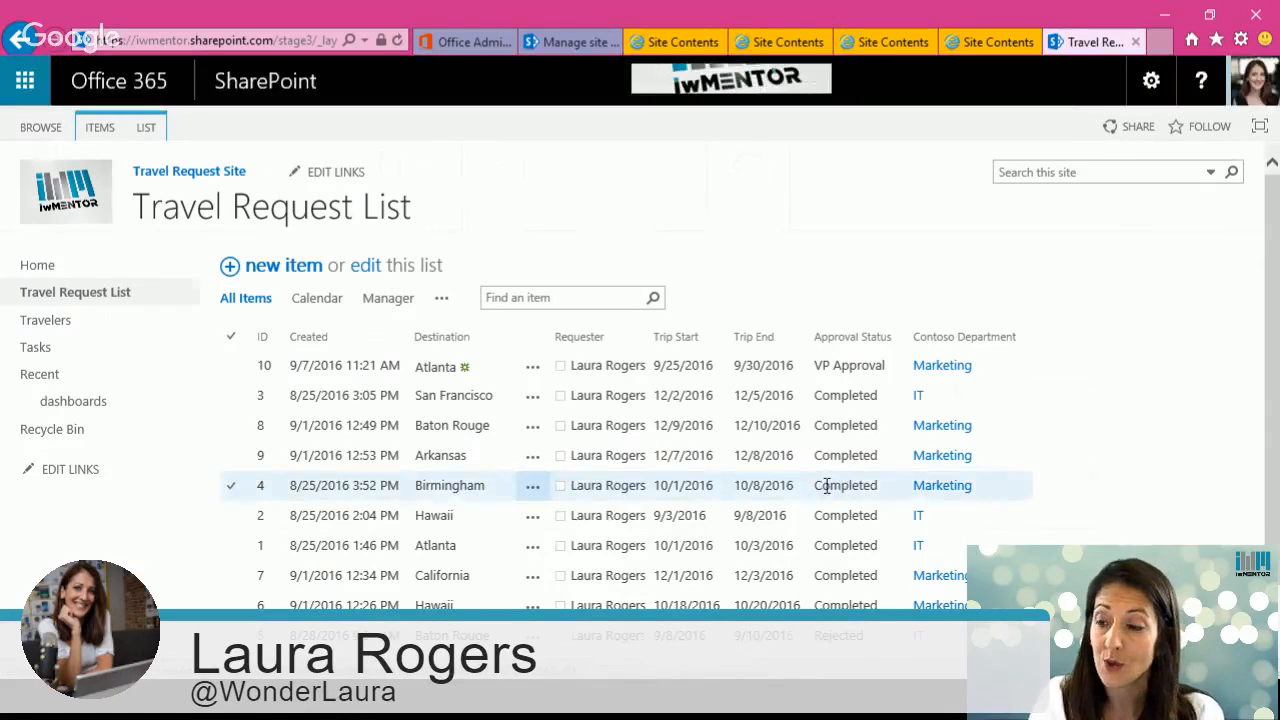
left_click(153, 132)
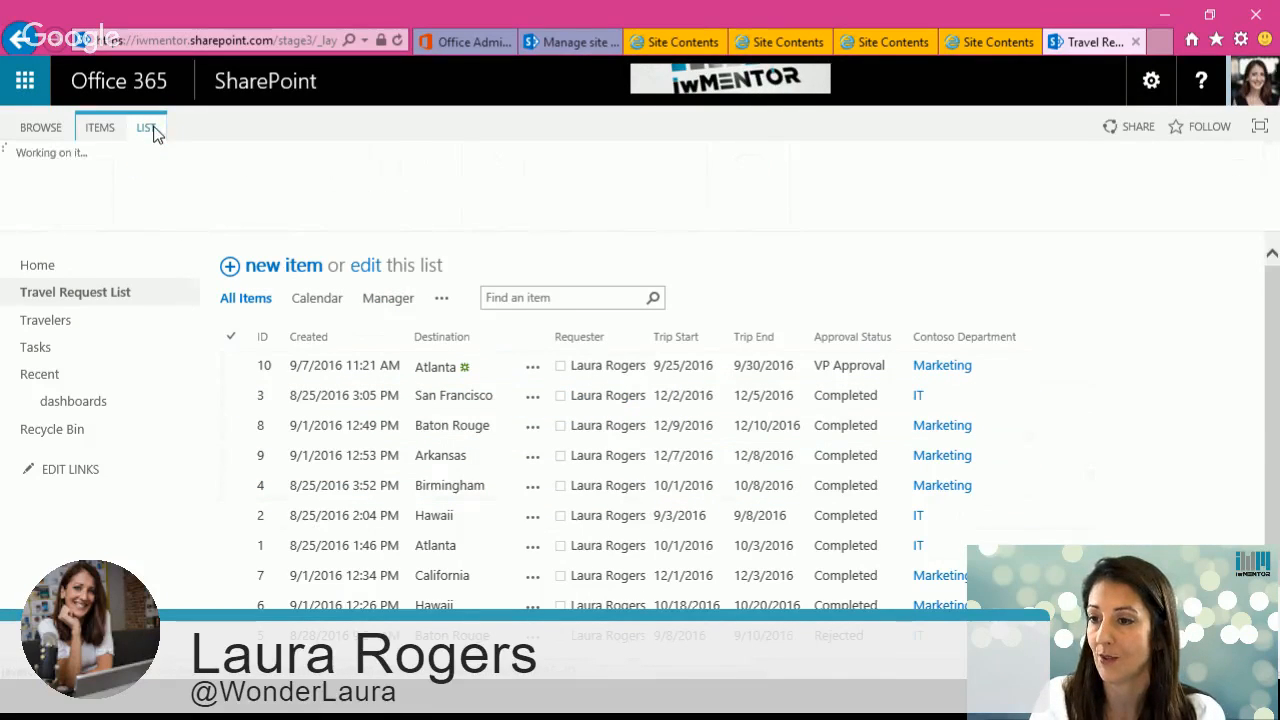
left_click(954, 185)
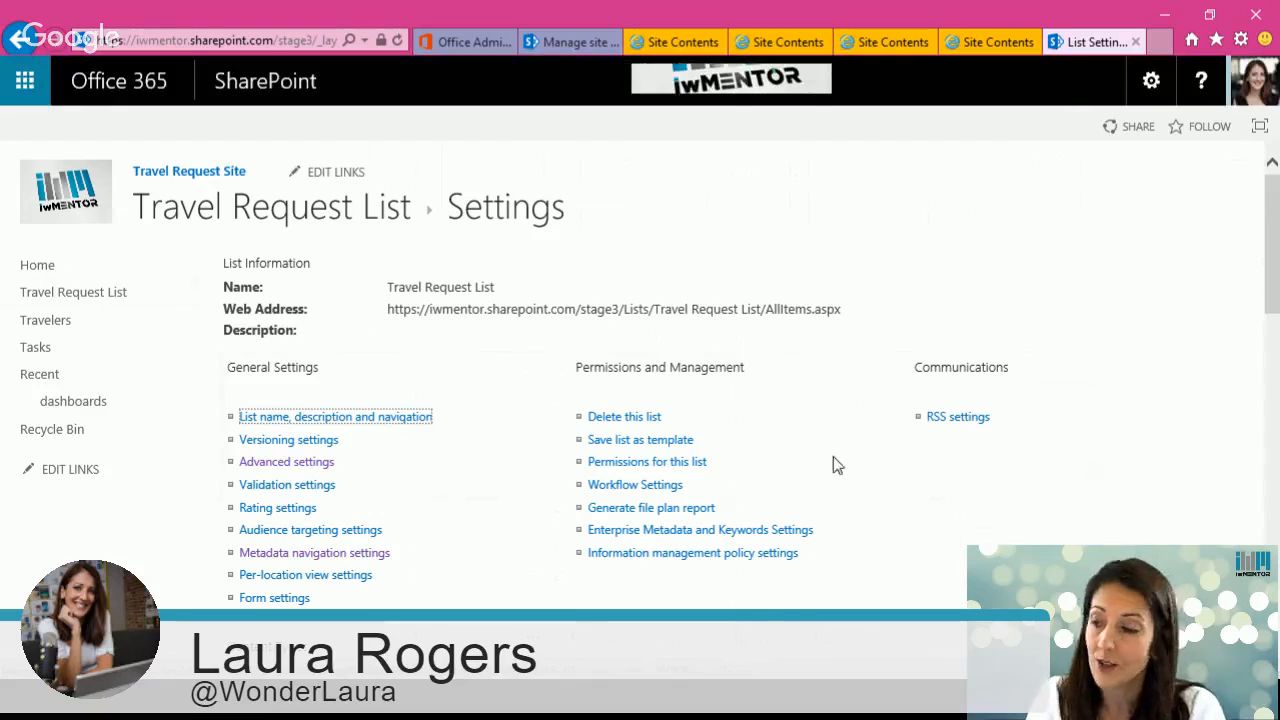
Step: Edit the Contoso Department lookup column to also show the additional Dept field, and save it
scroll(833, 456, "down", 8)
scroll(730, 392, "down", 3)
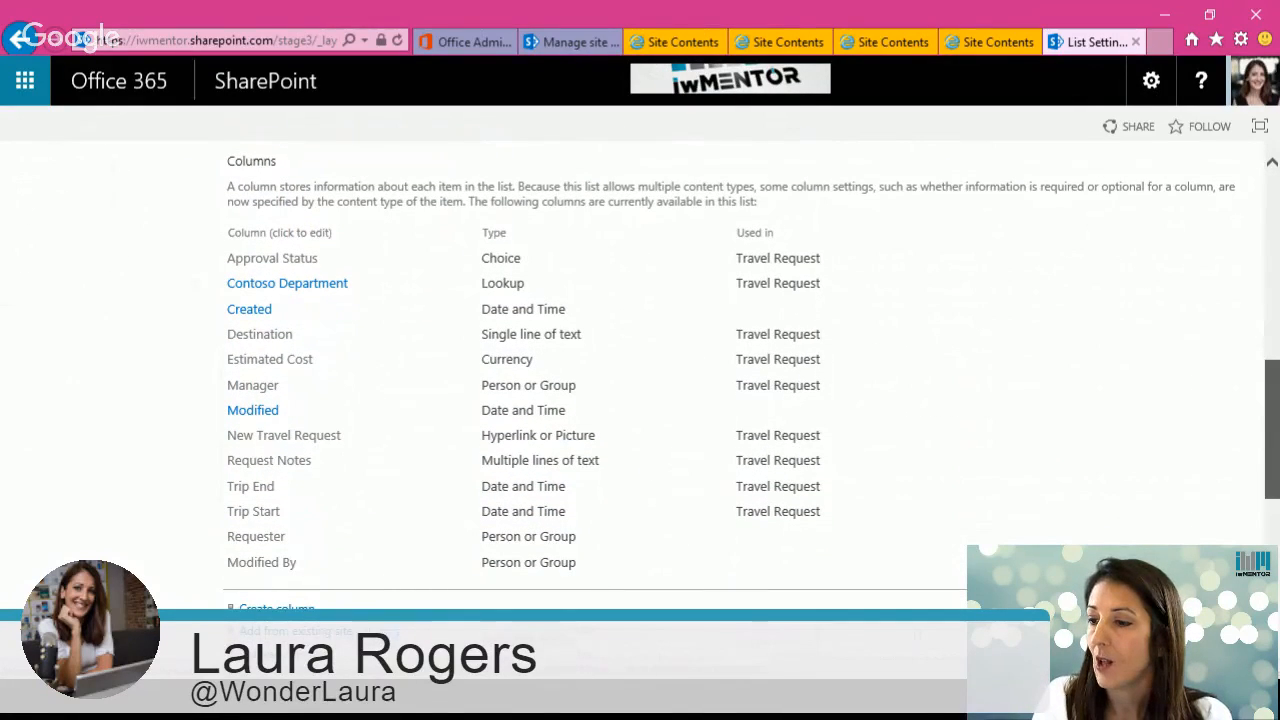
left_click_drag(1278, 465, 1278, 459)
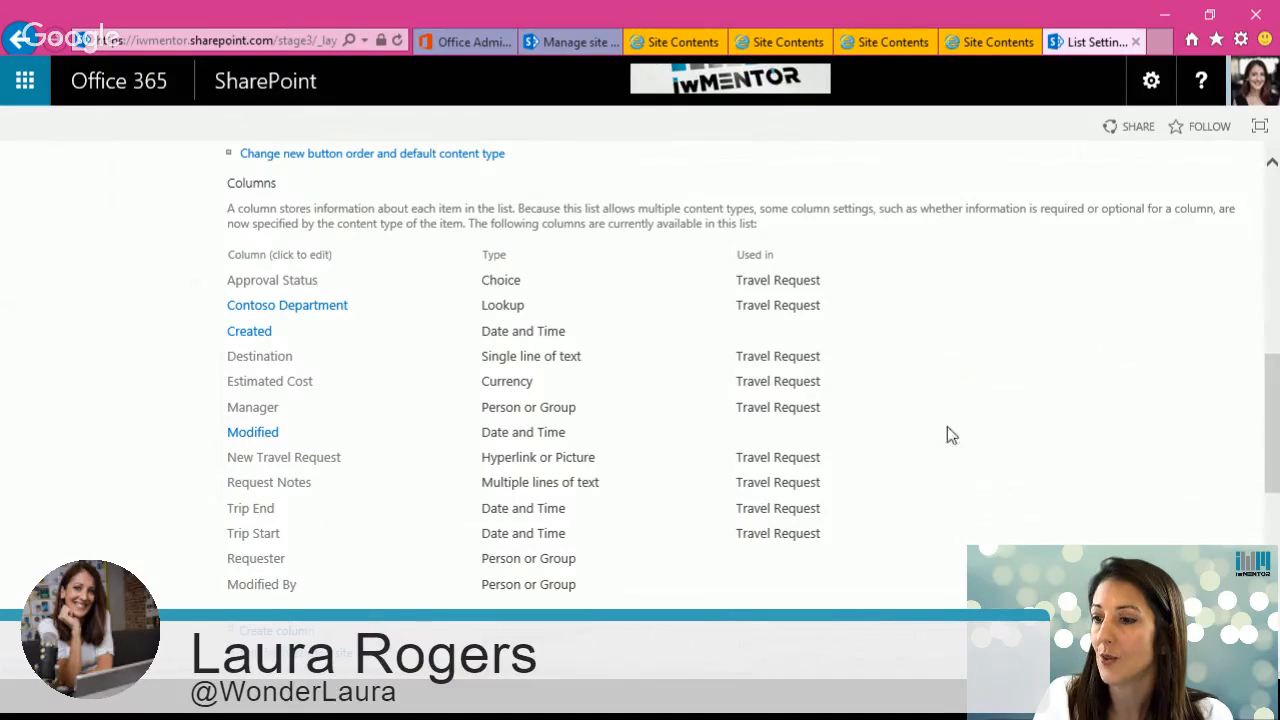
left_click(310, 308)
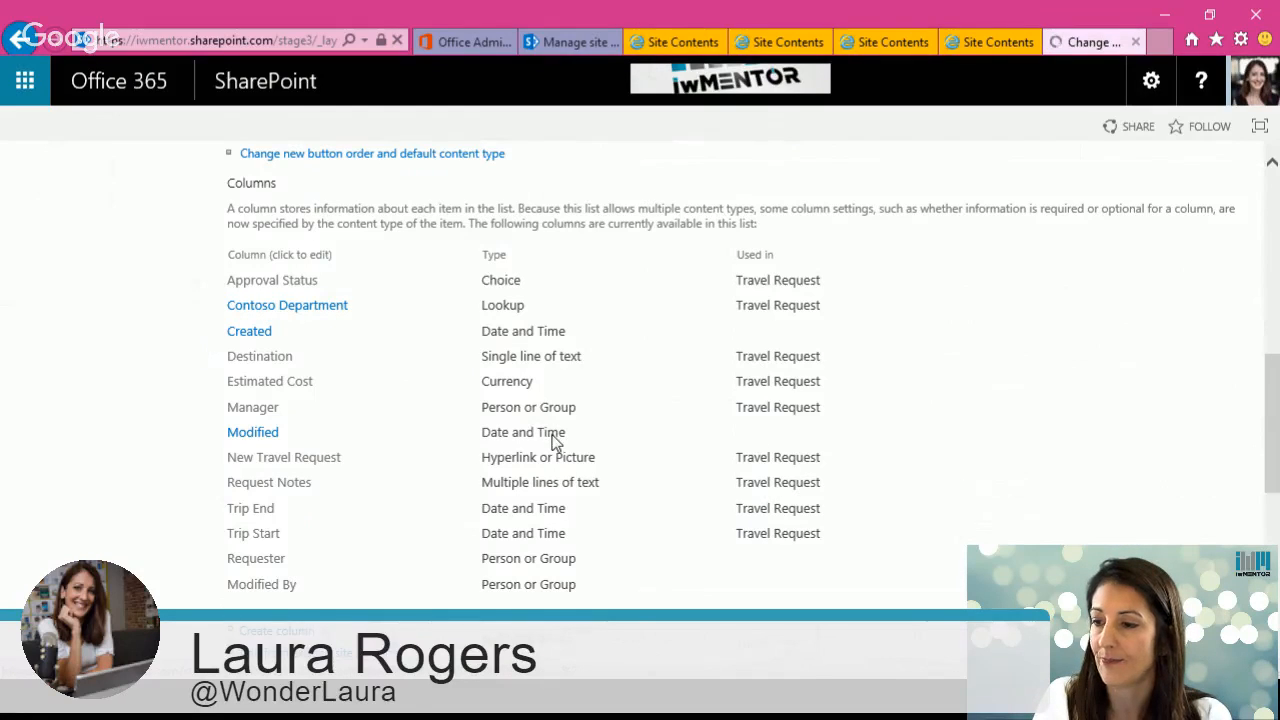
scroll(1274, 377, "down", 3)
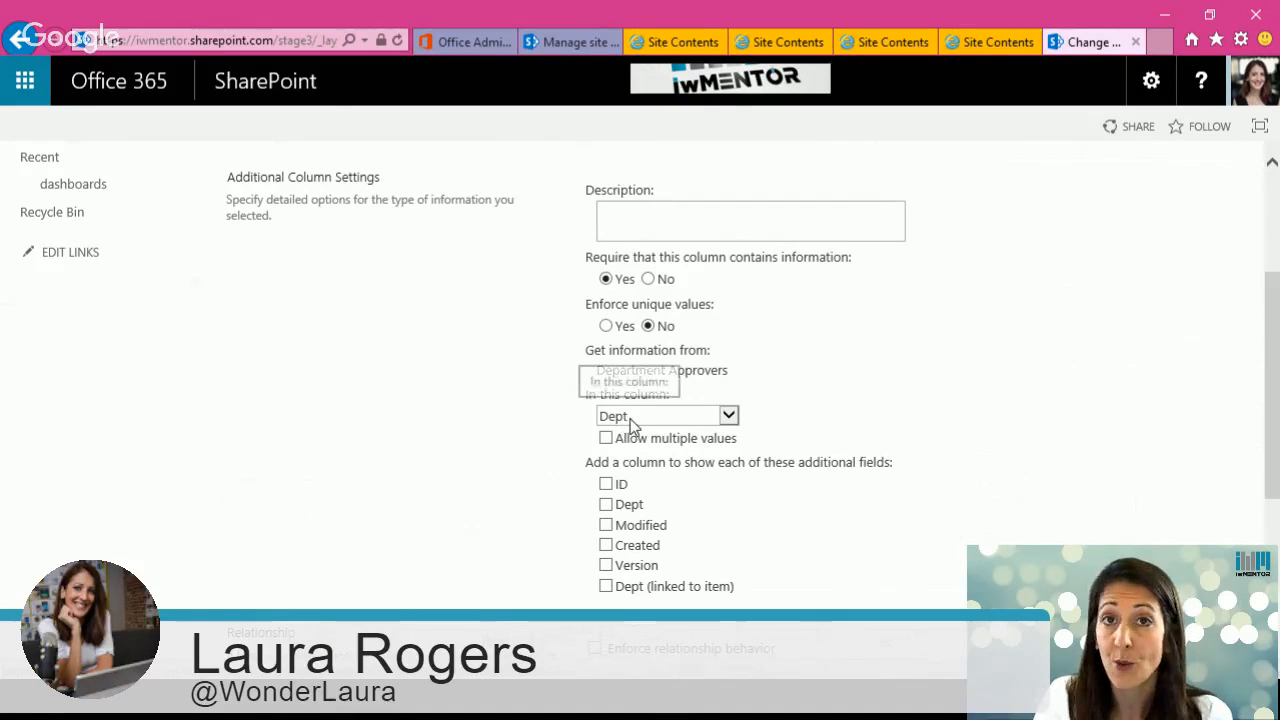
left_click(606, 505)
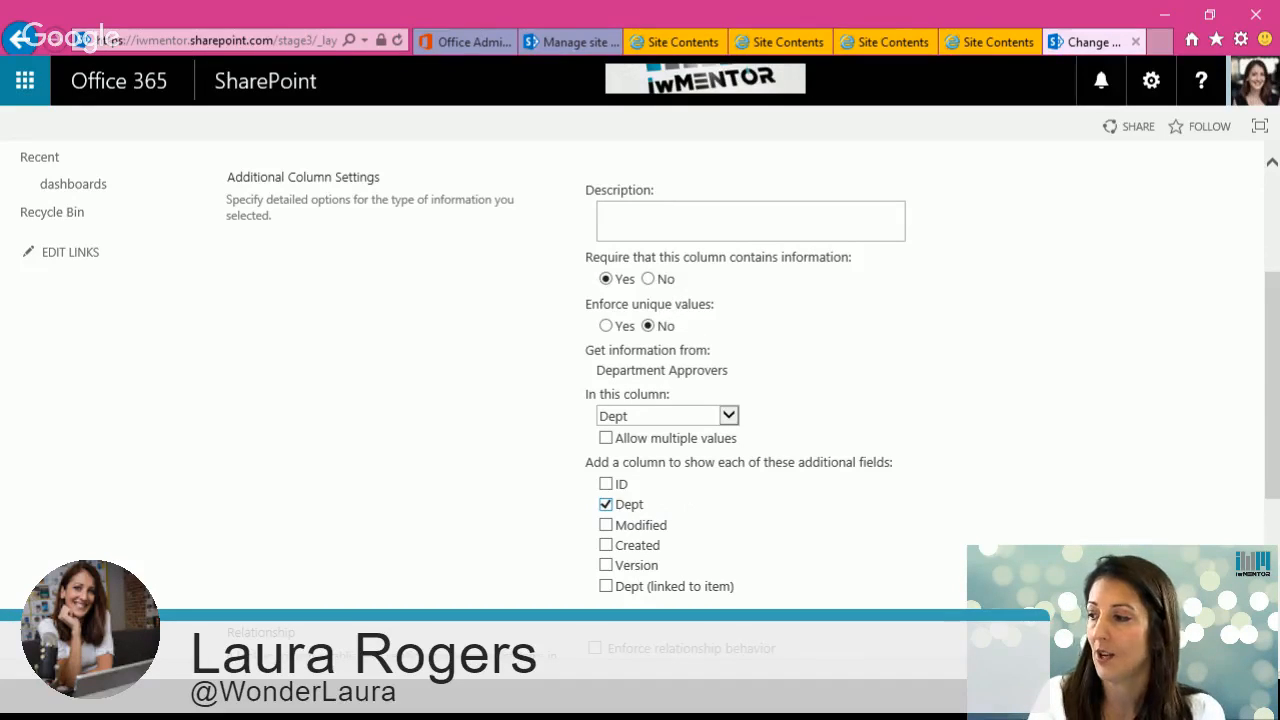
left_click_drag(1270, 381, 1276, 310)
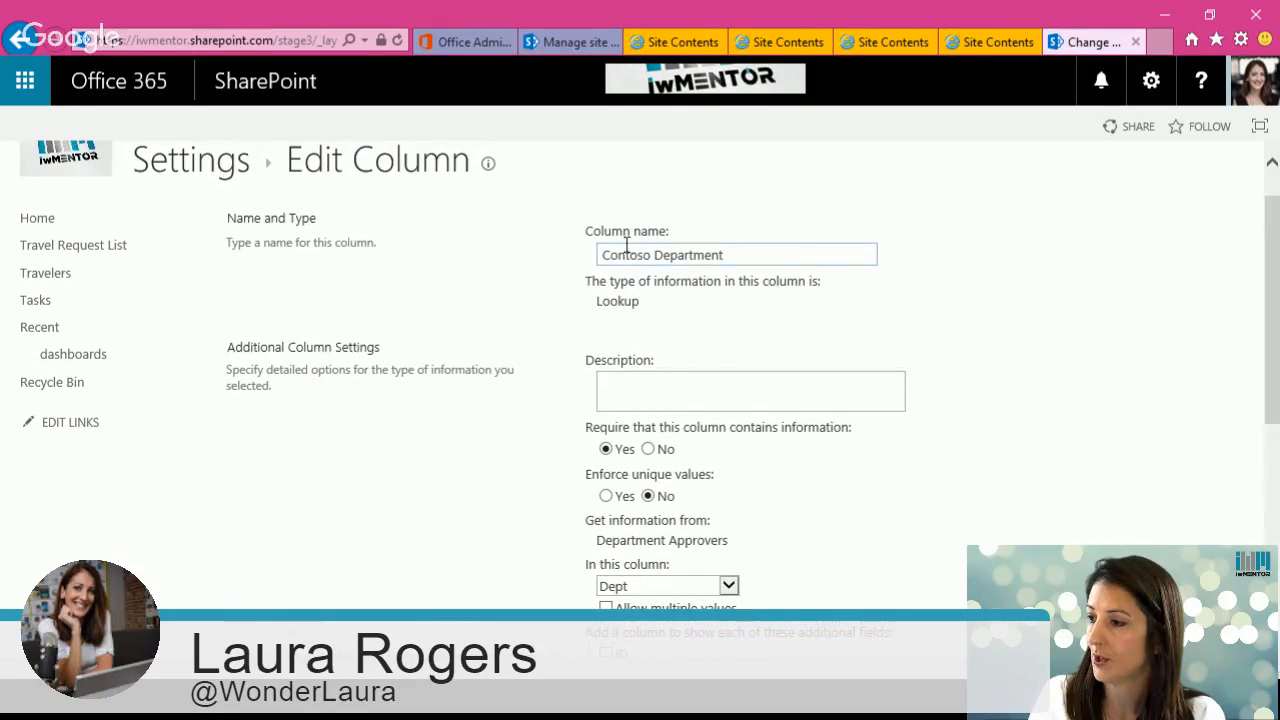
scroll(1270, 328, "down", 3)
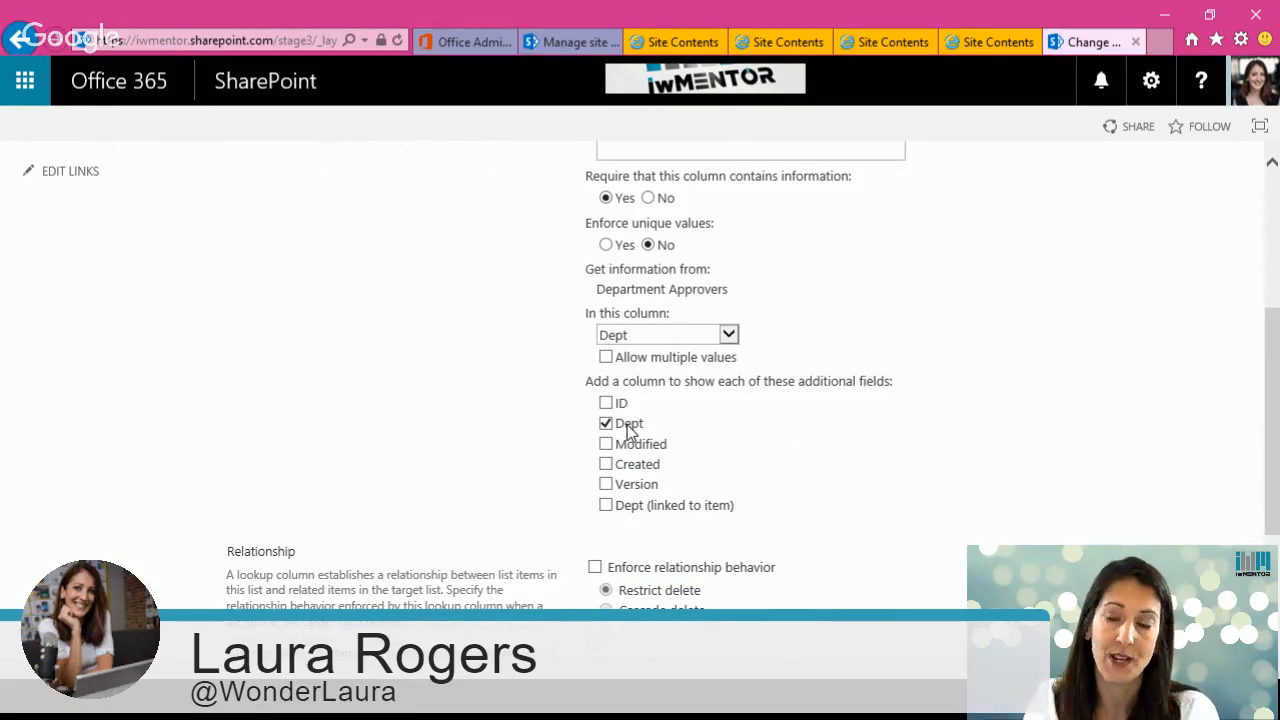
left_click(606, 424)
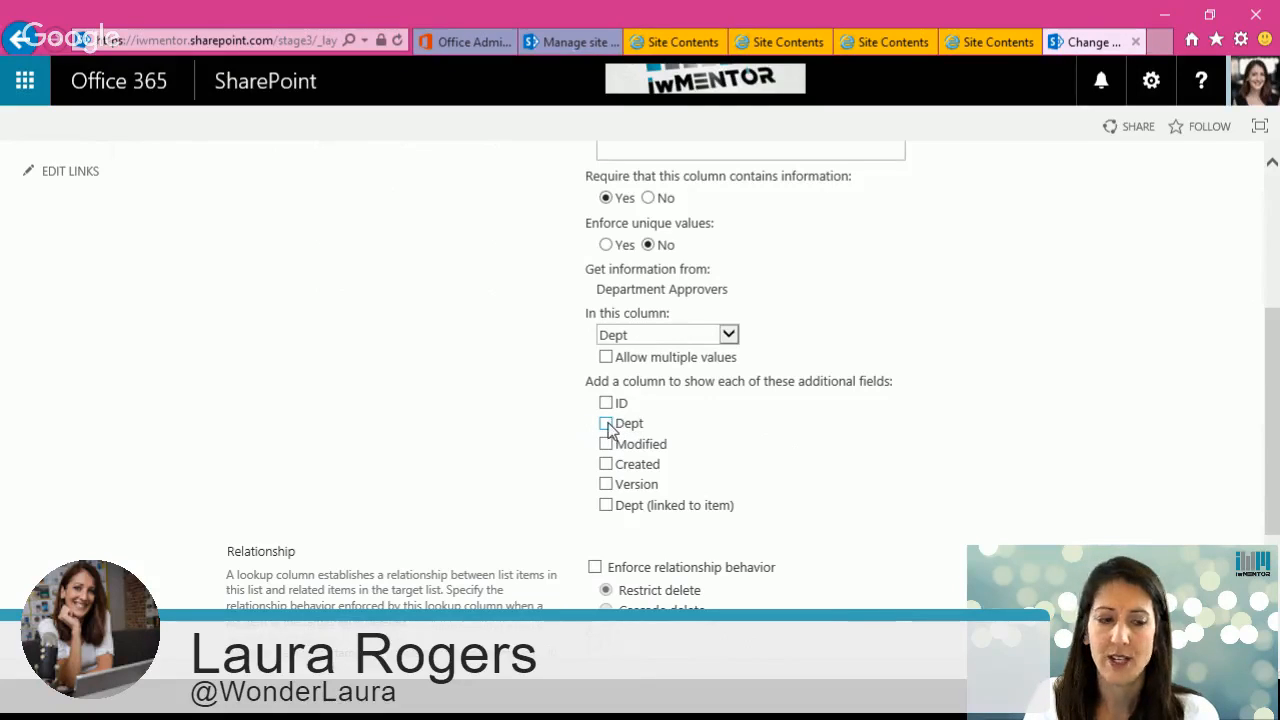
left_click(606, 424)
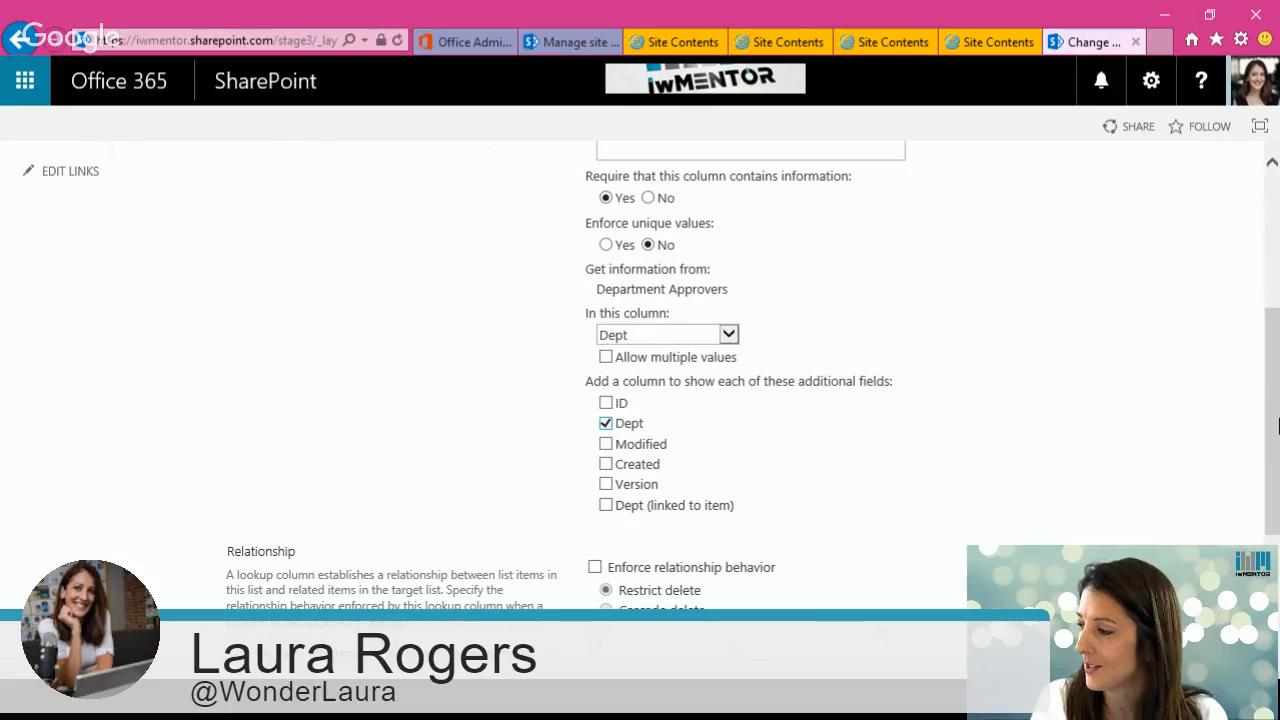
left_click_drag(1278, 425, 1275, 487)
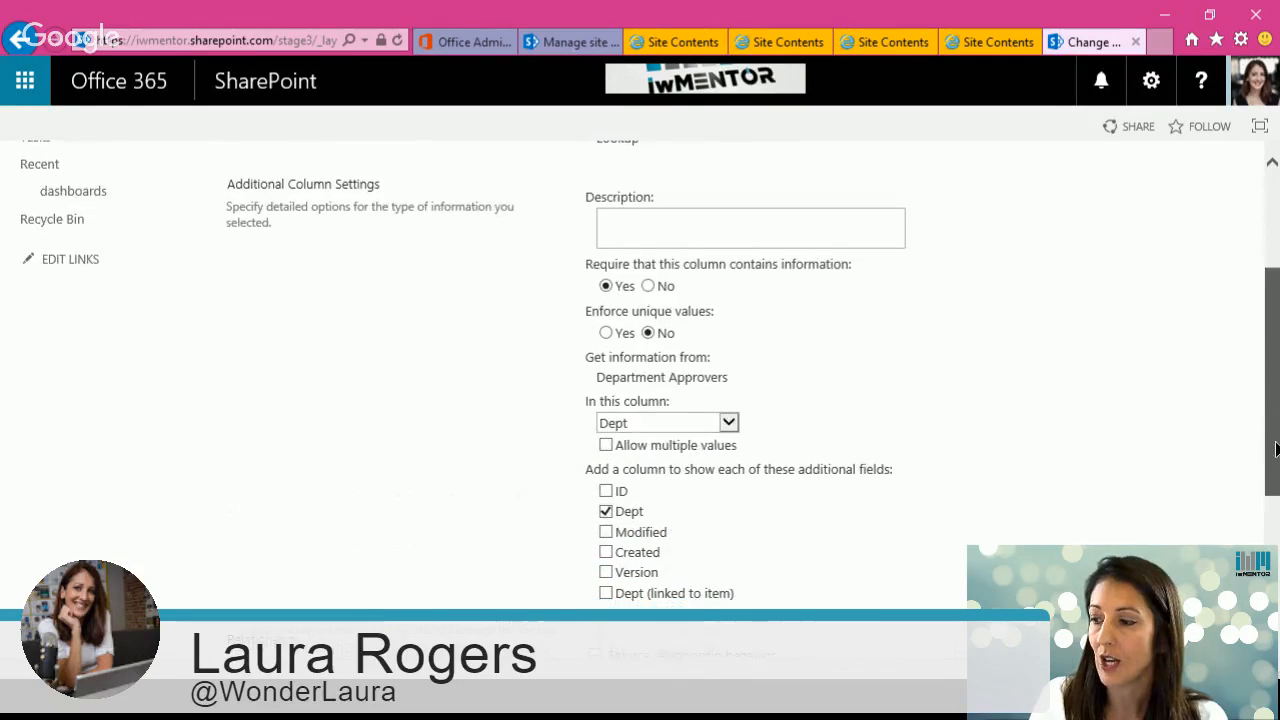
scroll(1100, 566, "down", 1)
scroll(963, 470, "down", 2)
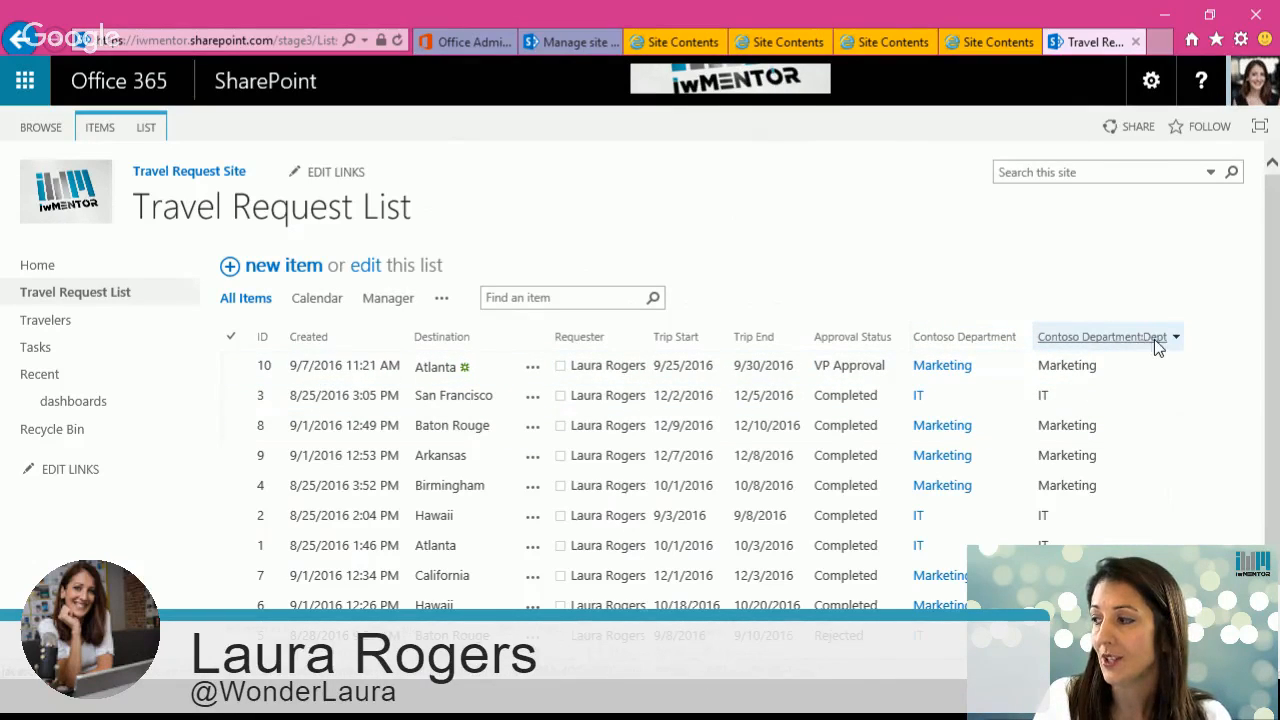
Step: Examine the new Contoso Department:Dept column values in the Travel Request List
left_click(1044, 366)
double_click(1044, 366)
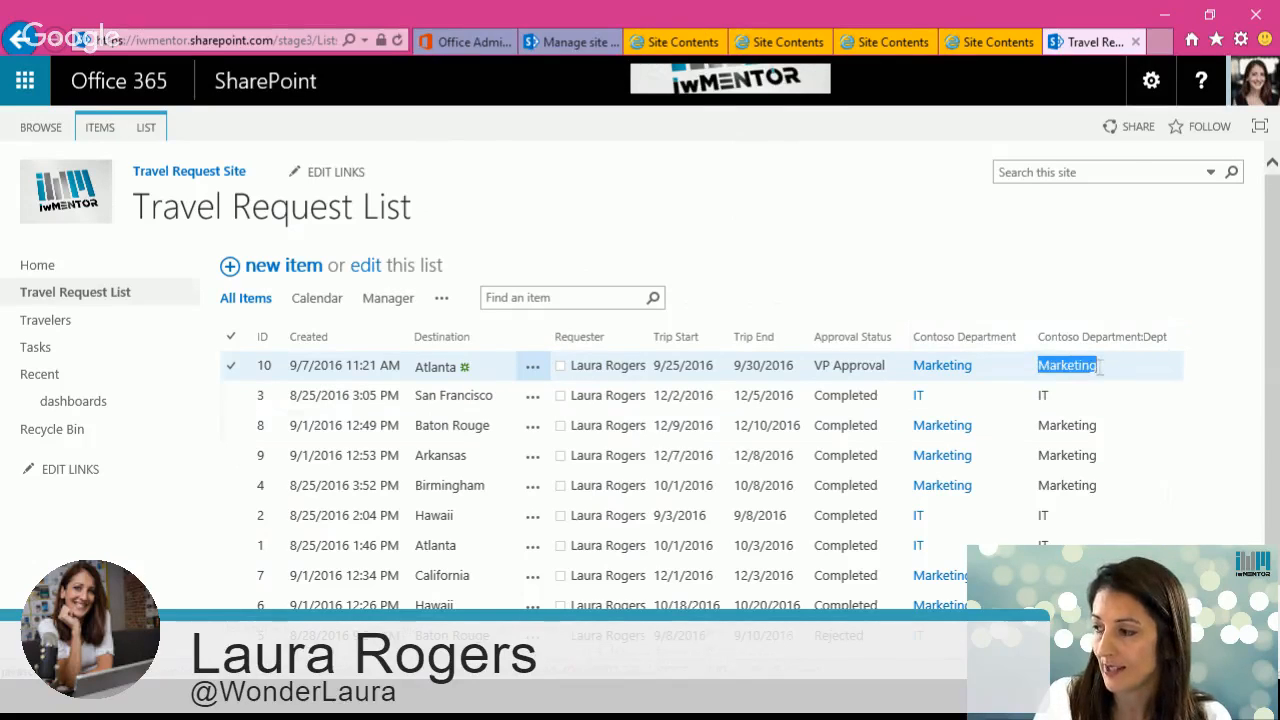
left_click(986, 478)
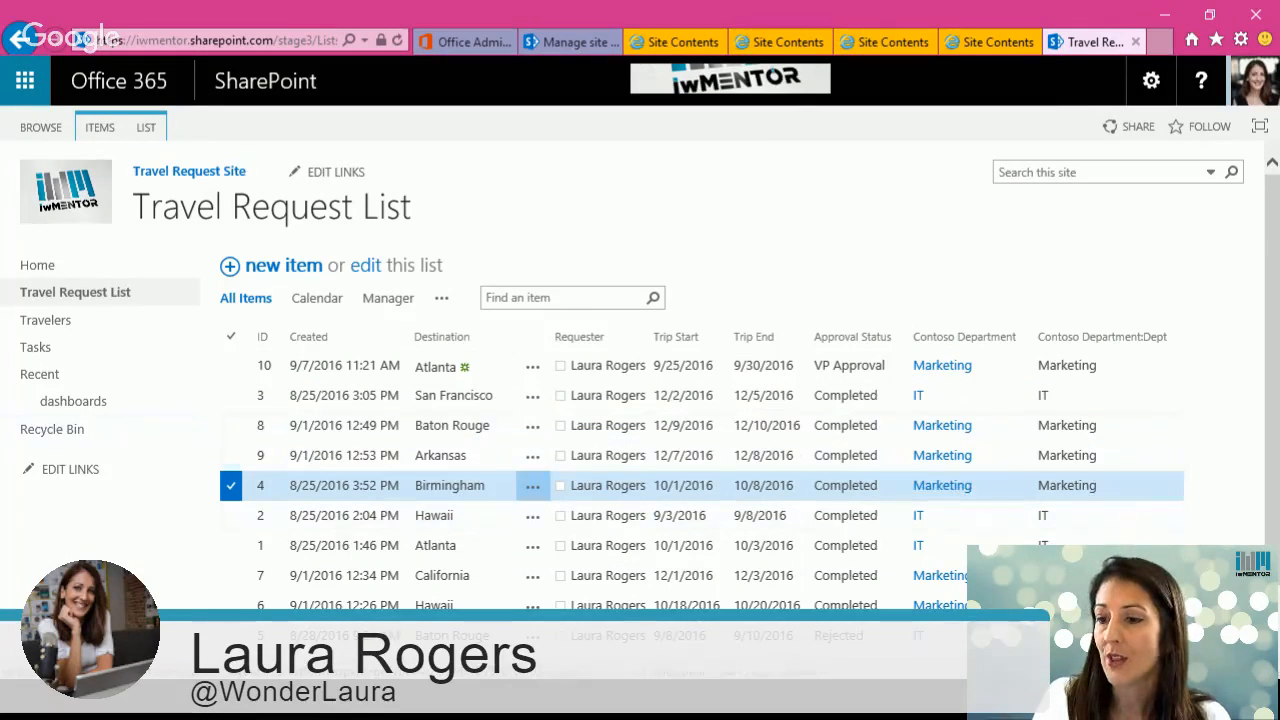
Step: Reopen the my dept page for editing and change the filter connection's consumer field to Contoso Department:Dept
left_click(88, 404)
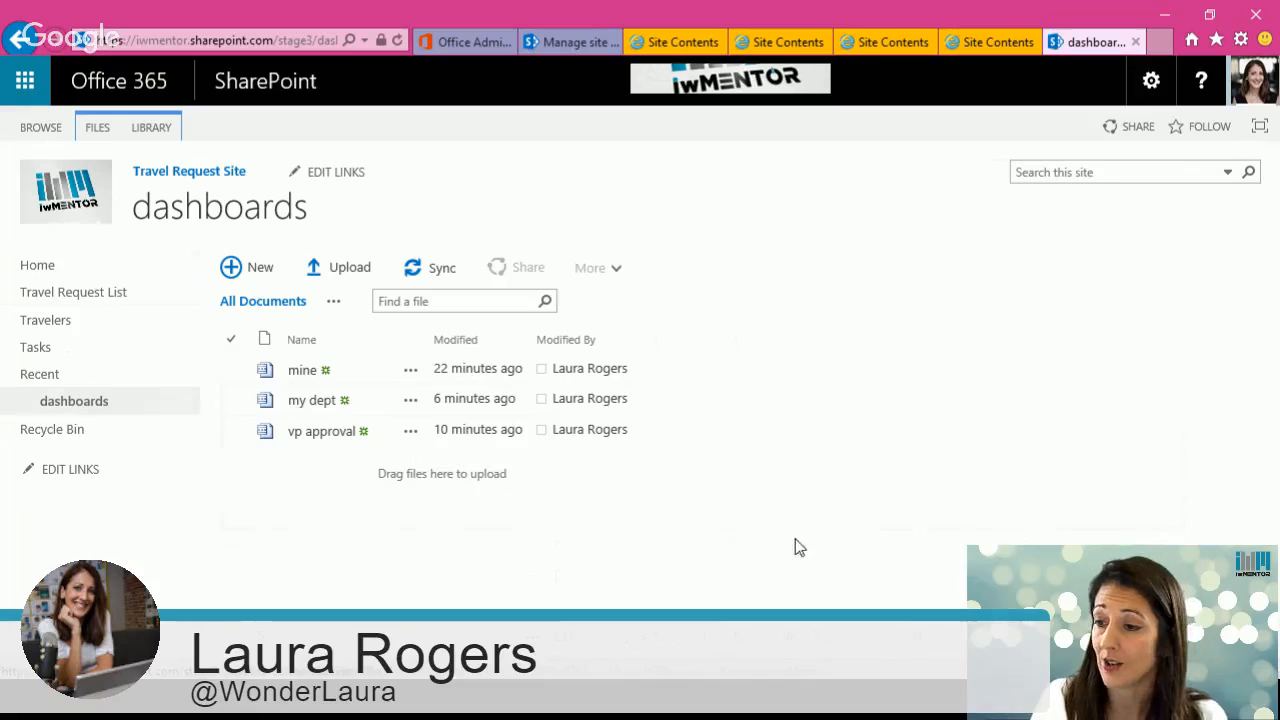
left_click(311, 400)
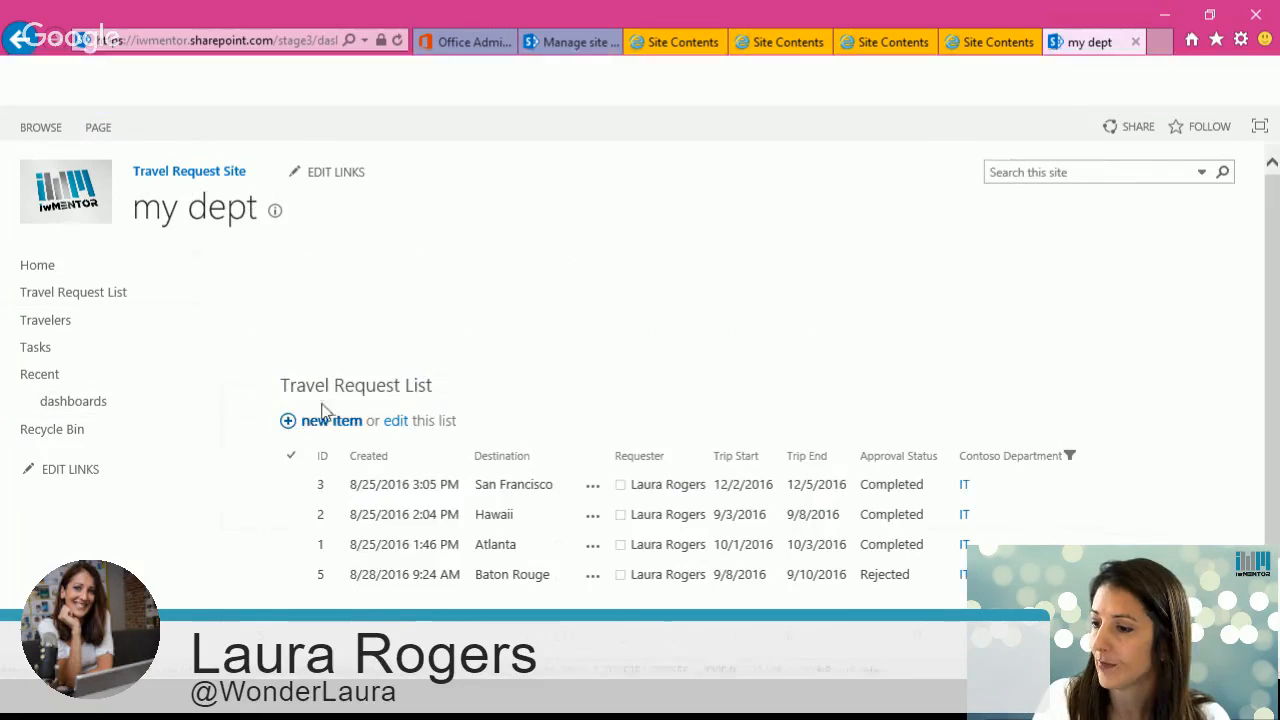
left_click(1151, 80)
left_click(1087, 240)
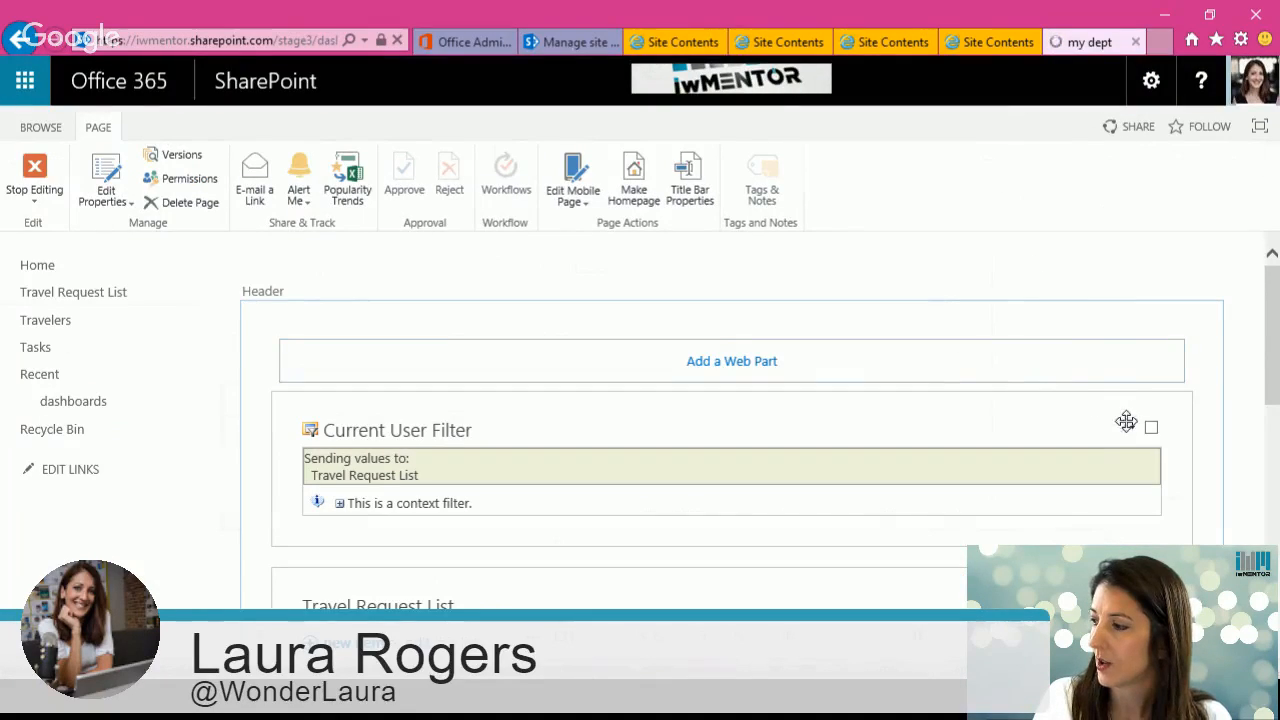
left_click(1132, 430)
mouse_move(1070, 550)
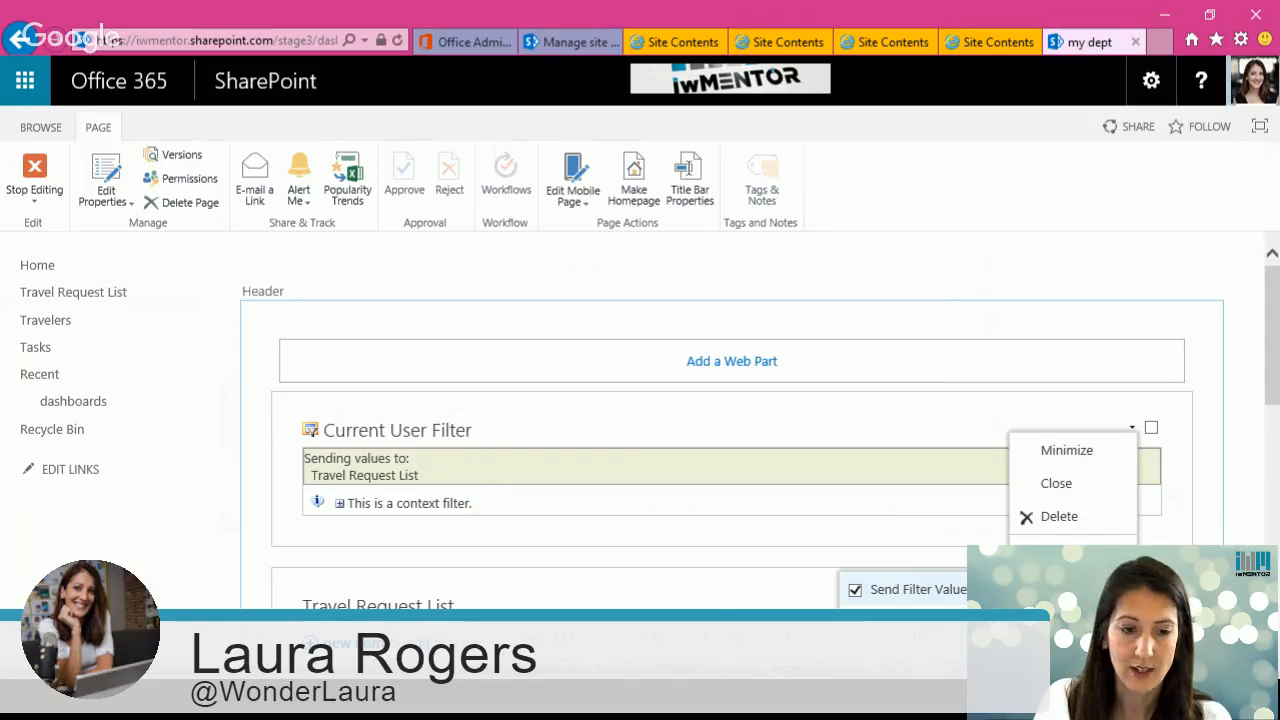
left_click(1060, 590)
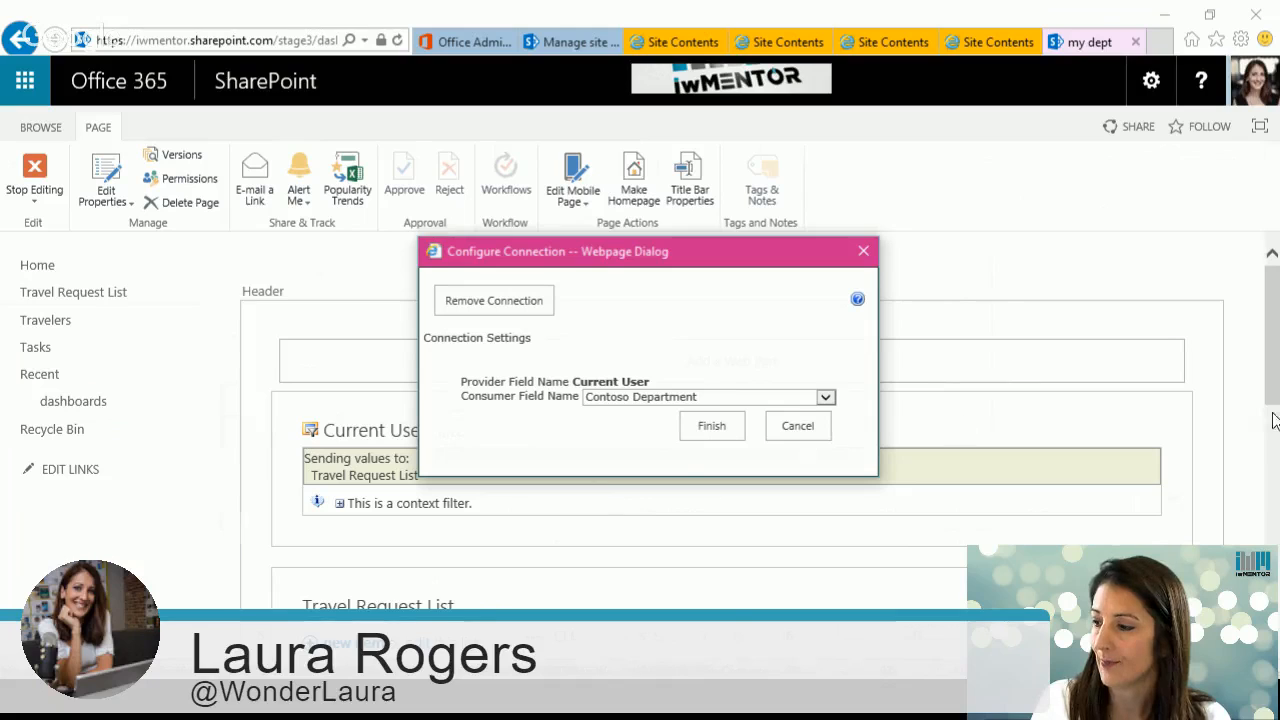
left_click(681, 400)
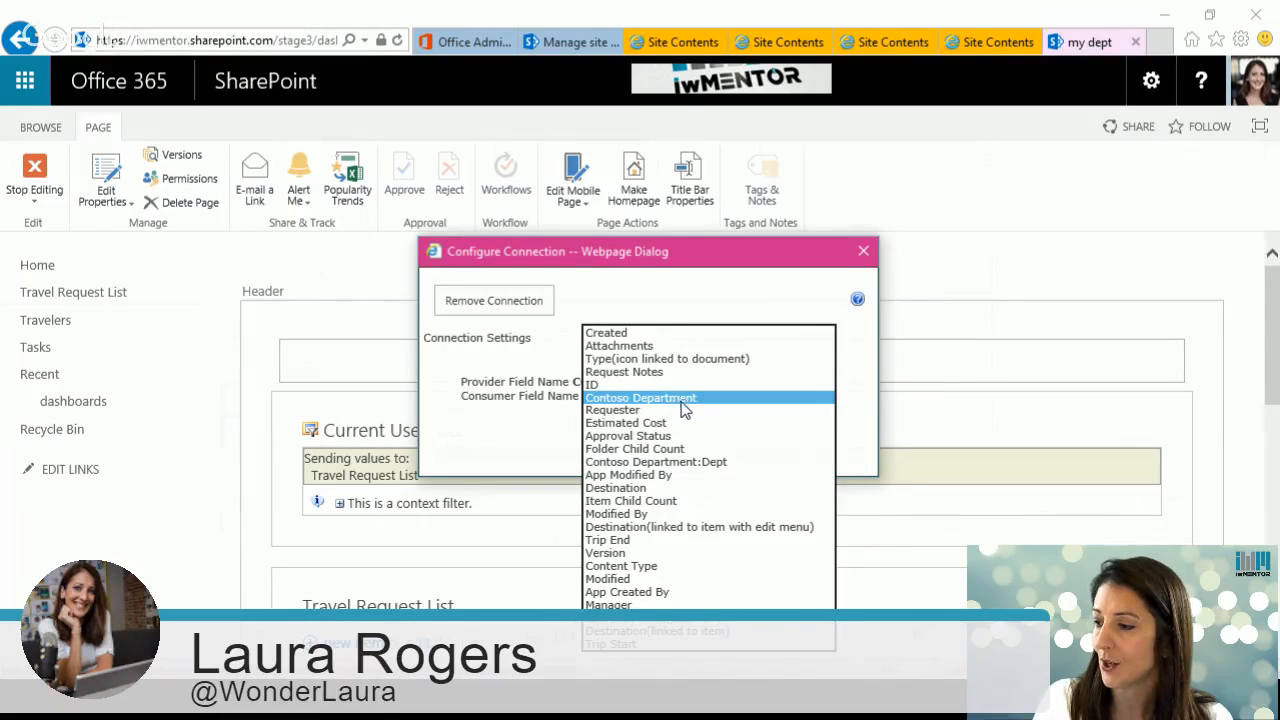
left_click(672, 462)
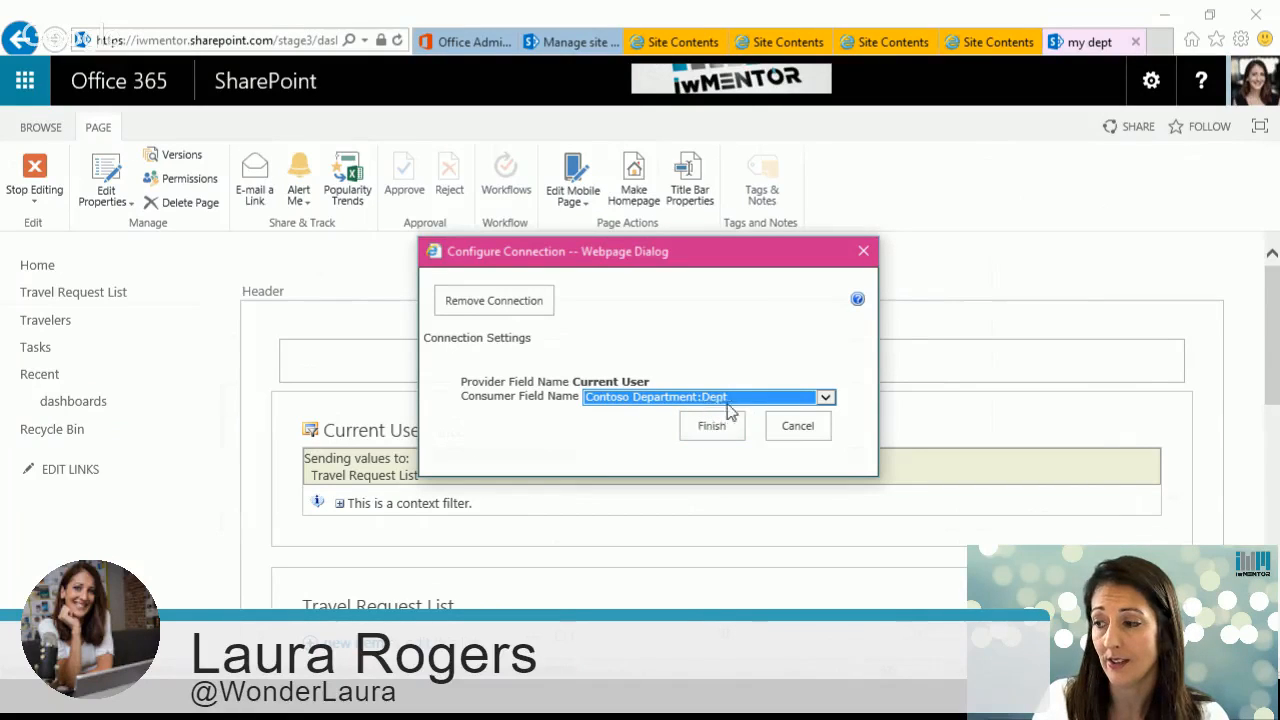
left_click(712, 428)
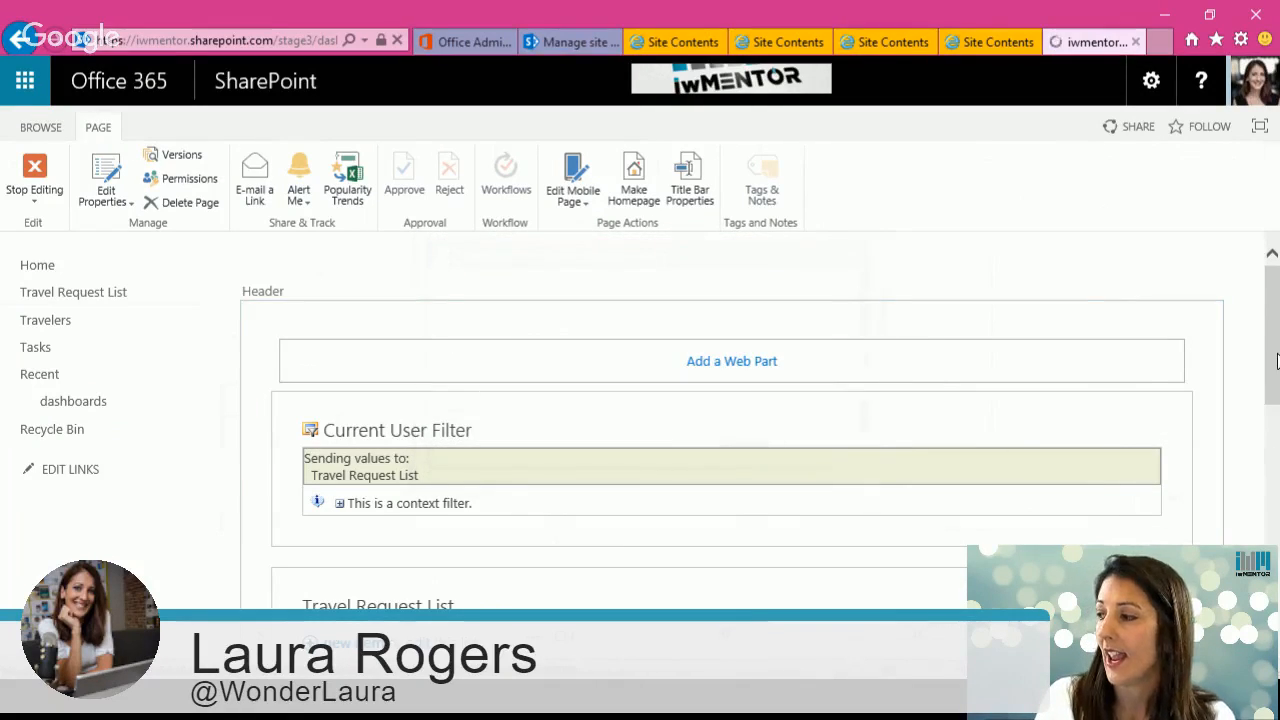
left_click_drag(1277, 360, 1277, 398)
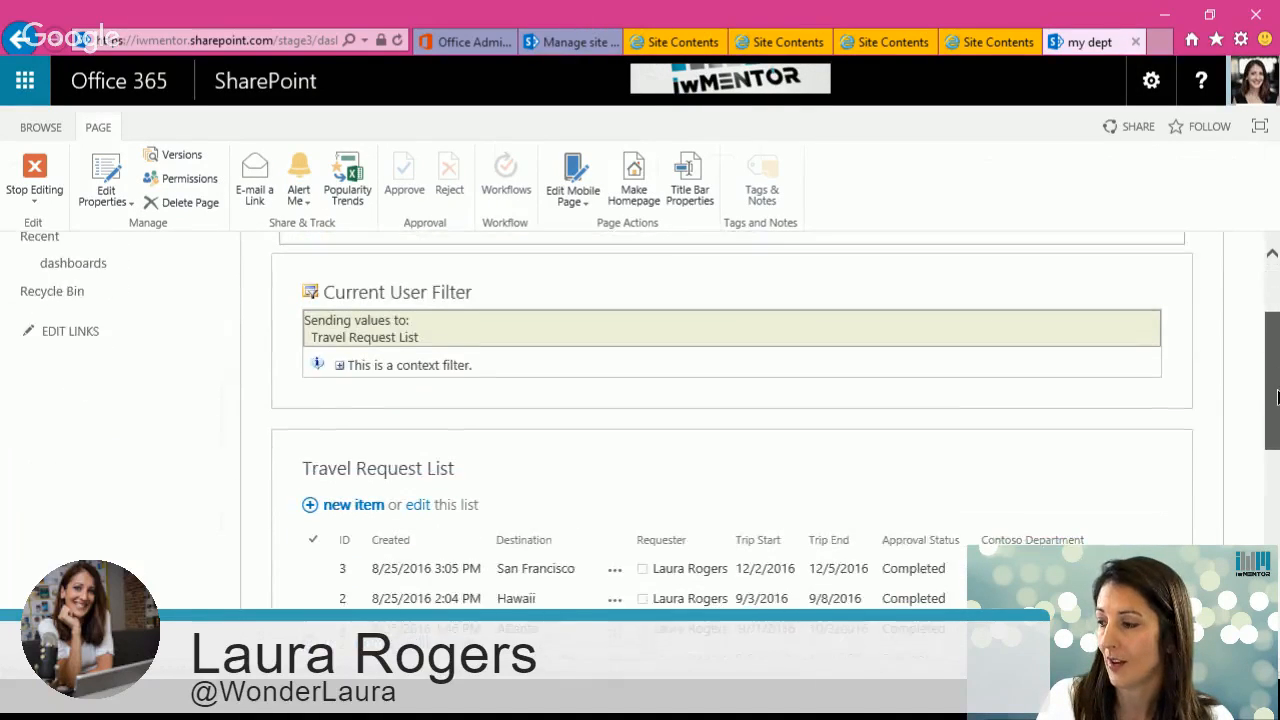
Step: Stop editing the my dept page
scroll(1277, 398, "down", 1)
scroll(1241, 416, "down", 1)
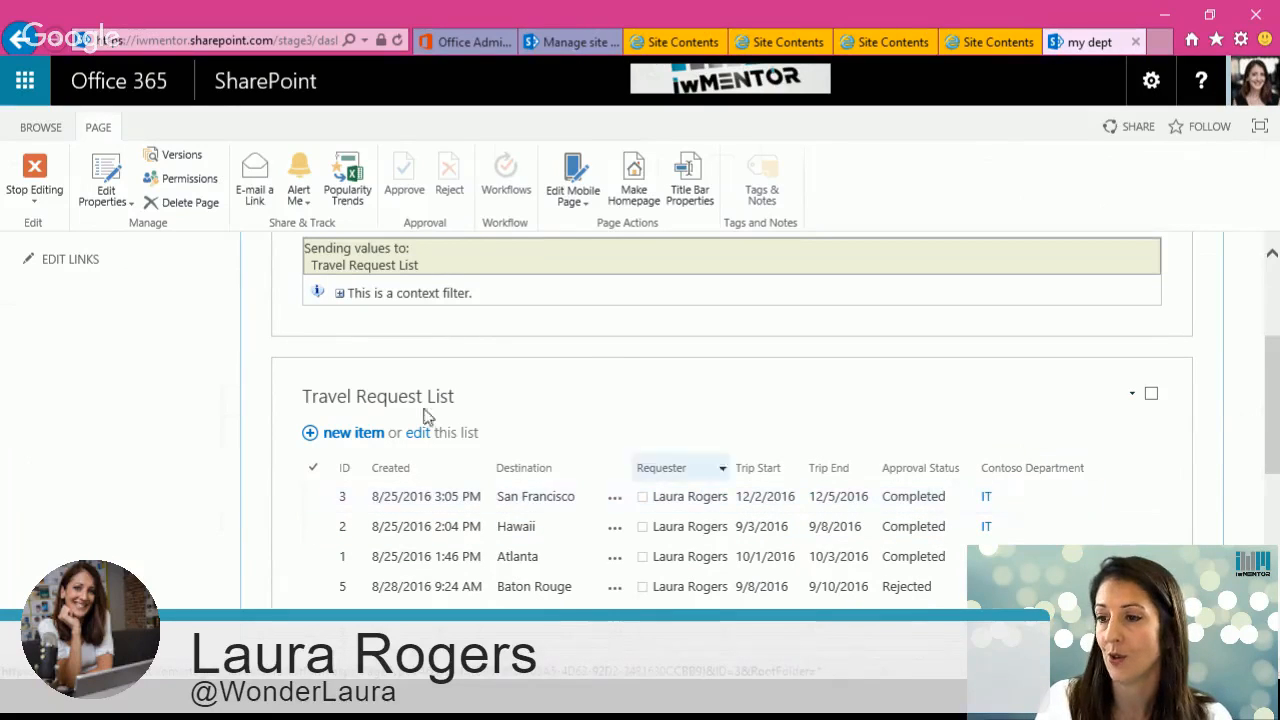
left_click(34, 177)
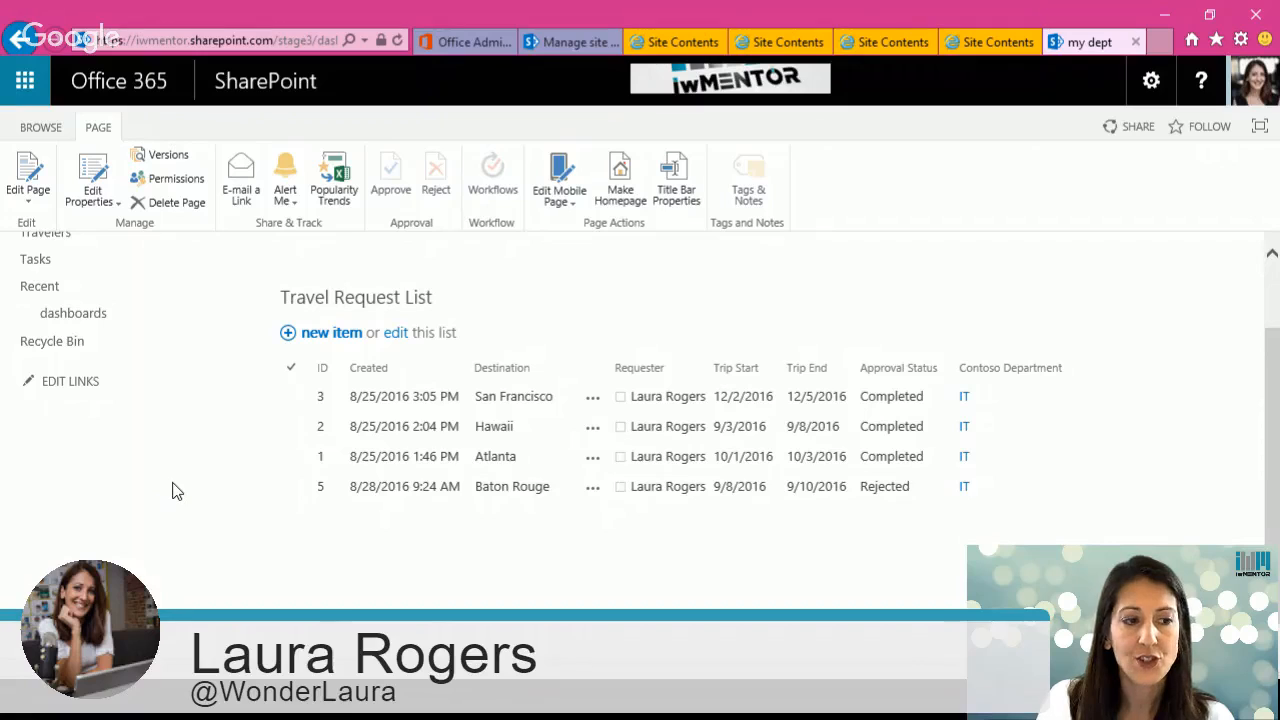
Step: Open the Travel Request List, open its new item form and close it without saving
left_click(367, 300)
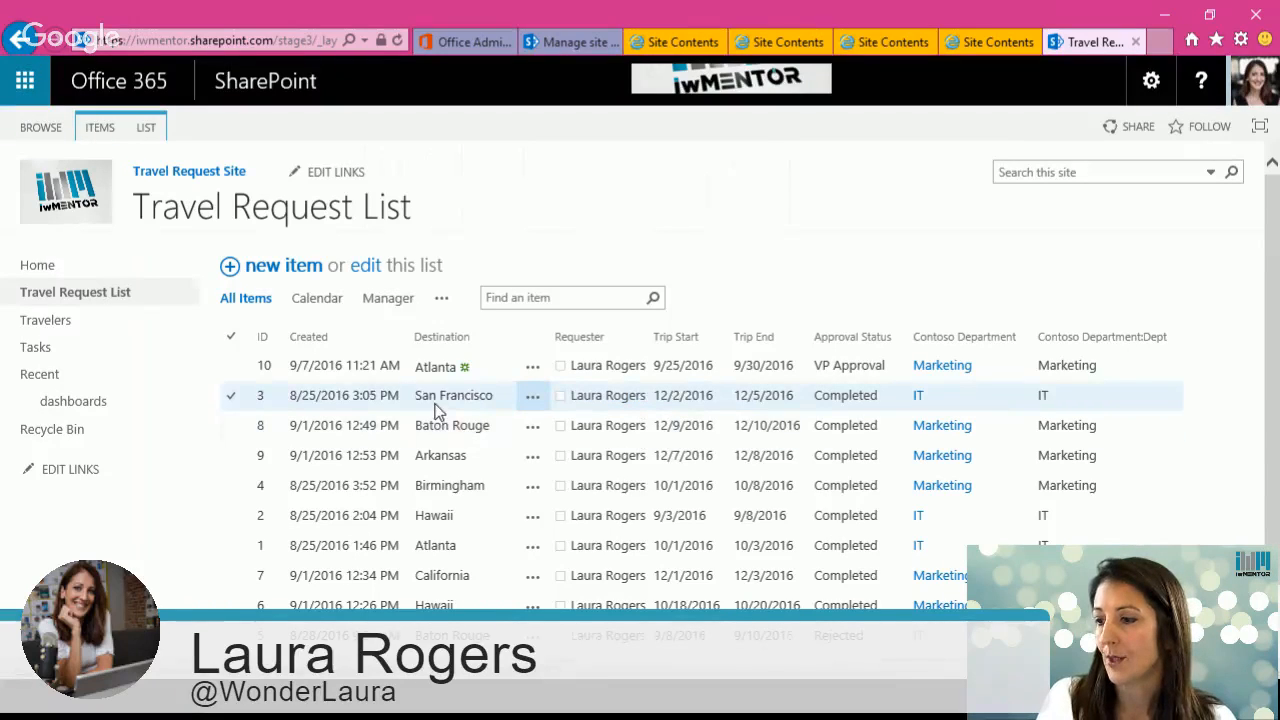
left_click(298, 268)
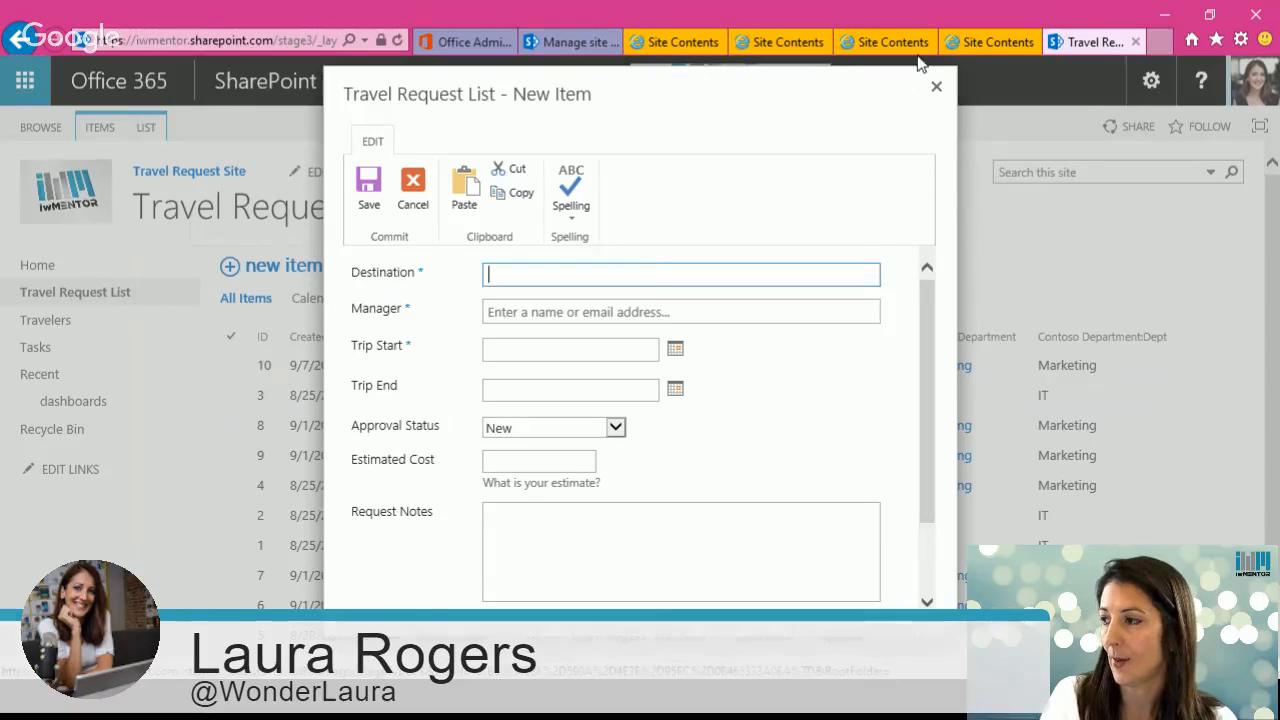
left_click(937, 89)
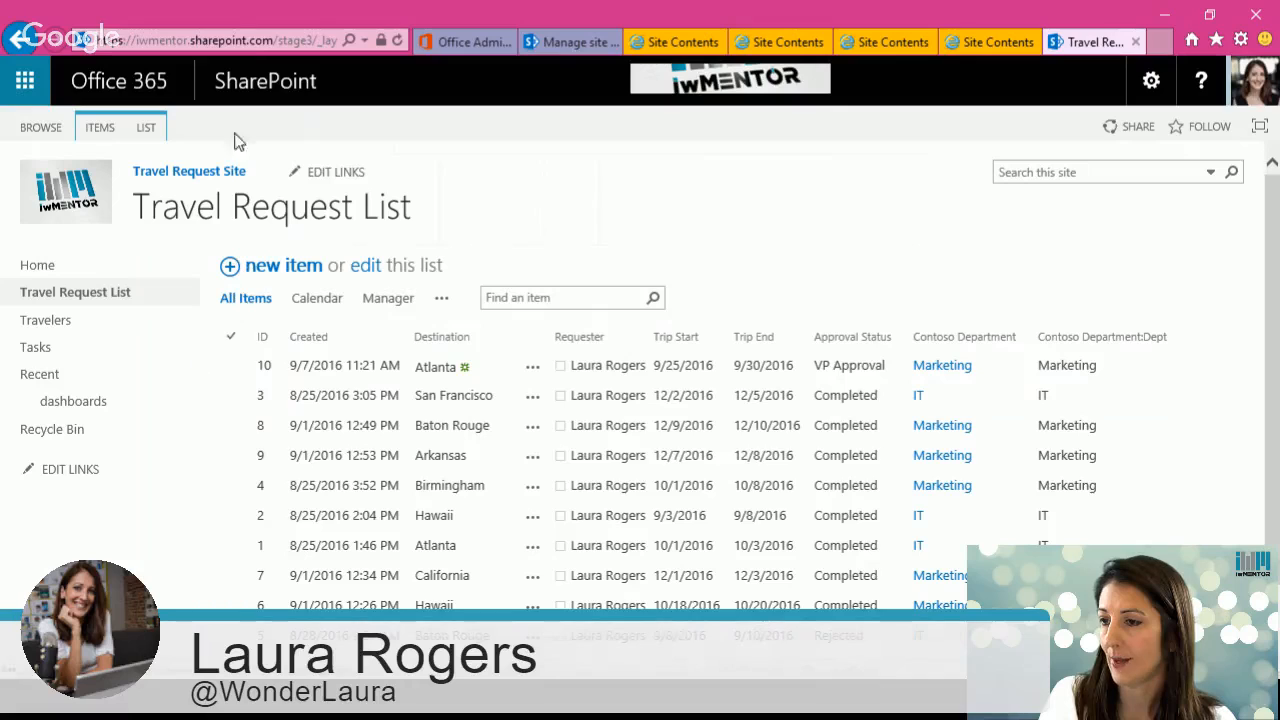
Step: Open the list's newform.aspx page directly through the address bar, review its fields, and cancel
left_click(263, 41)
left_click_drag(268, 42, 428, 44)
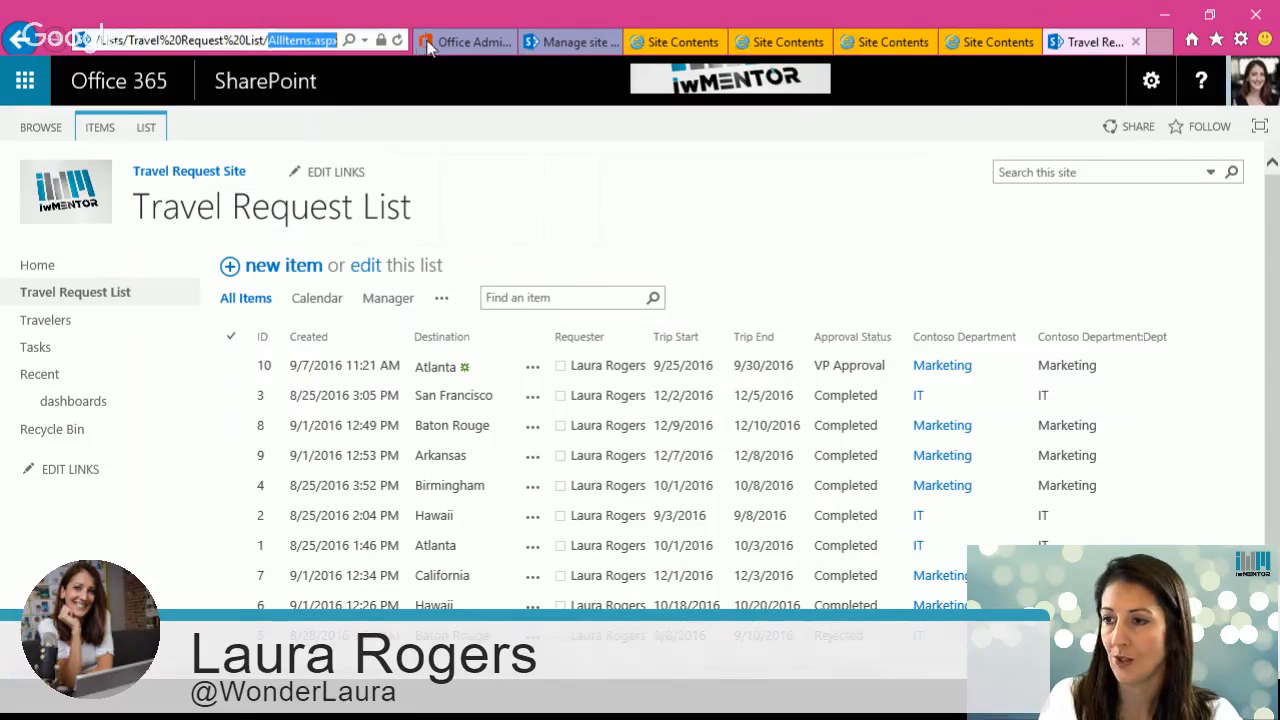
type("newfo")
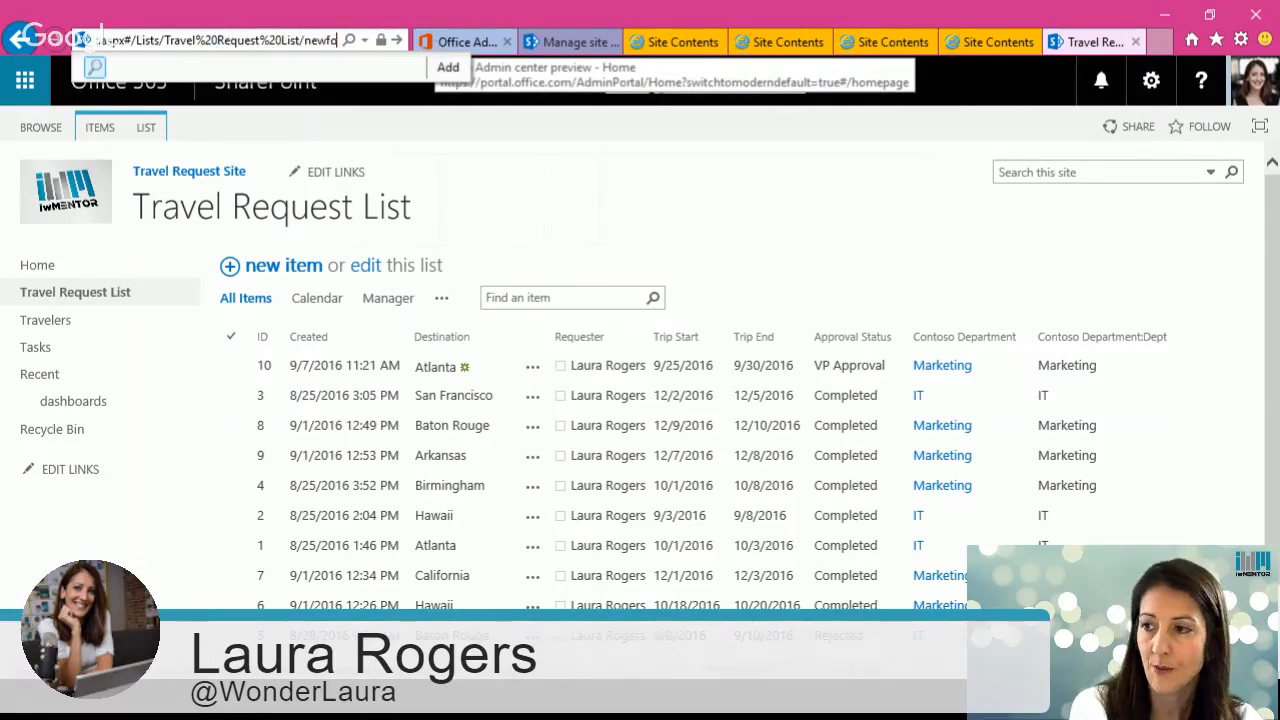
type("rm.aspx")
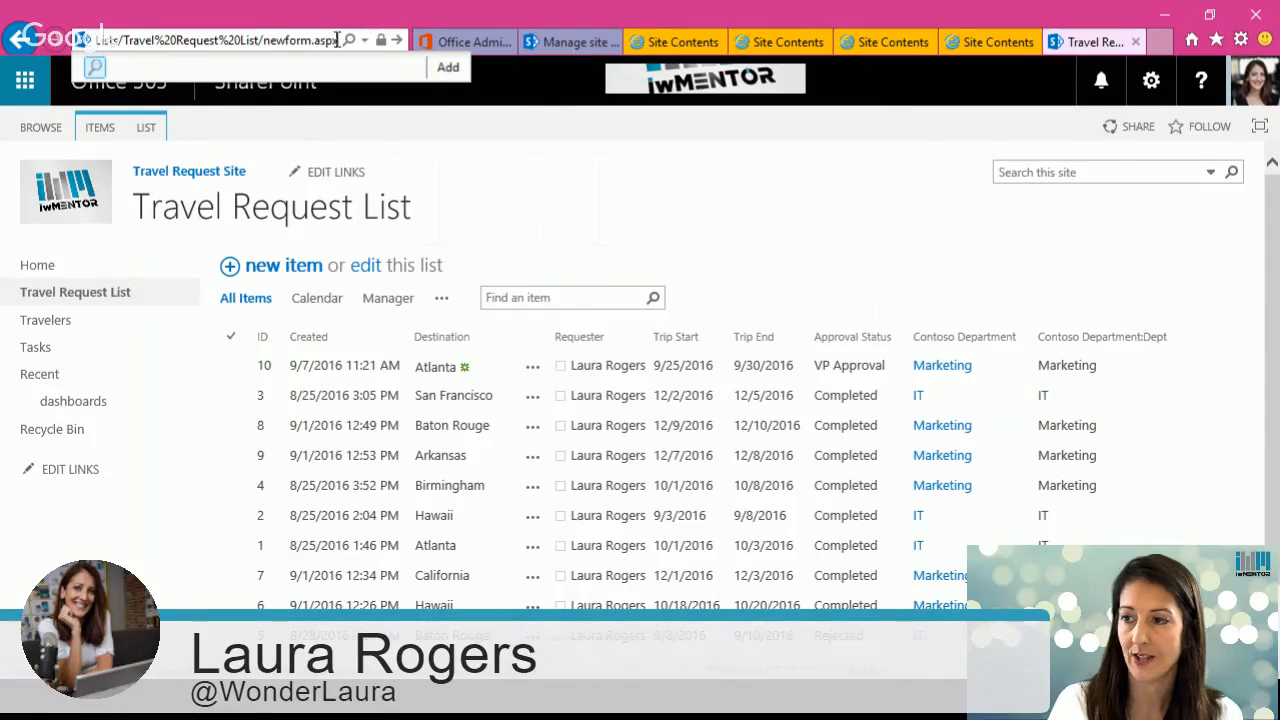
key("Return")
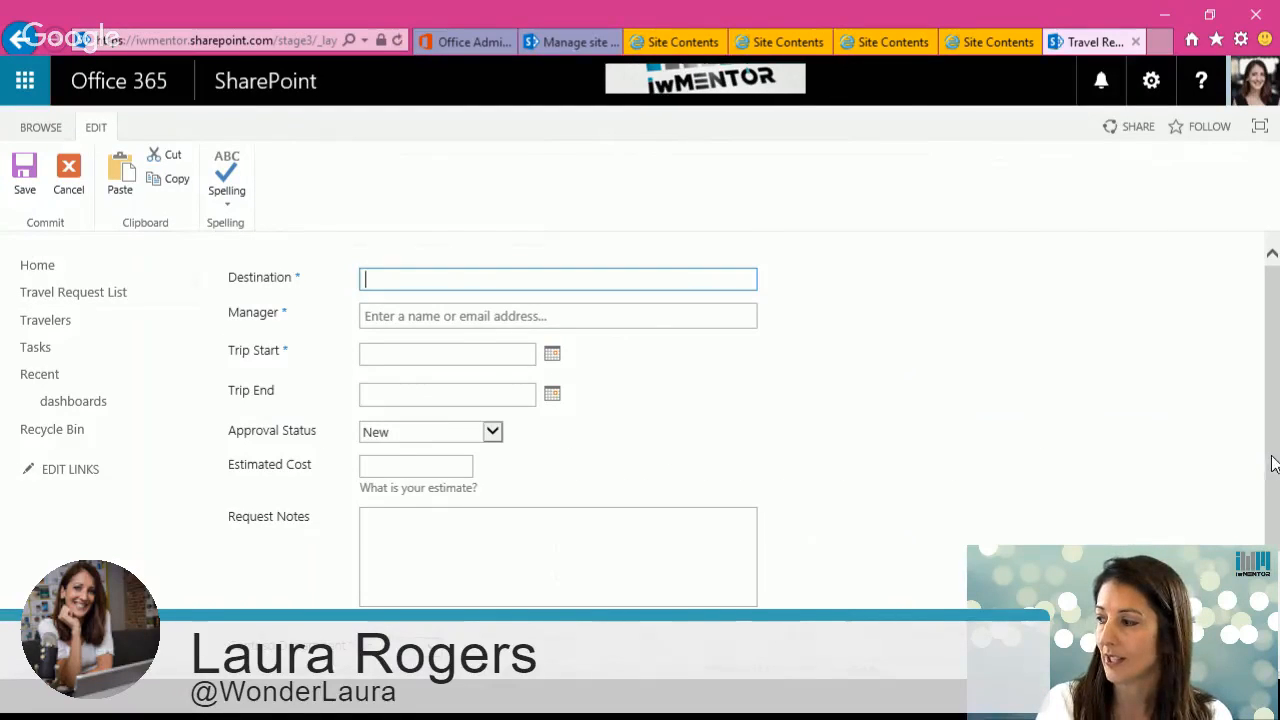
left_click_drag(1273, 464, 1273, 395)
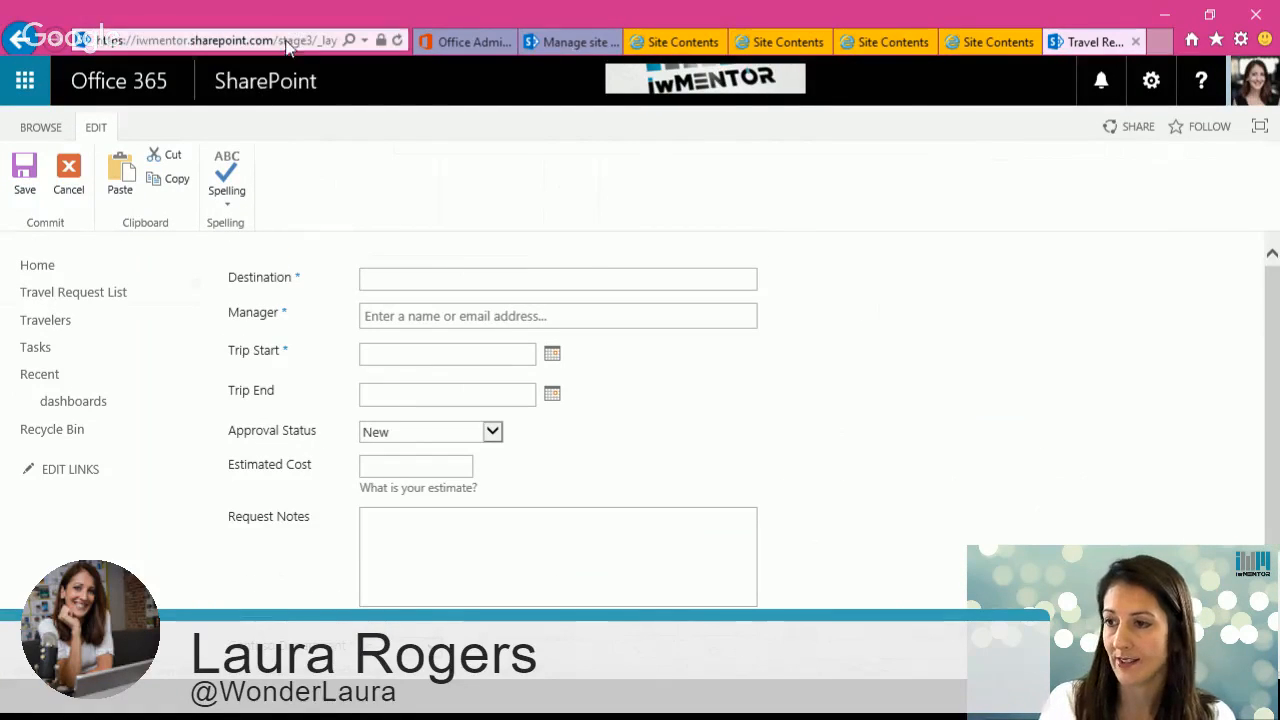
scroll(677, 589, "down", 2)
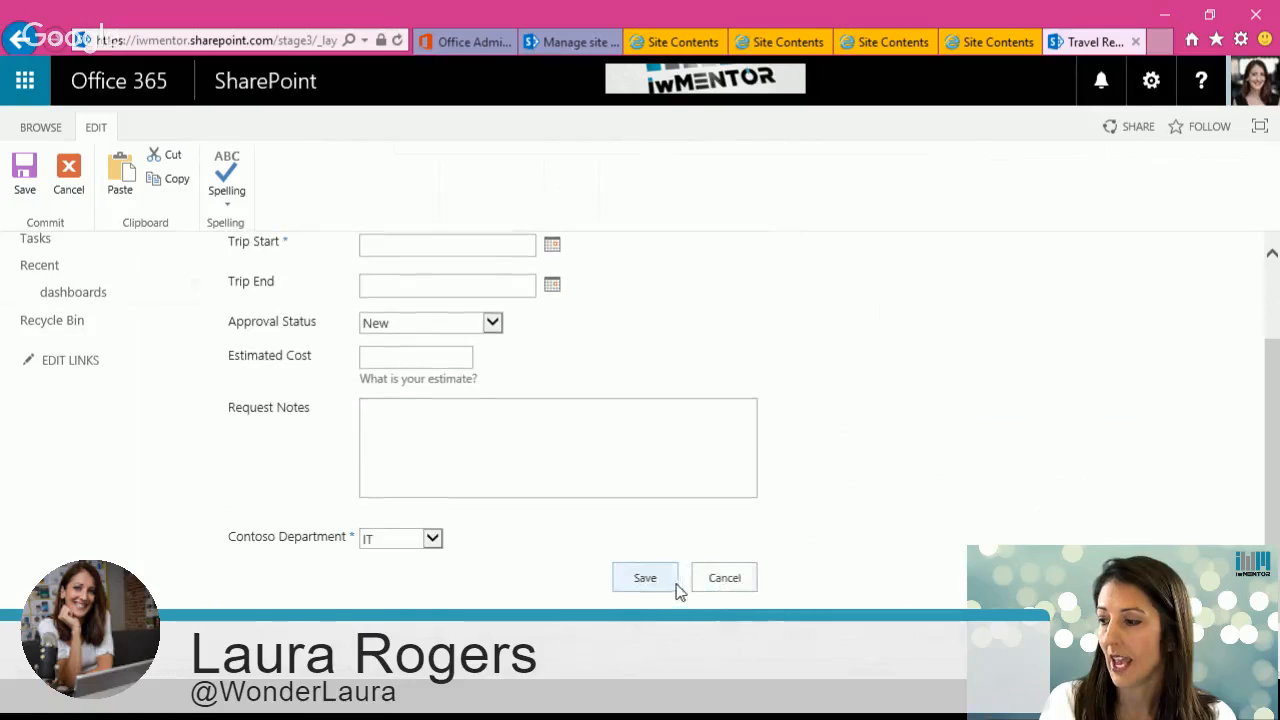
left_click(718, 588)
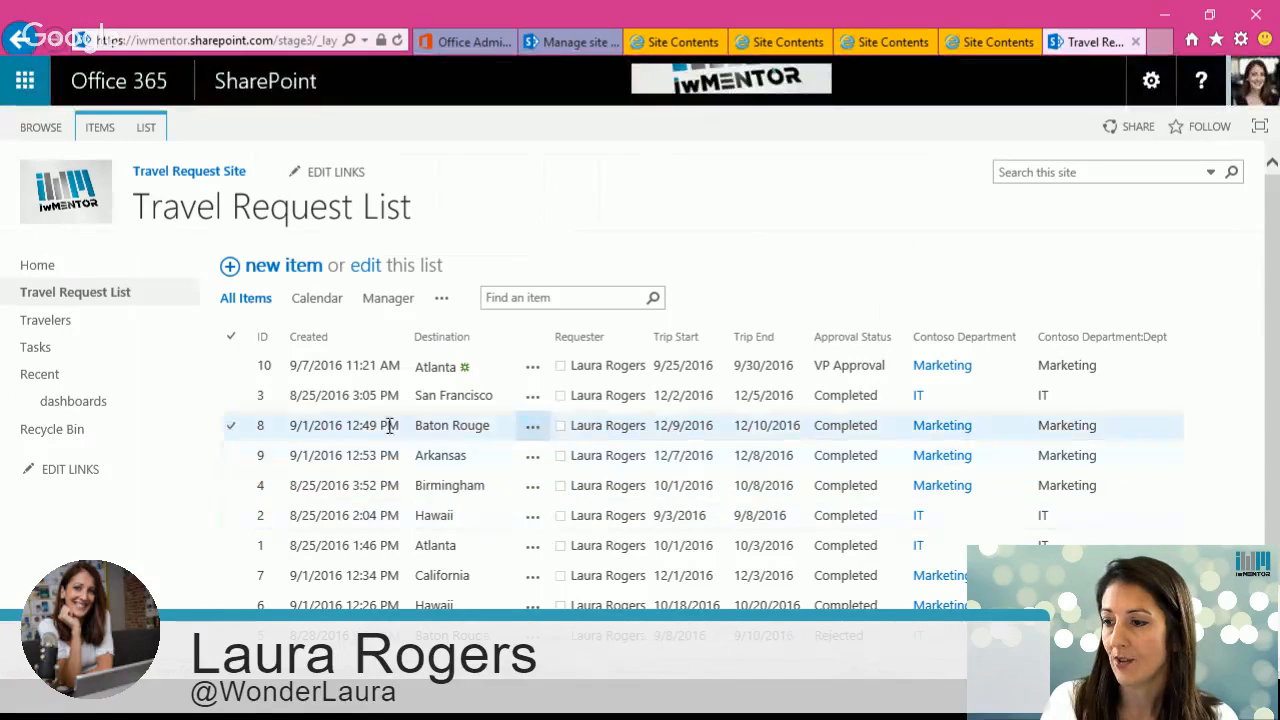
Step: Open the edit form of the Atlanta request with ID 10 and close it
left_click(535, 373)
left_click(535, 373)
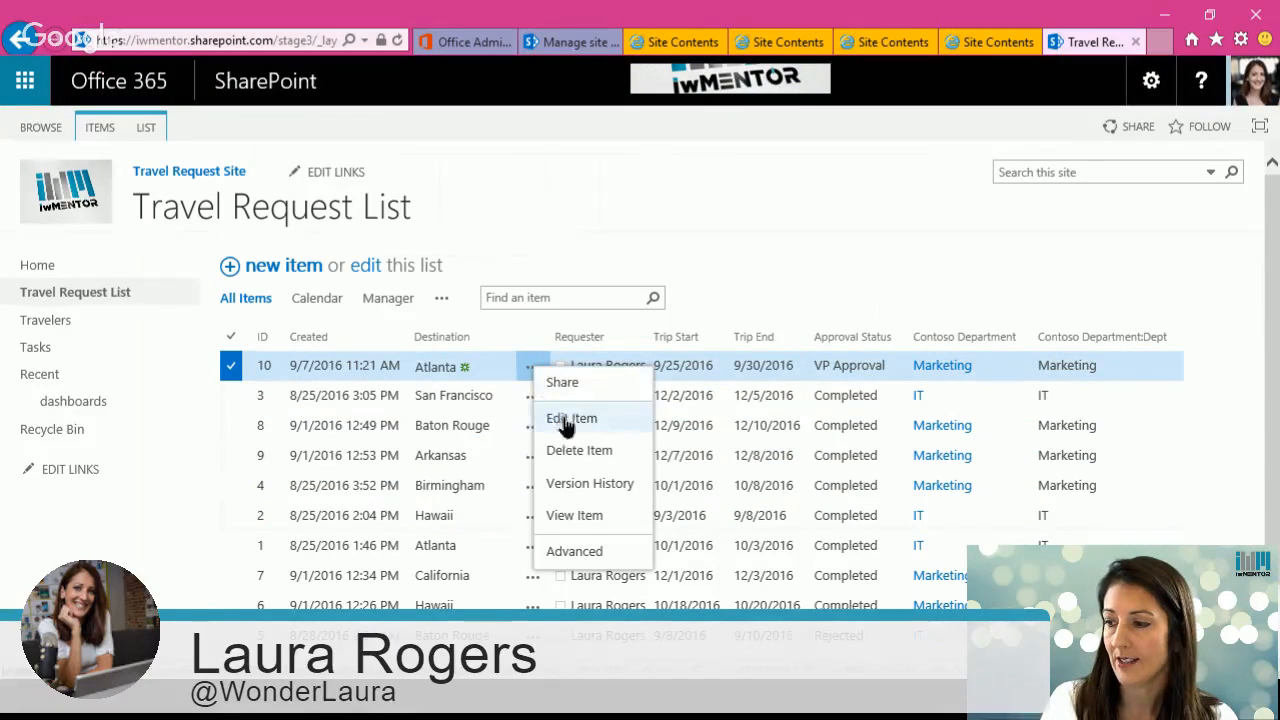
left_click(560, 414)
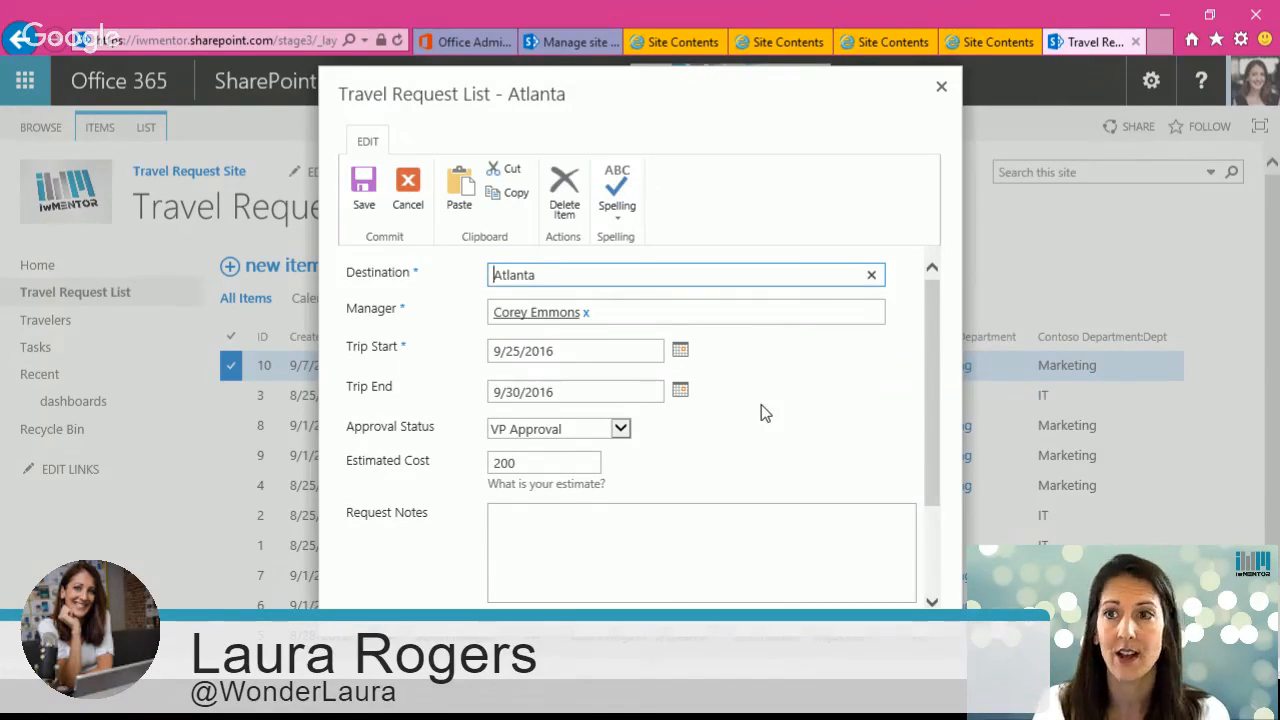
left_click(944, 93)
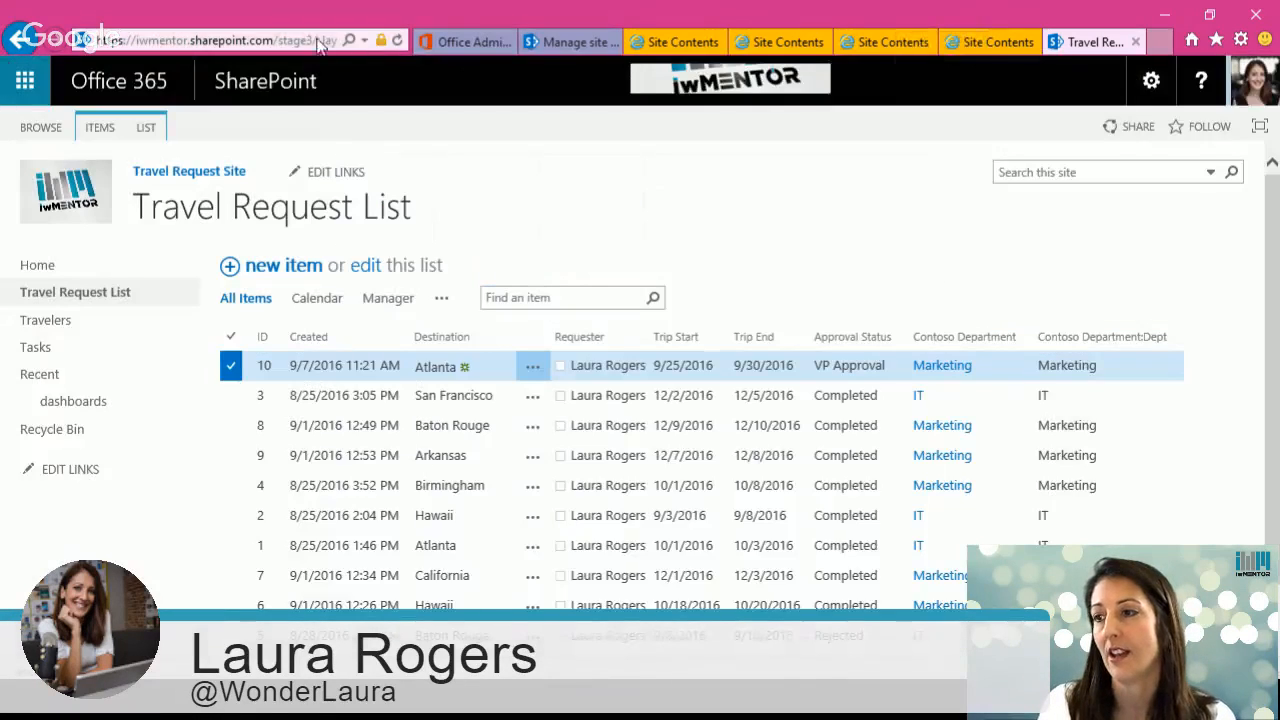
Step: Open item 10's edit page directly through the address bar as editform.aspx?id=10
left_click(274, 40)
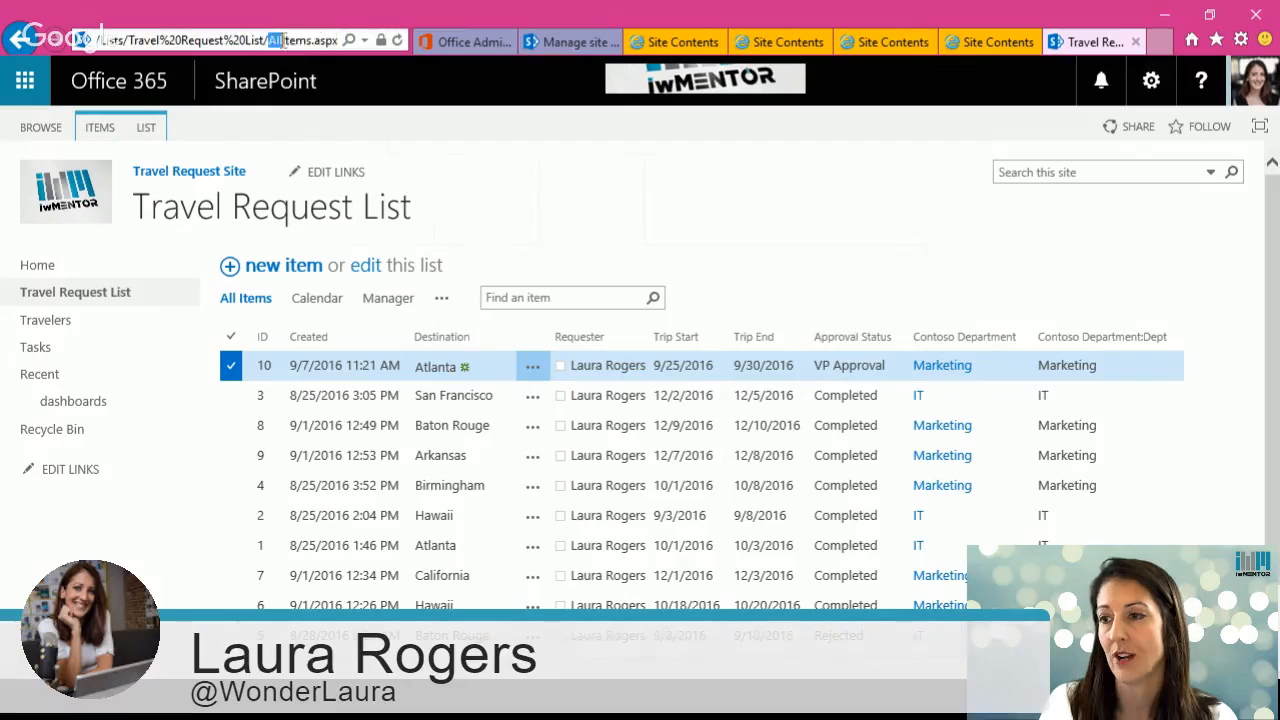
double_click(290, 40)
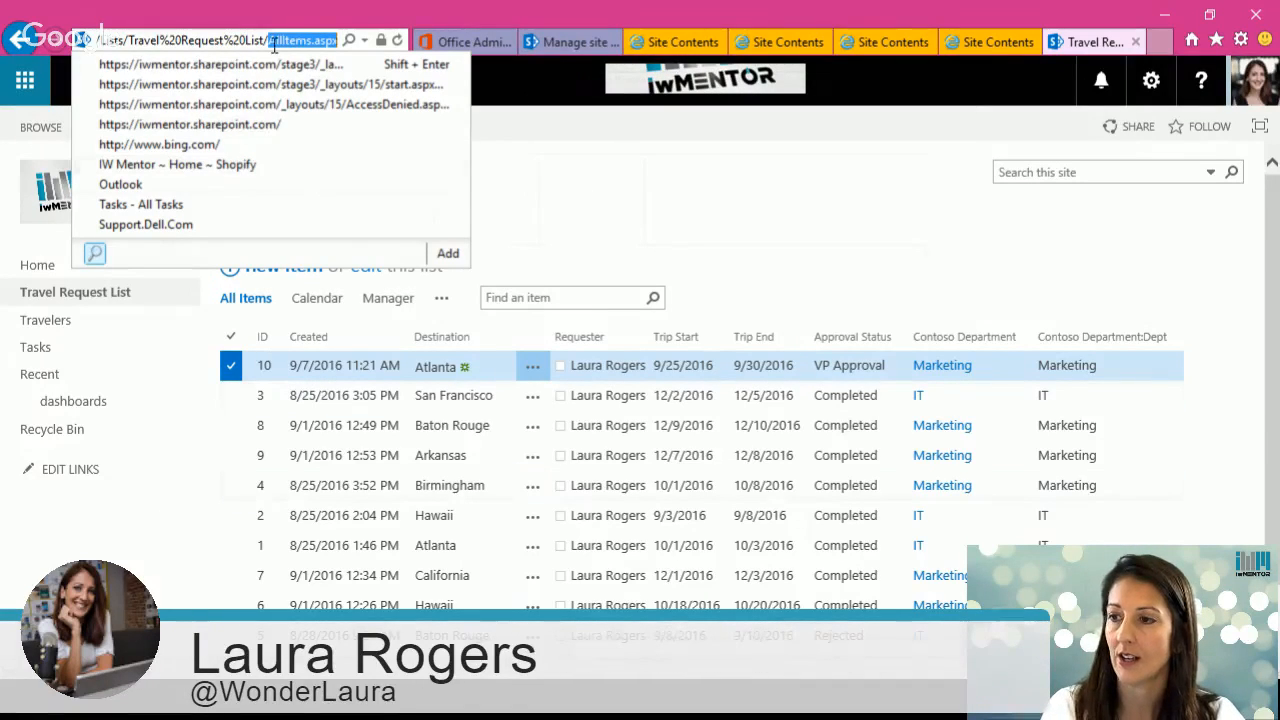
left_click_drag(268, 40, 342, 42)
type("e")
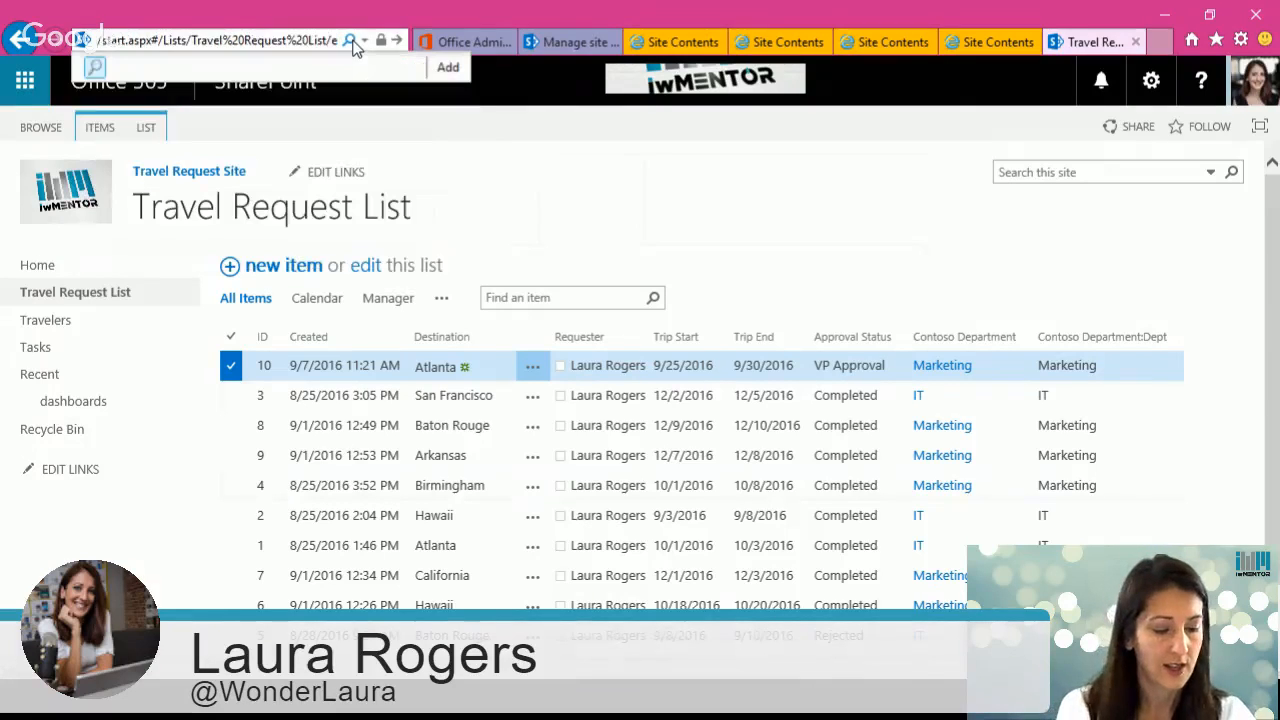
type("ditform")
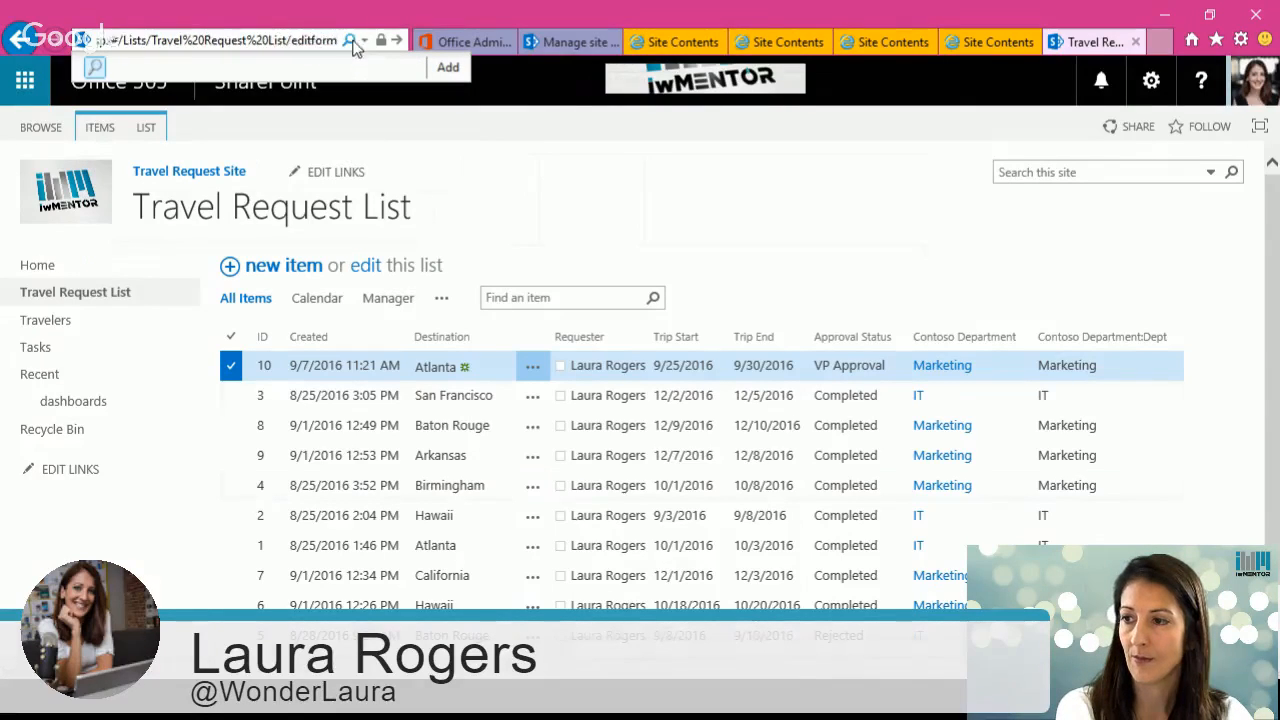
type(".aspx?i")
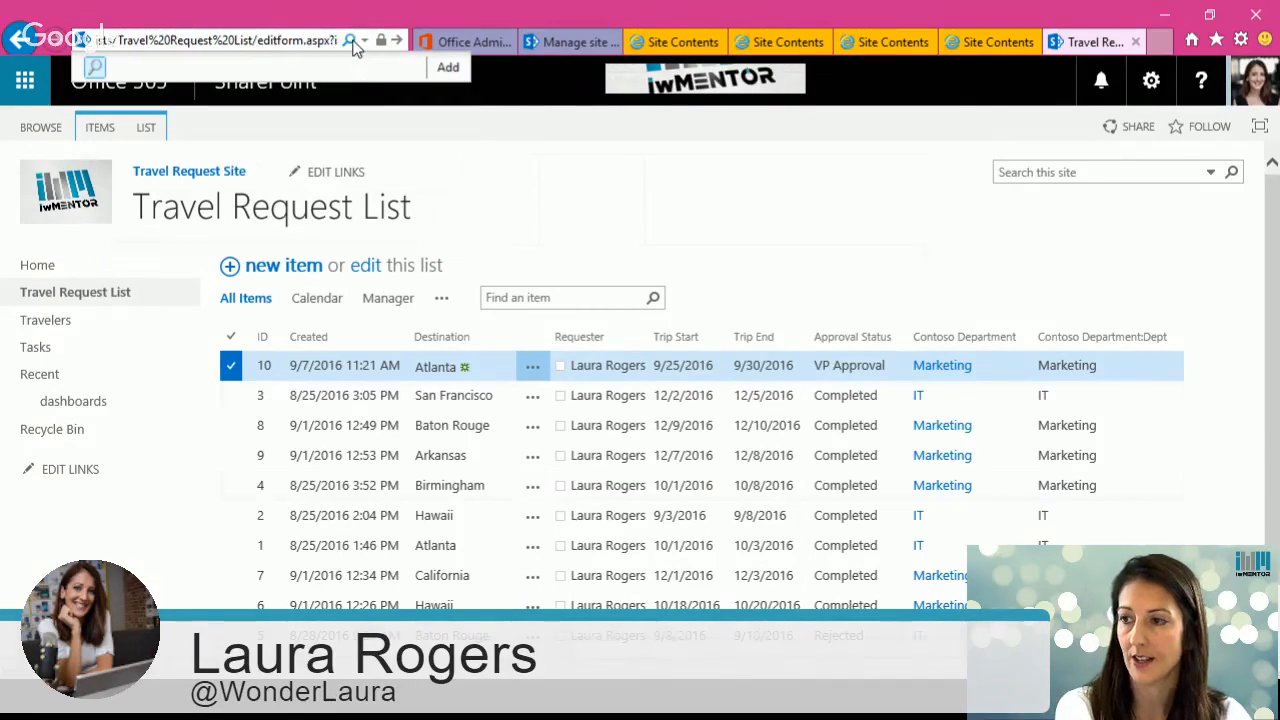
type("d=10")
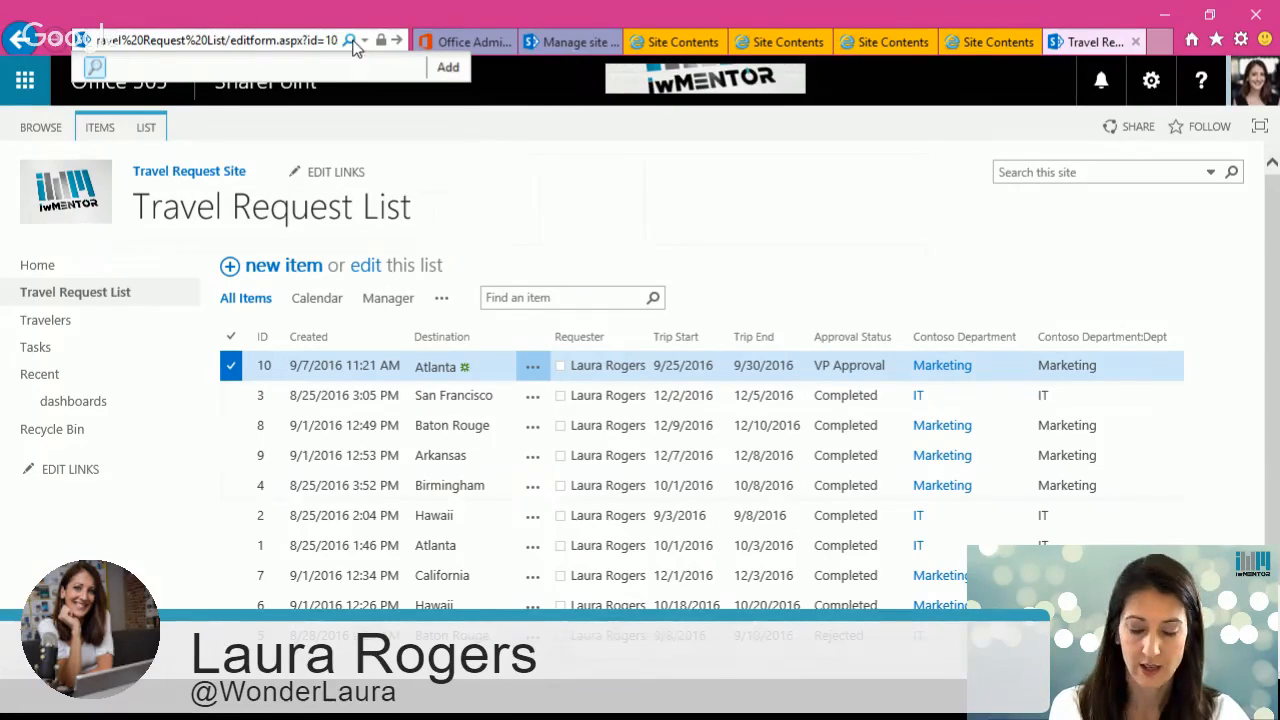
key("Return")
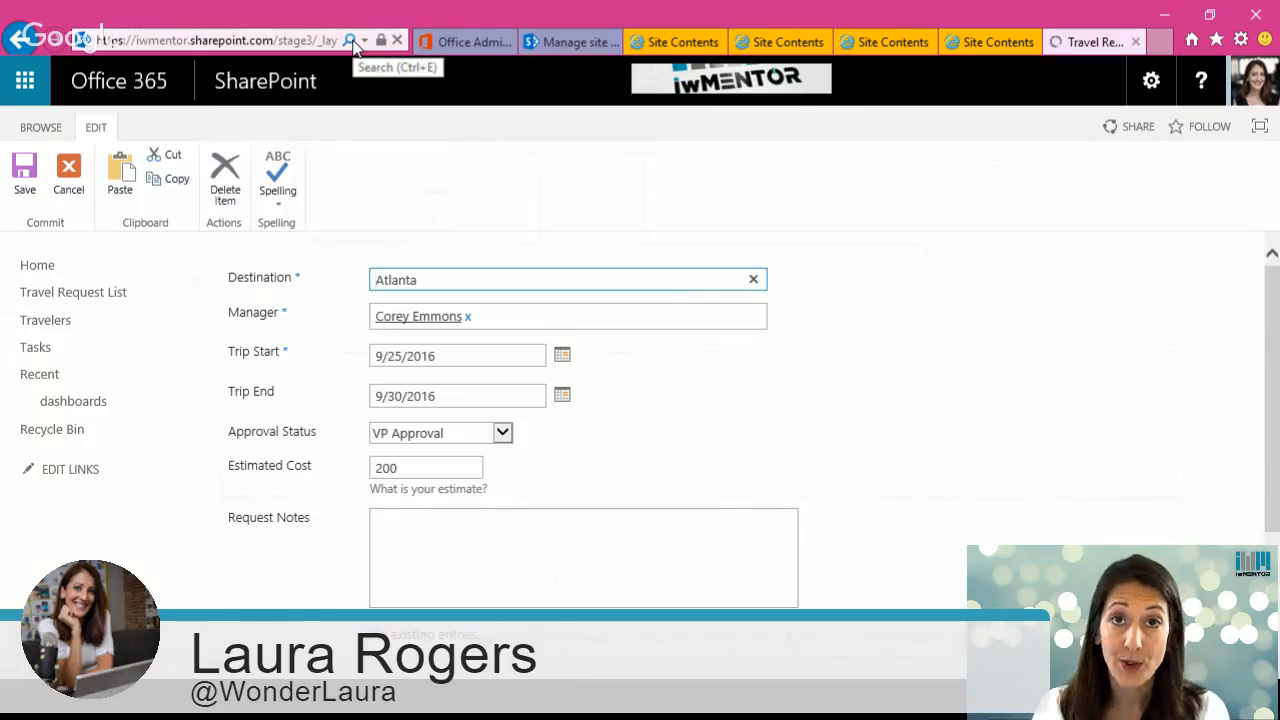
Step: Change the address's item ID to 9 to open that request's edit page
left_click(307, 38)
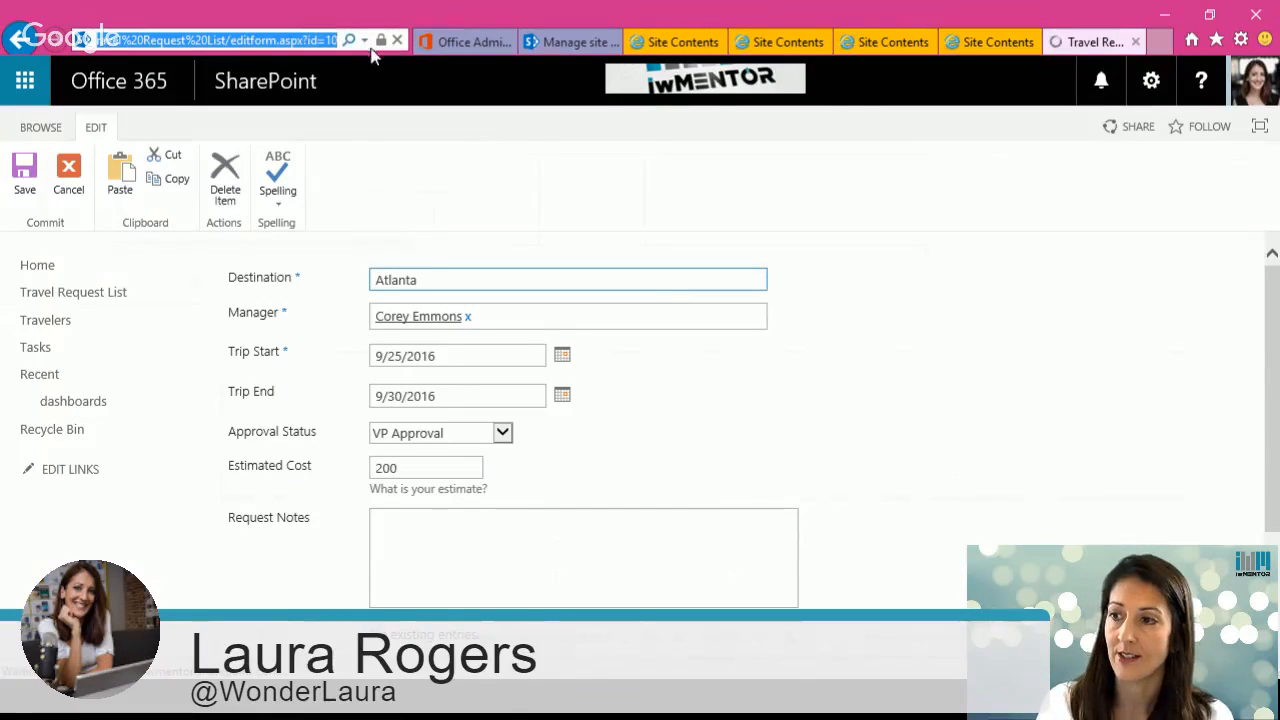
double_click(331, 40)
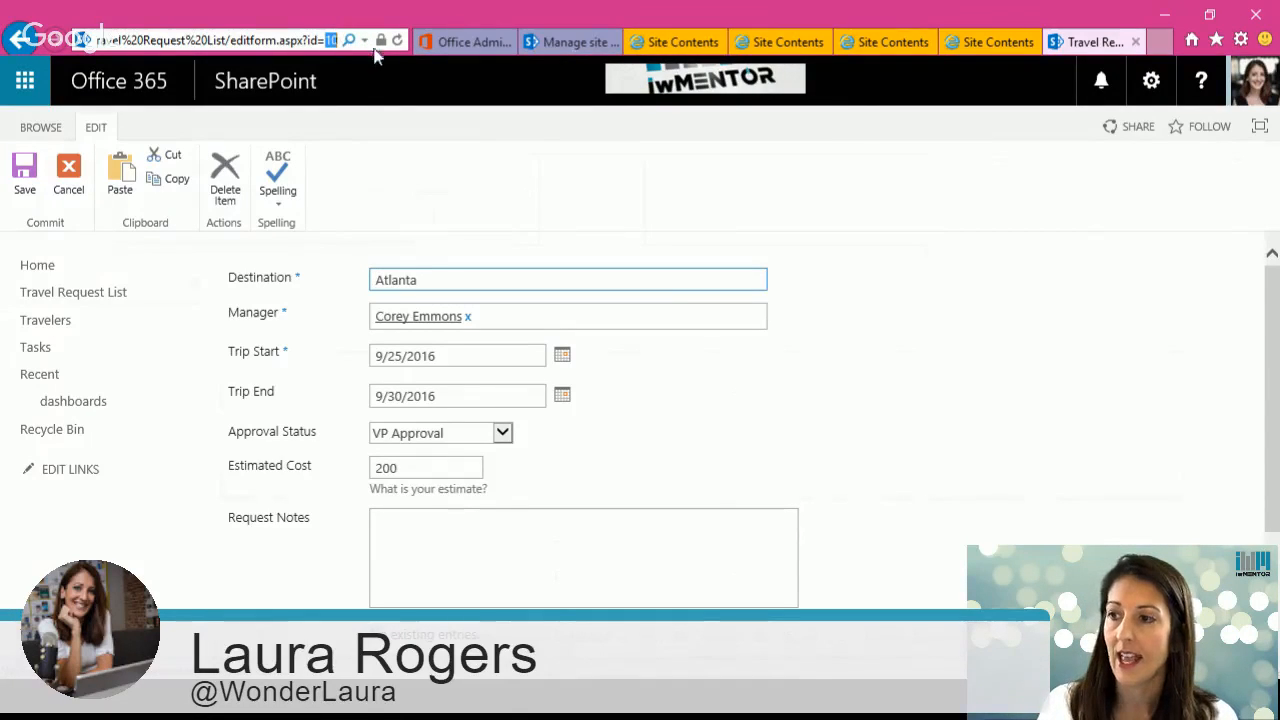
type("9")
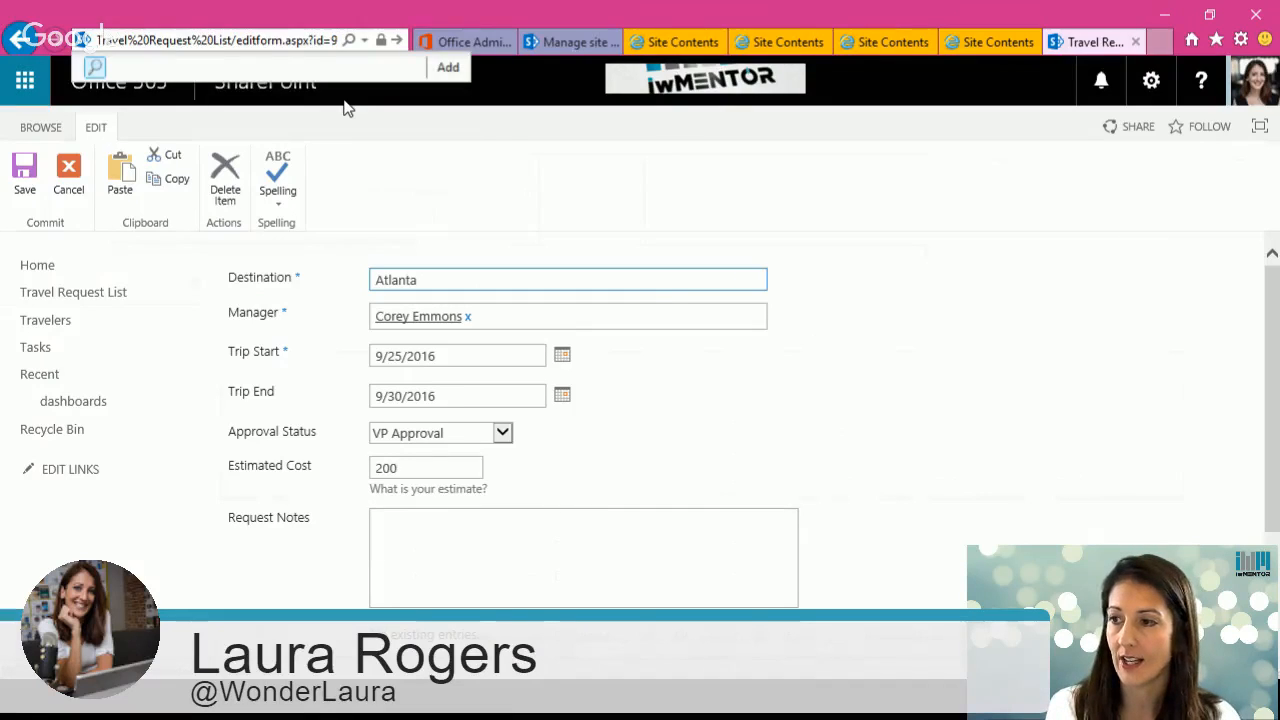
key("Return")
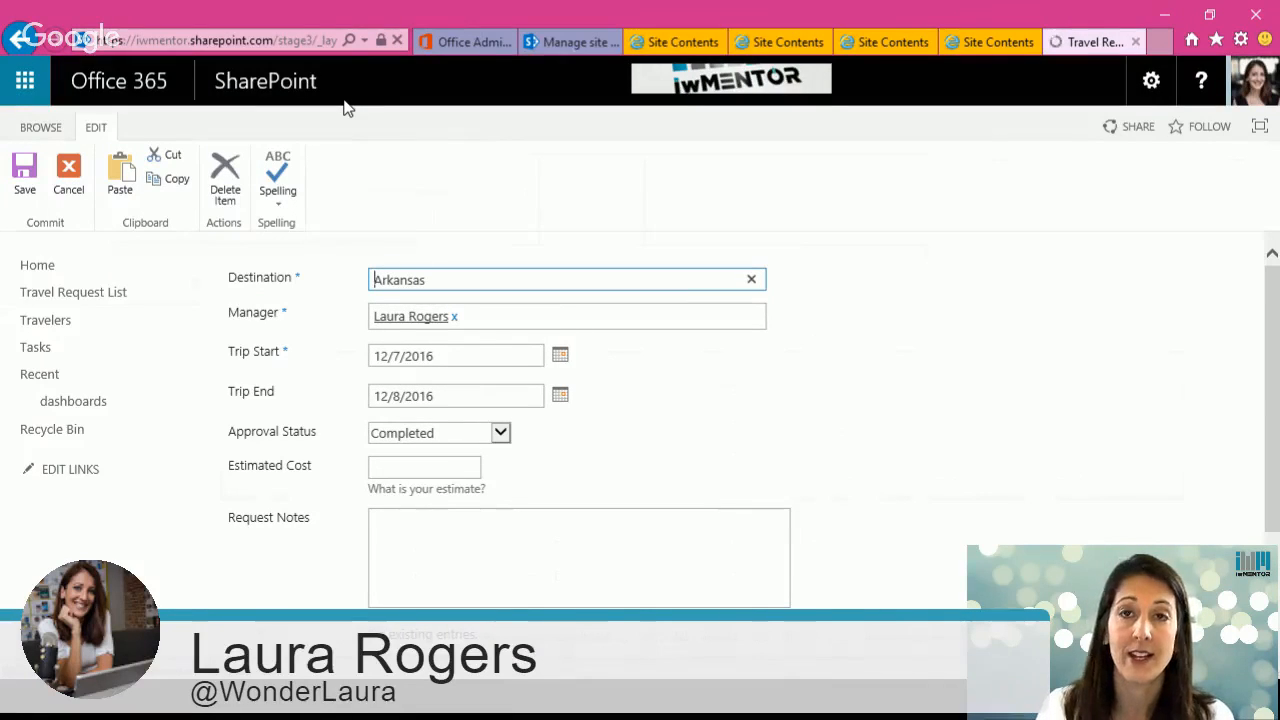
Step: Replace editform with dispform in the address to open item 9's display page
left_click(291, 42)
left_click(234, 42)
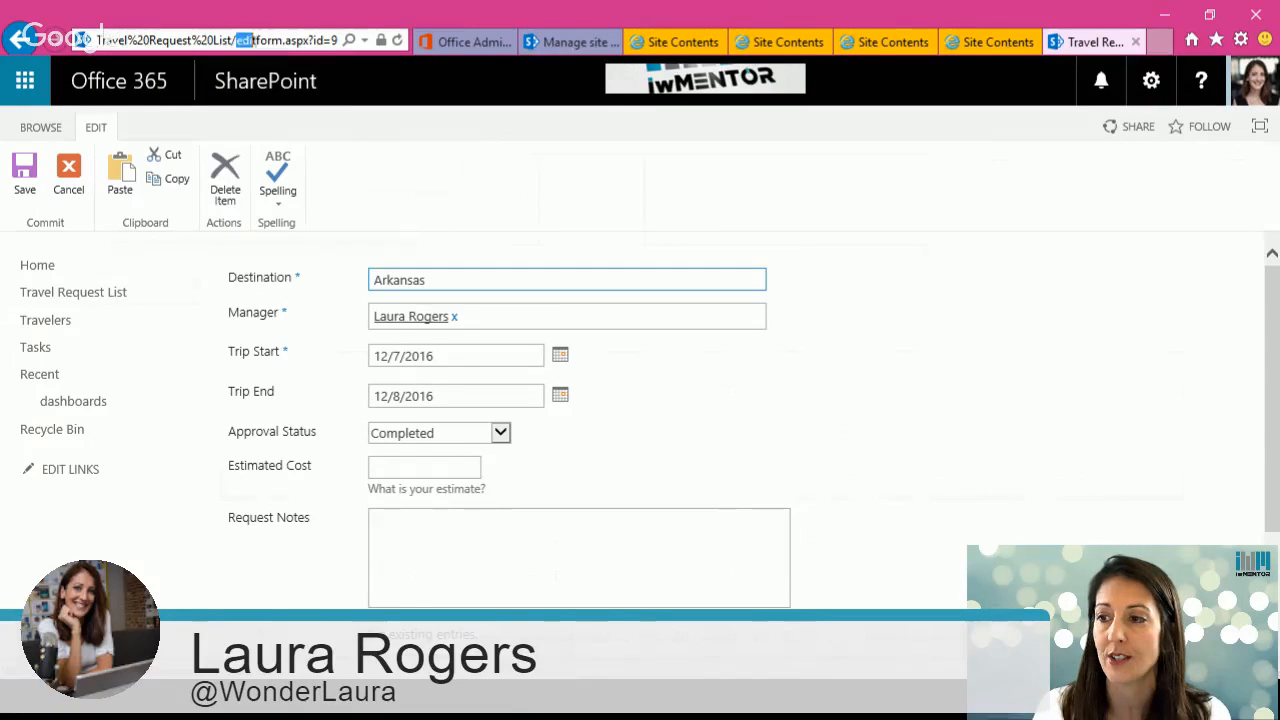
key("shift+Left")
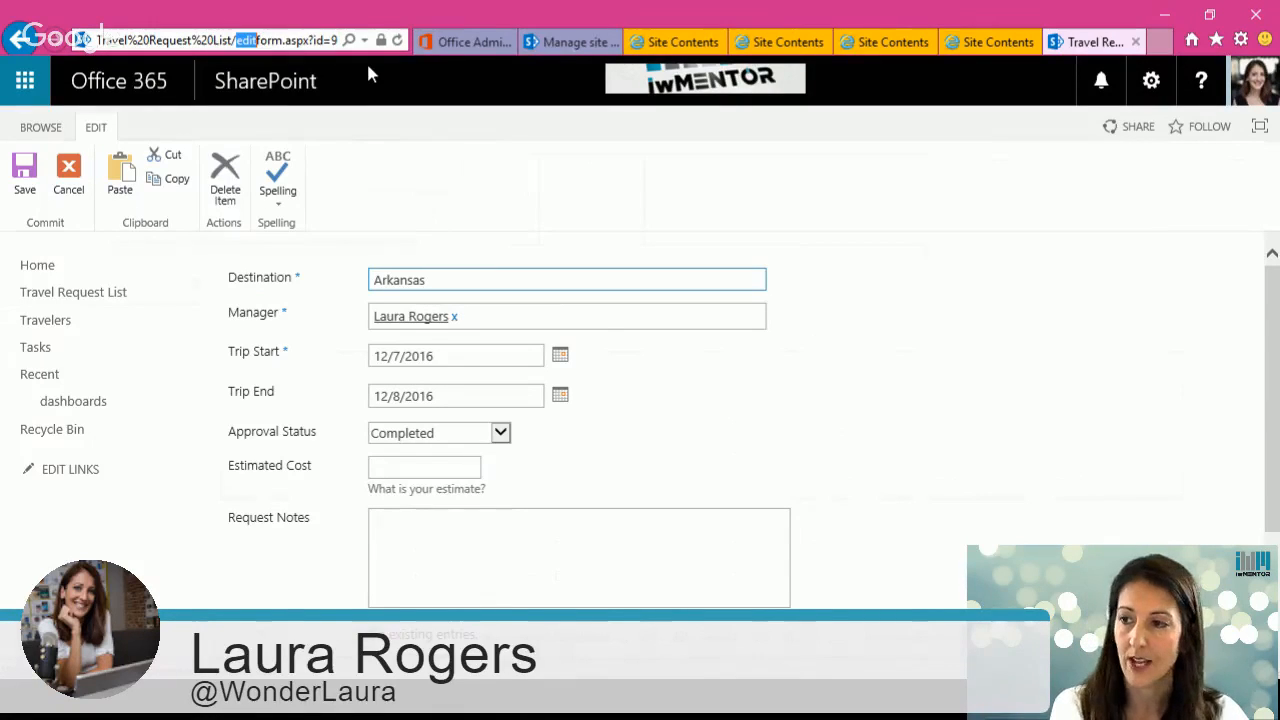
type("disp")
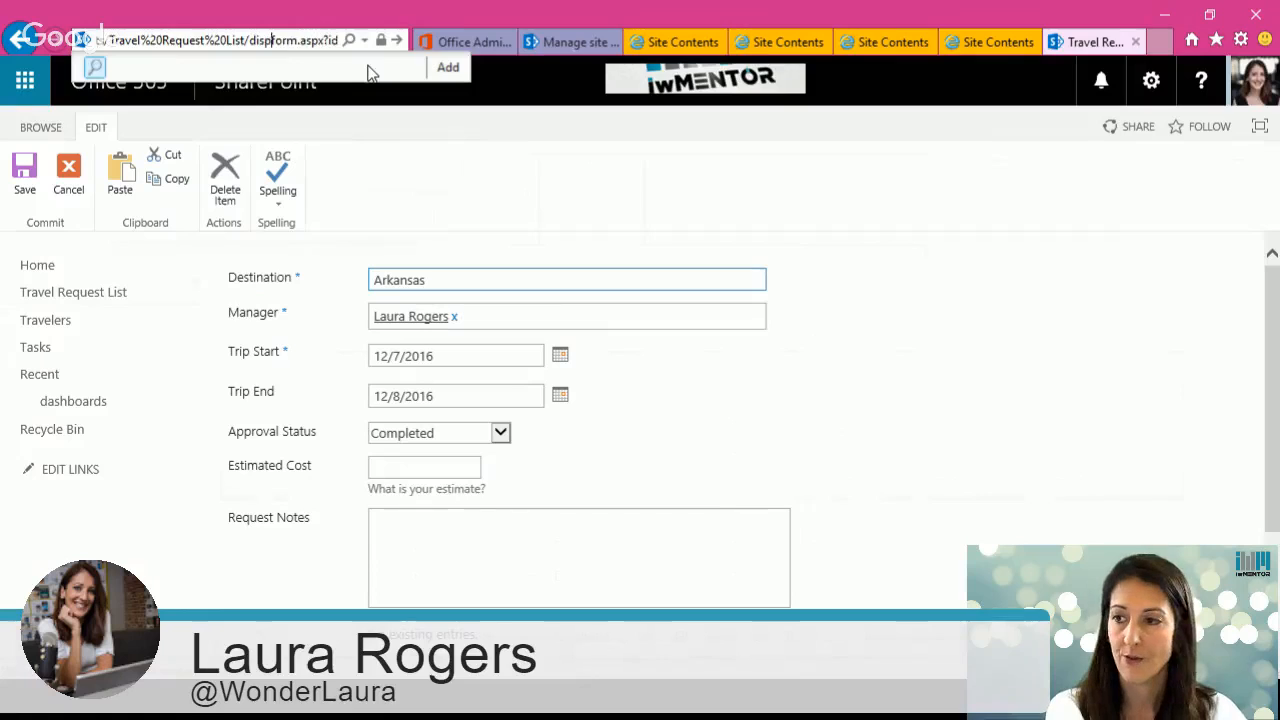
key("Return")
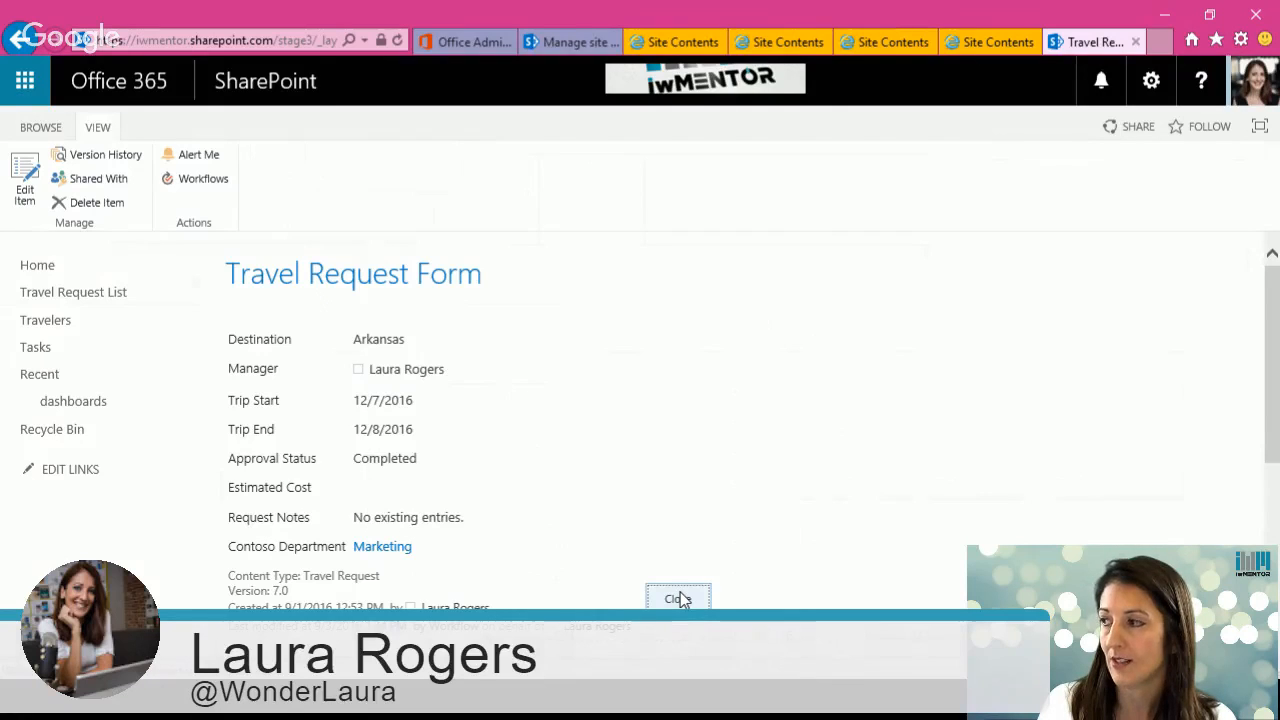
Step: Open the display form page for editing and review its web parts
left_click(1151, 80)
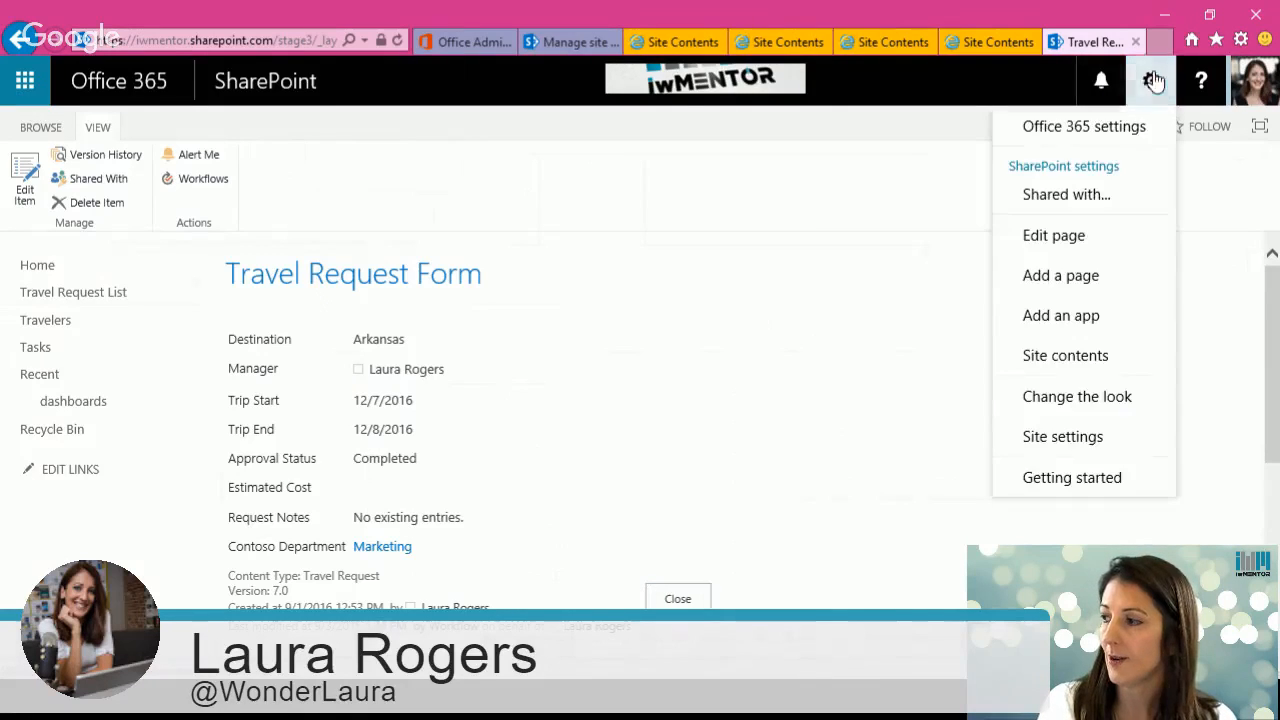
left_click(828, 362)
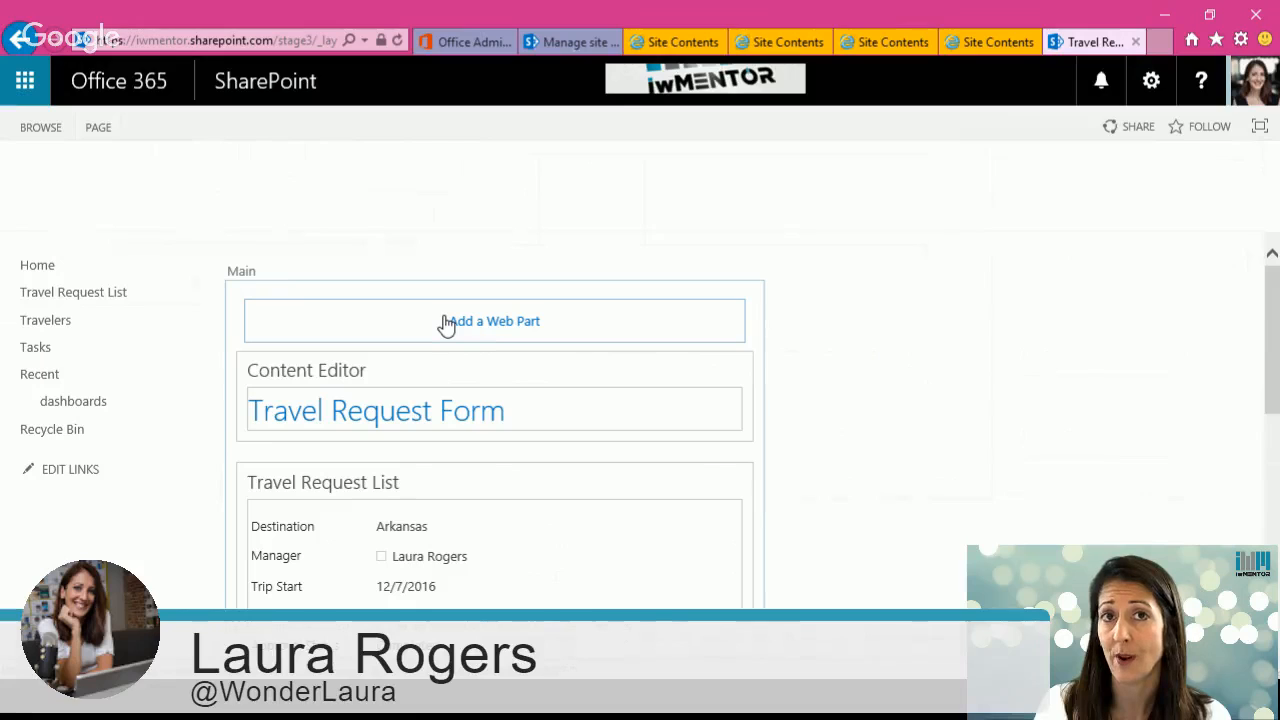
left_click(396, 414)
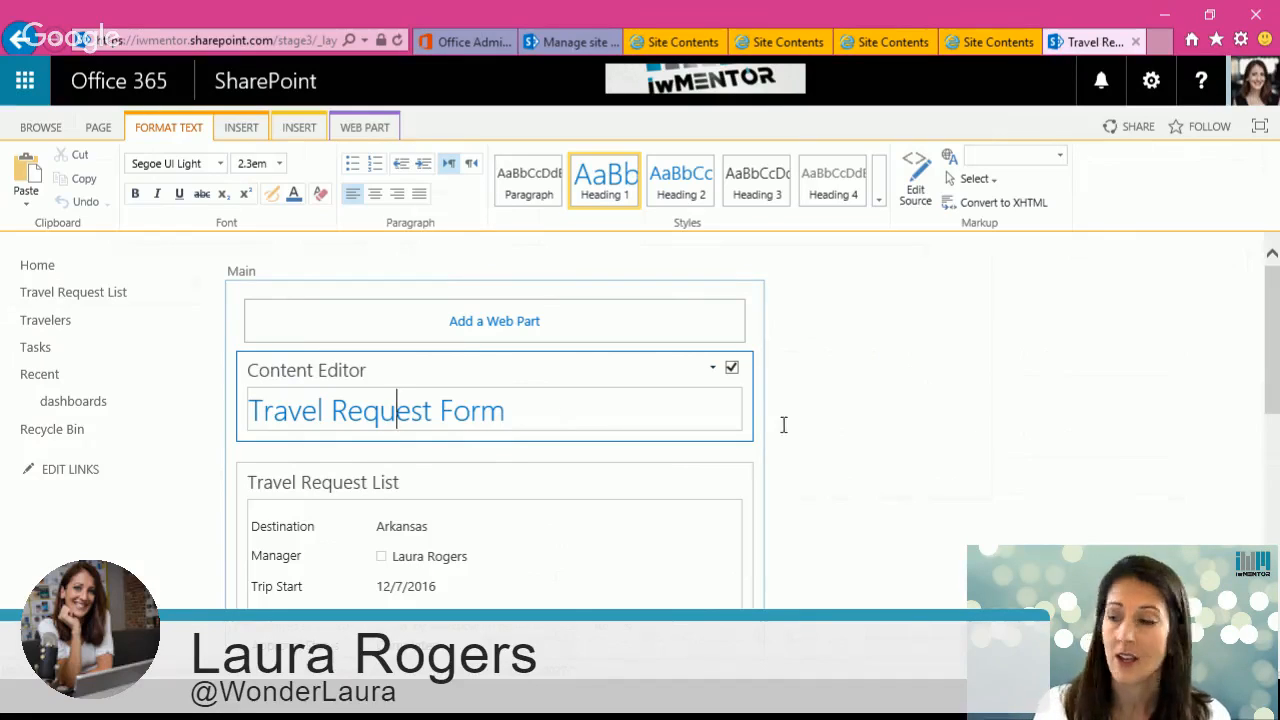
scroll(784, 425, "down", 5)
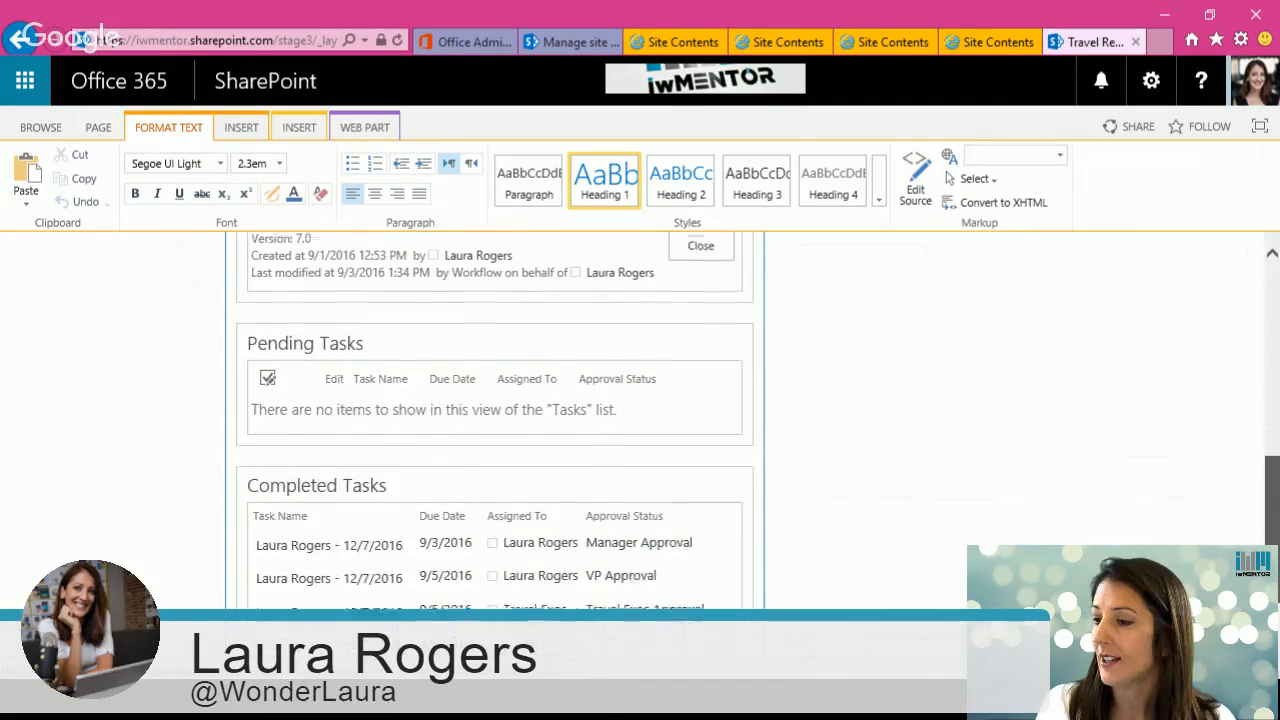
scroll(784, 425, "down", 1)
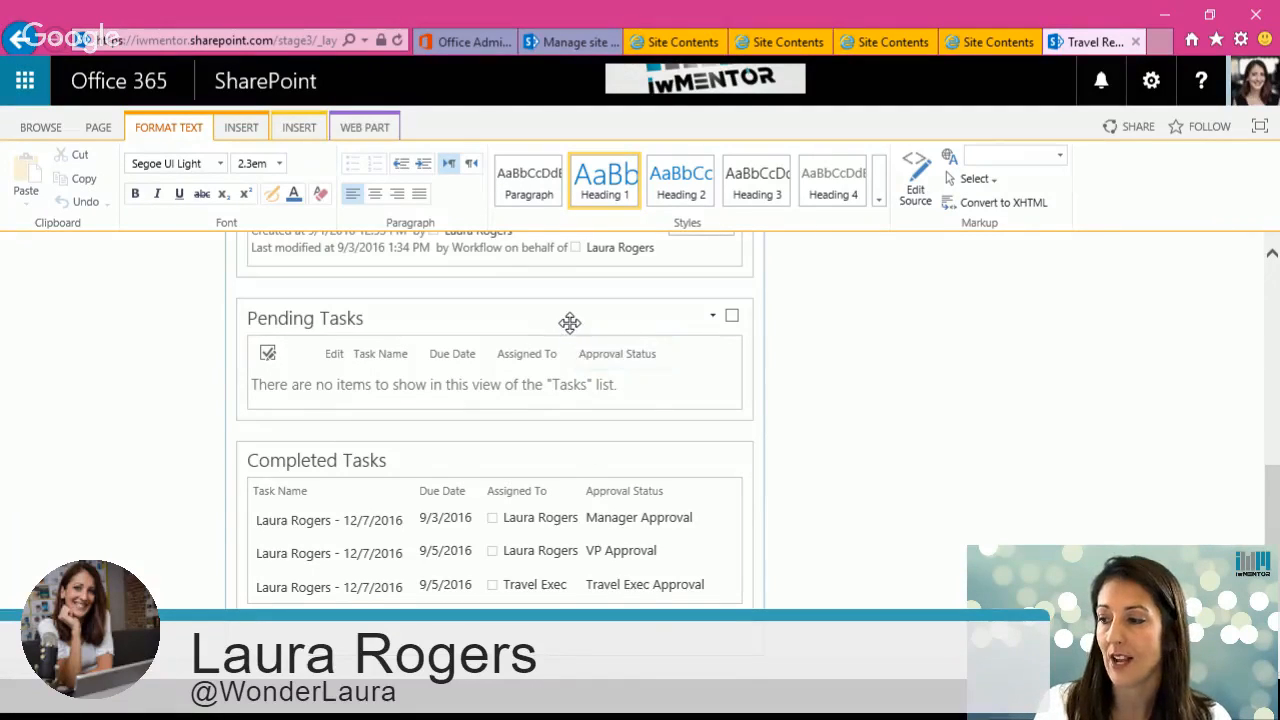
scroll(569, 325, "up", 1)
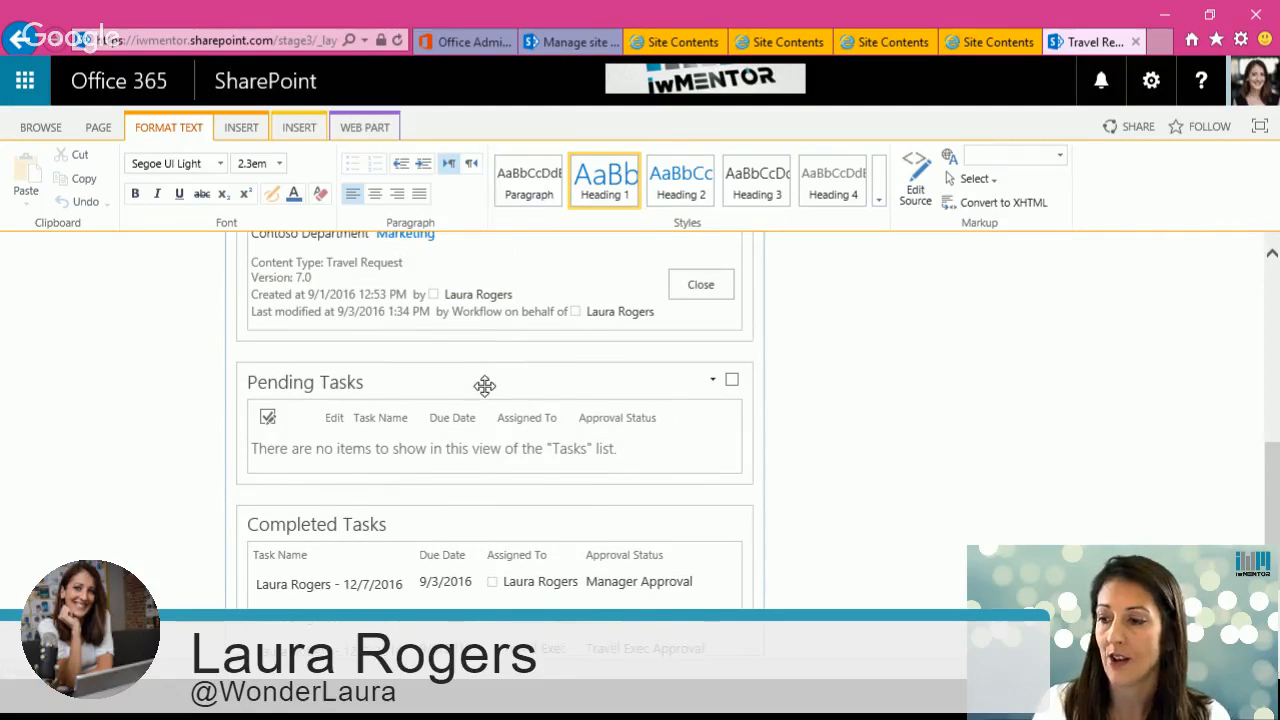
scroll(747, 381, "up", 5)
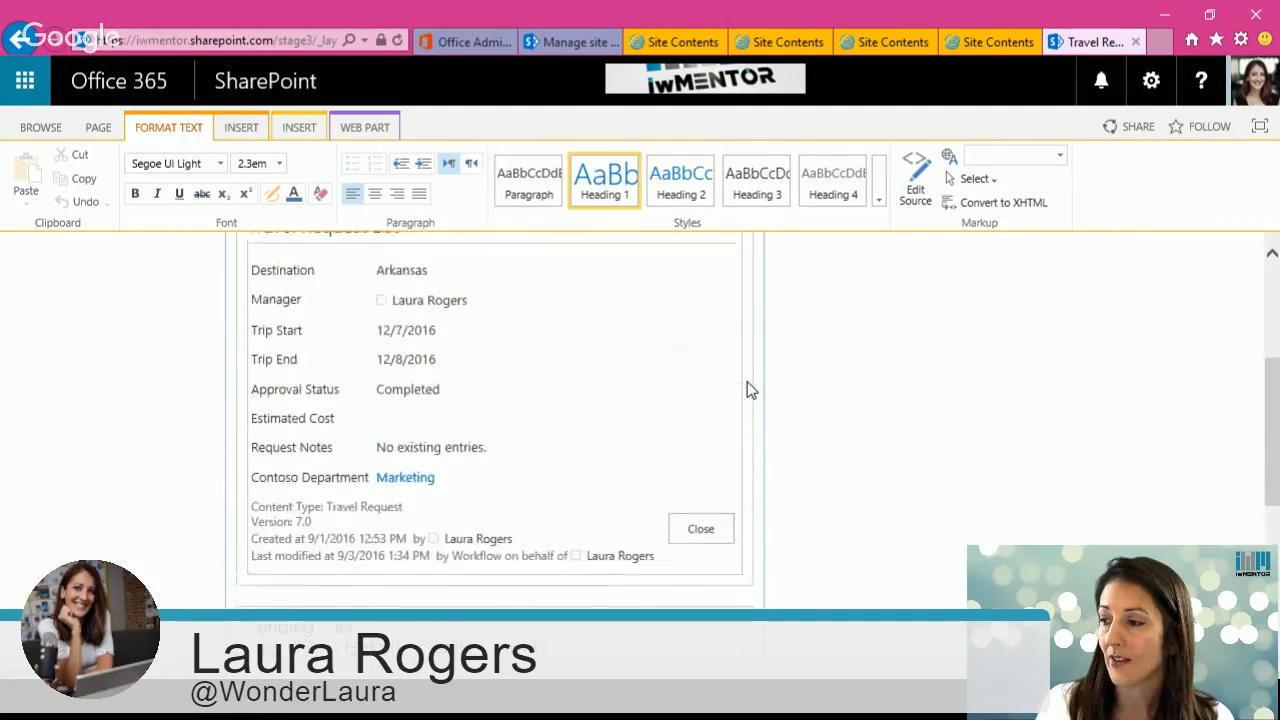
Step: Open the Travel Request List web part's connection configuration to the Pending Tasks web part
mouse_move(659, 382)
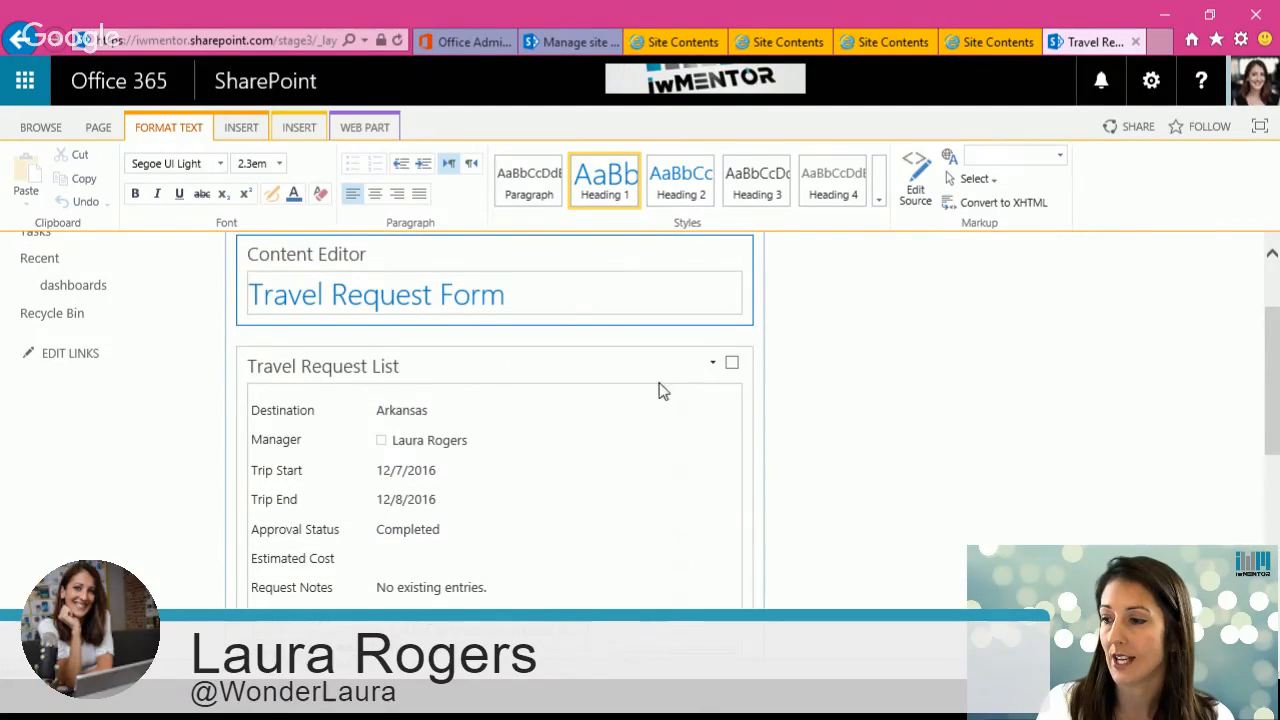
left_click(713, 366)
mouse_move(680, 535)
mouse_move(777, 523)
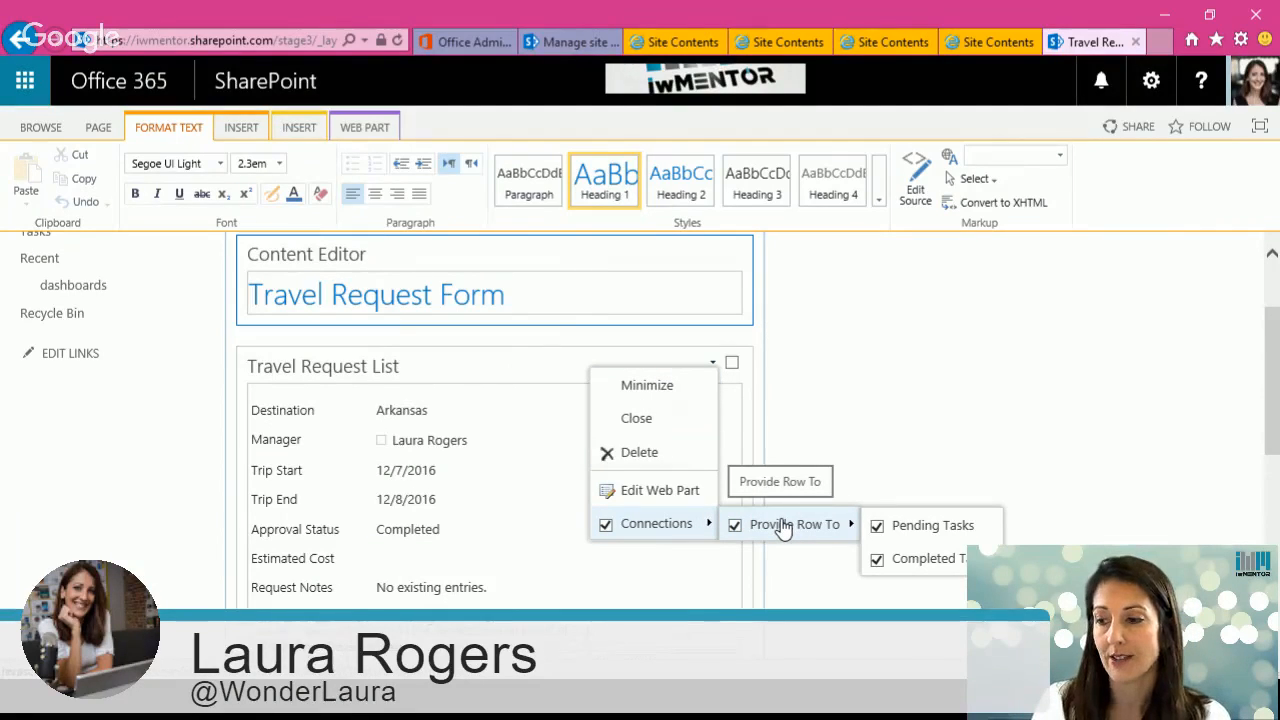
left_click(934, 529)
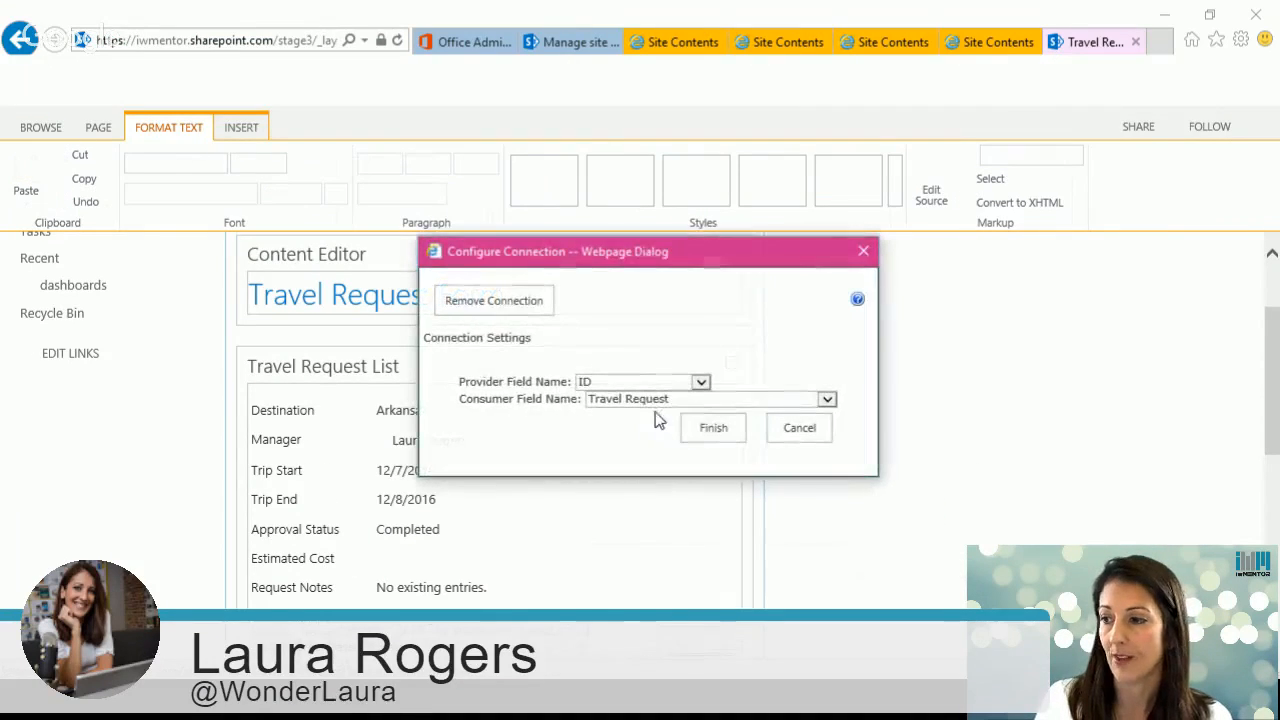
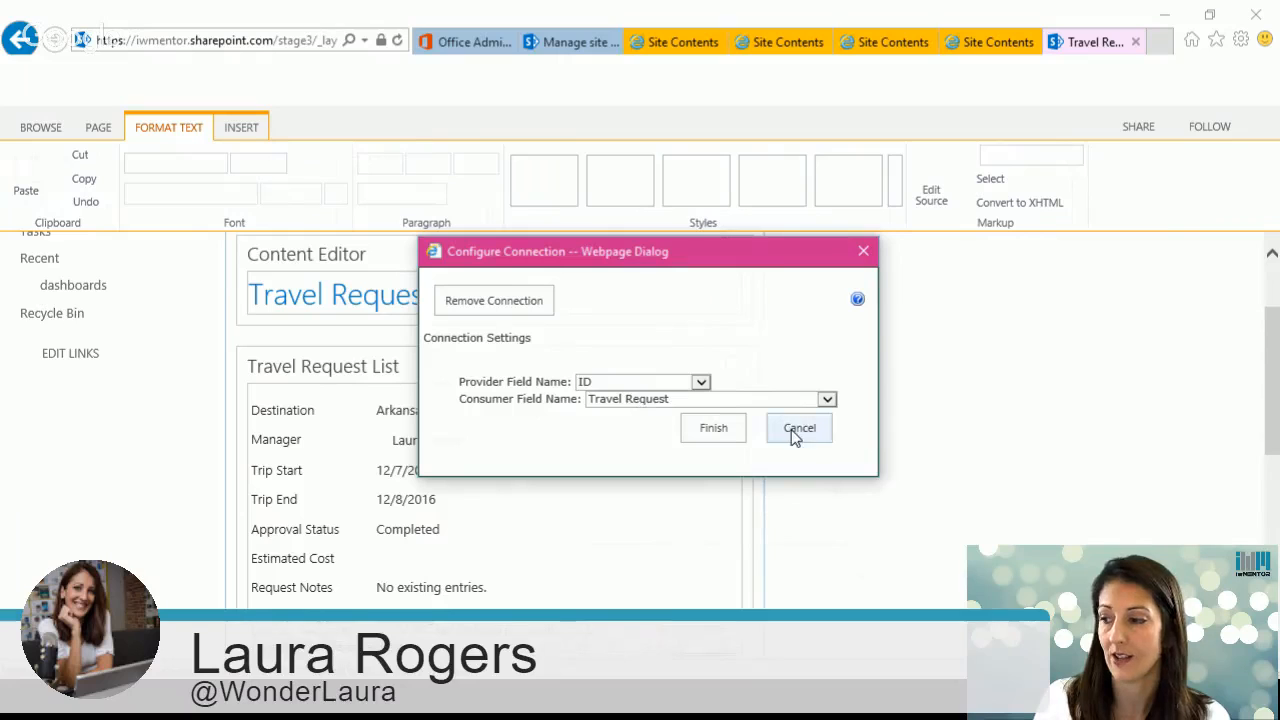
Step: Finish the connection from the Travel Request List web part to Pending Tasks using ID and Travel Request fields
left_click(713, 427)
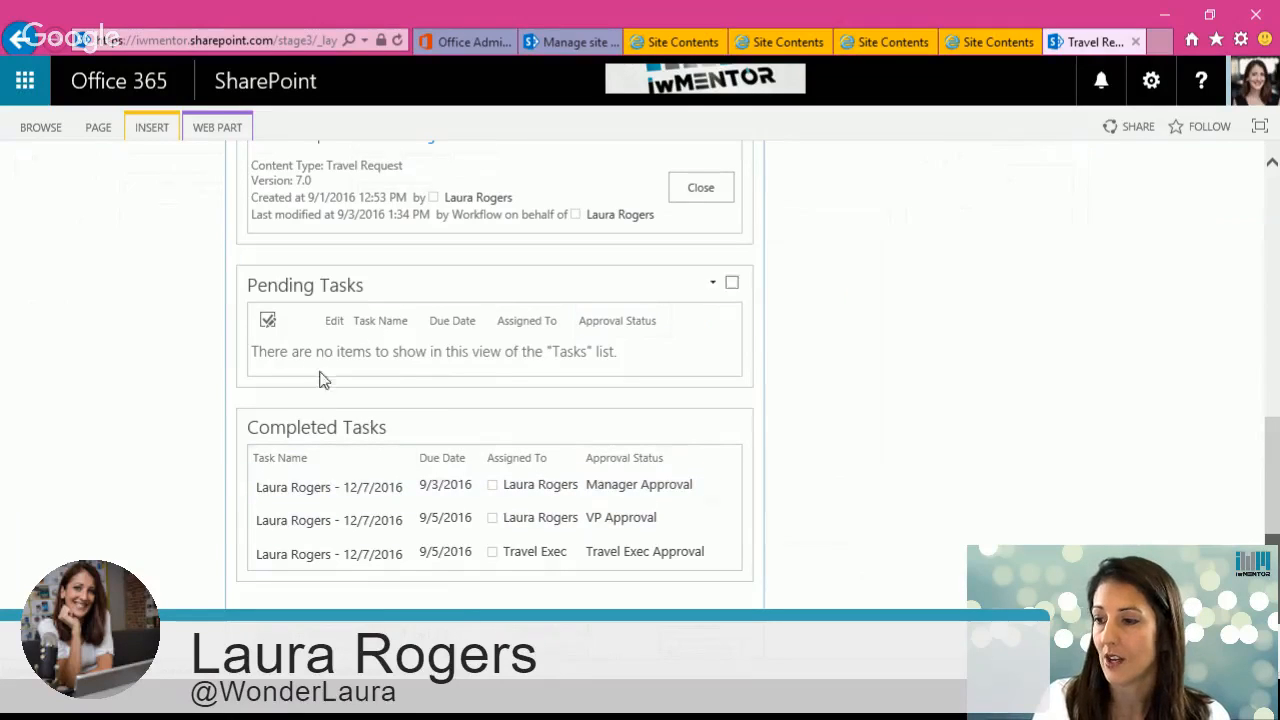
scroll(76, 366, "up", 6)
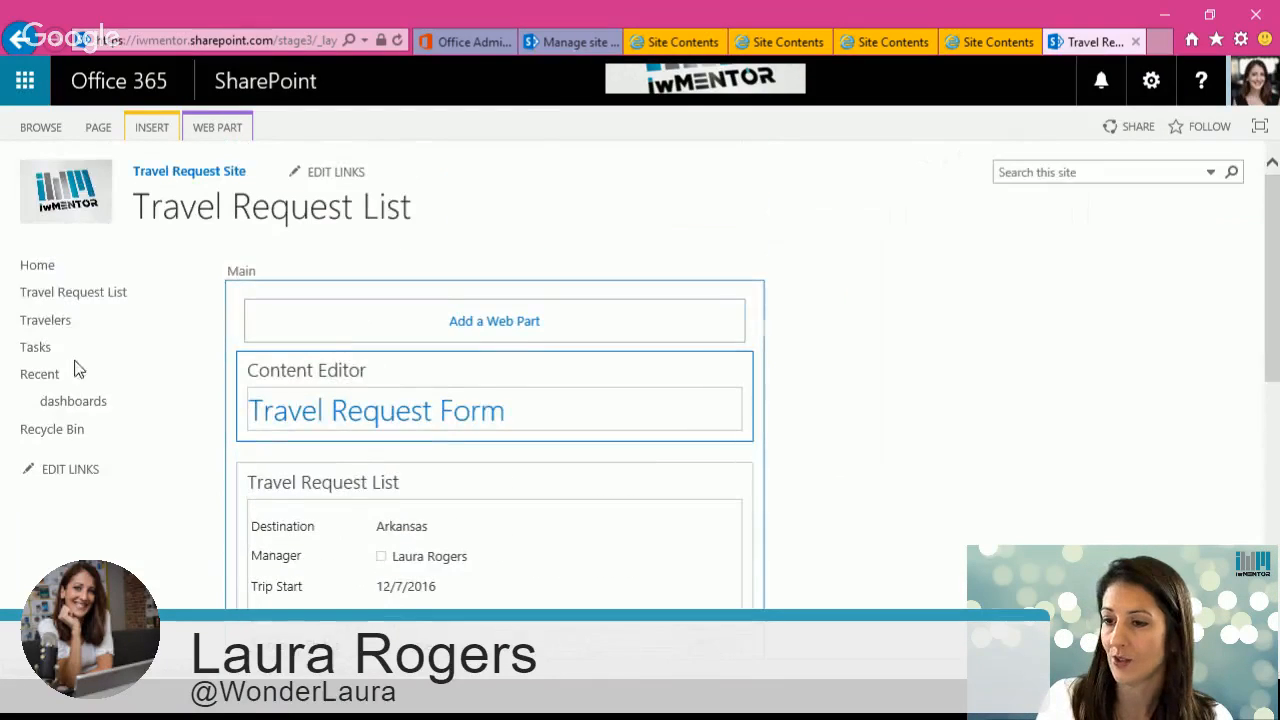
Step: Open the Atlanta travel request from the Travel Request List and review its pending and completed tasks, then close it
left_click(62, 292)
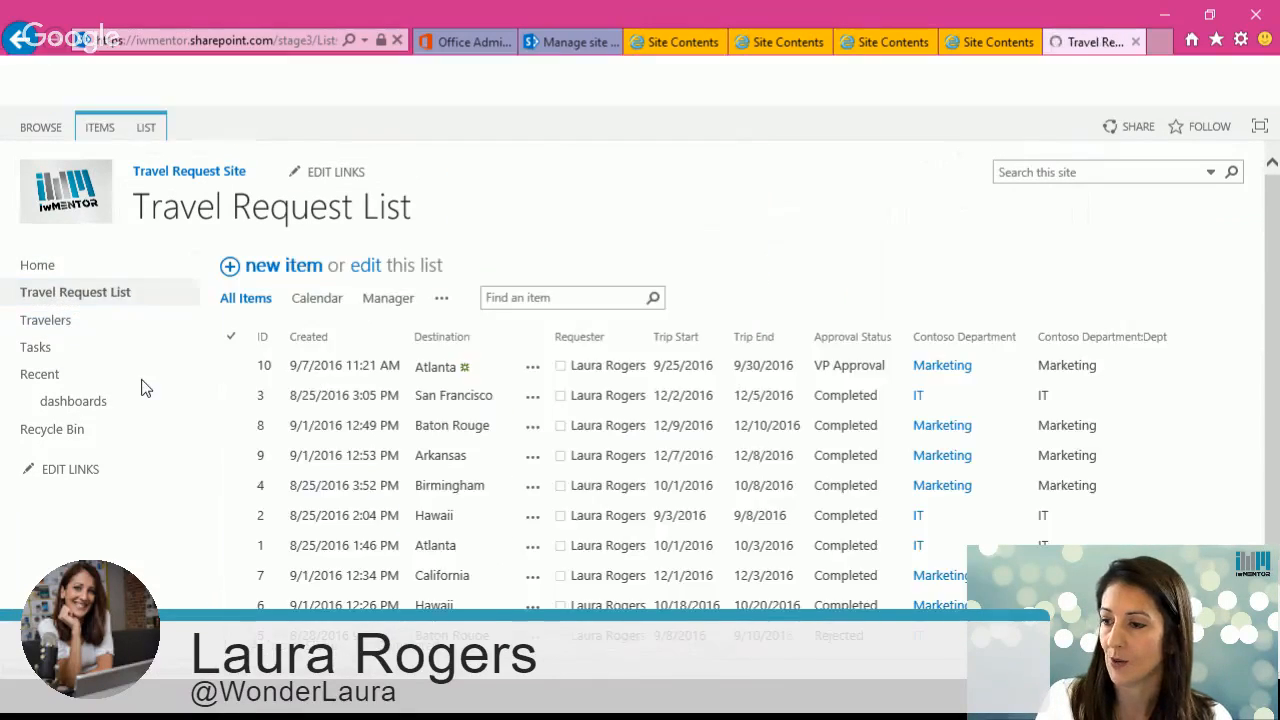
left_click(443, 369)
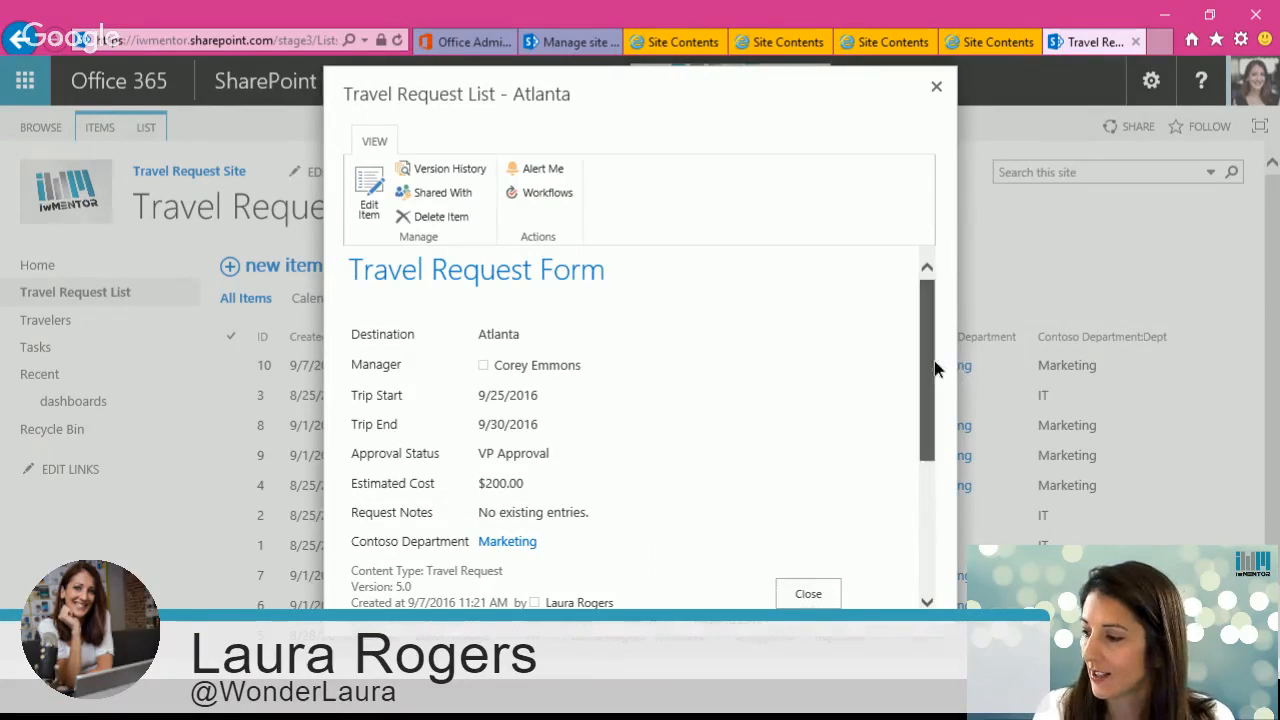
scroll(934, 366, "down", 3)
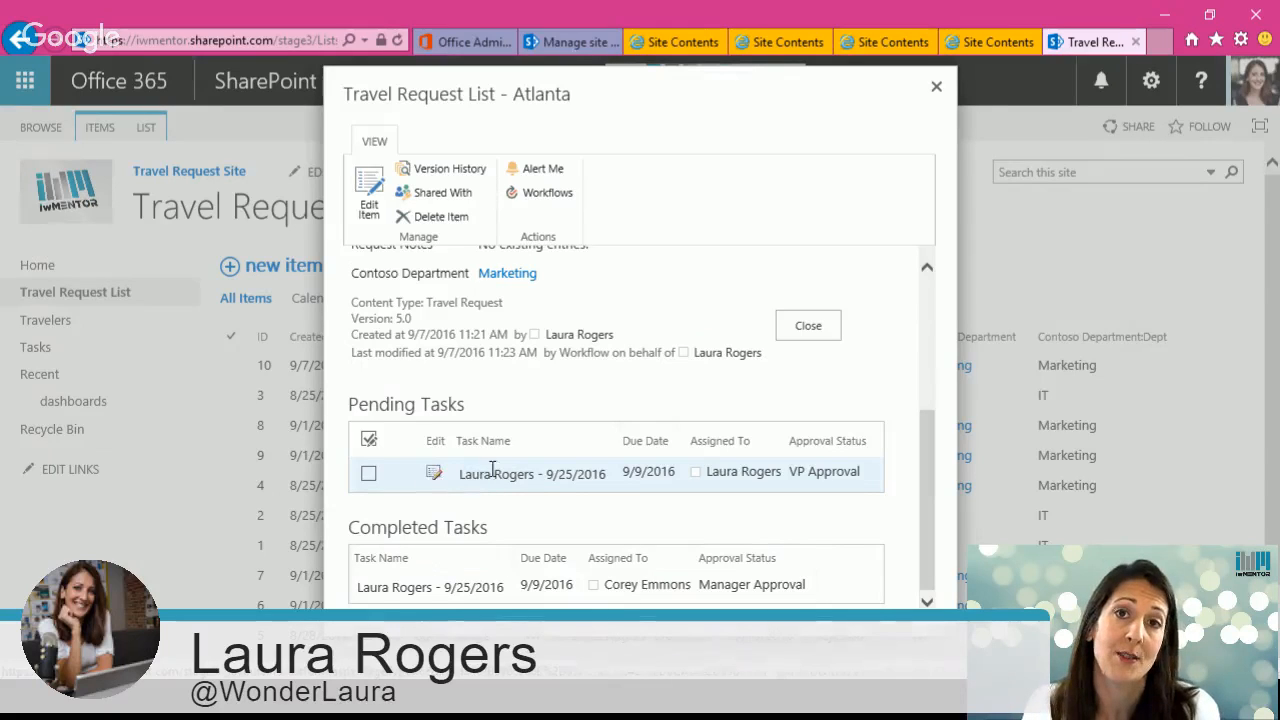
left_click(937, 87)
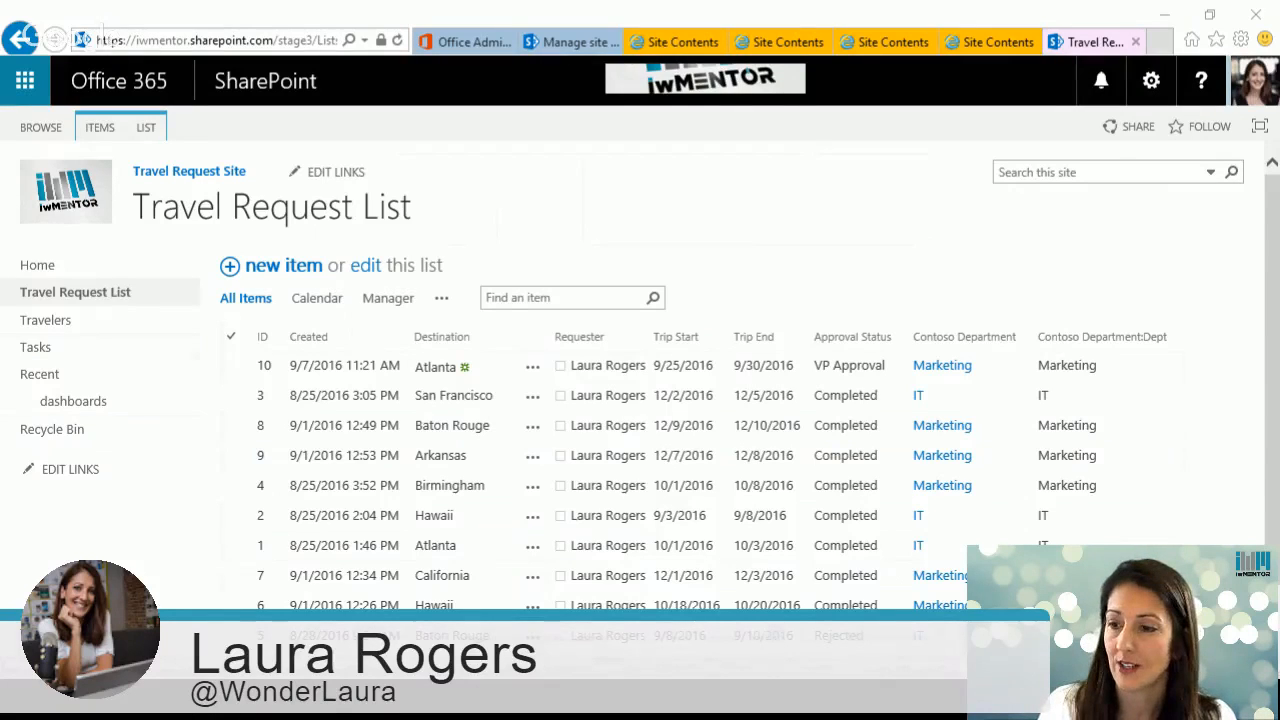
Step: Create a new Excel workbook in the site's Documents library from Site Contents
left_click(1151, 80)
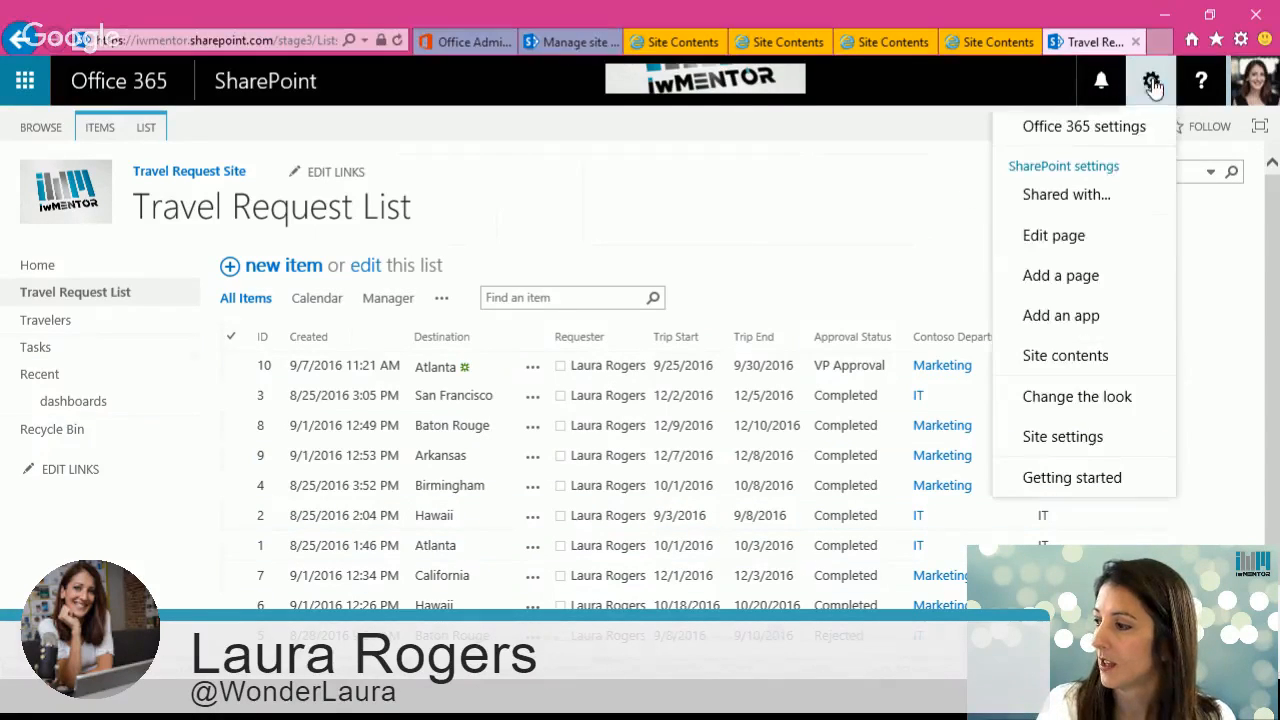
left_click(1087, 354)
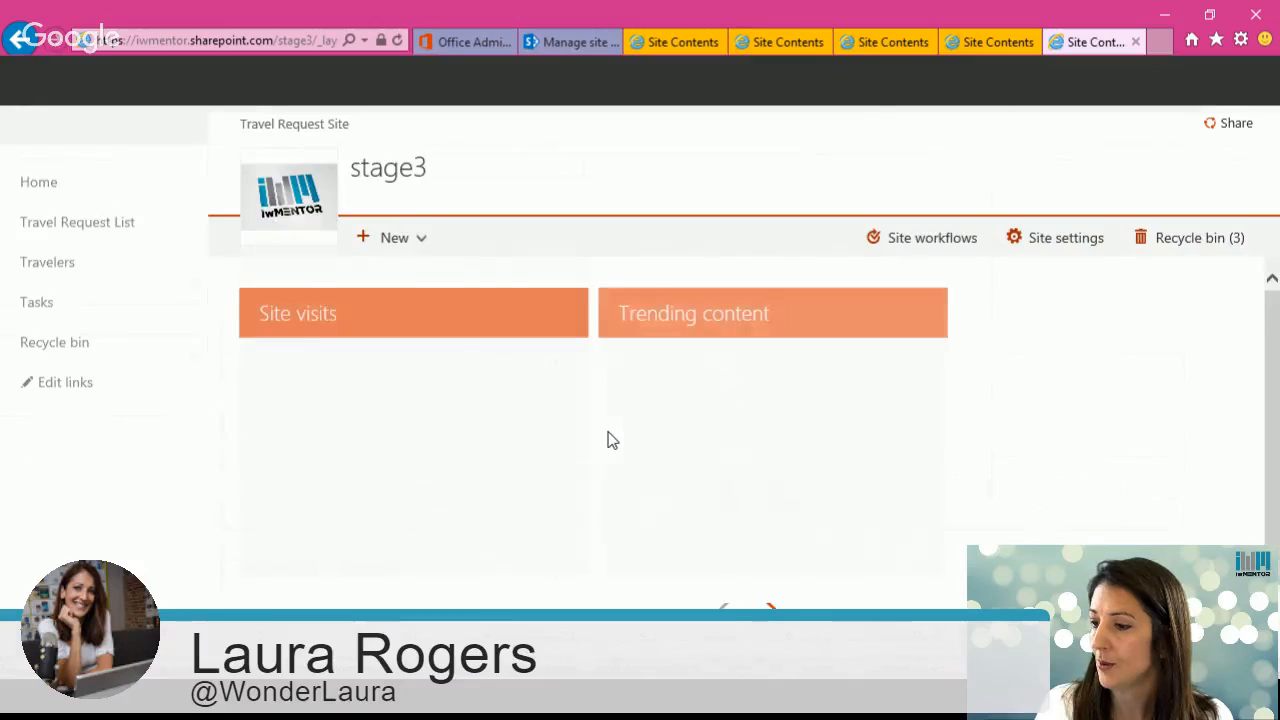
scroll(1177, 436, "down", 3)
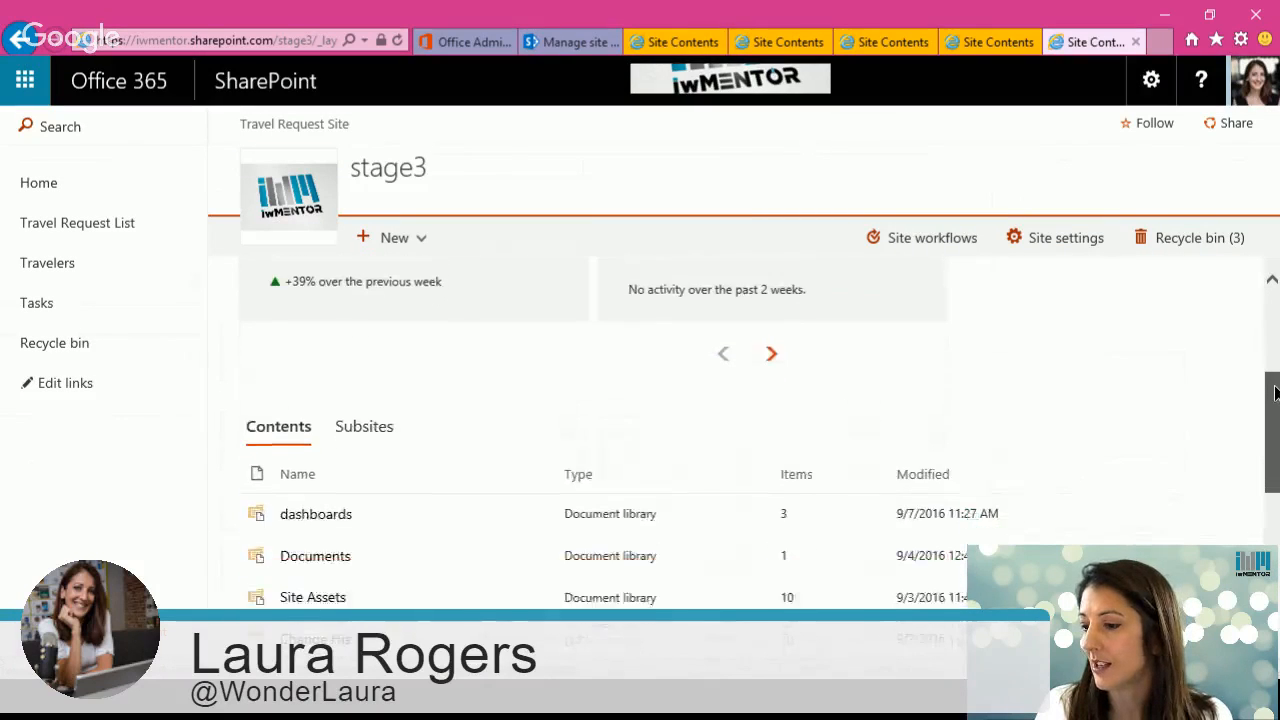
left_click(309, 443)
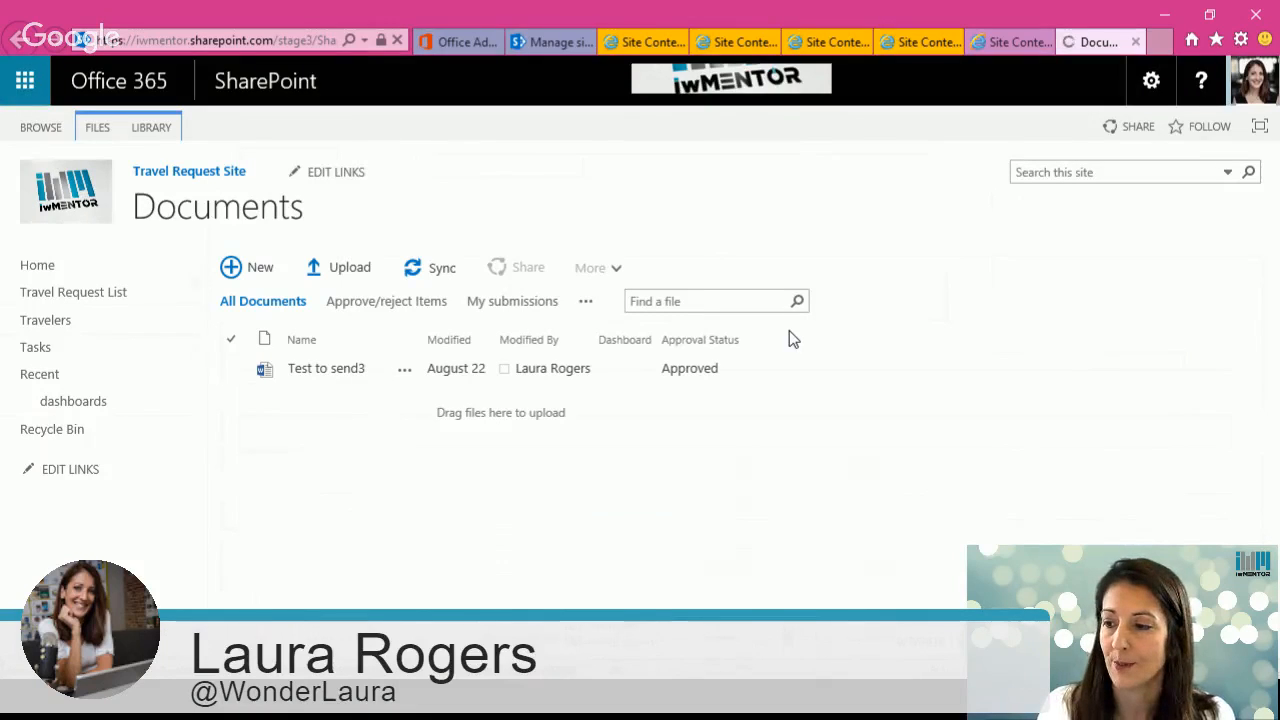
left_click(262, 270)
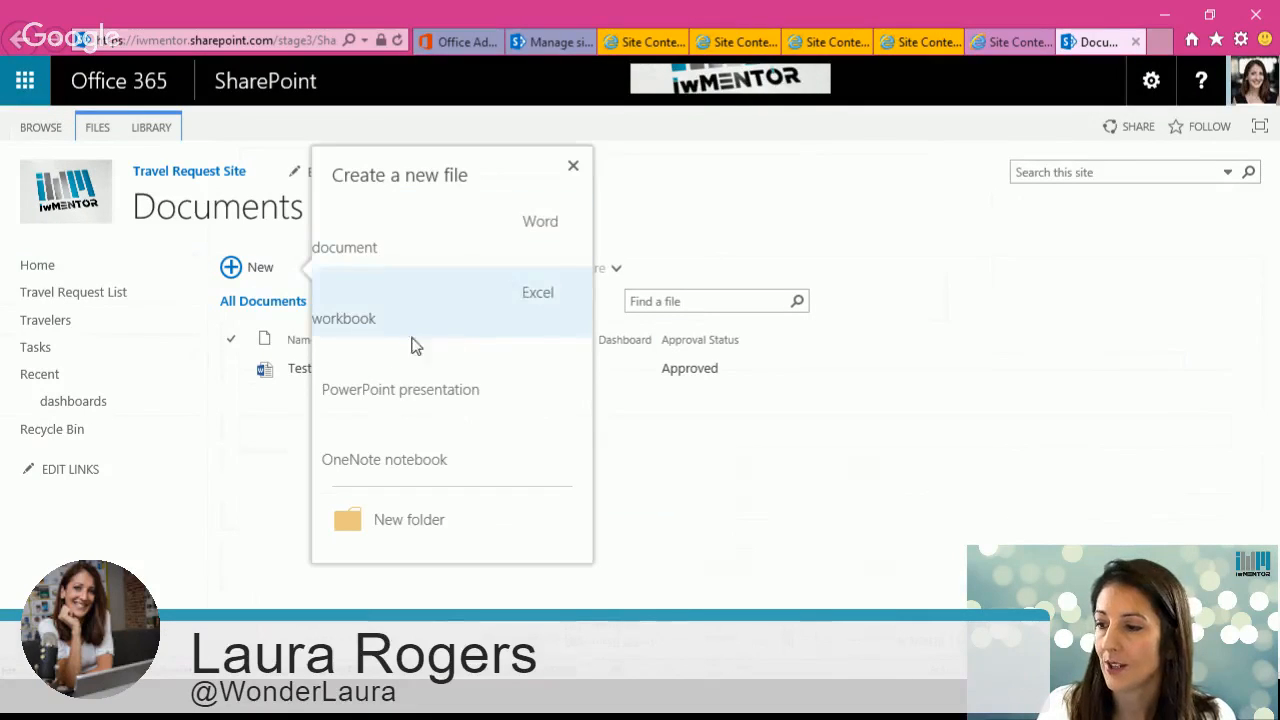
left_click(383, 306)
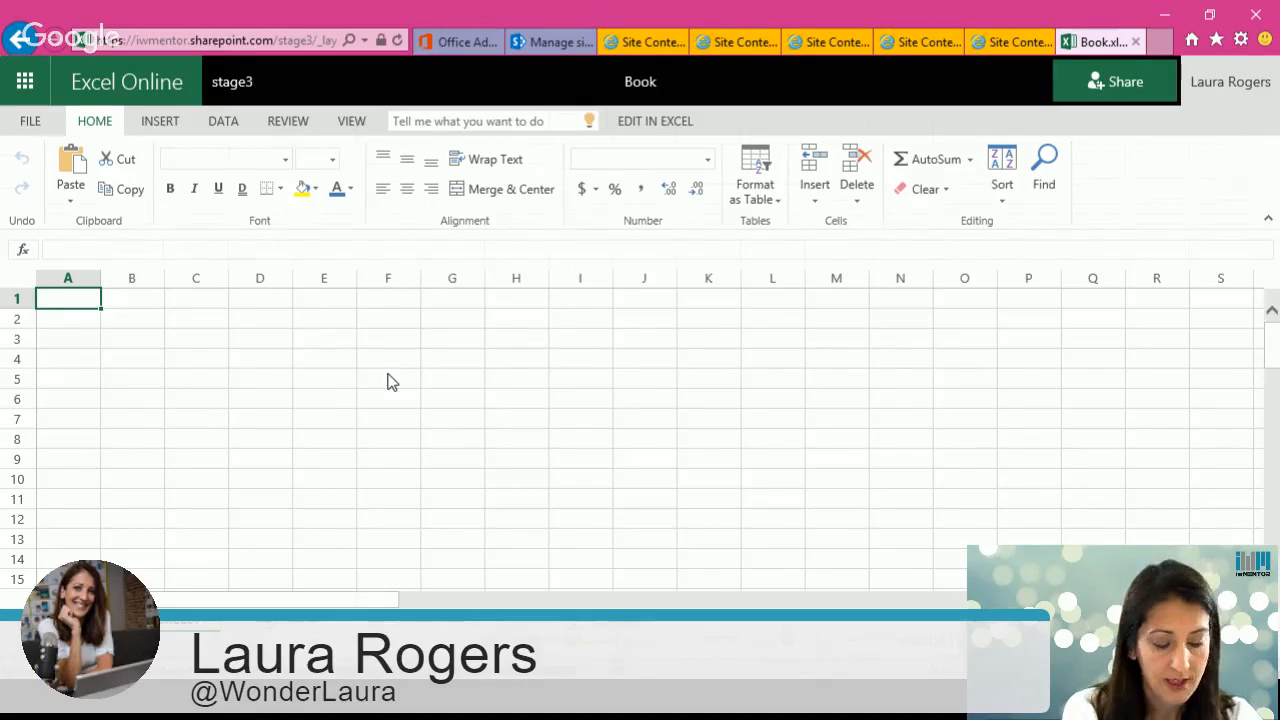
Step: Enter the column headers department, total and prediction in the first row, widening column A
type("epart")
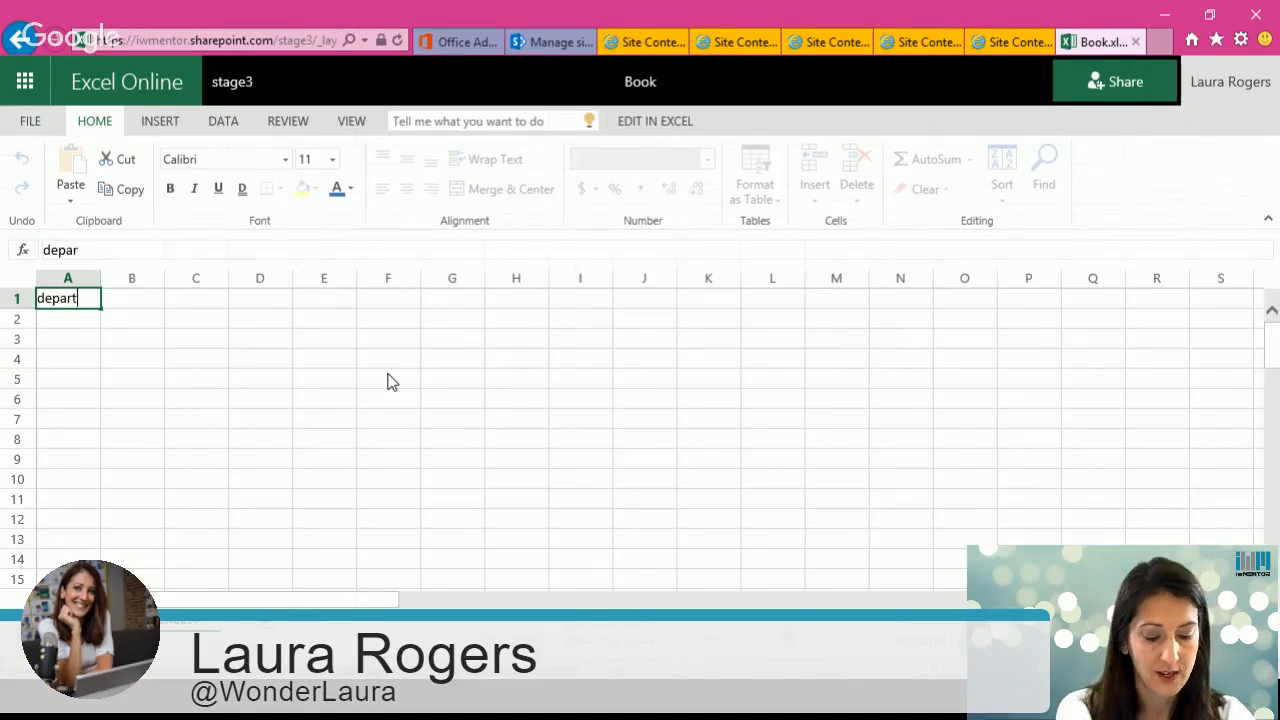
type("ment")
key("Tab")
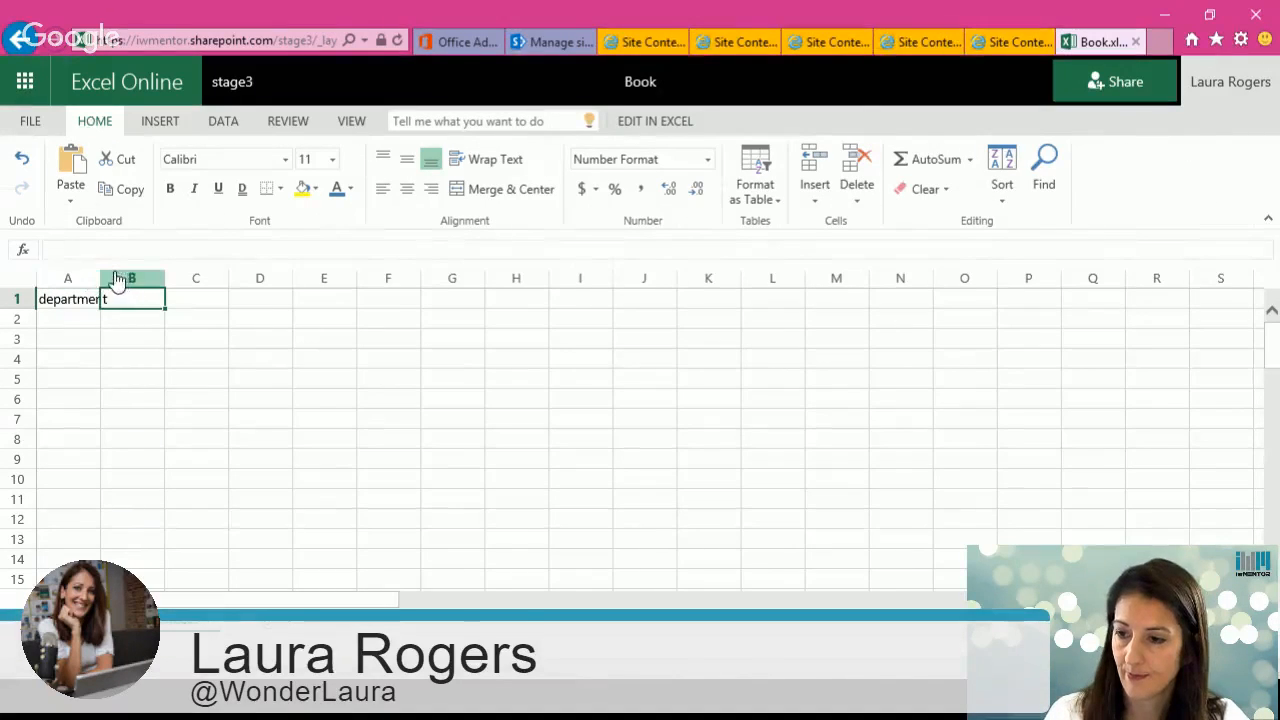
left_click_drag(100, 278, 117, 278)
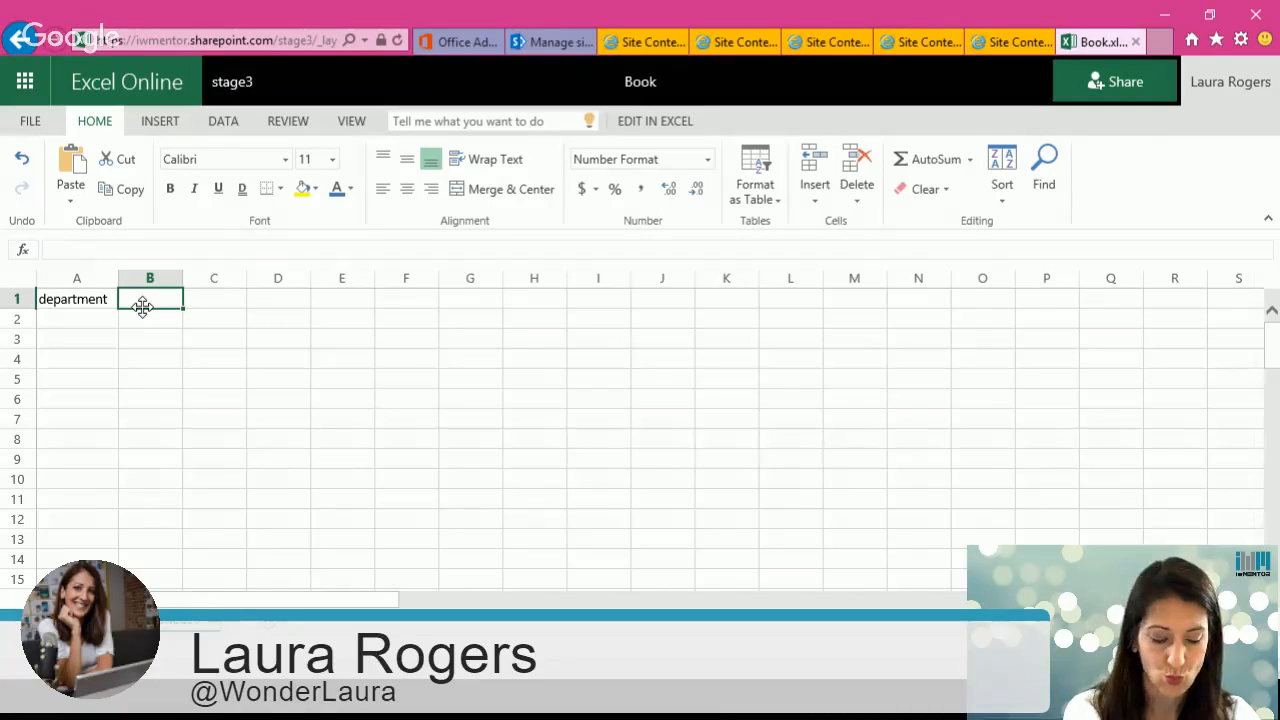
type("tot")
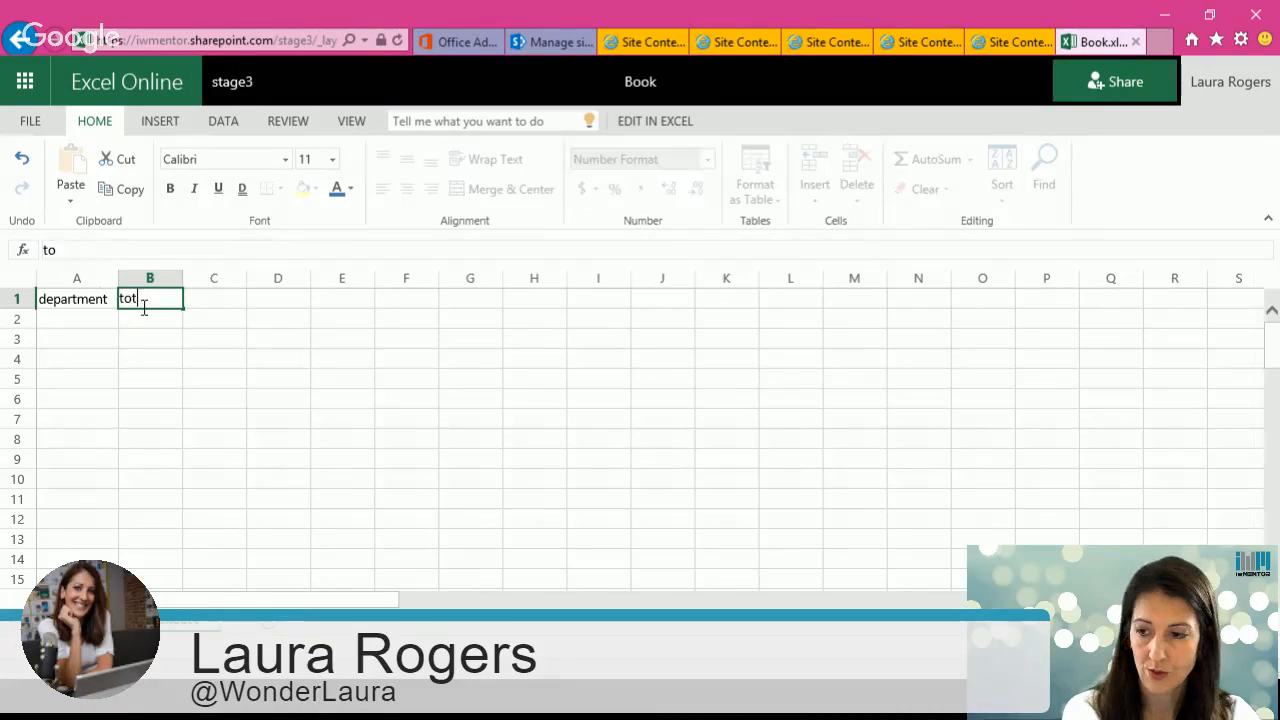
type("al")
key("Tab")
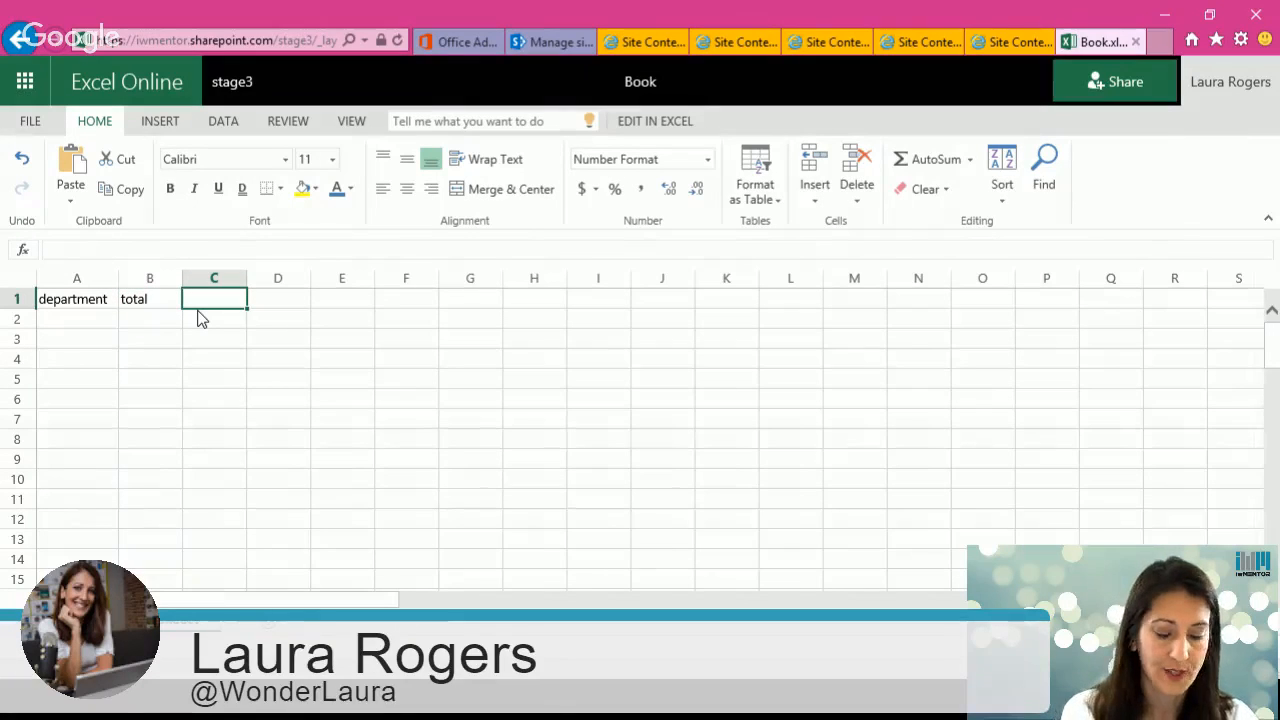
type("pre")
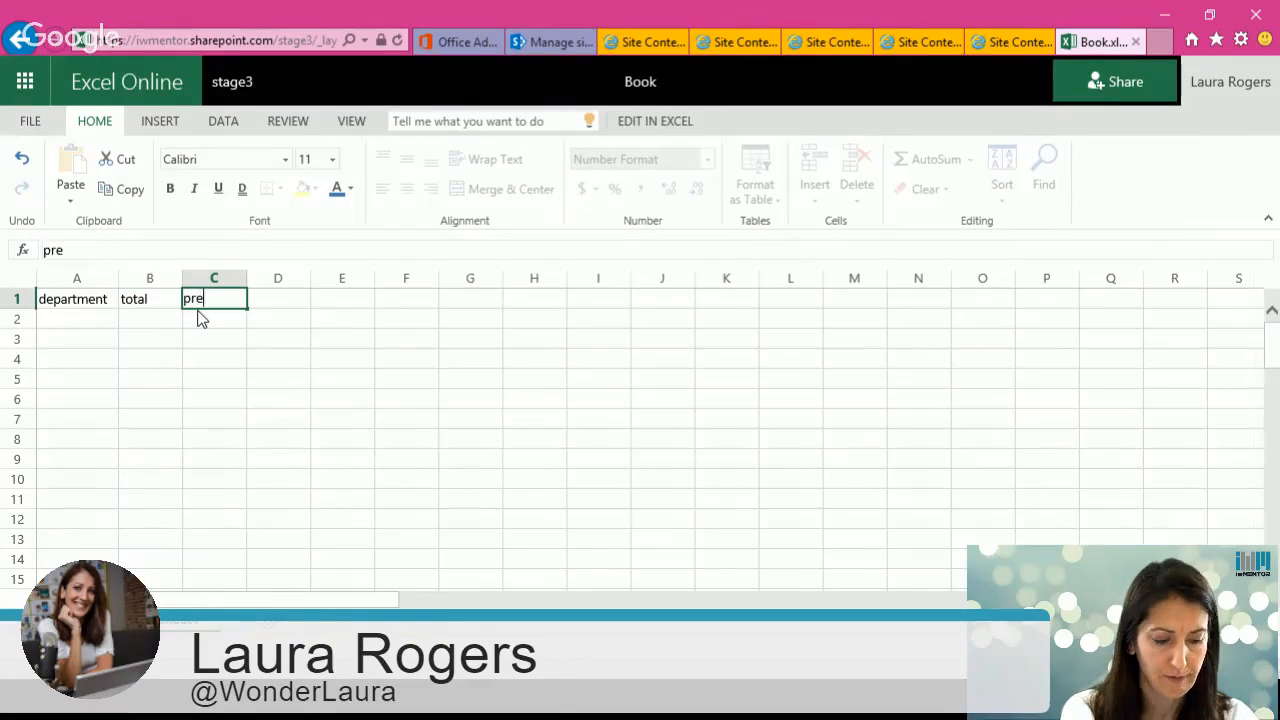
type("diction")
key("Return")
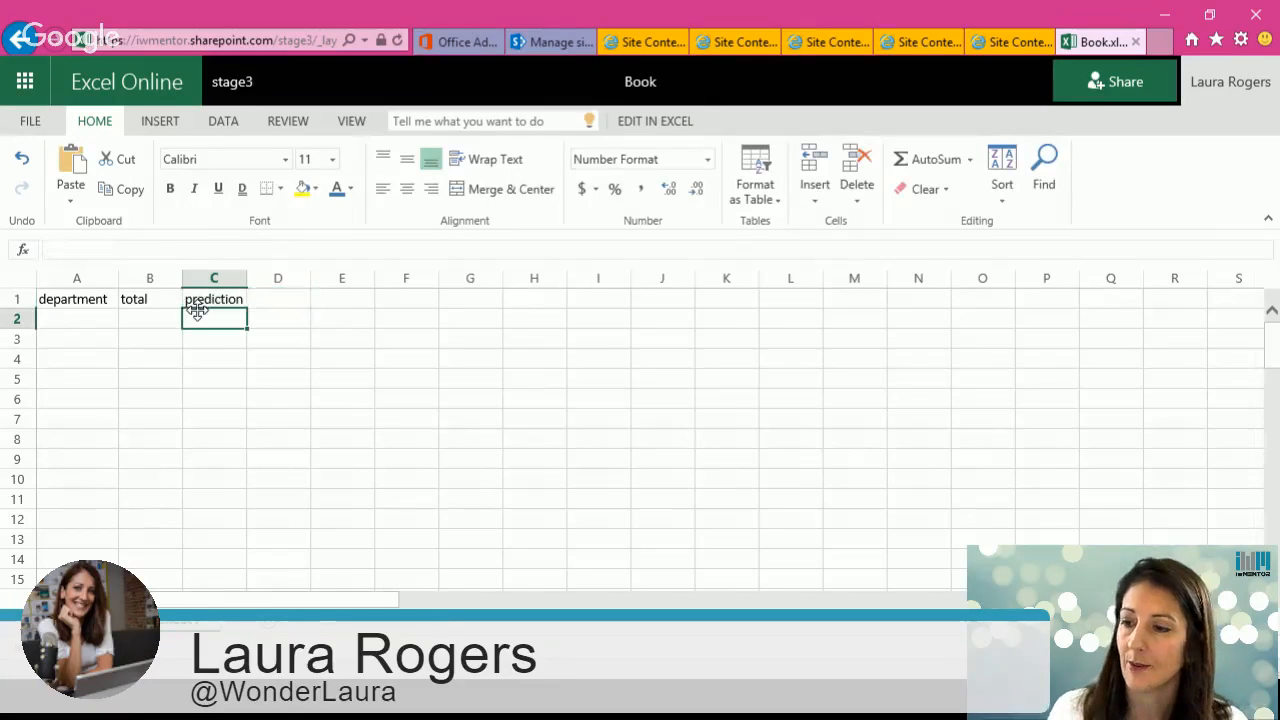
Step: List the departments IT, Marketing and Accounting under the department header
left_click(60, 320)
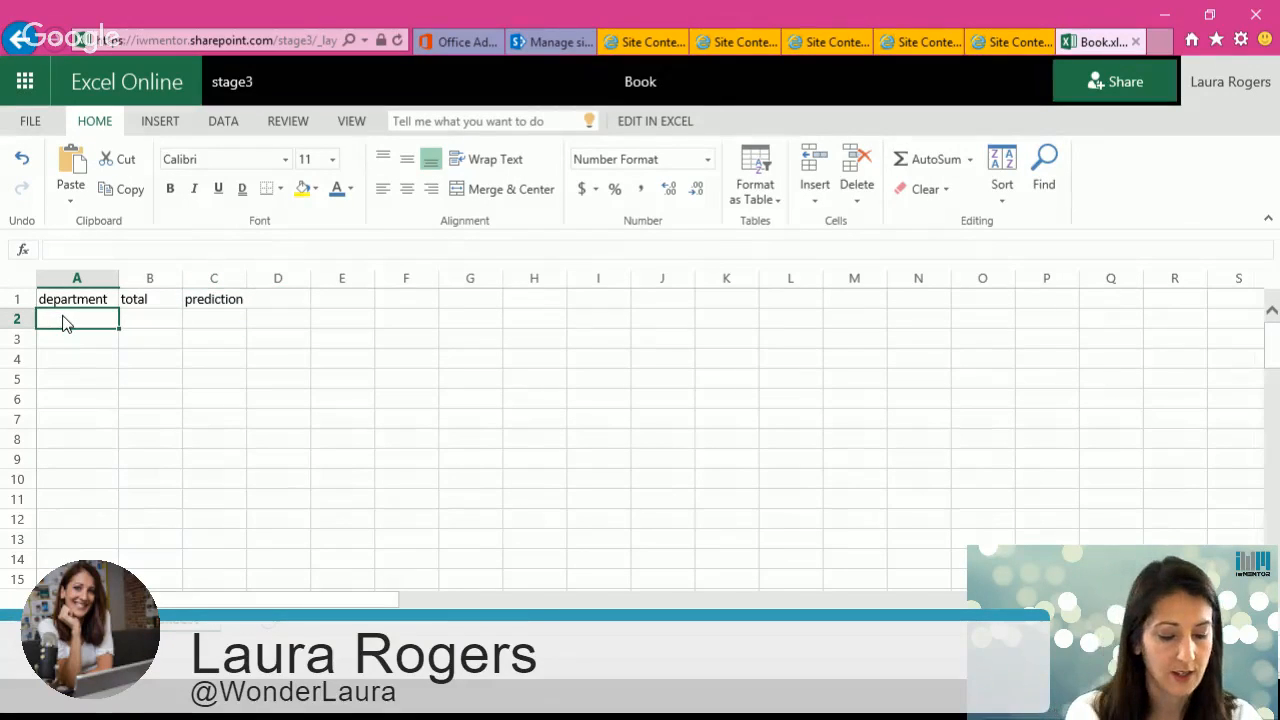
type("IT")
key("Return")
type("Mar")
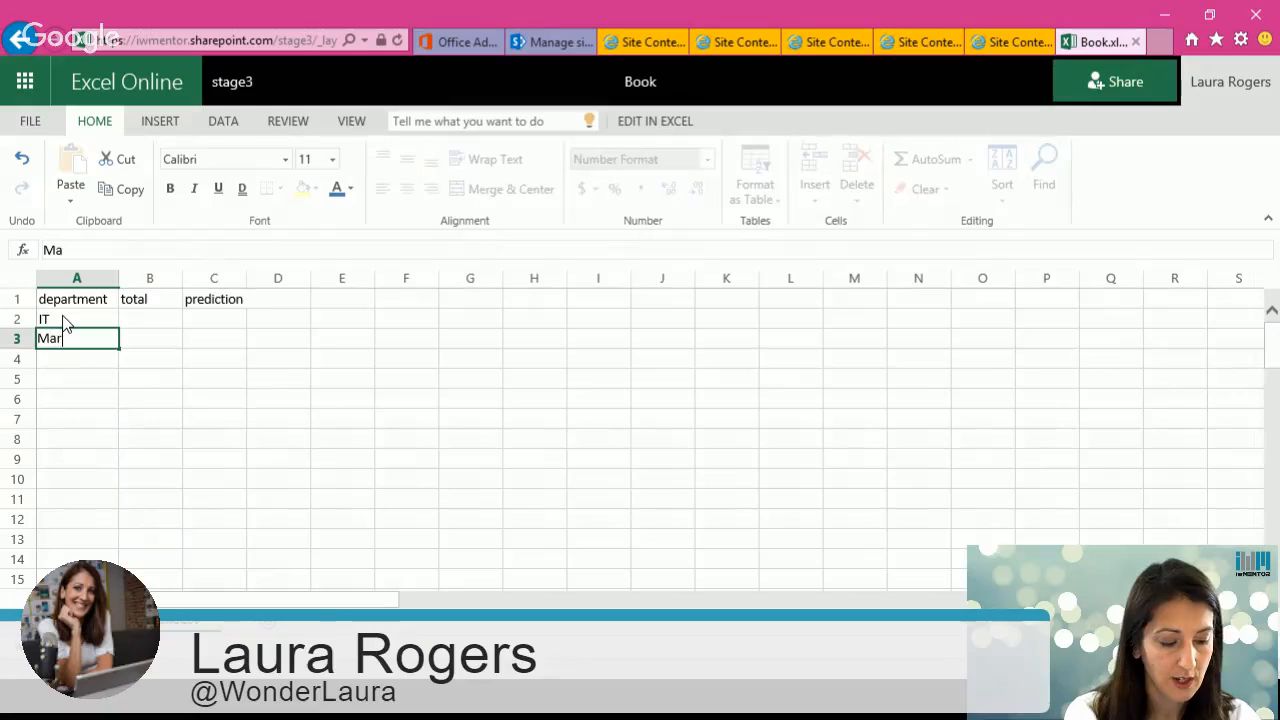
type("keting")
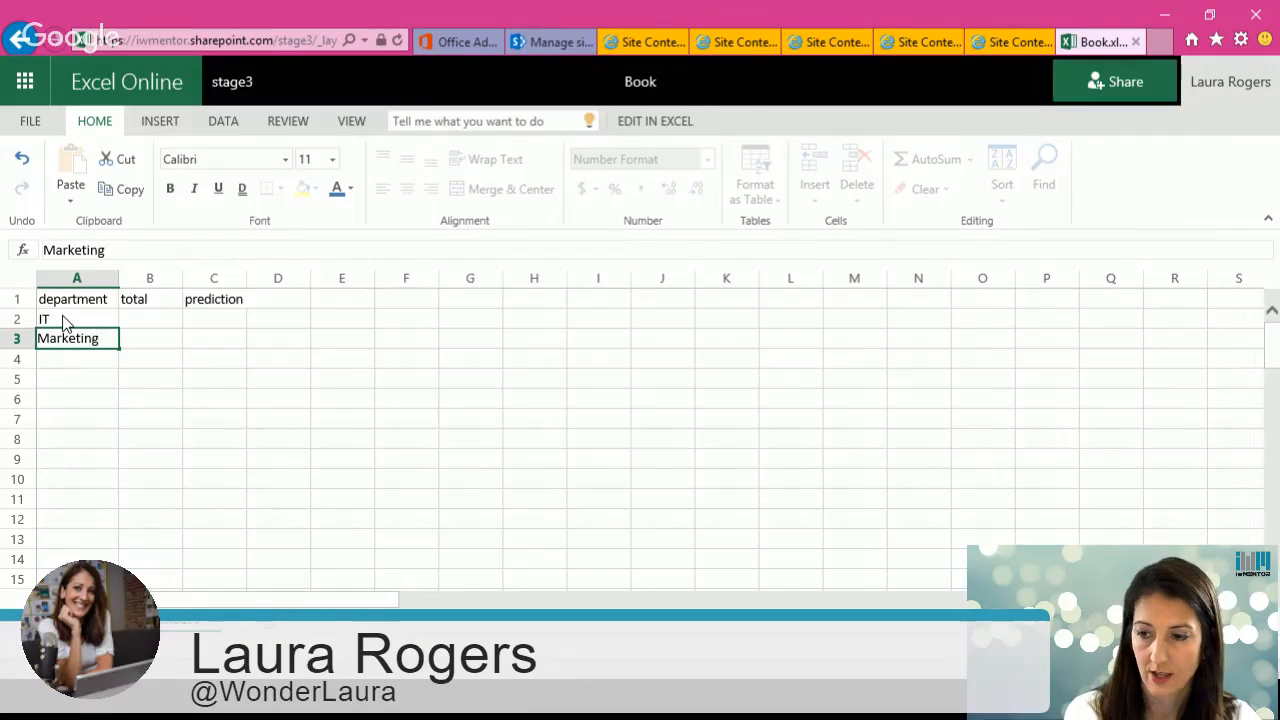
key("Return")
type("Accountin")
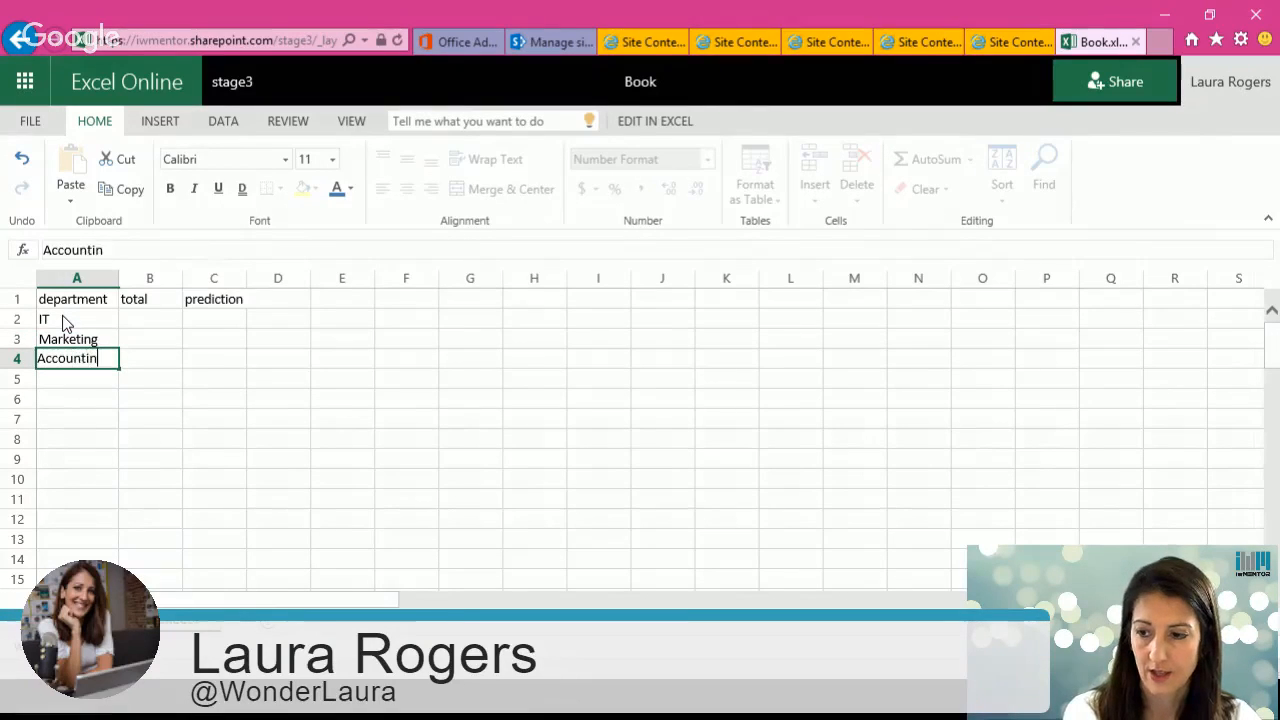
type("g")
Step: Enter totals of 56, 89 and 120 for IT, Marketing and Accounting
left_click(146, 321)
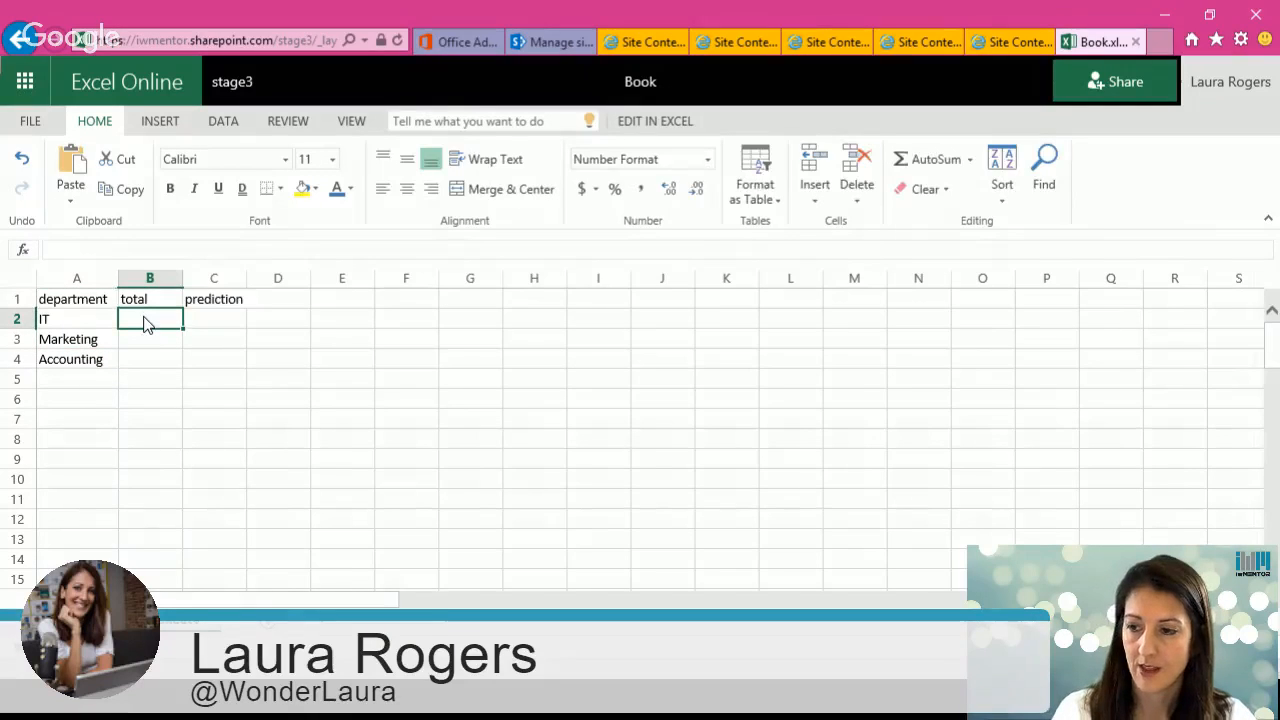
type("56")
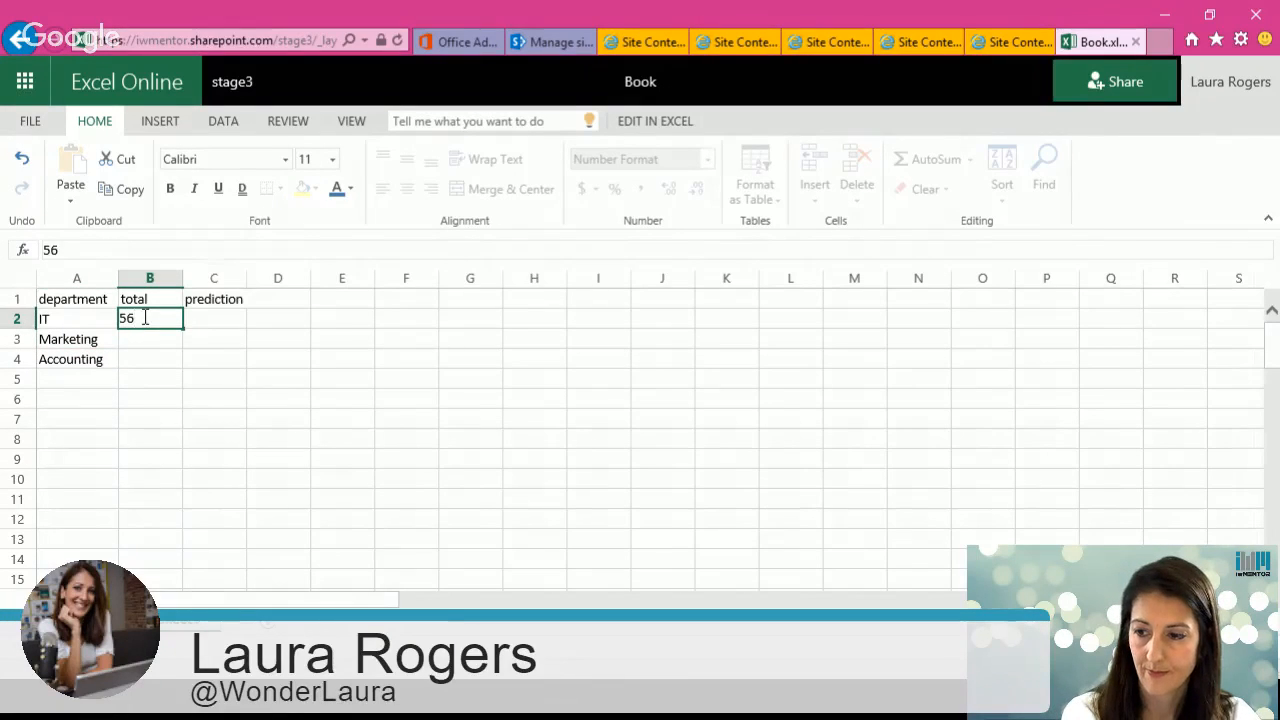
key("Return")
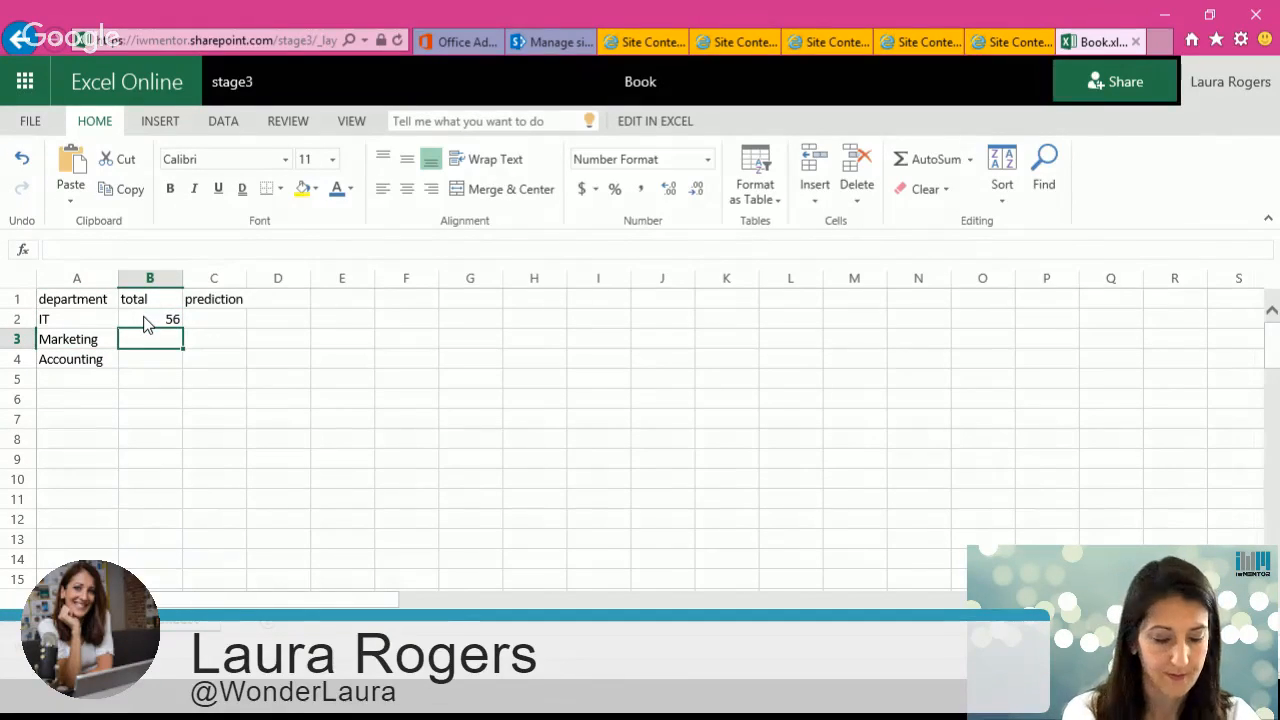
type("89")
key("Return")
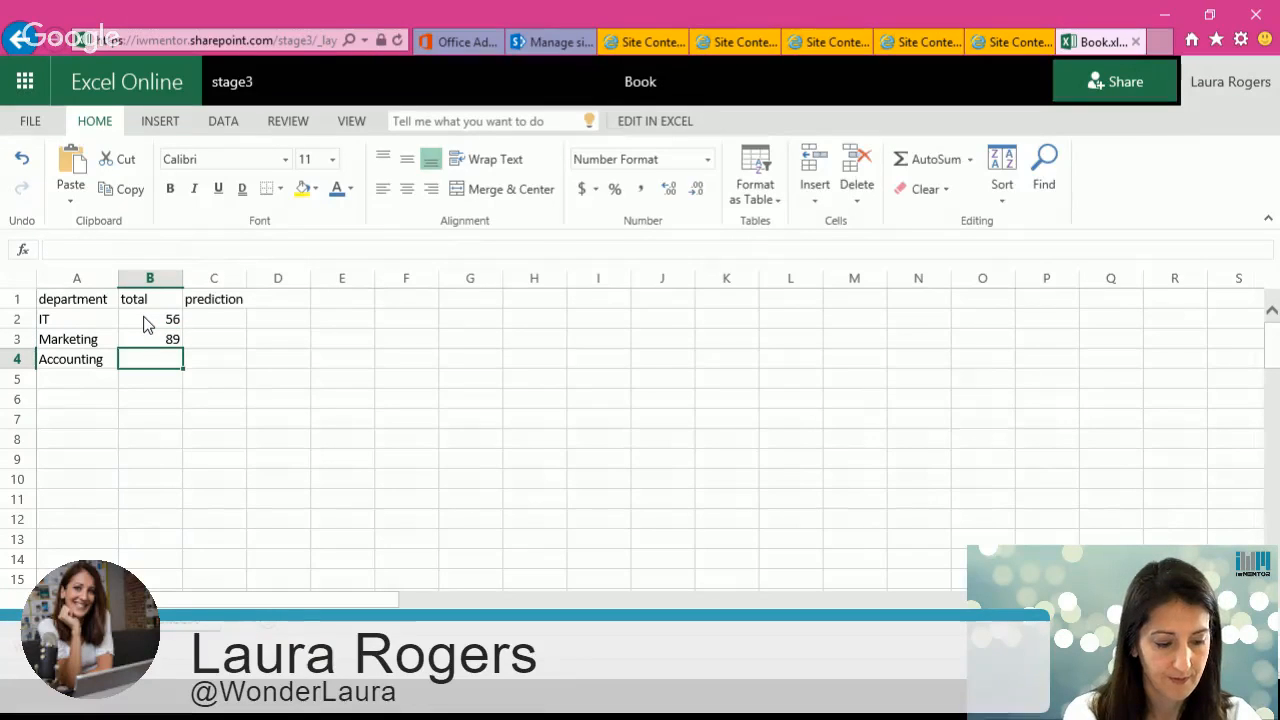
type("120")
Step: Enter predictions of 100, 40 and 100 for IT, Marketing and Accounting
left_click(227, 313)
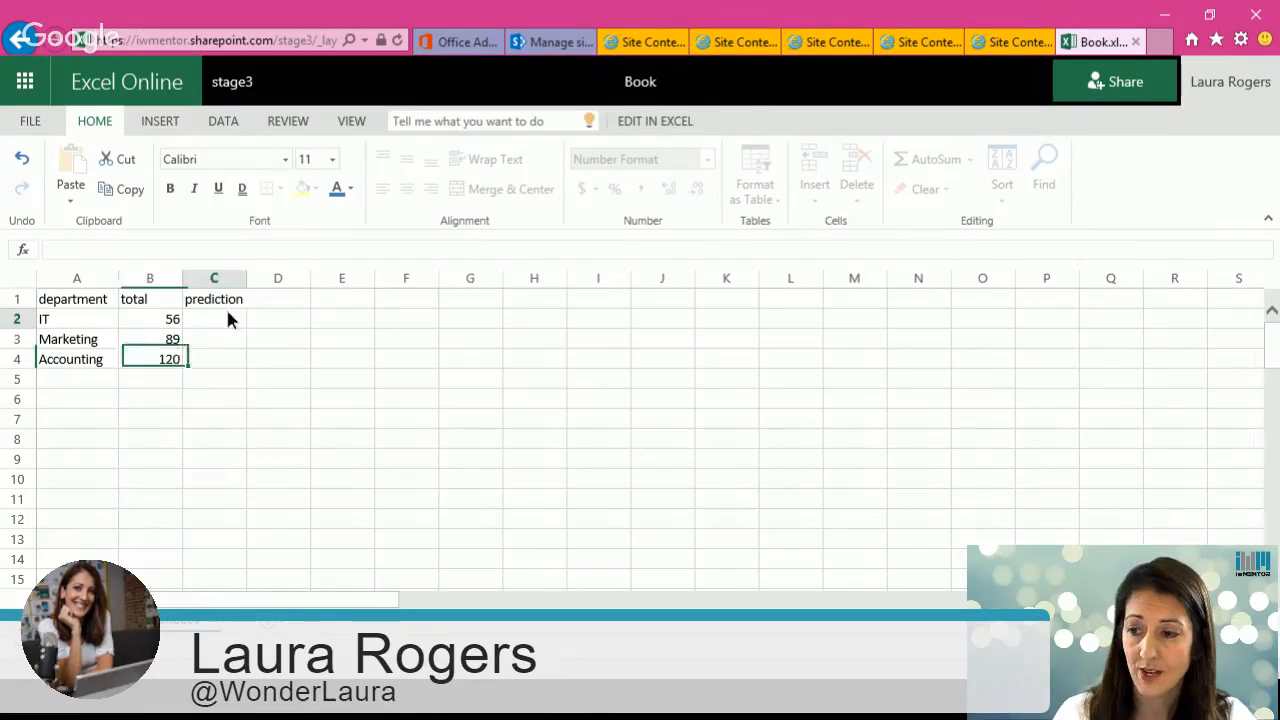
type("100")
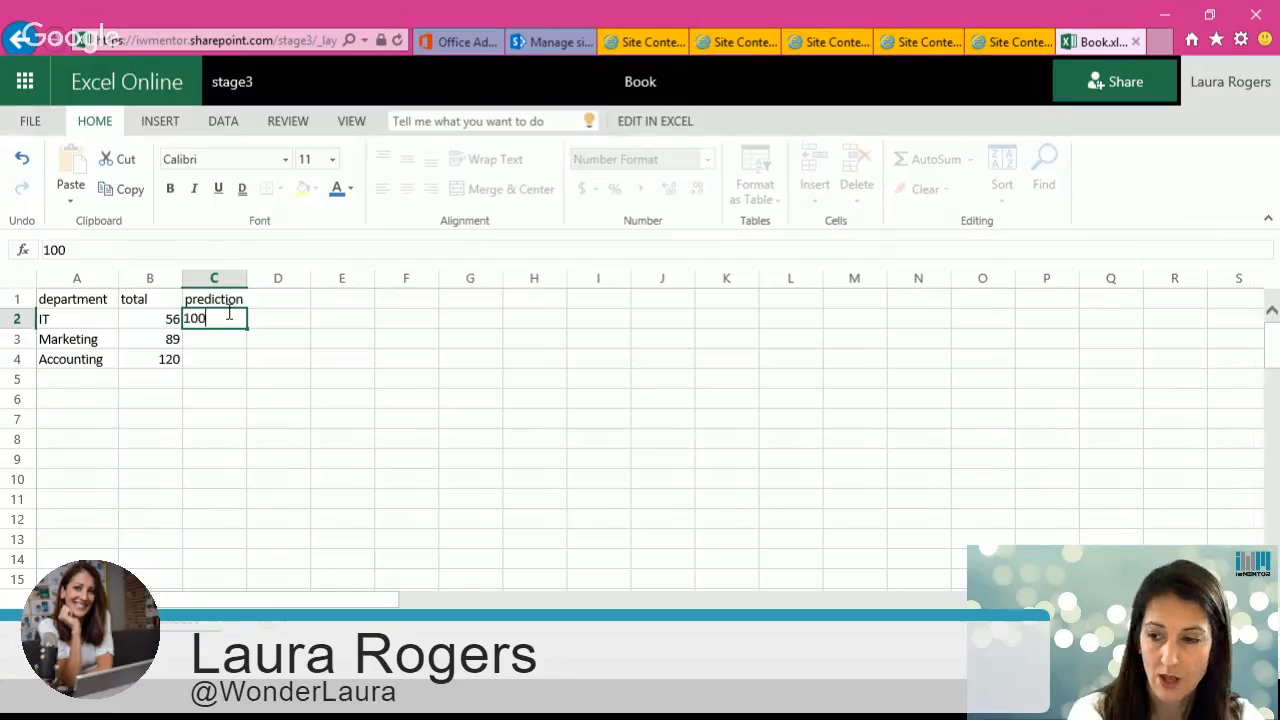
key("Return")
type("40")
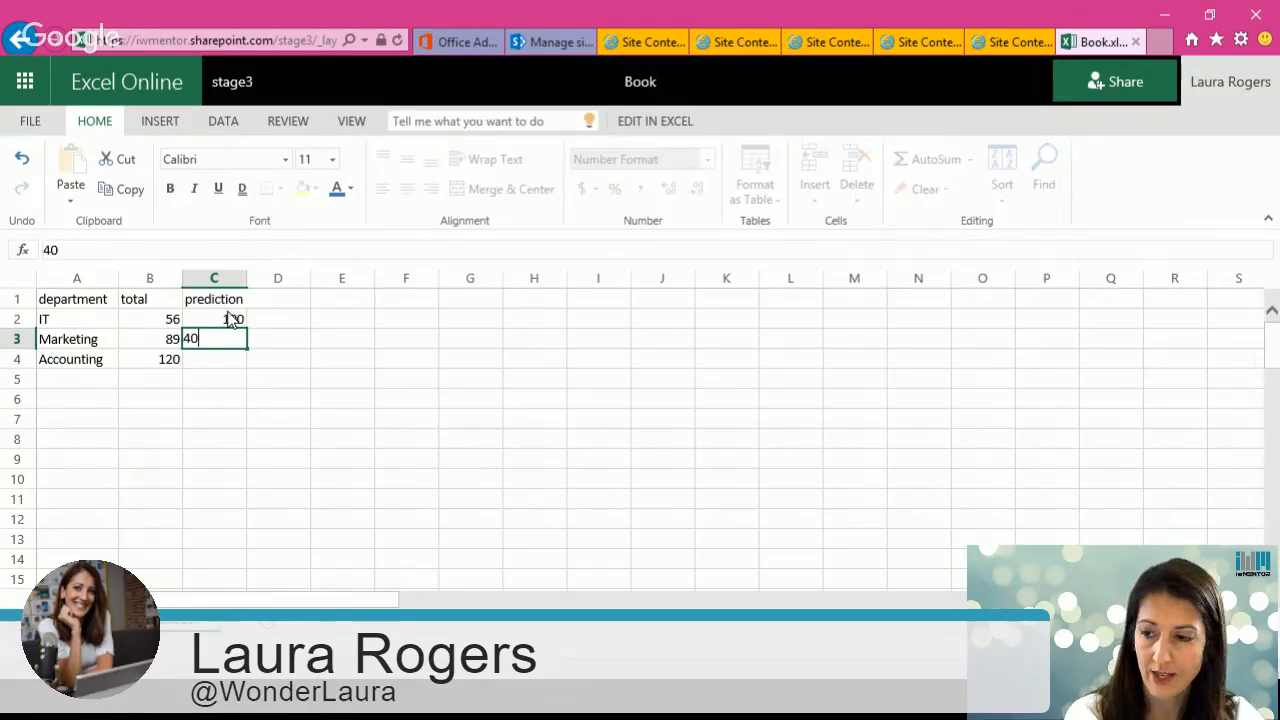
key("Return")
type("100")
key("Return")
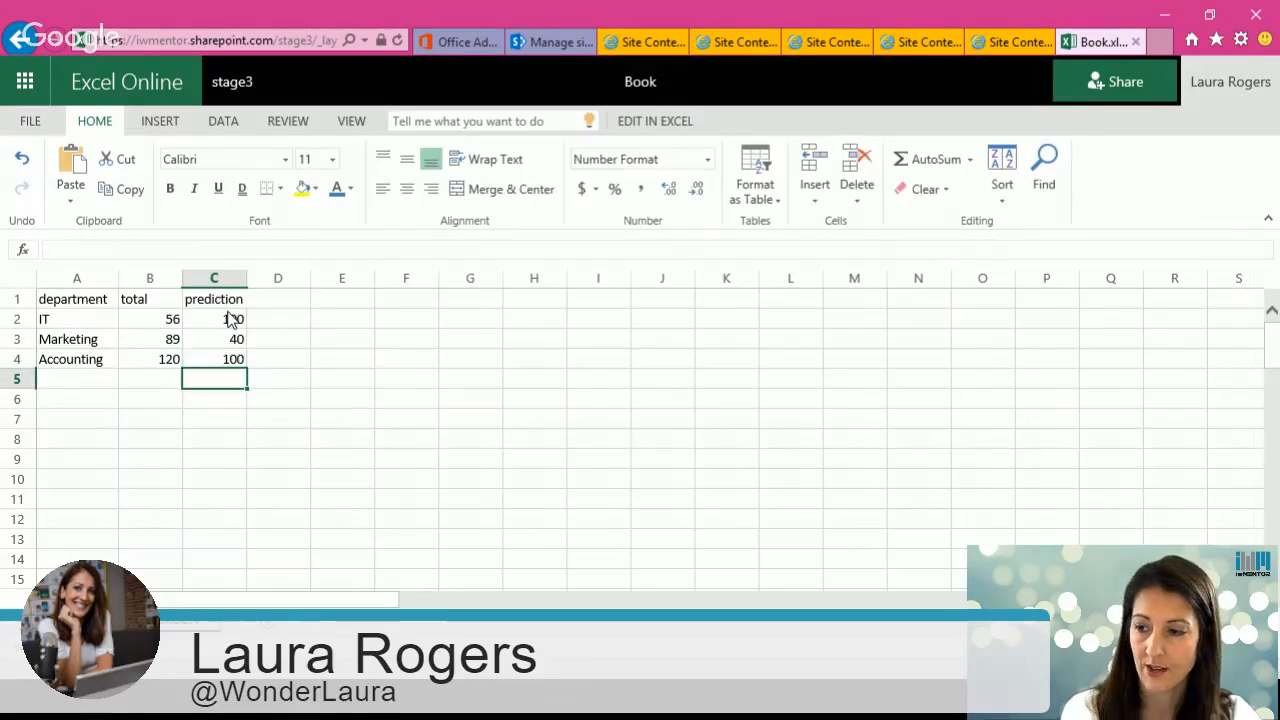
Step: Open the workbook in desktop Excel, maximize the window and enable editing
left_click(92, 306)
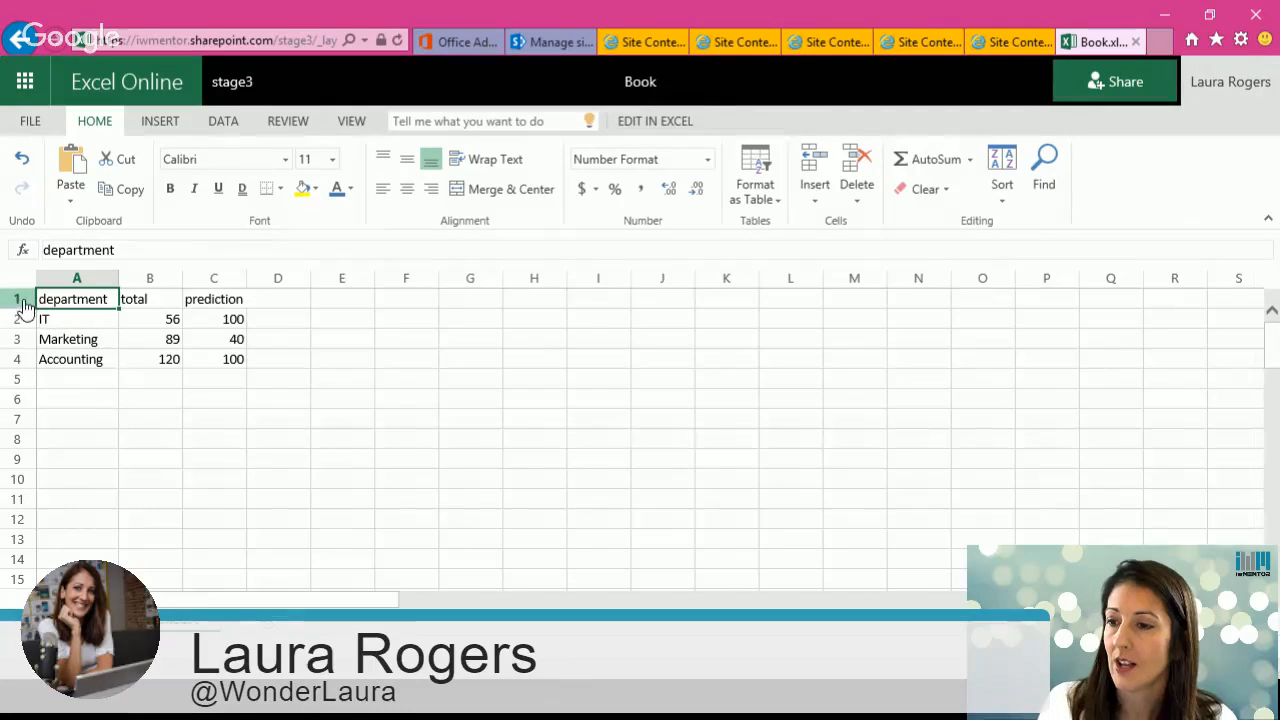
left_click(655, 120)
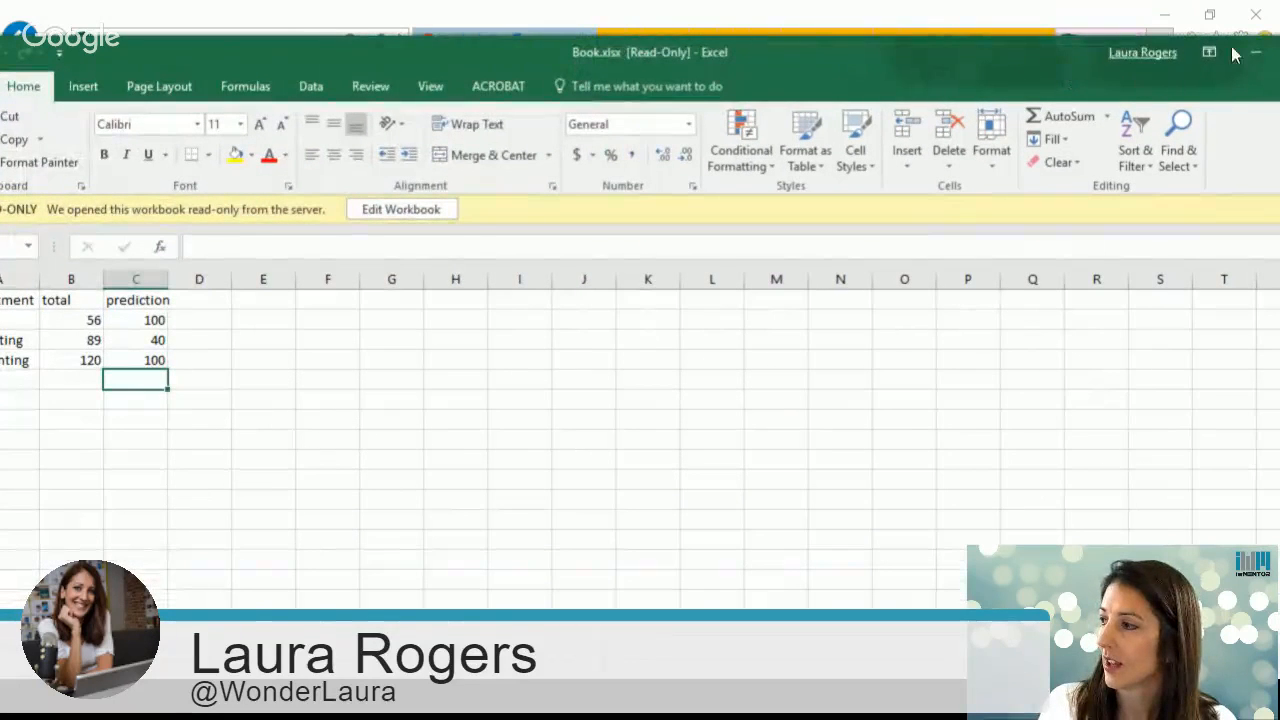
left_click_drag(1029, 52, 922, 48)
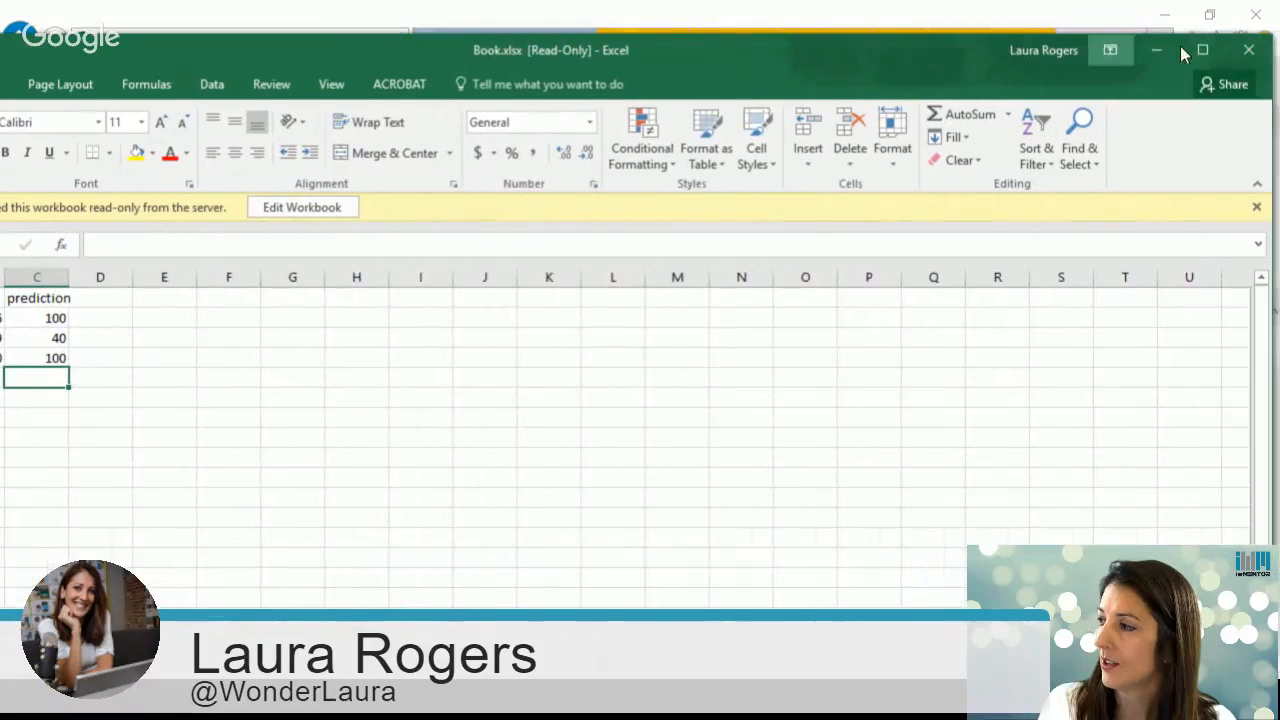
left_click(1203, 48)
left_click(470, 174)
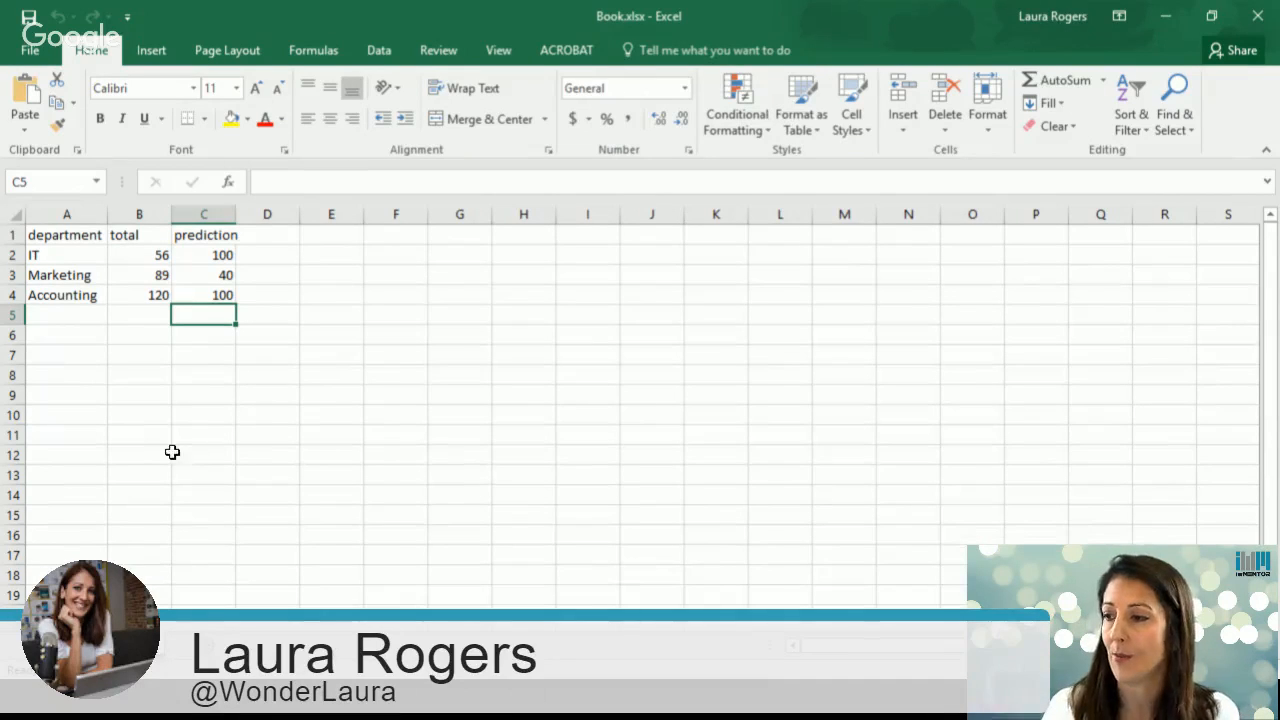
Step: Make the header row of the worksheet bold
left_click(12, 235)
left_click(50, 238)
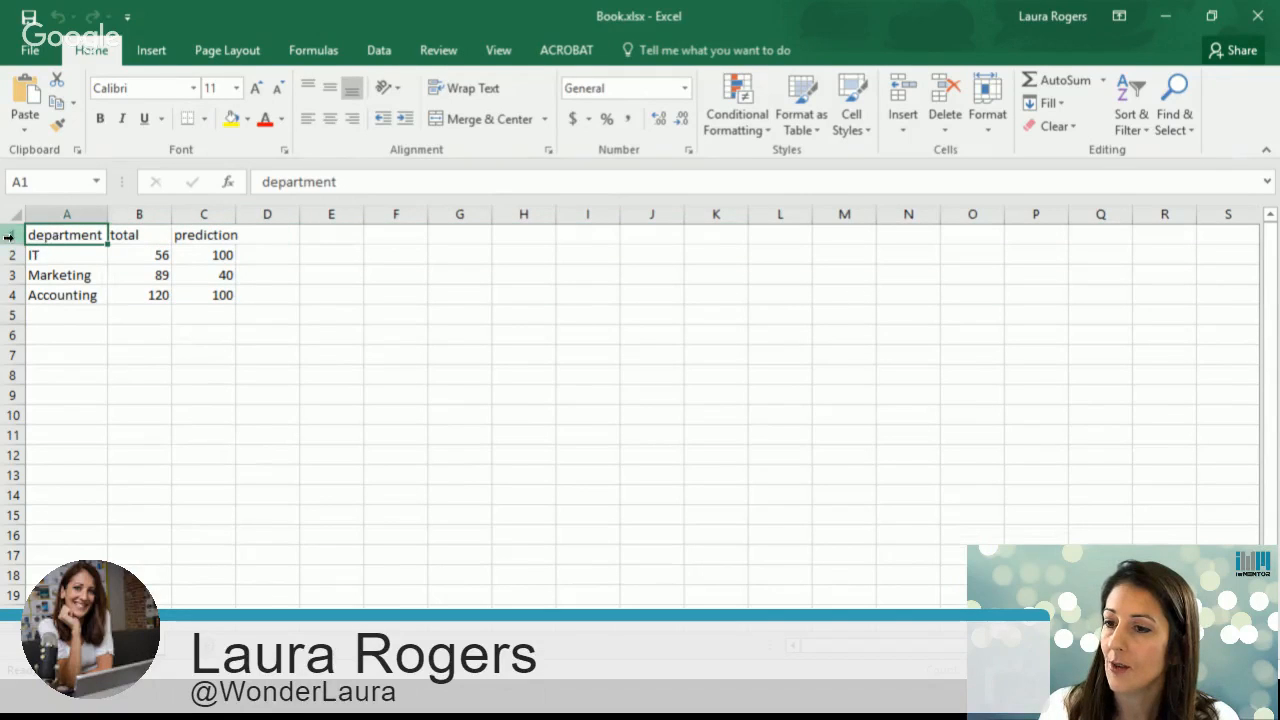
left_click(12, 235)
left_click(104, 117)
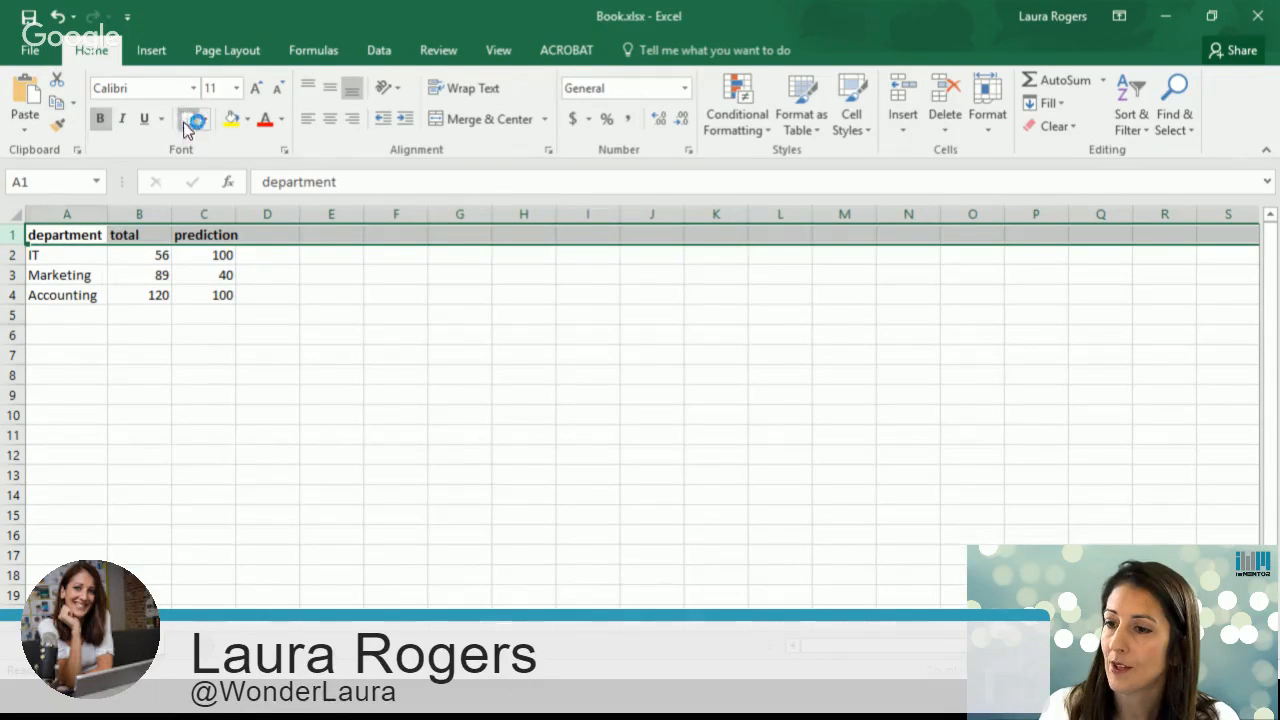
Step: Turn on filtering for the data table and autofit the prediction column's width
left_click(44, 237)
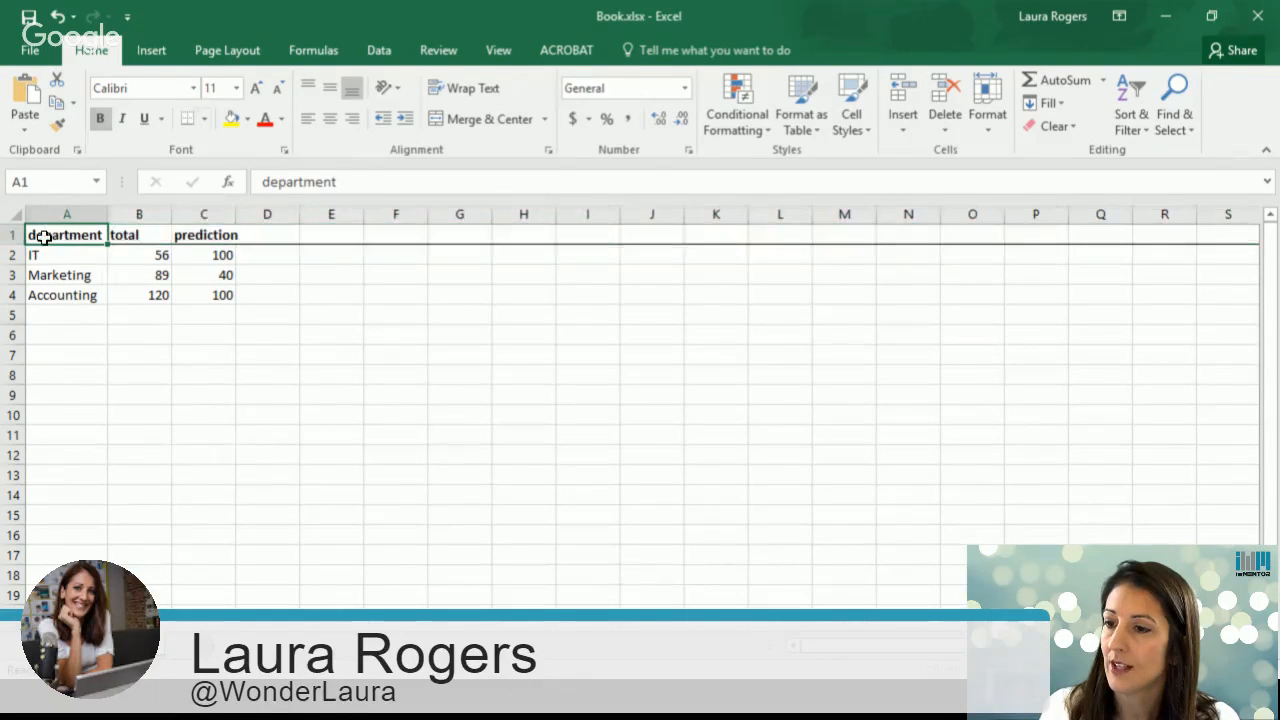
left_click(379, 50)
left_click(483, 100)
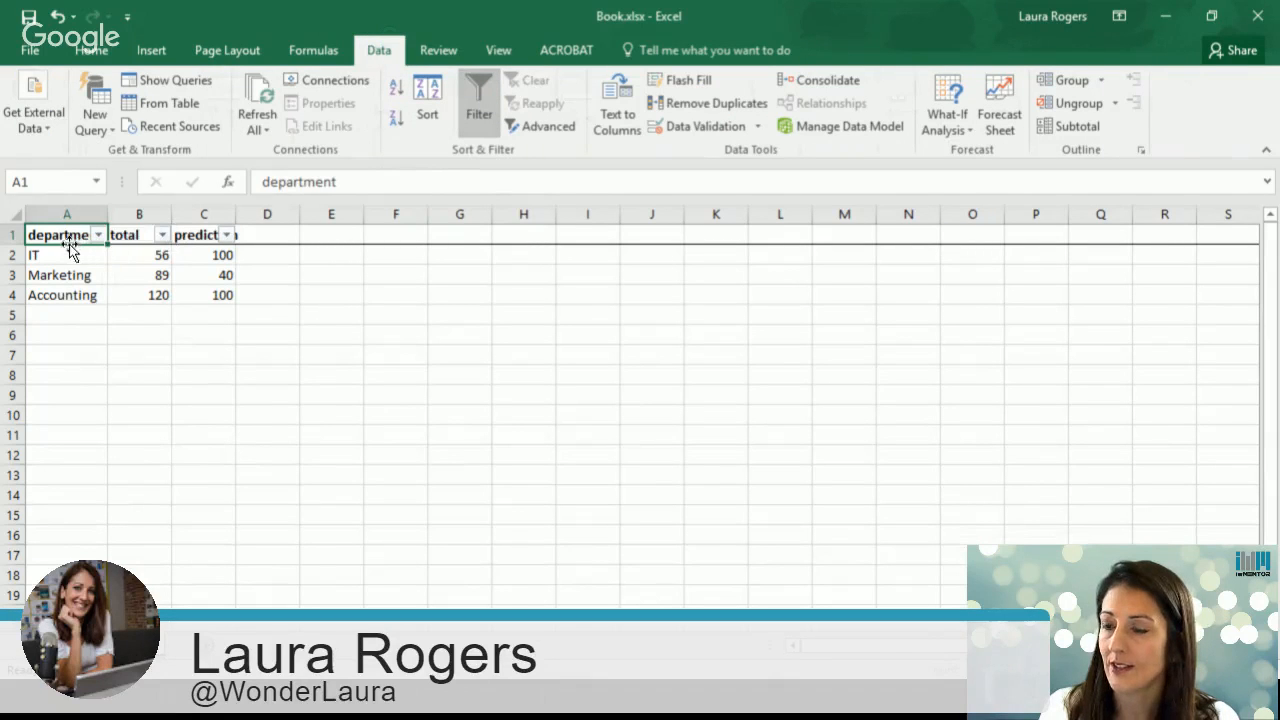
double_click(237, 215)
Step: Format the total and prediction columns as Currency with 0 decimal places
mouse_move(171, 215)
left_mouse_down()
mouse_move(160, 215)
mouse_move(188, 214)
left_mouse_up()
left_click_drag(185, 214, 263, 212)
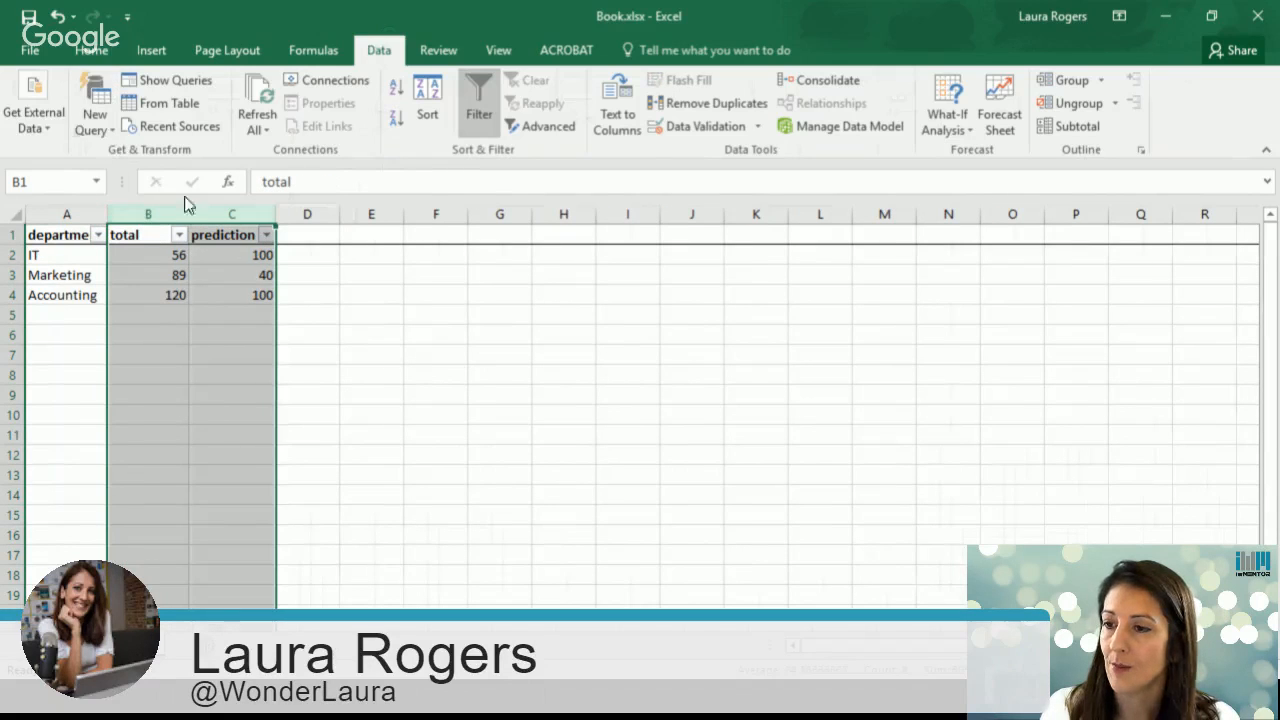
right_click(233, 266)
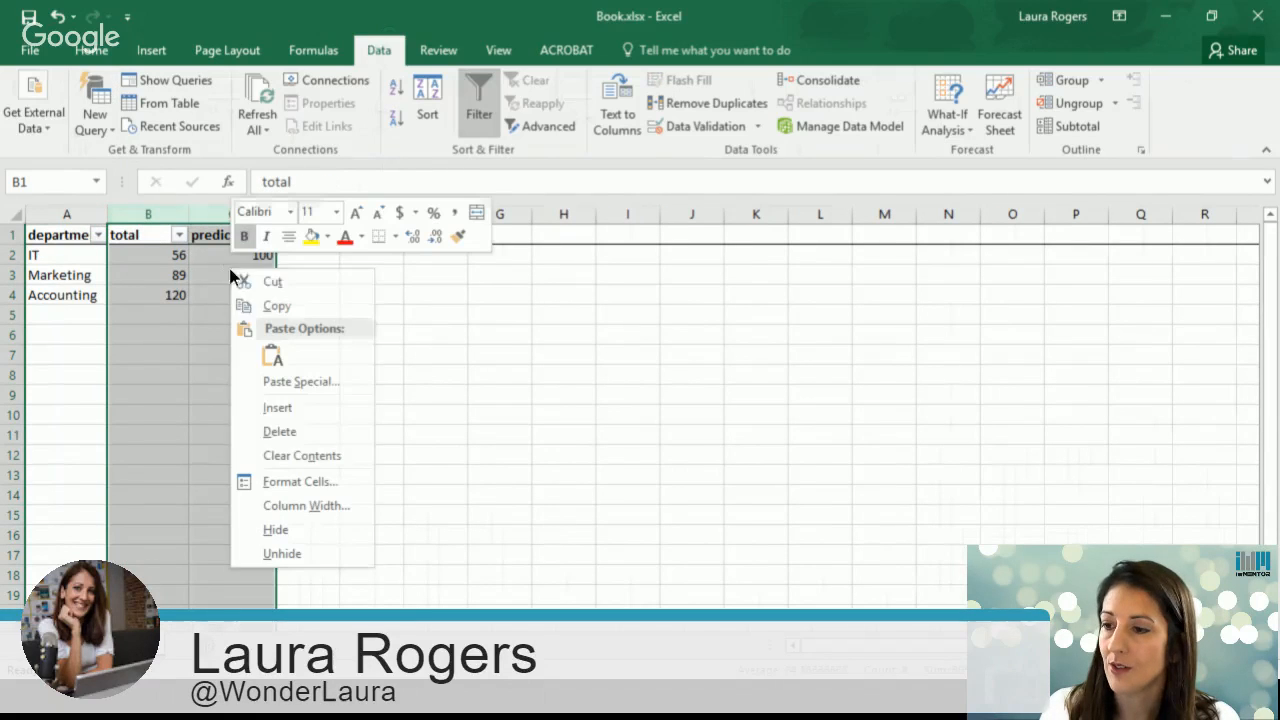
left_click(309, 484)
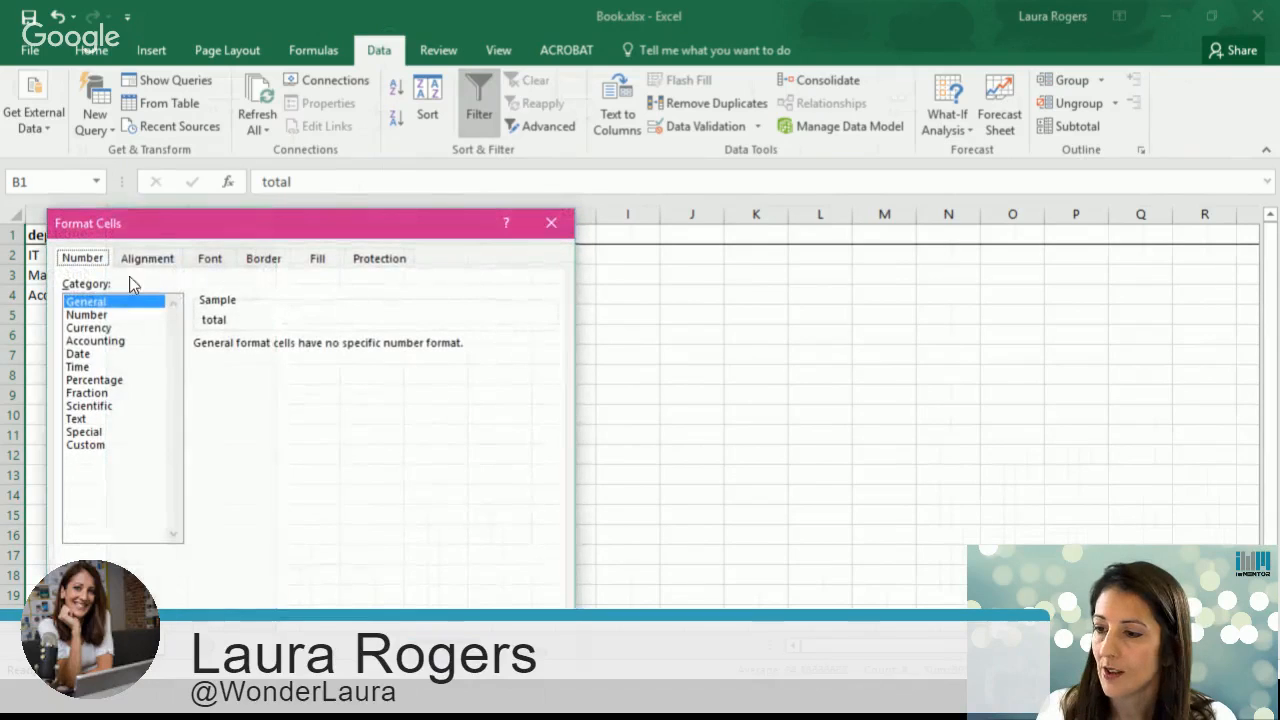
left_click(100, 328)
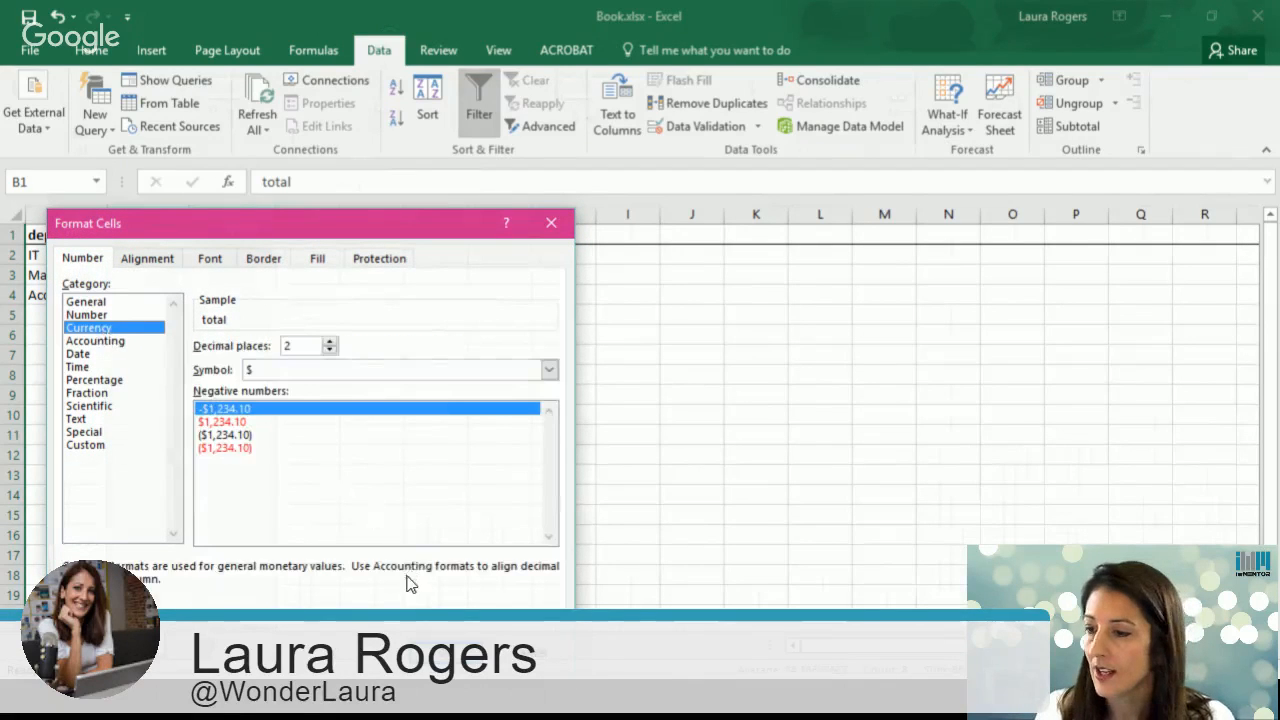
left_click(329, 351)
left_click(329, 351)
key("Return")
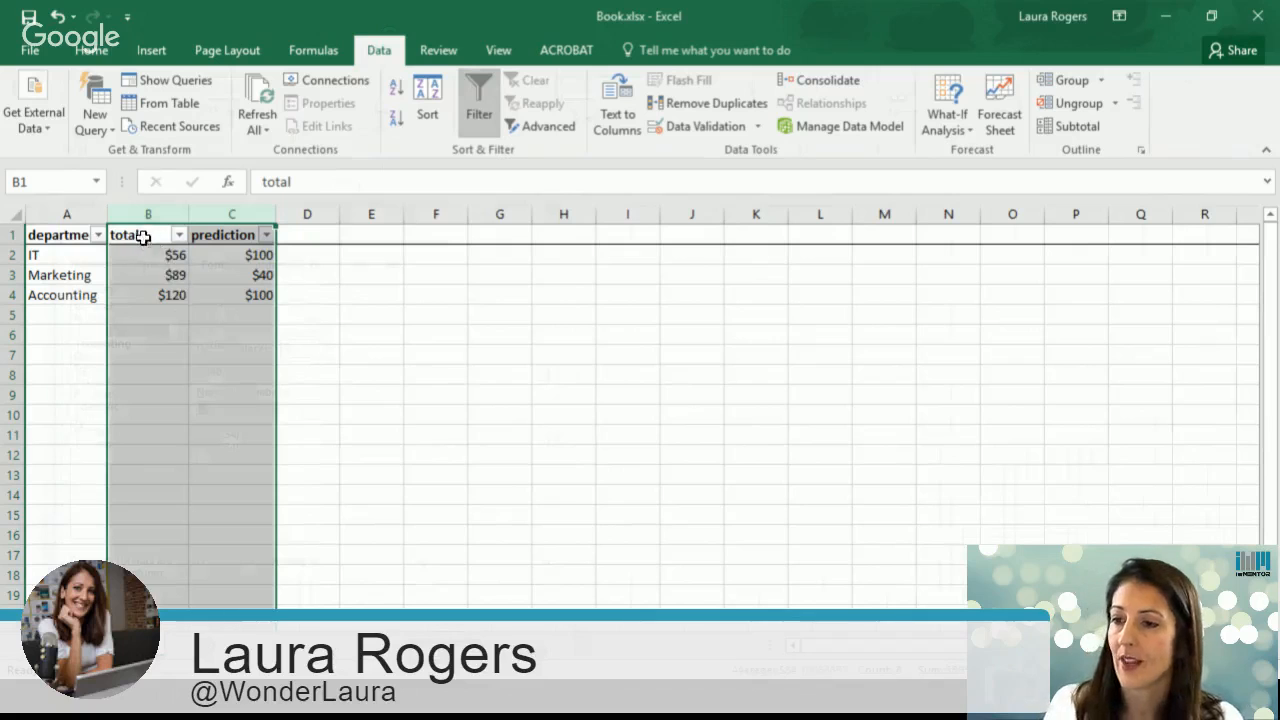
Step: Widen the department column and define the workbook name department for cell A1 with the comment 'this is the dept parameter'
left_click(52, 237)
left_click_drag(107, 214, 143, 214)
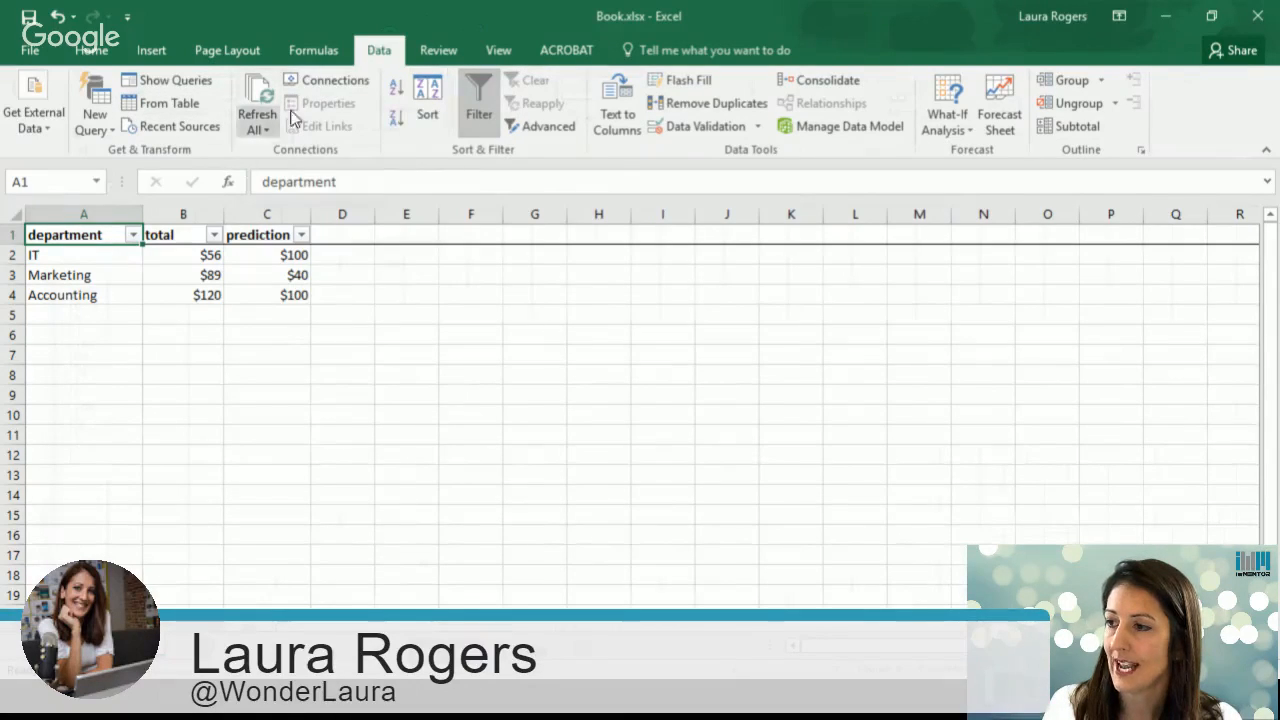
left_click(334, 52)
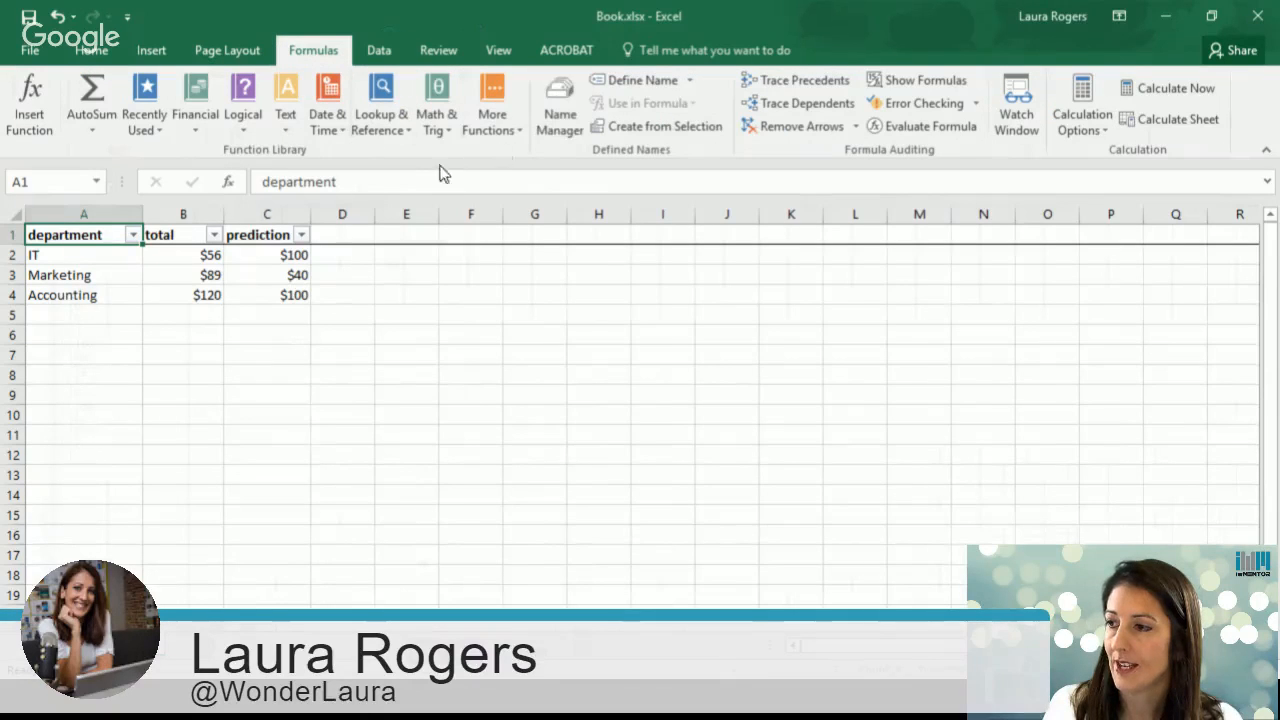
left_click(623, 74)
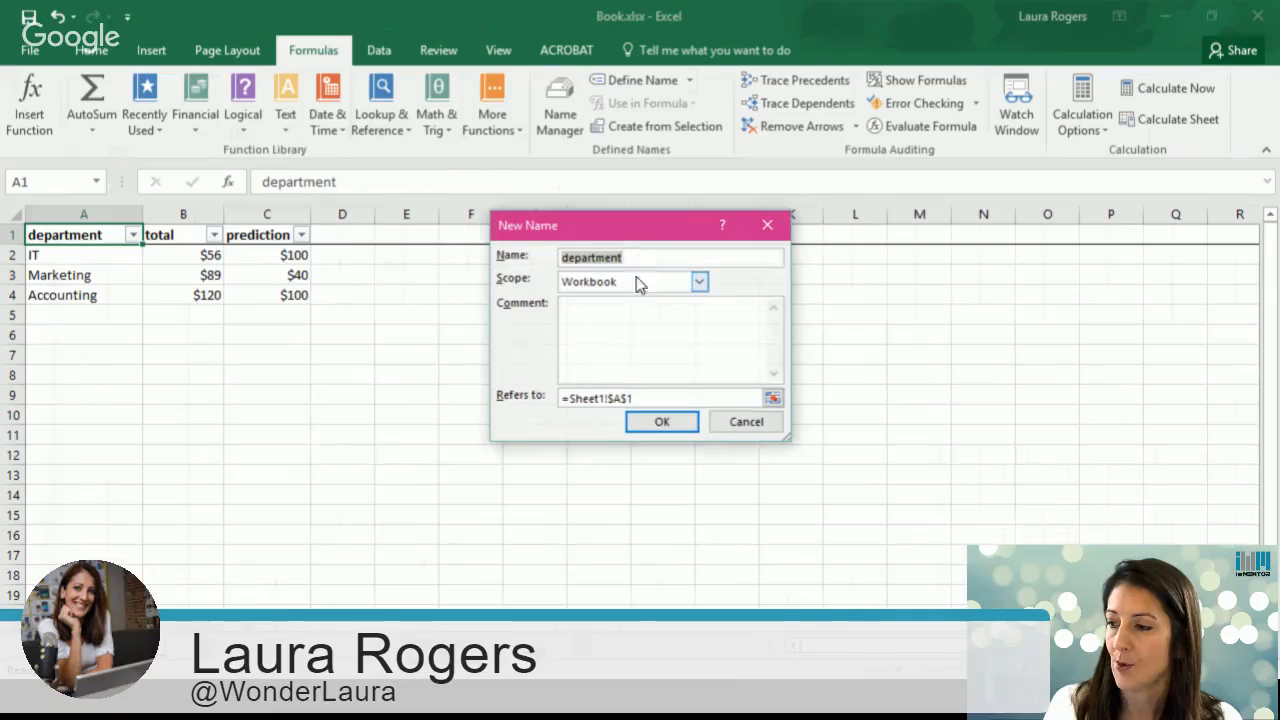
left_click(613, 318)
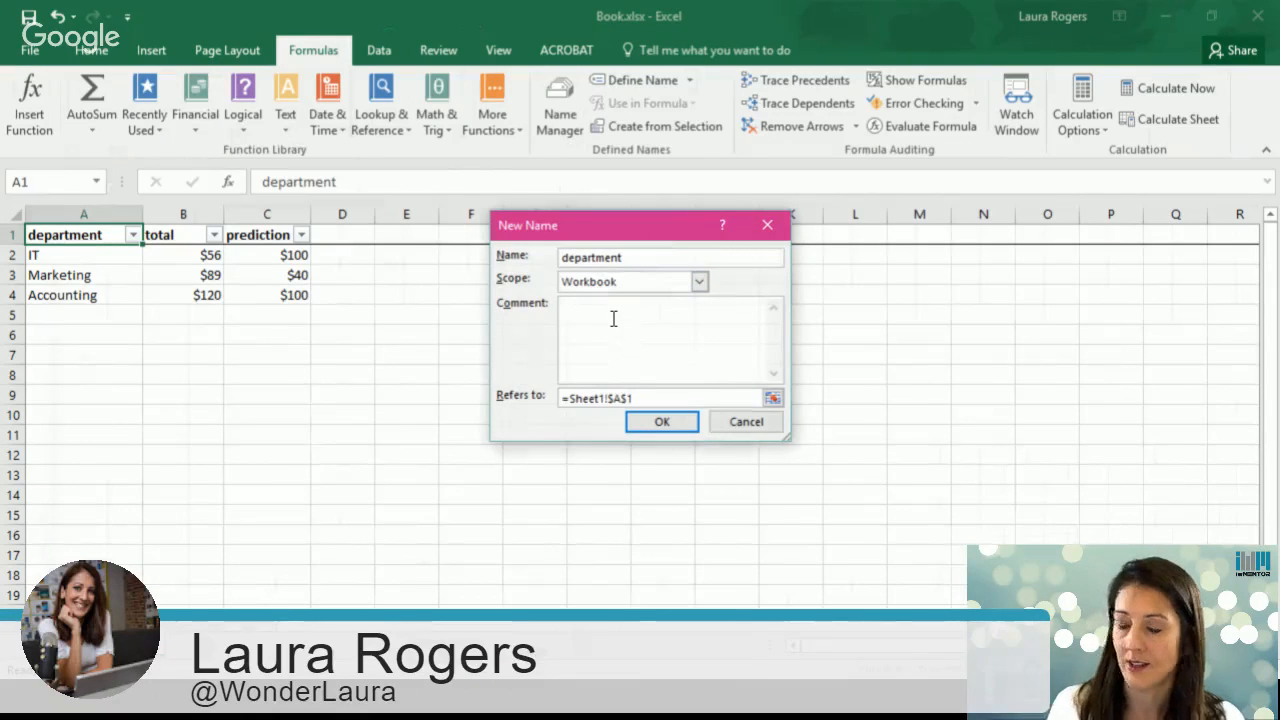
type("this is the")
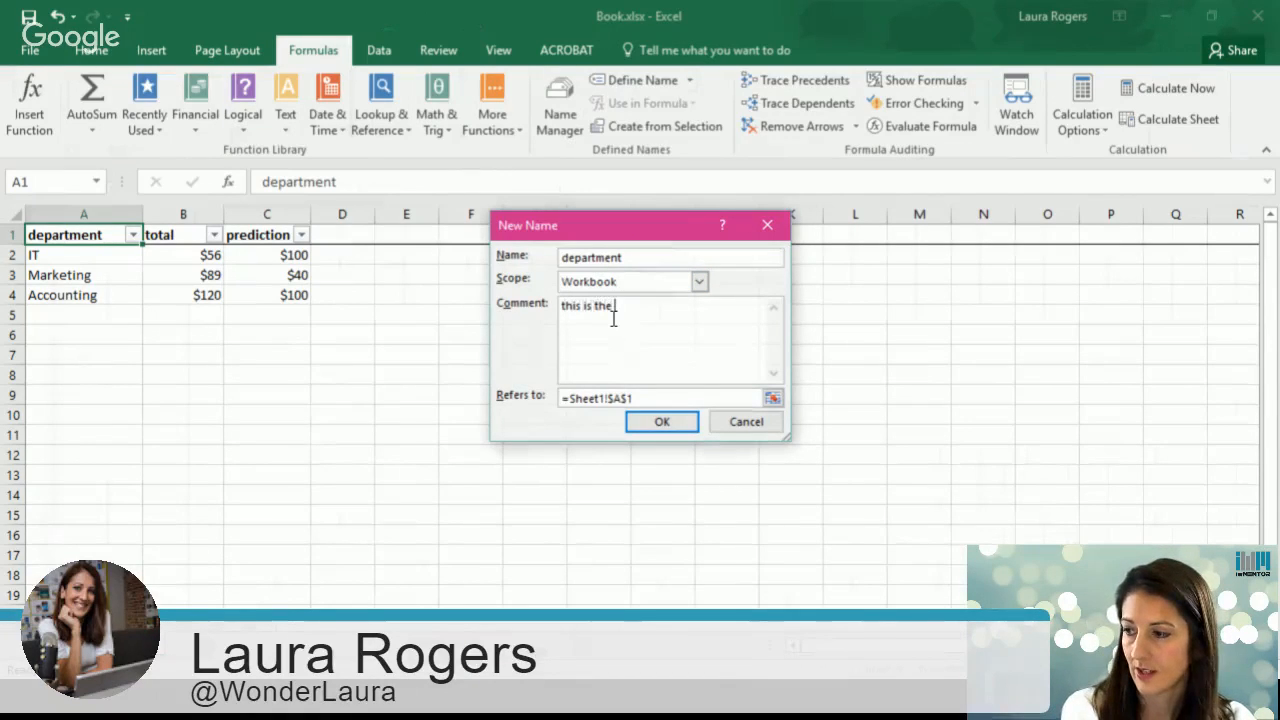
type(" dept parameter")
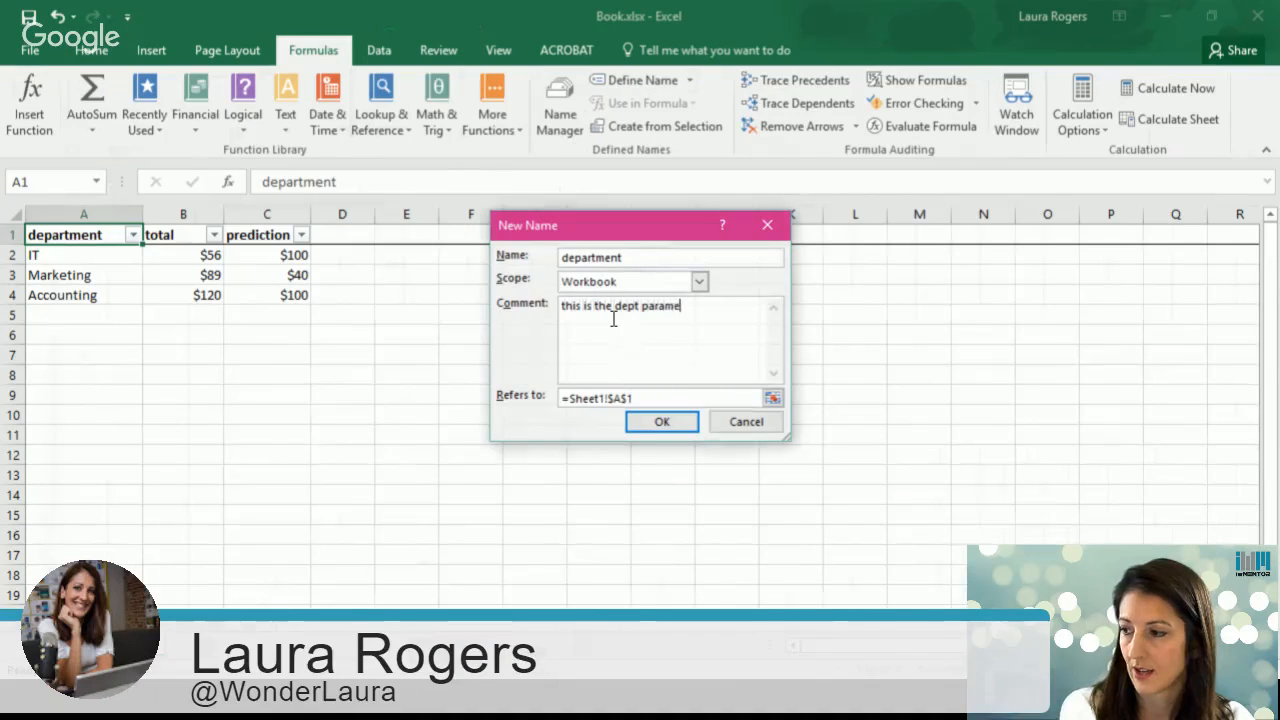
left_click(662, 422)
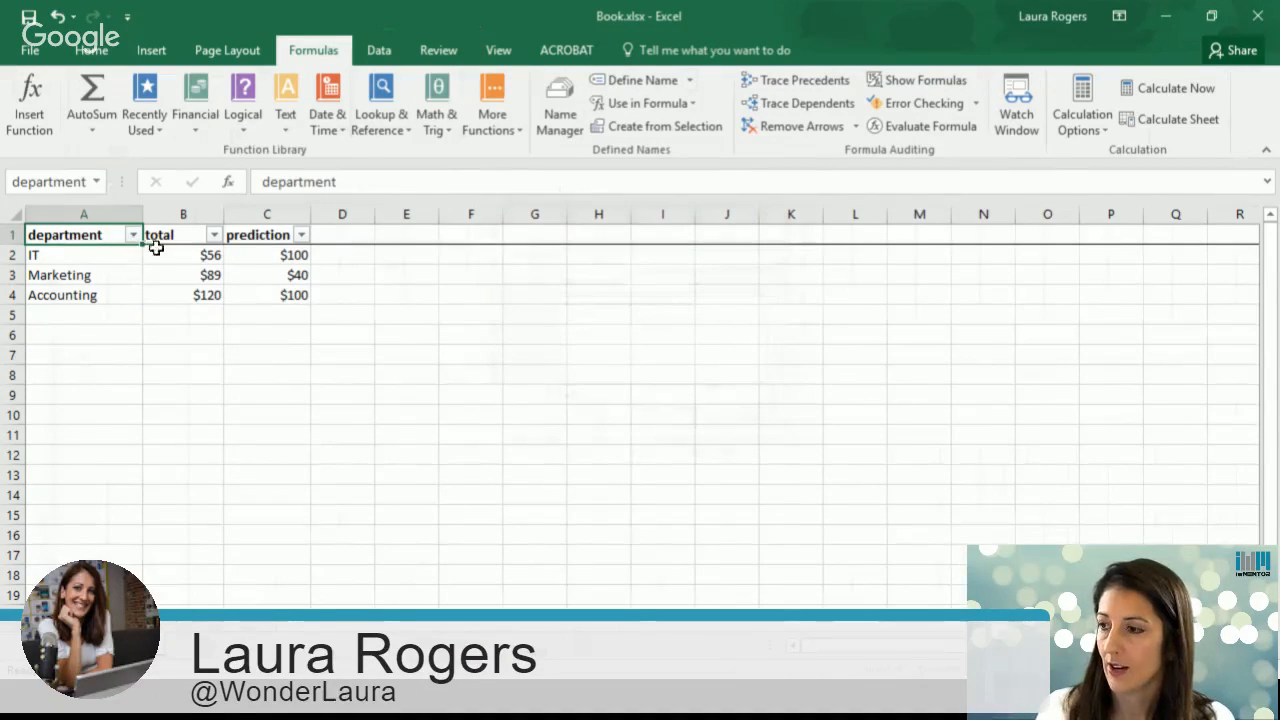
Step: Save the workbook and minimize desktop Excel
left_click(32, 54)
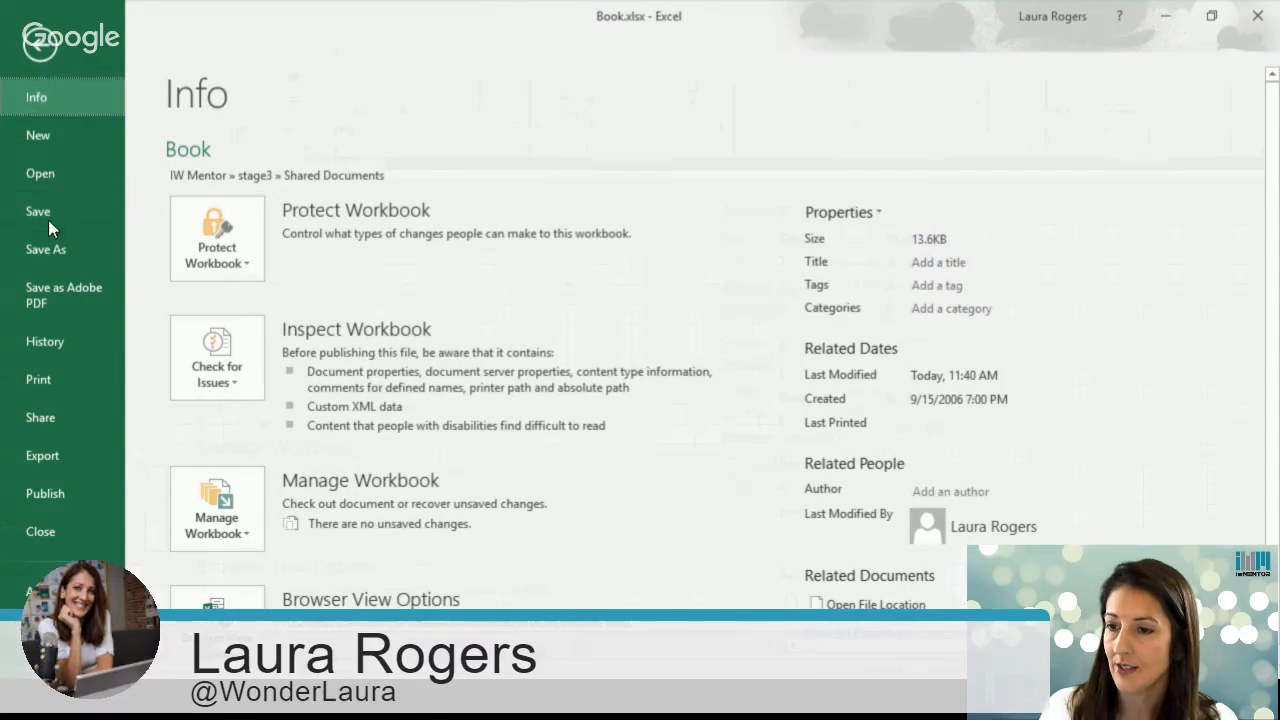
left_click(48, 220)
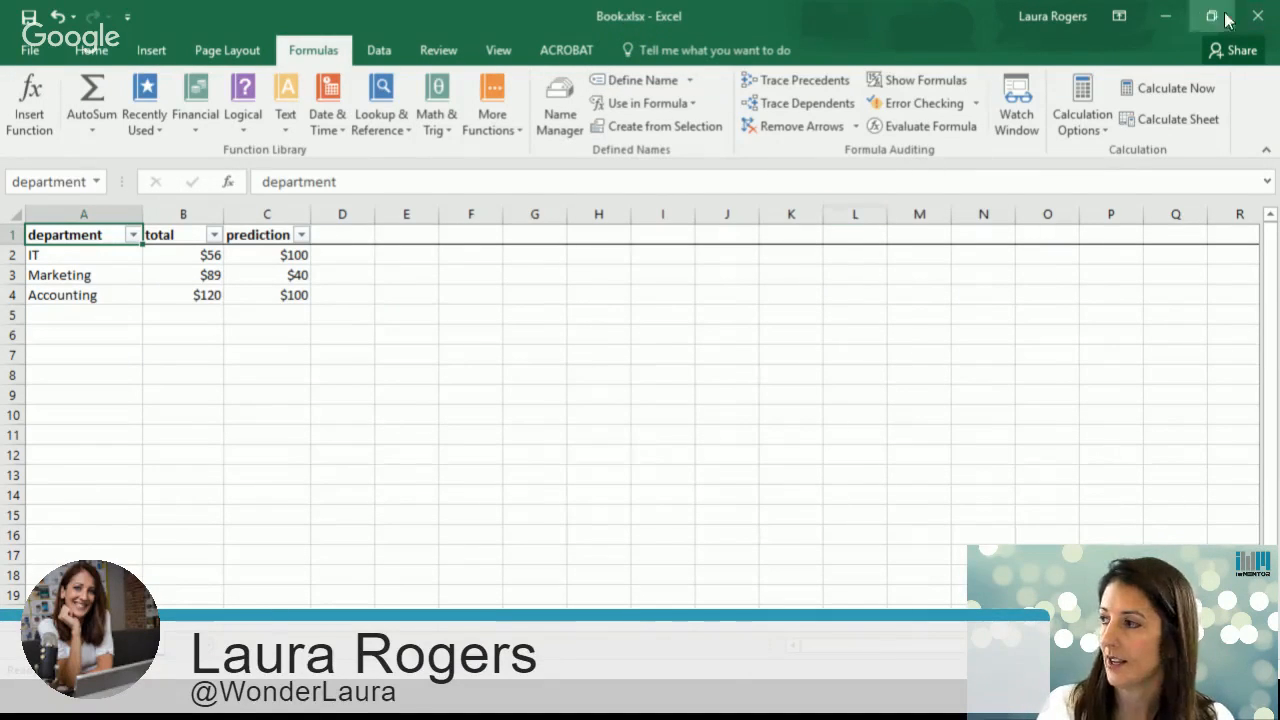
left_click(1170, 15)
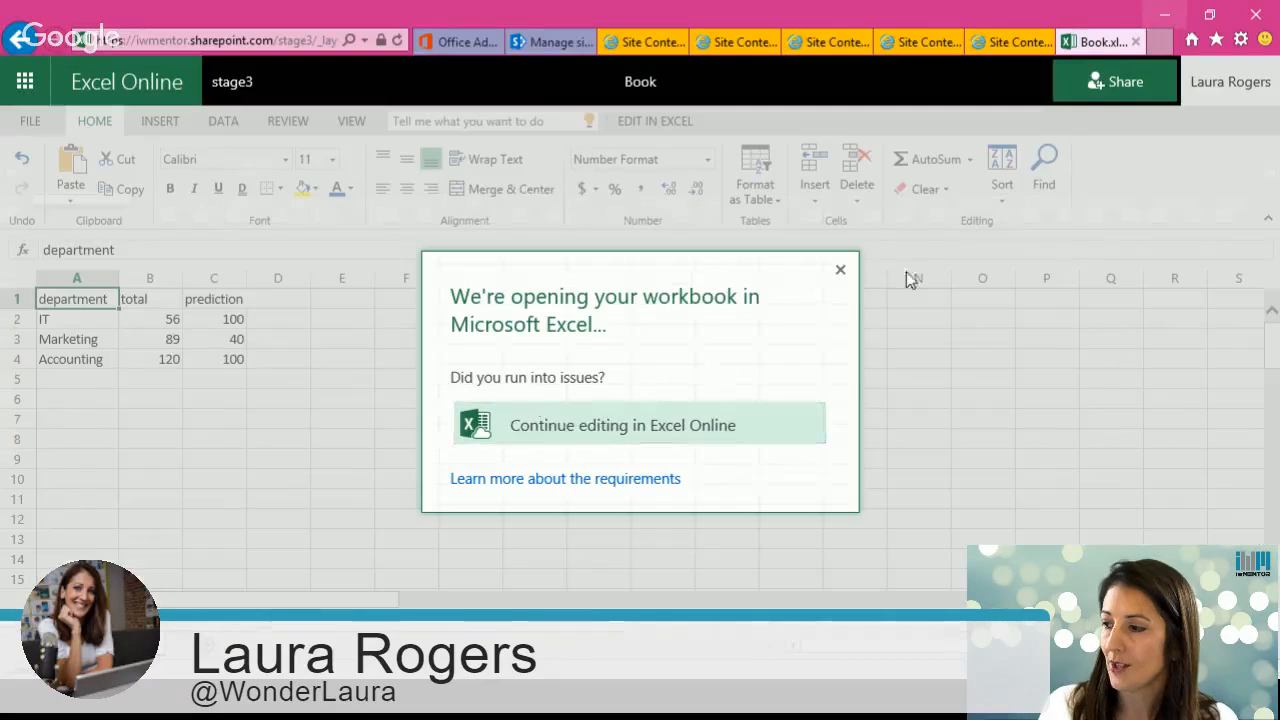
Step: Dismiss the Excel Online prompts and switch to the site contents browser tab
left_click(840, 272)
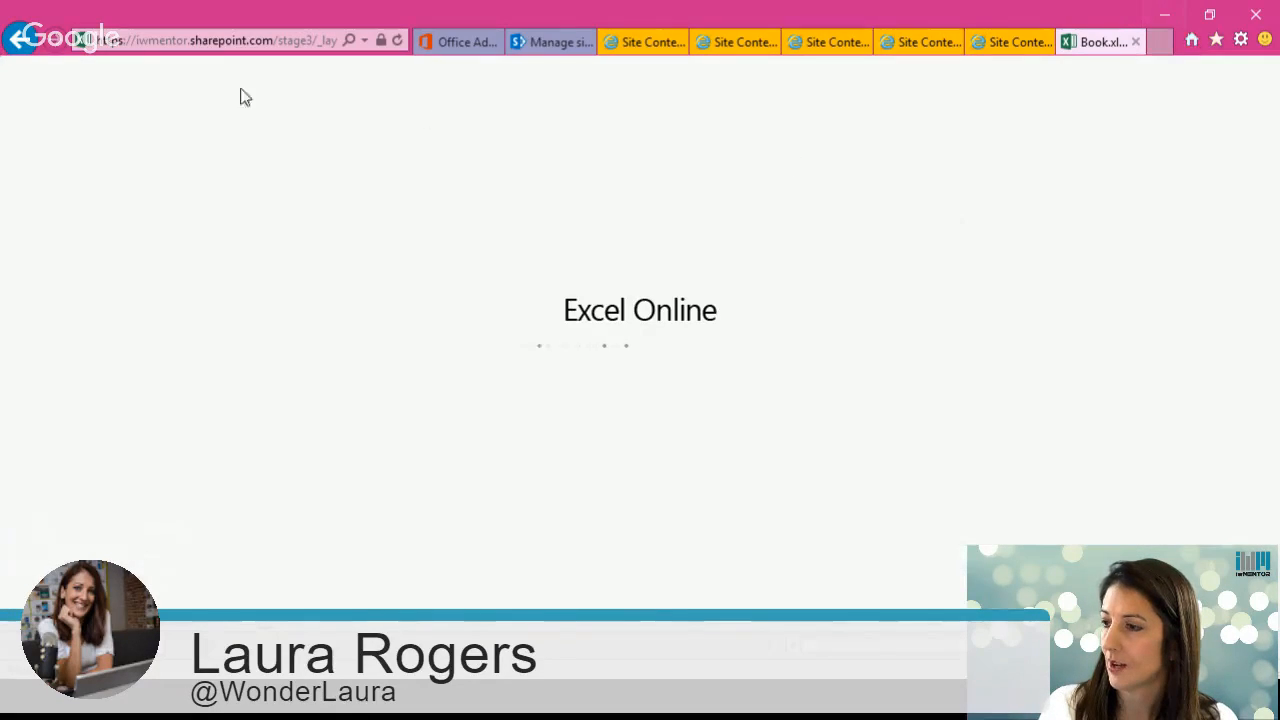
right_click(19, 39)
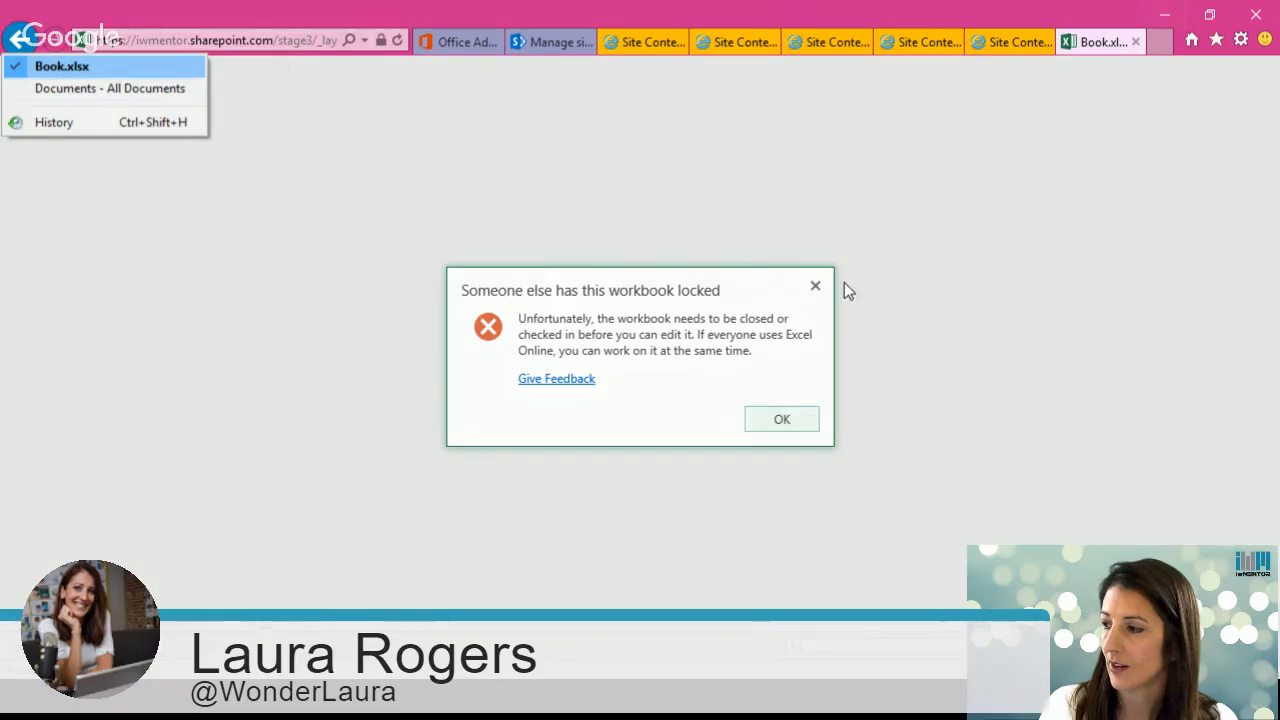
left_click(817, 288)
left_click(1007, 45)
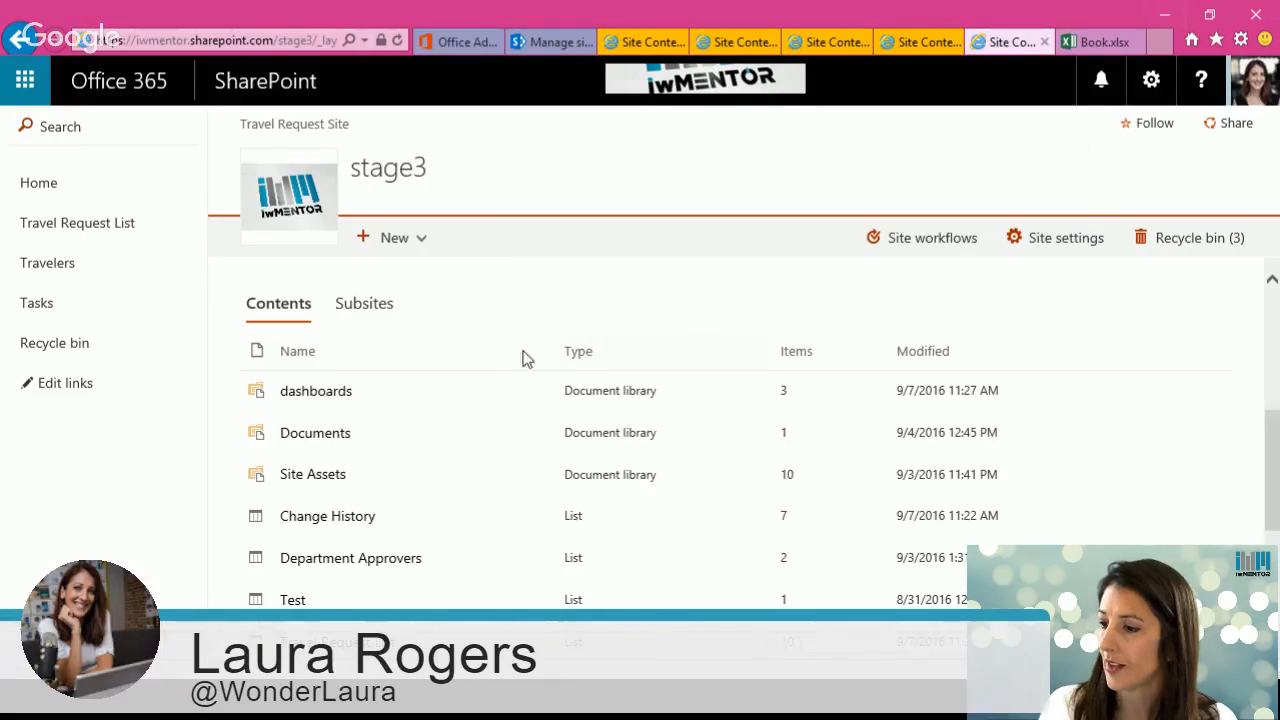
Step: Open the dashboards library and start a new Web Part Page
left_click(332, 400)
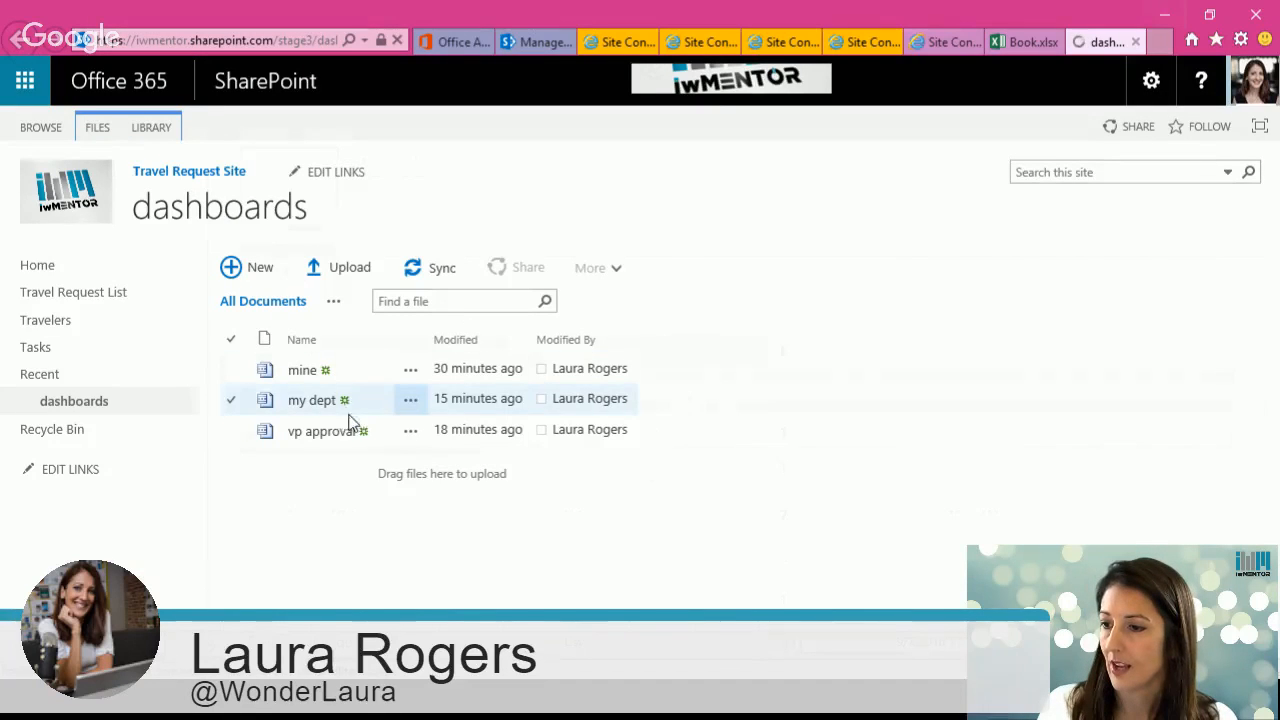
left_click(254, 265)
left_click(407, 236)
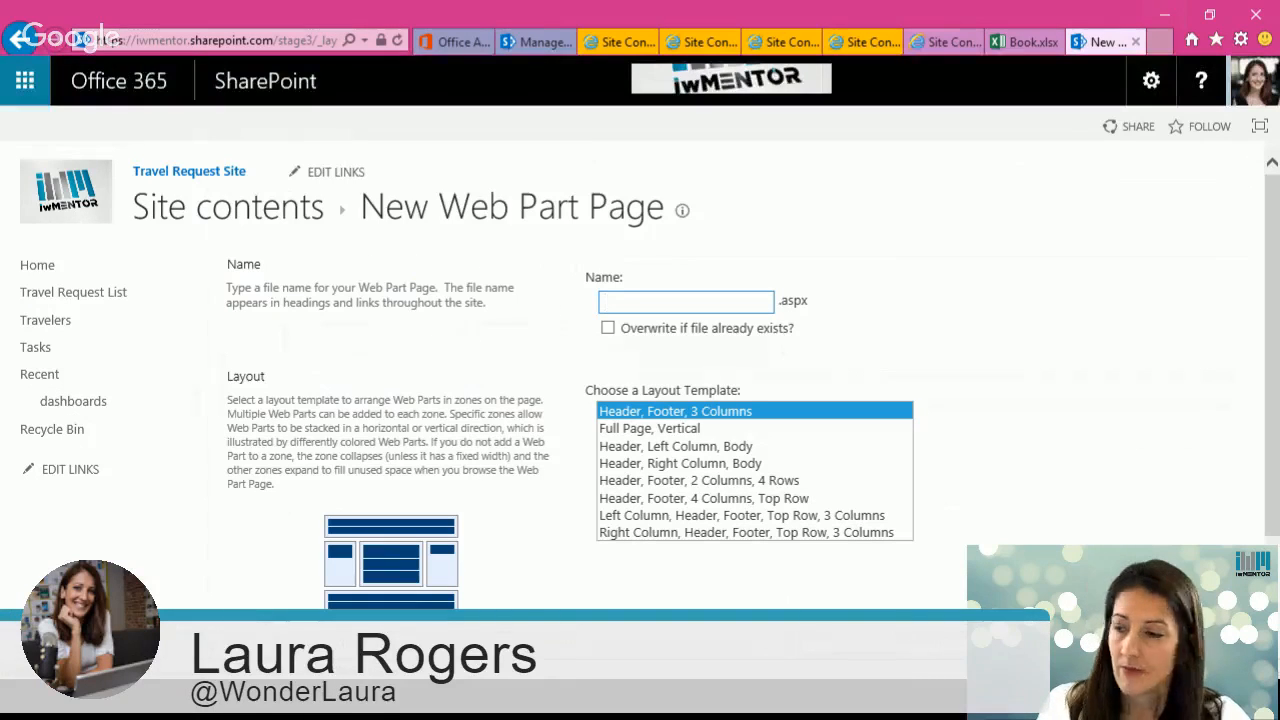
Step: Create the Web Part Page named exceltest with the Header, Footer, 3 Columns layout
left_click(652, 304)
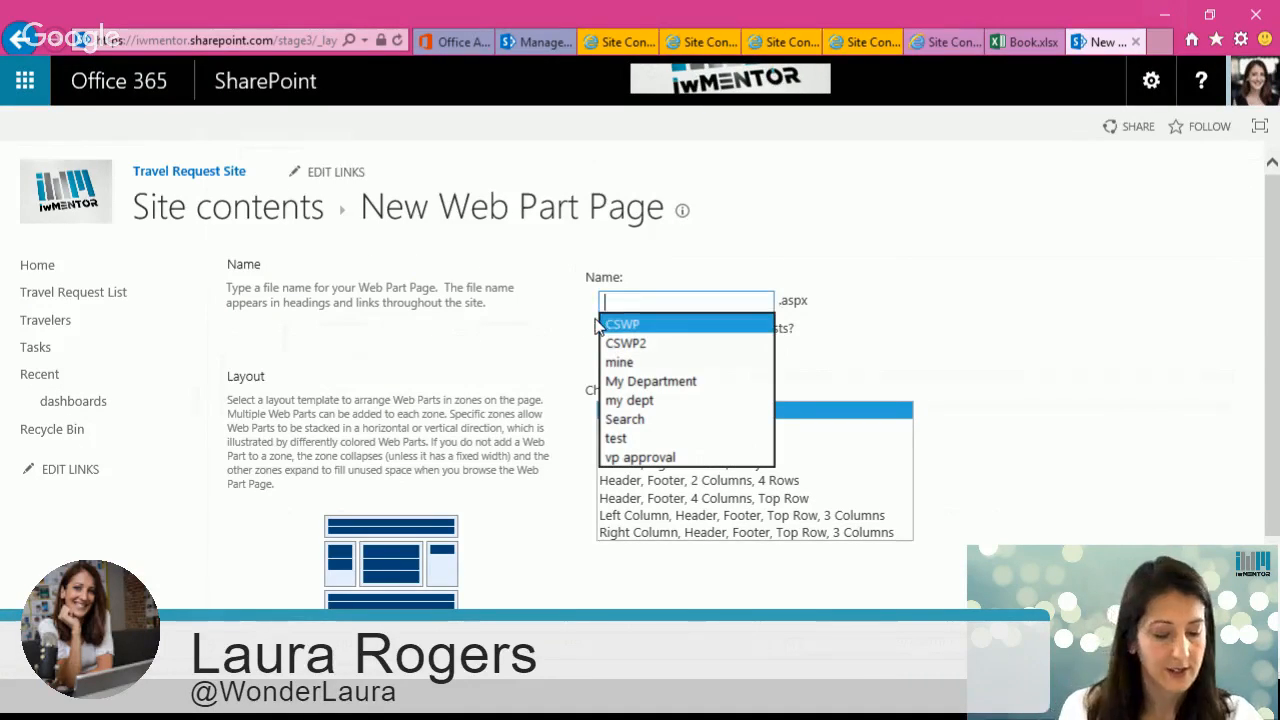
type("exceltest")
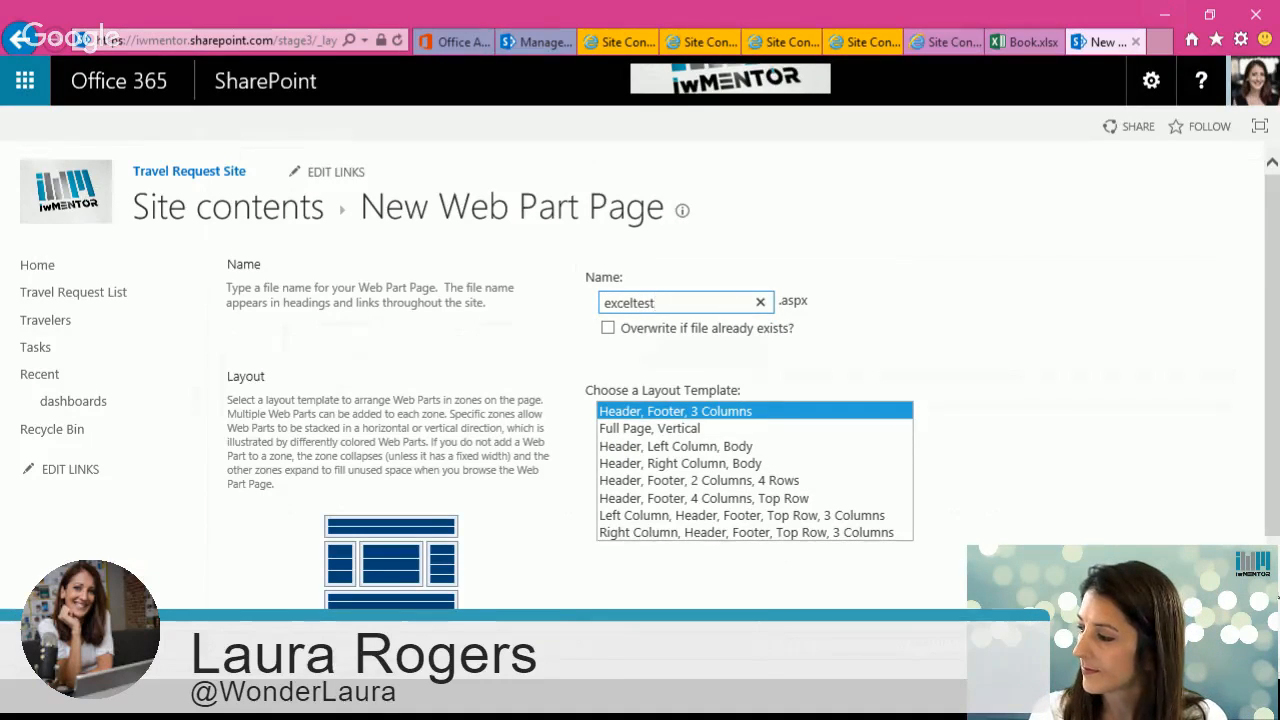
key("Return")
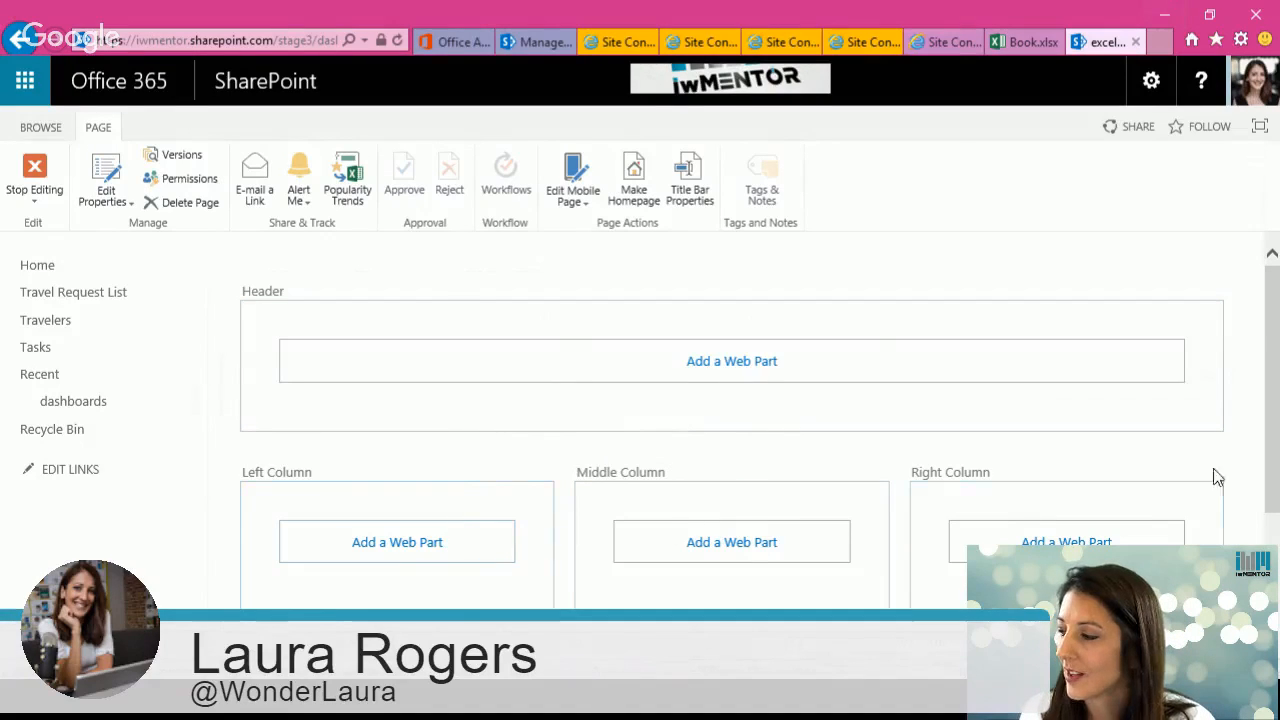
Step: Add an Excel Web Access web part from the Business Data category to the footer zone
scroll(1268, 410, "down", 3)
left_click(783, 586)
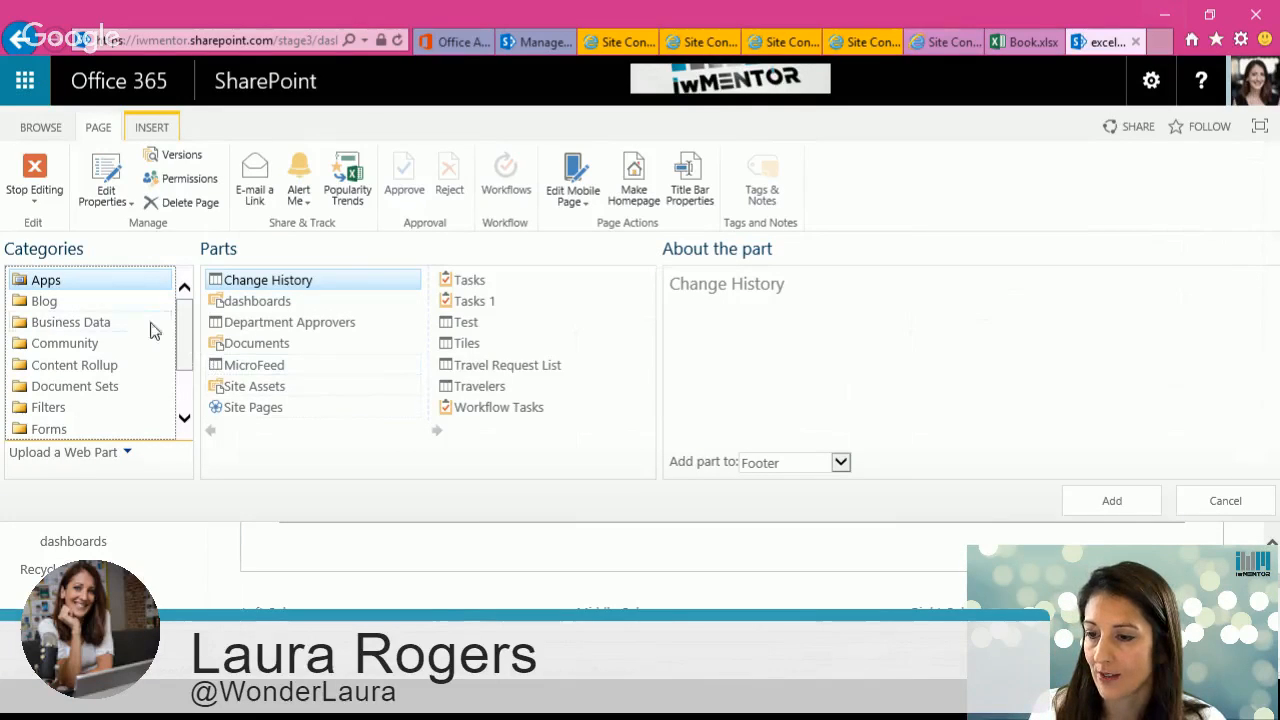
left_click(137, 324)
left_click(250, 407)
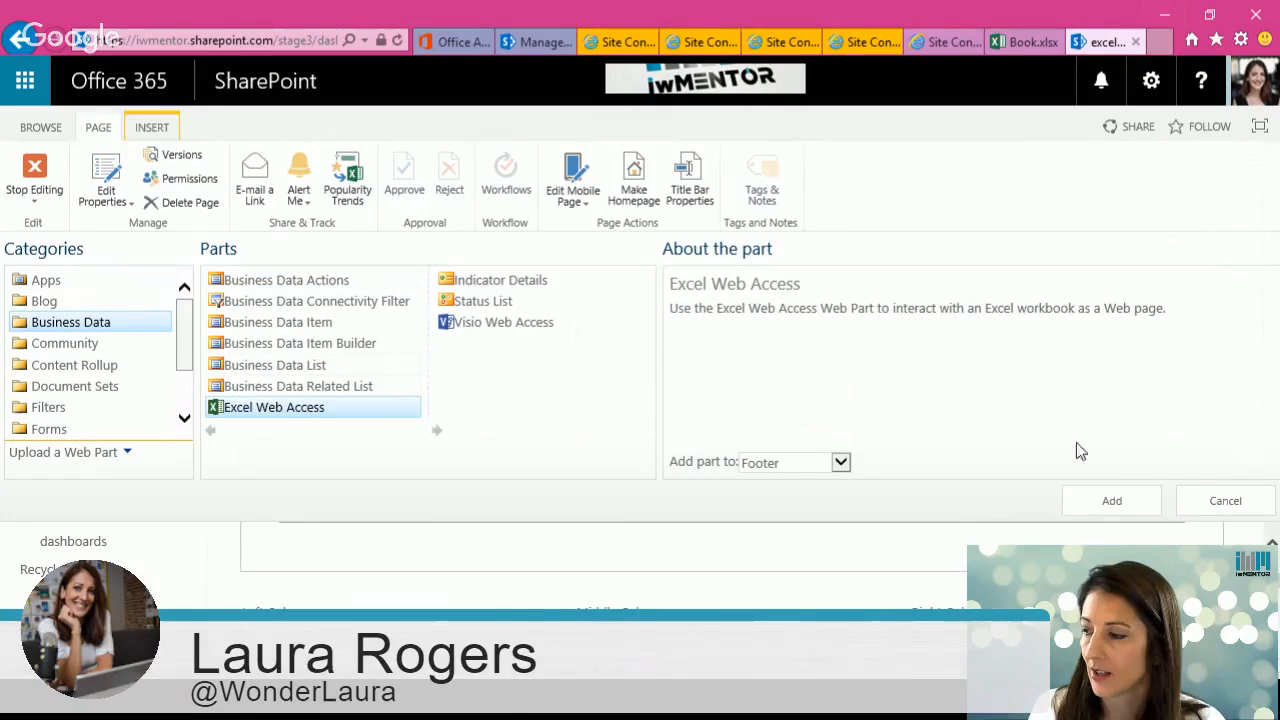
left_click(1112, 502)
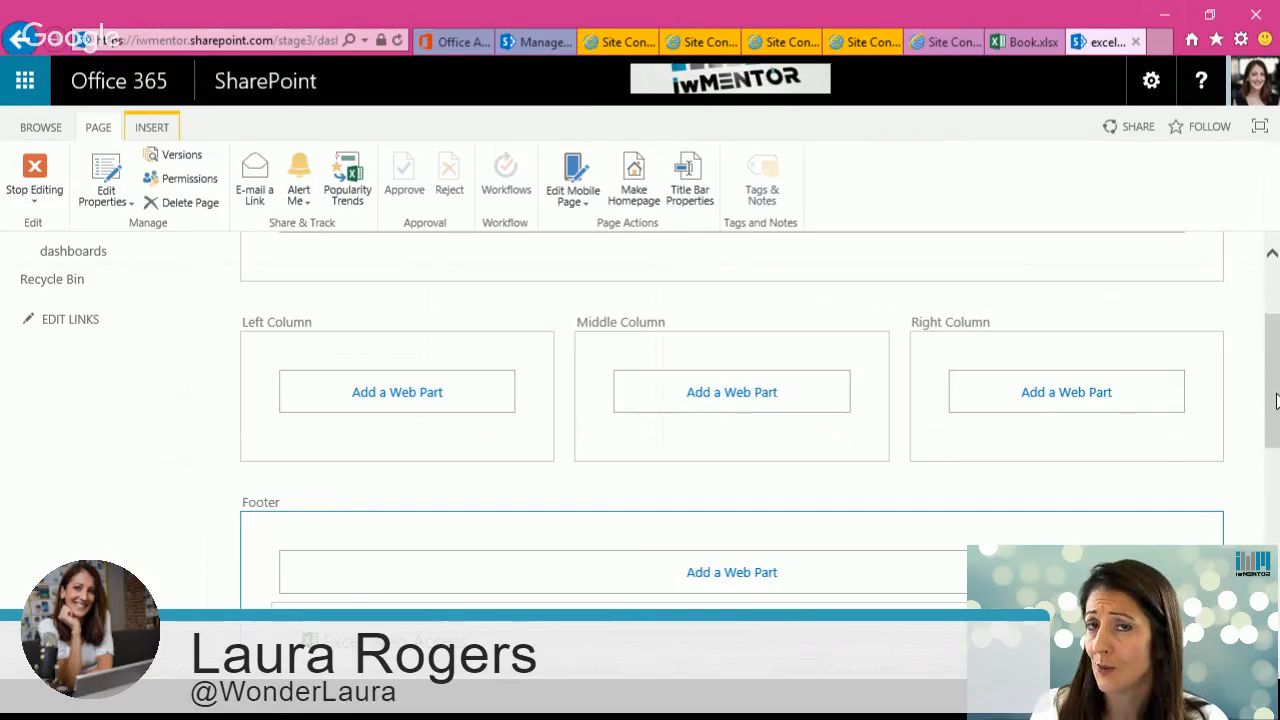
Step: Set the Excel Web Access workbook to Book.xlsx from the stage3 Documents library
left_click_drag(1277, 402, 1277, 500)
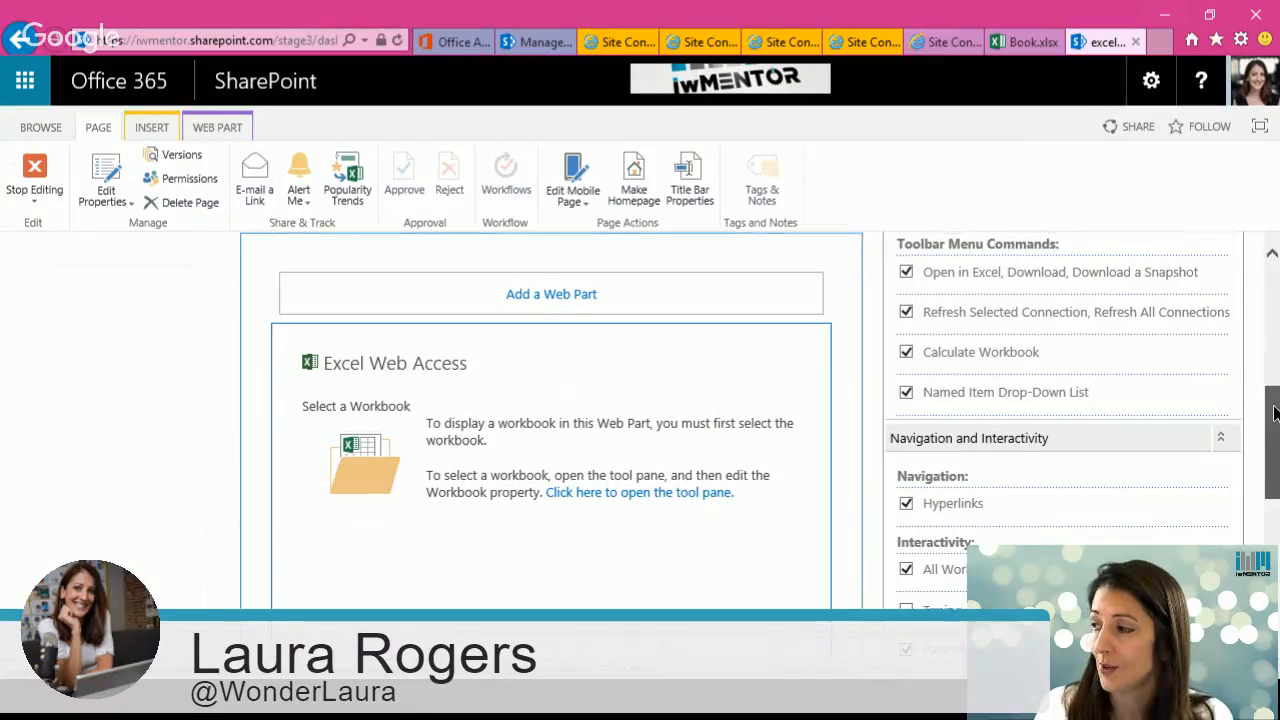
left_click_drag(1274, 409, 1274, 288)
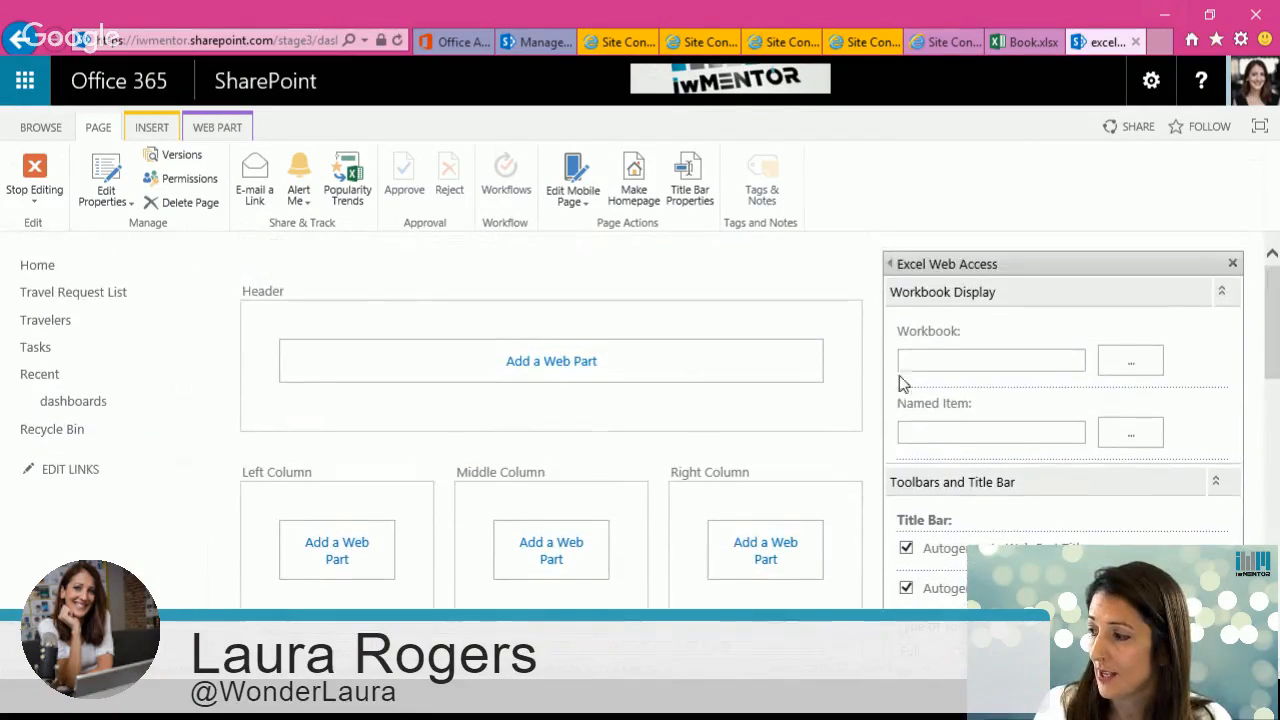
left_click(1127, 368)
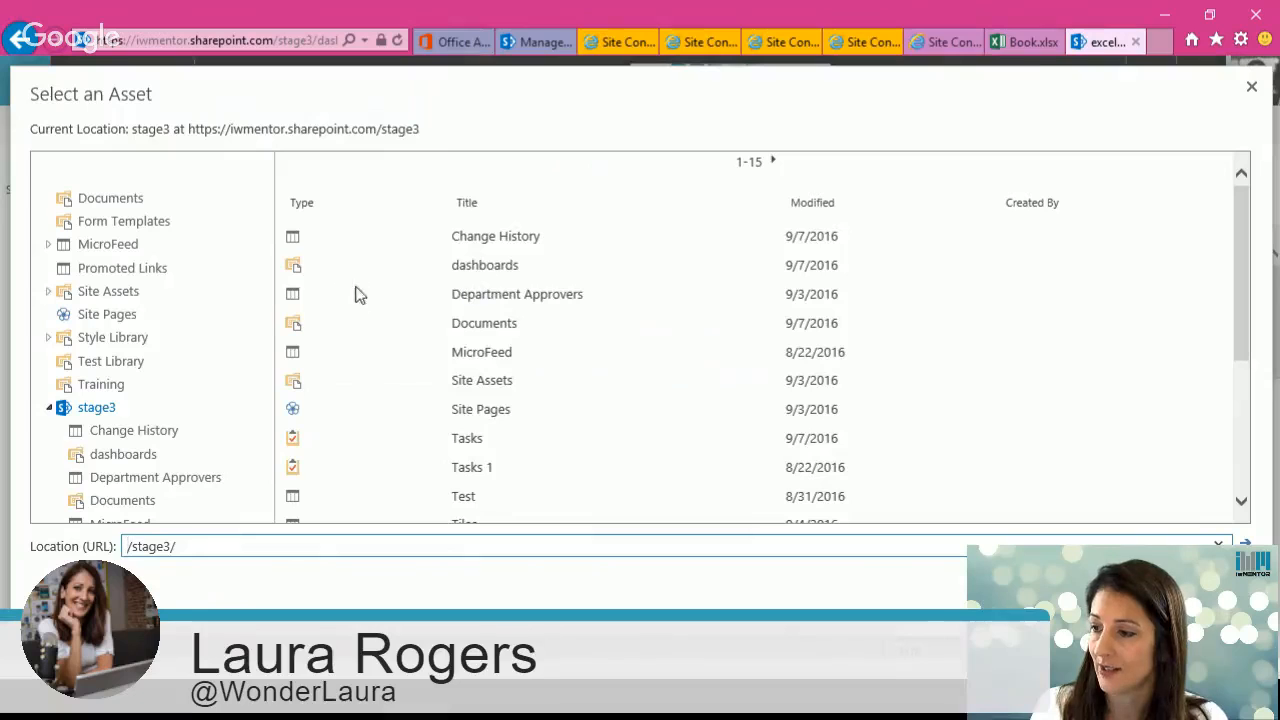
left_click(357, 323)
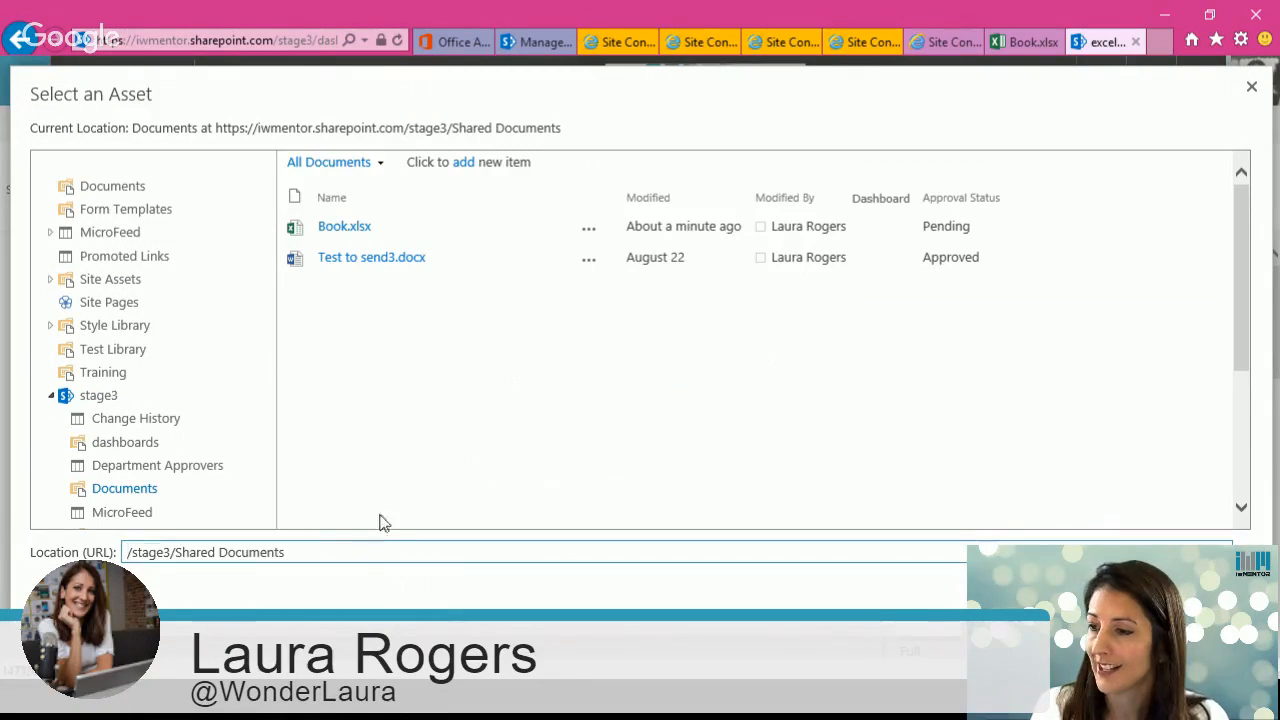
left_click(385, 232)
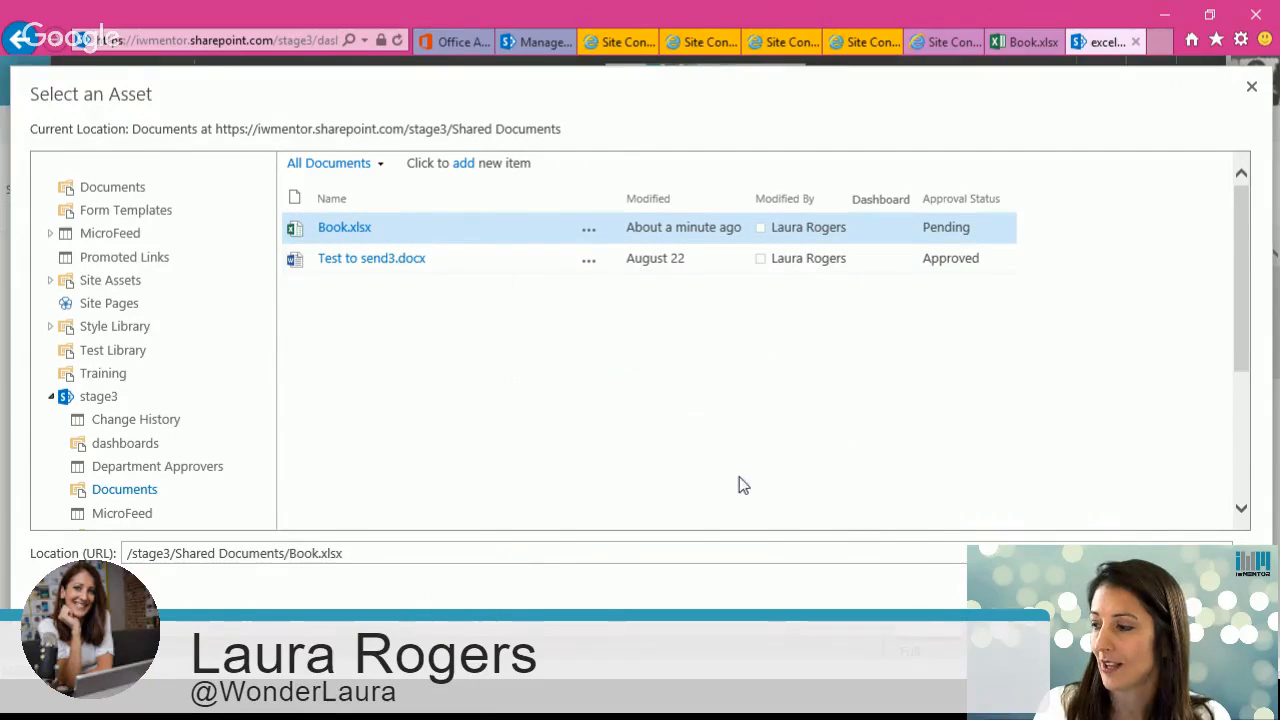
key("Return")
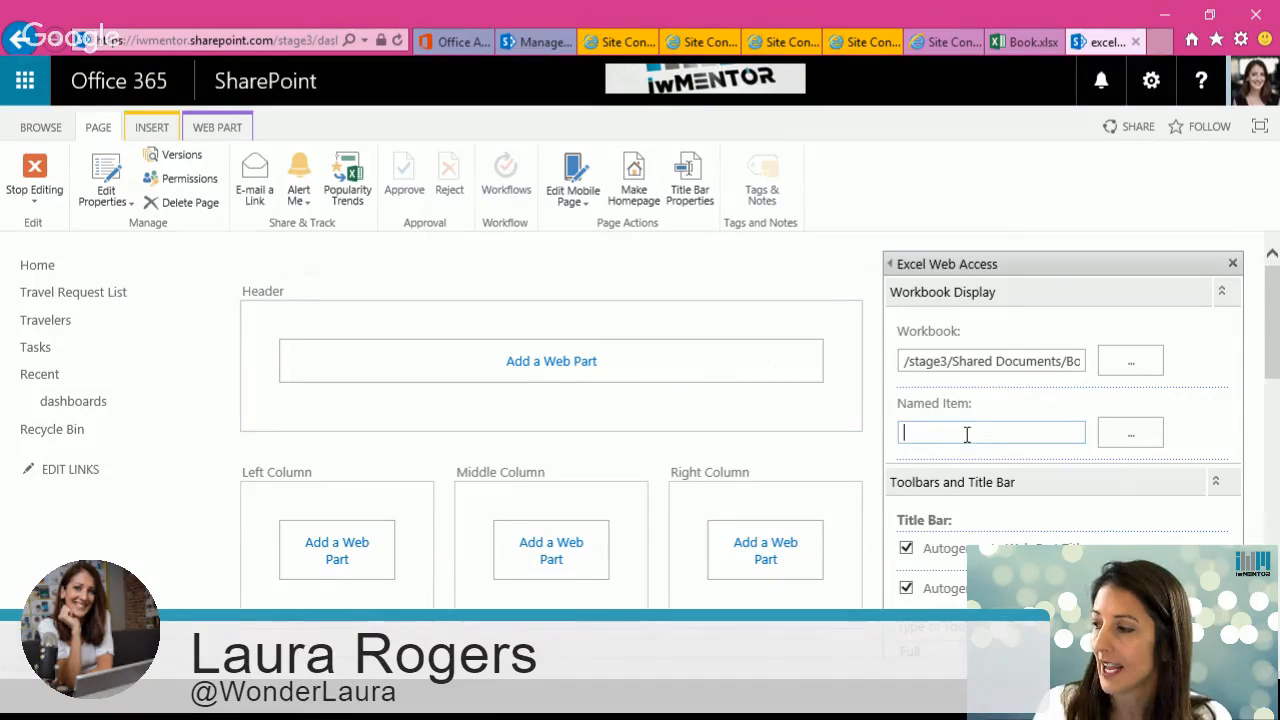
Step: Apply the workbook setting and close the Excel Web Access tool pane
scroll(1000, 380, "down", 1)
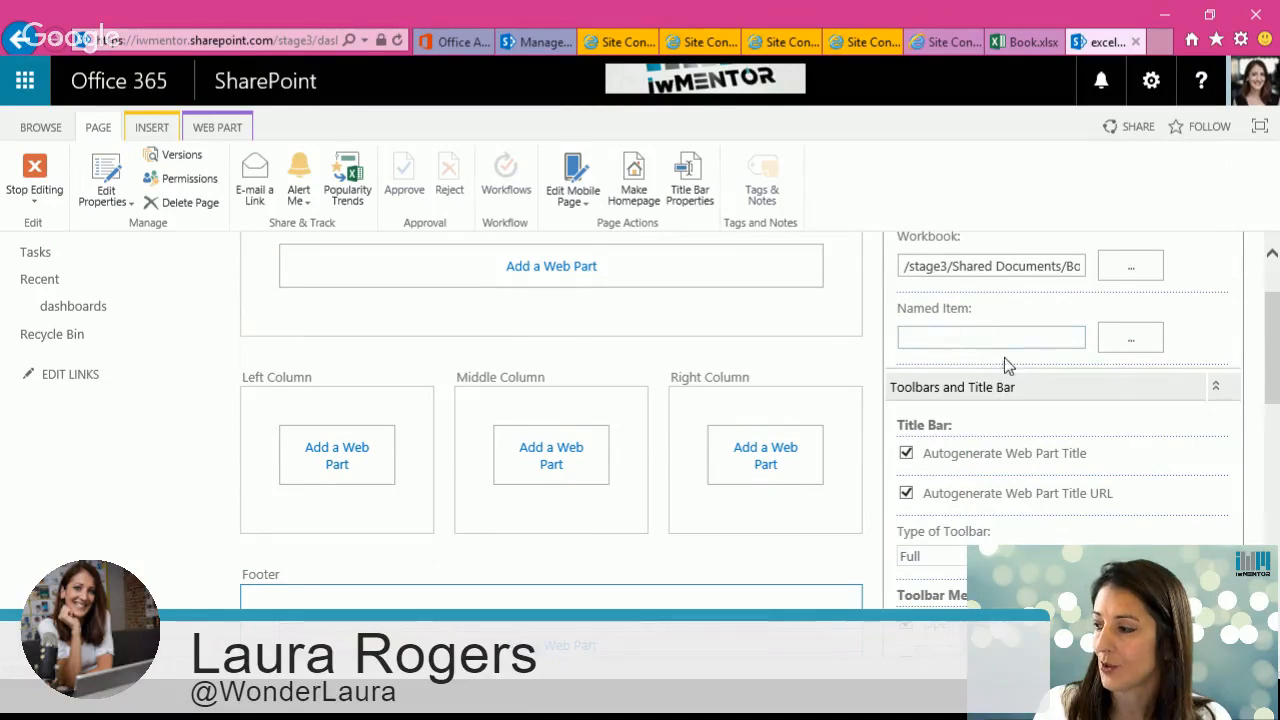
left_click_drag(1272, 374, 1272, 554)
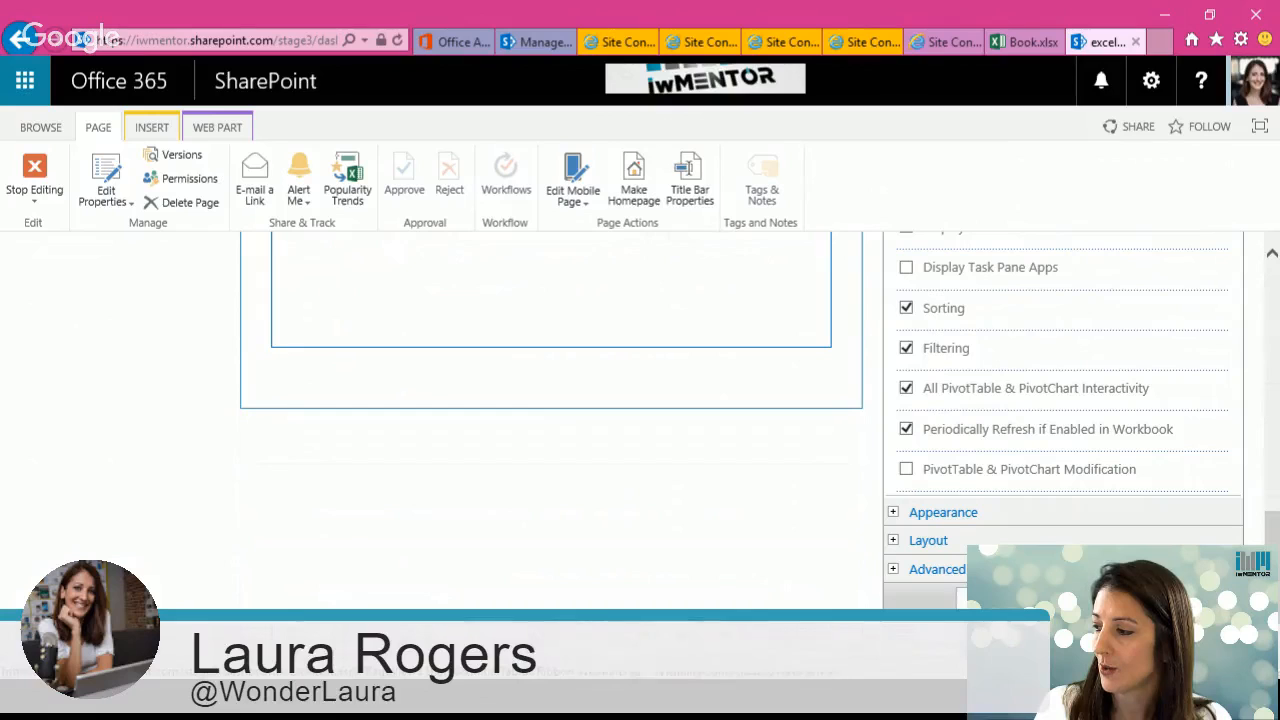
left_click(997, 598)
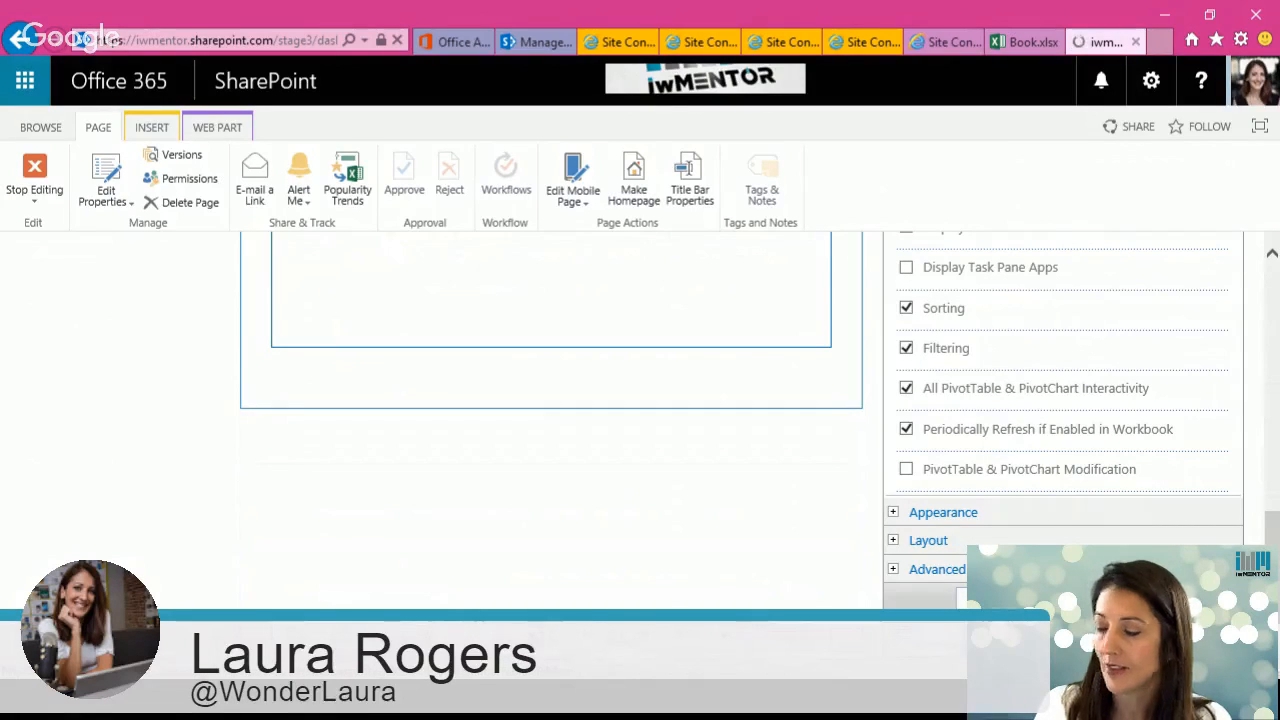
left_click_drag(1272, 553, 1272, 392)
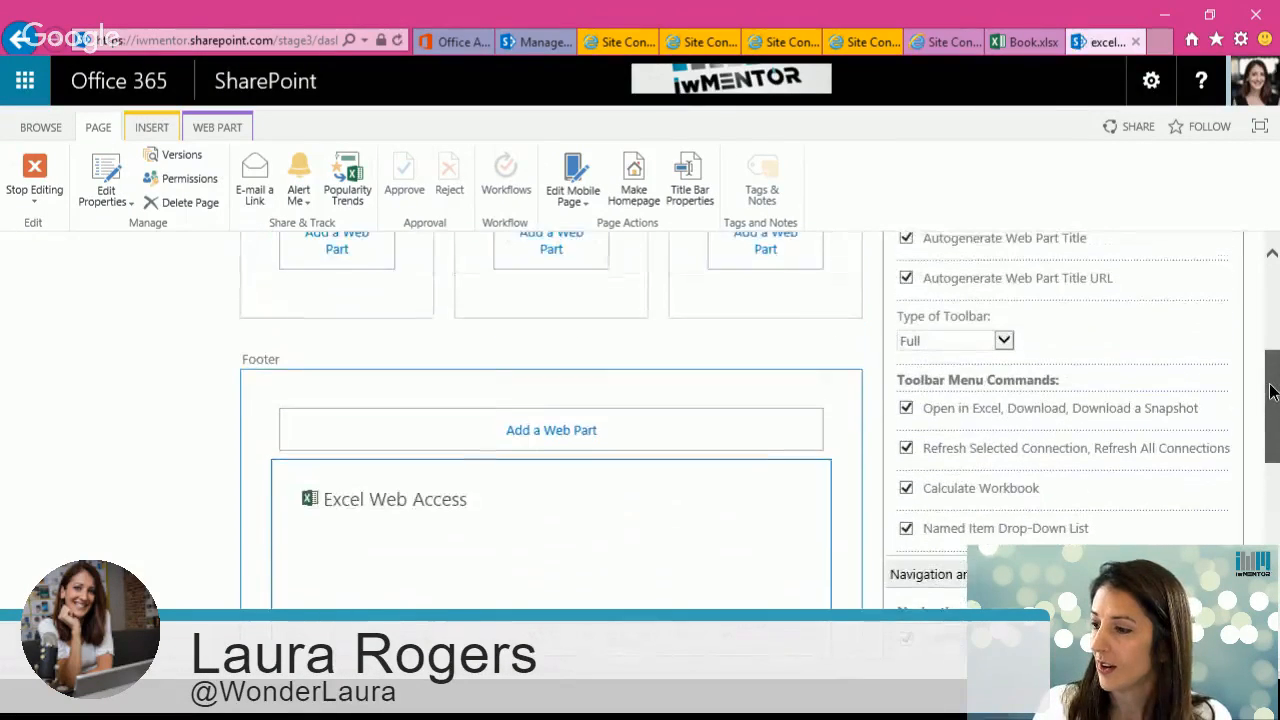
scroll(1272, 392, "down", 2)
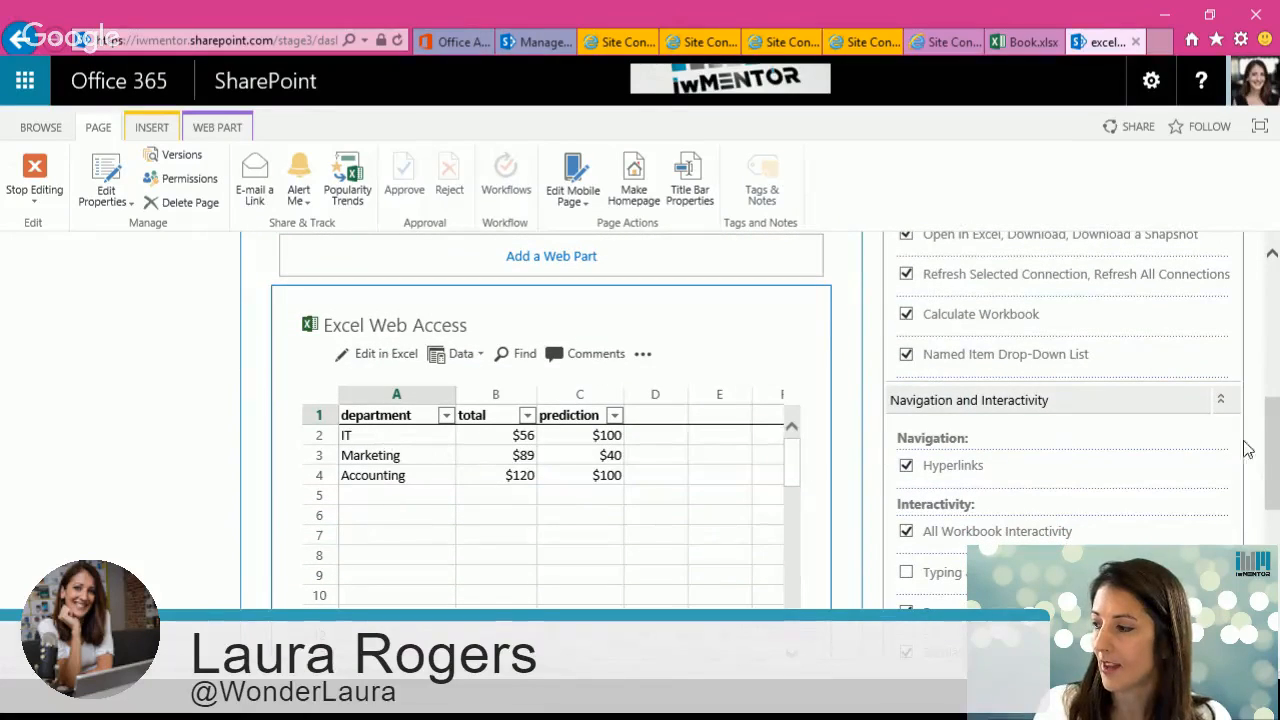
scroll(1276, 455, "down", 3)
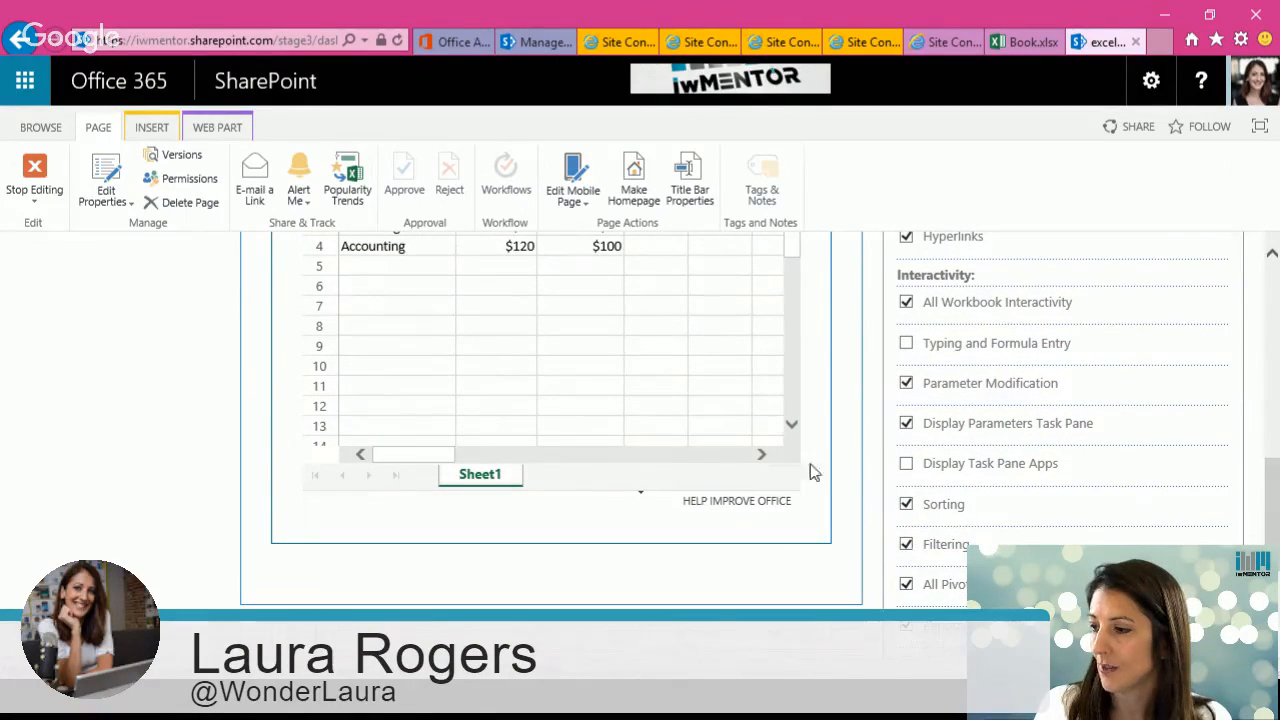
scroll(460, 290, "up", 1)
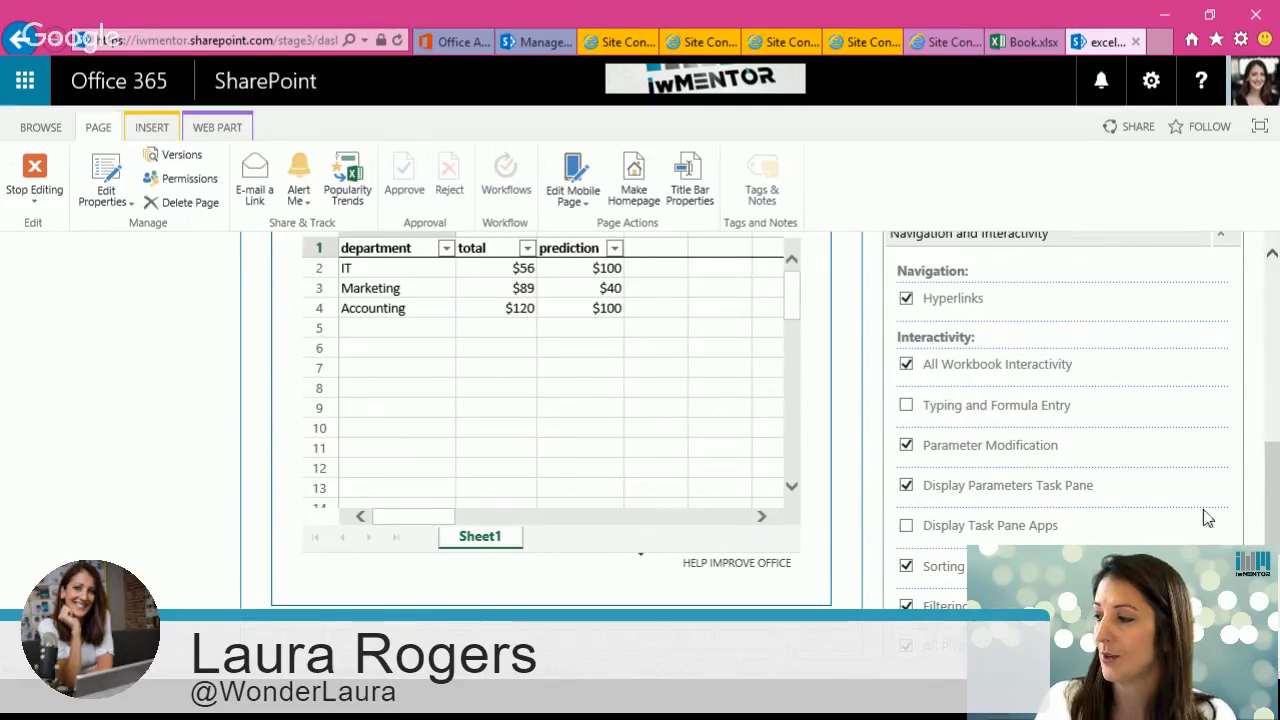
scroll(884, 481, "up", 1)
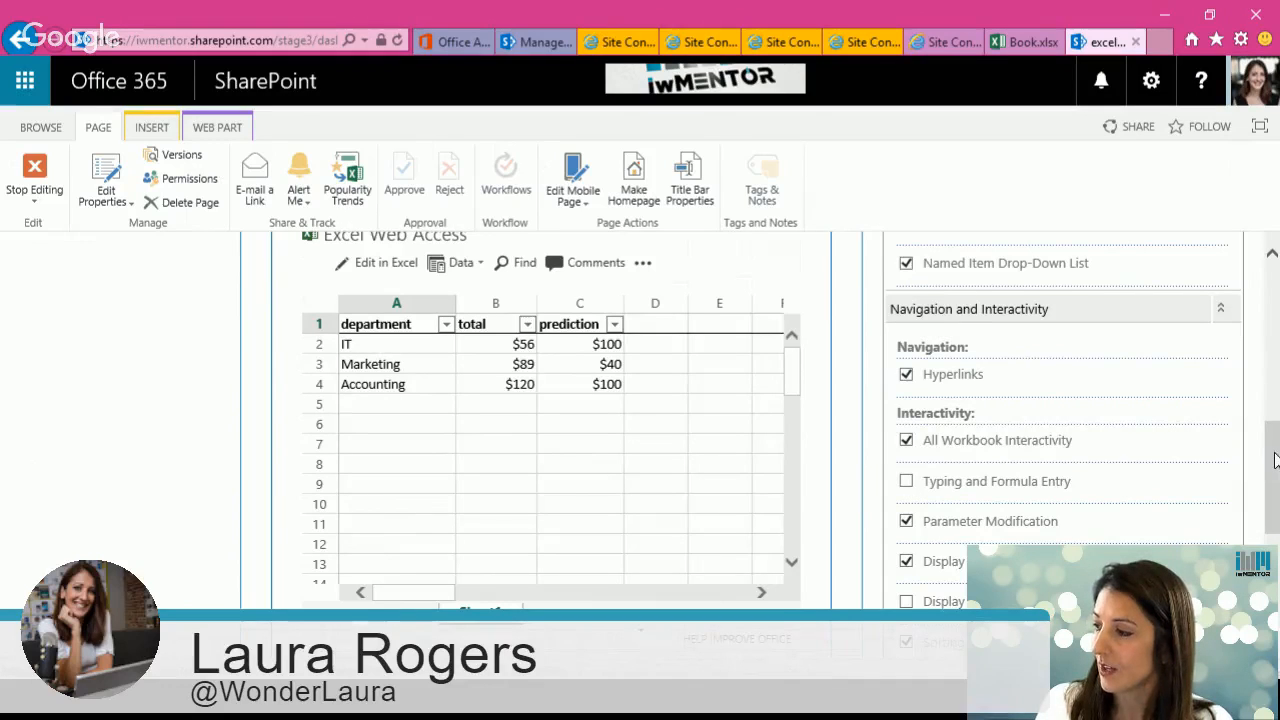
left_click_drag(1275, 459, 1276, 520)
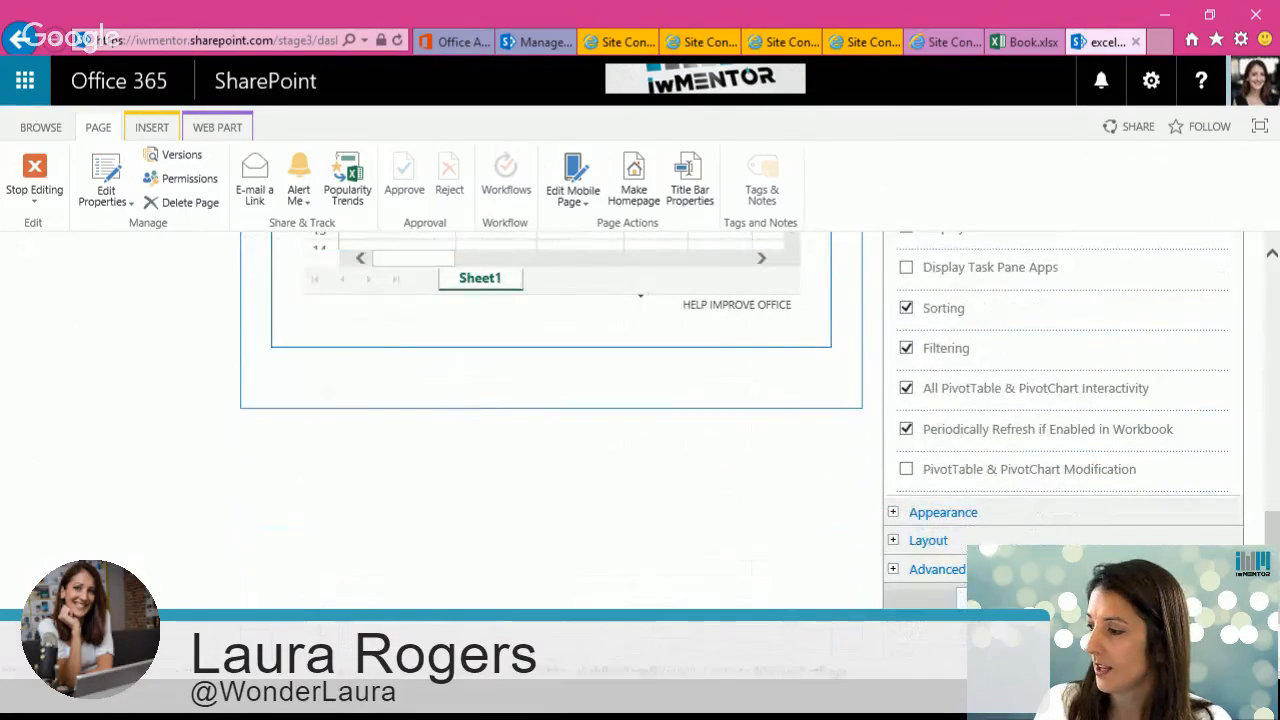
left_click(992, 598)
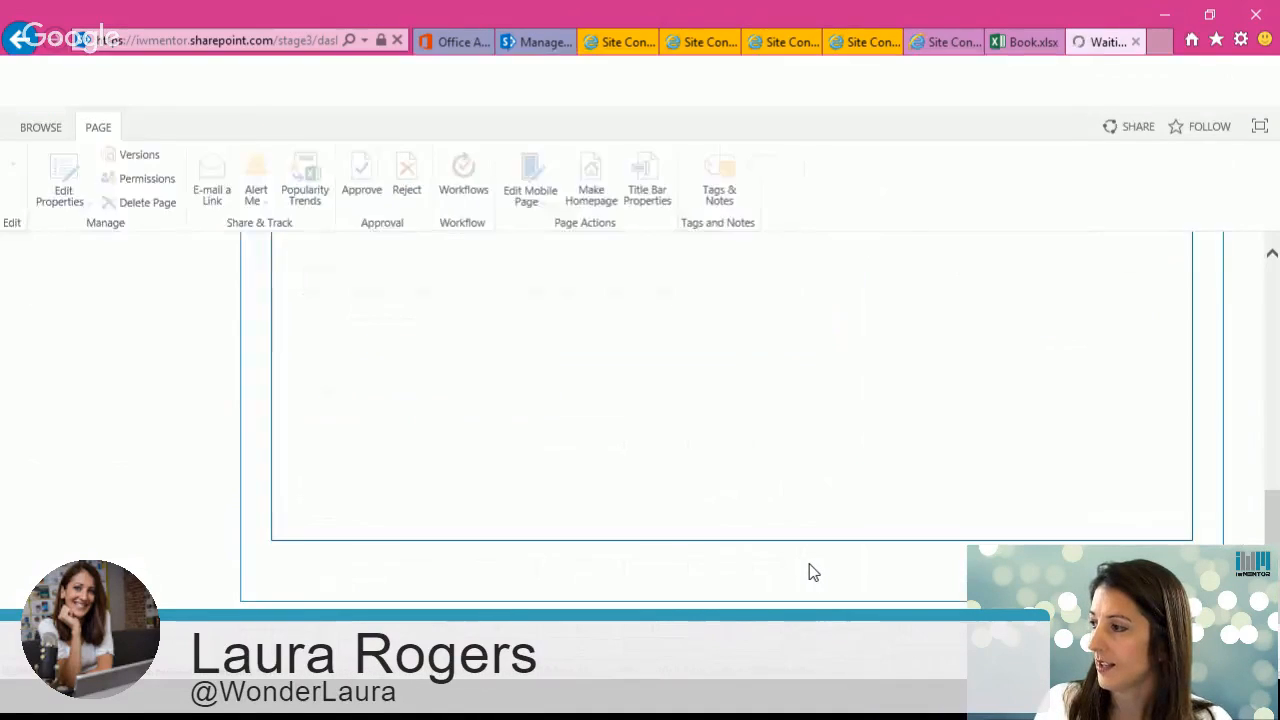
Step: Add a Text Filter web part from the Filters category to the Left Column
left_click_drag(1268, 523, 1275, 356)
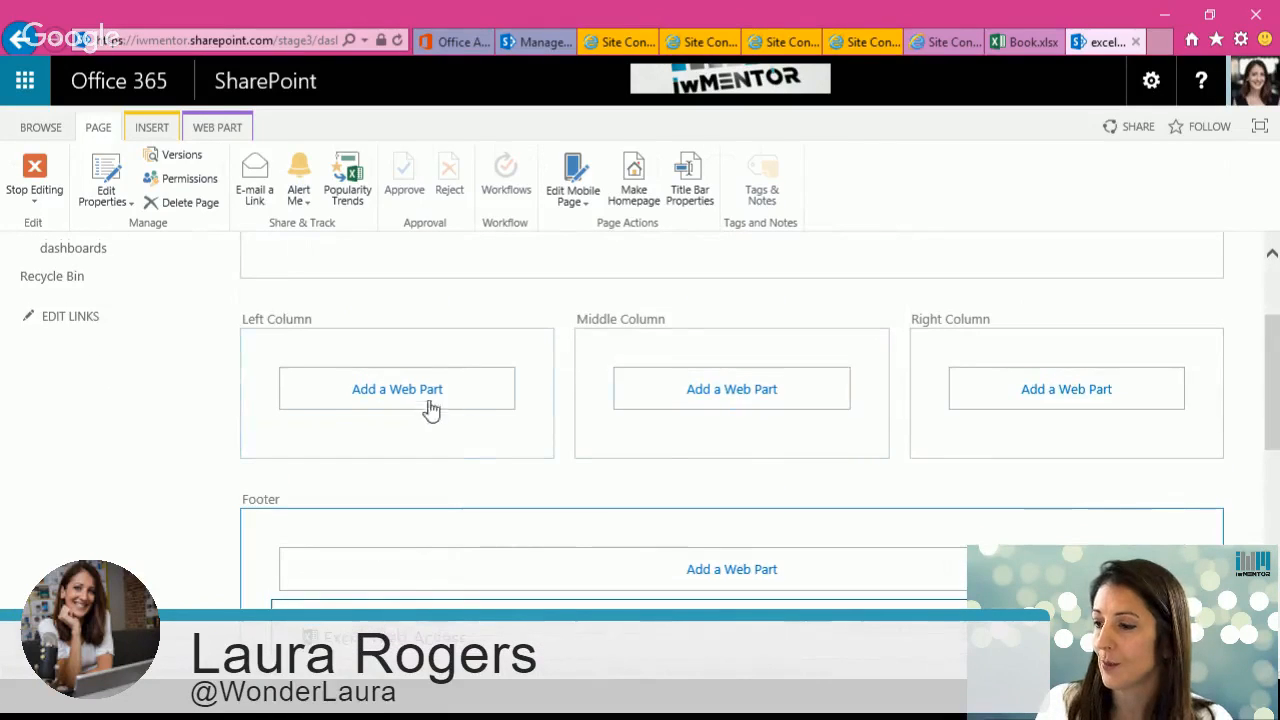
left_click(418, 400)
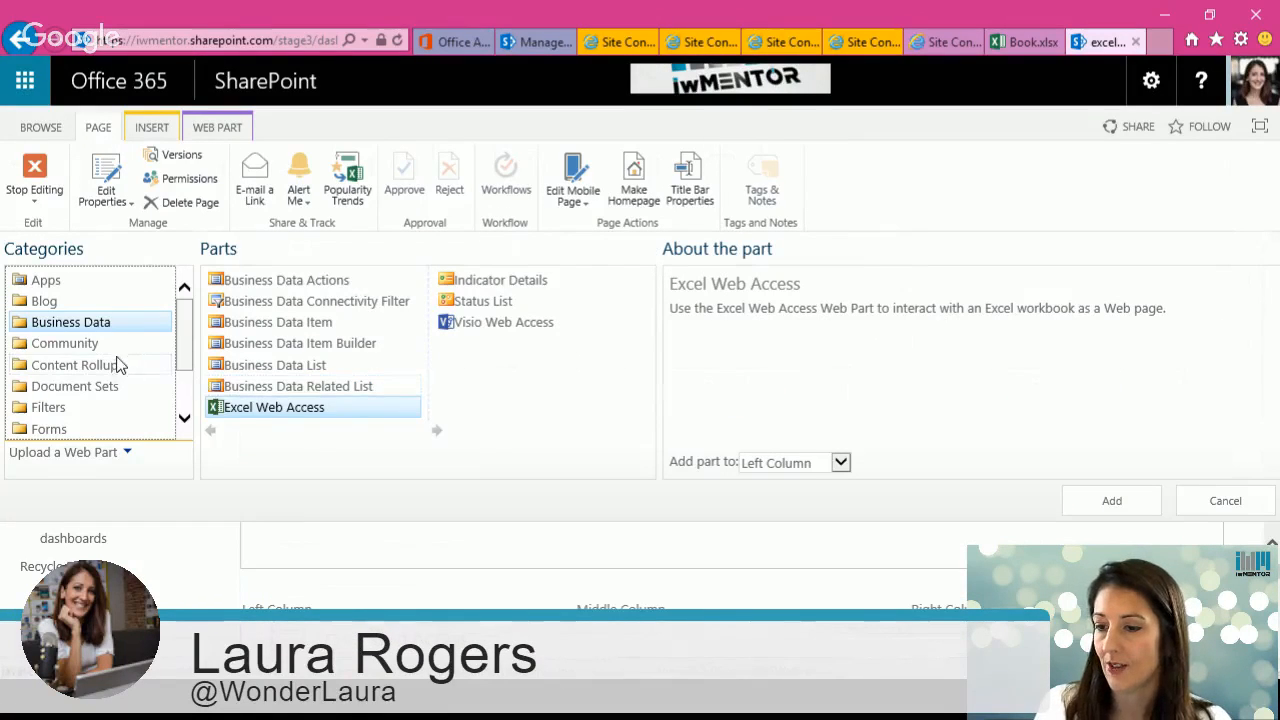
left_click(60, 408)
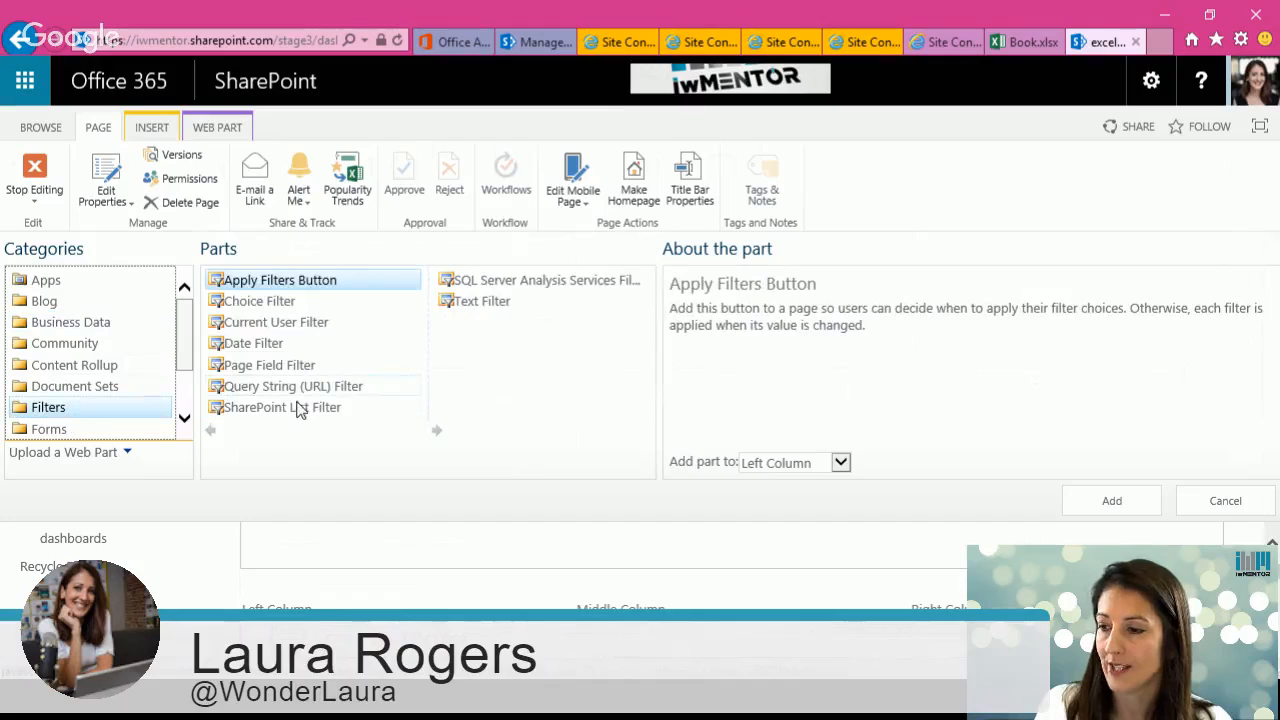
left_click(490, 301)
left_click(1108, 505)
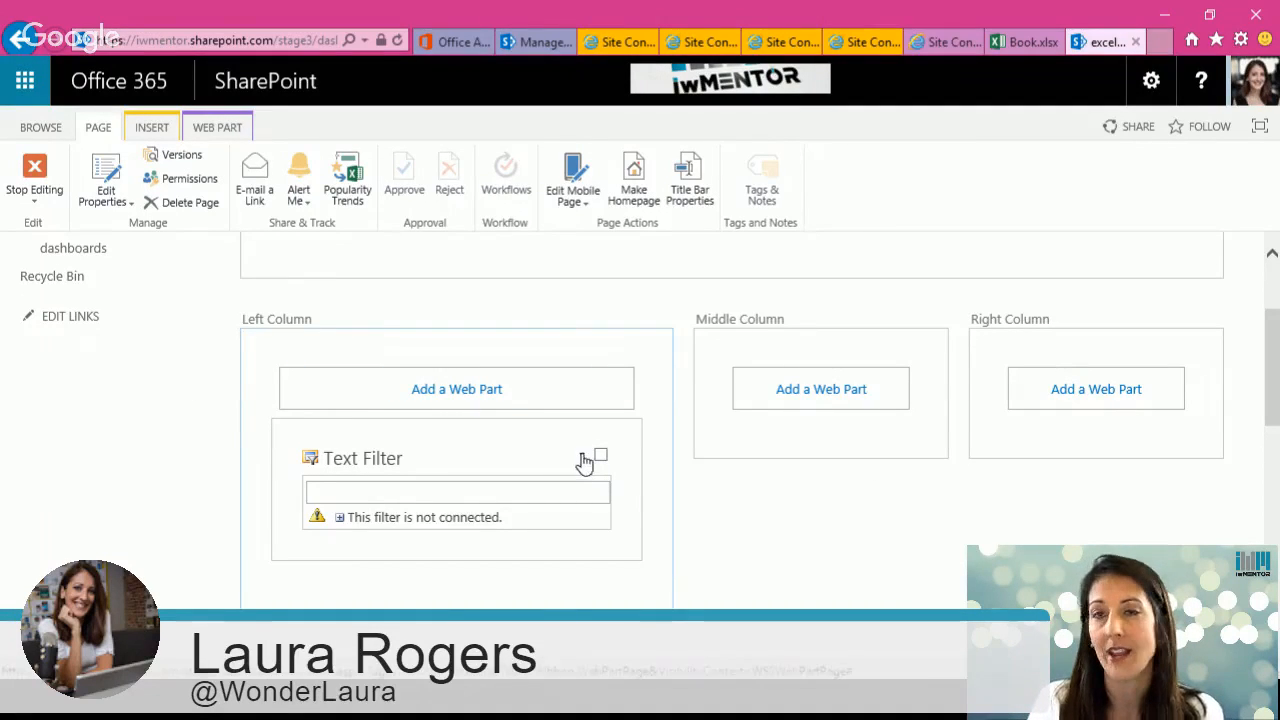
Step: Connect the Text Filter to send filter values to Excel Web Access using the Get Named Item From connection type
left_click(585, 462)
mouse_move(543, 600)
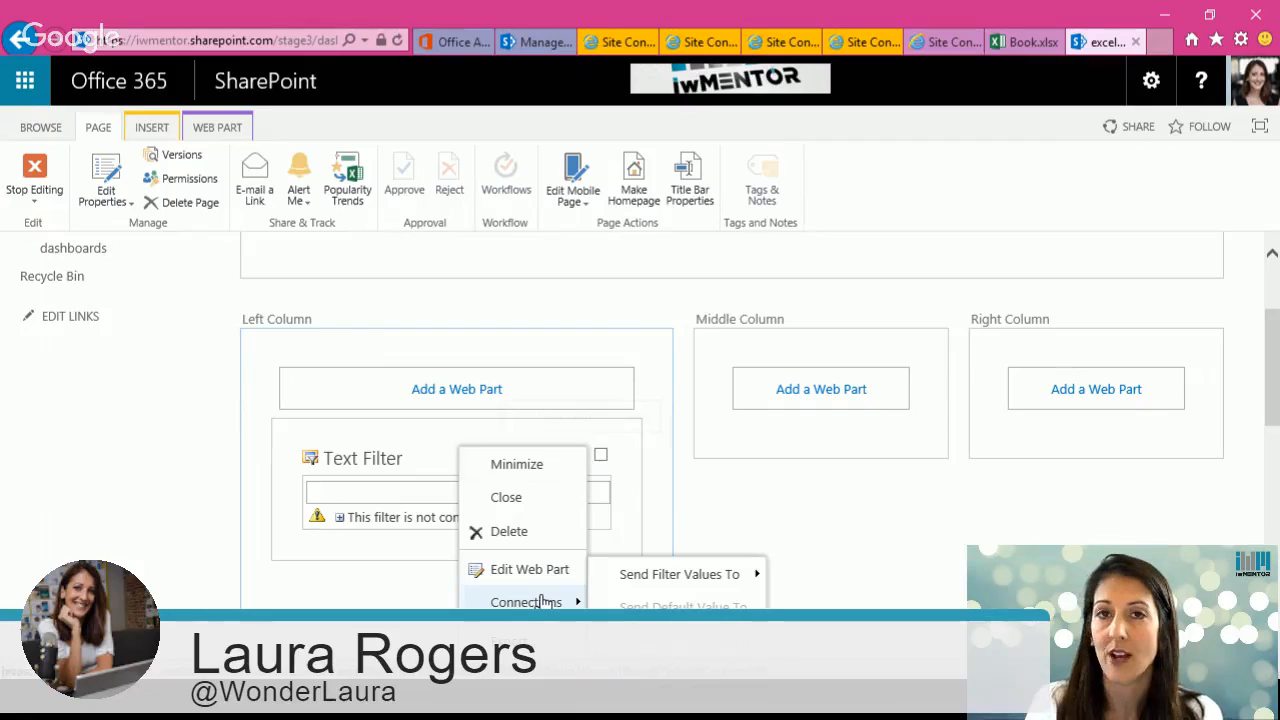
mouse_move(646, 578)
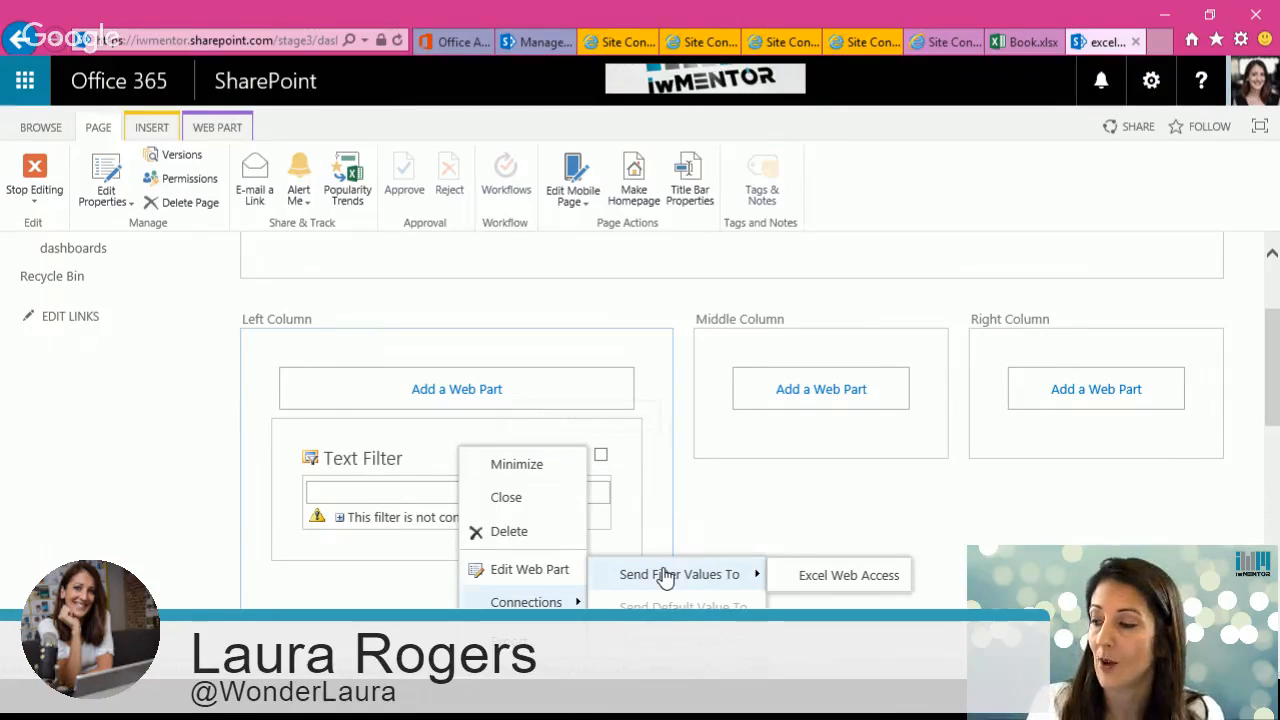
left_click(820, 577)
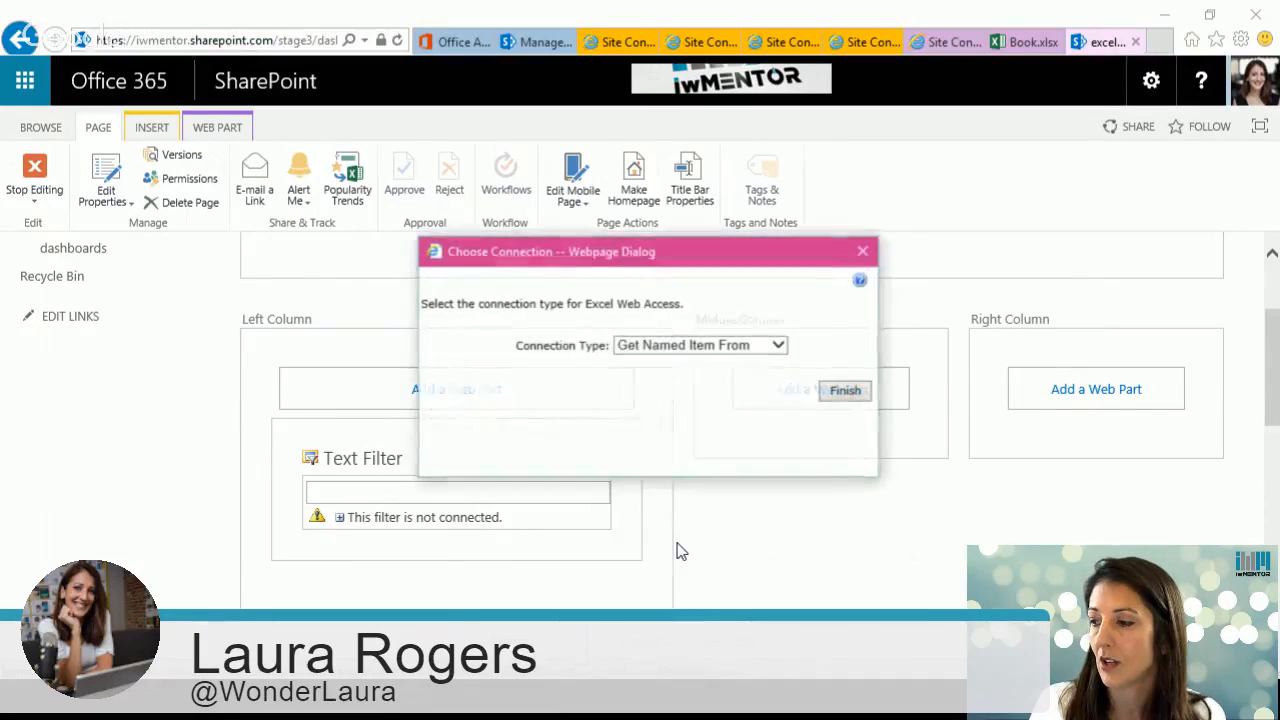
left_click(692, 347)
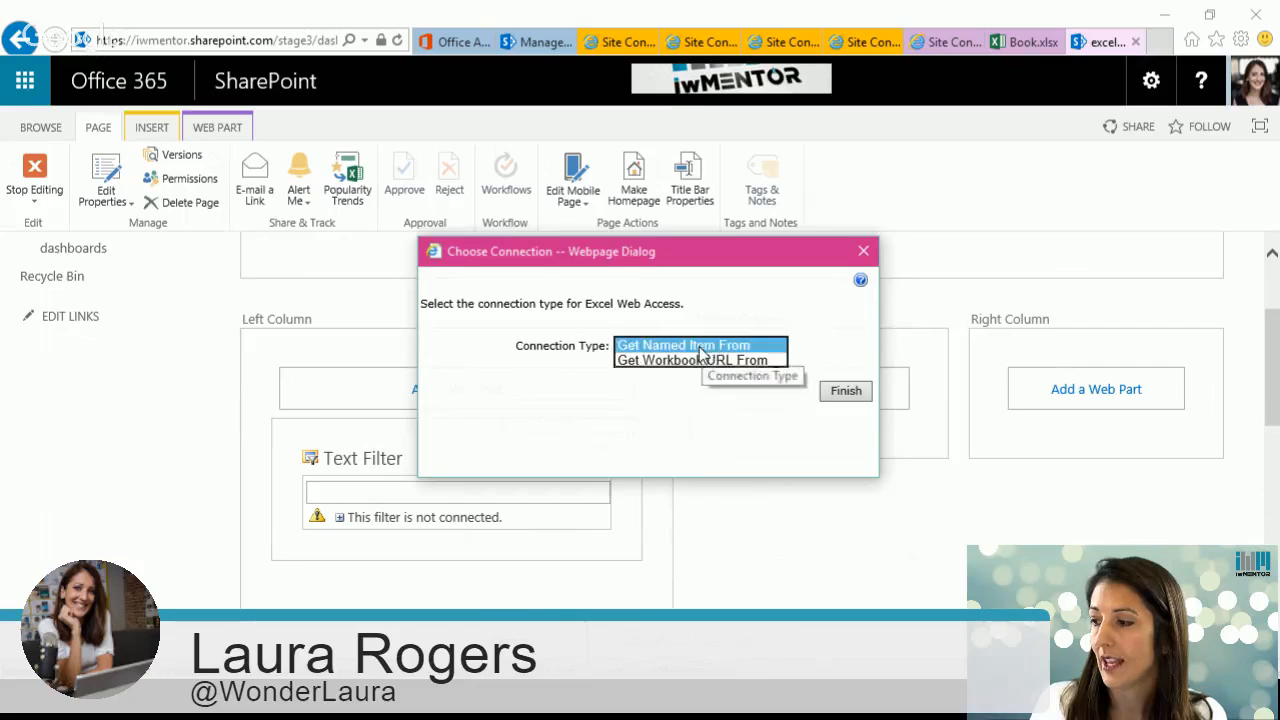
left_click(700, 347)
left_click(845, 391)
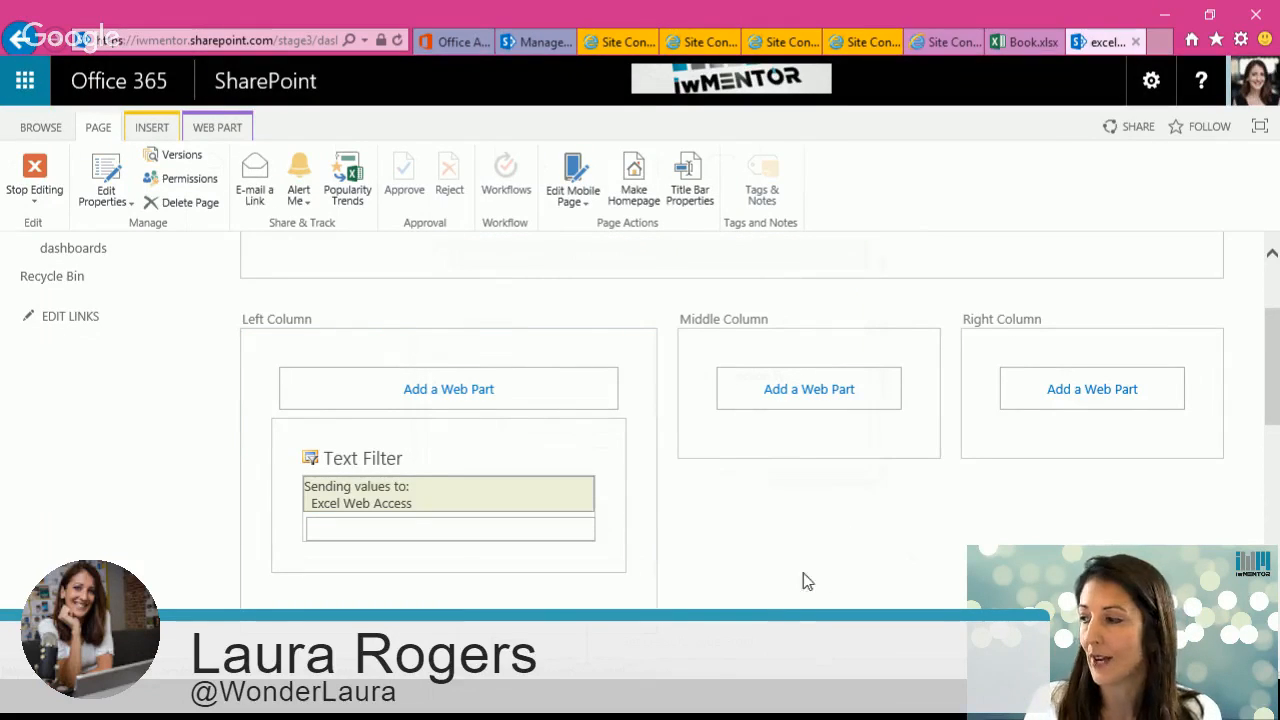
Step: Switch to the Book.xlsx workbook open in desktop Excel
left_click_drag(1272, 403, 1270, 445)
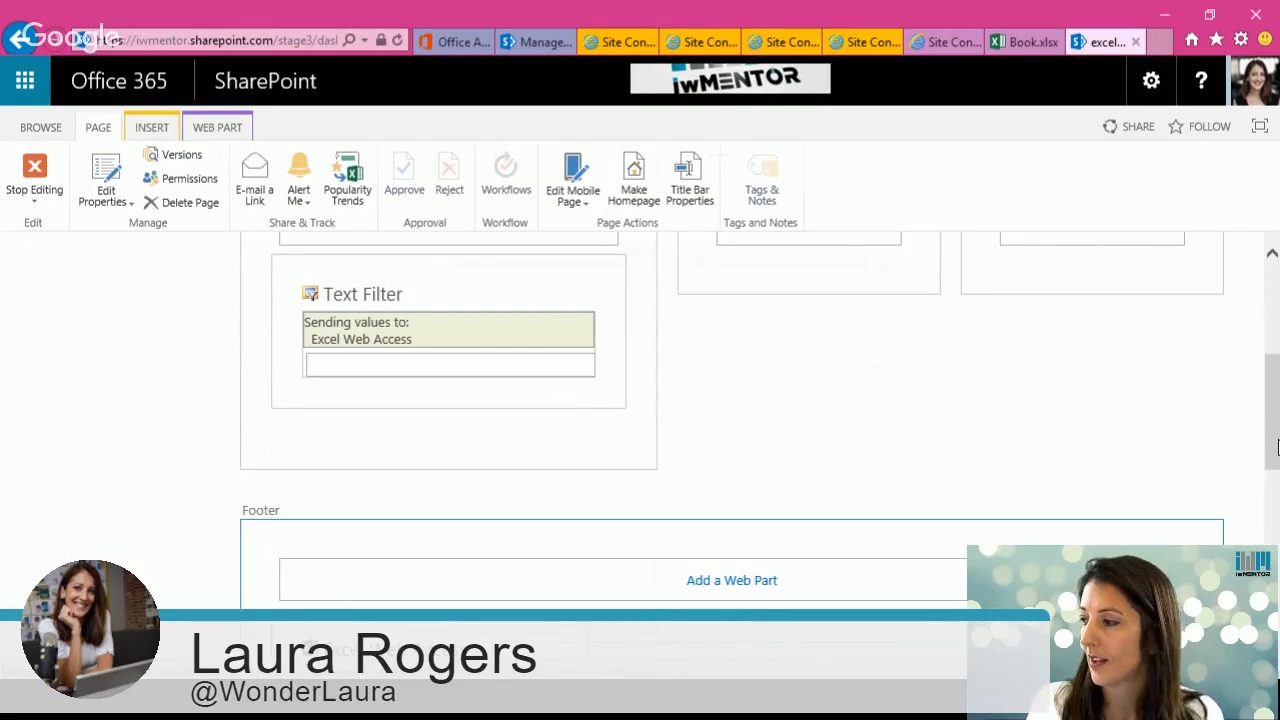
left_click_drag(1275, 440, 1275, 531)
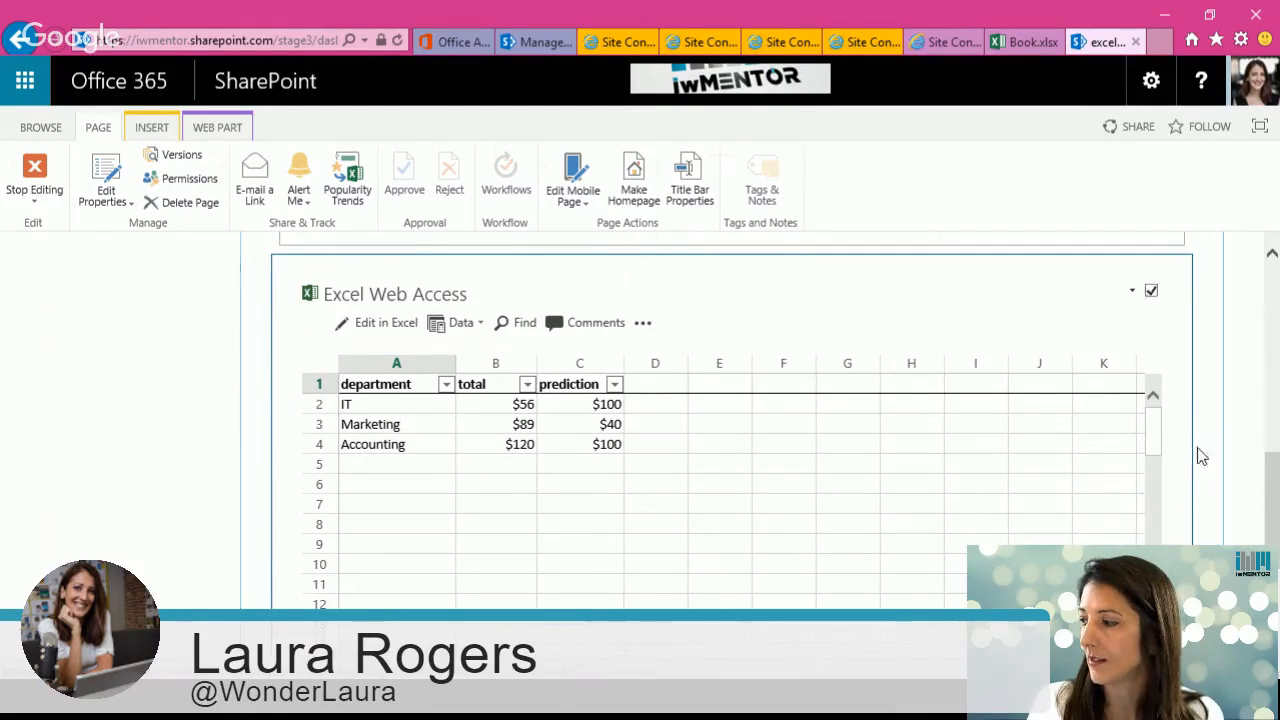
left_click_drag(1276, 489, 1274, 301)
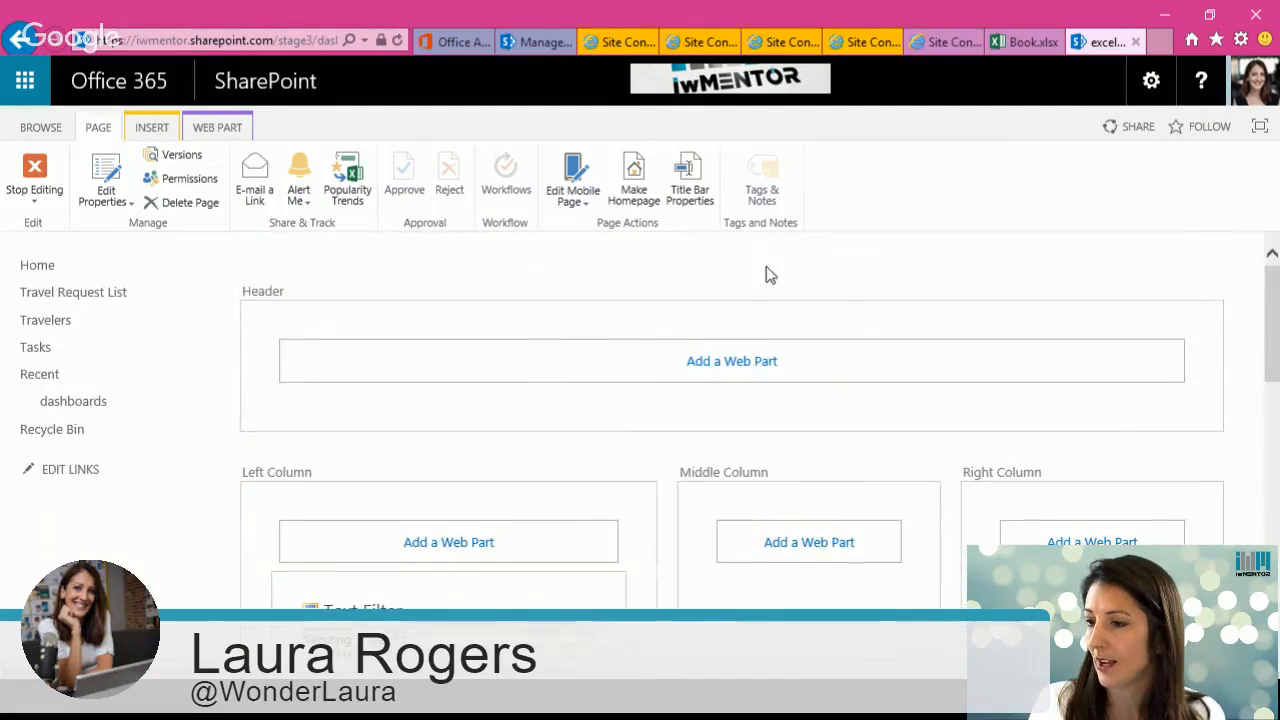
left_click(56, 190)
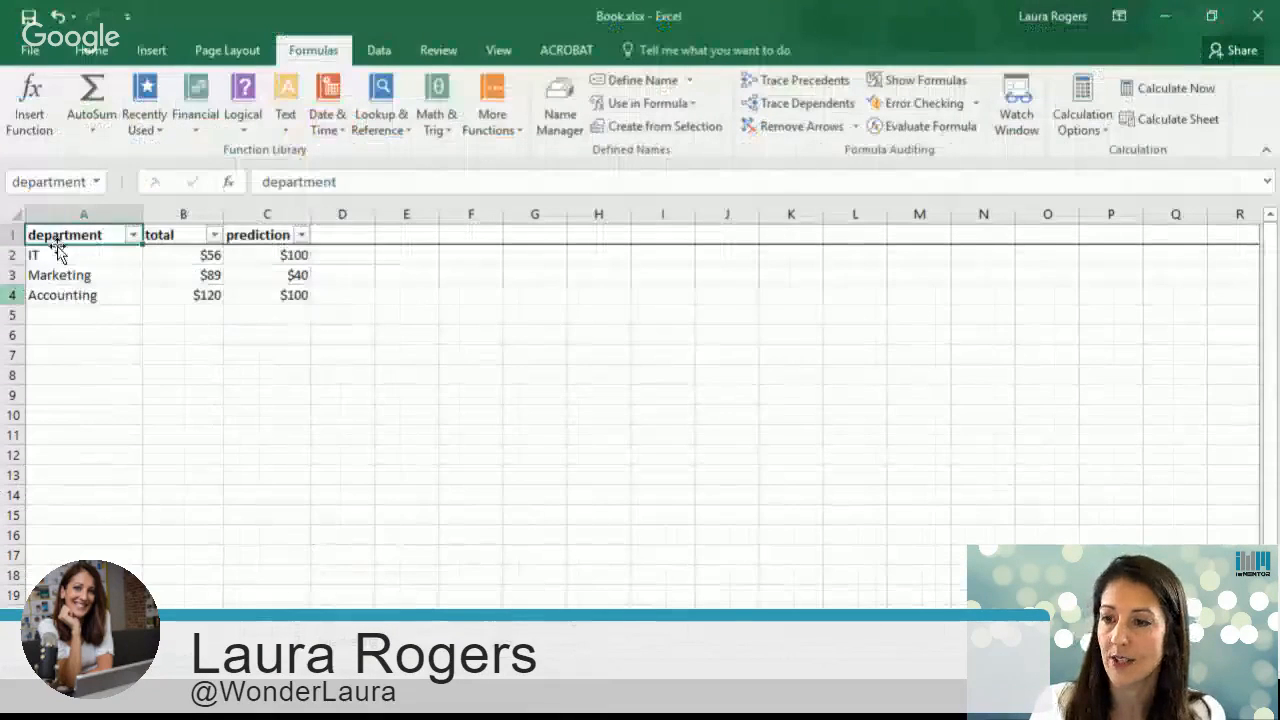
Step: Start saving the workbook to stage3 Shared Documents and open its Browser View Options
left_click(32, 50)
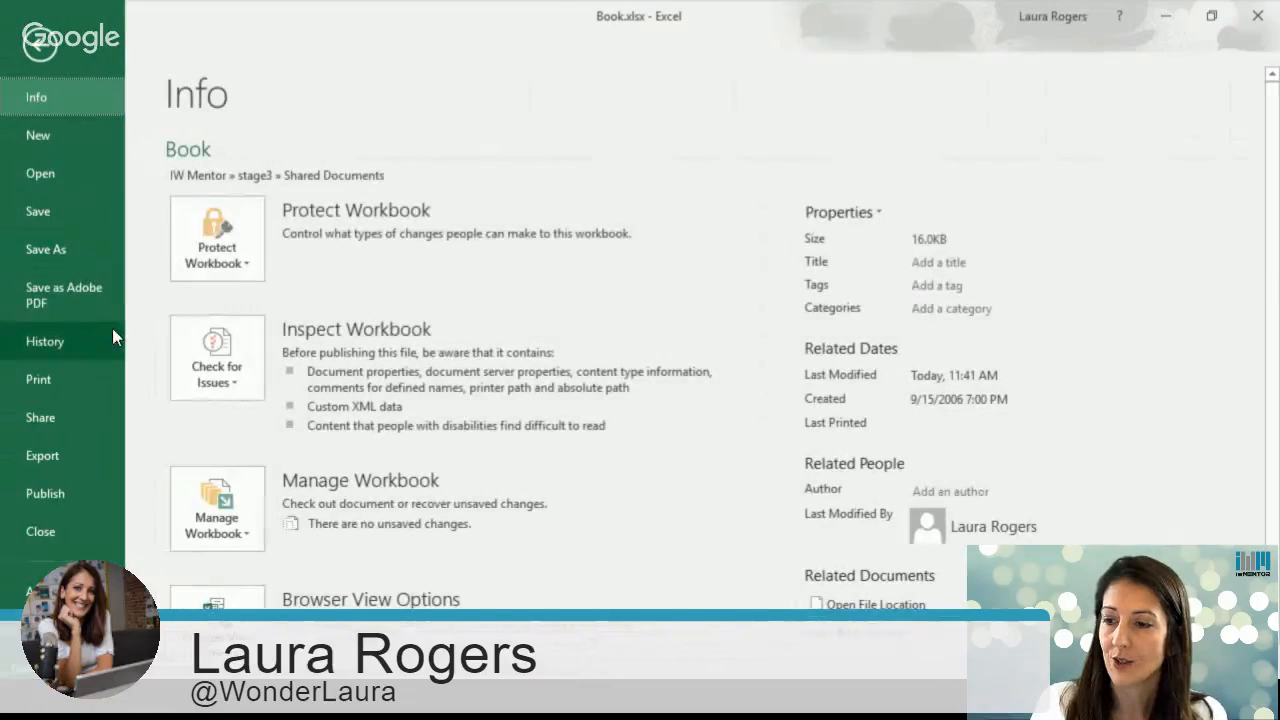
left_click(53, 250)
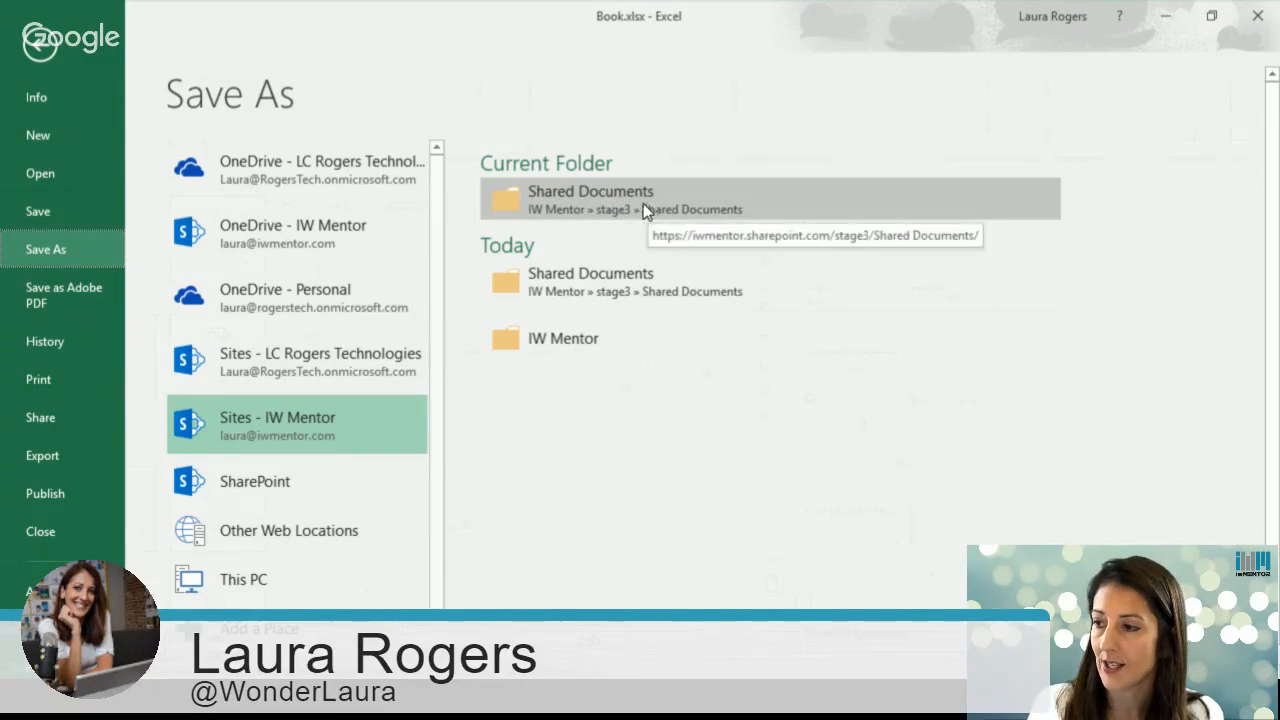
left_click(635, 203)
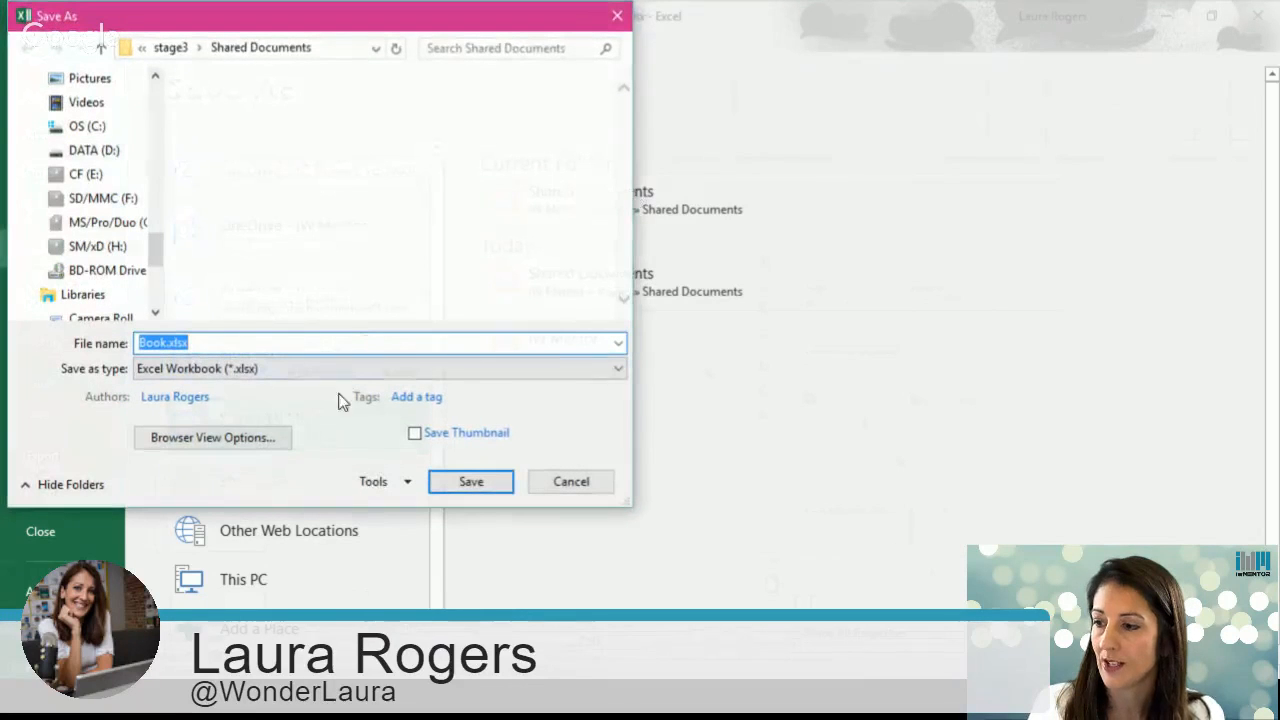
left_click(217, 437)
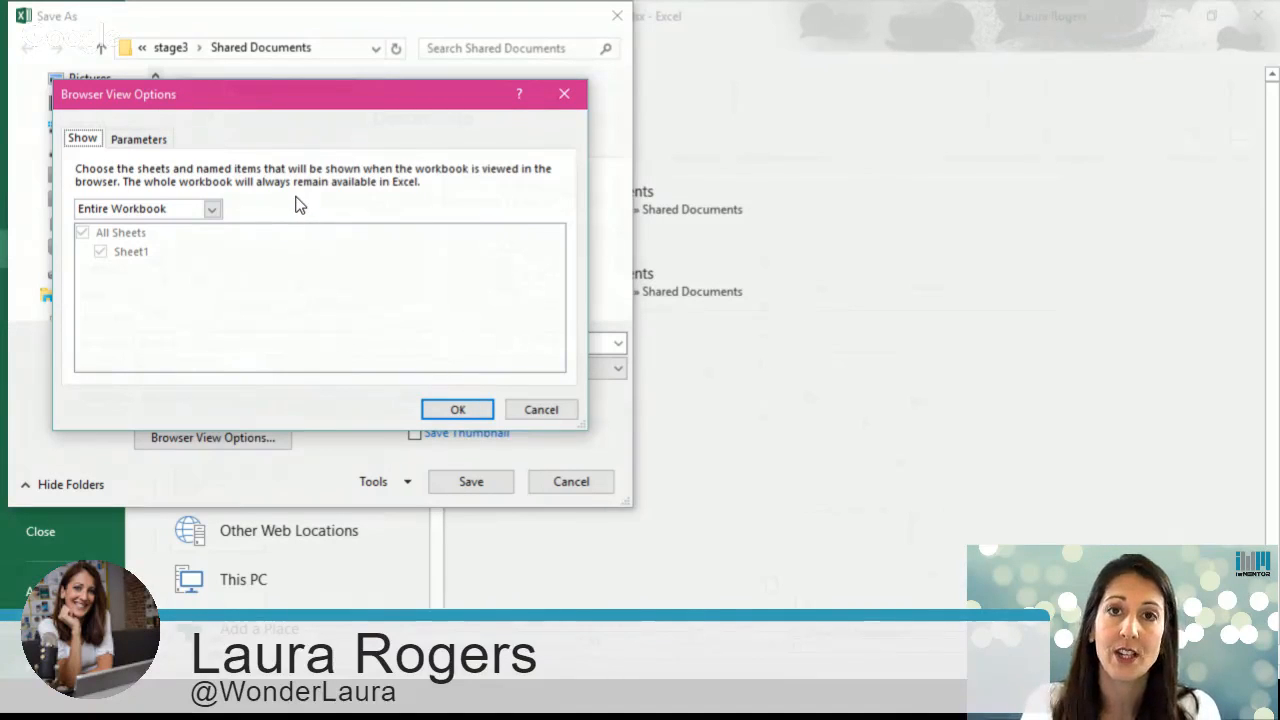
Step: Set the workbook's browser view to show Sheets instead of the entire workbook
left_click(141, 141)
left_click(86, 141)
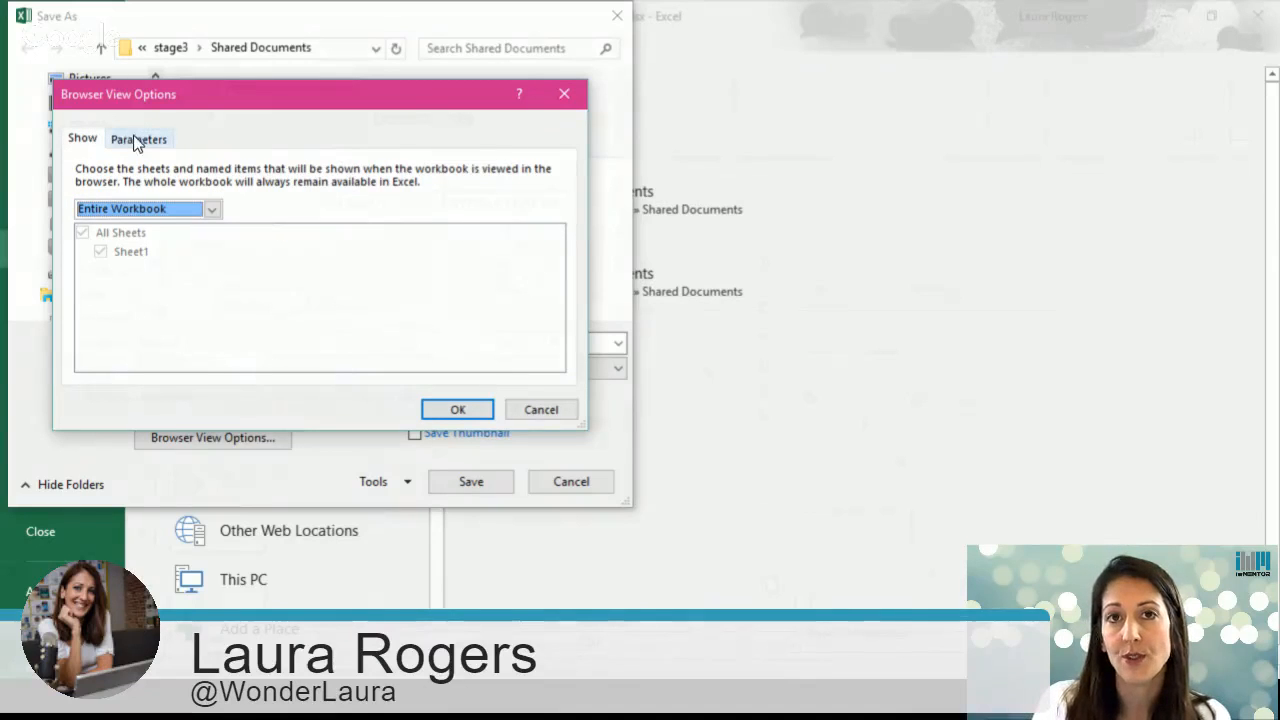
left_click(137, 210)
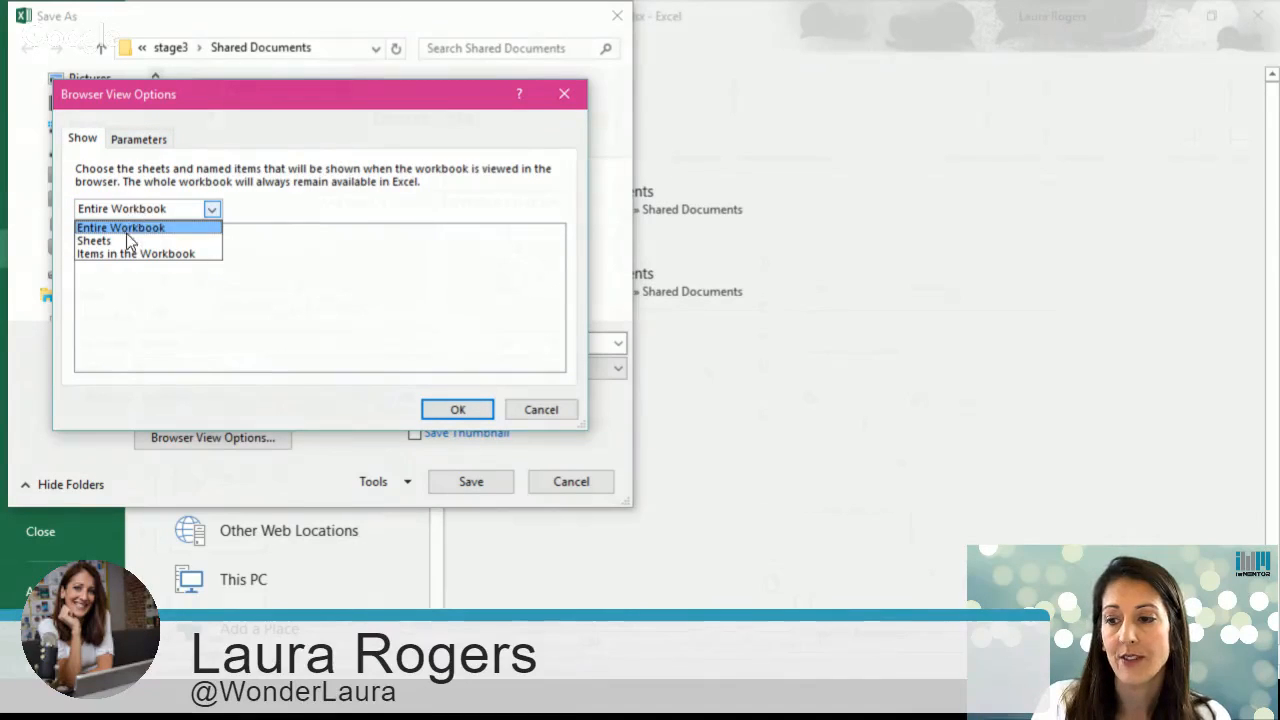
left_click(123, 240)
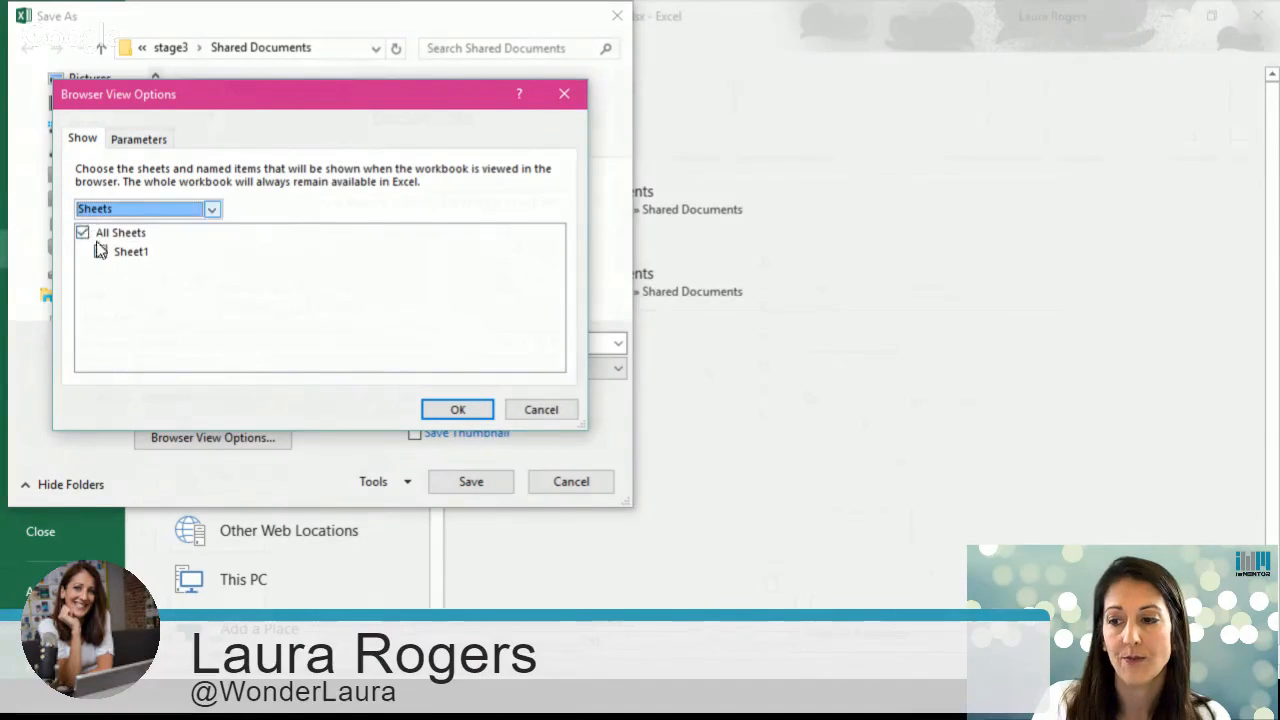
left_click(150, 210)
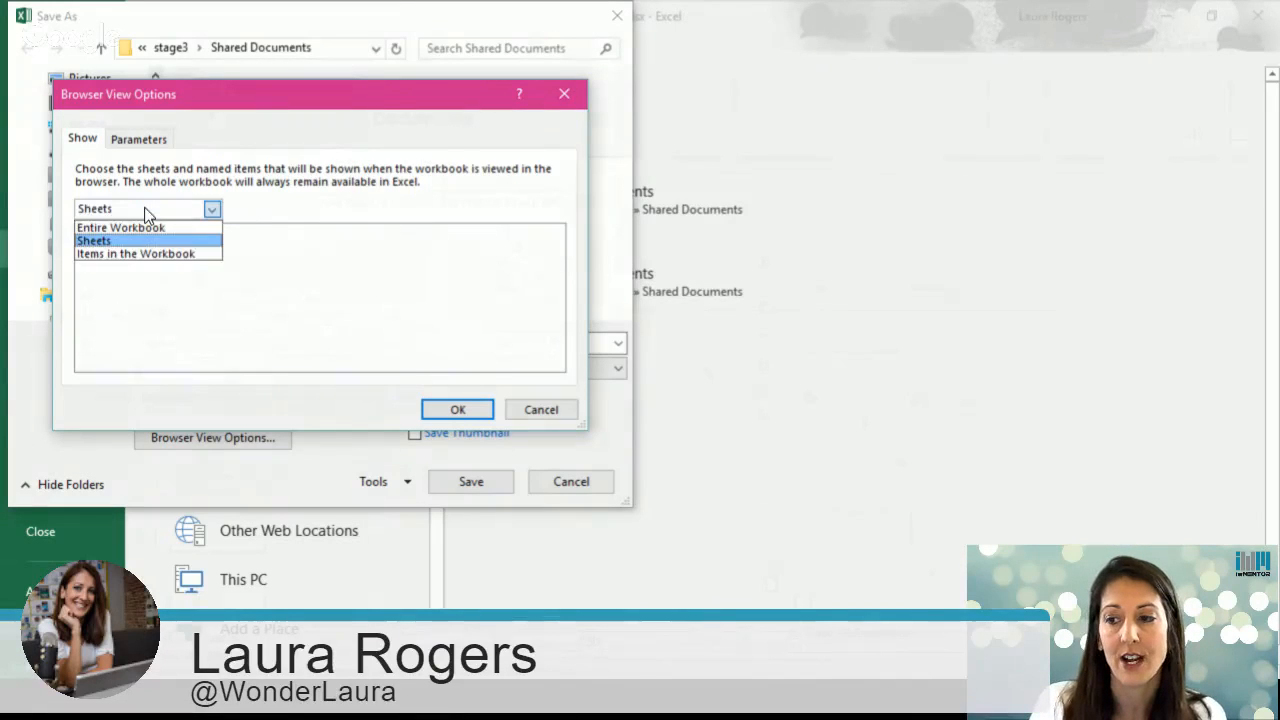
left_click(118, 240)
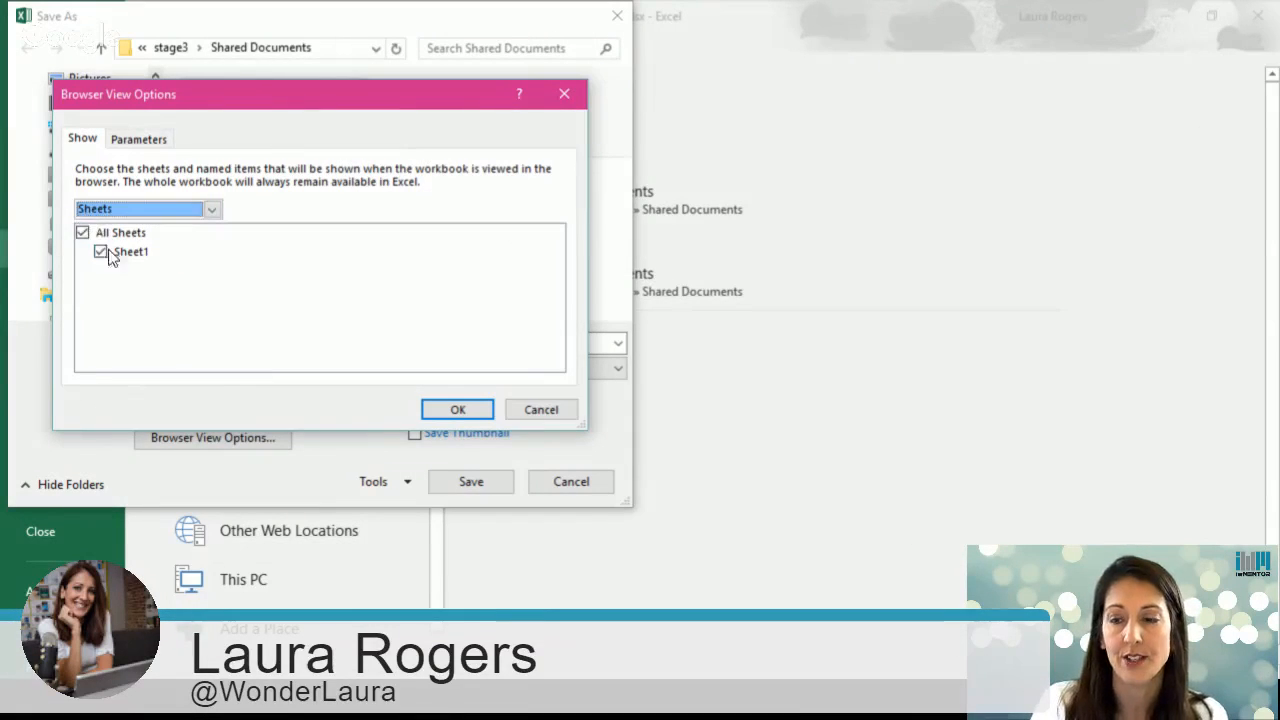
Step: Add the department parameter to the browser view options, confirm both dialogs and save the workbook
left_click(136, 146)
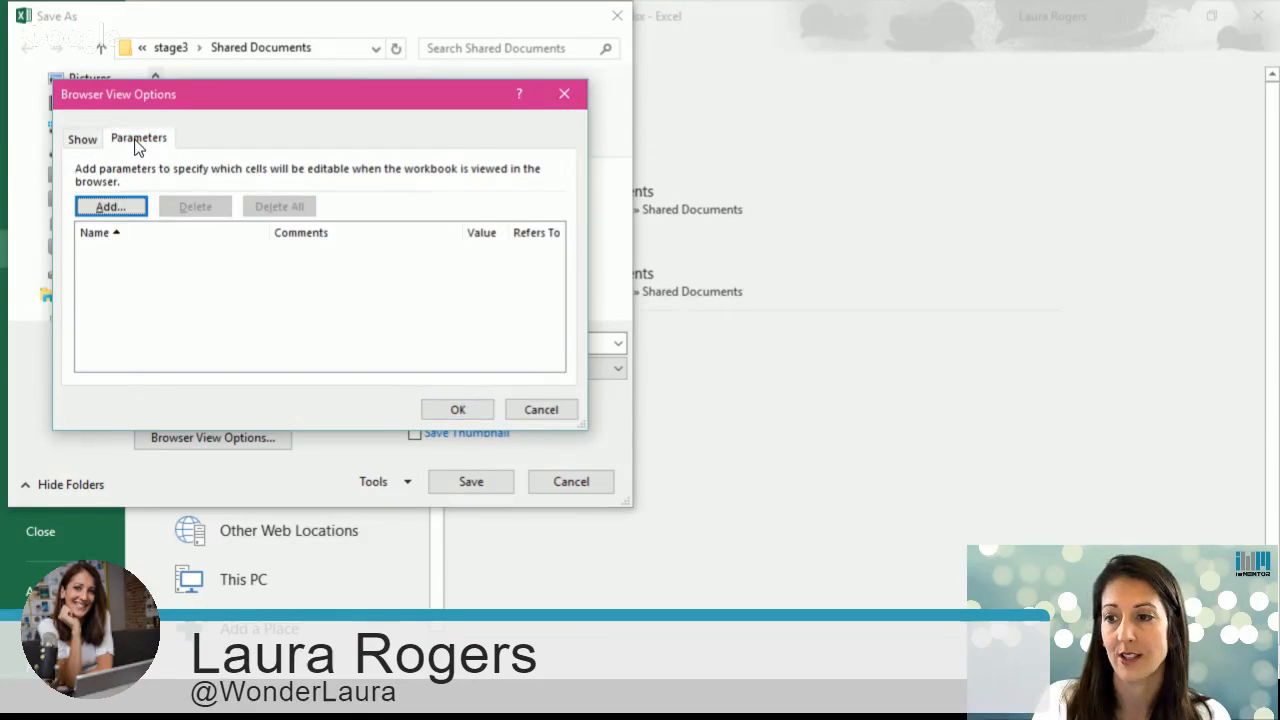
left_click(108, 208)
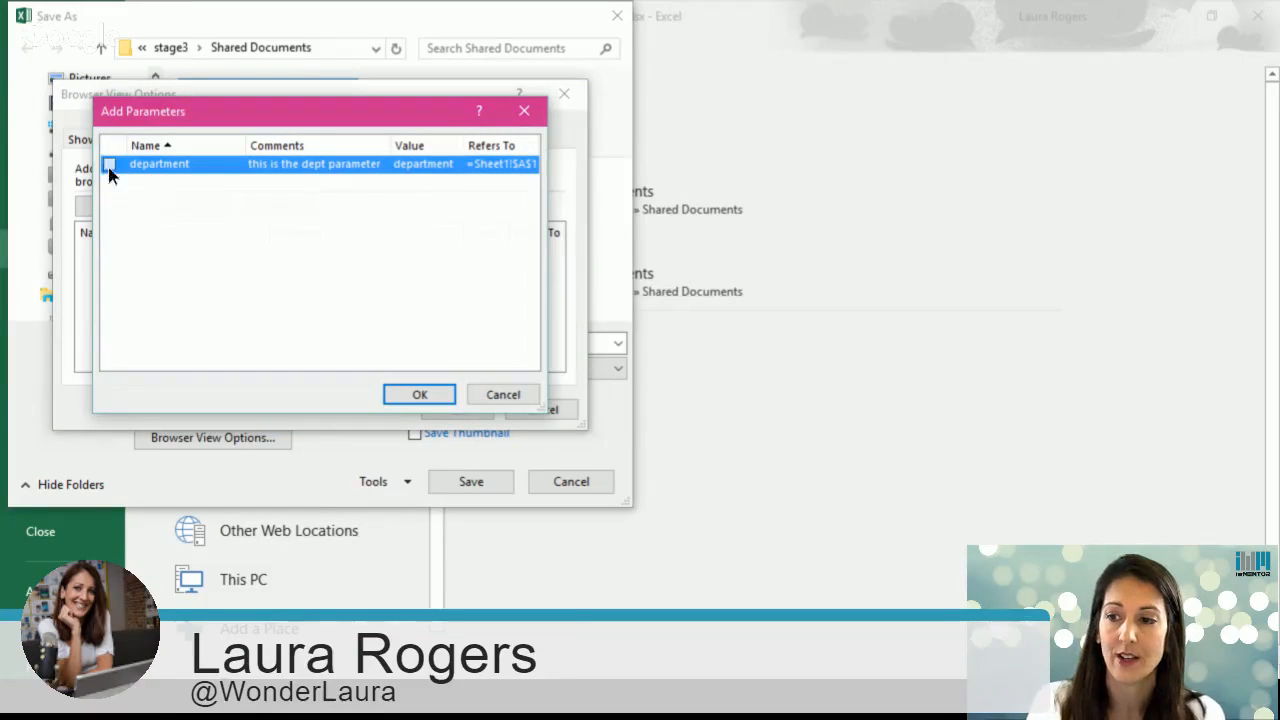
left_click(109, 165)
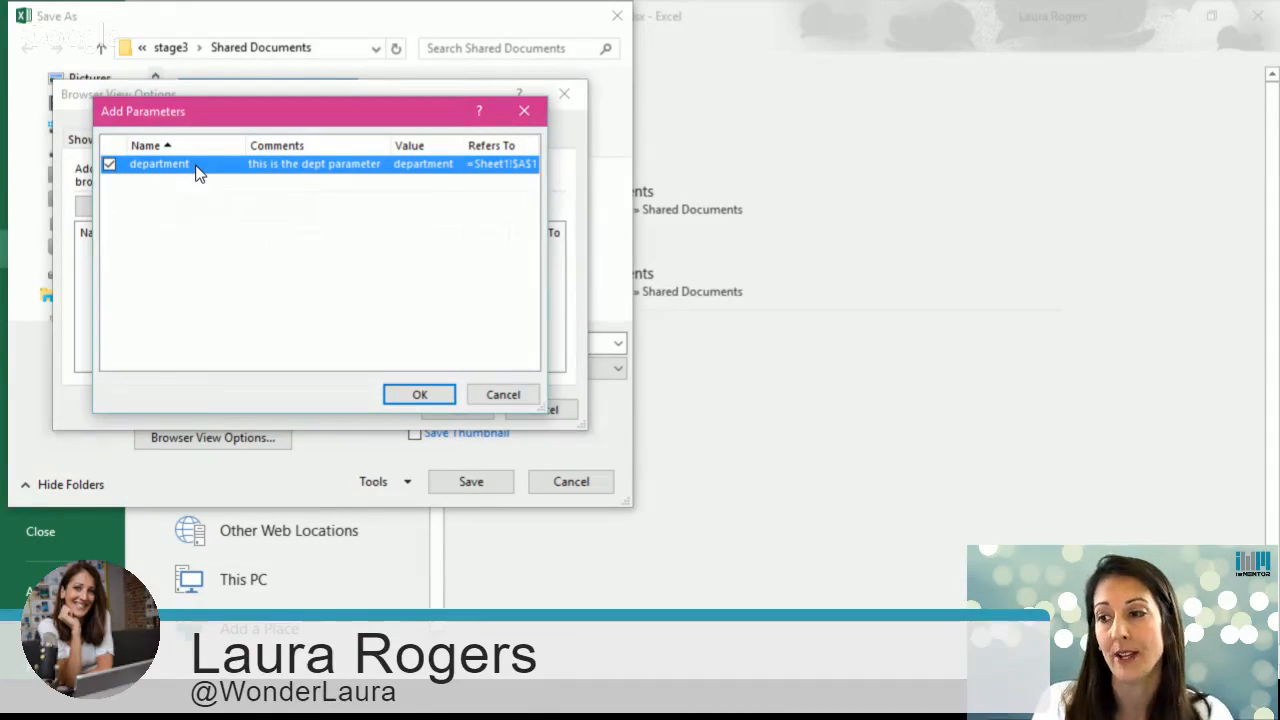
left_click(420, 394)
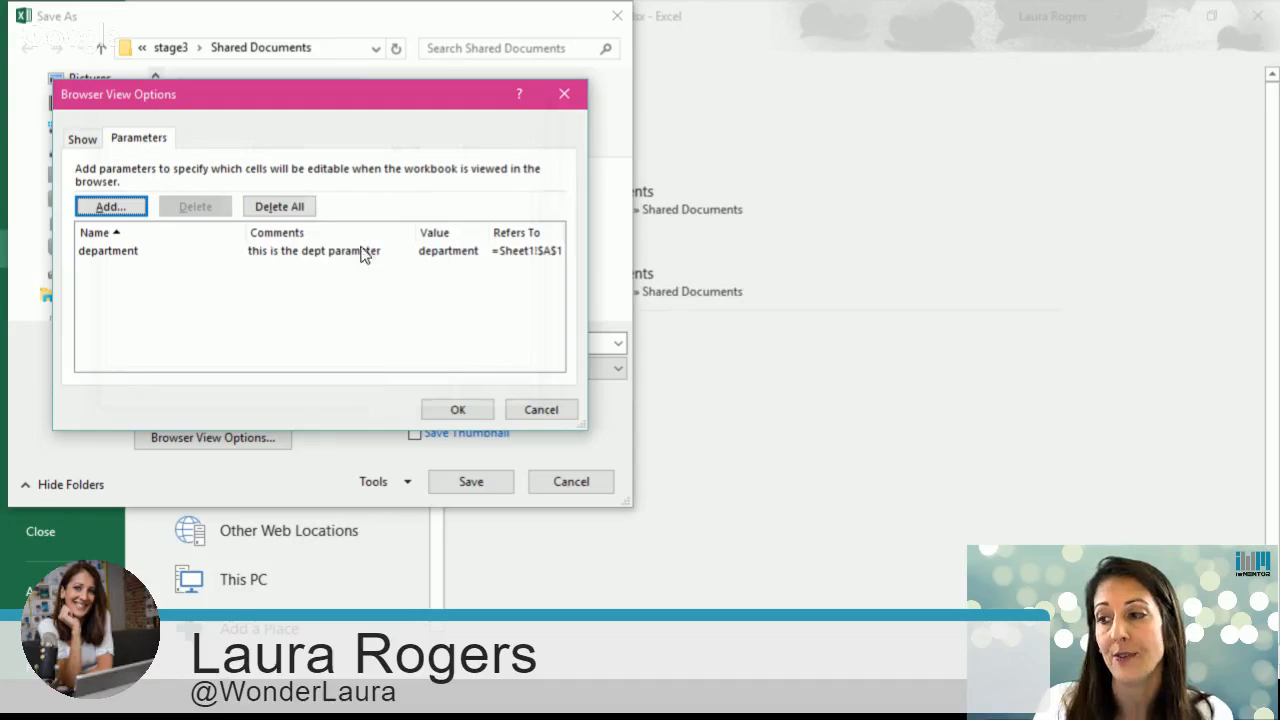
left_click(458, 410)
left_click(471, 482)
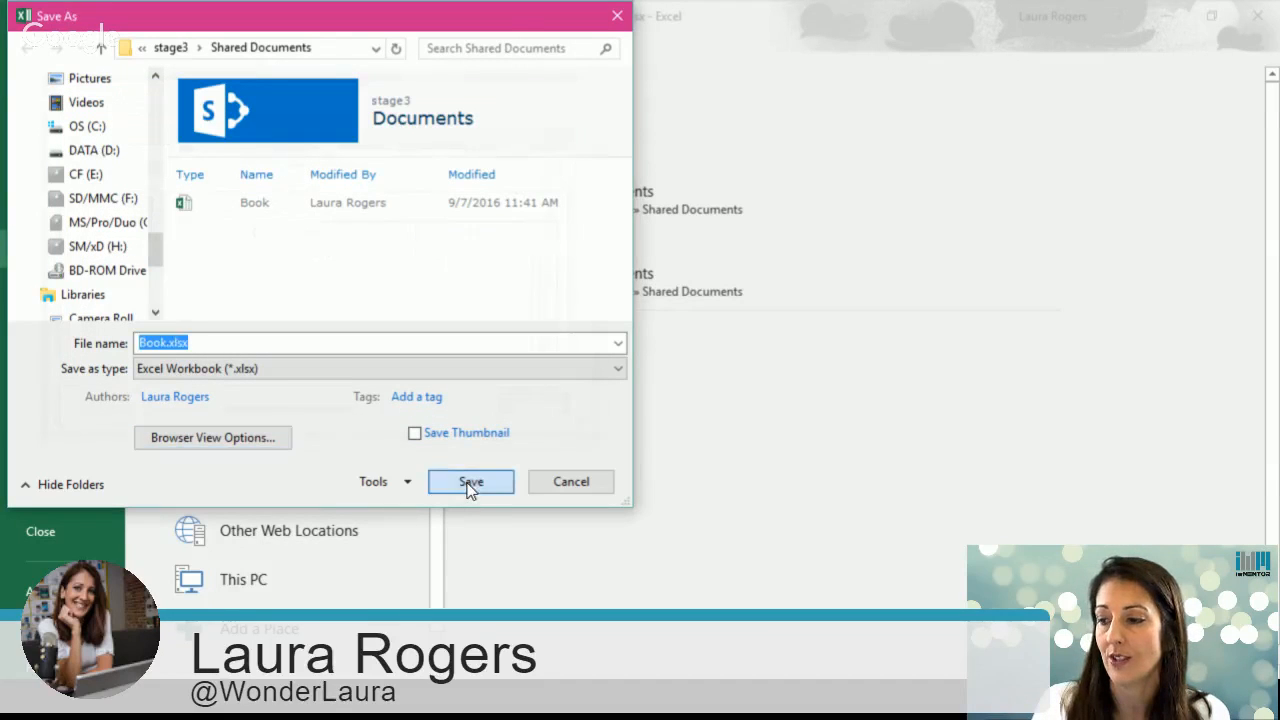
Step: Return to the browser and reload the exceltest page with the query-string parameters removed from its address
left_click(676, 353)
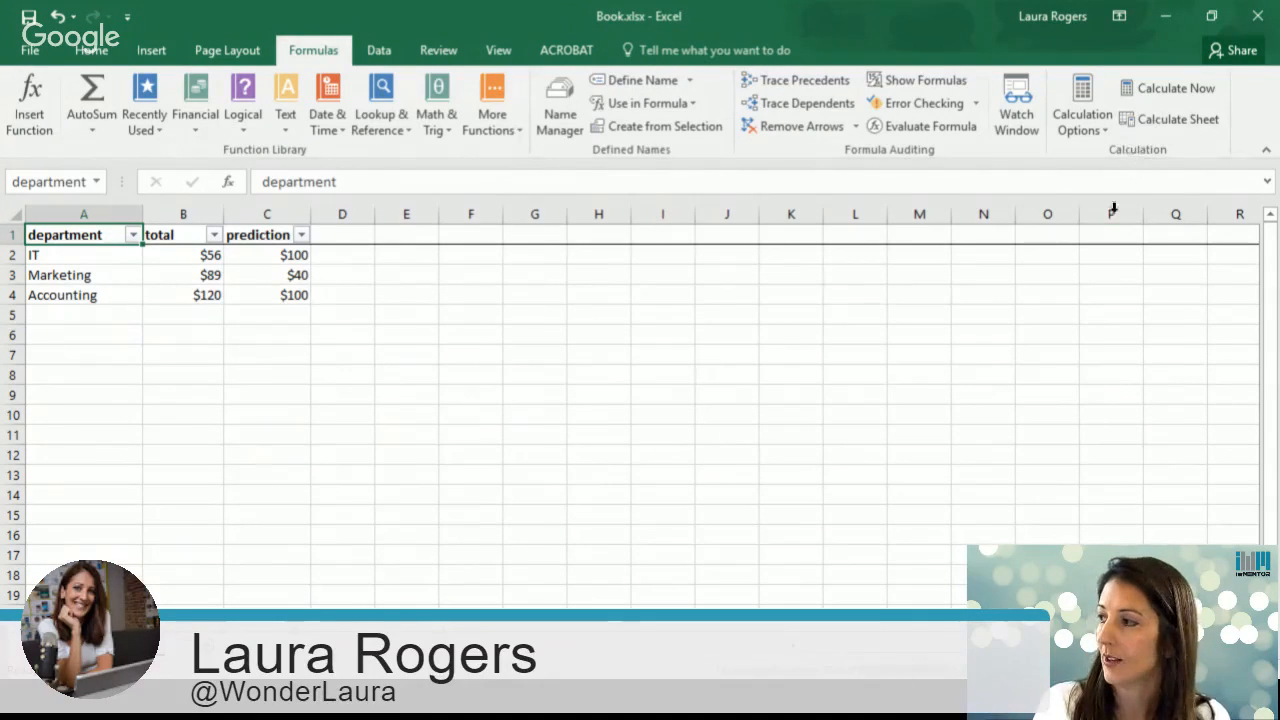
left_click(1165, 16)
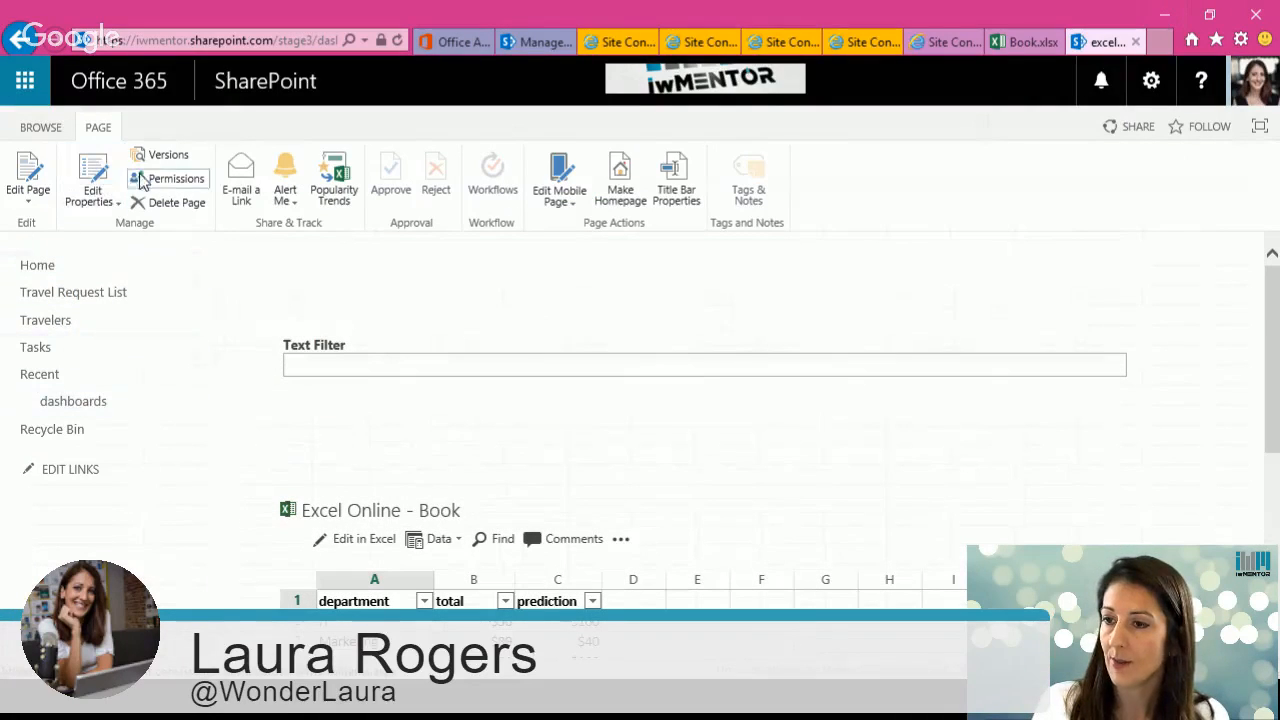
left_click(258, 40)
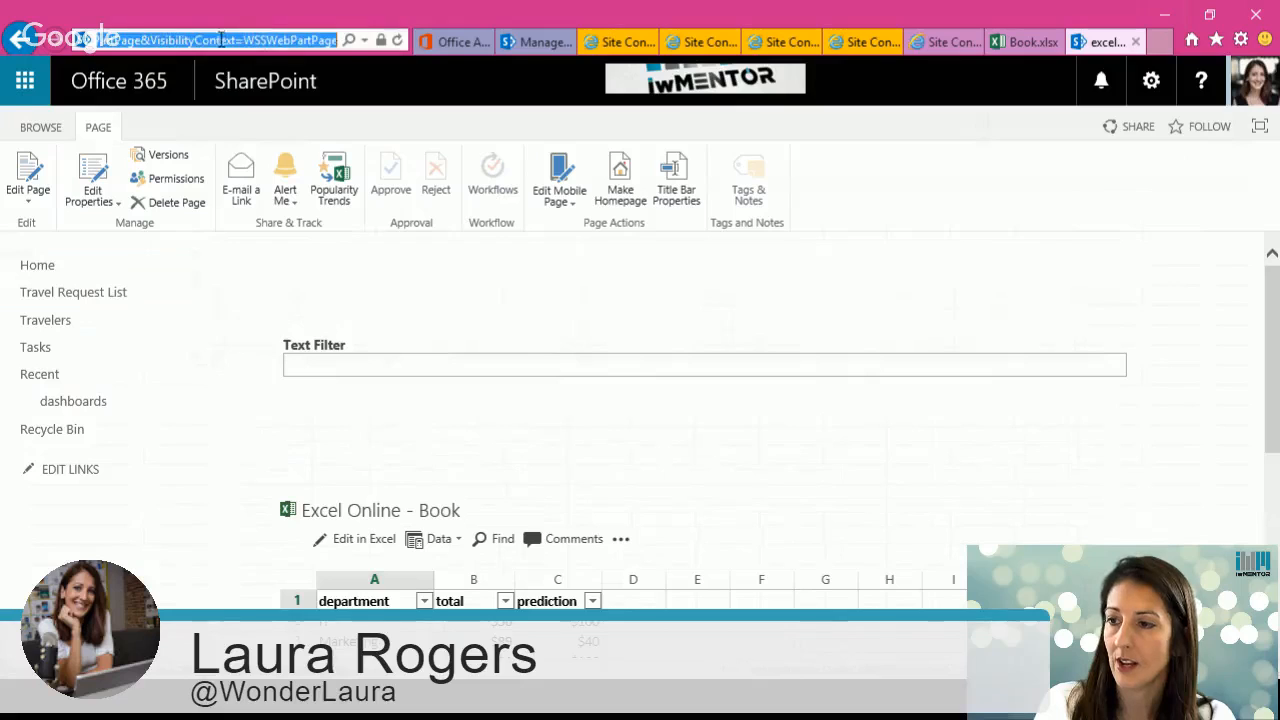
left_click(176, 40)
key("BackSpace")
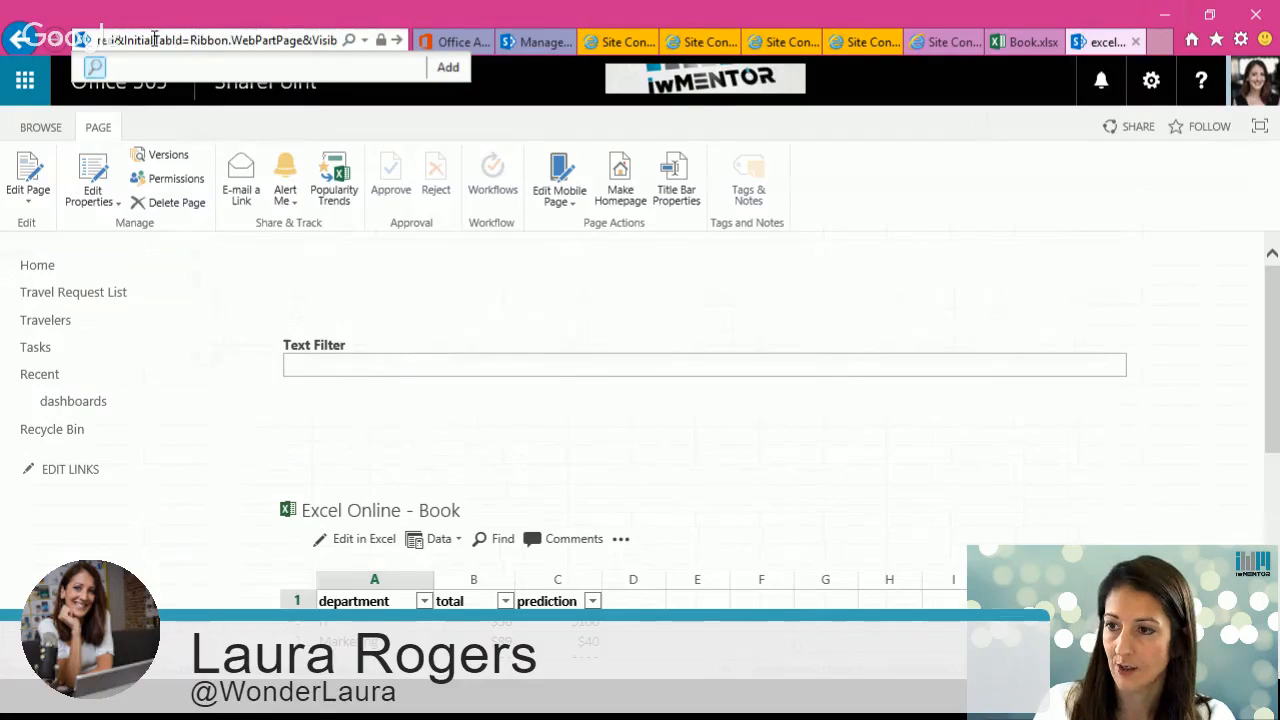
left_click_drag(155, 40, 385, 40)
key("BackSpace")
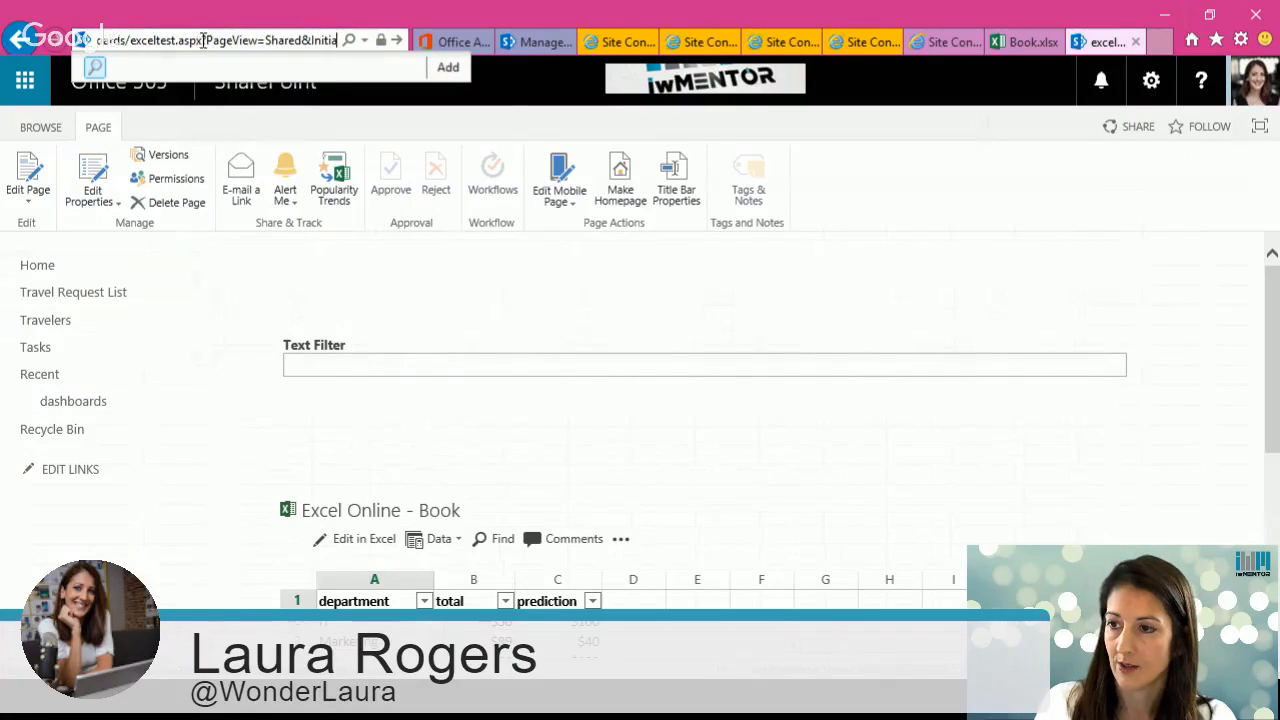
left_click_drag(203, 40, 338, 40)
key("BackSpace")
key("Return")
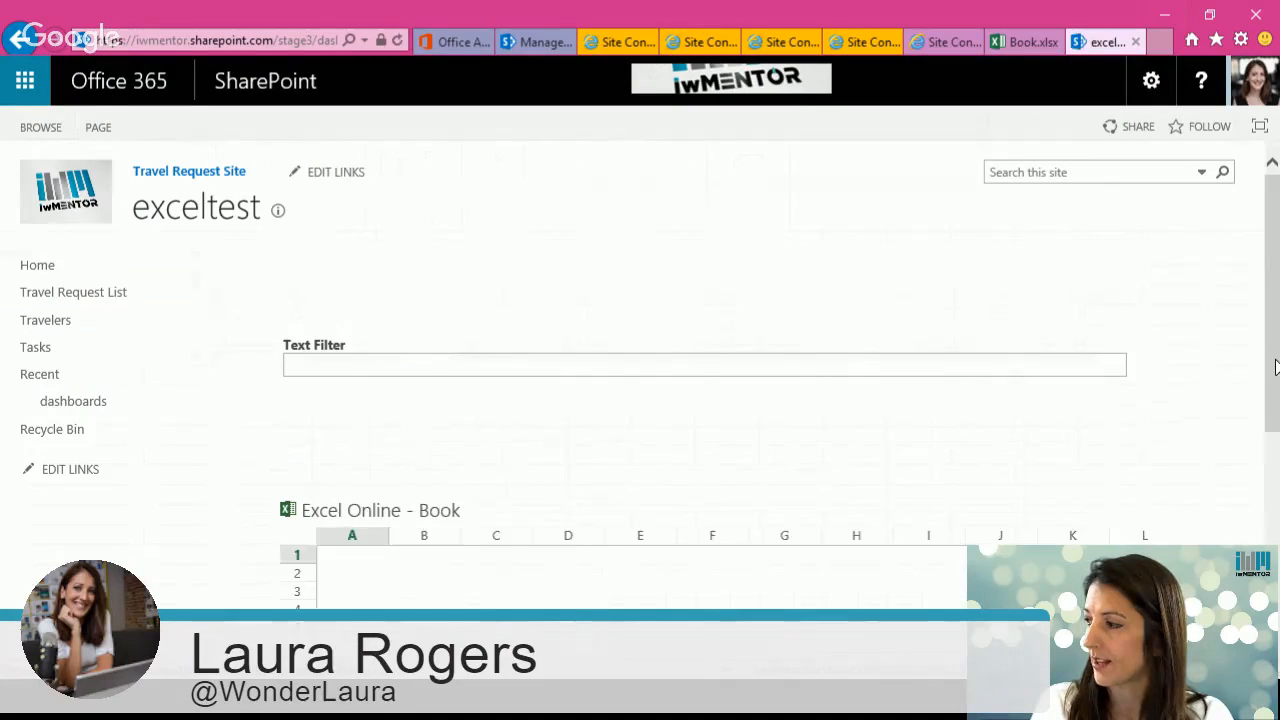
Step: Enter it as the department parameter in the Excel Online web part and apply it
scroll(1275, 367, "down", 2)
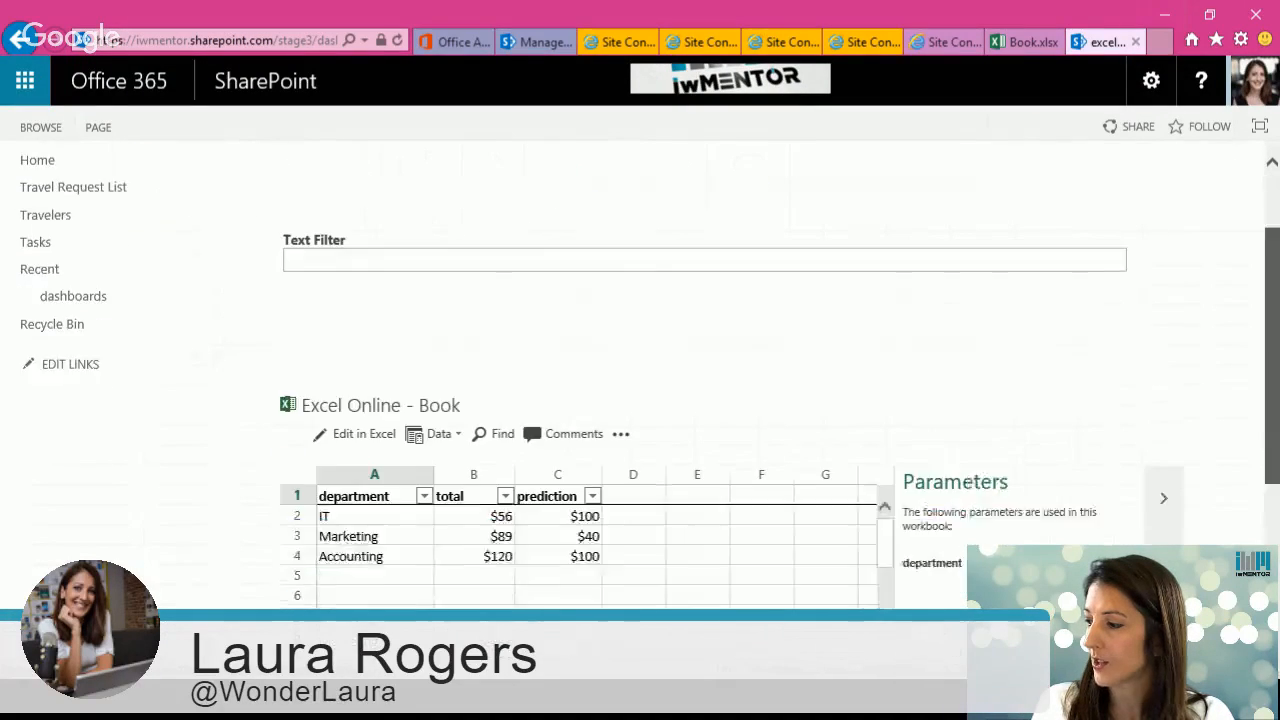
scroll(1086, 455, "down", 2)
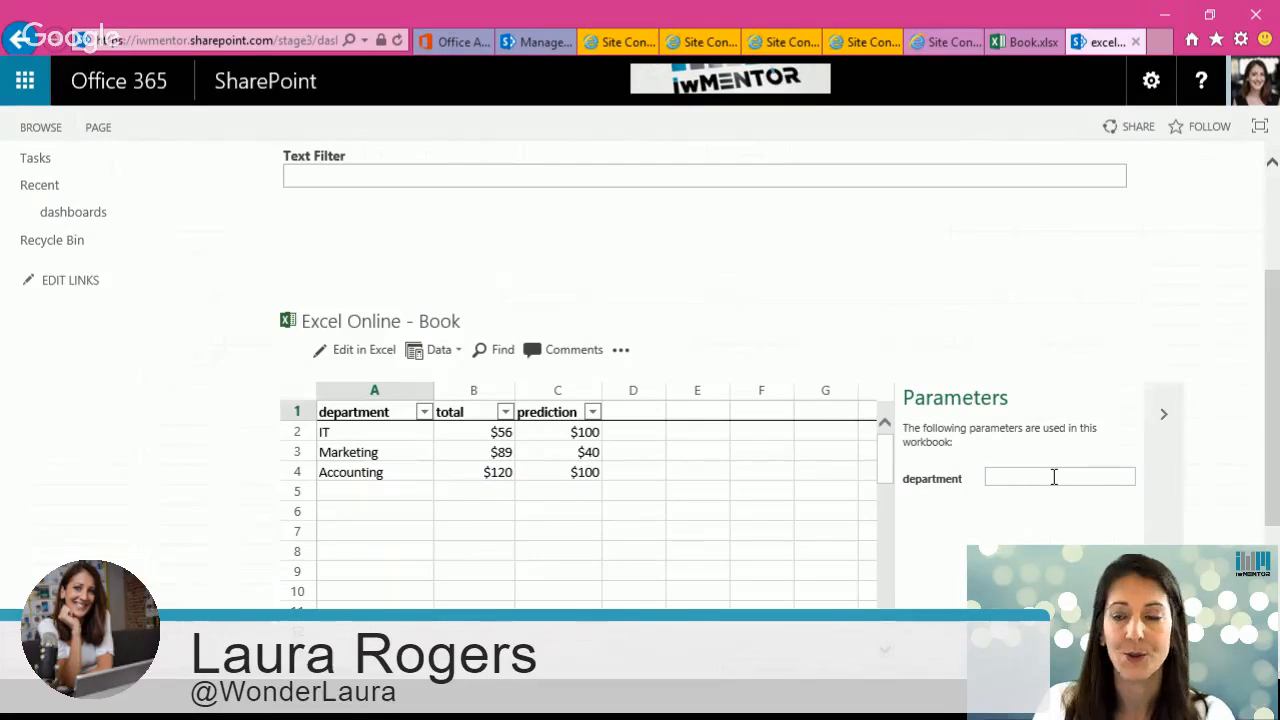
left_click(1054, 477)
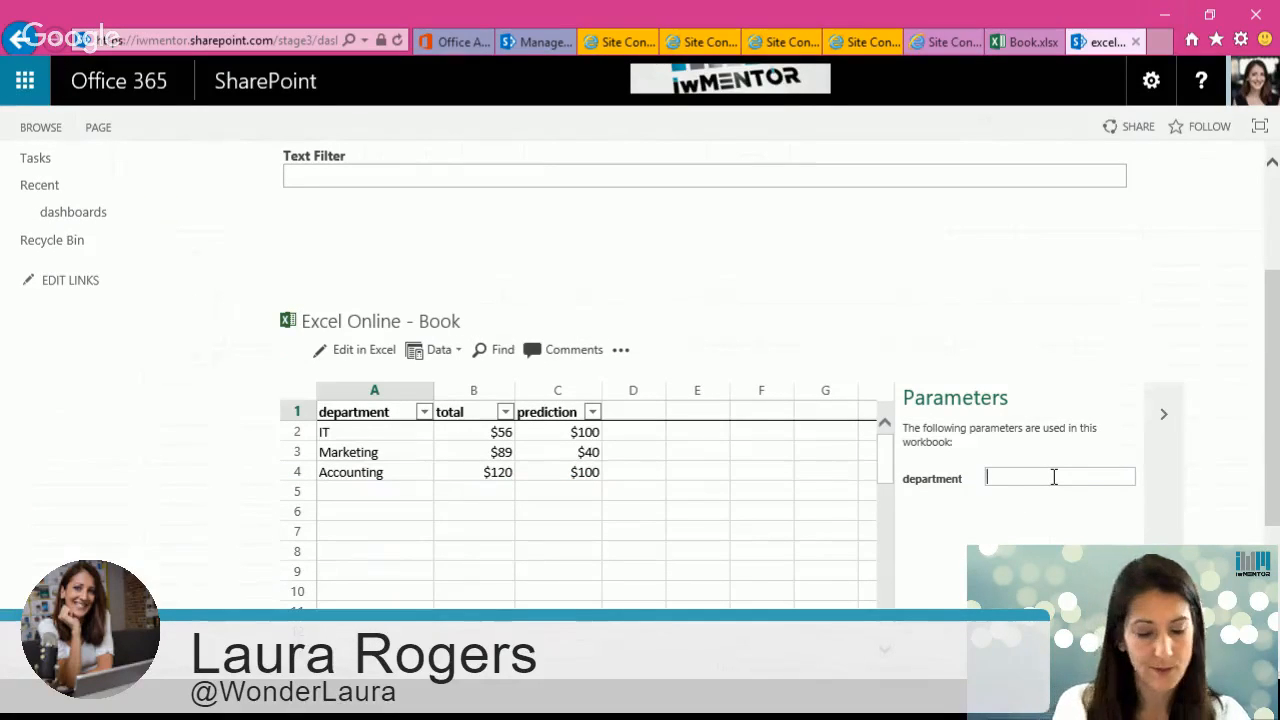
type("it")
key("Return")
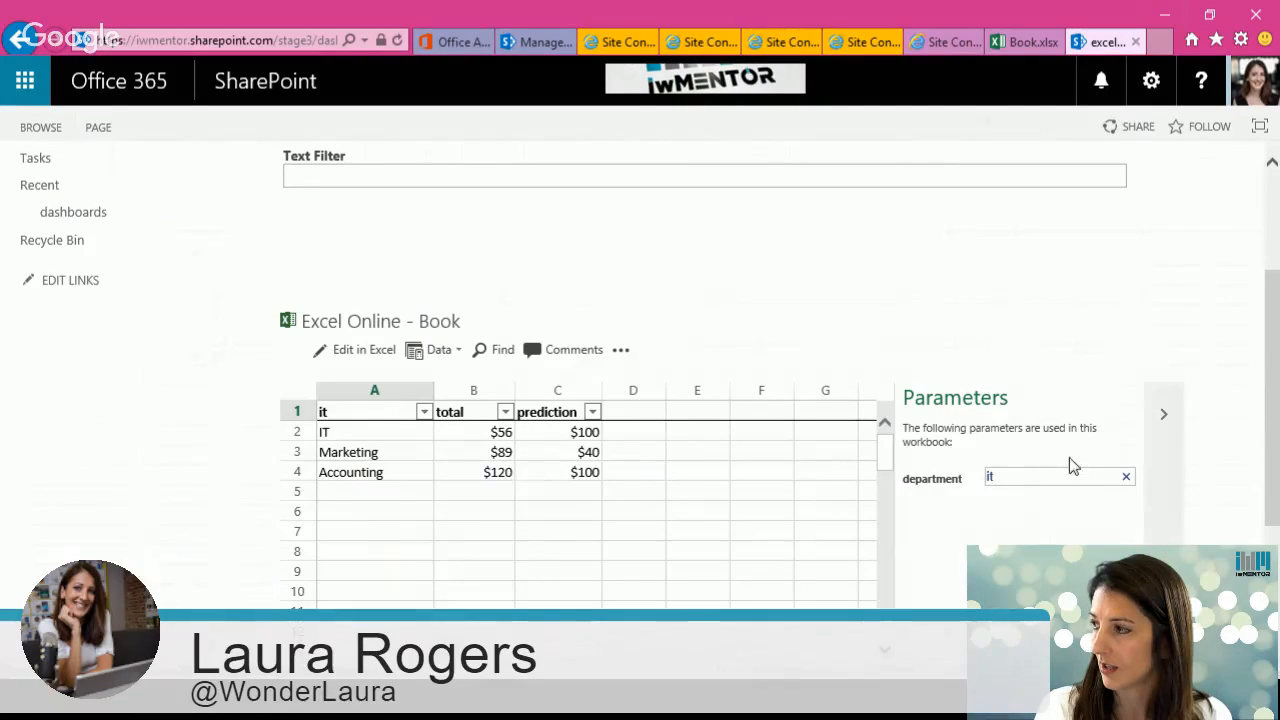
scroll(1268, 443, "down", 2)
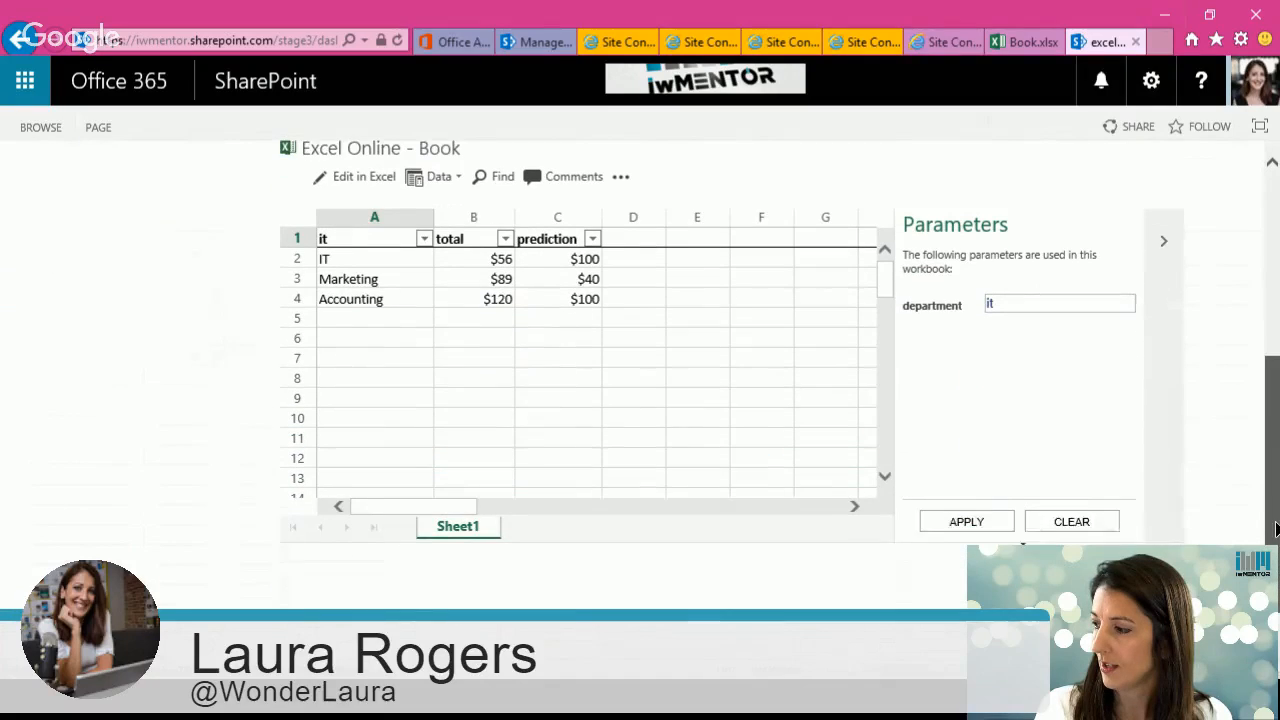
left_click(948, 508)
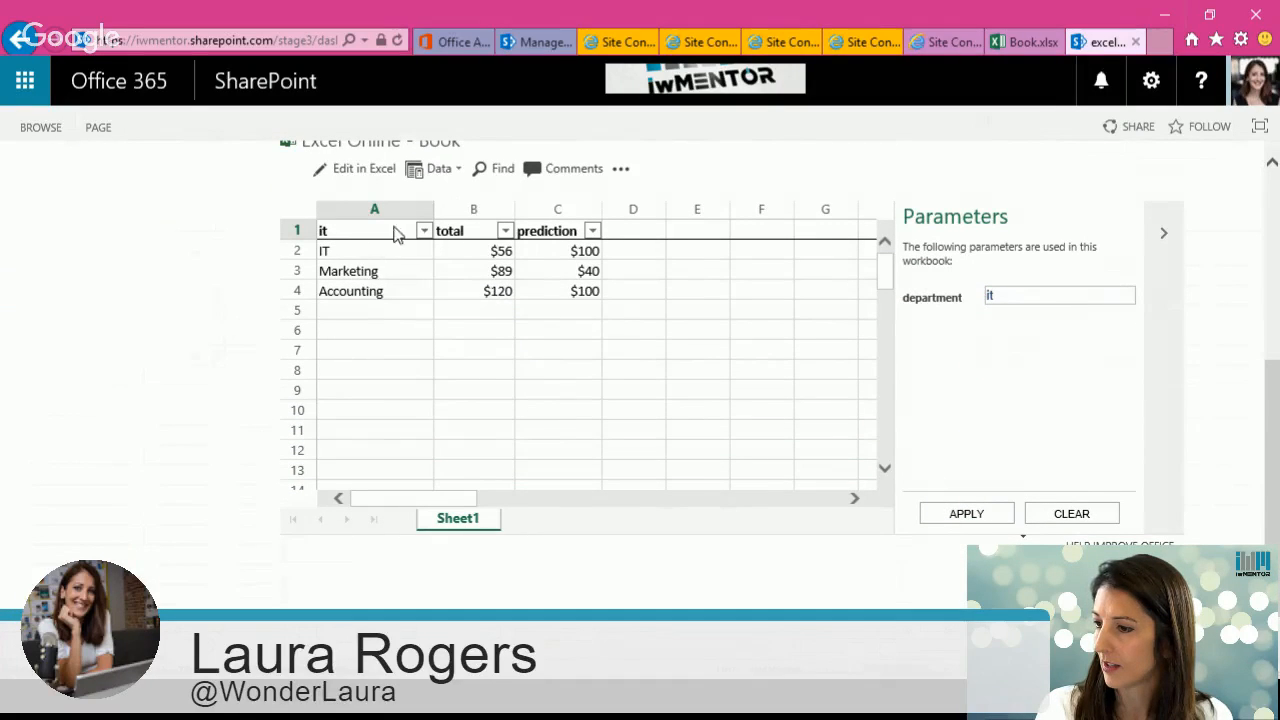
Step: Sort column A of the Excel Online web part ascending
left_click(424, 231)
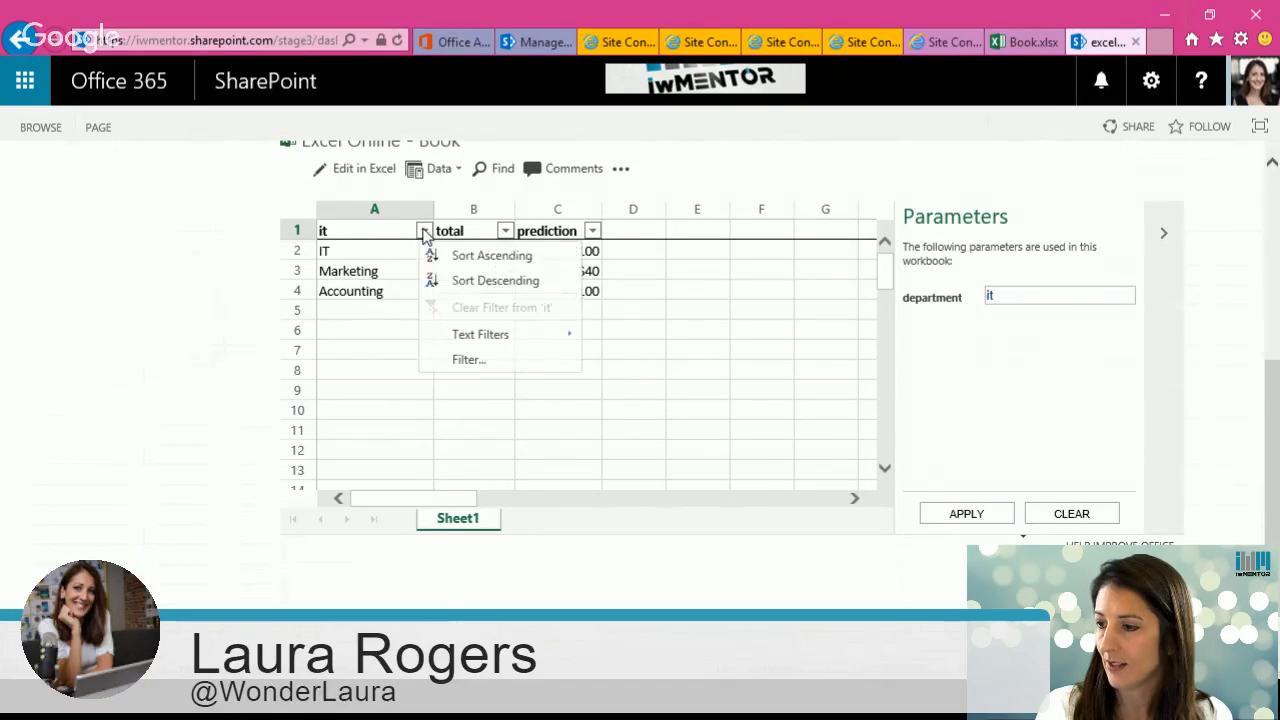
left_click(482, 256)
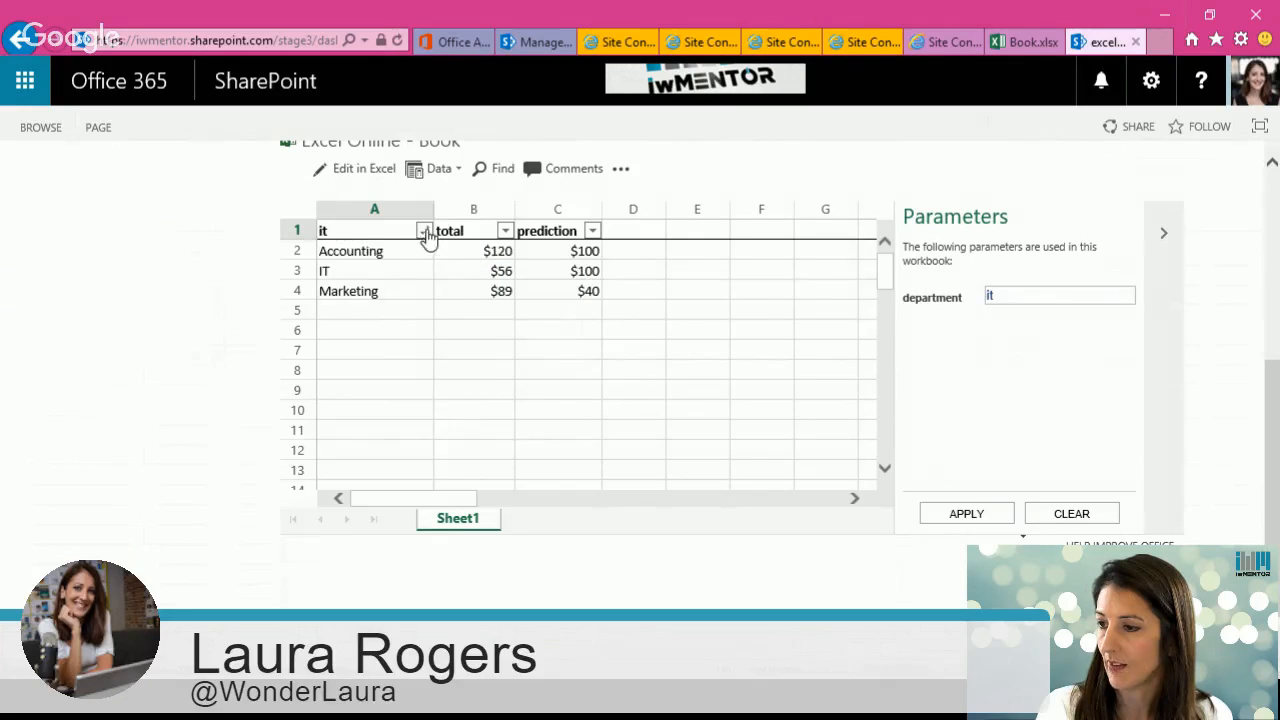
left_click(424, 232)
mouse_move(490, 342)
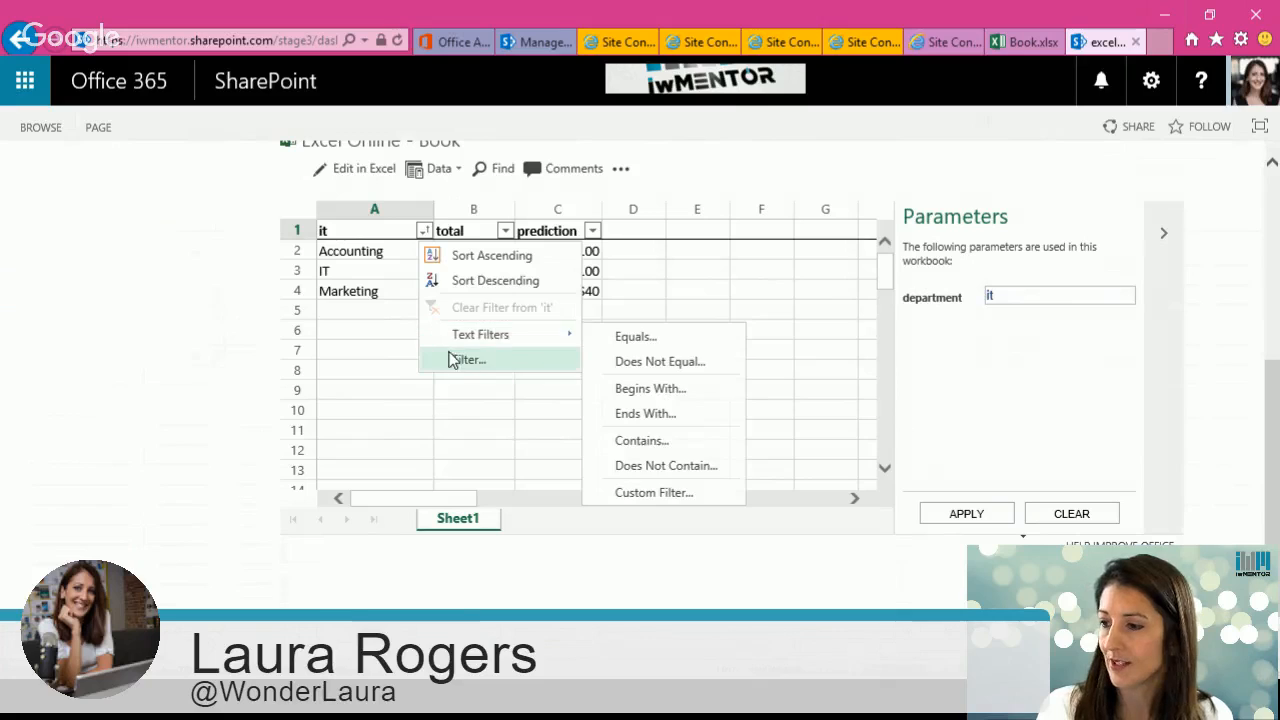
left_click(382, 251)
left_click(427, 232)
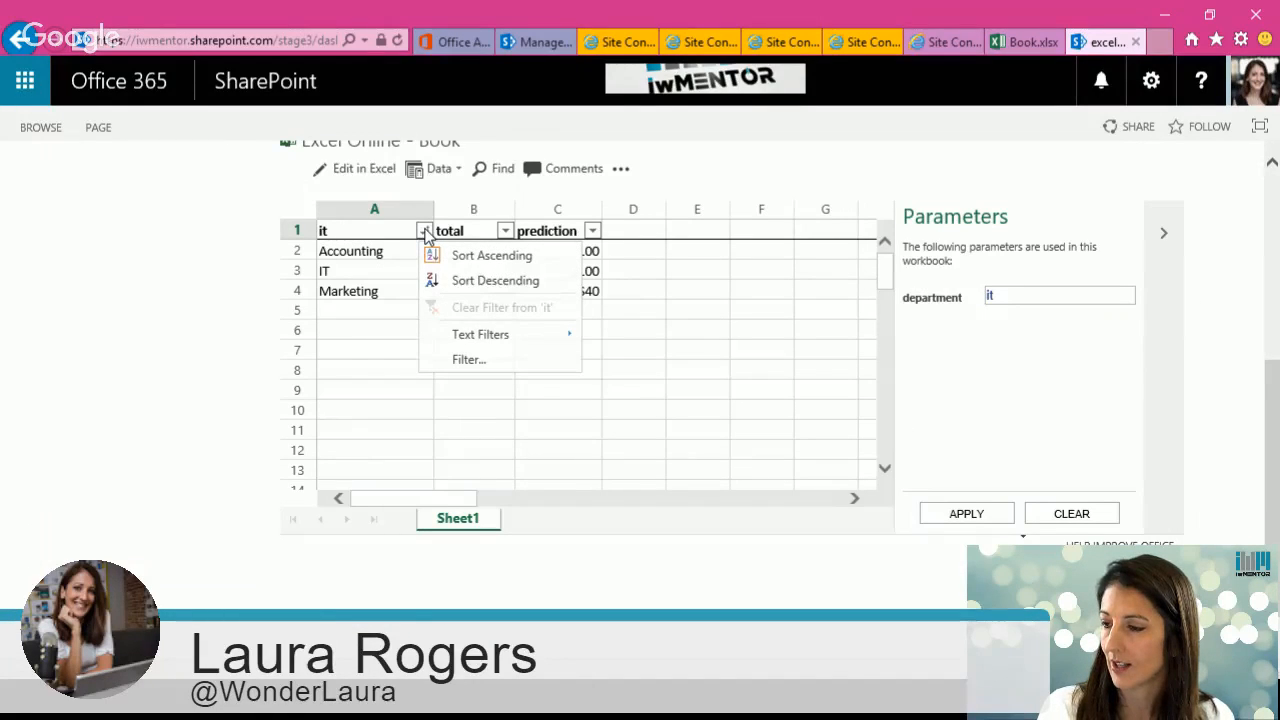
left_click(491, 255)
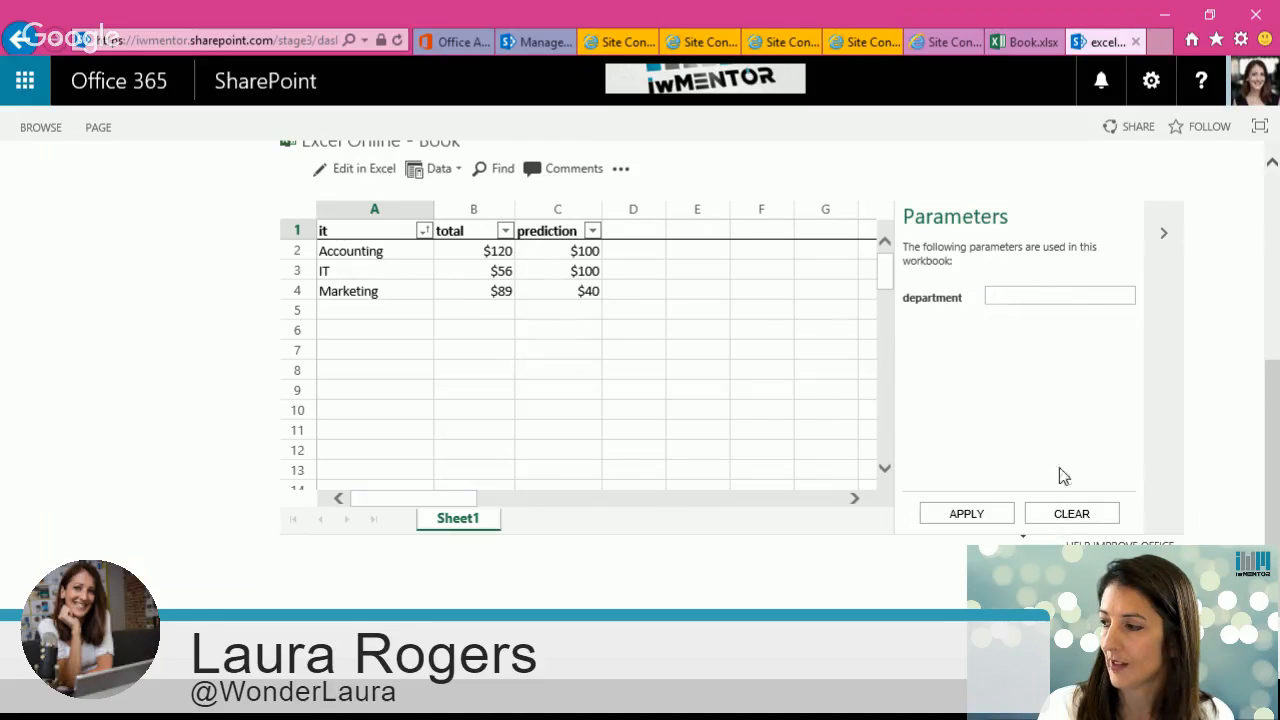
Step: Edit the page and remove the Text Filter's connection sending values to Excel Web Access
left_click_drag(1274, 415, 1261, 251)
left_click(1151, 80)
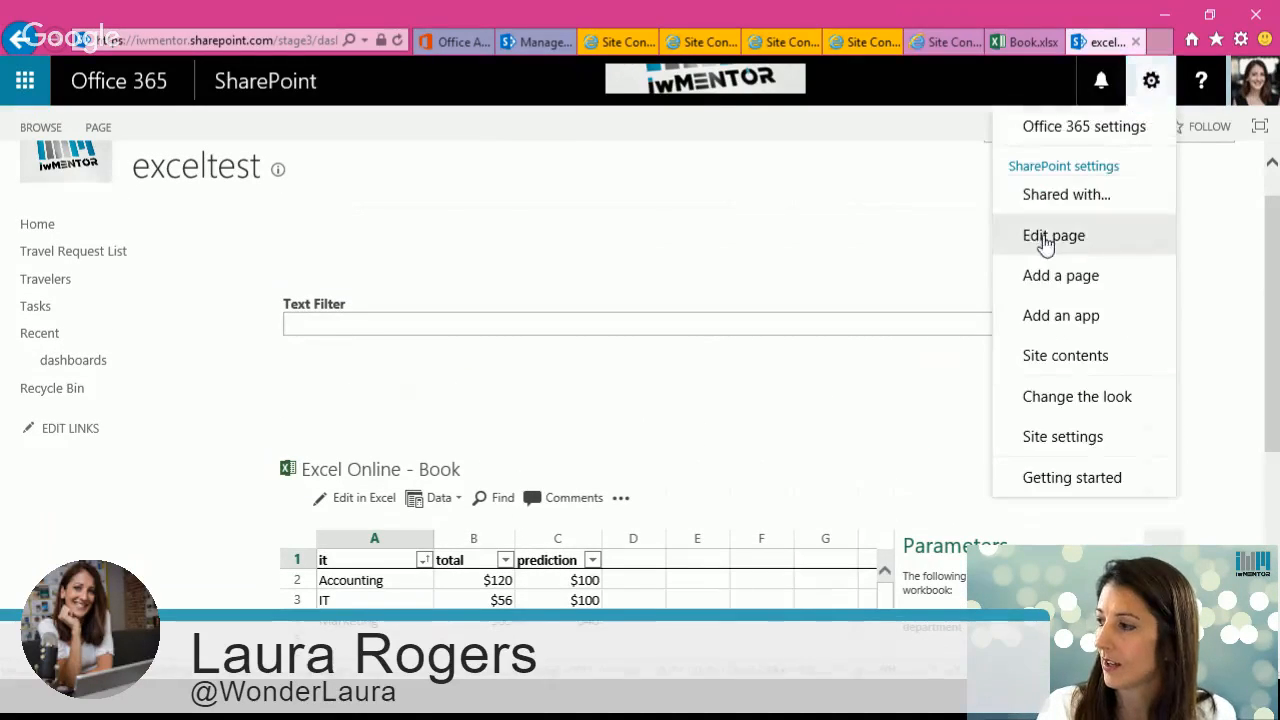
left_click(1051, 236)
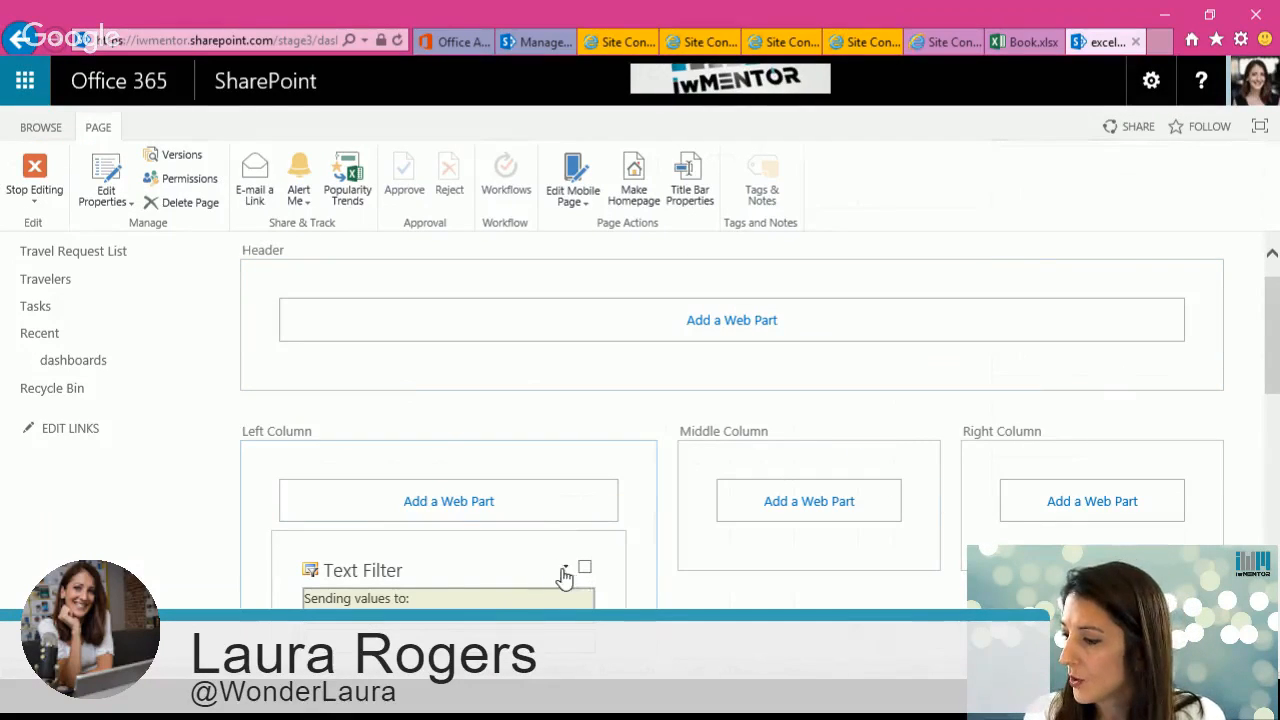
left_click(570, 570)
mouse_move(538, 603)
mouse_move(646, 589)
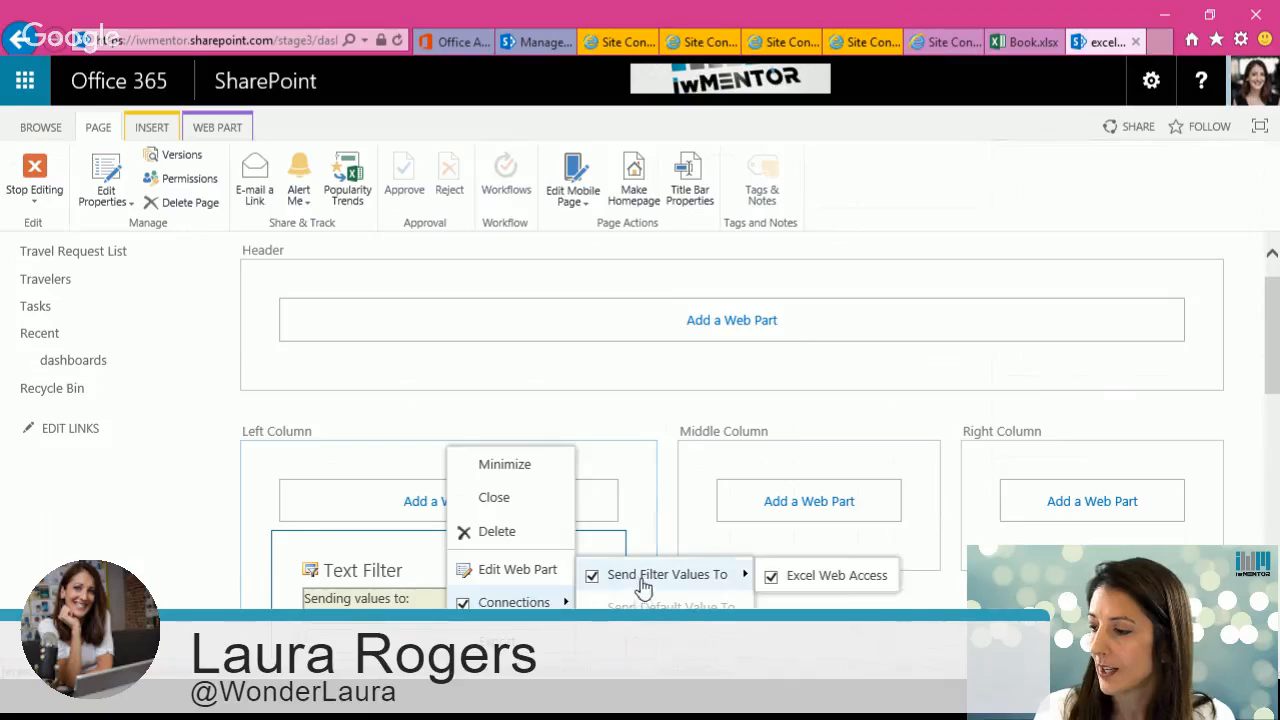
left_click(848, 585)
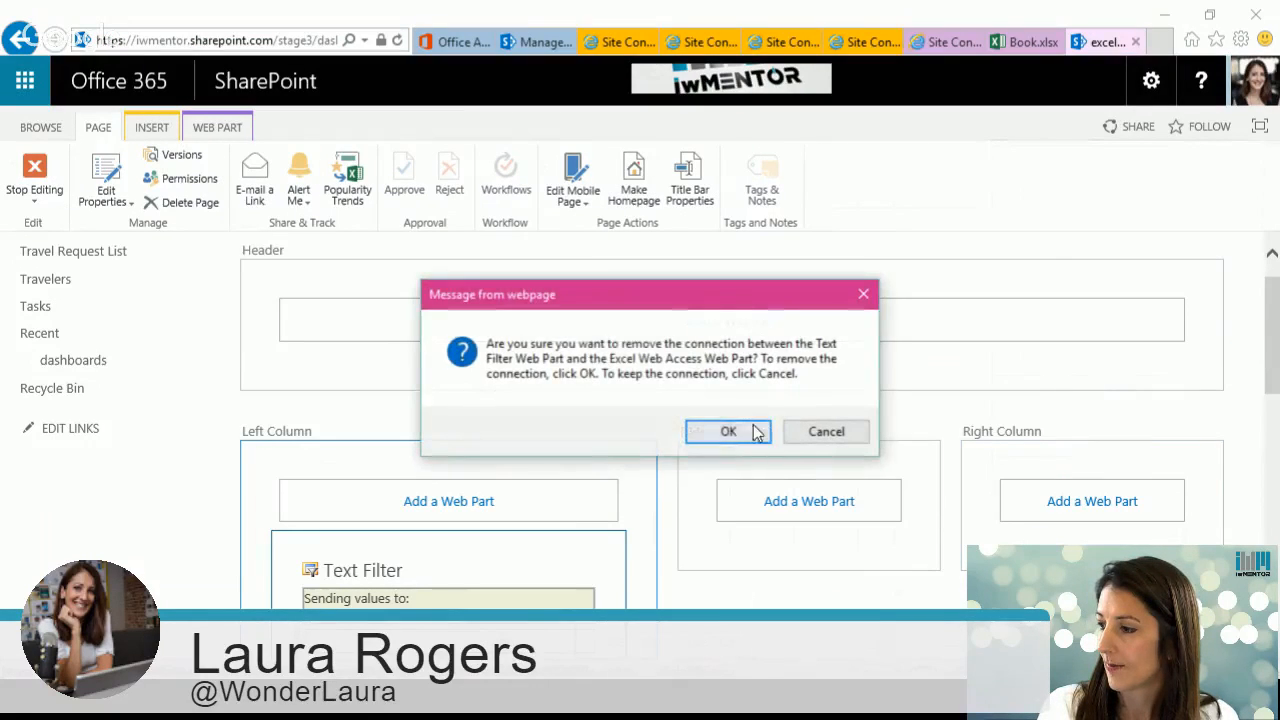
left_click(720, 431)
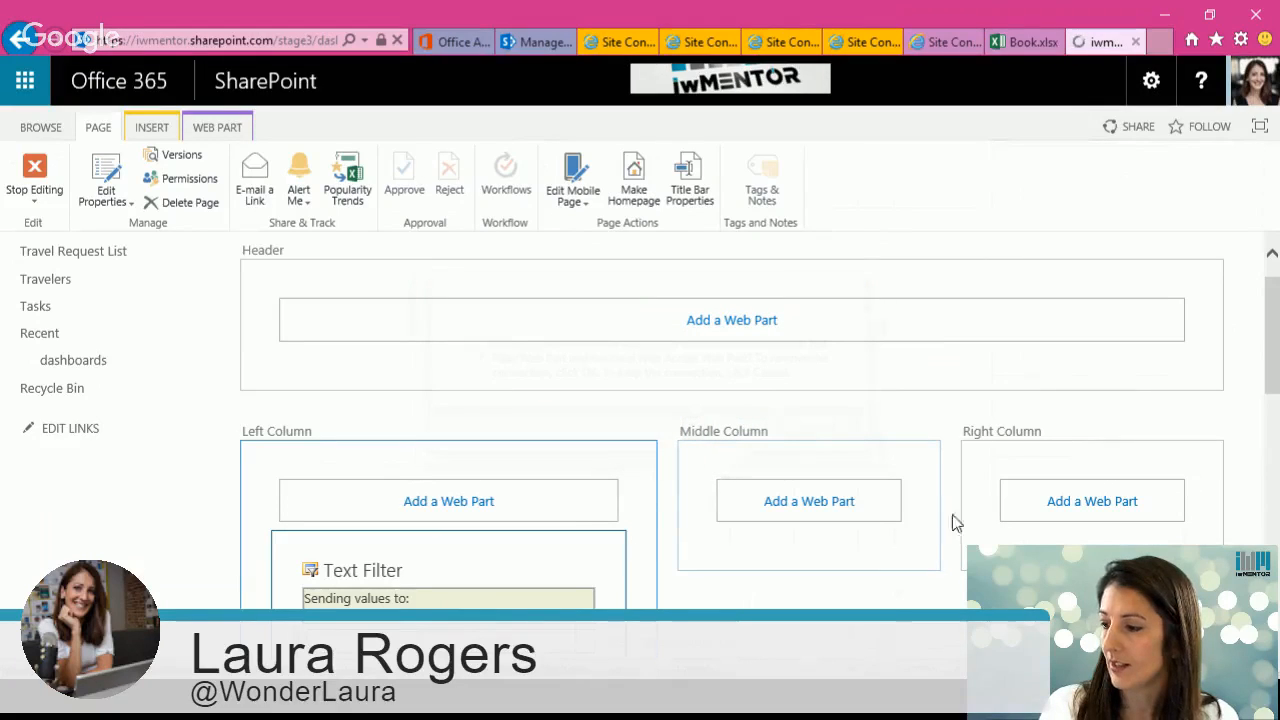
Step: Connect the Text Filter to the Excel Web Access web part as filter values for its department parameter
left_click_drag(1275, 363, 1275, 520)
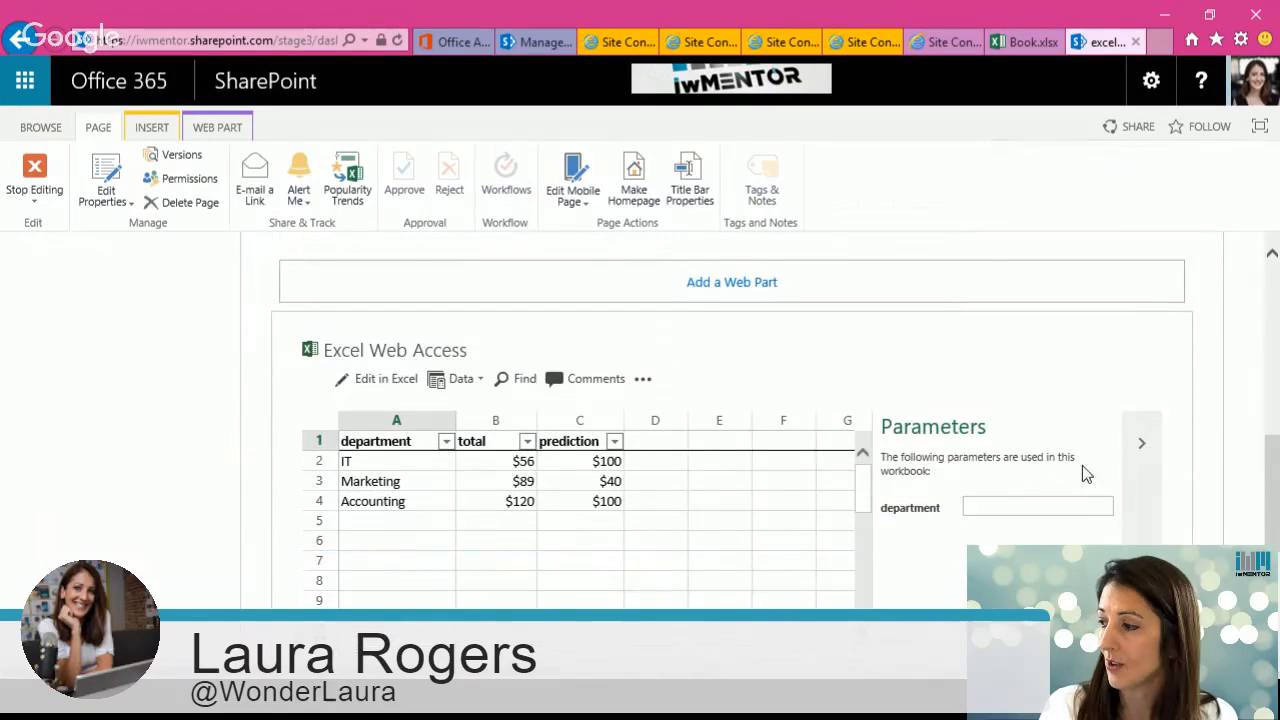
left_click(1133, 350)
mouse_move(1057, 509)
mouse_move(960, 513)
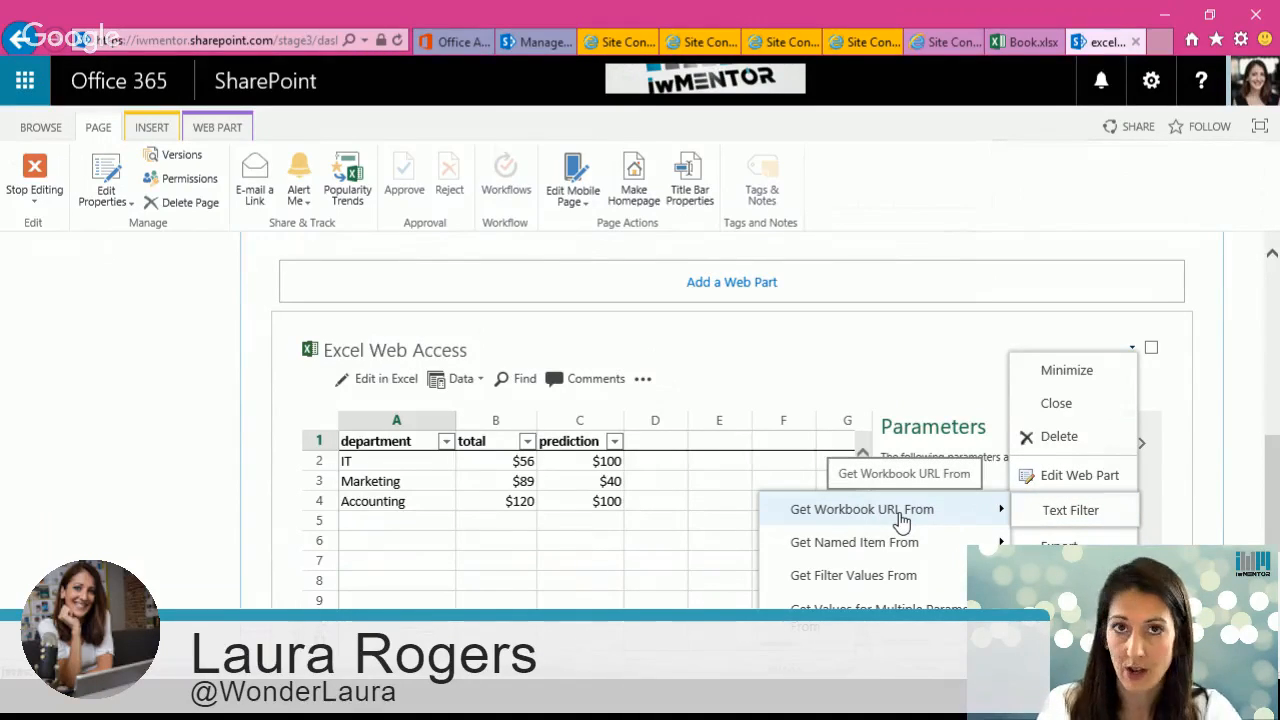
mouse_move(889, 548)
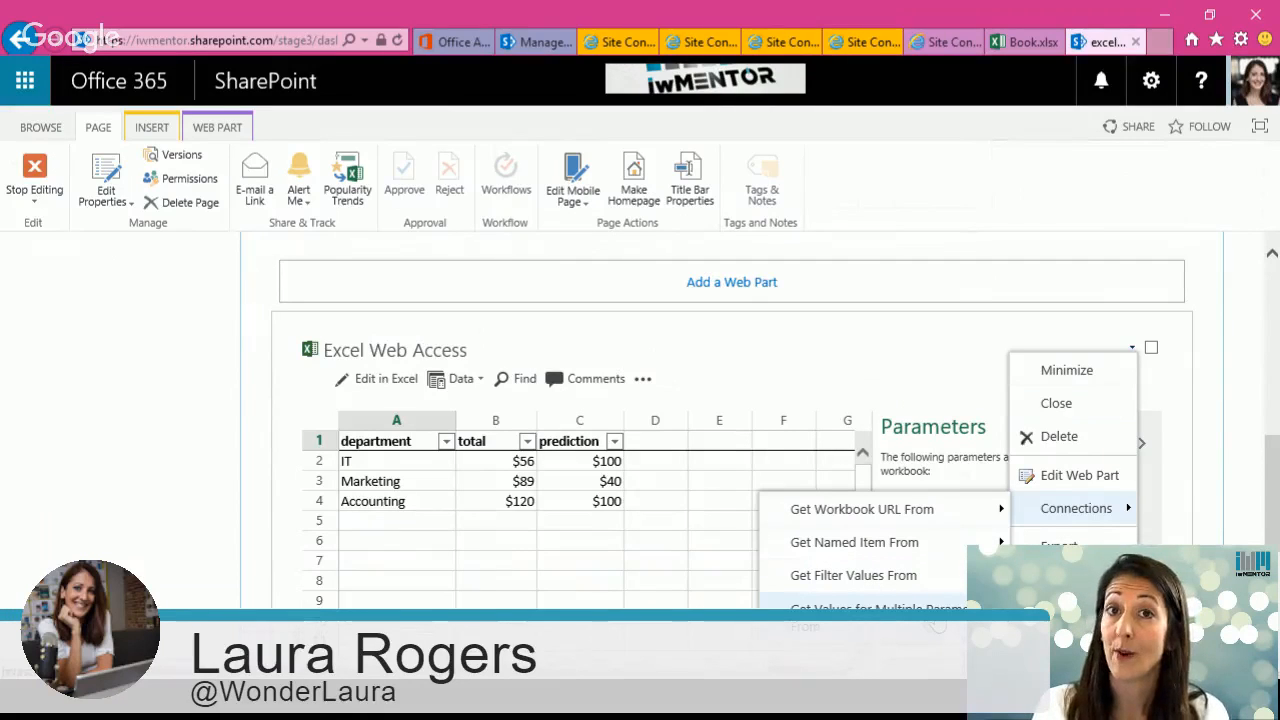
left_click(912, 576)
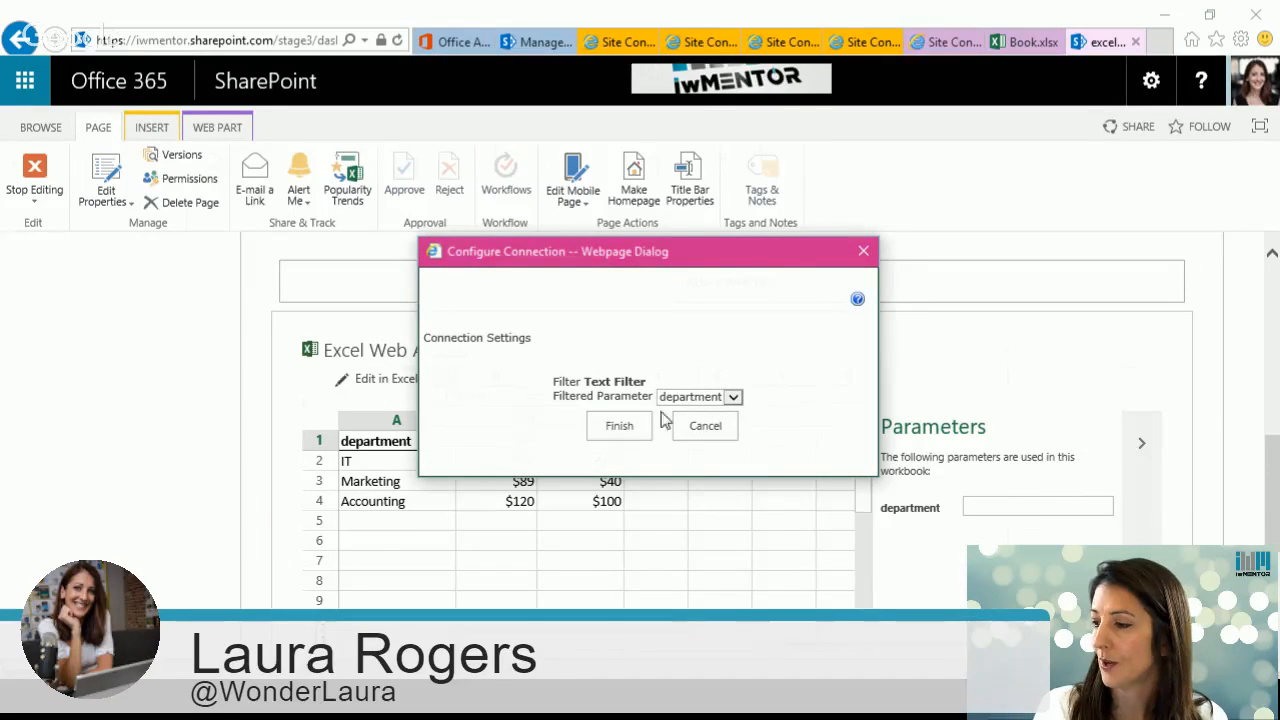
left_click(620, 426)
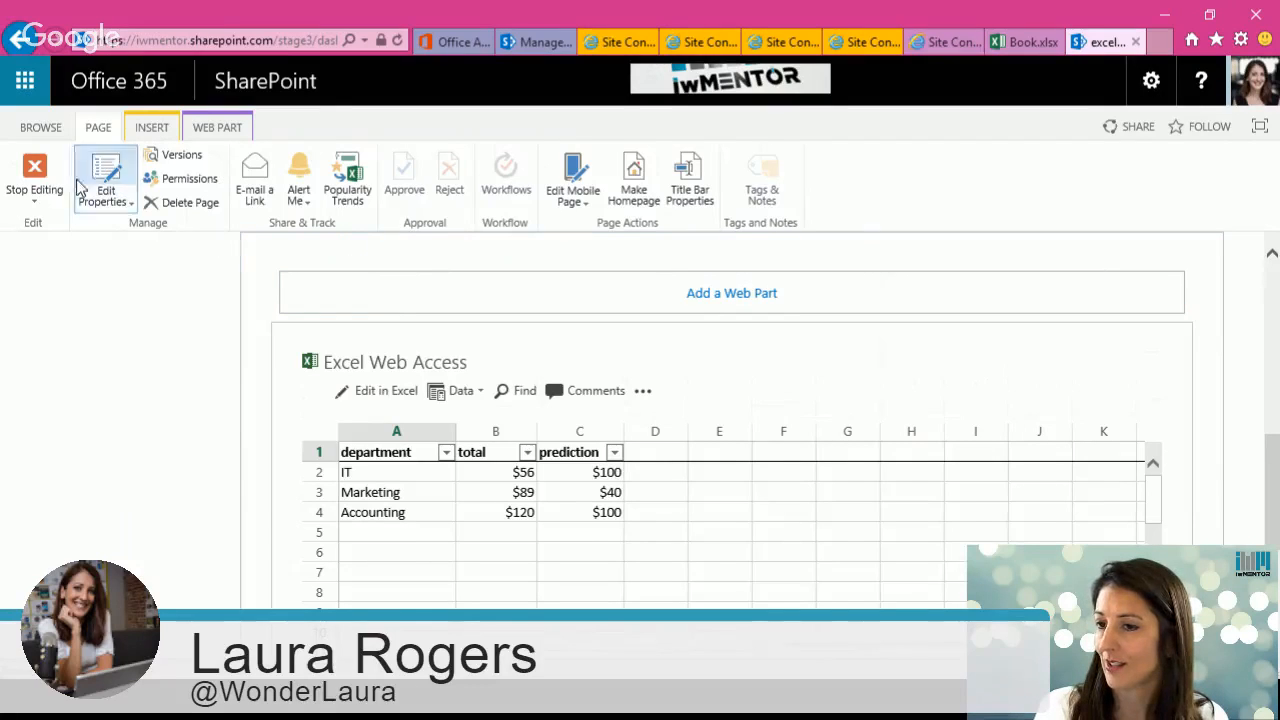
Step: Stop editing the page and enter it in the Text Filter
left_click(44, 174)
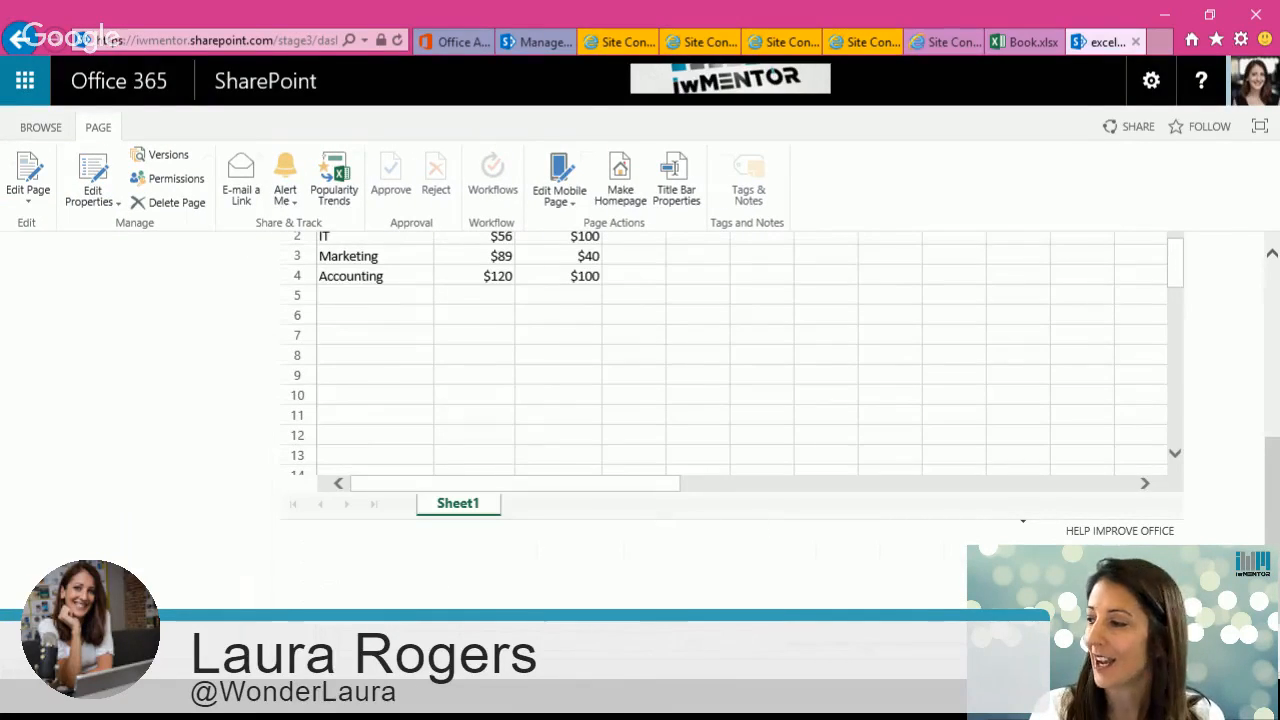
left_click_drag(1272, 510, 1266, 310)
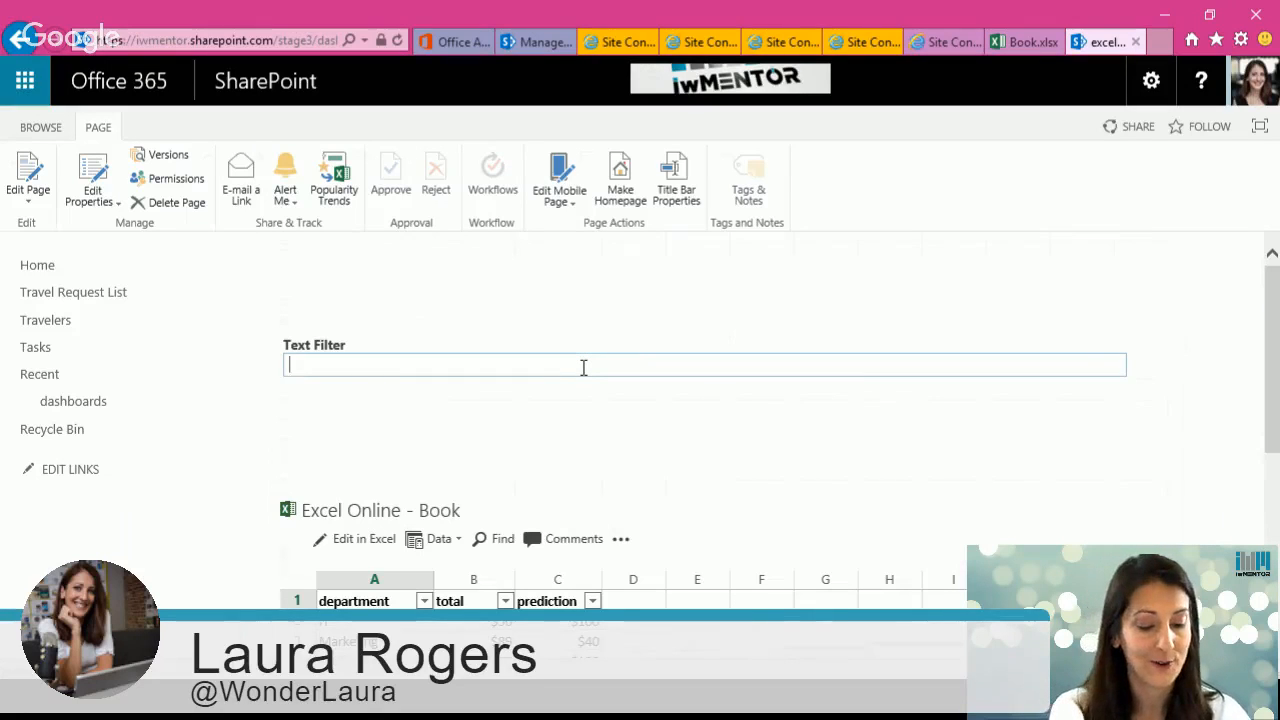
type("t")
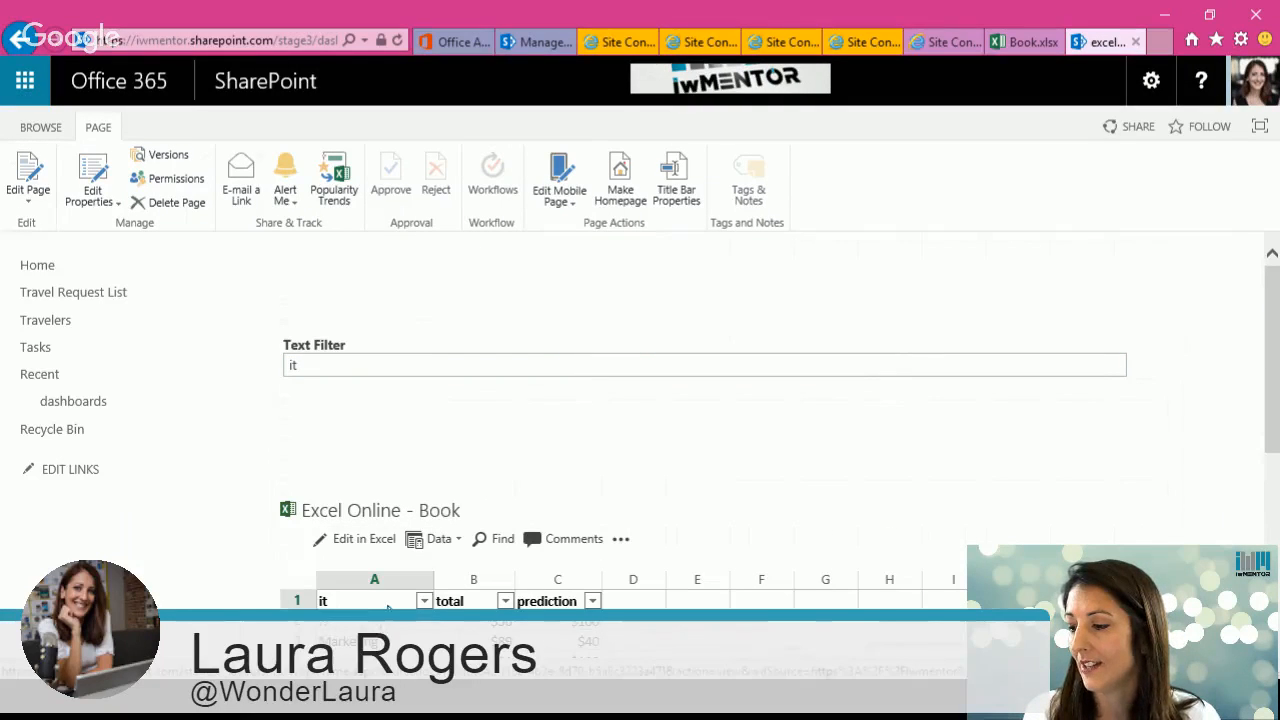
Step: Examine the Excel Online web part's header and rows after applying the filter value
scroll(1272, 432, "down", 3)
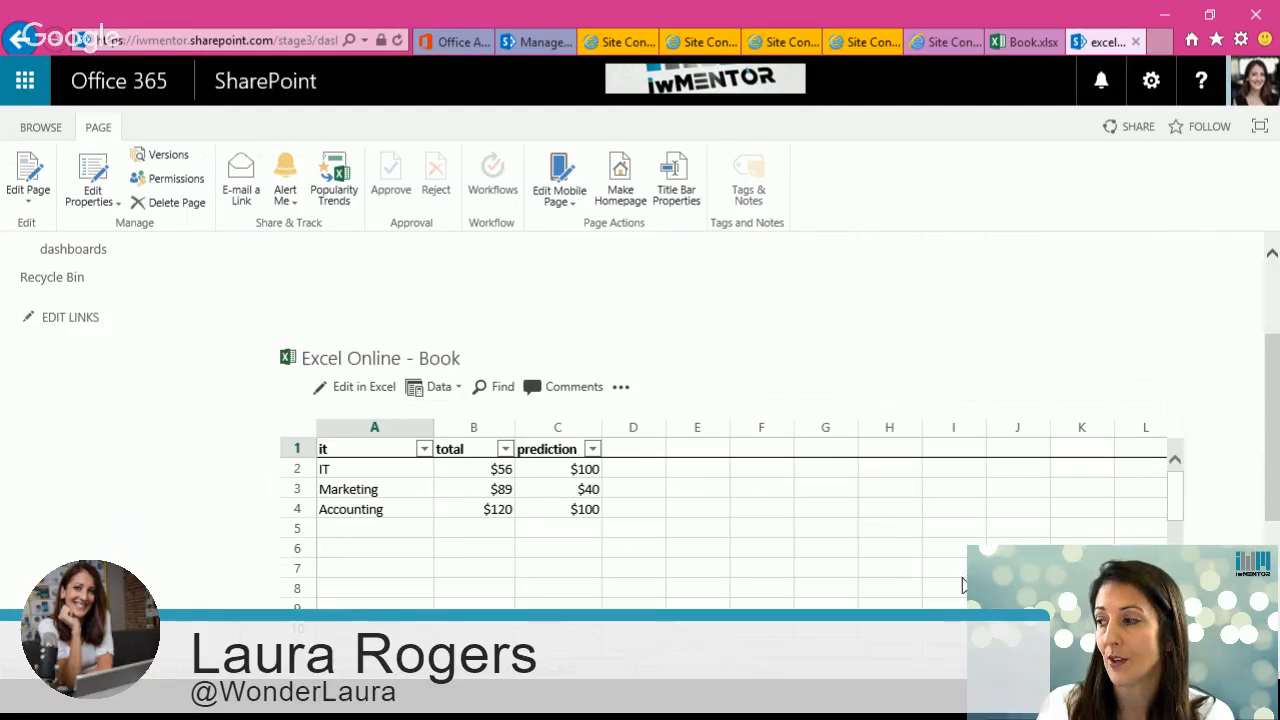
left_click_drag(1273, 385, 1272, 349)
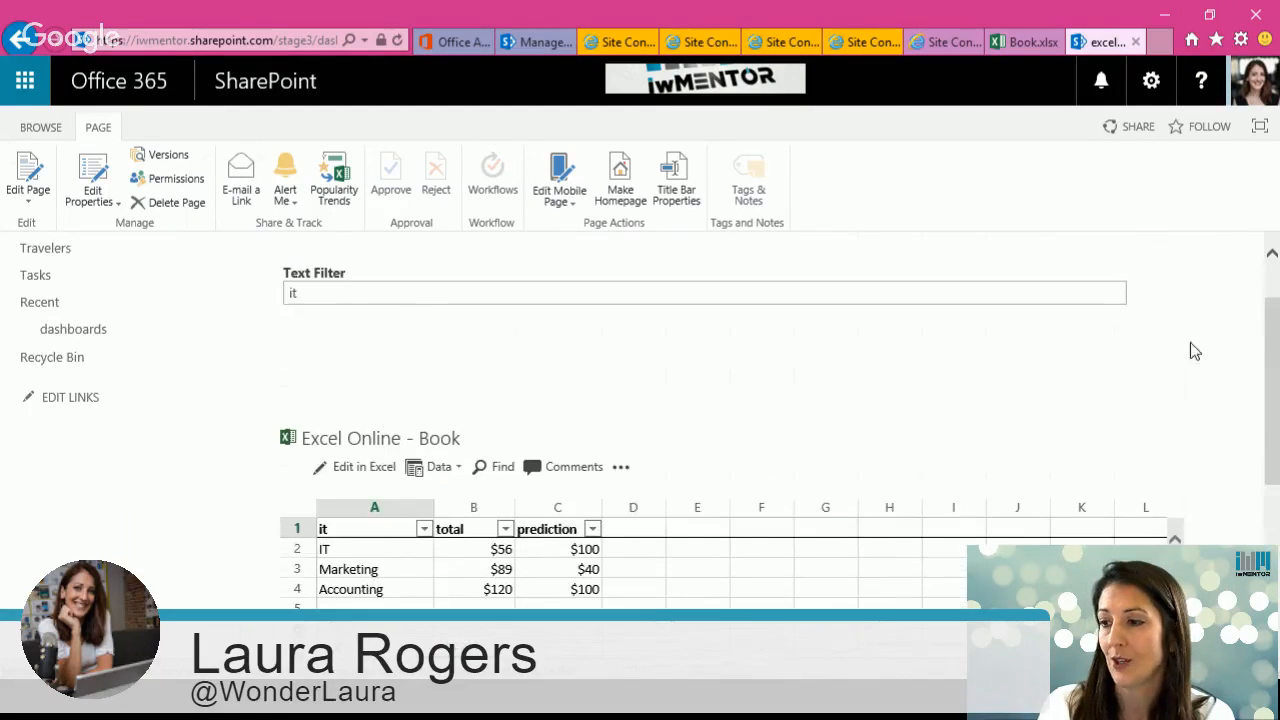
left_click_drag(1274, 456, 1273, 541)
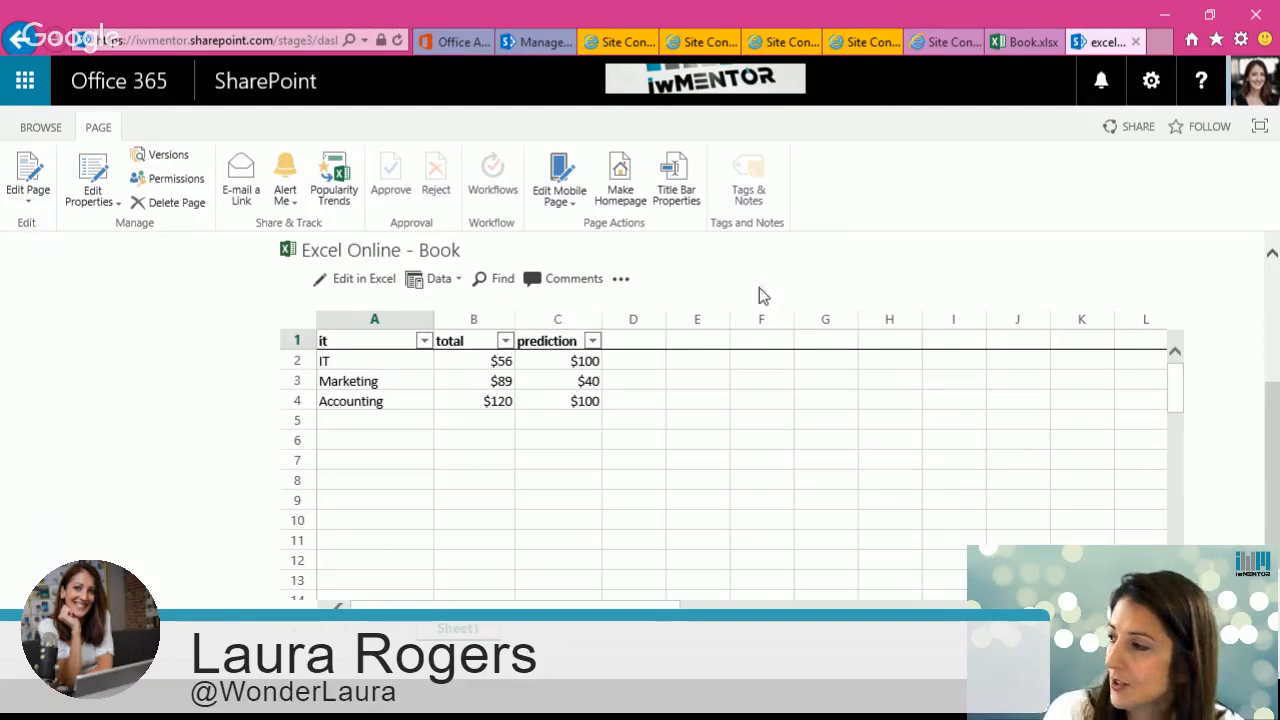
scroll(1230, 282, "up", 3)
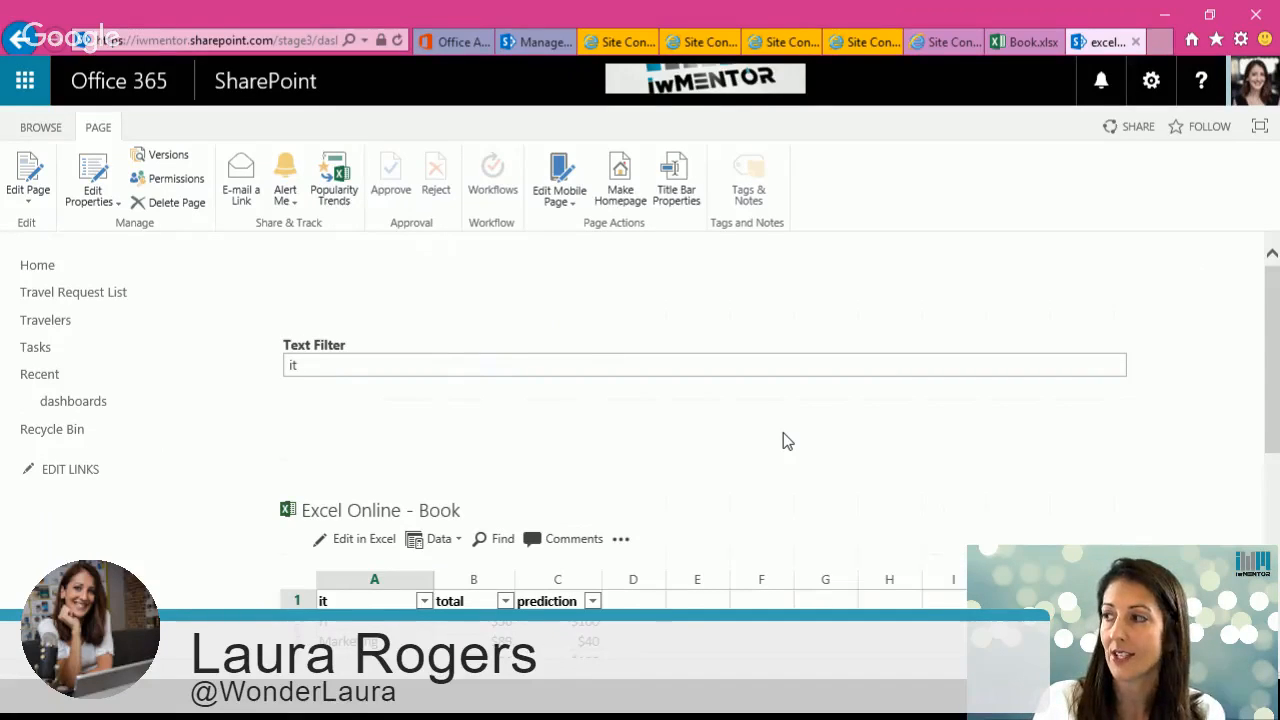
left_click(270, 40)
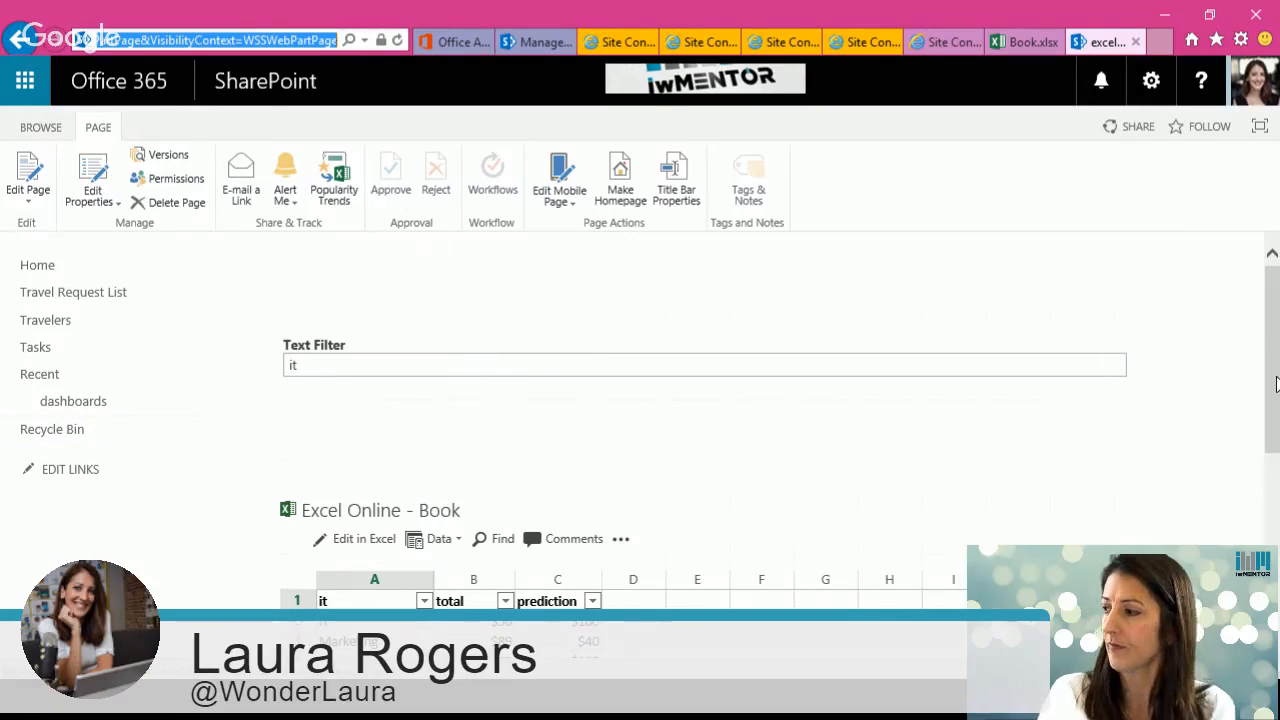
left_click_drag(1276, 384, 1274, 497)
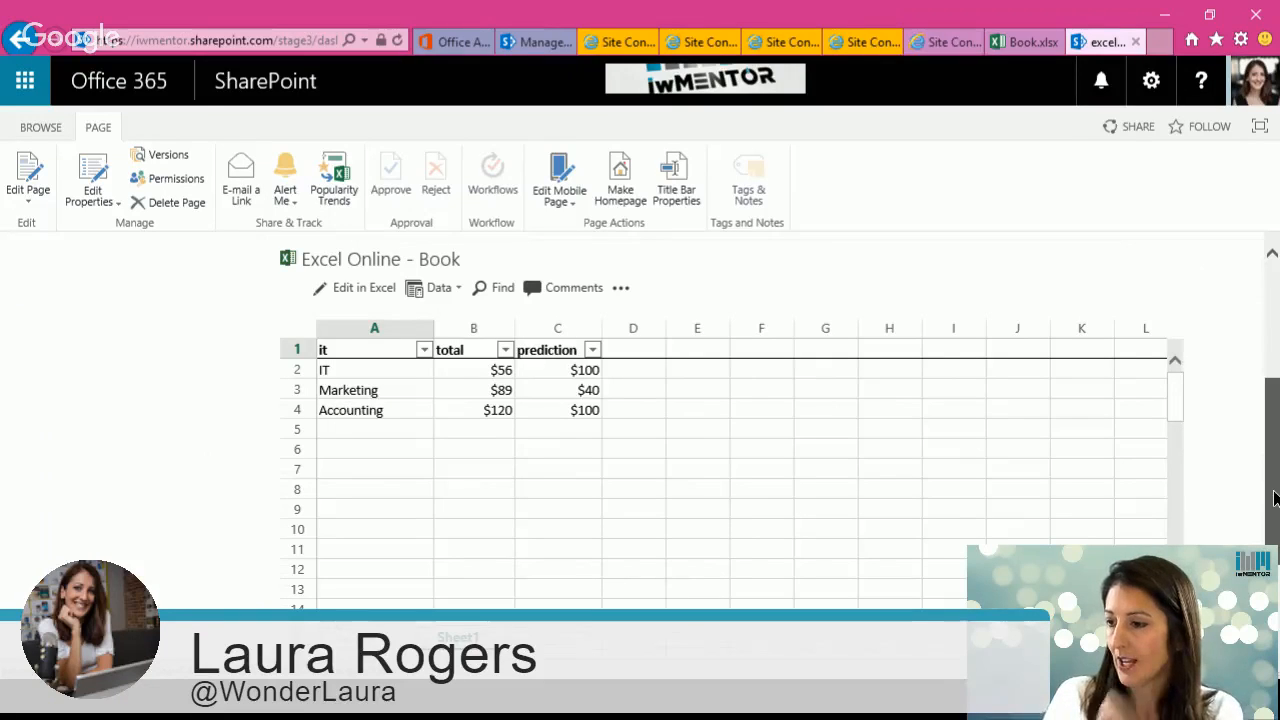
left_click_drag(1276, 497, 1278, 380)
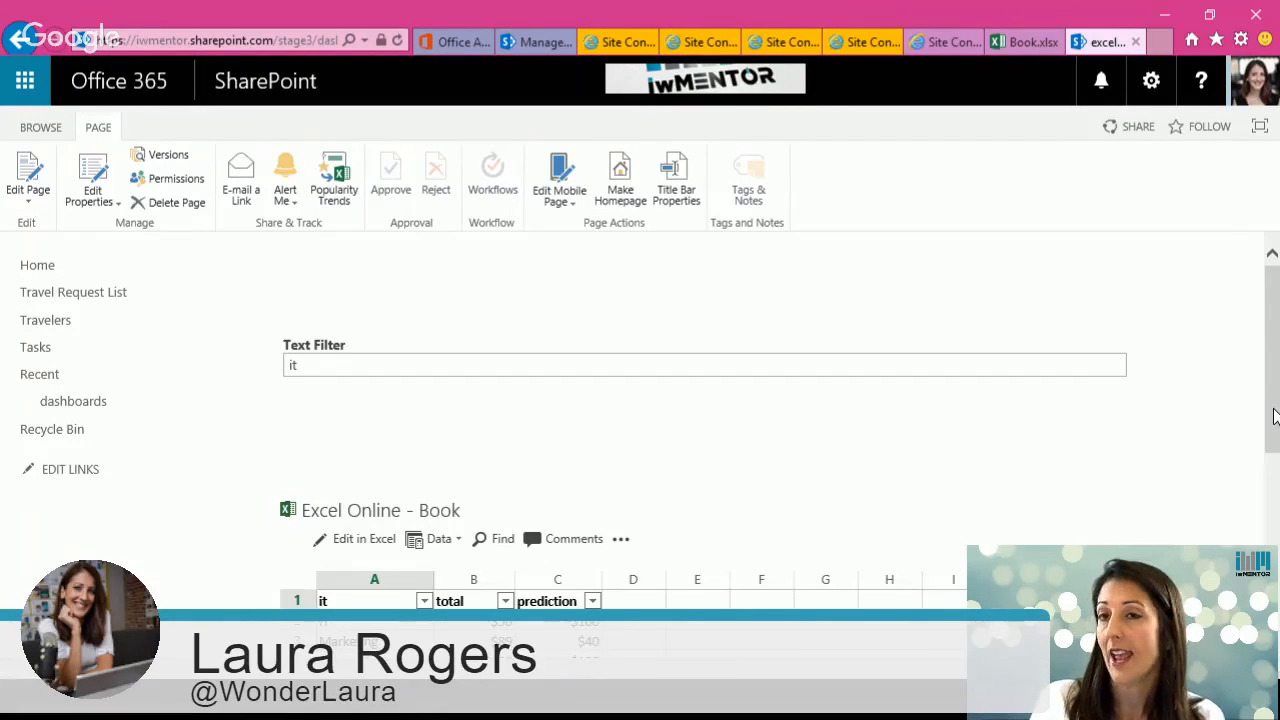
left_click_drag(1275, 416, 1275, 494)
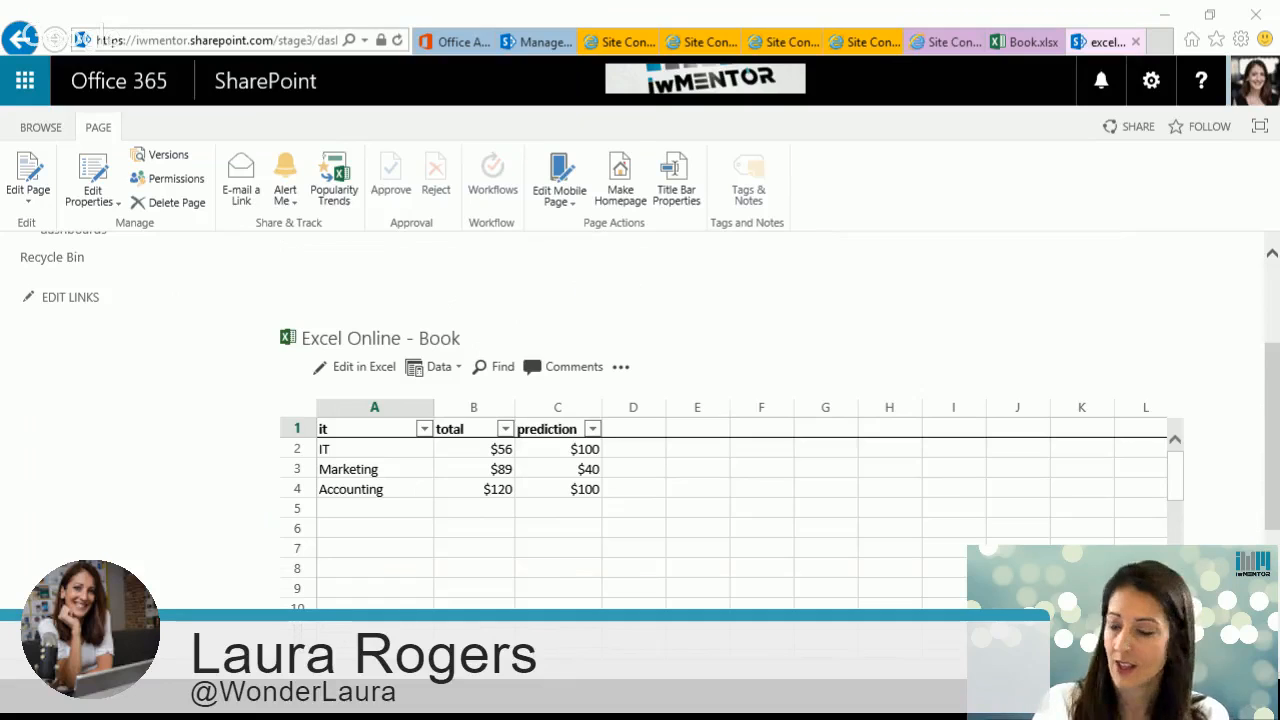
left_click(1274, 326)
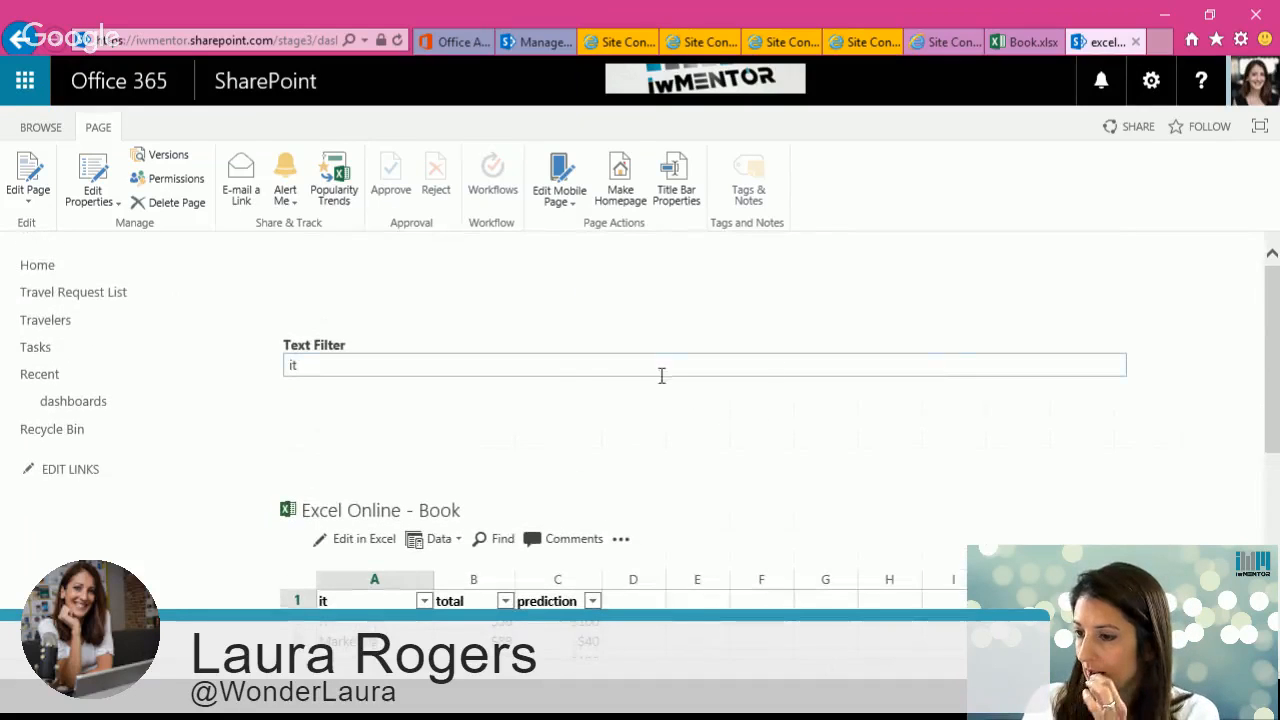
Step: Open the dashboards library from Site Contents and select the vp approval page
left_click(1150, 84)
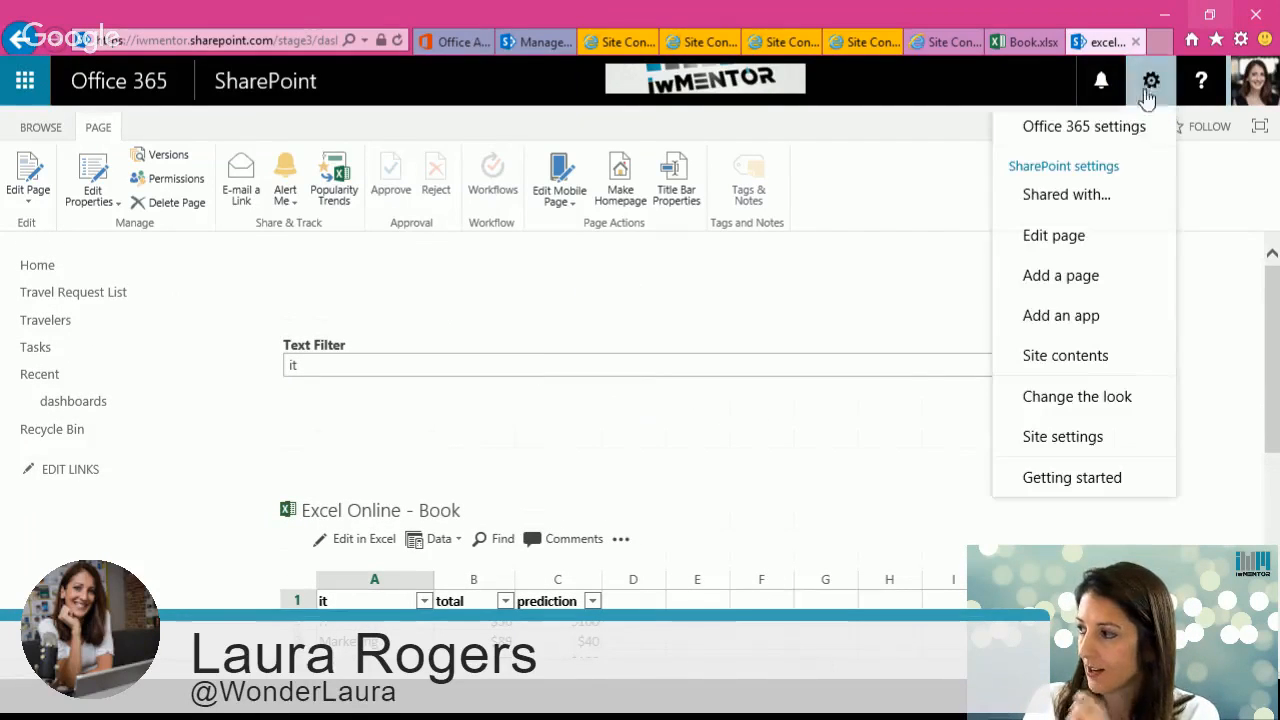
left_click(1107, 357)
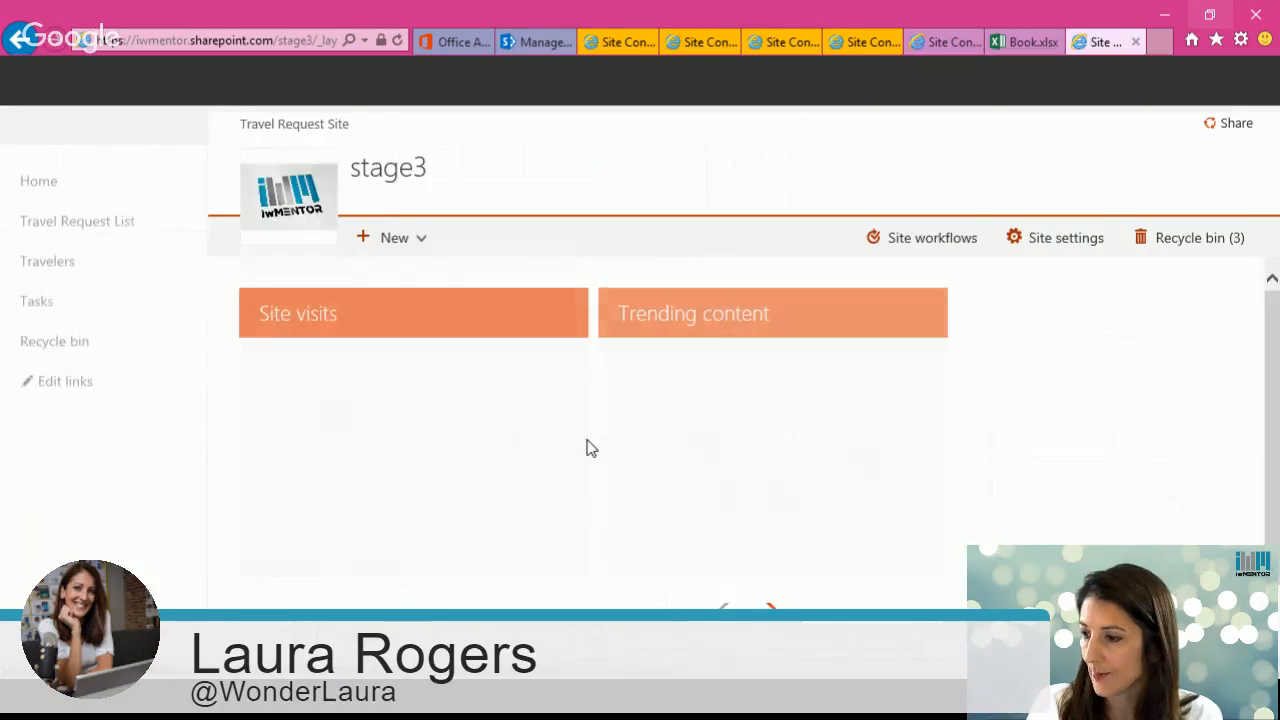
scroll(1237, 466, "down", 3)
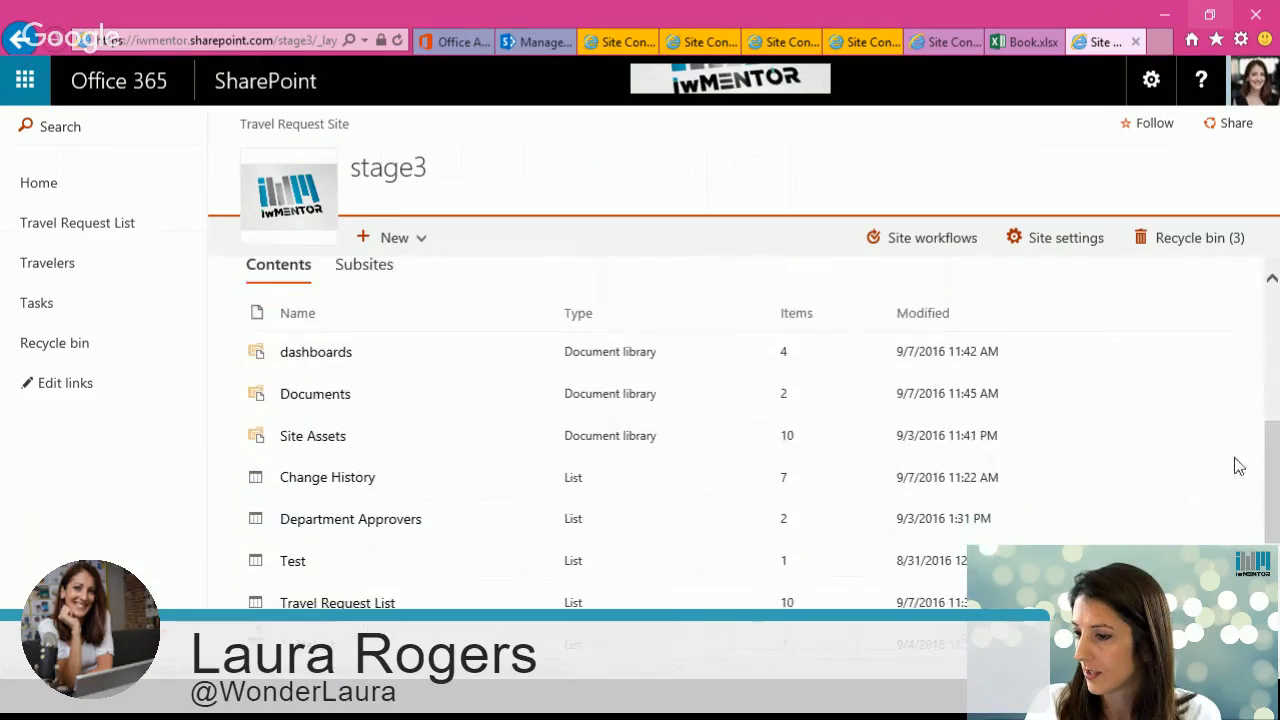
left_click(318, 355)
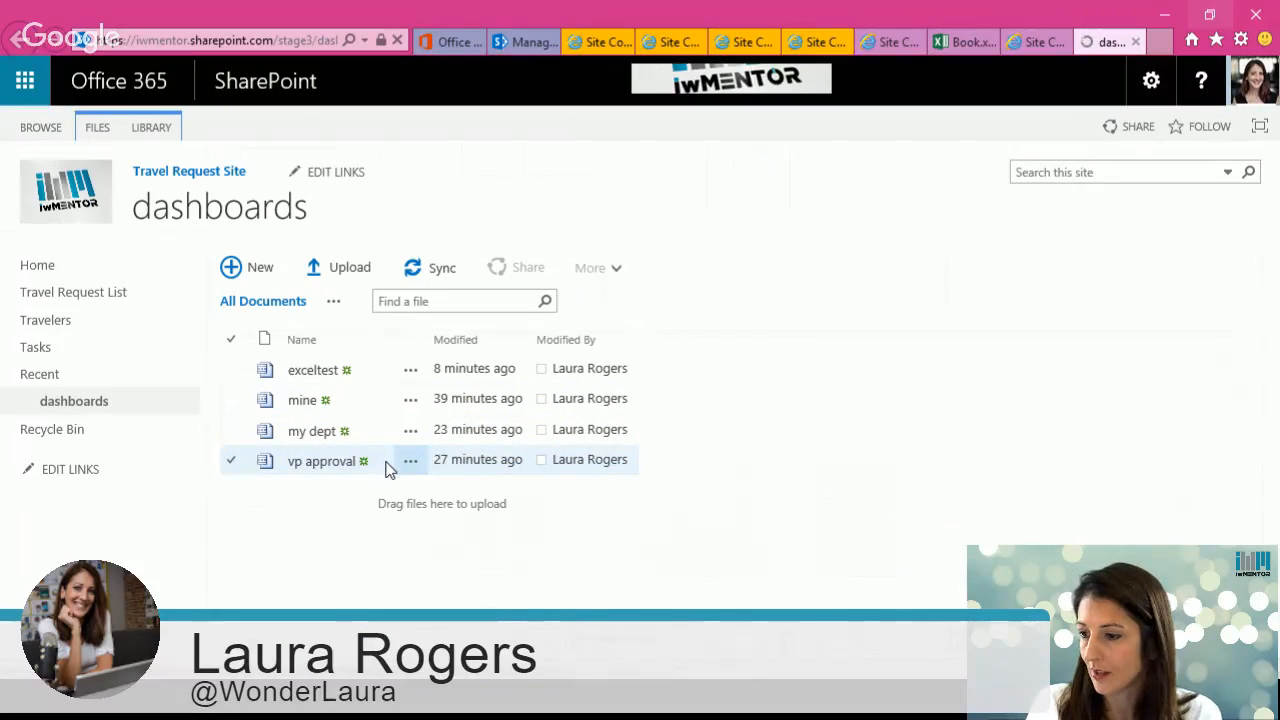
left_click(386, 466)
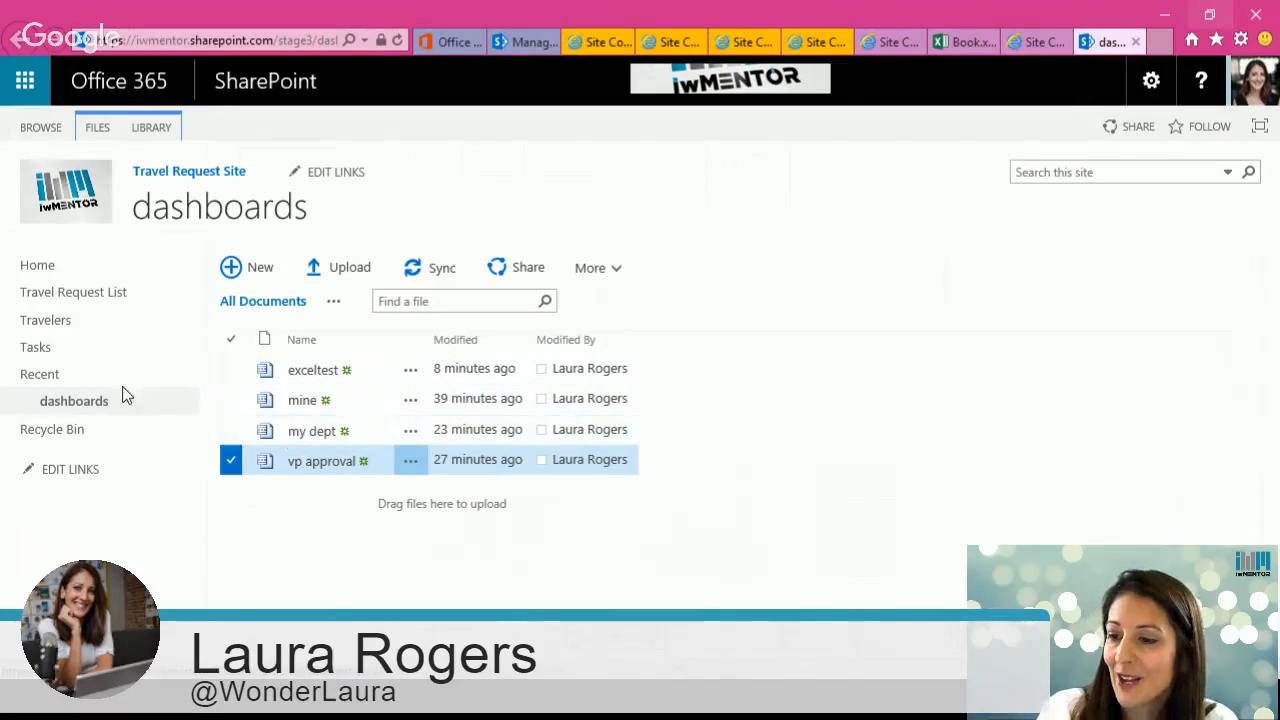
Step: Open the traveler's Dashboard page from the Dashboard link in the Travelers list
left_click(38, 265)
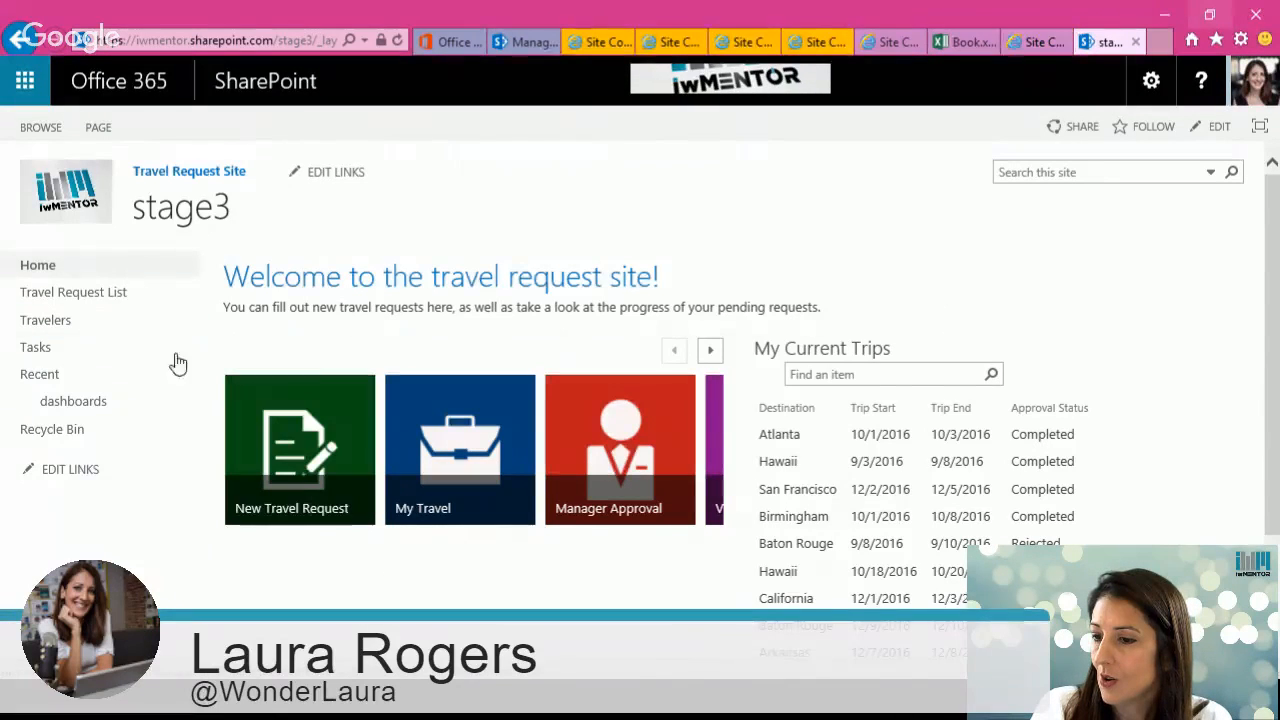
left_click(85, 293)
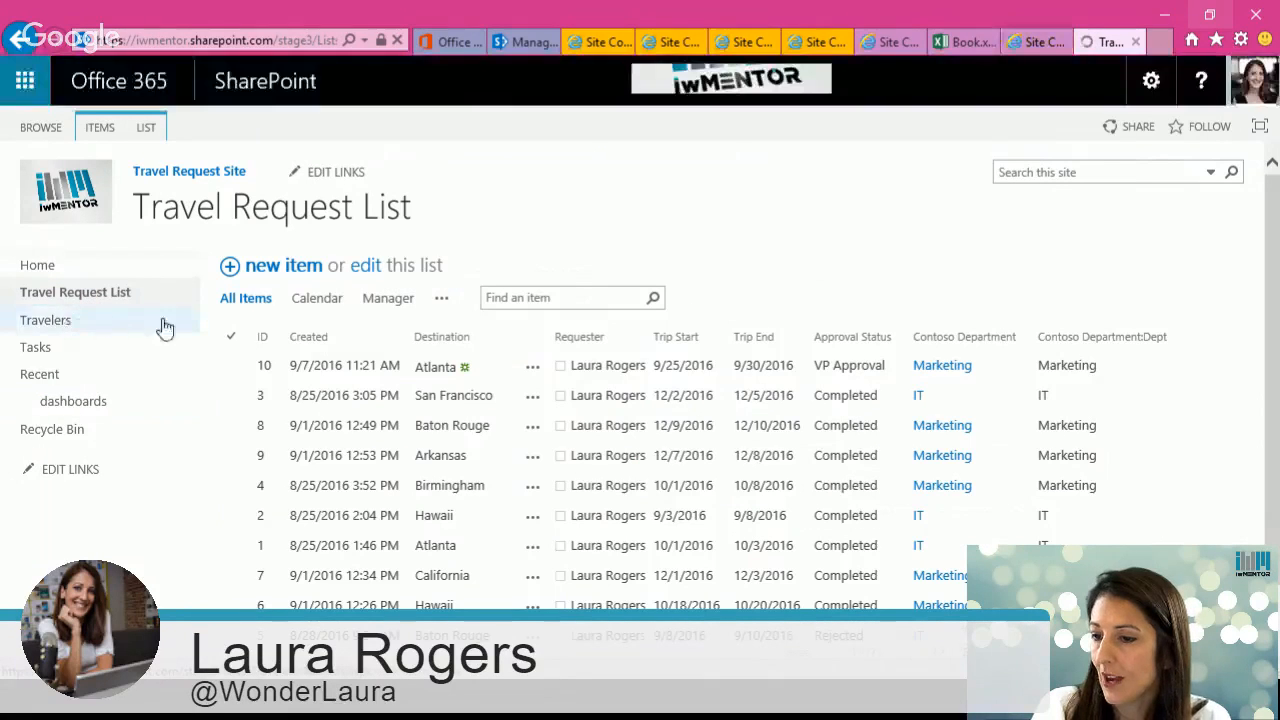
left_click(63, 322)
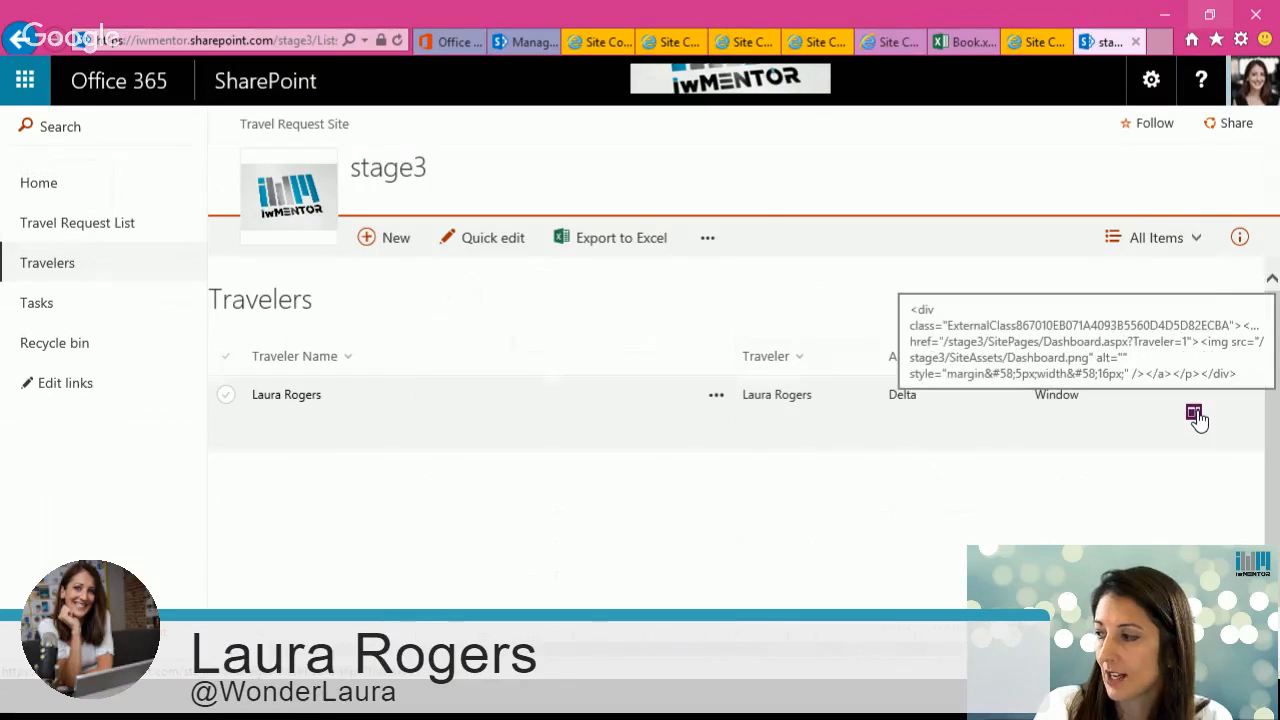
left_click(1195, 416)
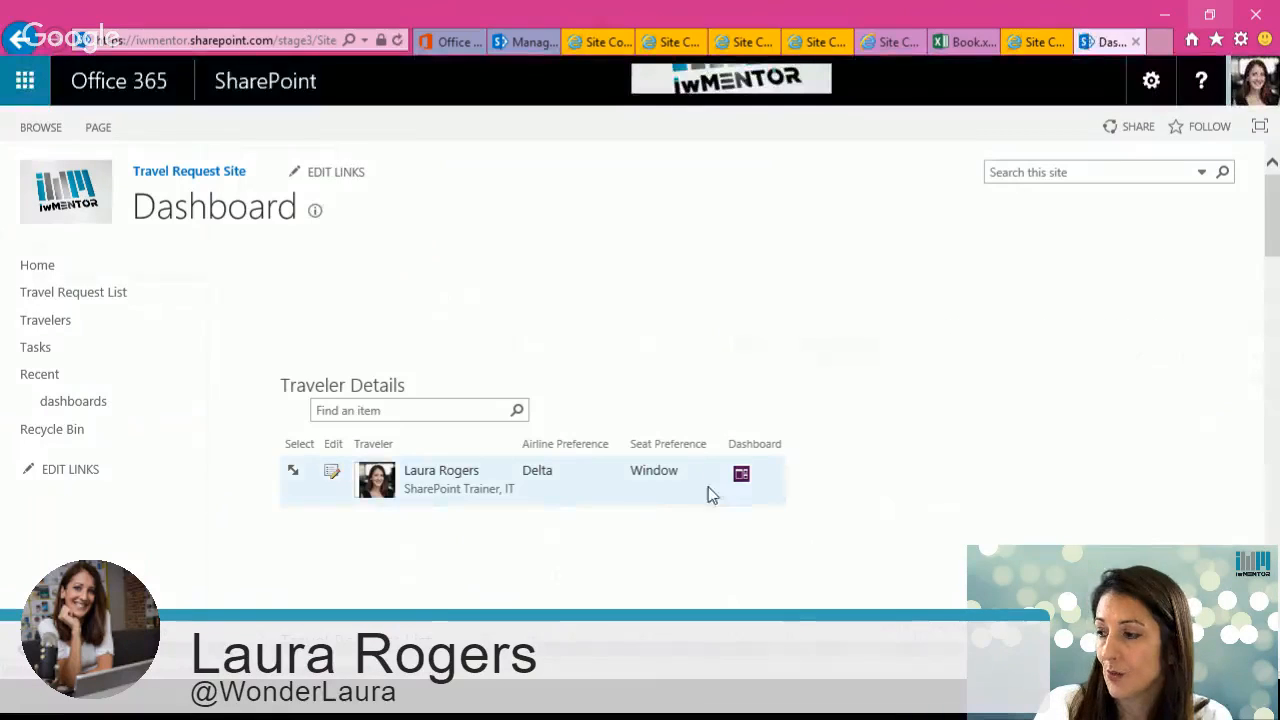
Step: Examine the Dashboard page's address, its web parts, and the Book workbook open in Excel Online
left_click(322, 44)
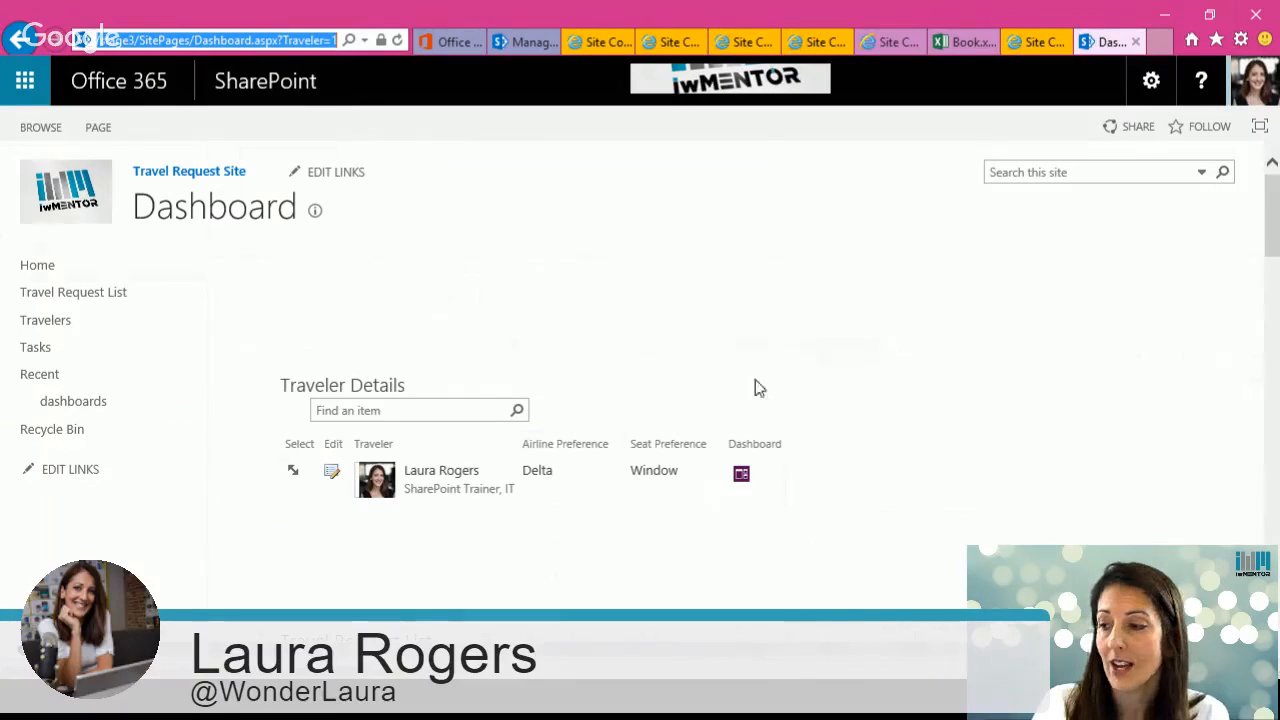
left_click_drag(1273, 236, 1273, 200)
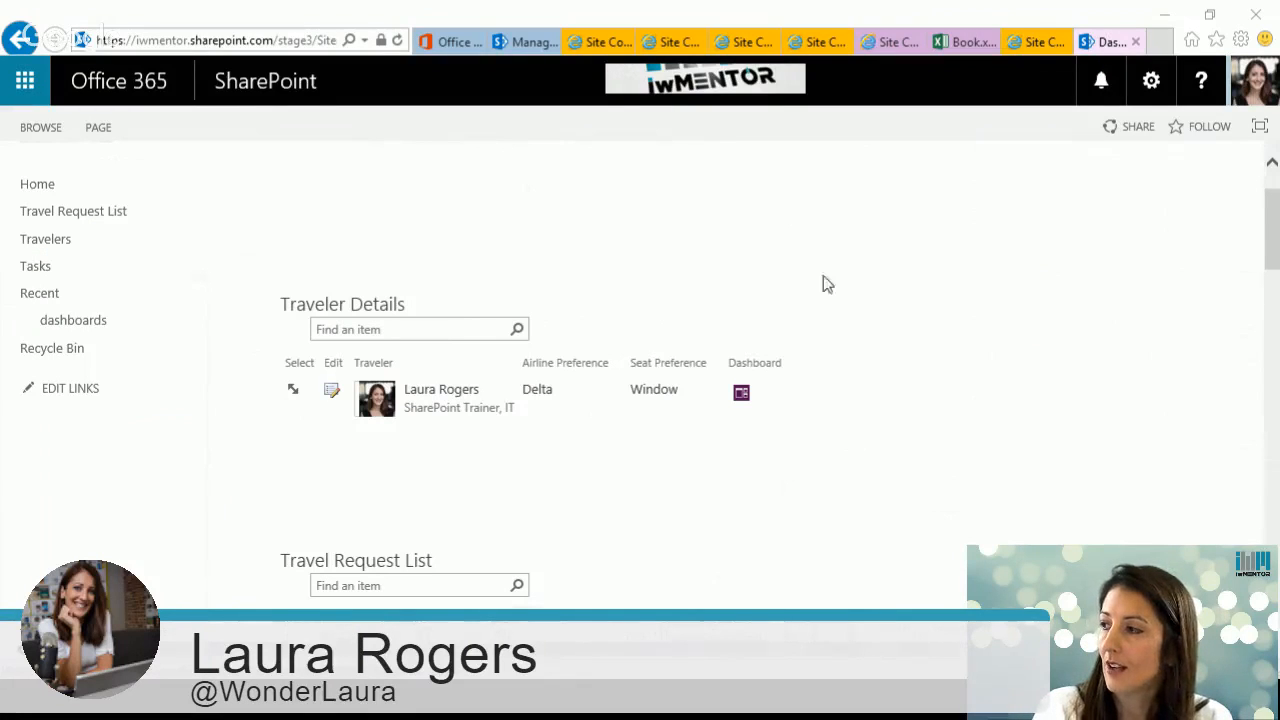
left_click(968, 46)
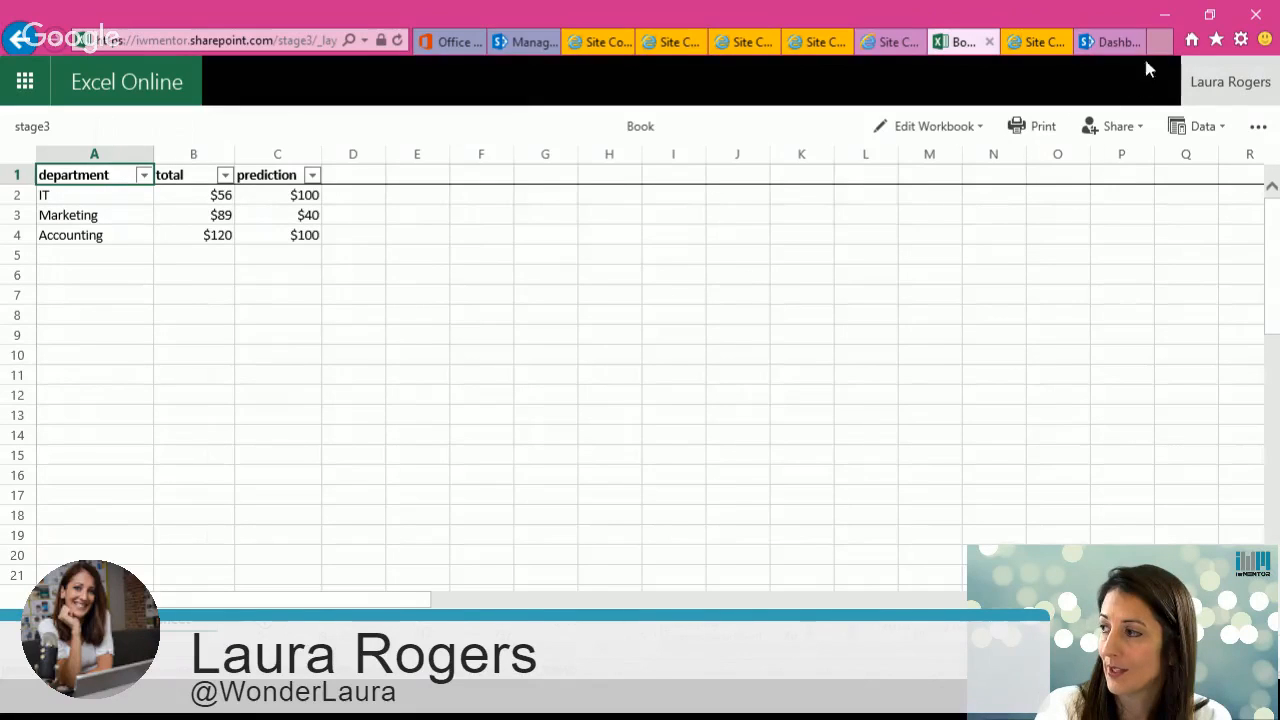
left_click(1112, 41)
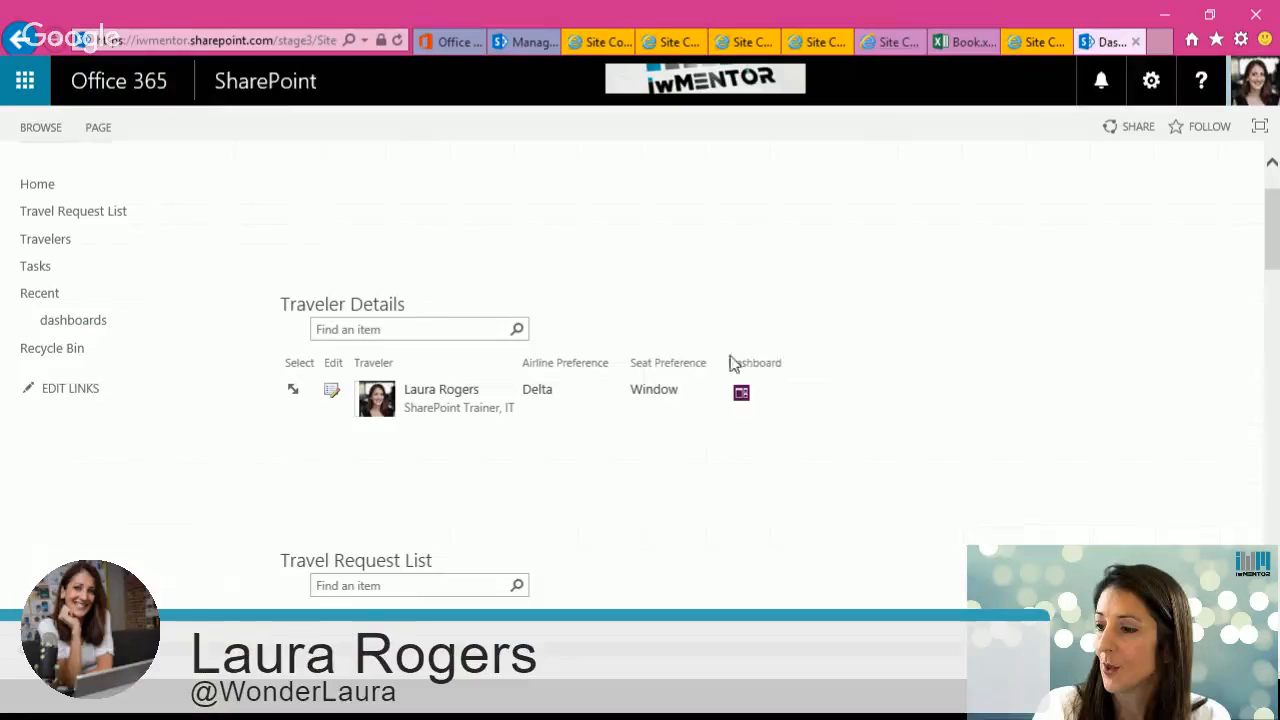
scroll(1276, 250, "down", 7)
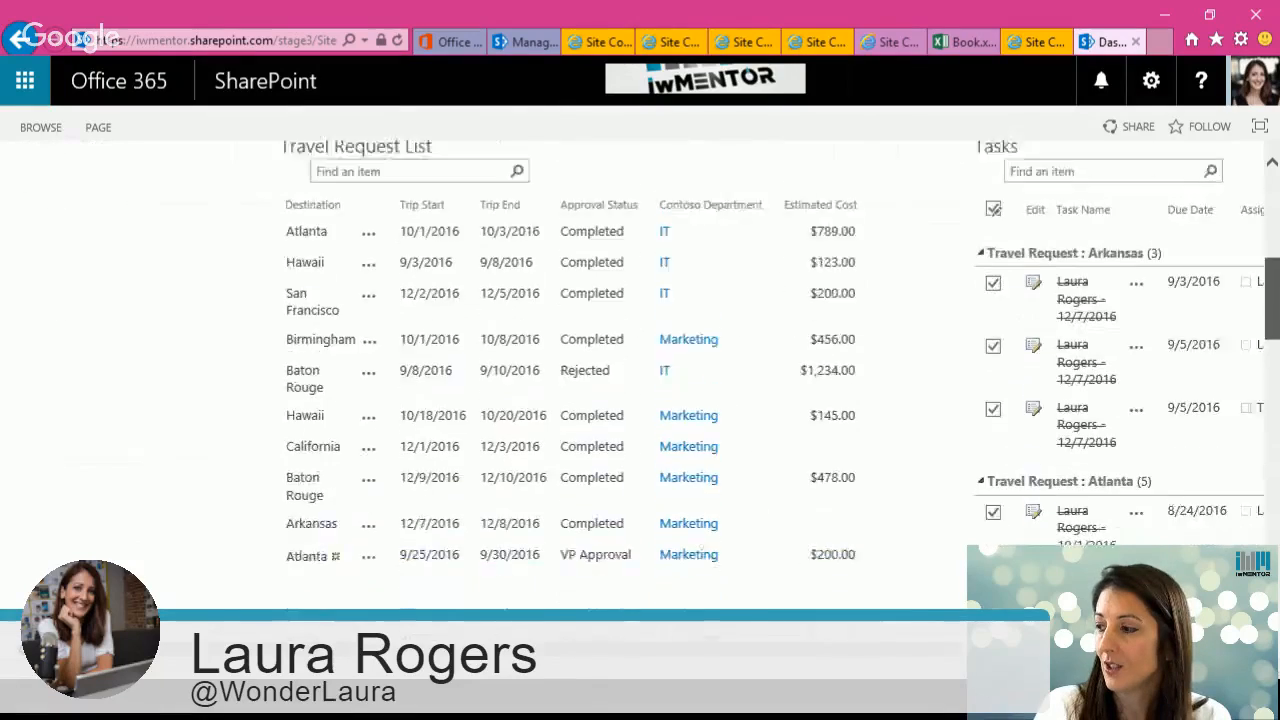
scroll(1276, 252, "up", 6)
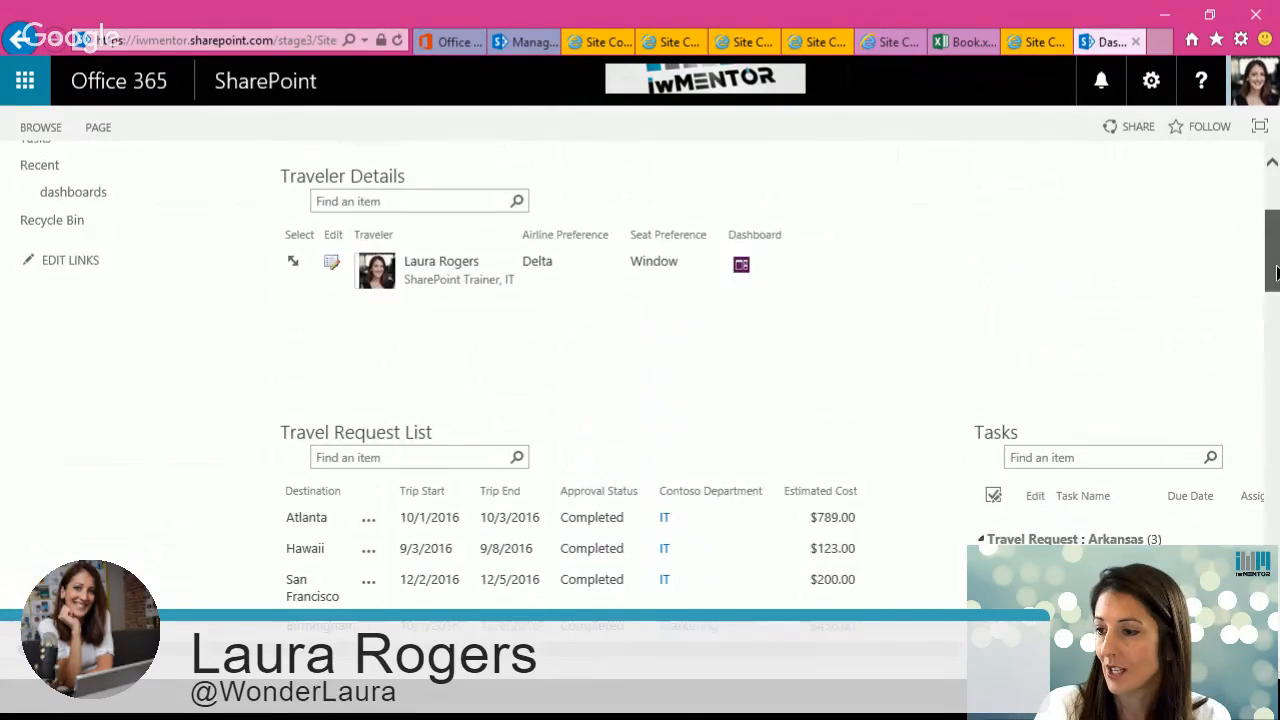
scroll(1276, 252, "up", 1)
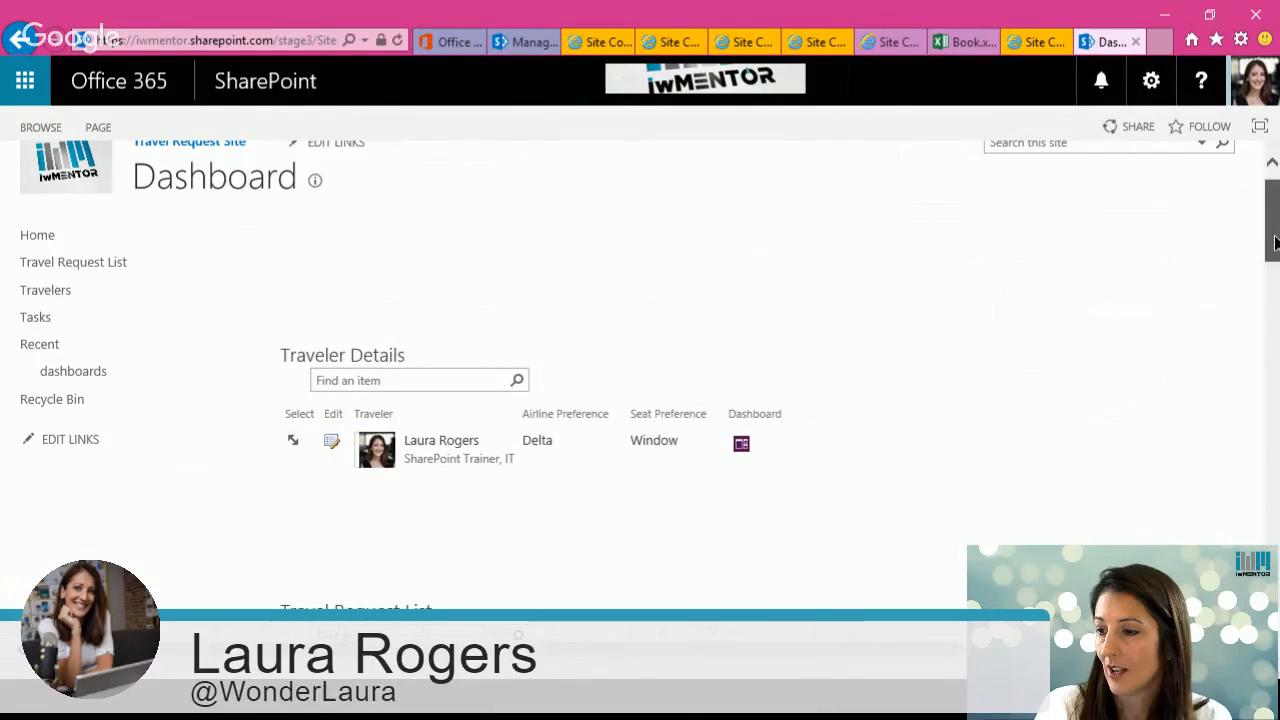
scroll(1276, 230, "up", 1)
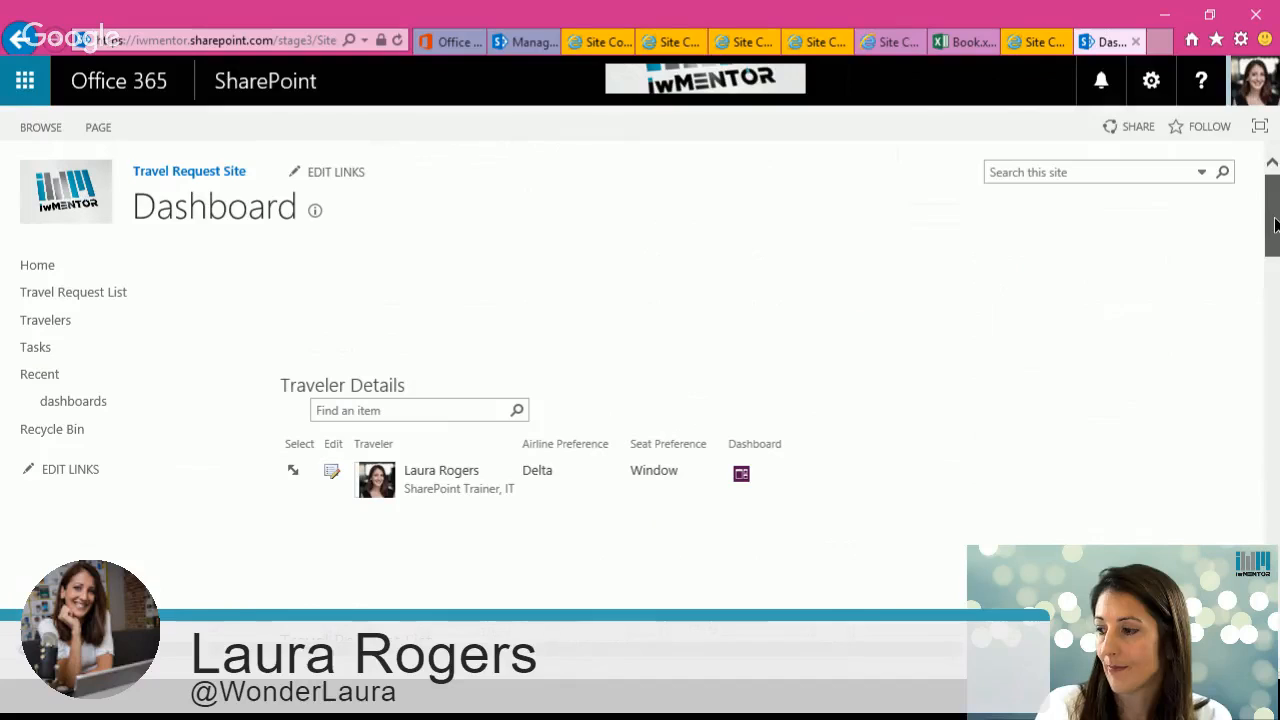
Step: Edit the Dashboard page and open the Query String (URL) Filter's properties to review its parameter name
left_click(1151, 84)
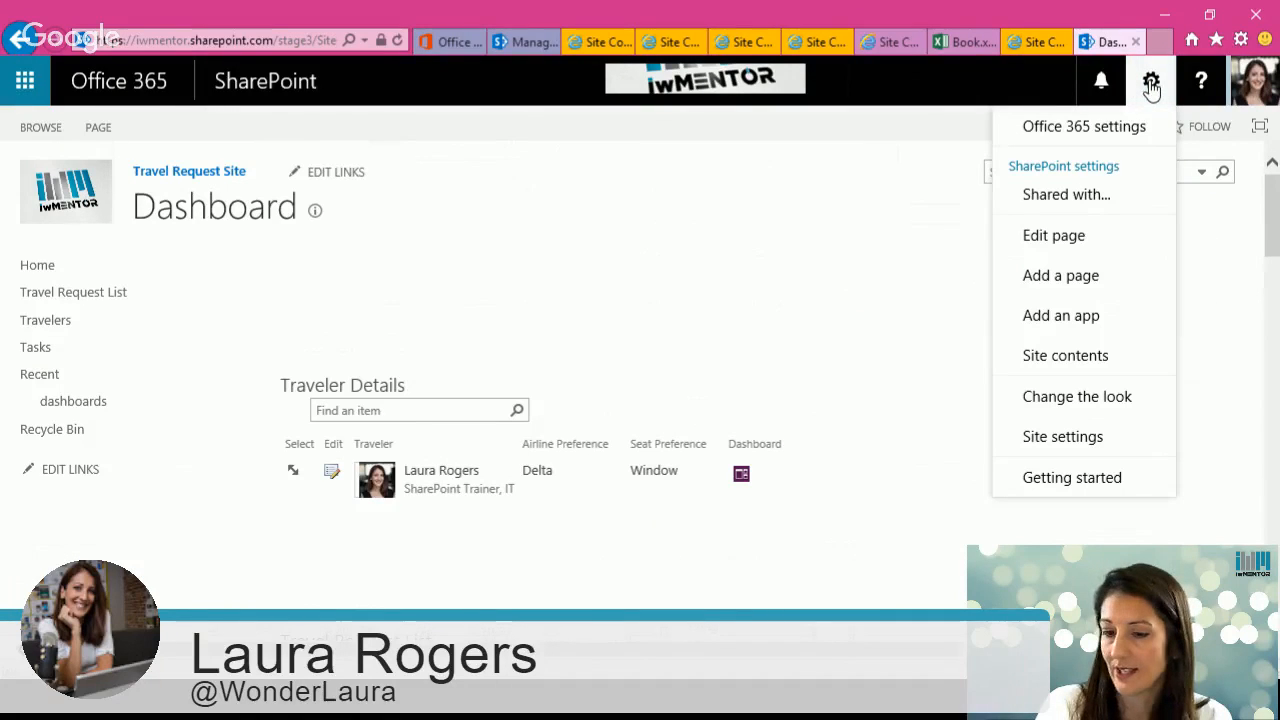
left_click(1066, 237)
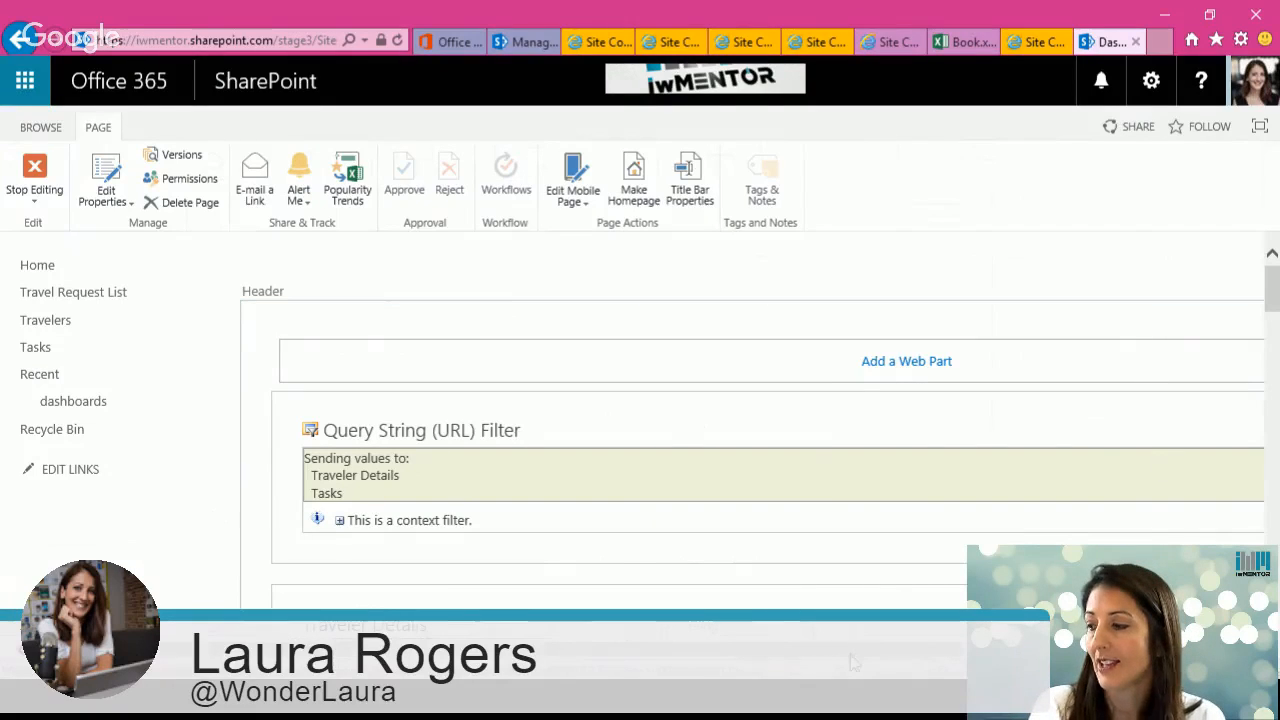
scroll(855, 650, "right", 4)
scroll(640, 450, "right", 2)
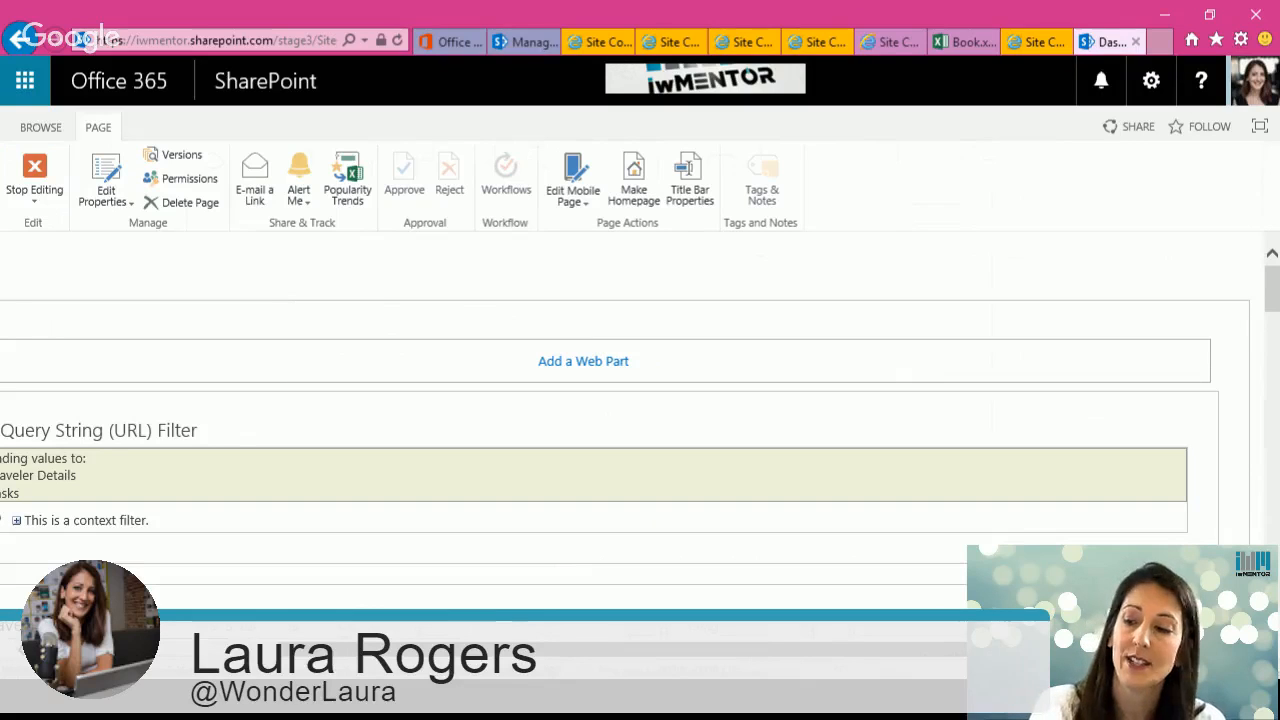
scroll(640, 450, "left", 1)
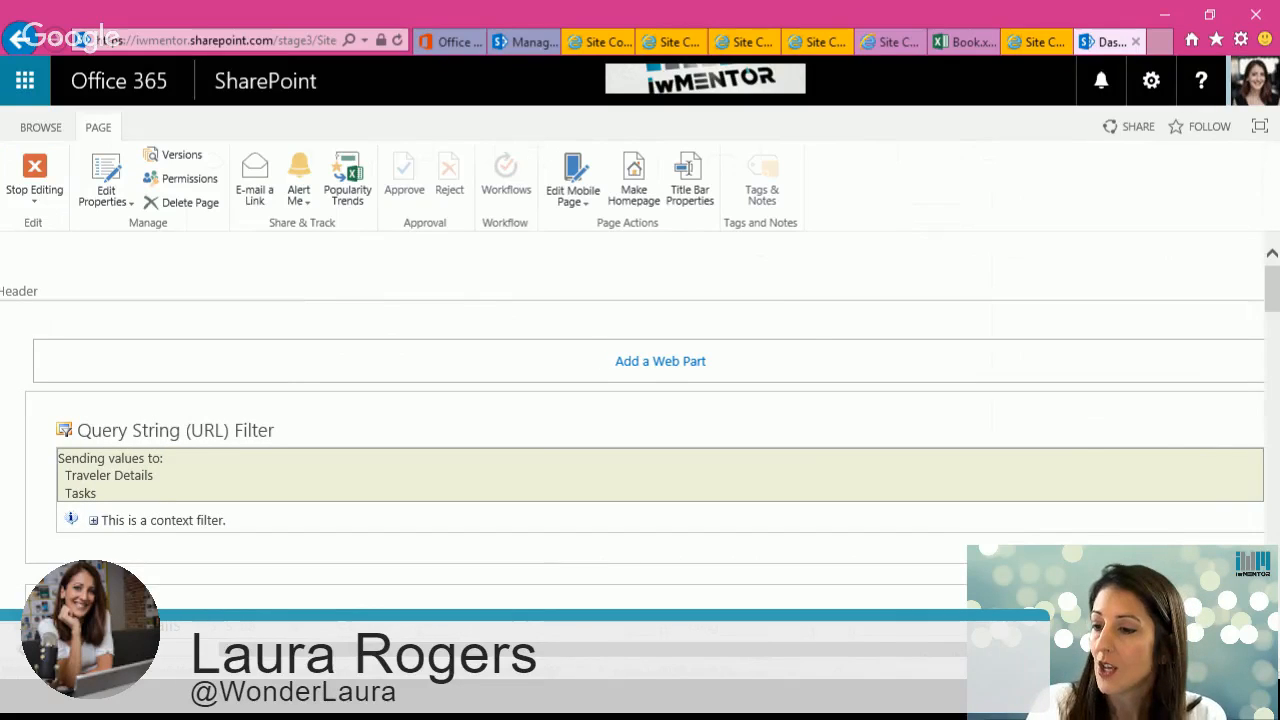
left_click(1235, 430)
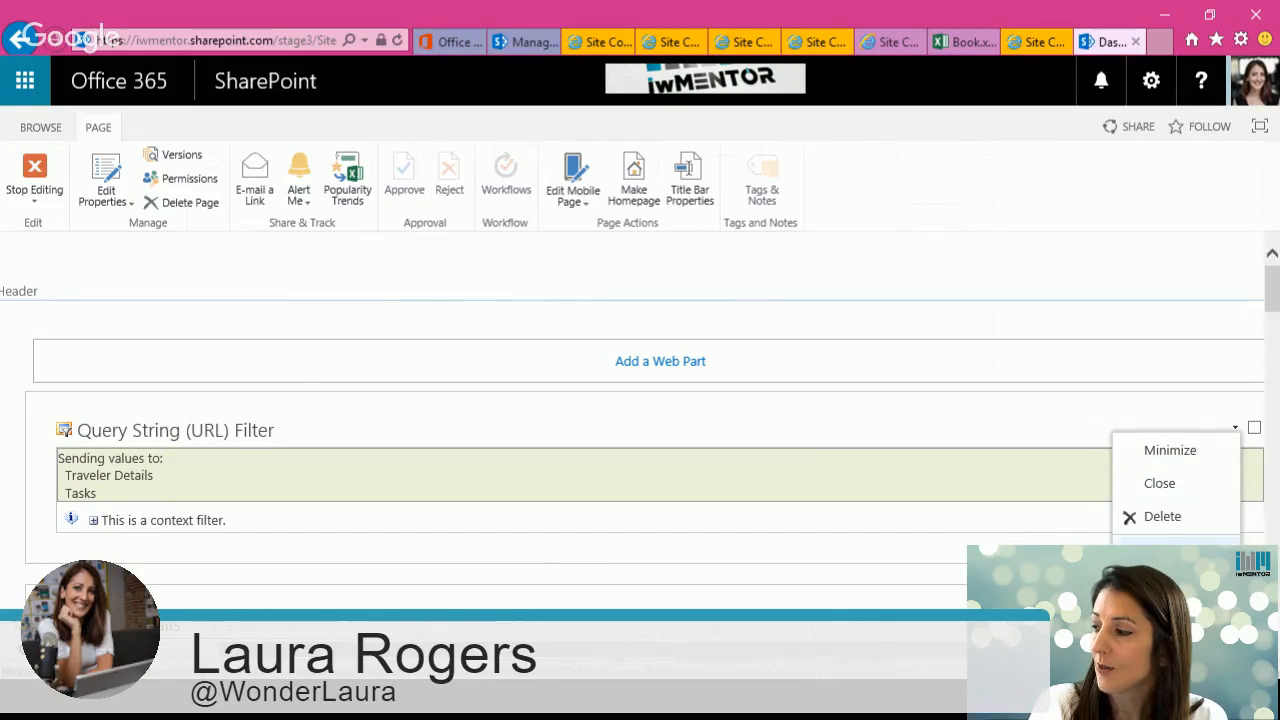
left_click(1178, 558)
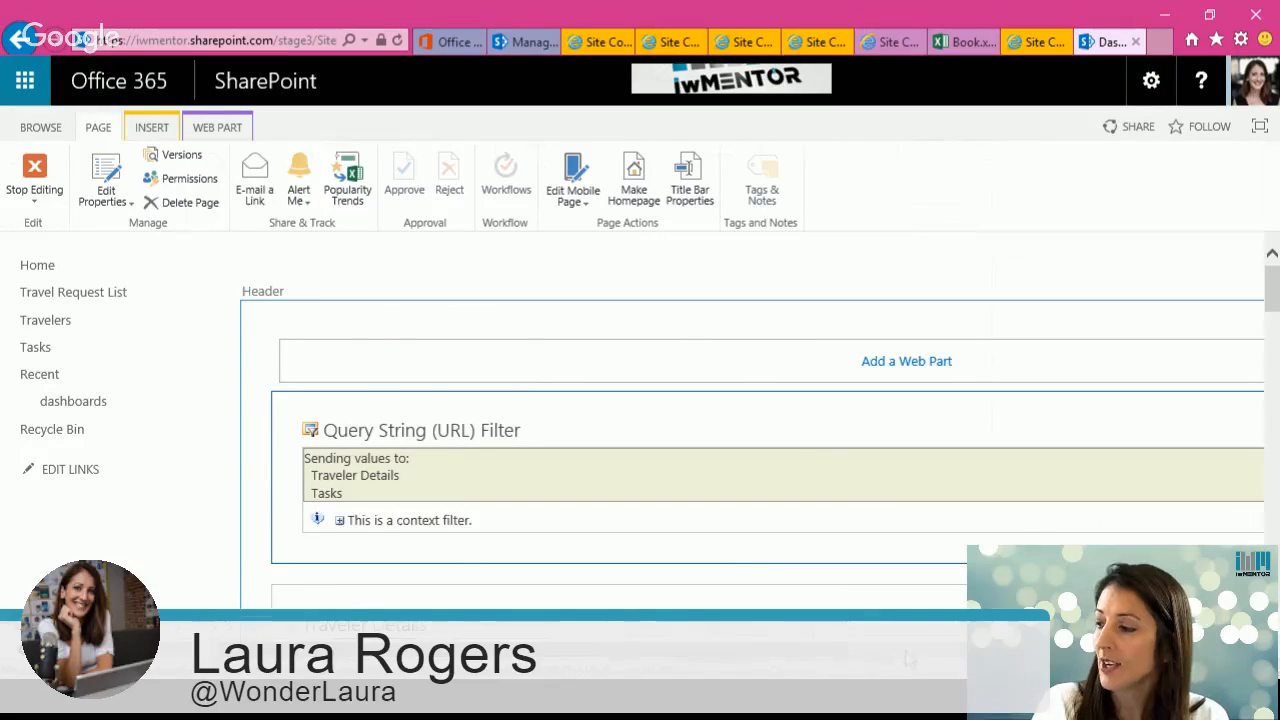
left_click_drag(520, 671, 915, 671)
left_click(1106, 443)
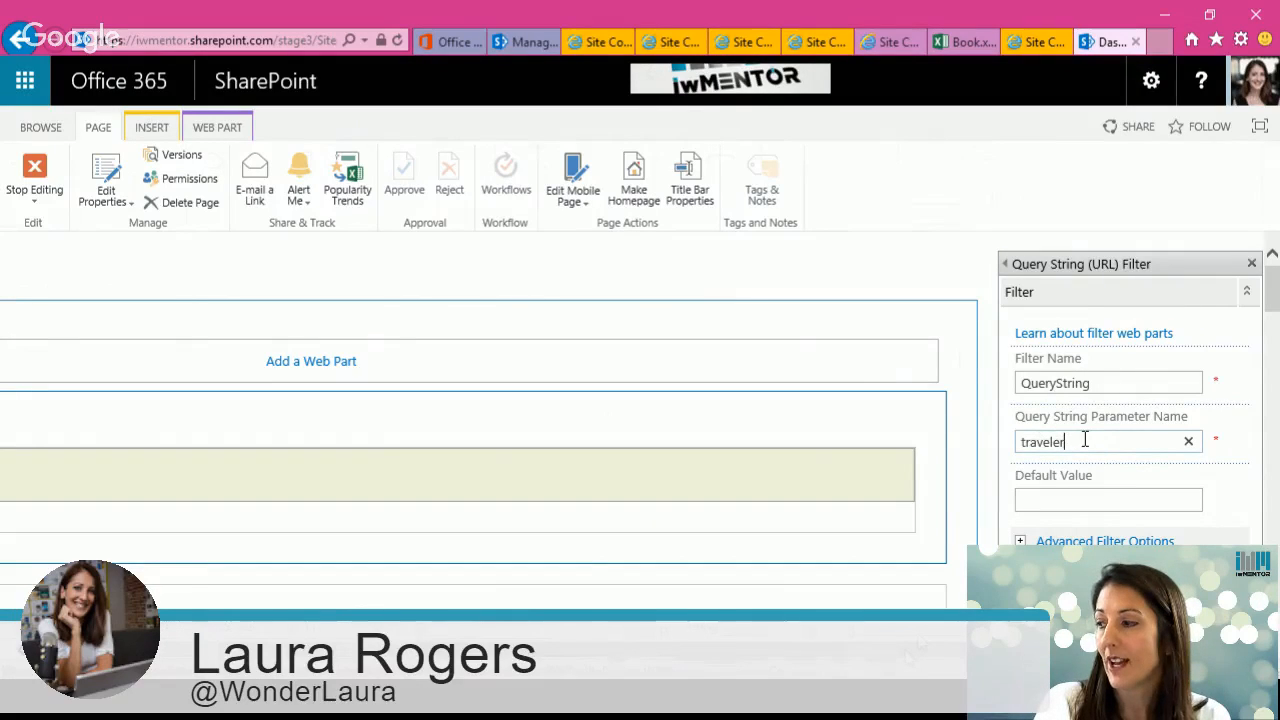
left_click_drag(1072, 442, 1022, 446)
Step: Inspect the Traveler parameter in the page's web address
left_click(155, 40)
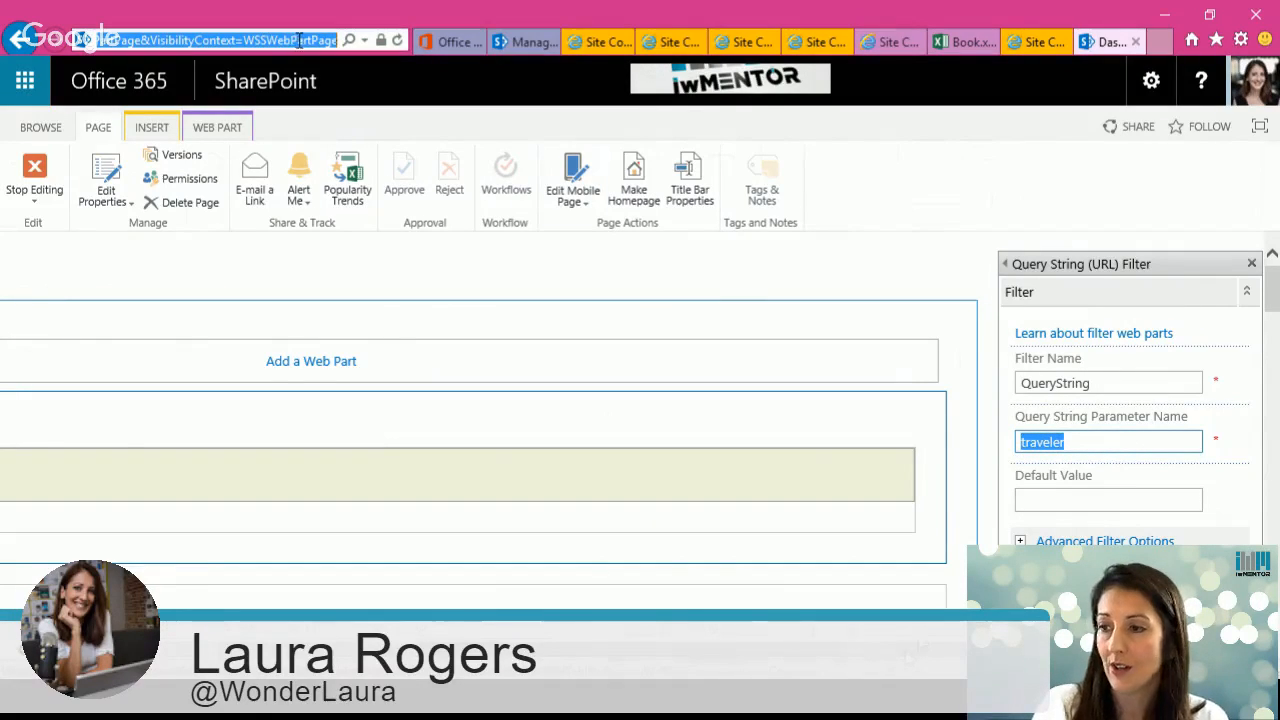
left_click(152, 41)
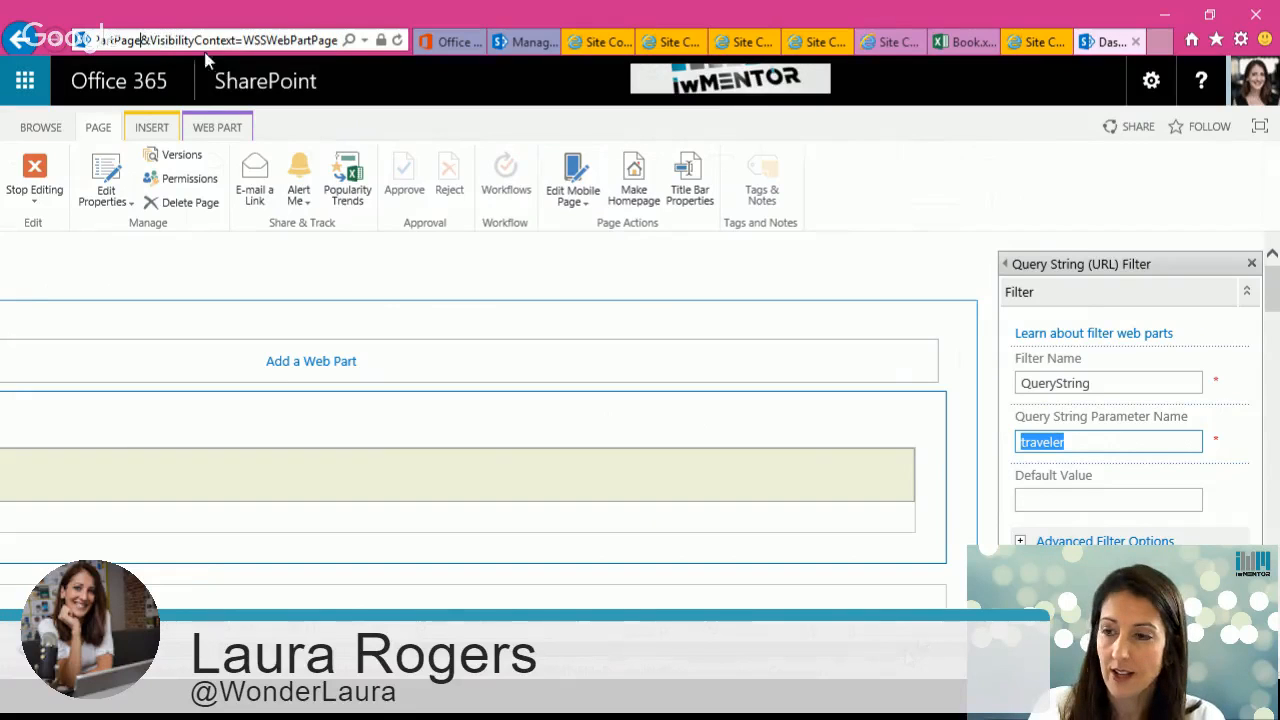
key("Left")
key("Left")
key("Left")
key("Left")
key("Left")
key("Left")
key("Left")
key("Left")
key("Left")
key("Left")
key("Left")
key("Left")
key("Left")
key("Left")
key("Left")
key("Left")
key("Left")
key("Left")
key("Left")
key("Left")
key("Left")
key("Left")
key("Left")
key("Left")
key("Left")
key("Left")
key("Left")
key("Left")
key("Left")
key("Left")
key("Left")
key("Left")
key("Left")
key("Left")
key("Left")
key("Left")
key("Left")
key("Left")
key("Left")
key("Left")
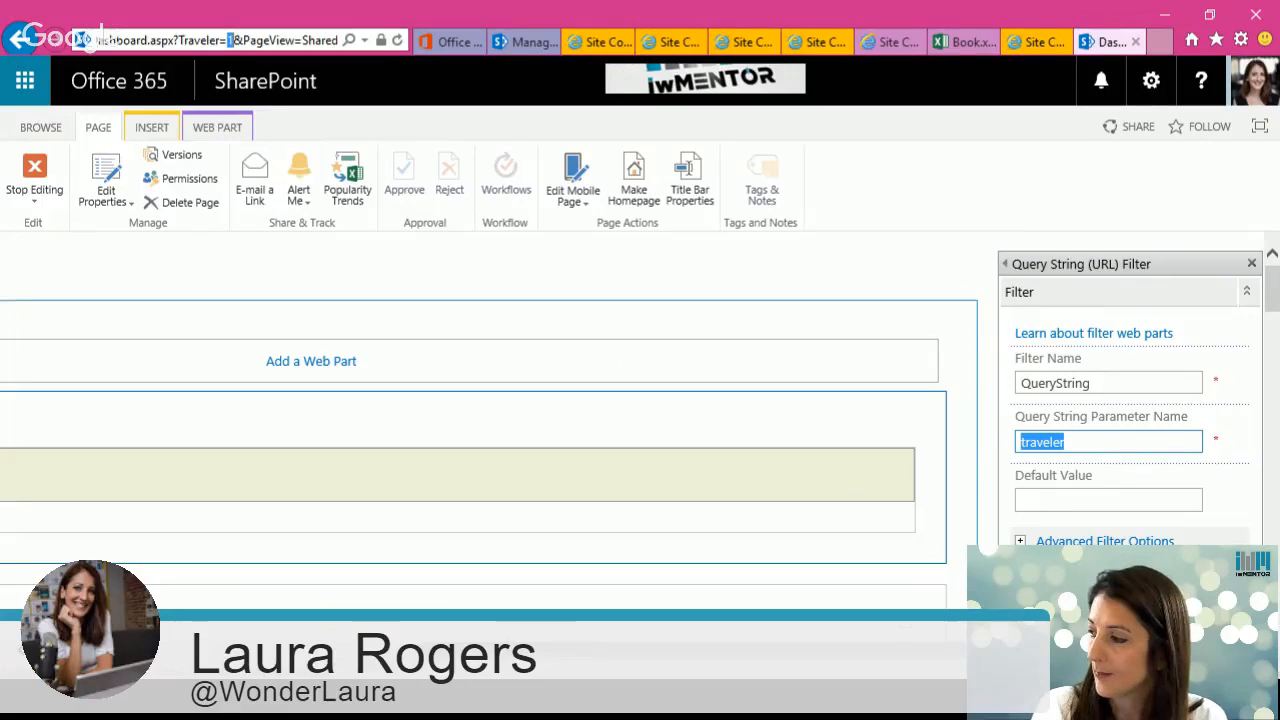
Step: Review the Query String filter's connection settings to Traveler Details, cancelling the dialog
left_click(8, 650)
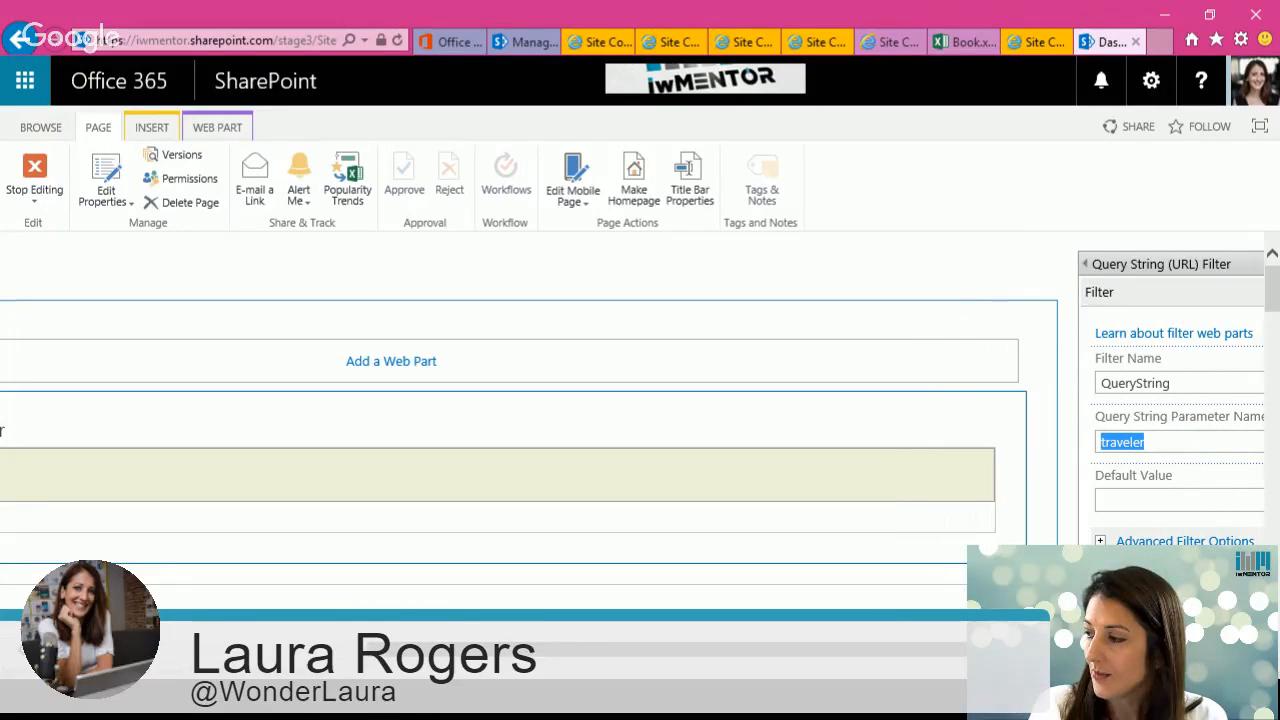
left_click_drag(972, 652, 795, 657)
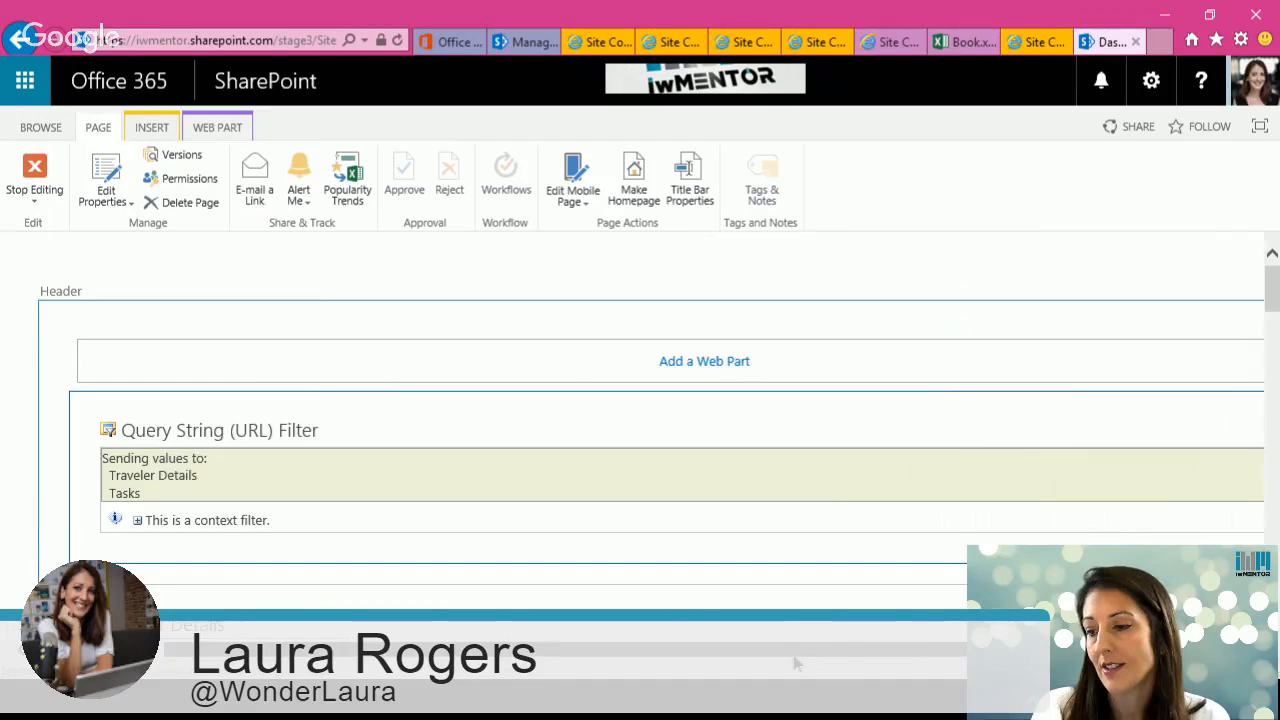
left_click_drag(797, 663, 938, 660)
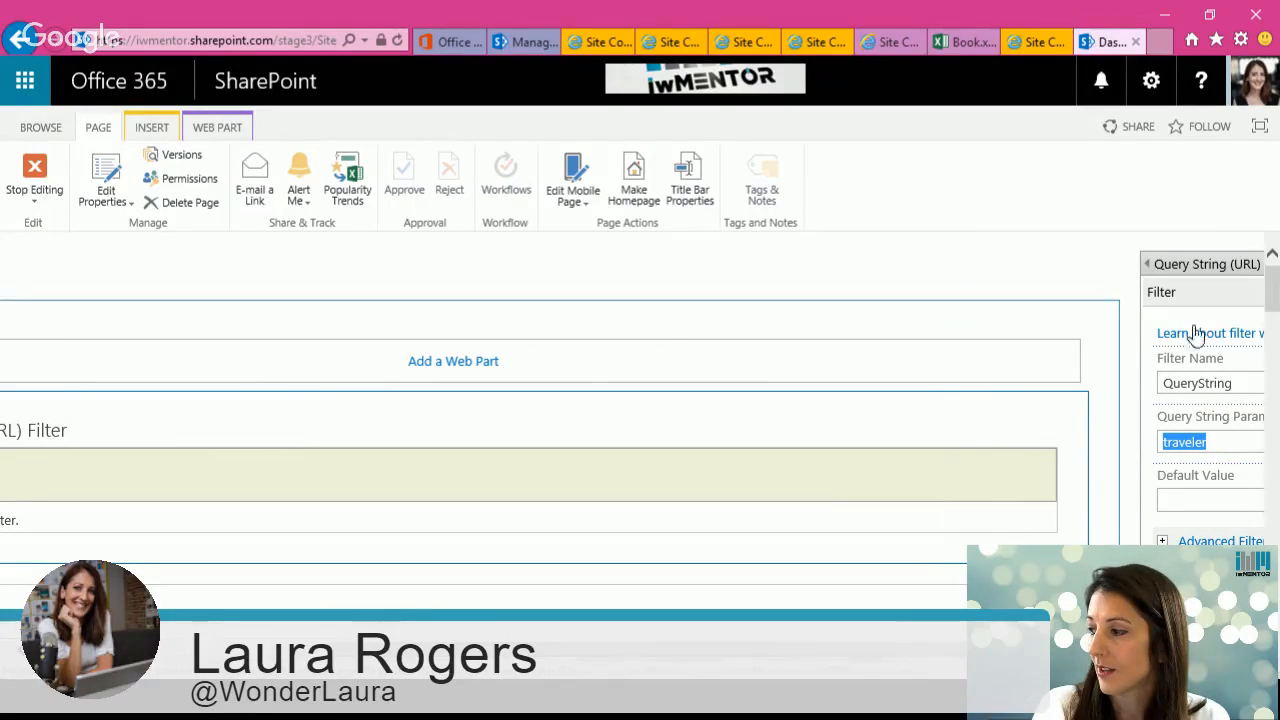
left_click(1028, 428)
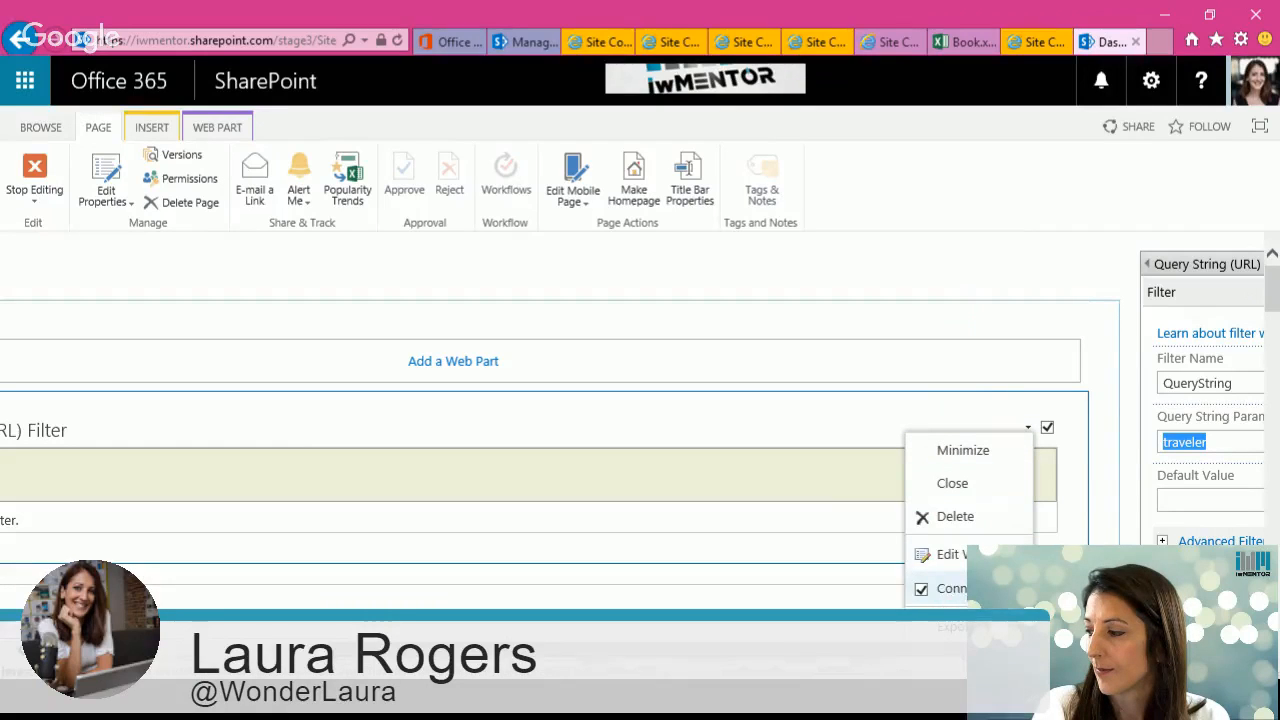
mouse_move(1122, 589)
scroll(945, 607, "down", 1)
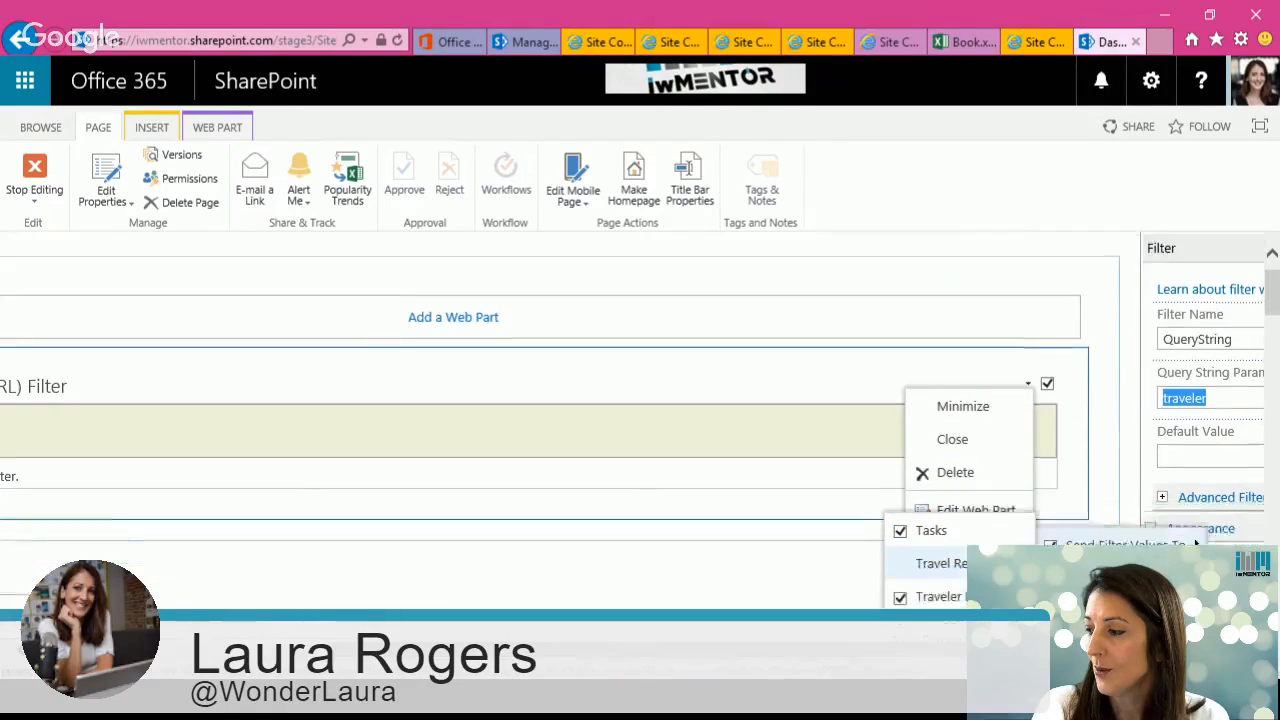
scroll(943, 537, "down", 2)
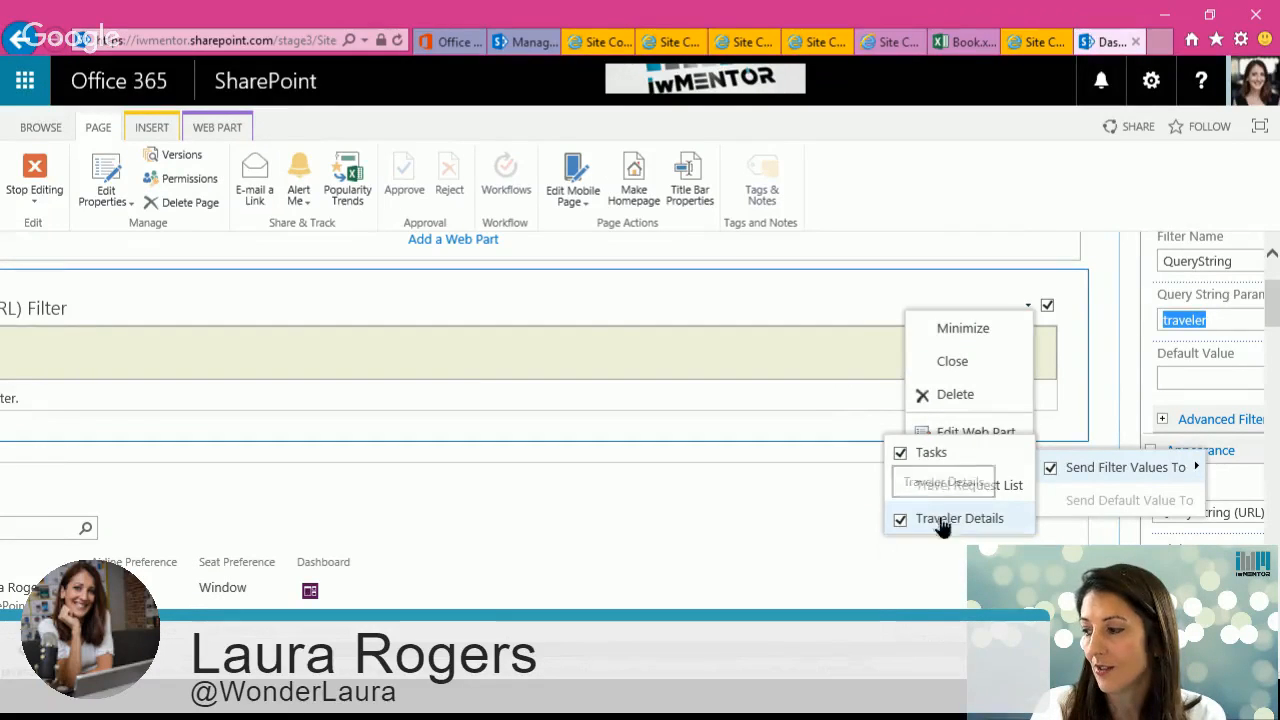
left_click(942, 519)
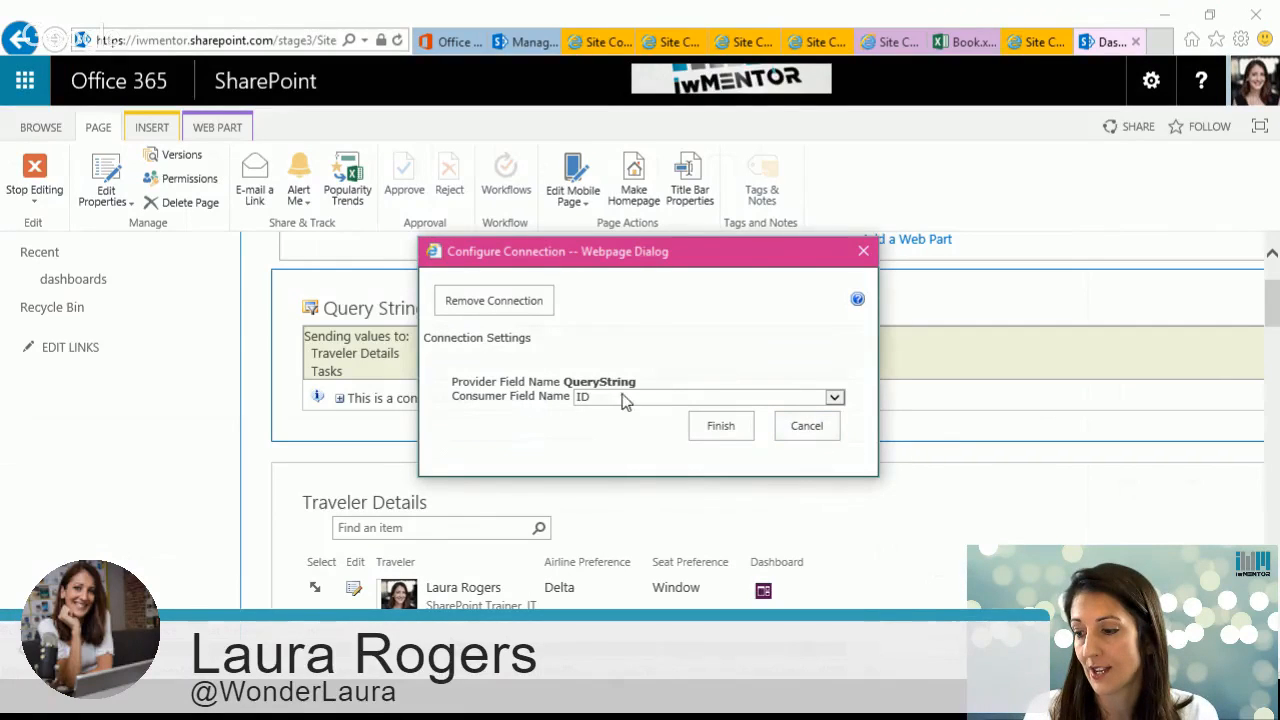
left_click(807, 427)
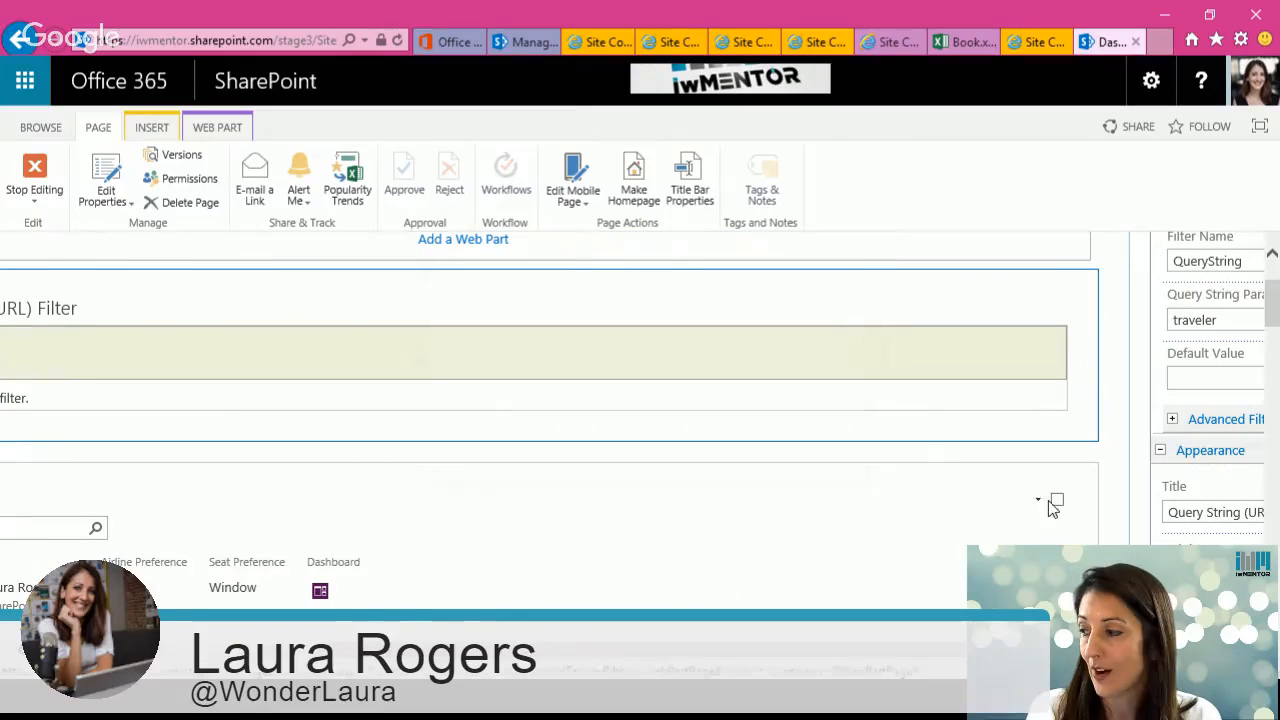
Step: Review the Traveler Details web part's connection to the Travel Request List, cancelling the dialog
left_click(1040, 505)
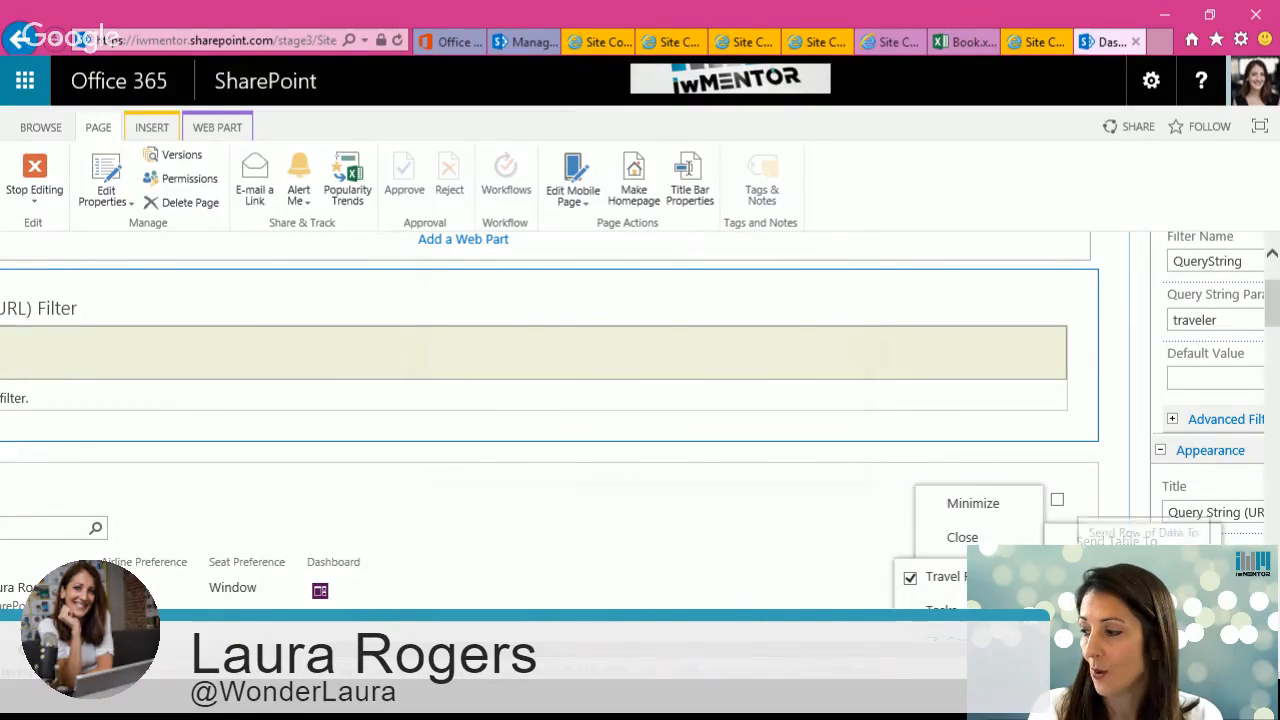
left_click(945, 577)
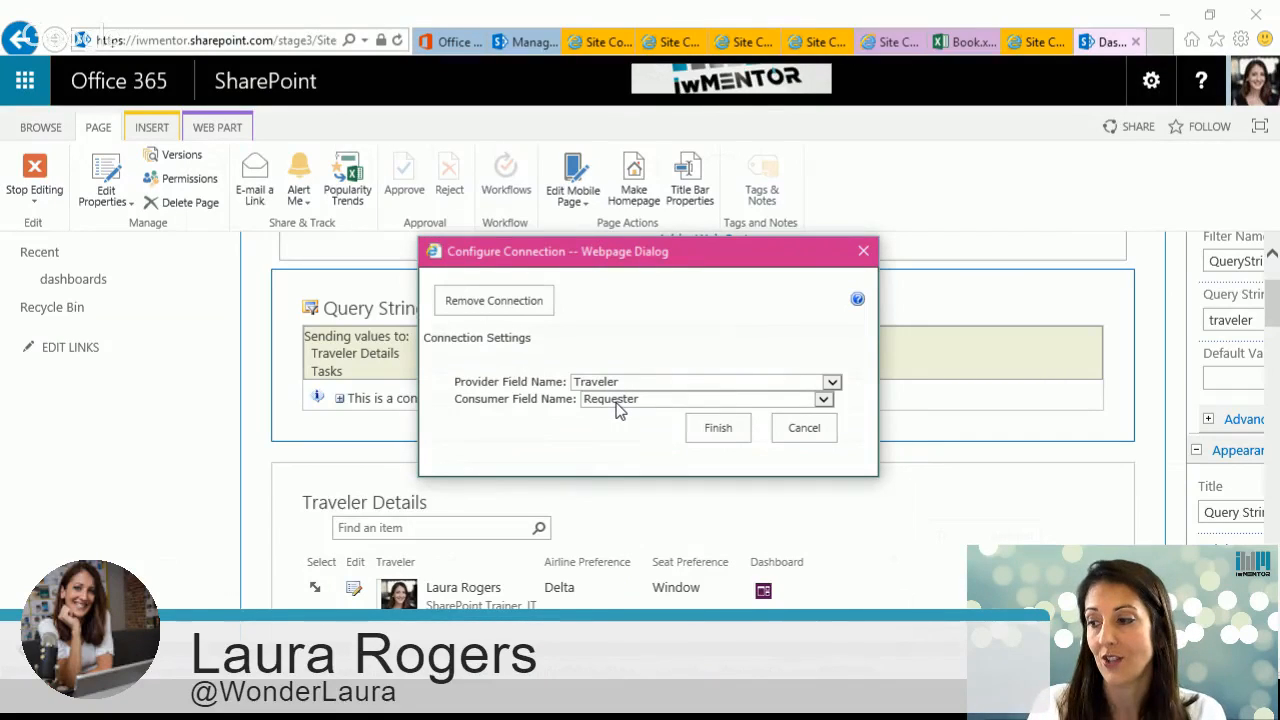
left_click(800, 430)
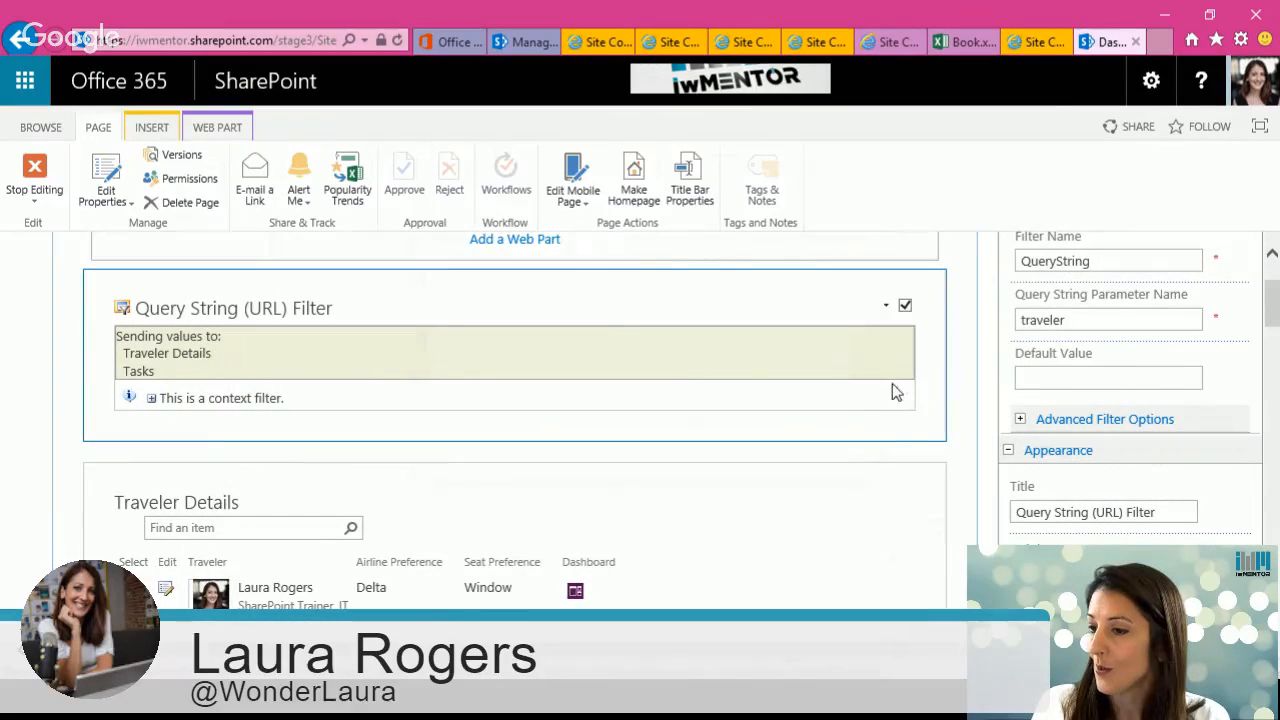
Step: Review the Query String filter's connection settings to Tasks, cancelling the dialog
left_click(887, 307)
mouse_move(851, 466)
mouse_move(960, 470)
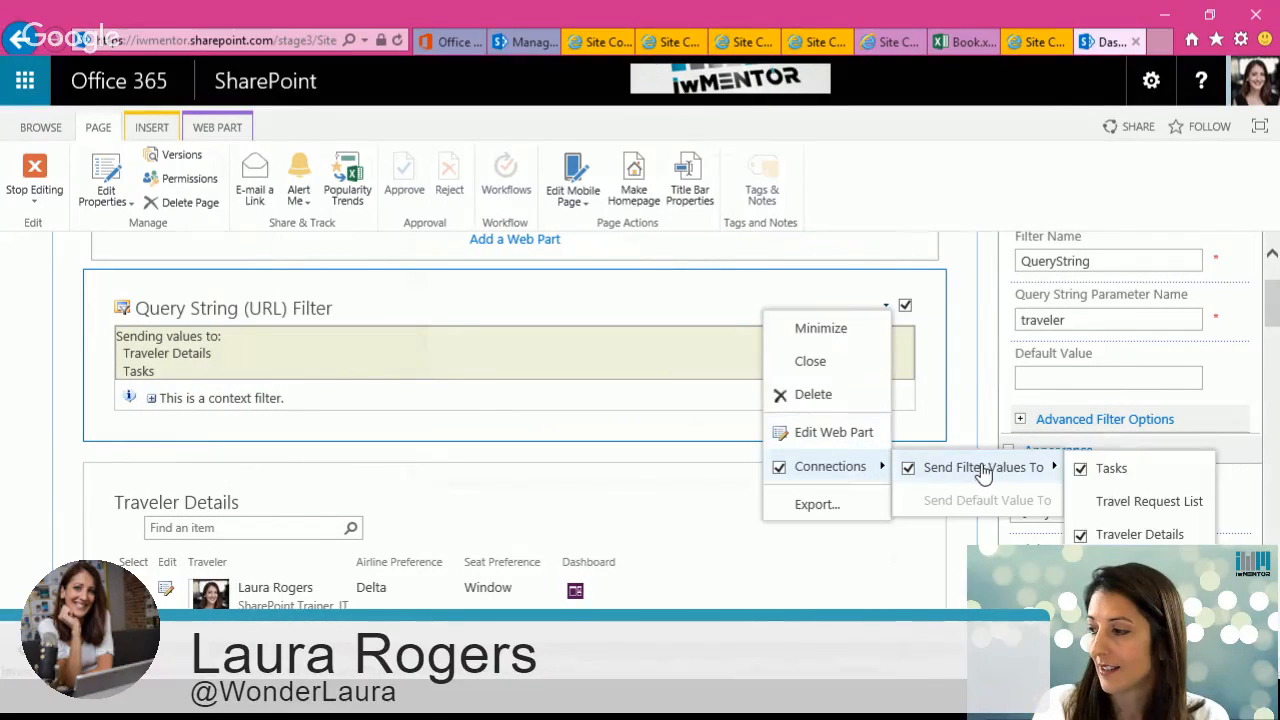
left_click(1120, 470)
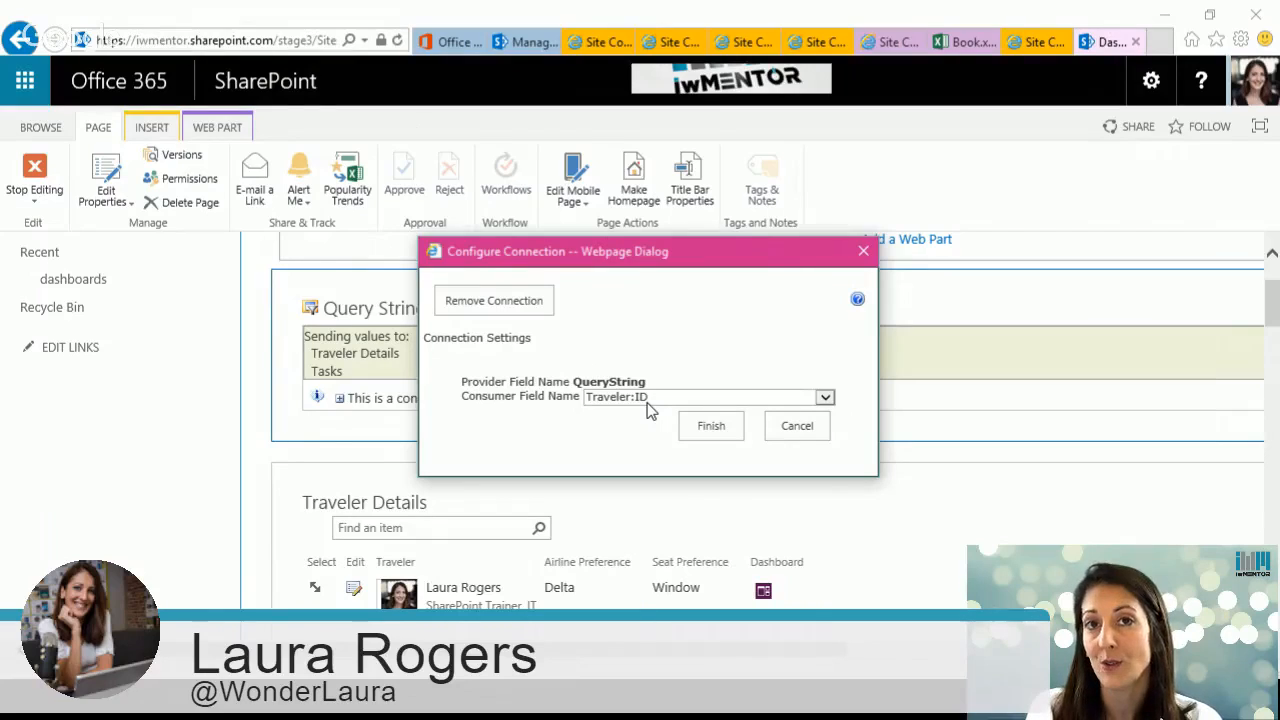
left_click(812, 442)
Step: Scroll through the page's list web parts and stop editing the page
left_click_drag(1271, 315, 1271, 403)
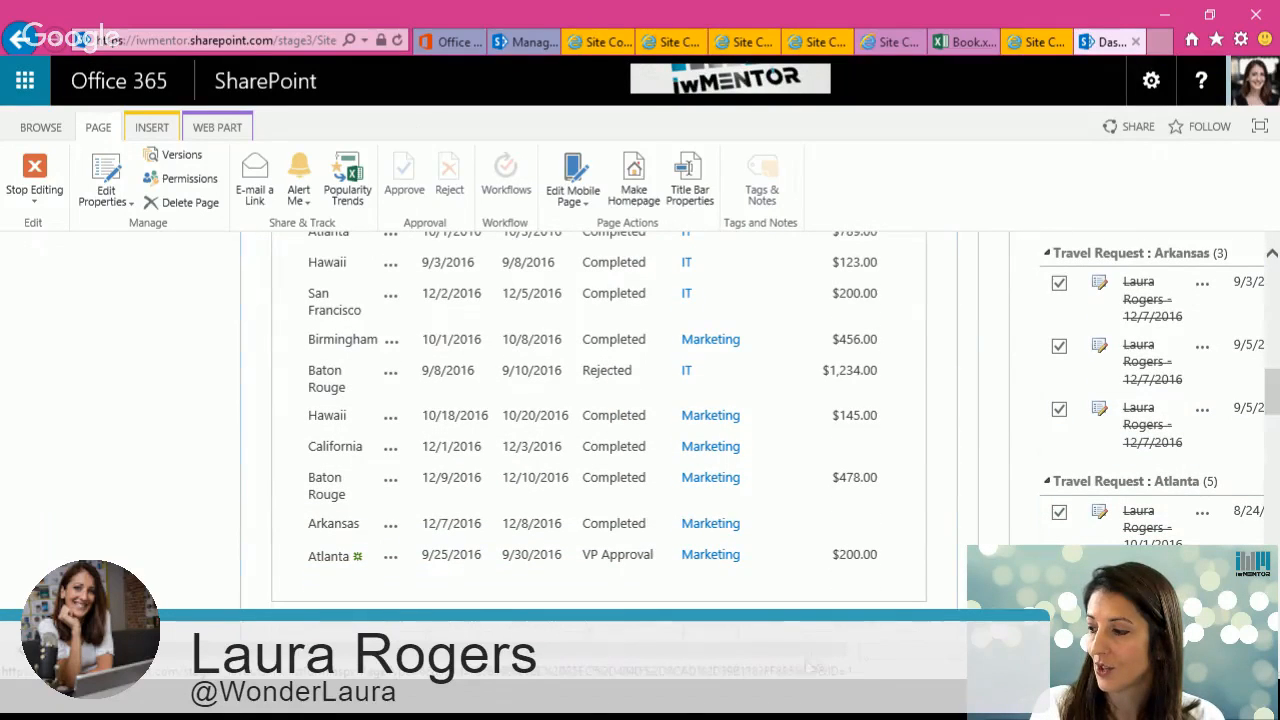
left_click_drag(805, 658, 960, 655)
left_click_drag(1274, 400, 1273, 379)
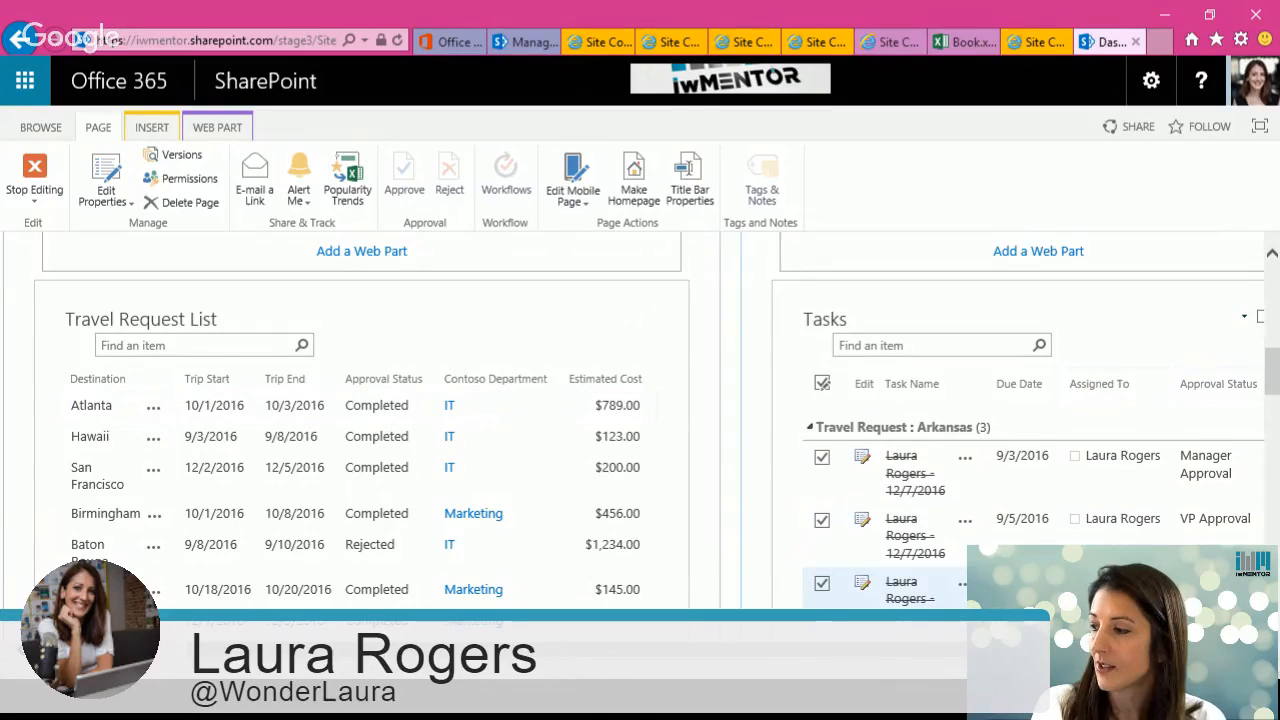
left_click_drag(1273, 375, 1273, 262)
left_click(50, 167)
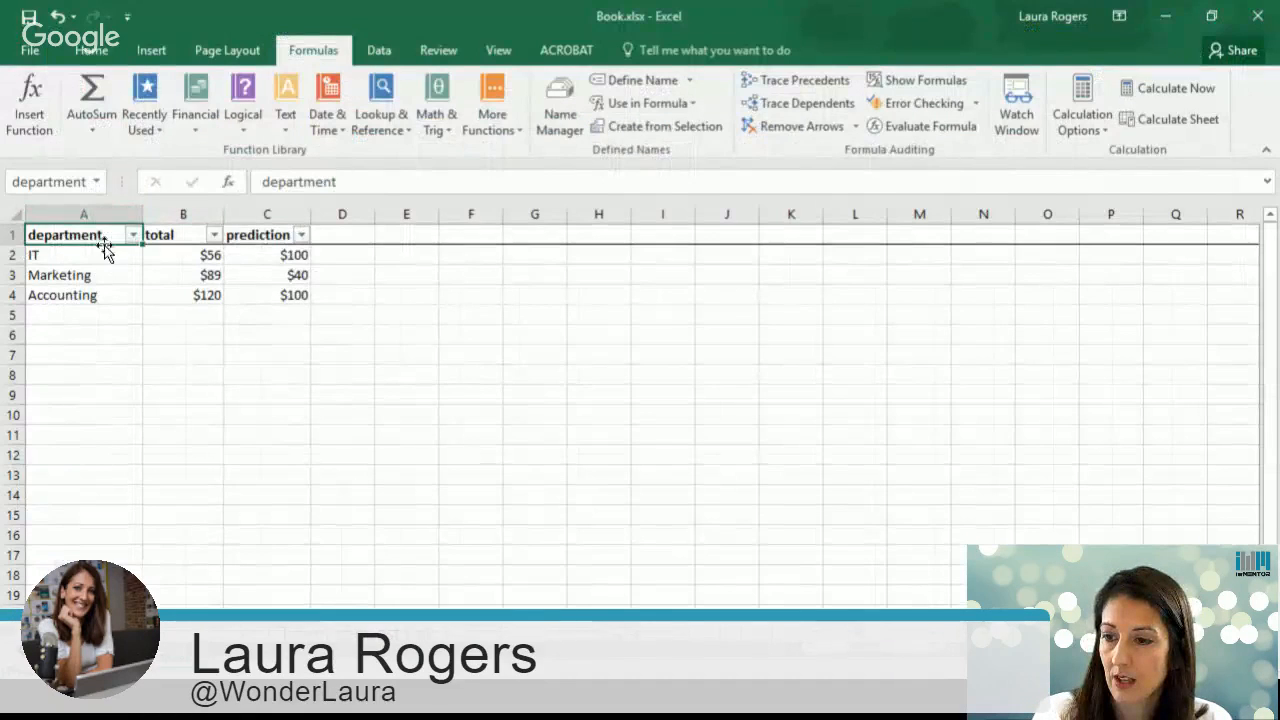
left_click(86, 252)
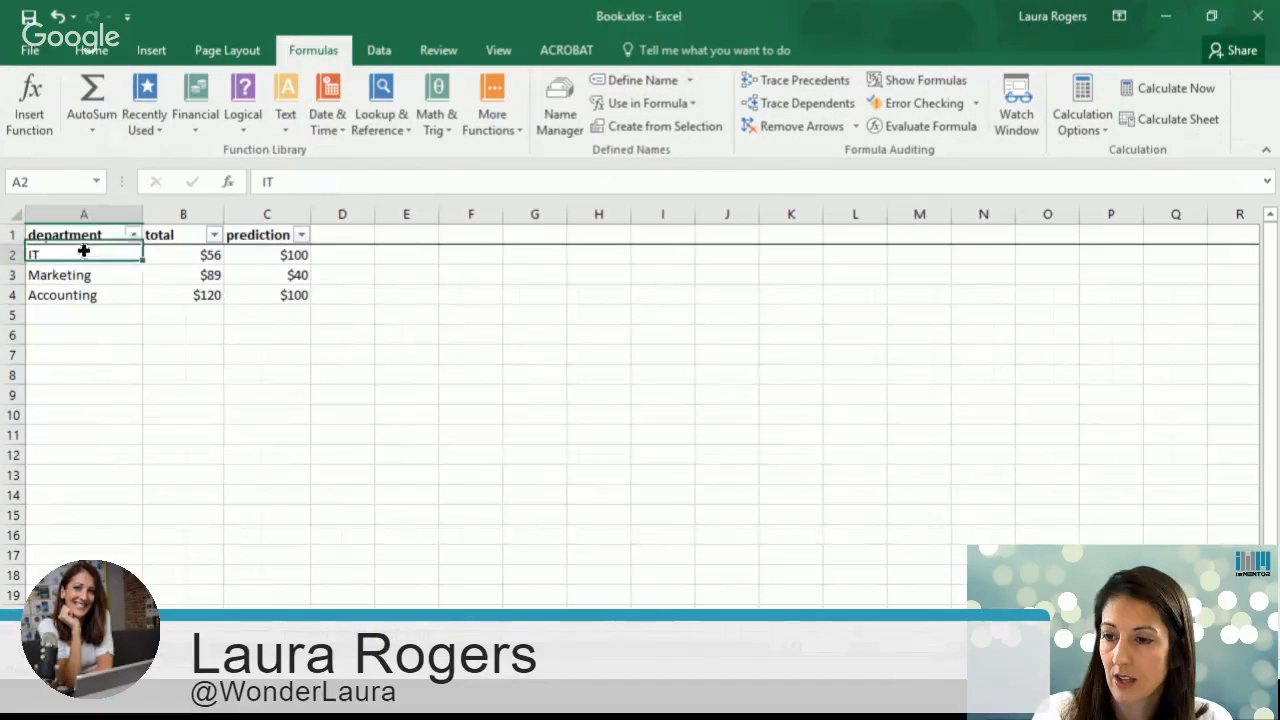
Step: Filter the department column of the table to show only Accounting
left_click(133, 235)
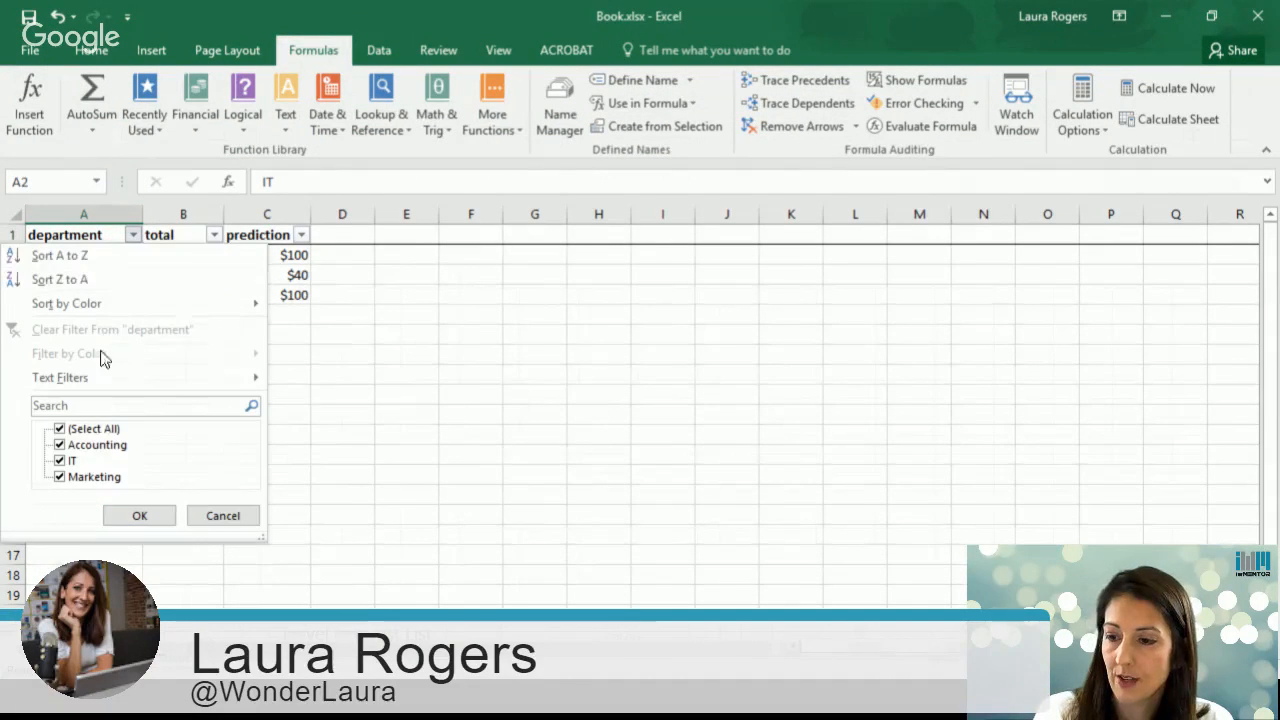
left_click(59, 428)
left_click(60, 445)
left_click(137, 514)
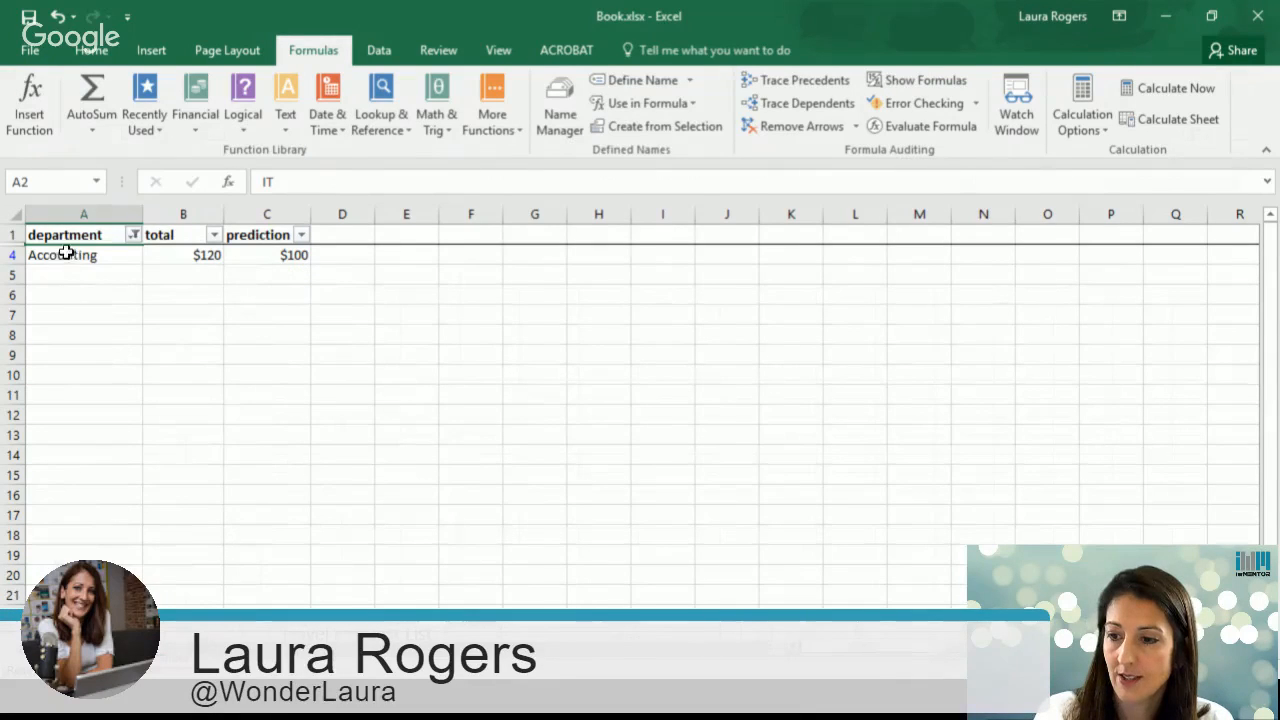
left_click(134, 236)
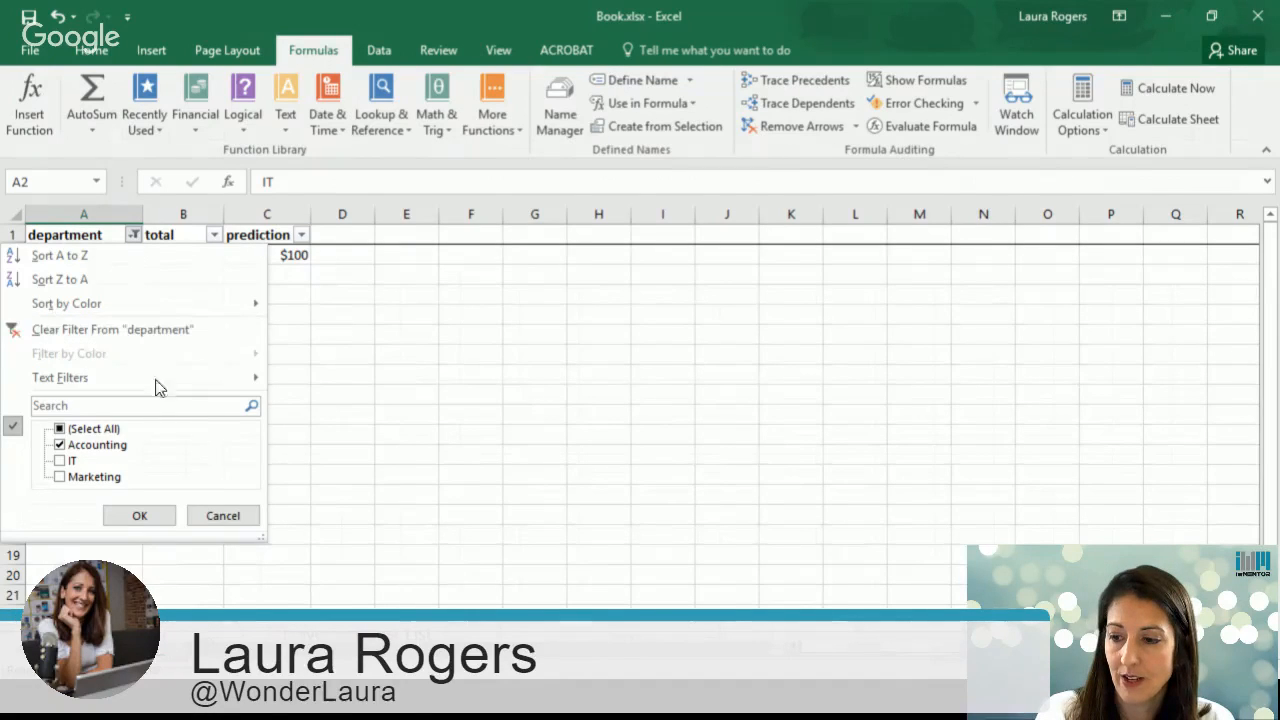
left_click(227, 516)
left_click(92, 234)
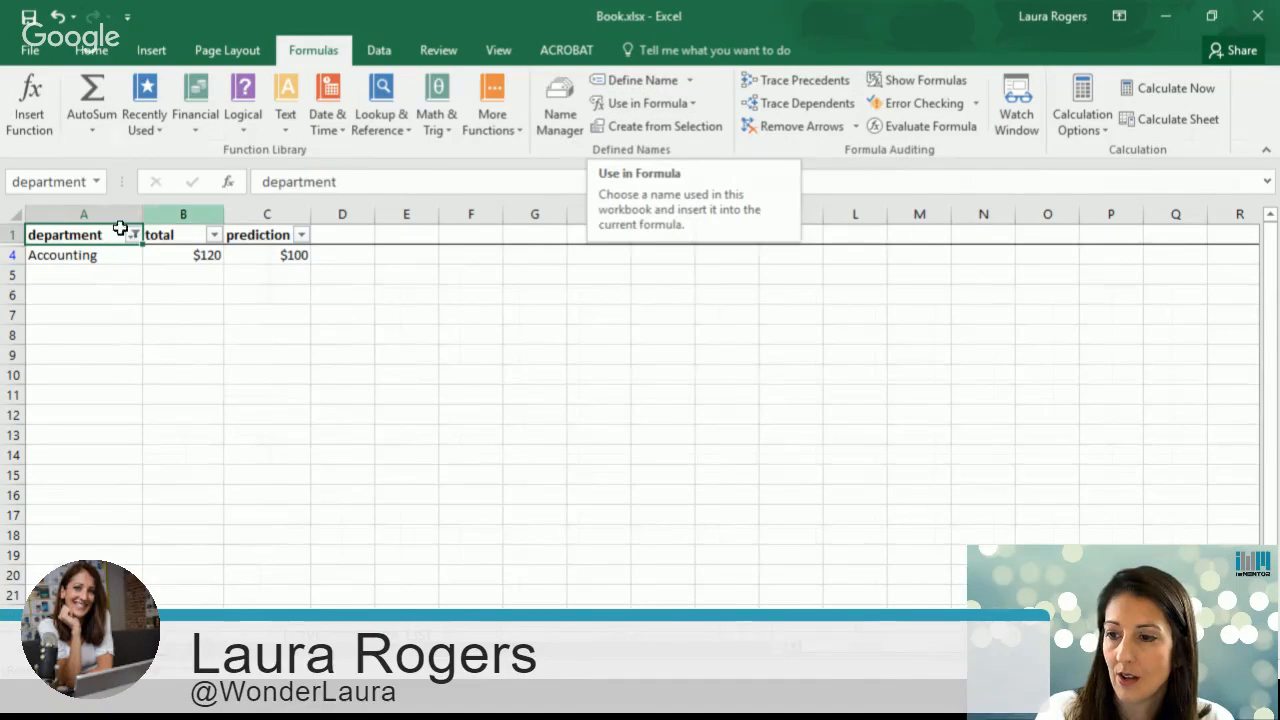
left_click(691, 80)
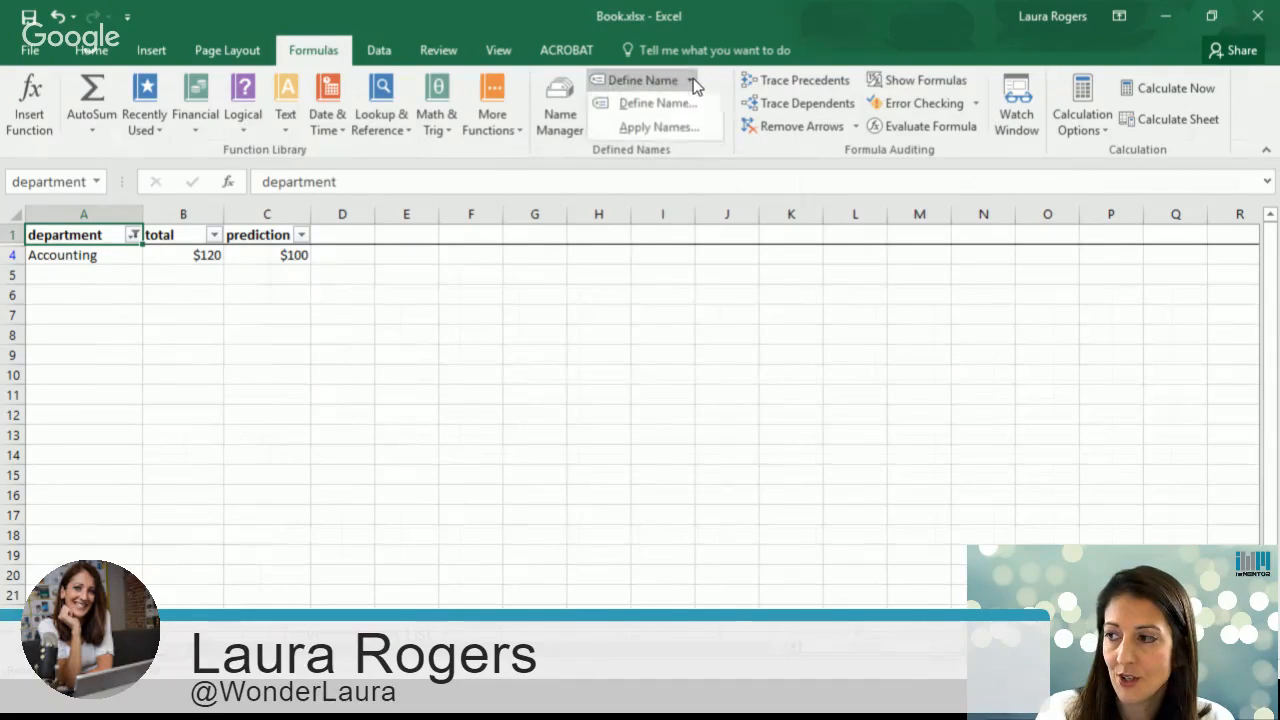
left_click(60, 250)
left_click(77, 255)
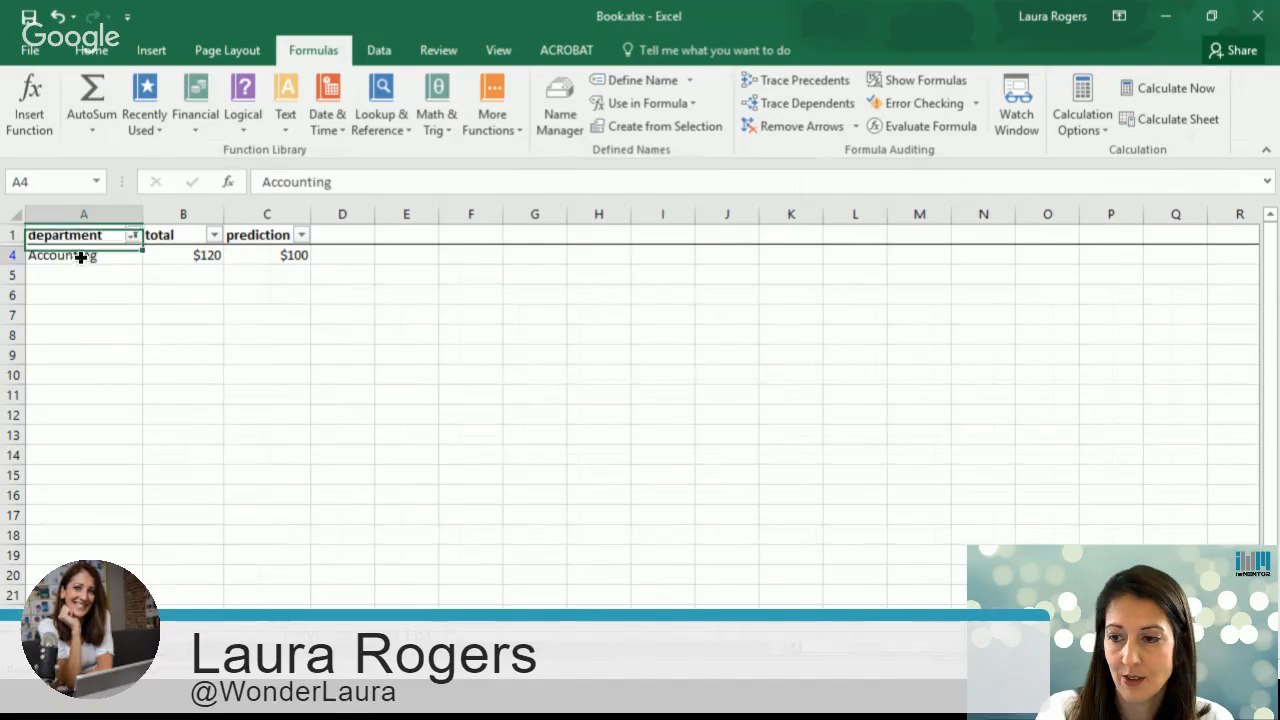
Step: Clear the filter from the department column
left_click(133, 236)
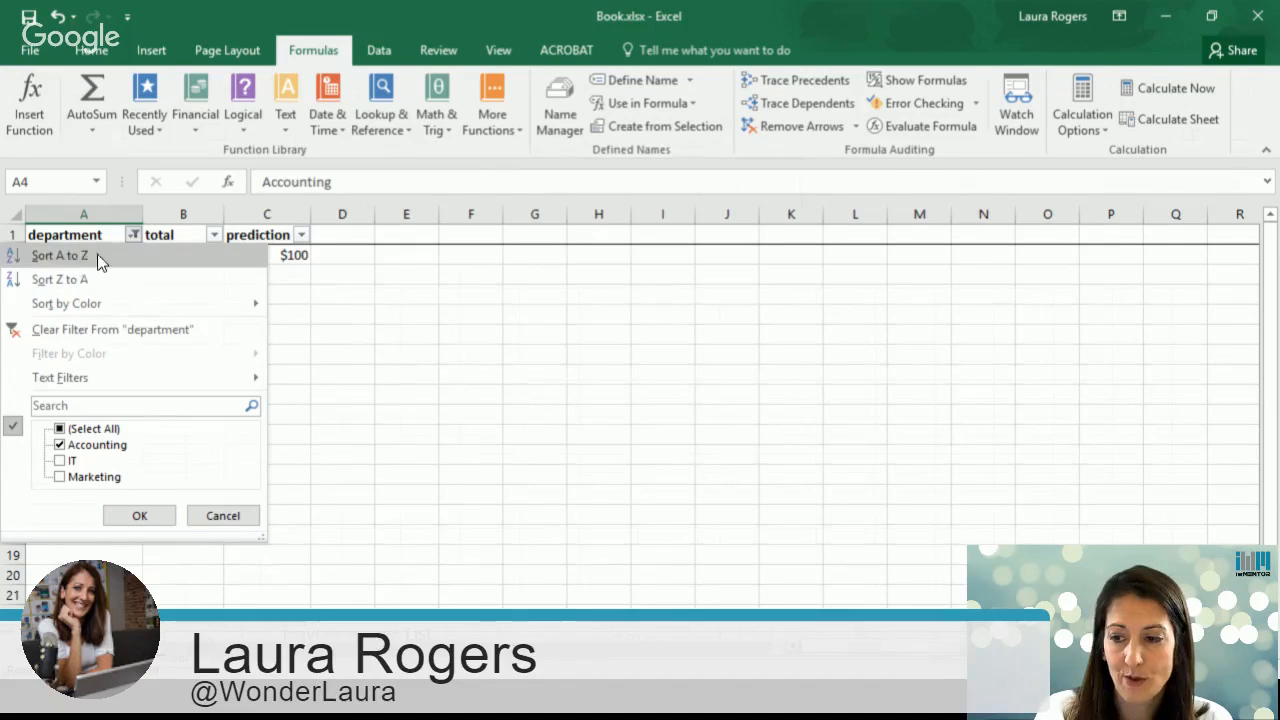
left_click(117, 330)
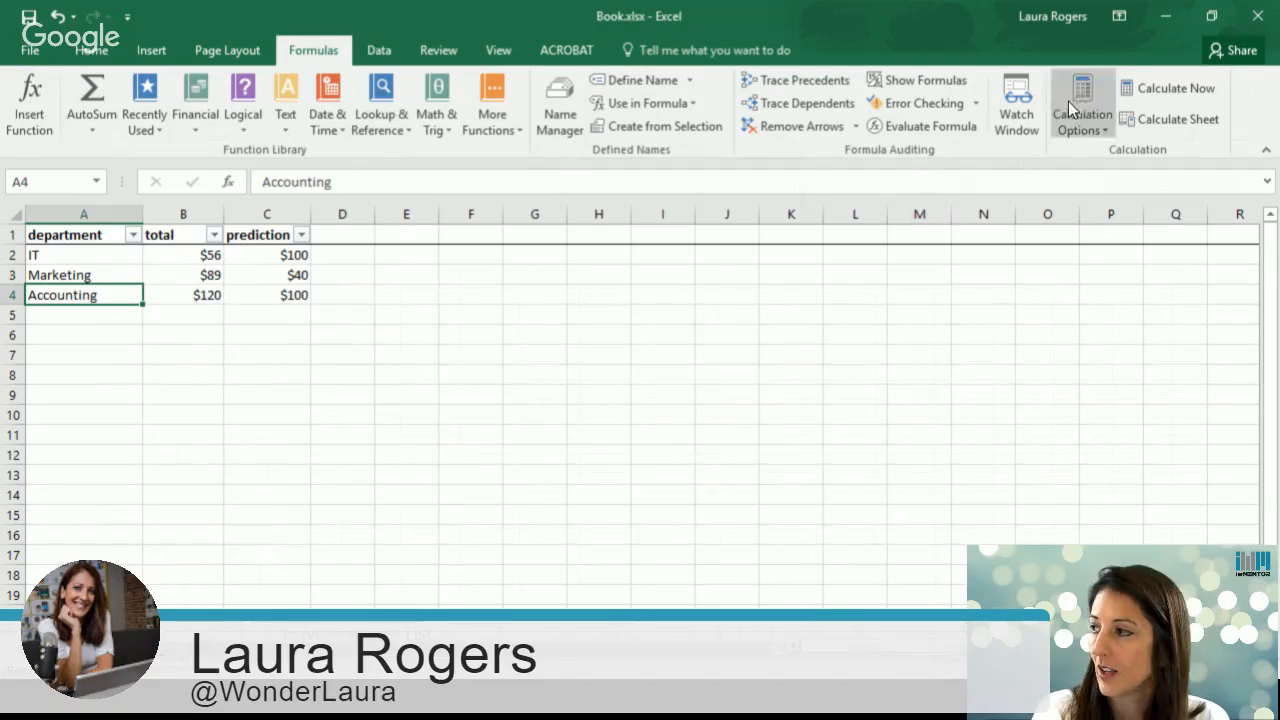
Step: Open your own profile's About me page in Delve and scroll through it
left_click(1168, 17)
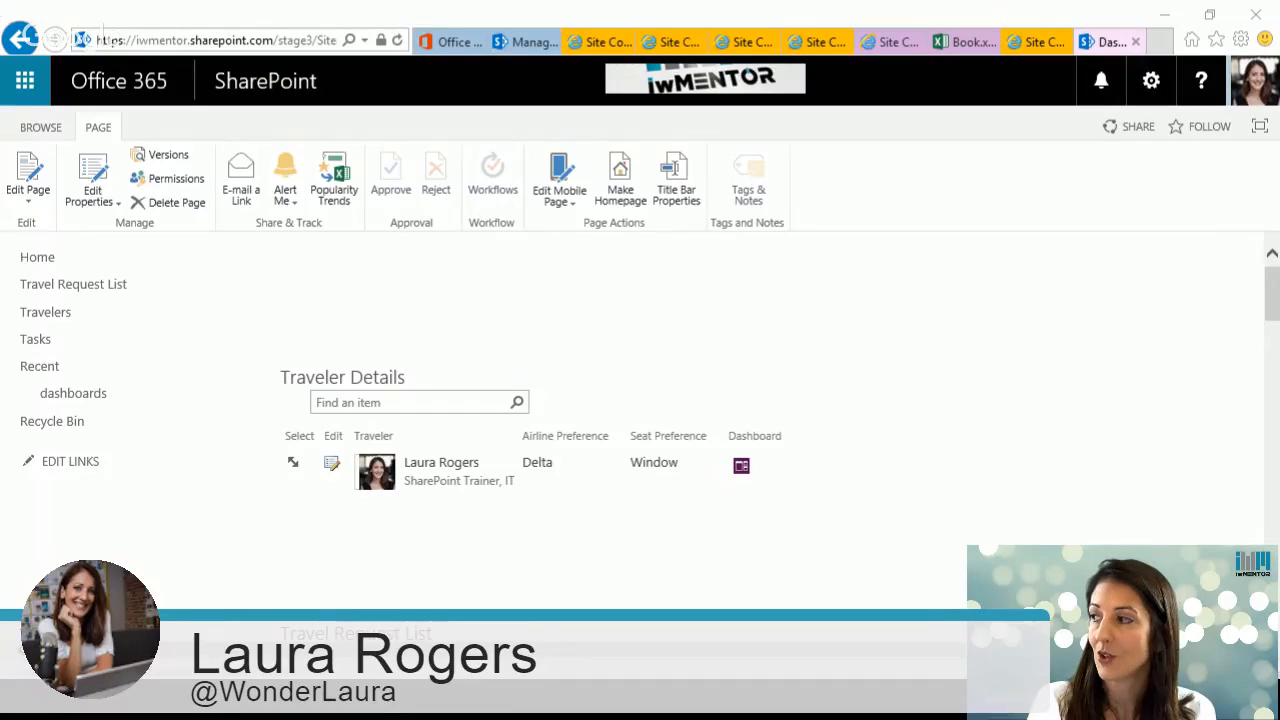
left_click(1255, 82)
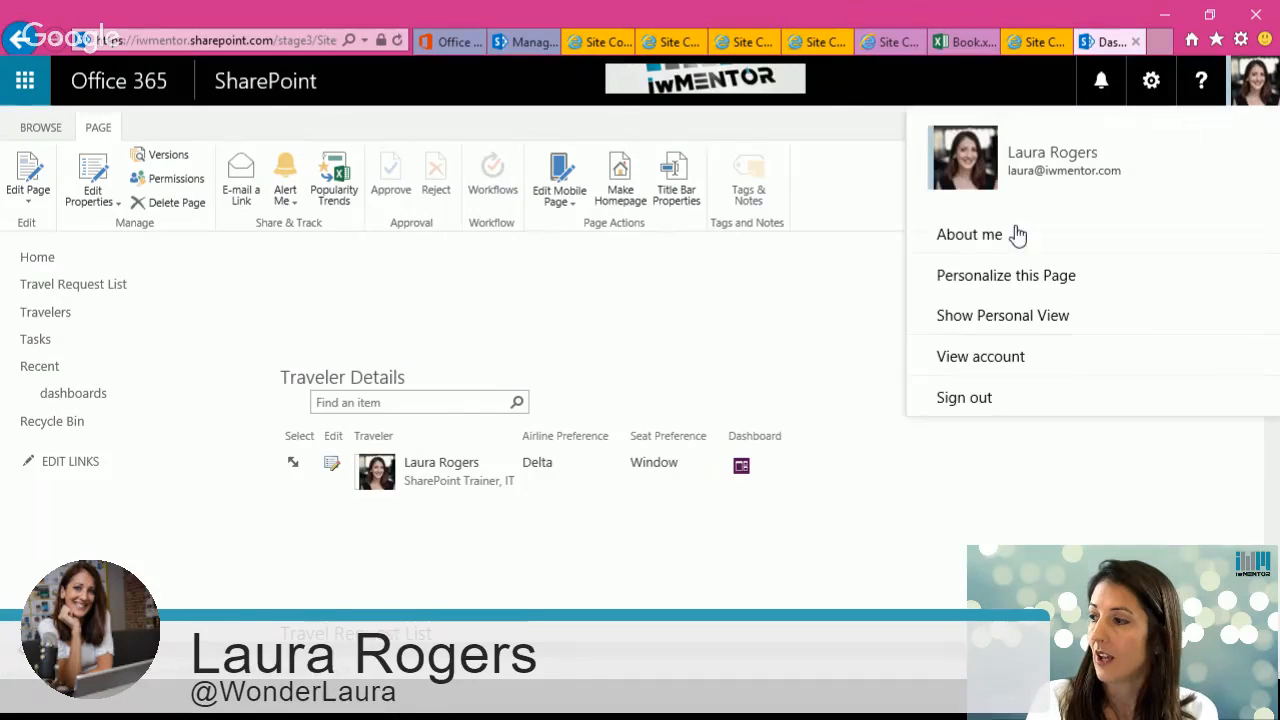
left_click(962, 244)
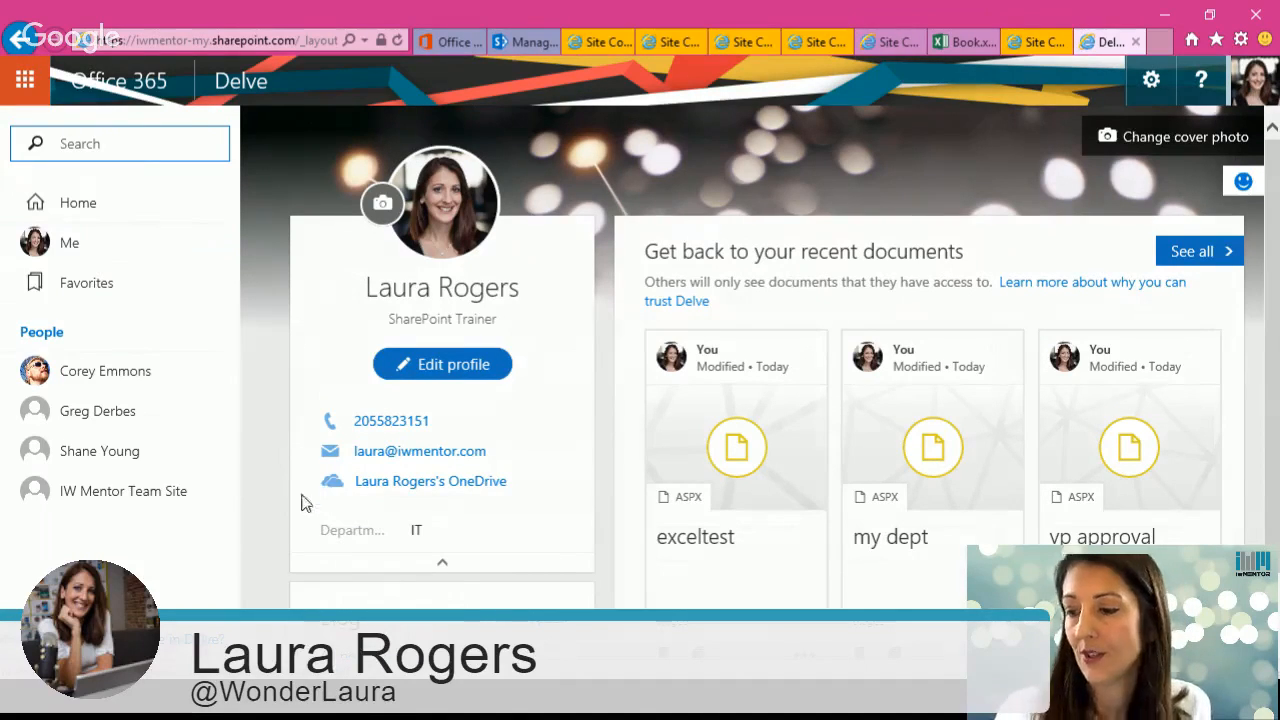
scroll(420, 520, "down", 1)
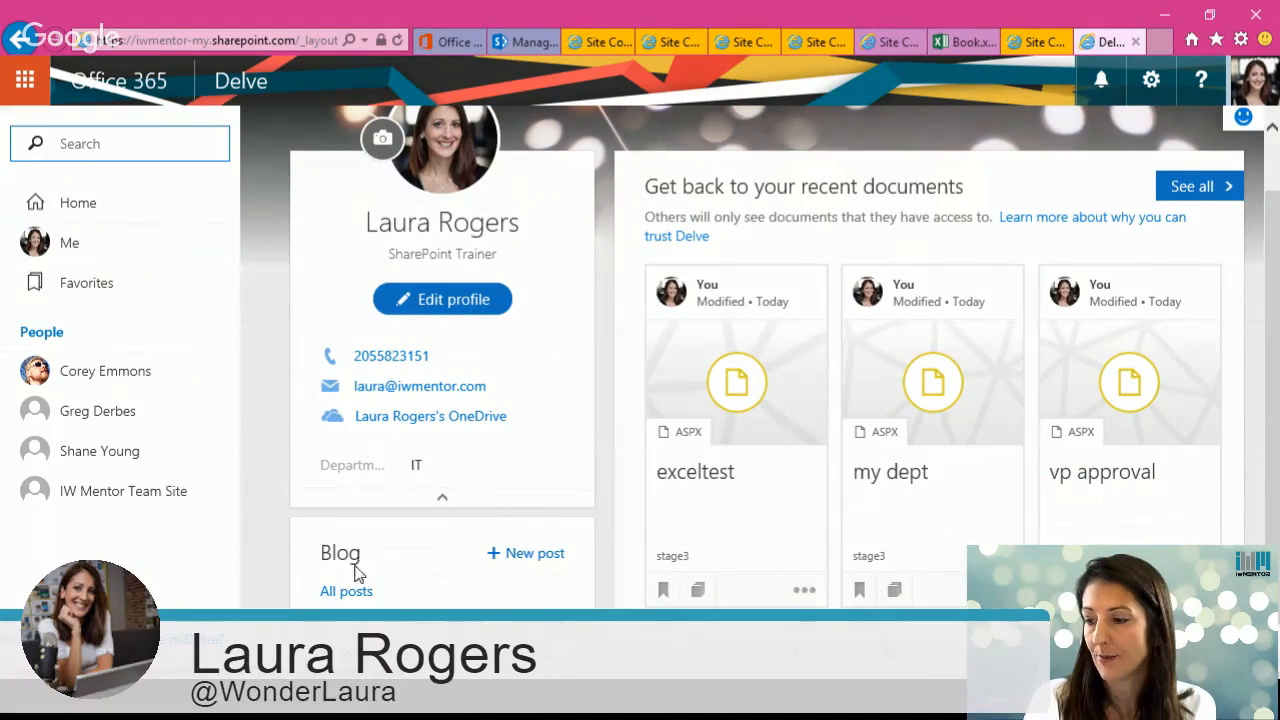
Step: Start a new blog post from the profile and title it "test blog"
left_click(529, 556)
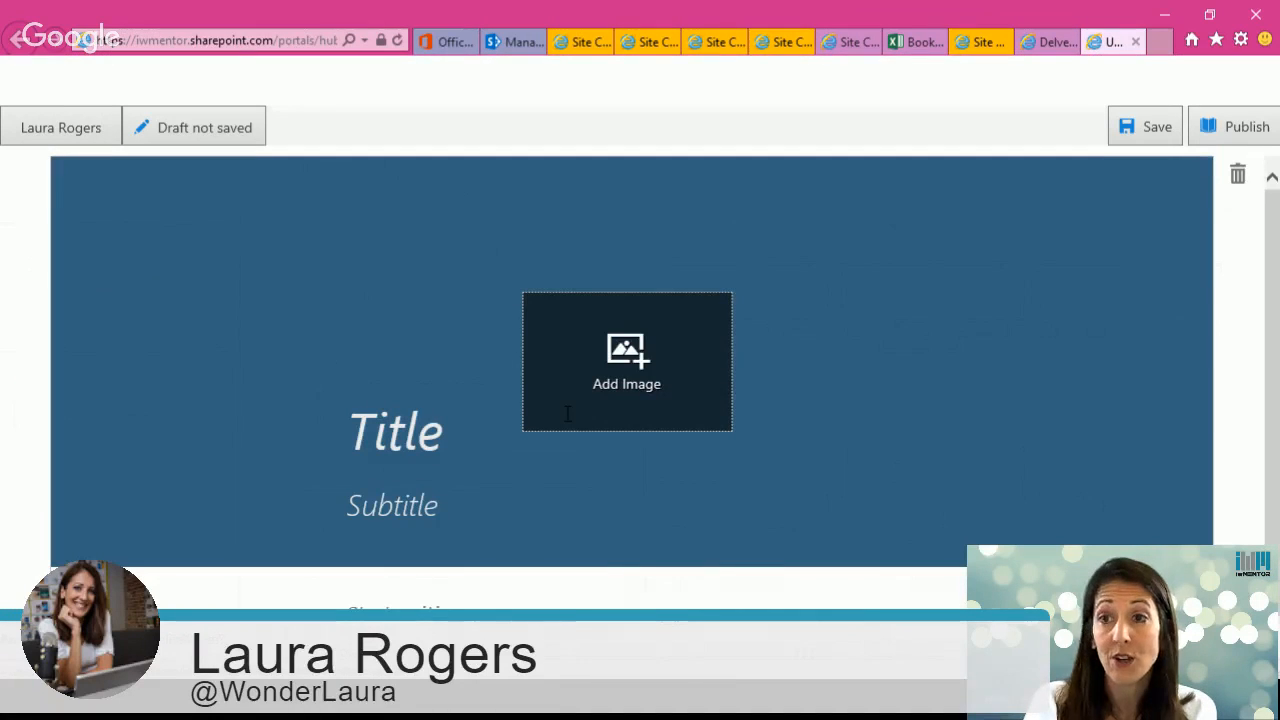
left_click(405, 440)
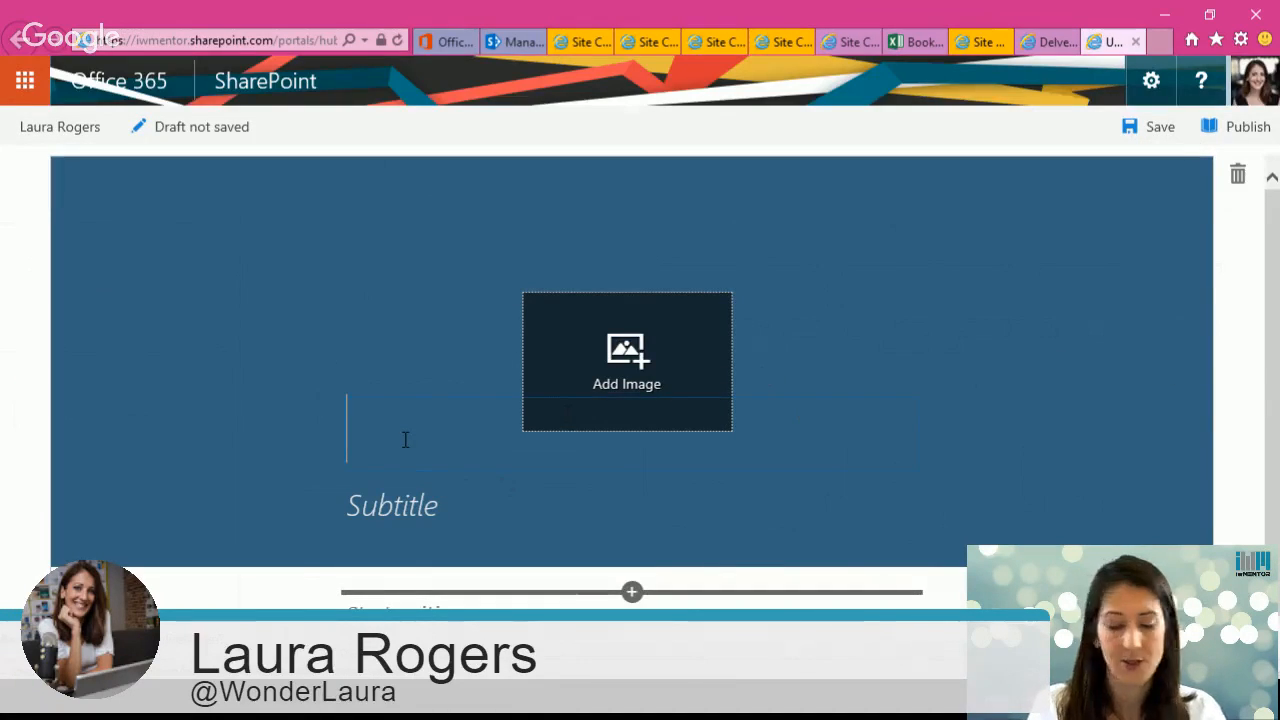
type("test vl")
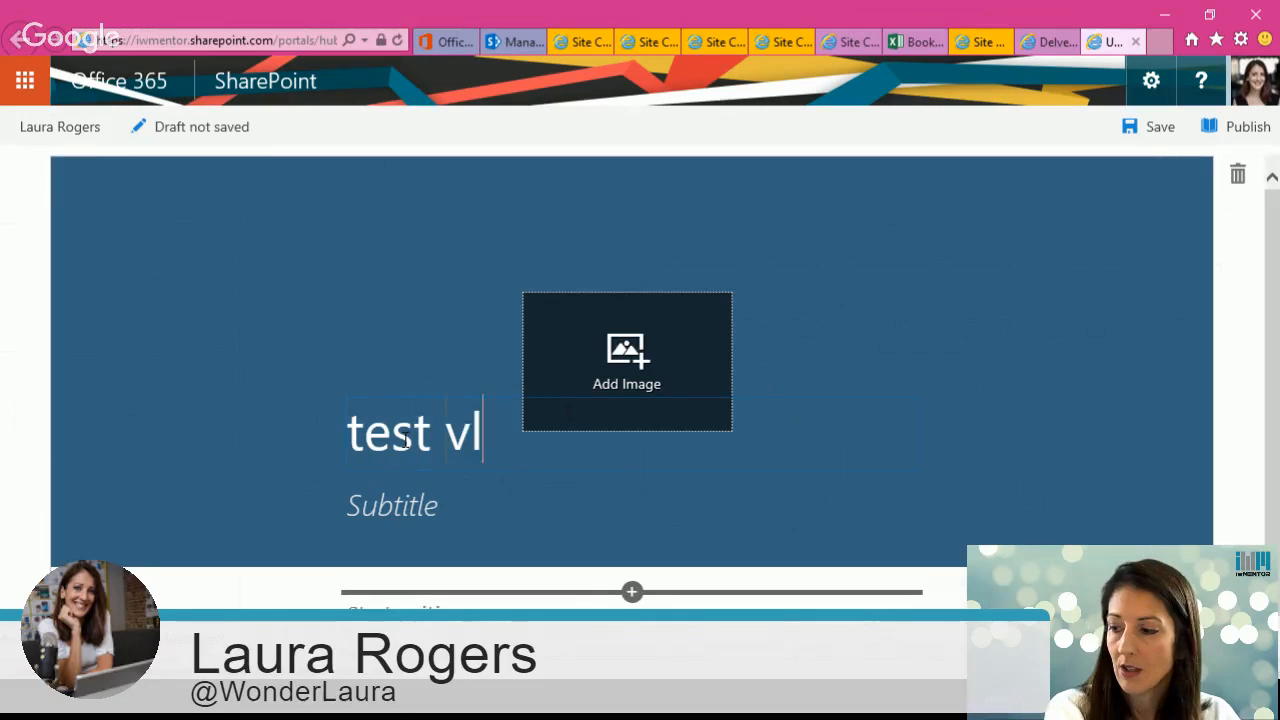
key("BackSpace")
key("BackSpace")
type("blog")
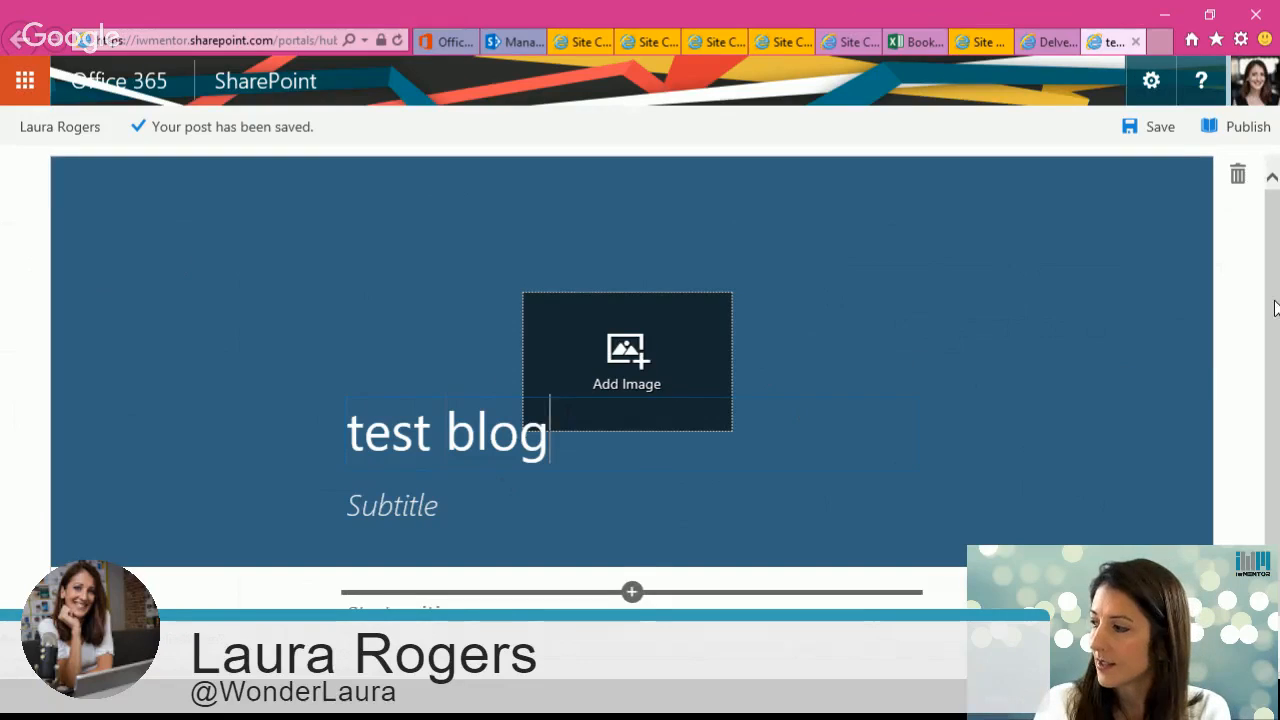
Step: Try inserting an image into the post body, cancelling the file picker
left_click(398, 604)
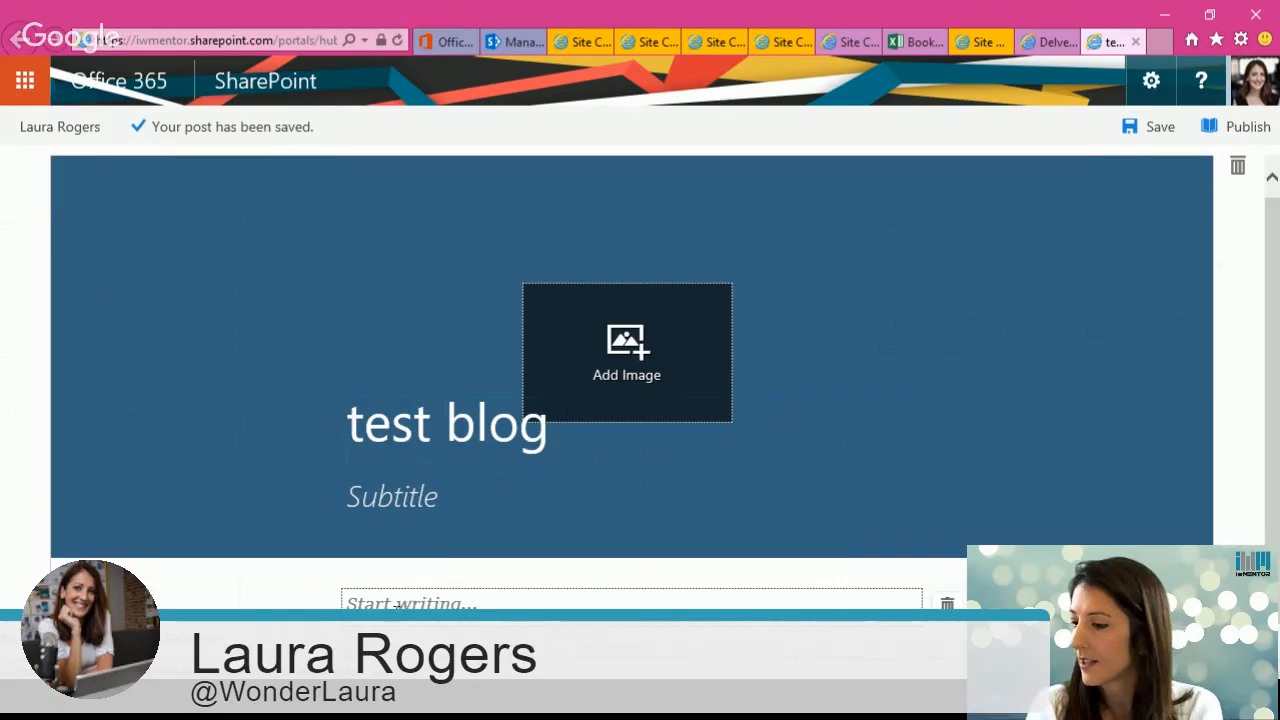
left_click(633, 634)
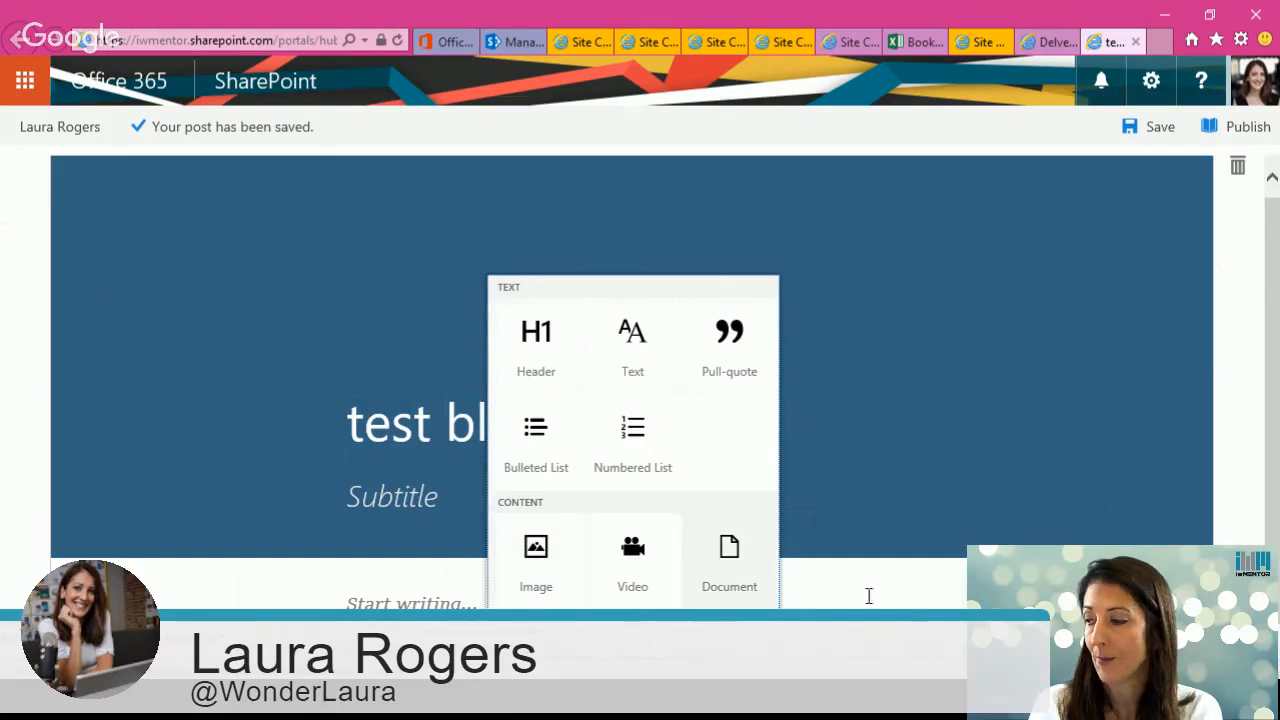
left_click(950, 628)
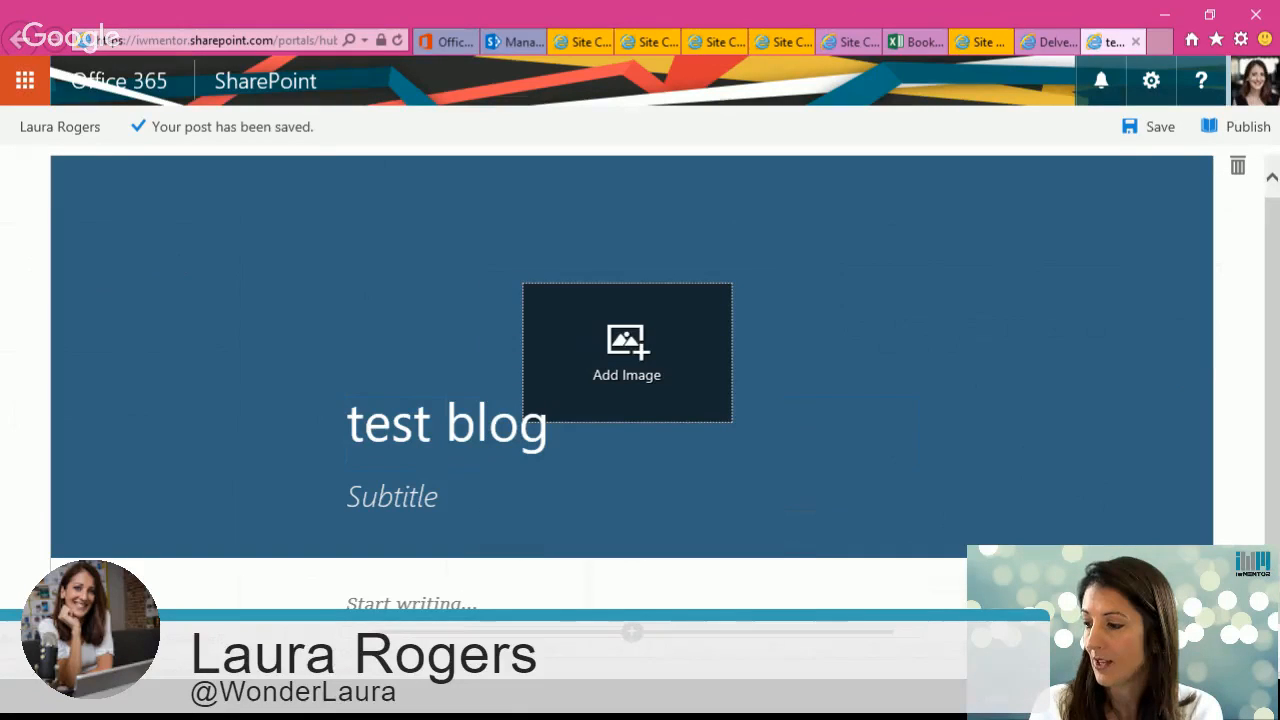
left_click(632, 632)
left_click(541, 565)
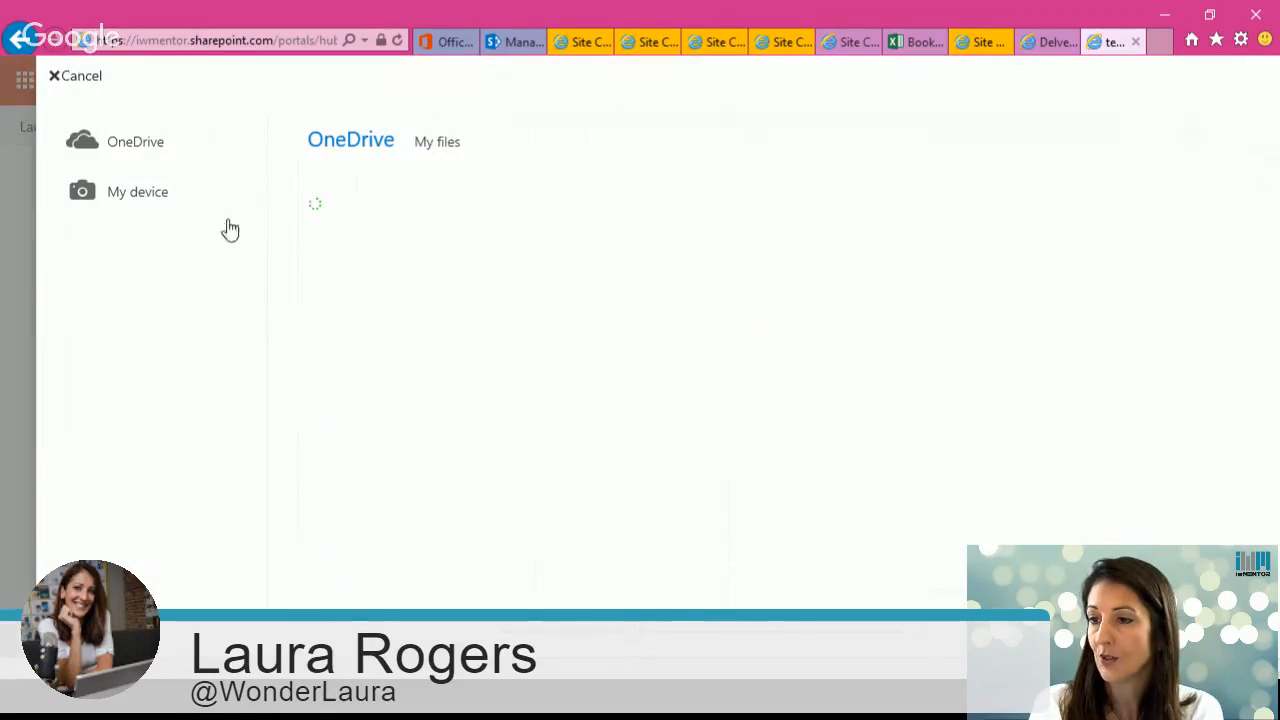
left_click(60, 80)
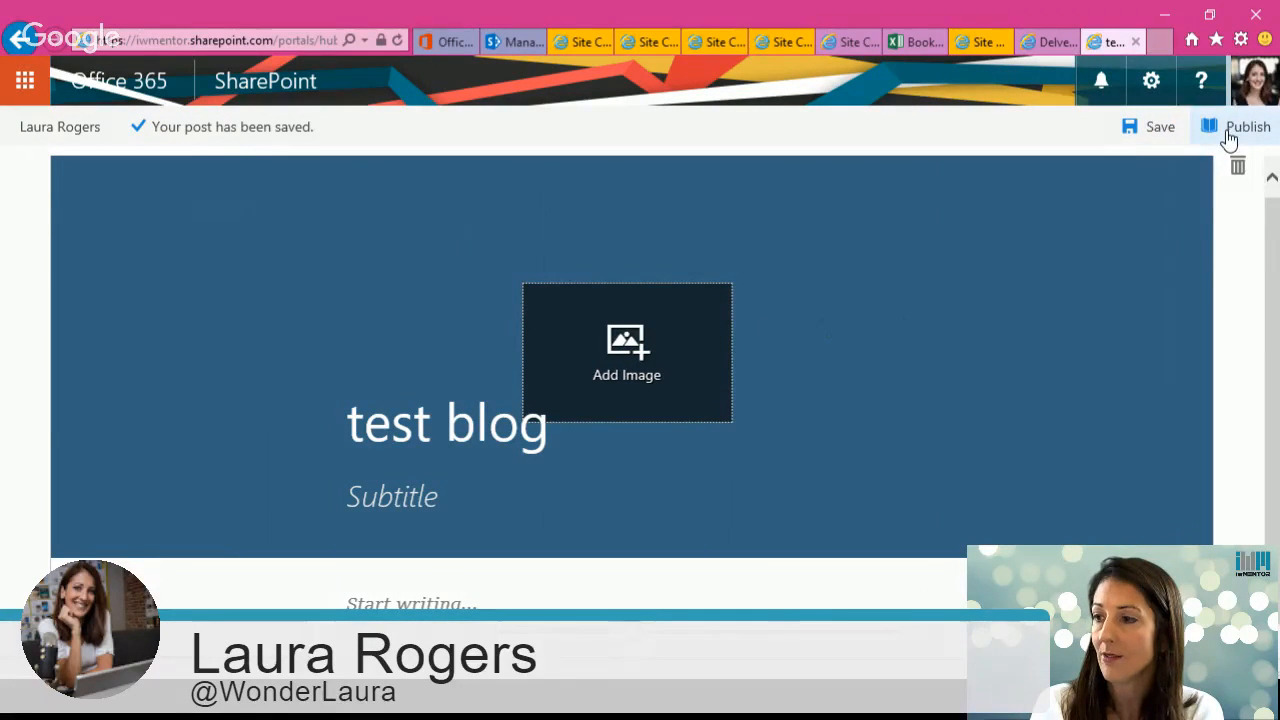
Step: Open the SharePoint start page from the app launcher and scroll its site list
left_click(25, 80)
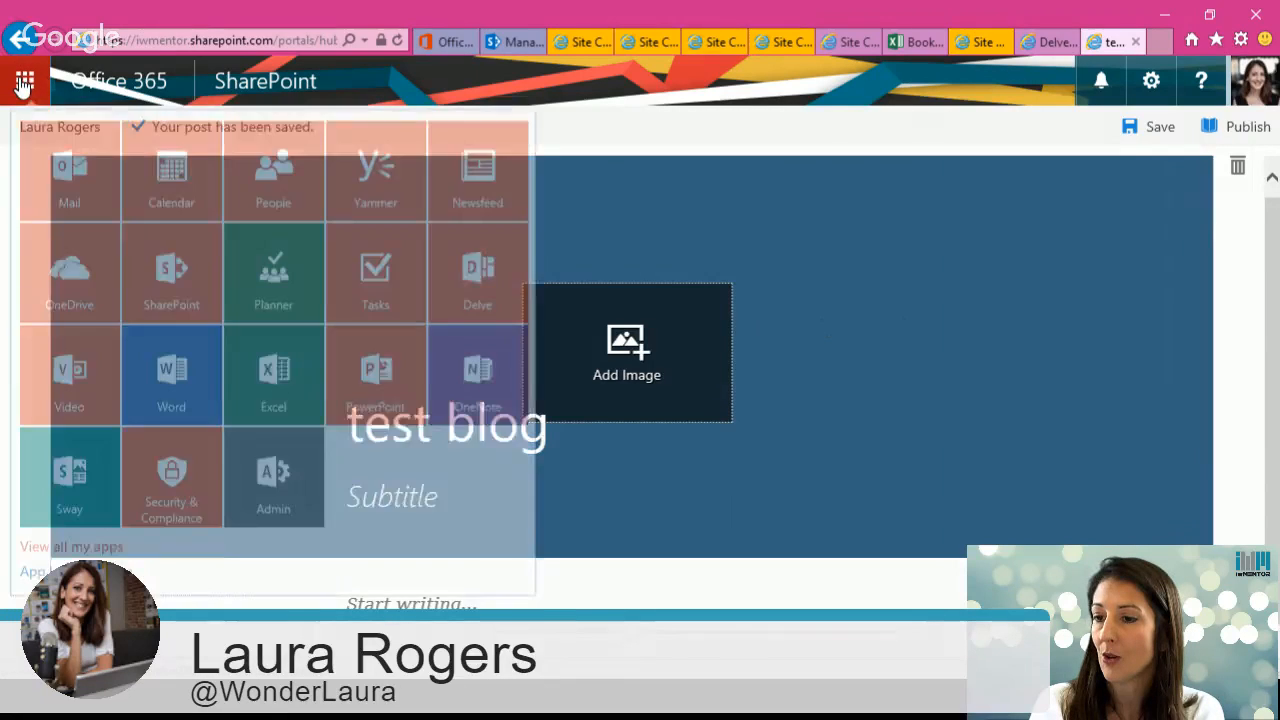
left_click(175, 291)
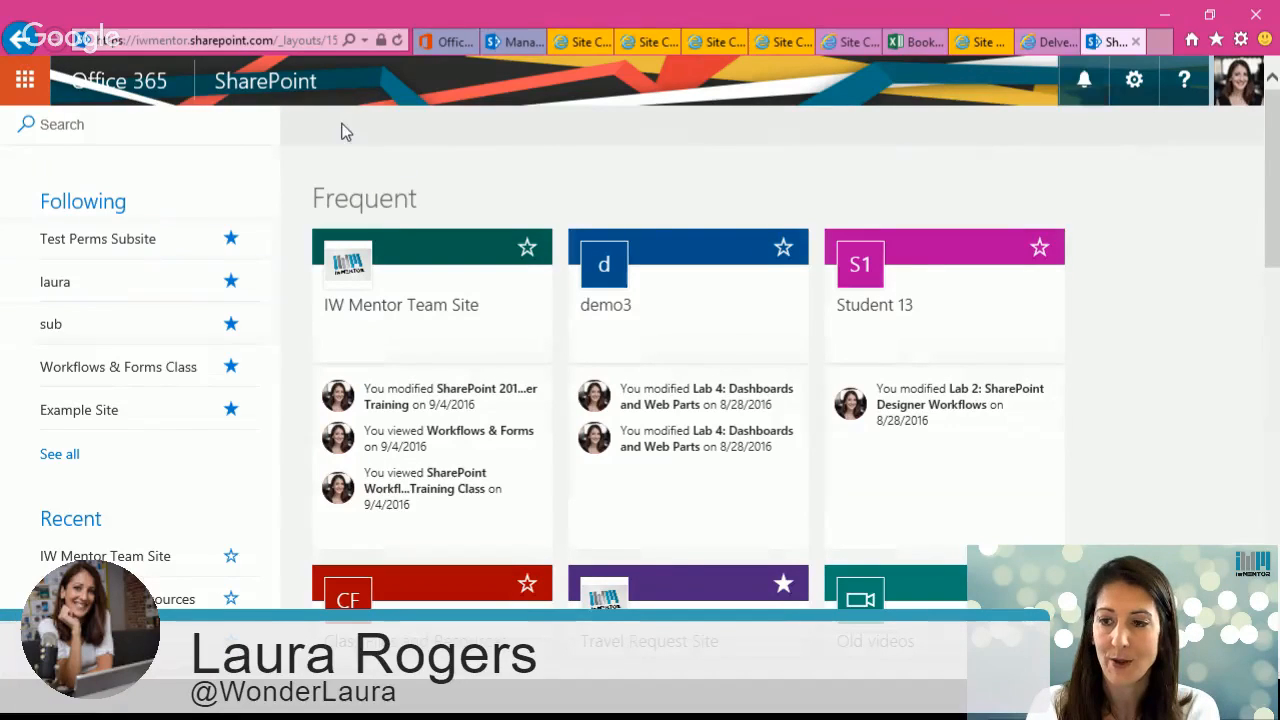
left_click_drag(1271, 221, 1276, 180)
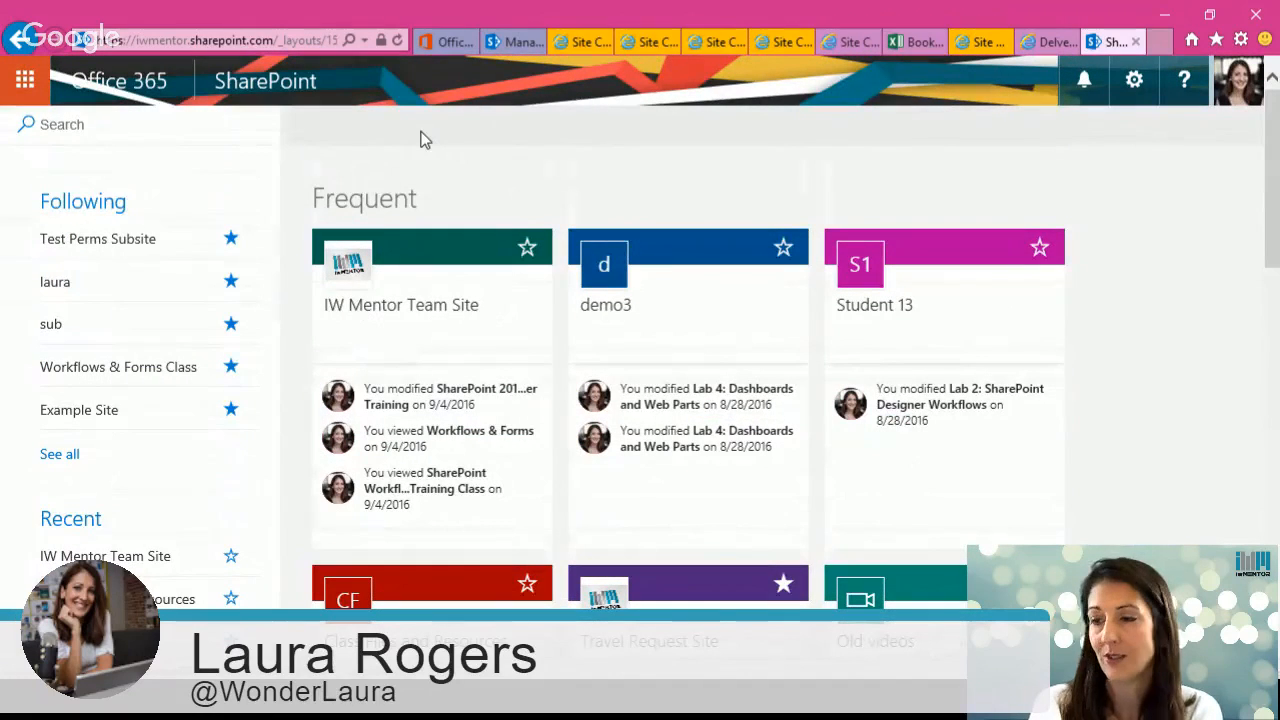